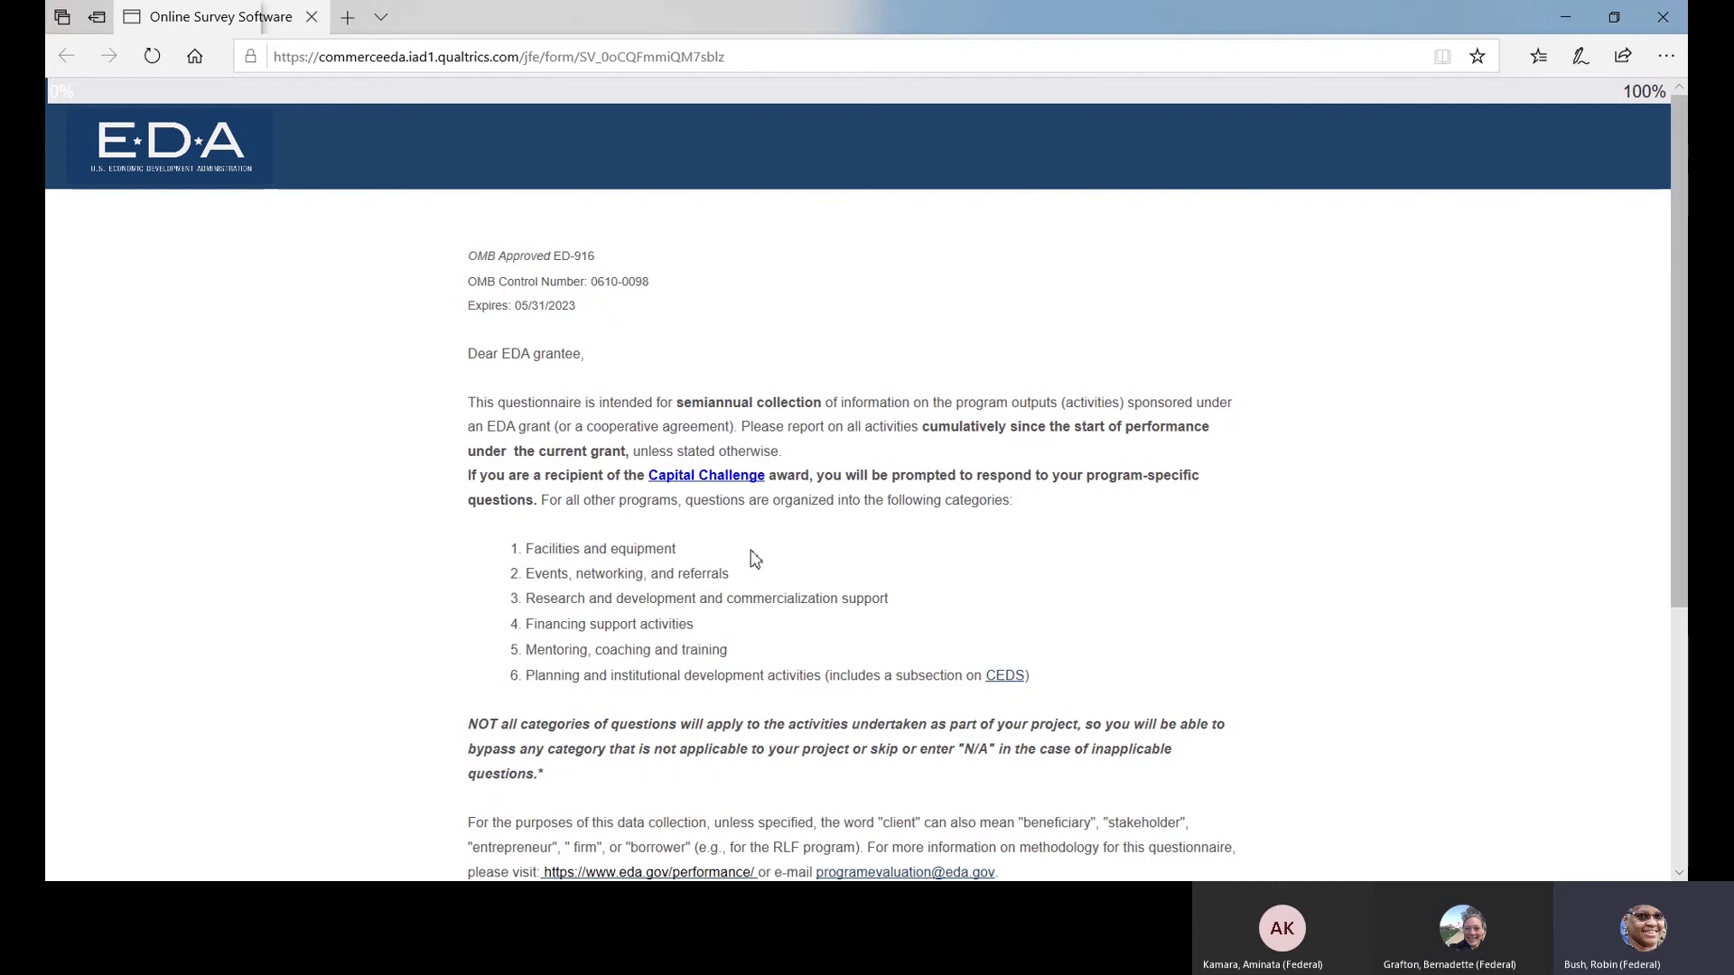
# Step: Move past the survey introduction and enter the organization's EDA grant number
pyautogui.scroll(-1, 763, 558)
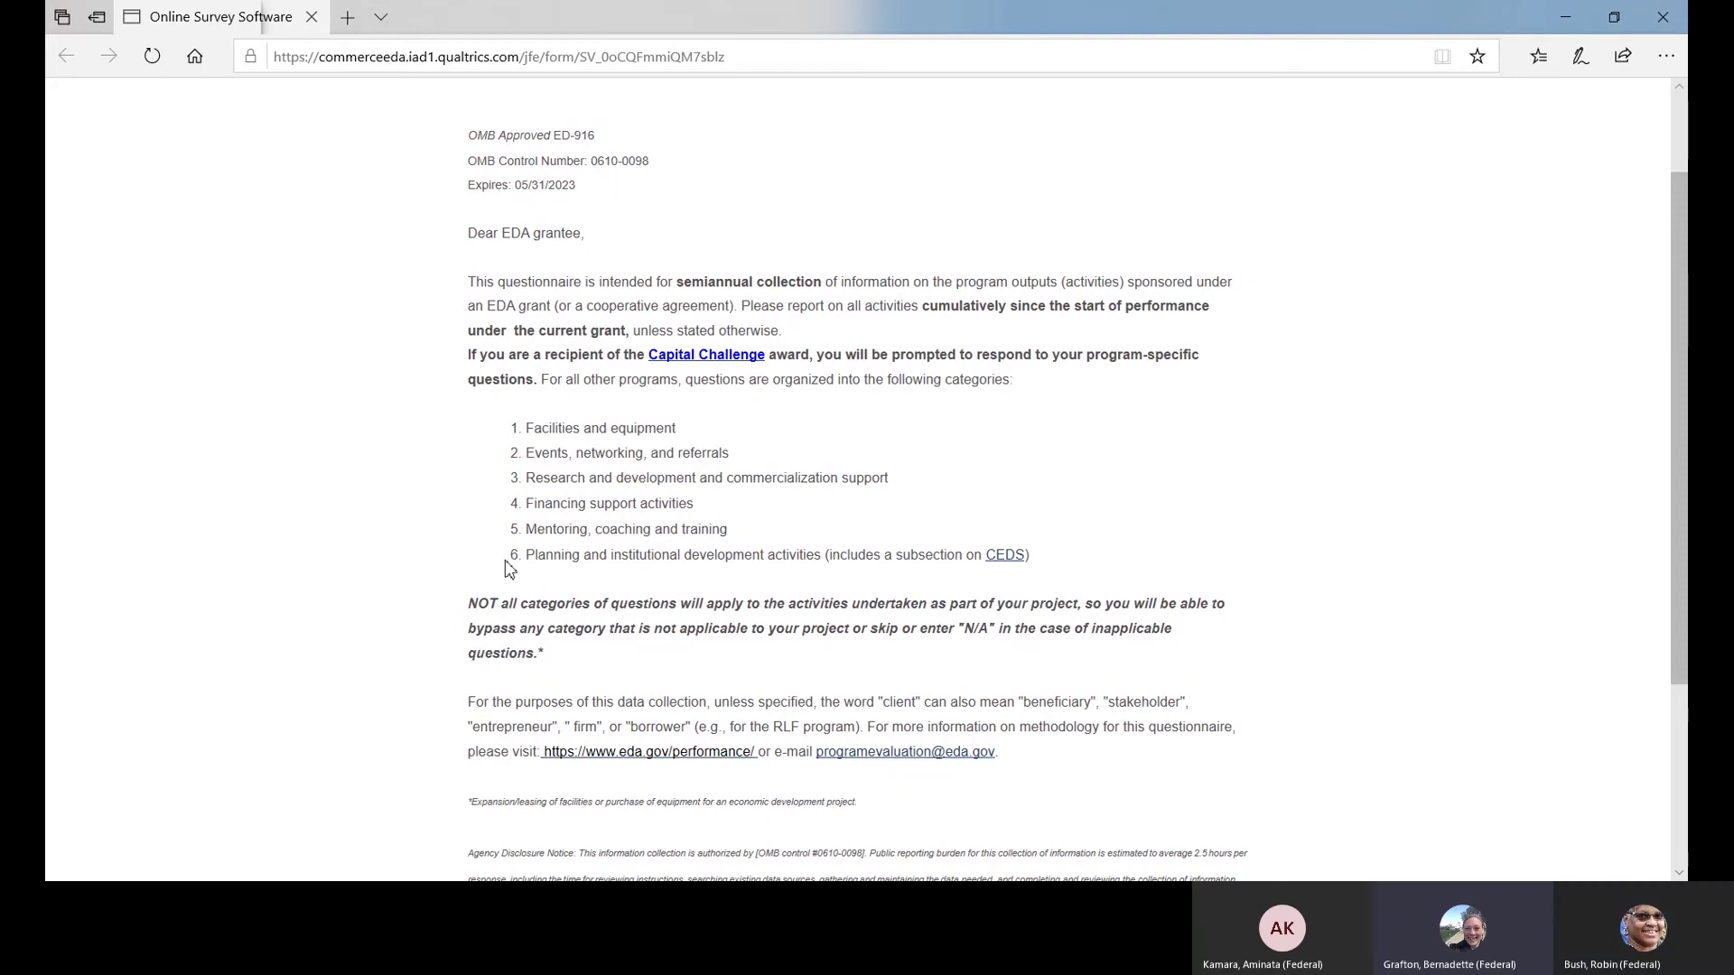
pyautogui.scroll(-2, 789, 548)
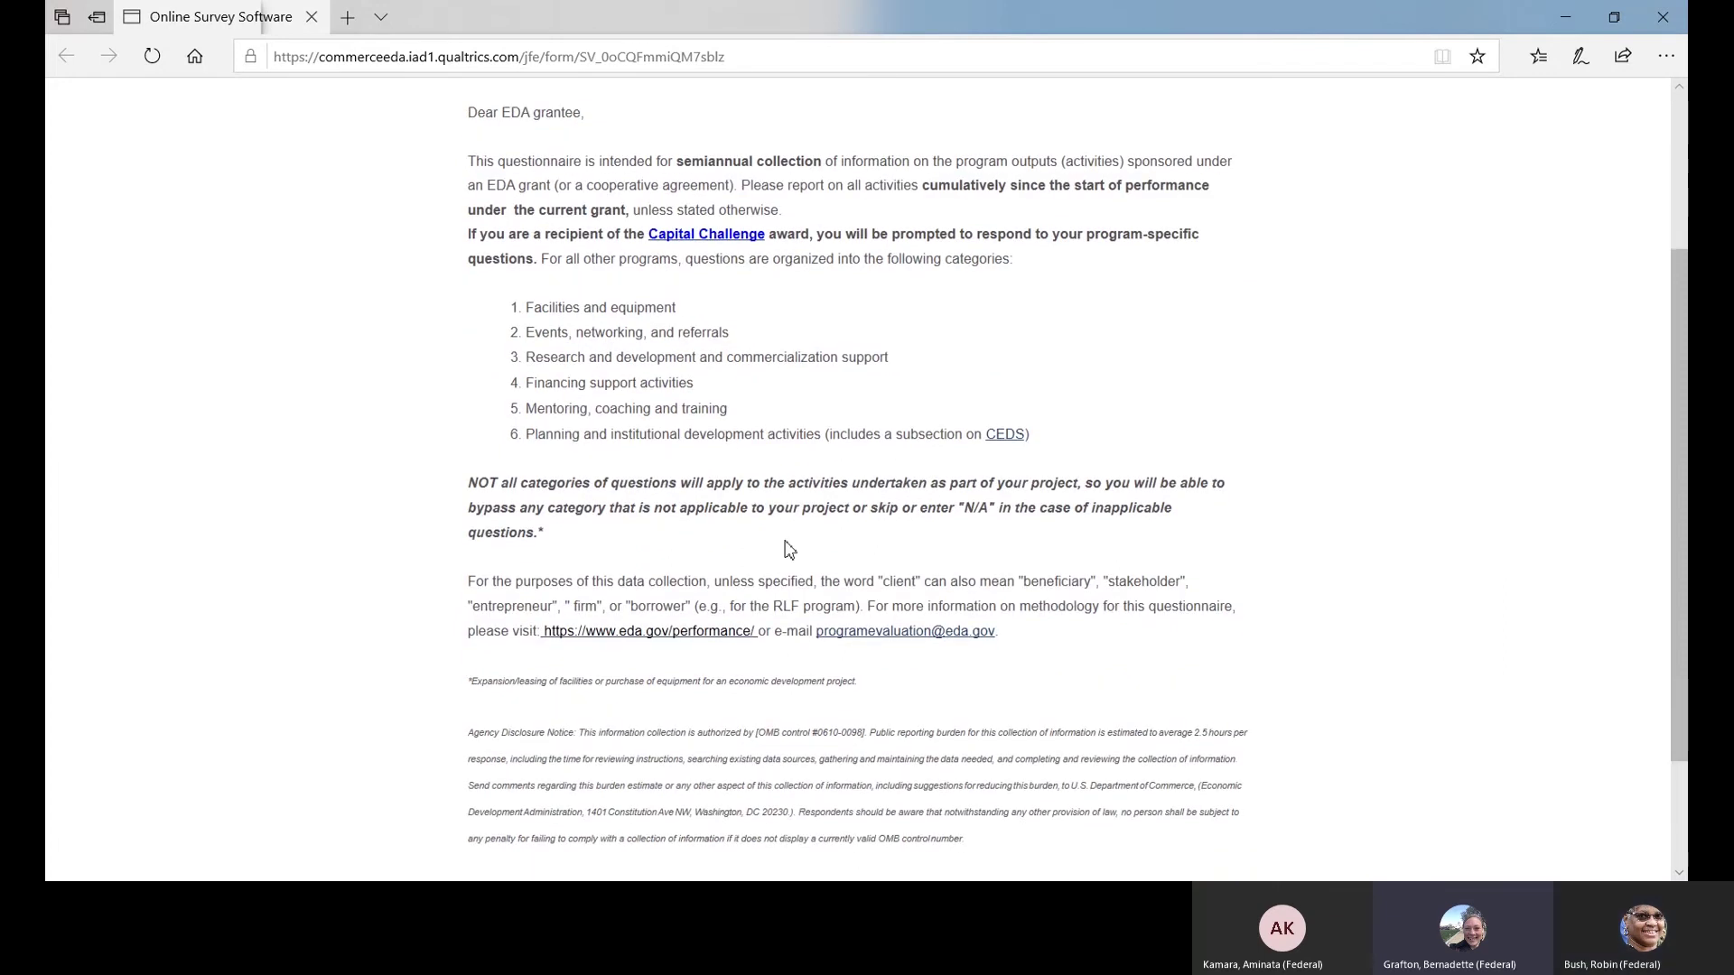
pyautogui.scroll(-3, 788, 548)
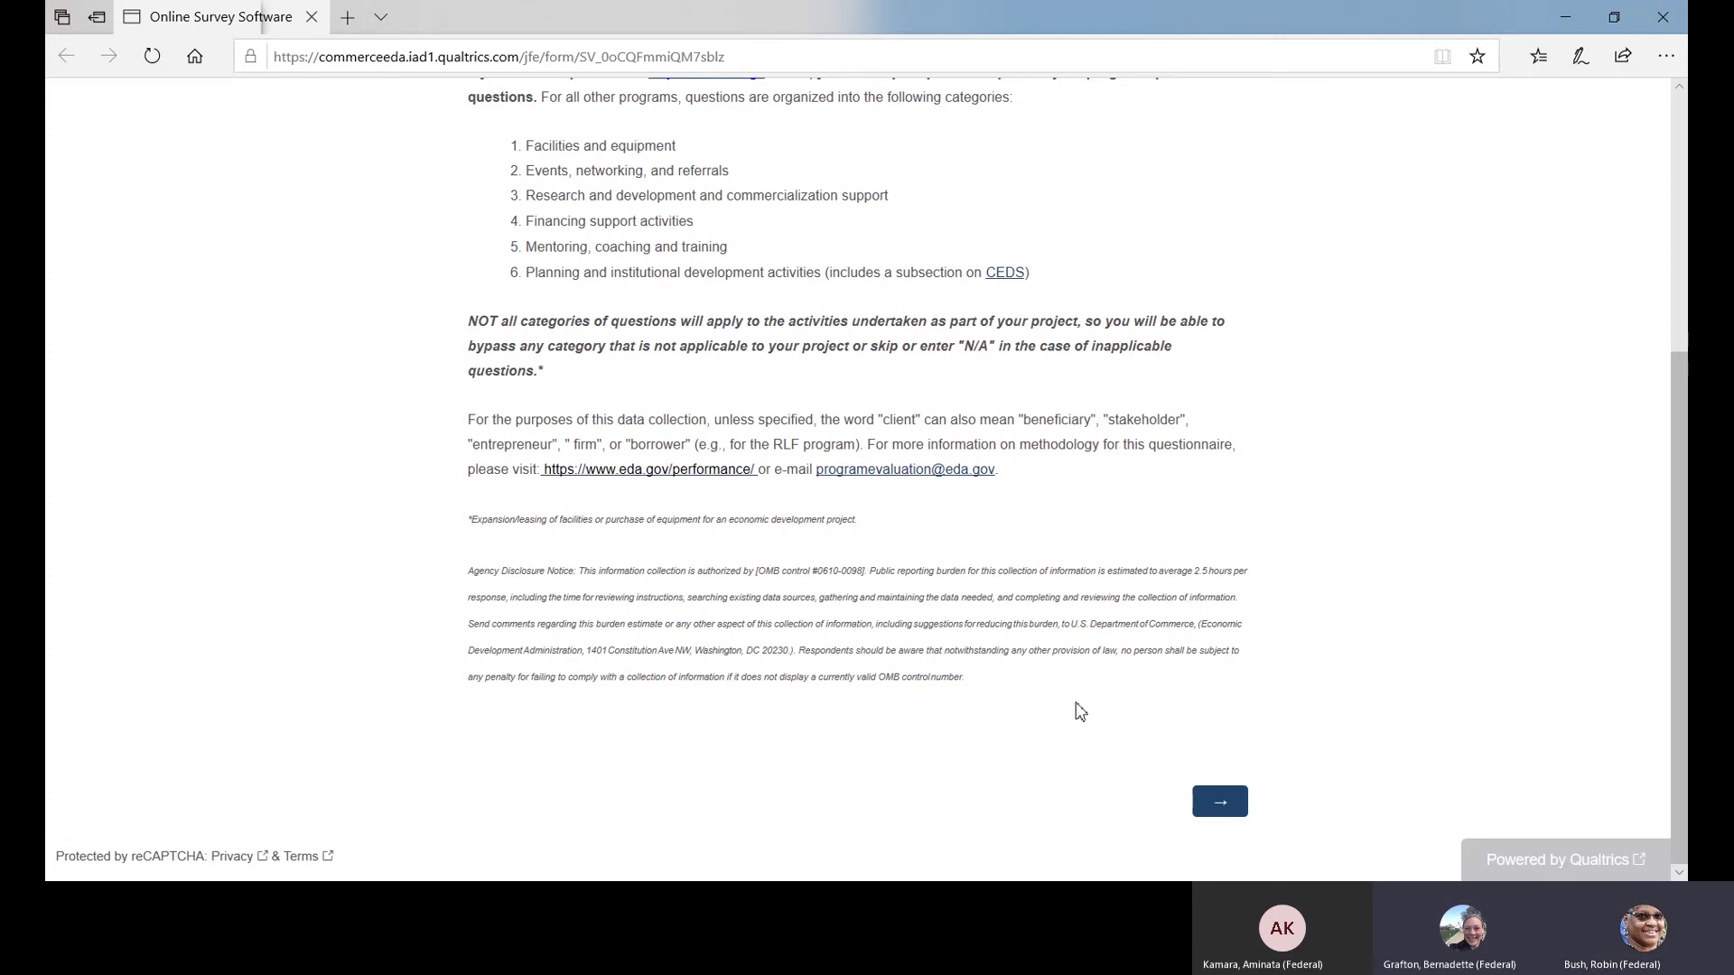
pyautogui.scroll(1, 1079, 711)
pyautogui.scroll(-1, 1079, 711)
pyautogui.click(1220, 806)
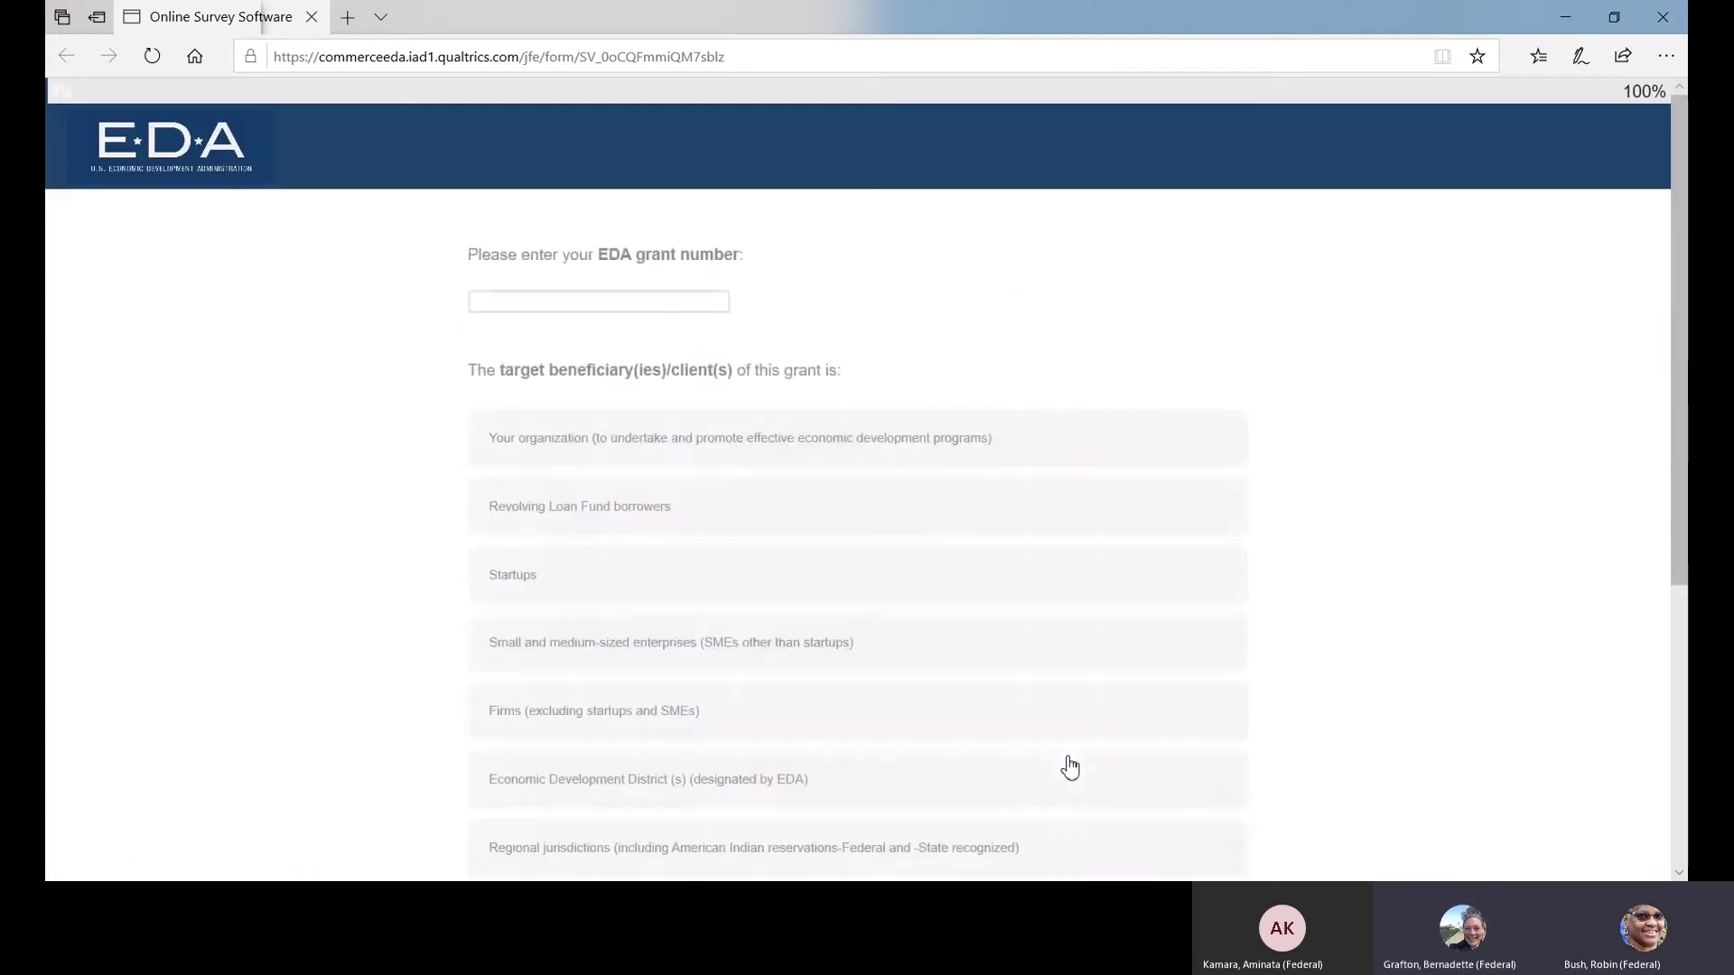
pyautogui.click(490, 299)
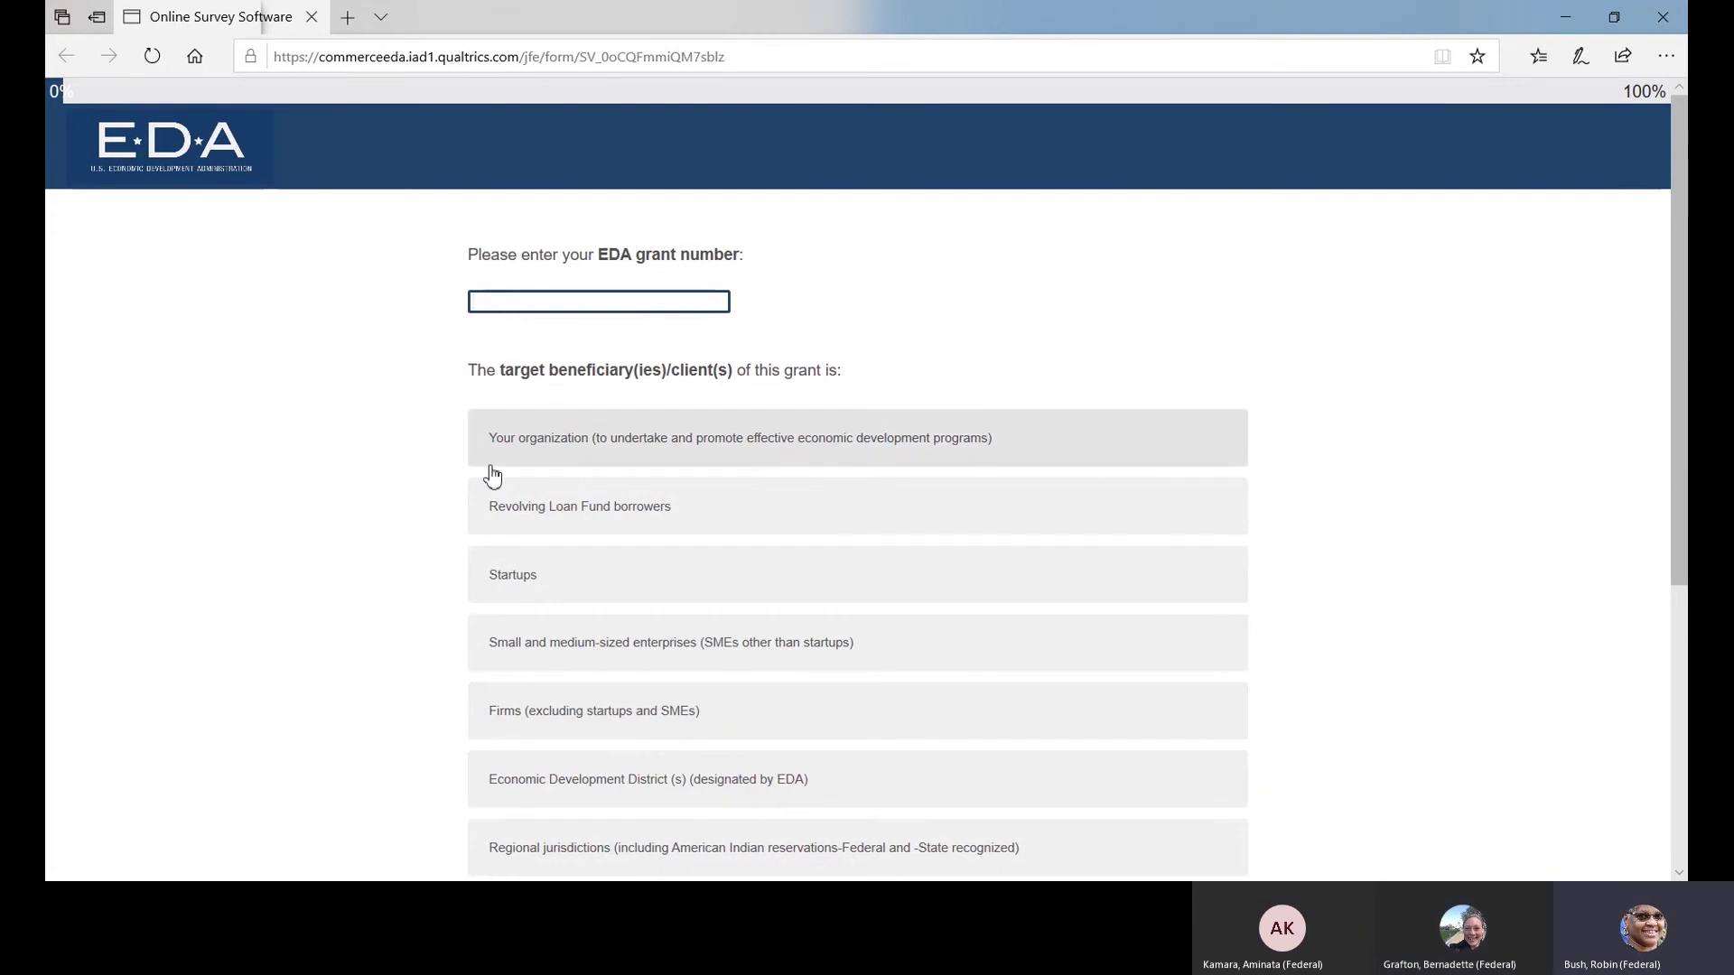
pyautogui.write('ED')
pyautogui.write('16CHI303')
pyautogui.write('0034')
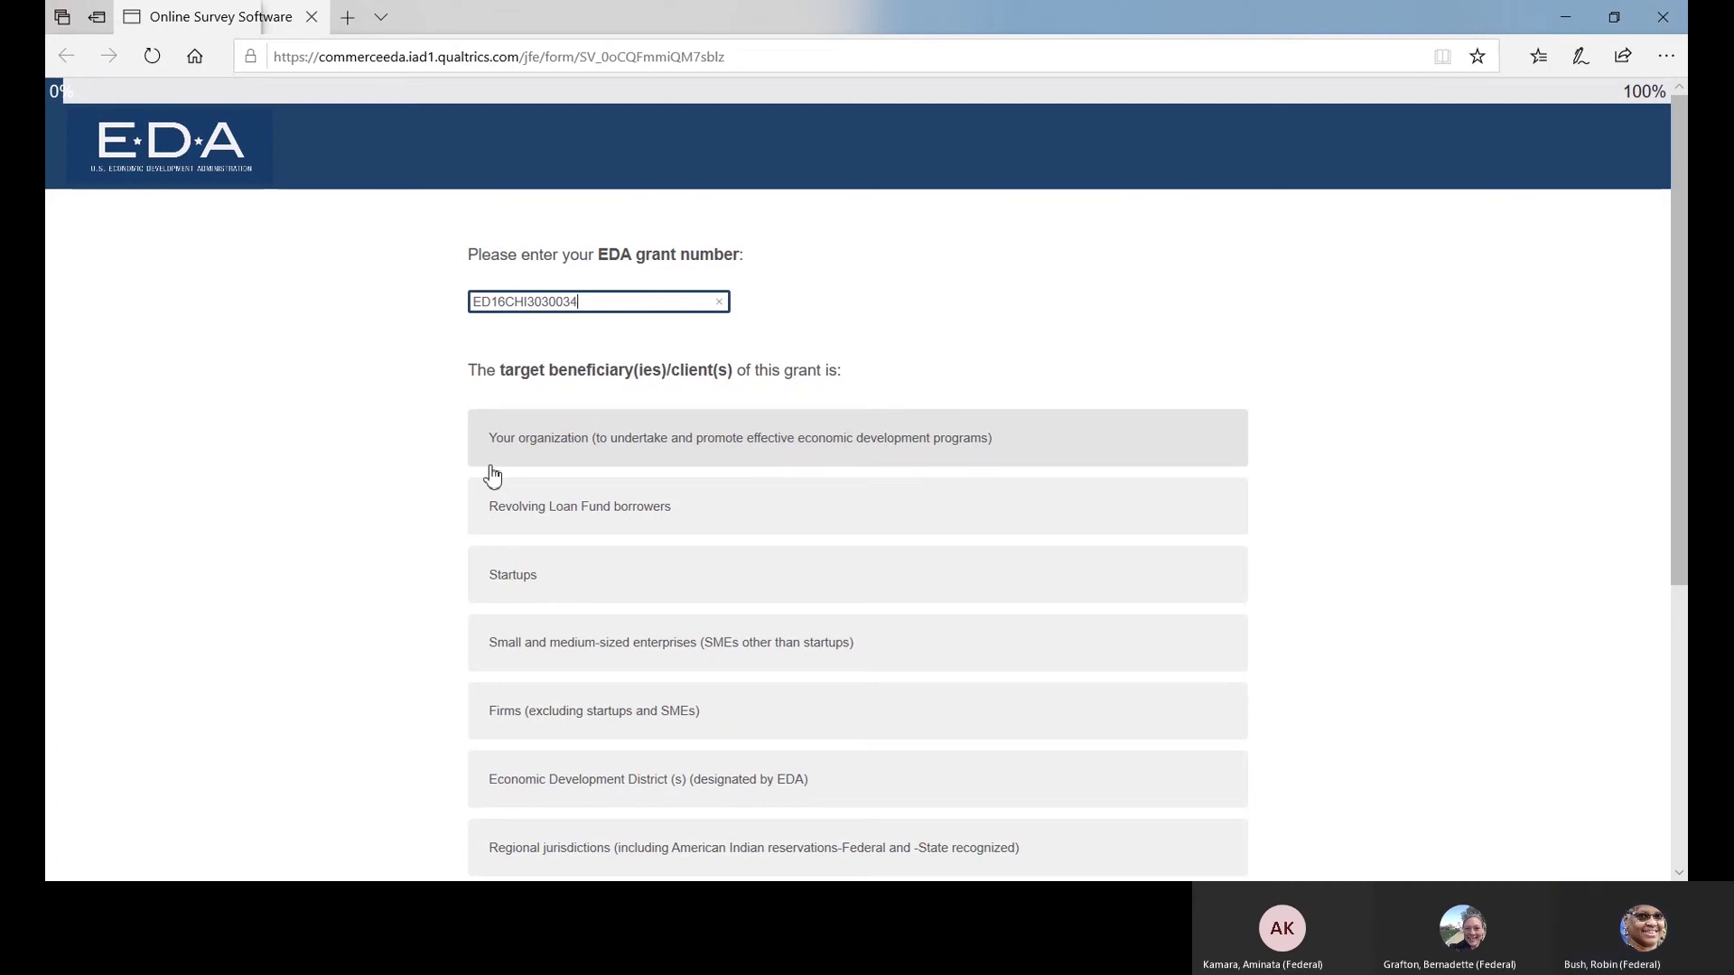
# Step: Select SMEs, Startups, Economic Development Districts and Regional jurisdictions as target beneficiaries, then continue
pyautogui.scroll(-3, 397, 434)
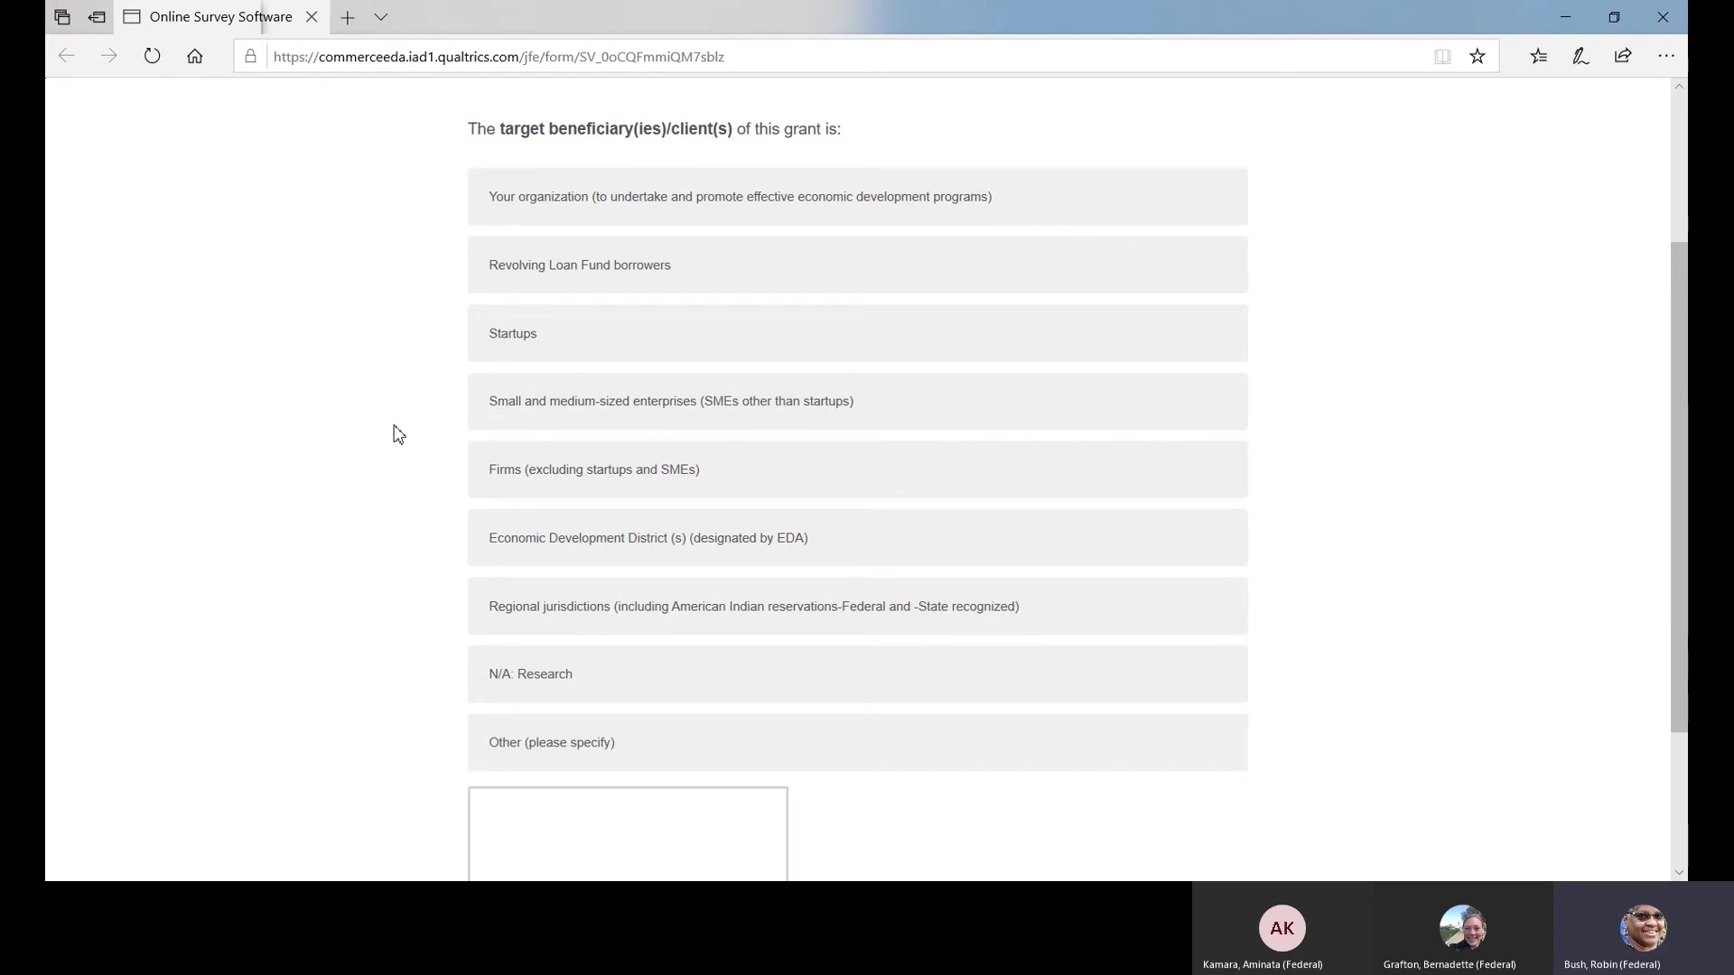
pyautogui.scroll(-2, 397, 433)
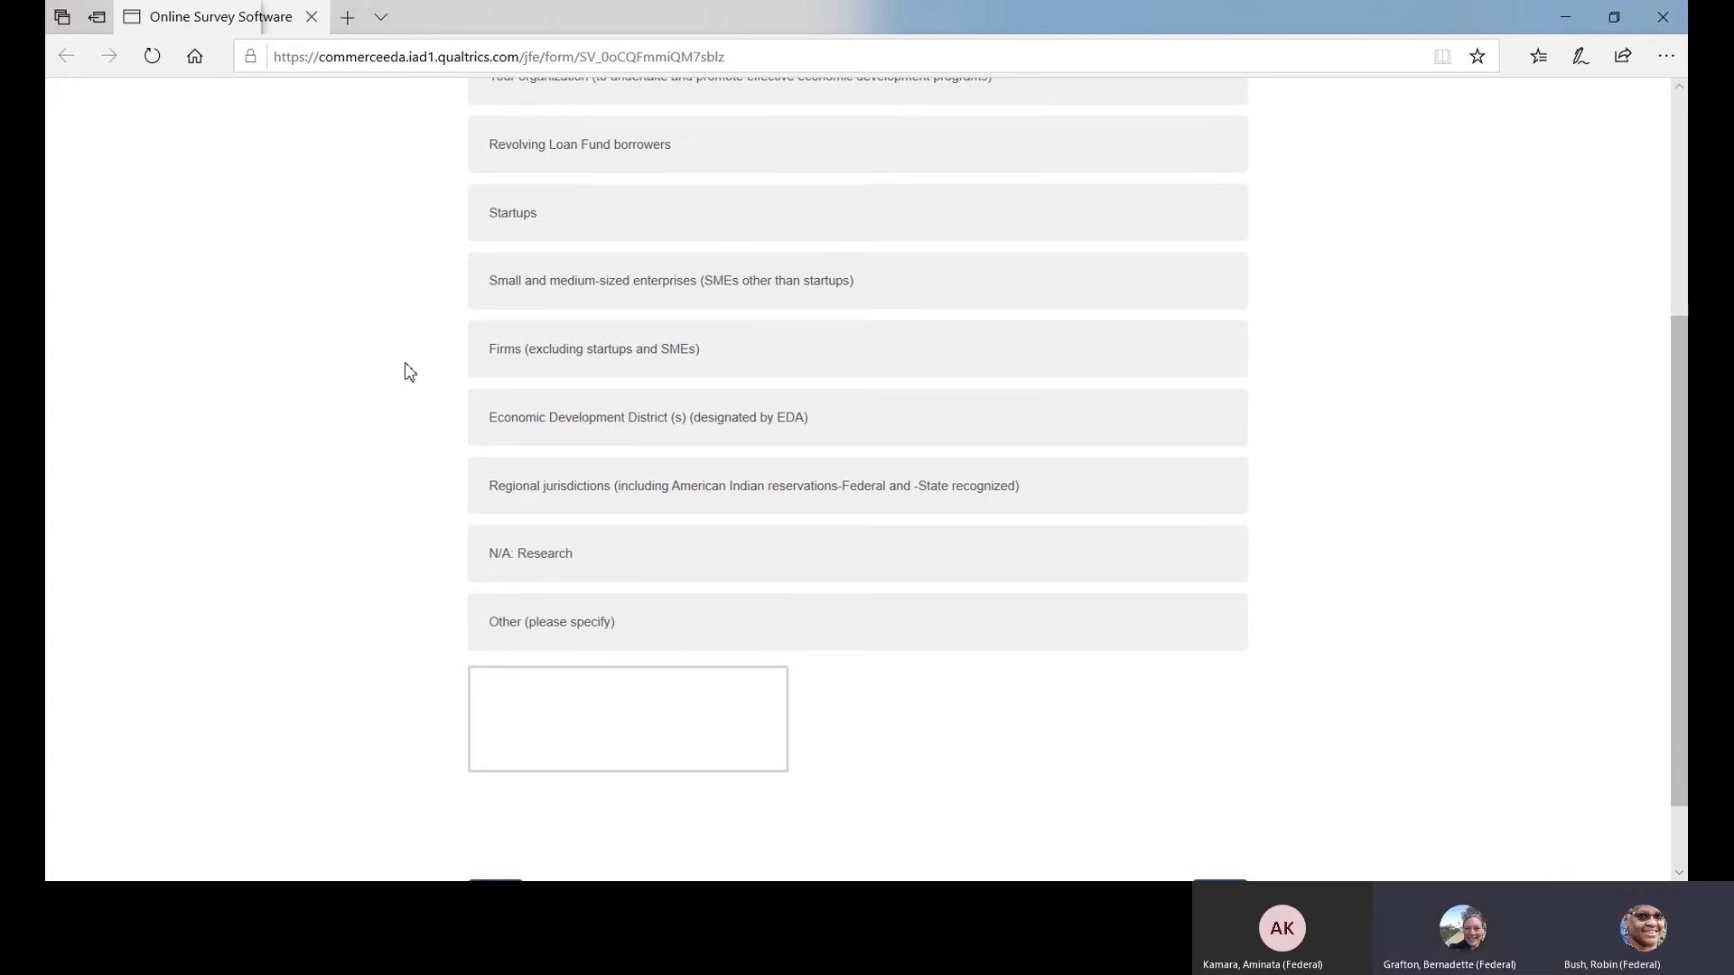
pyautogui.click(525, 291)
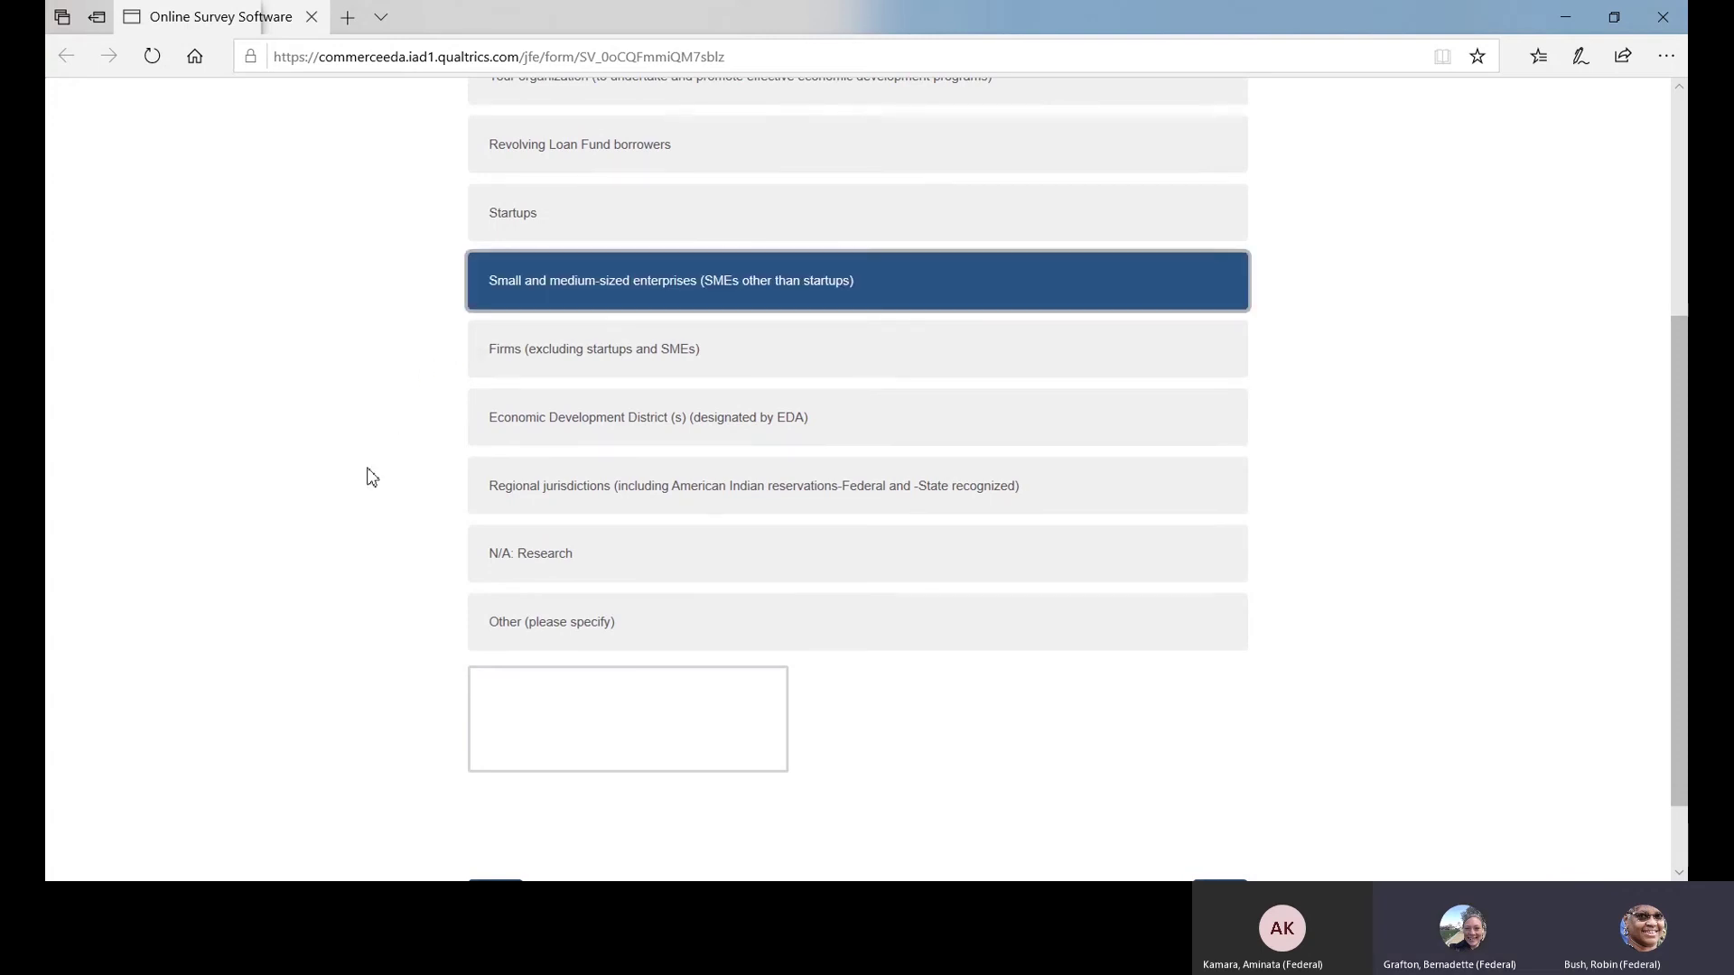
pyautogui.scroll(3, 372, 477)
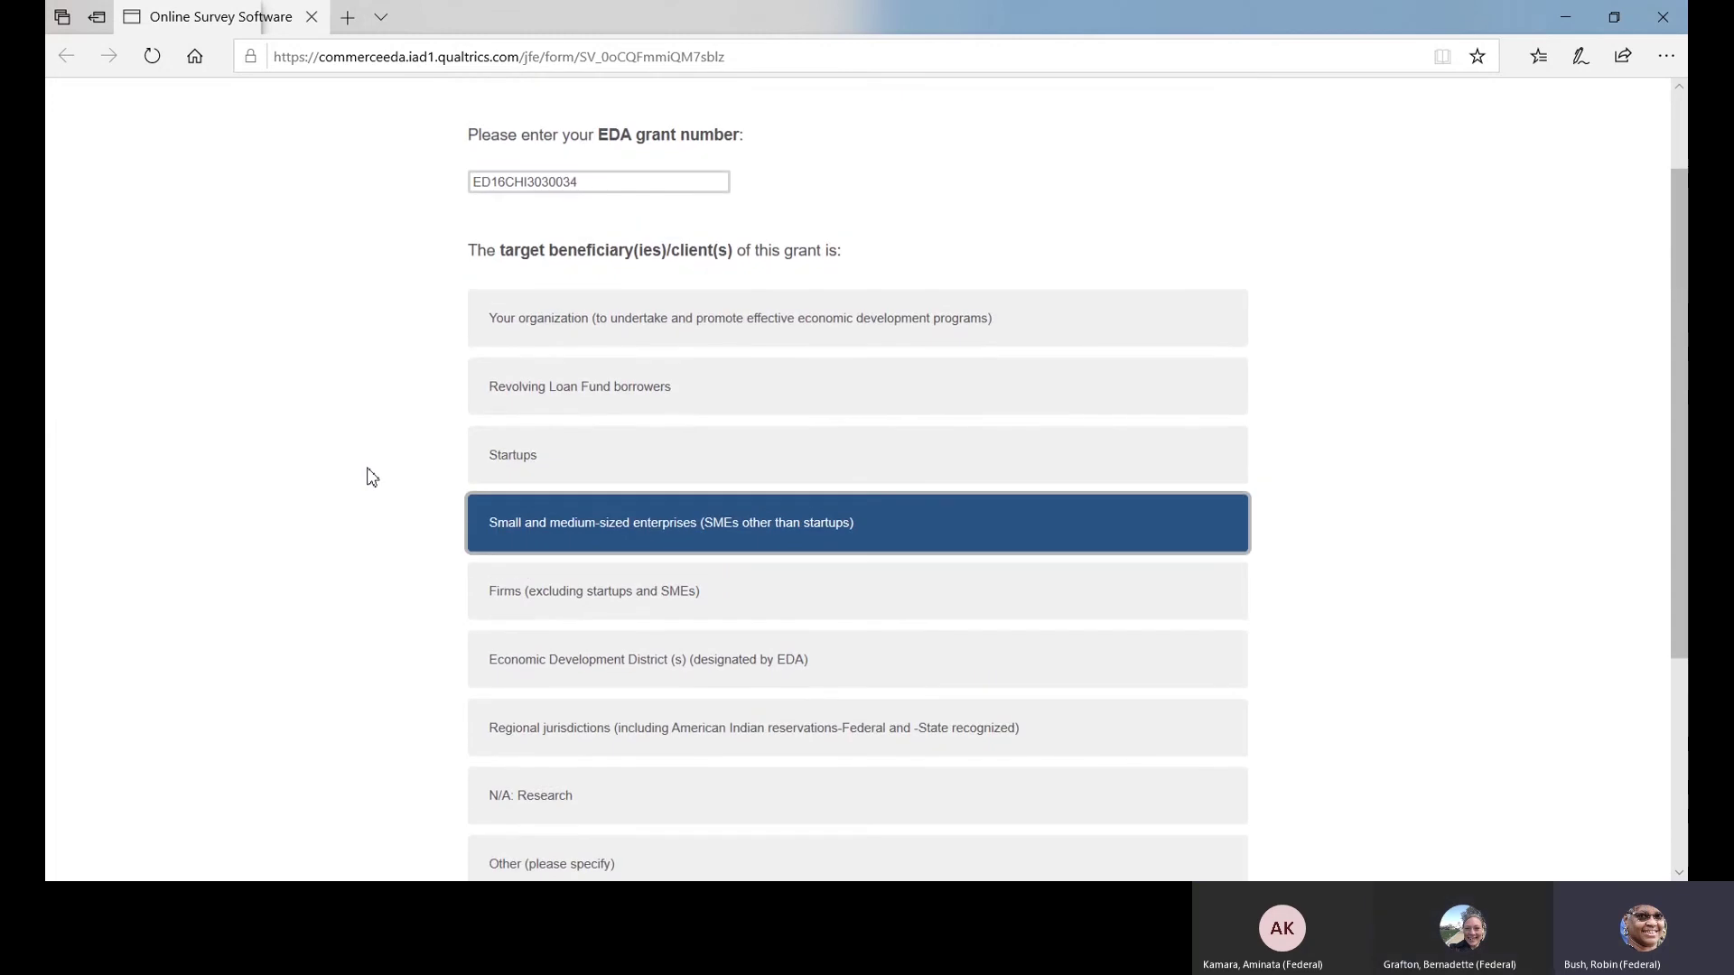
pyautogui.scroll(-1, 372, 477)
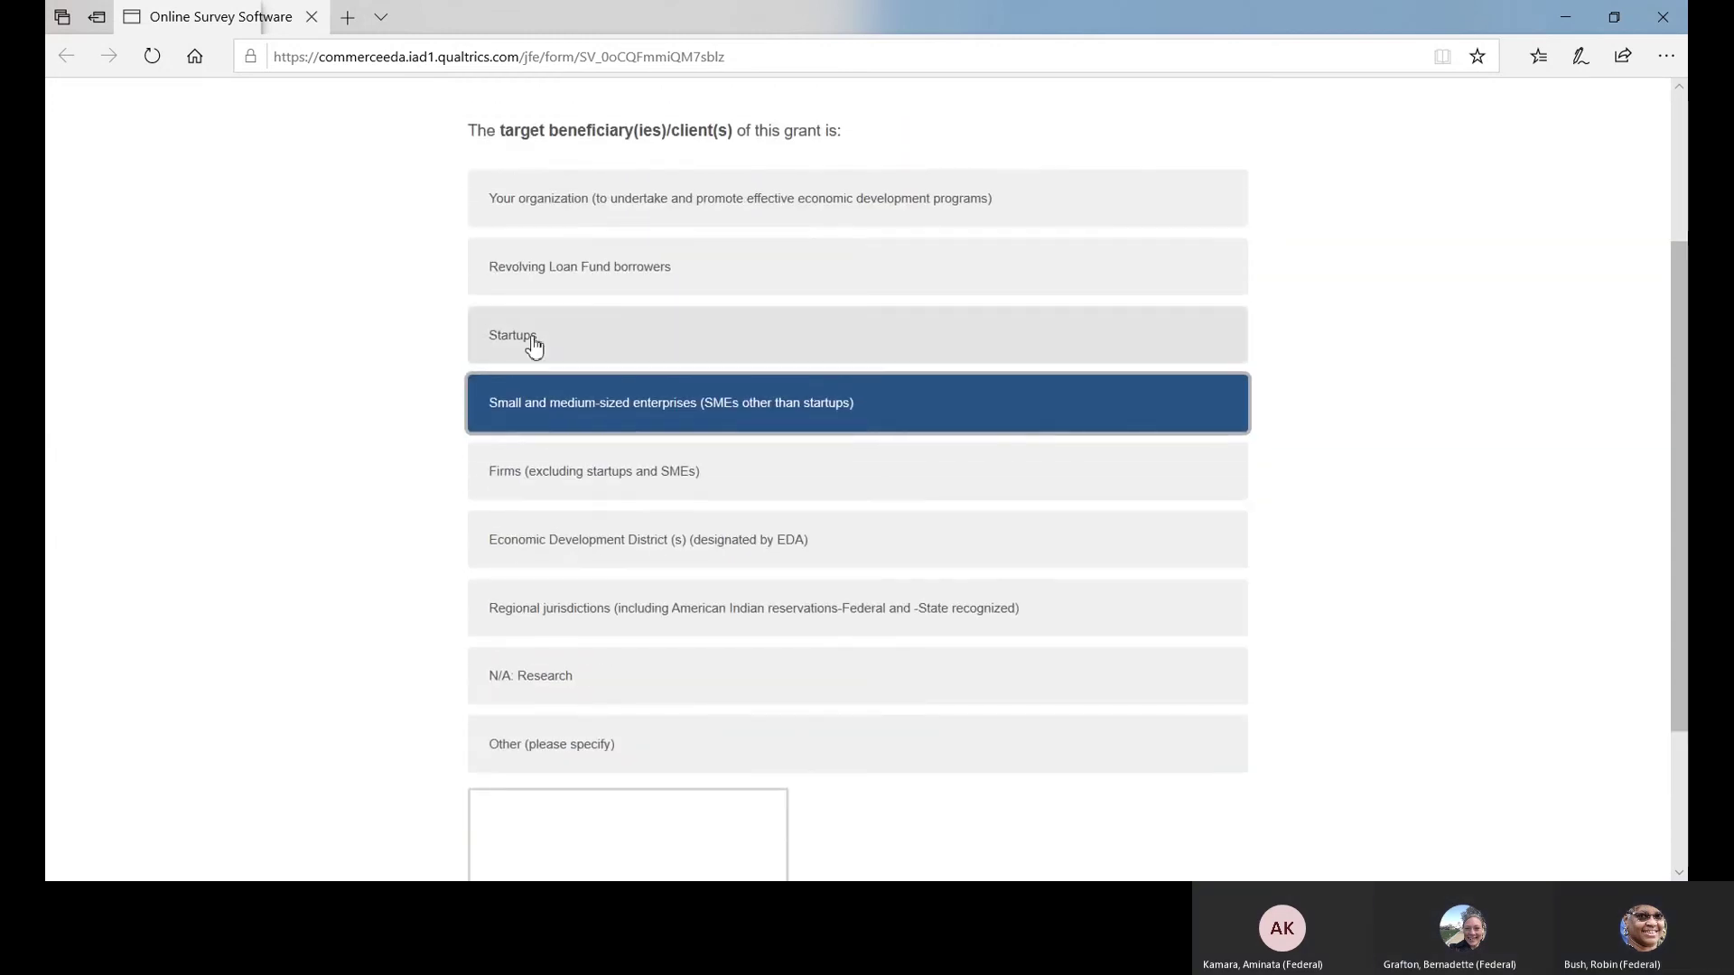
pyautogui.click(534, 346)
pyautogui.scroll(-1, 394, 488)
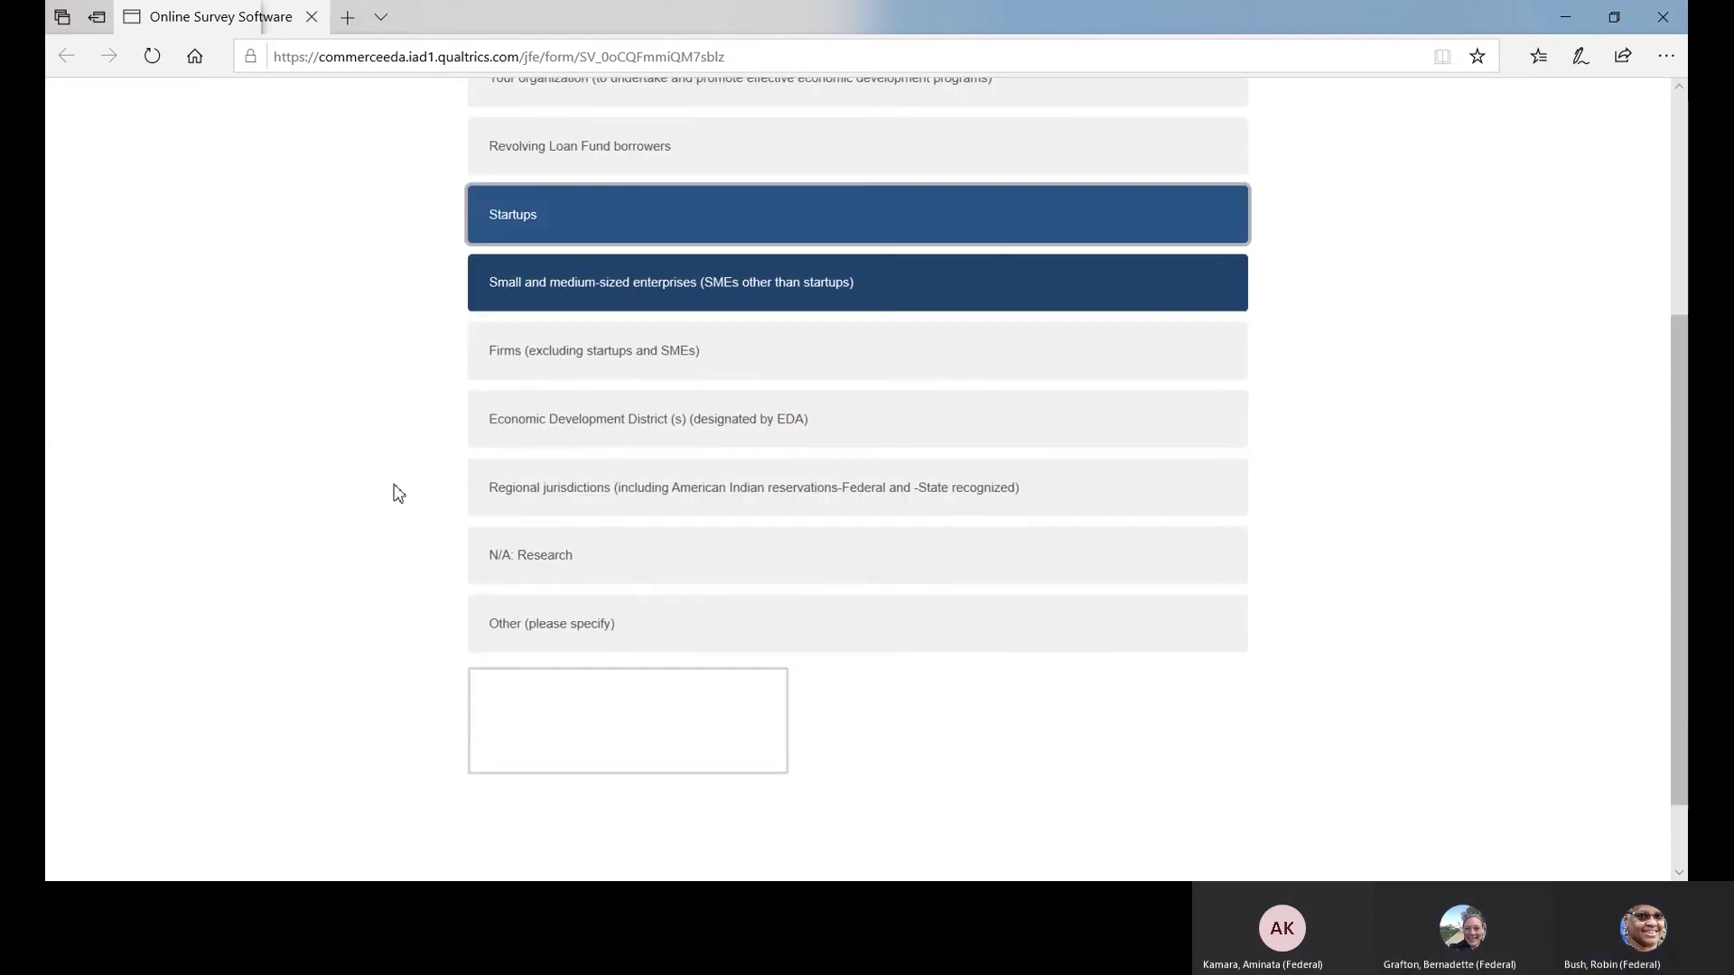
pyautogui.click(564, 436)
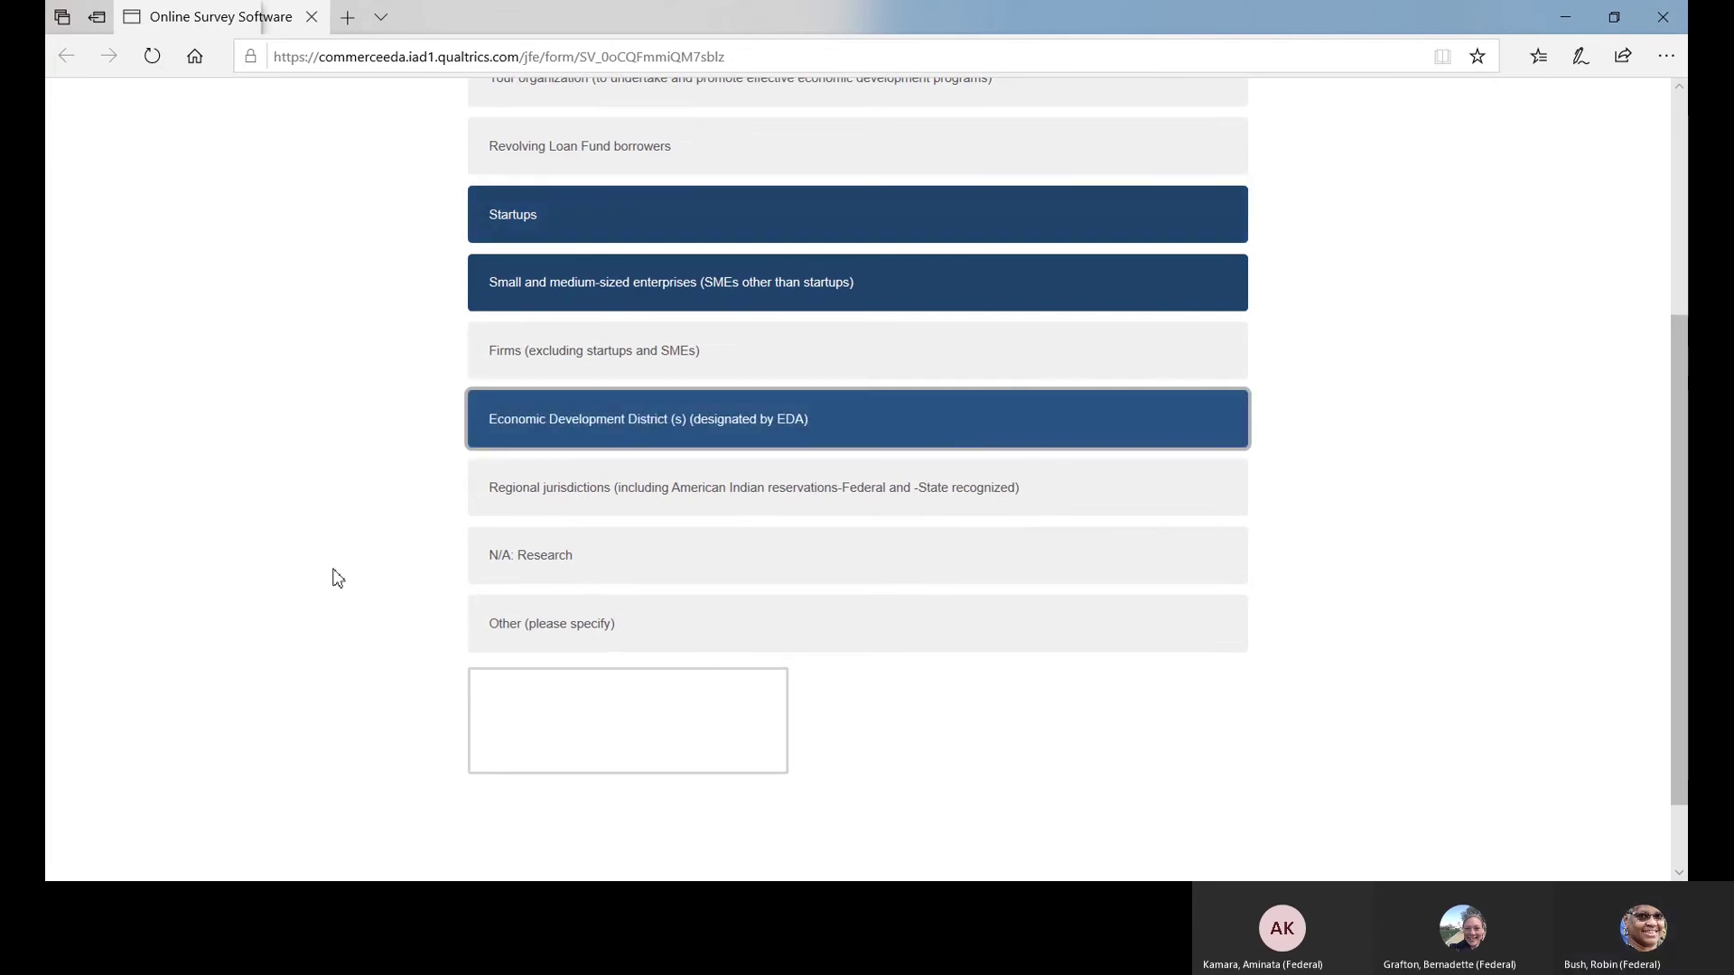
pyautogui.click(544, 492)
pyautogui.scroll(-1, 282, 613)
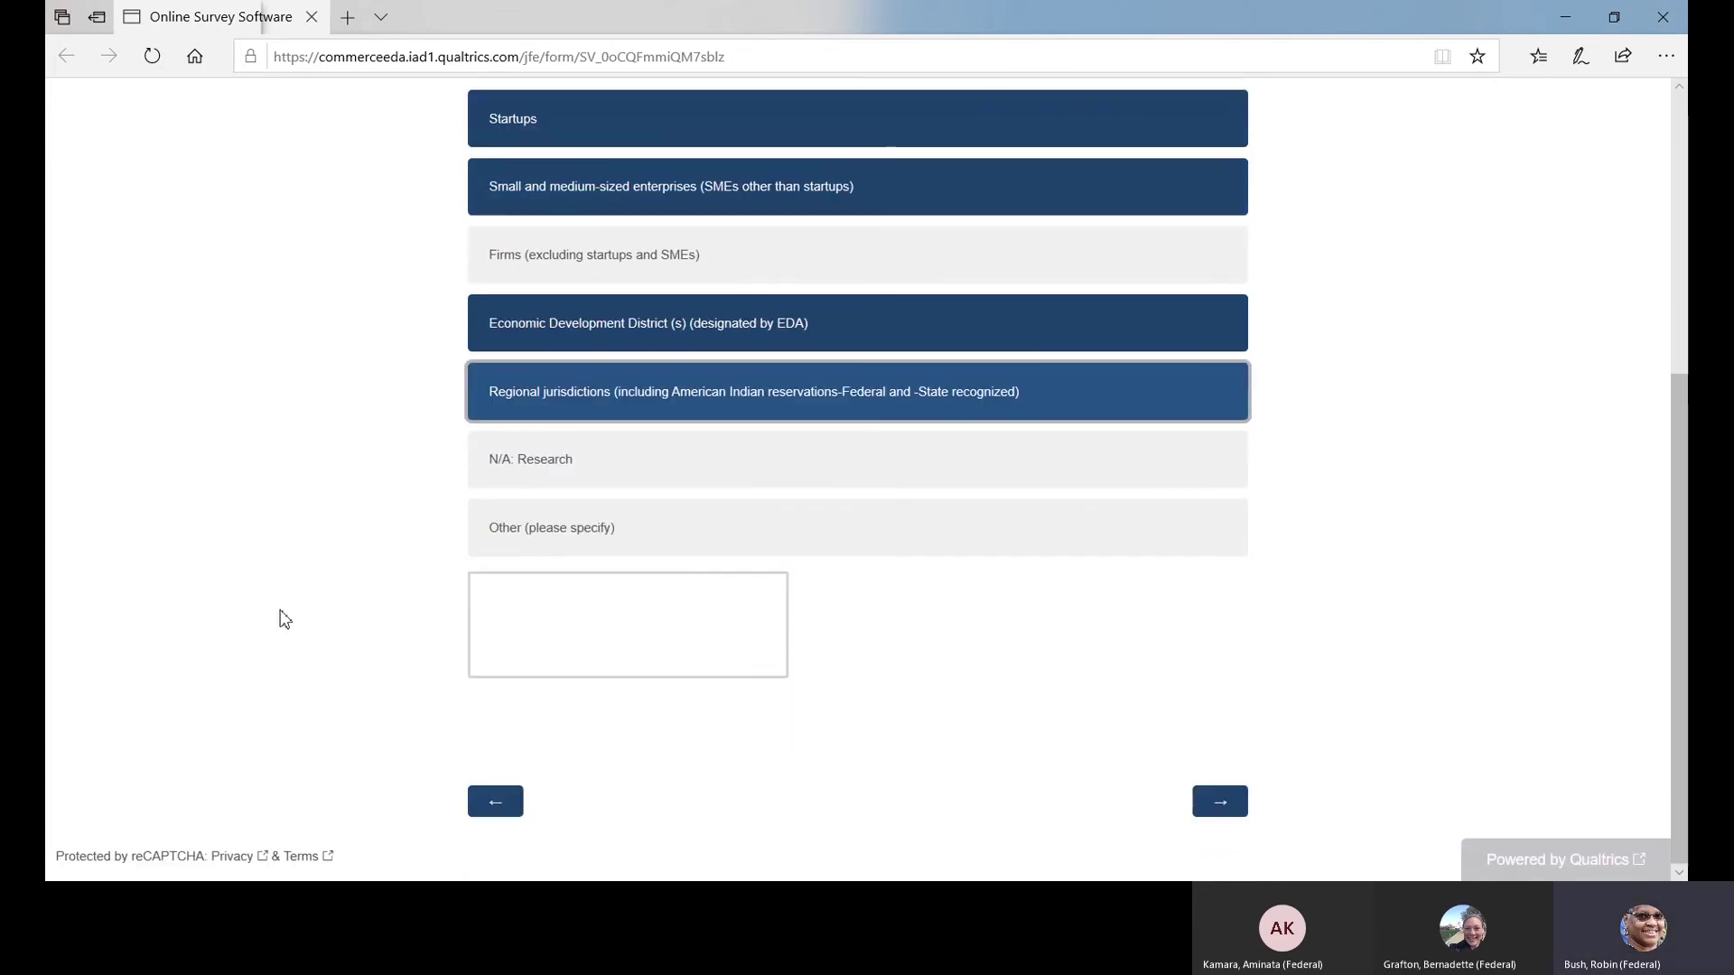
pyautogui.scroll(1, 280, 615)
pyautogui.scroll(-1, 281, 615)
pyautogui.click(1220, 803)
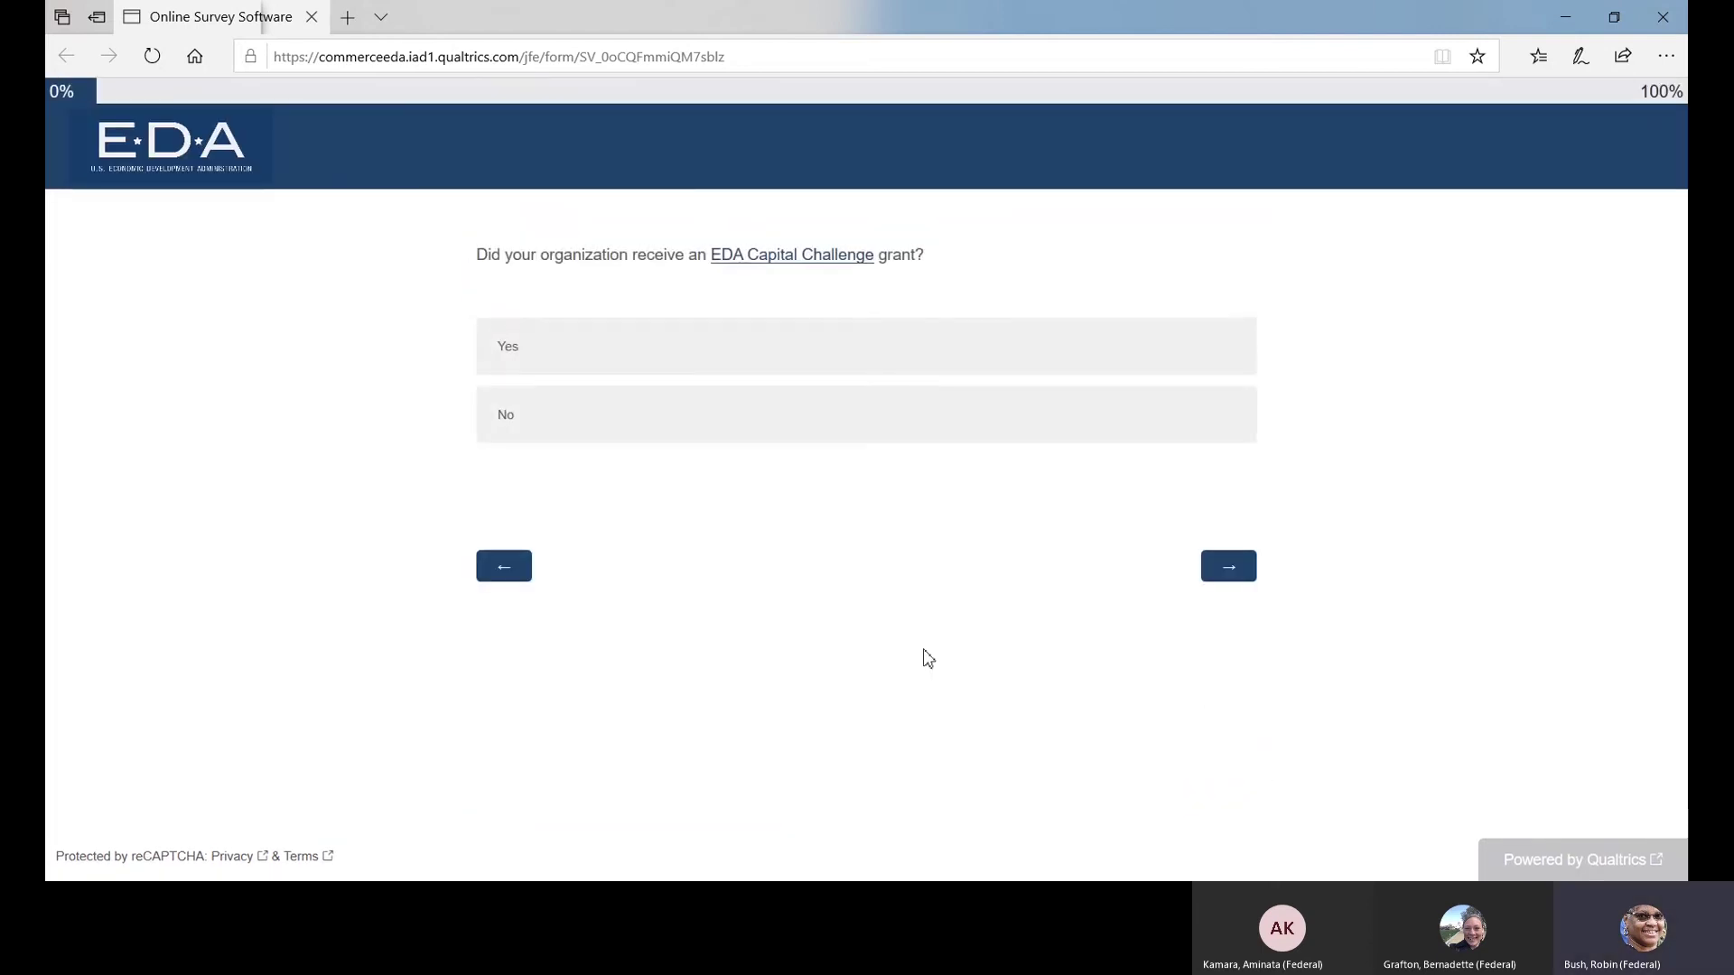
# Step: Answer No to the Capital Challenge grant question and go to Events, Networking and Referrals
pyautogui.click(529, 425)
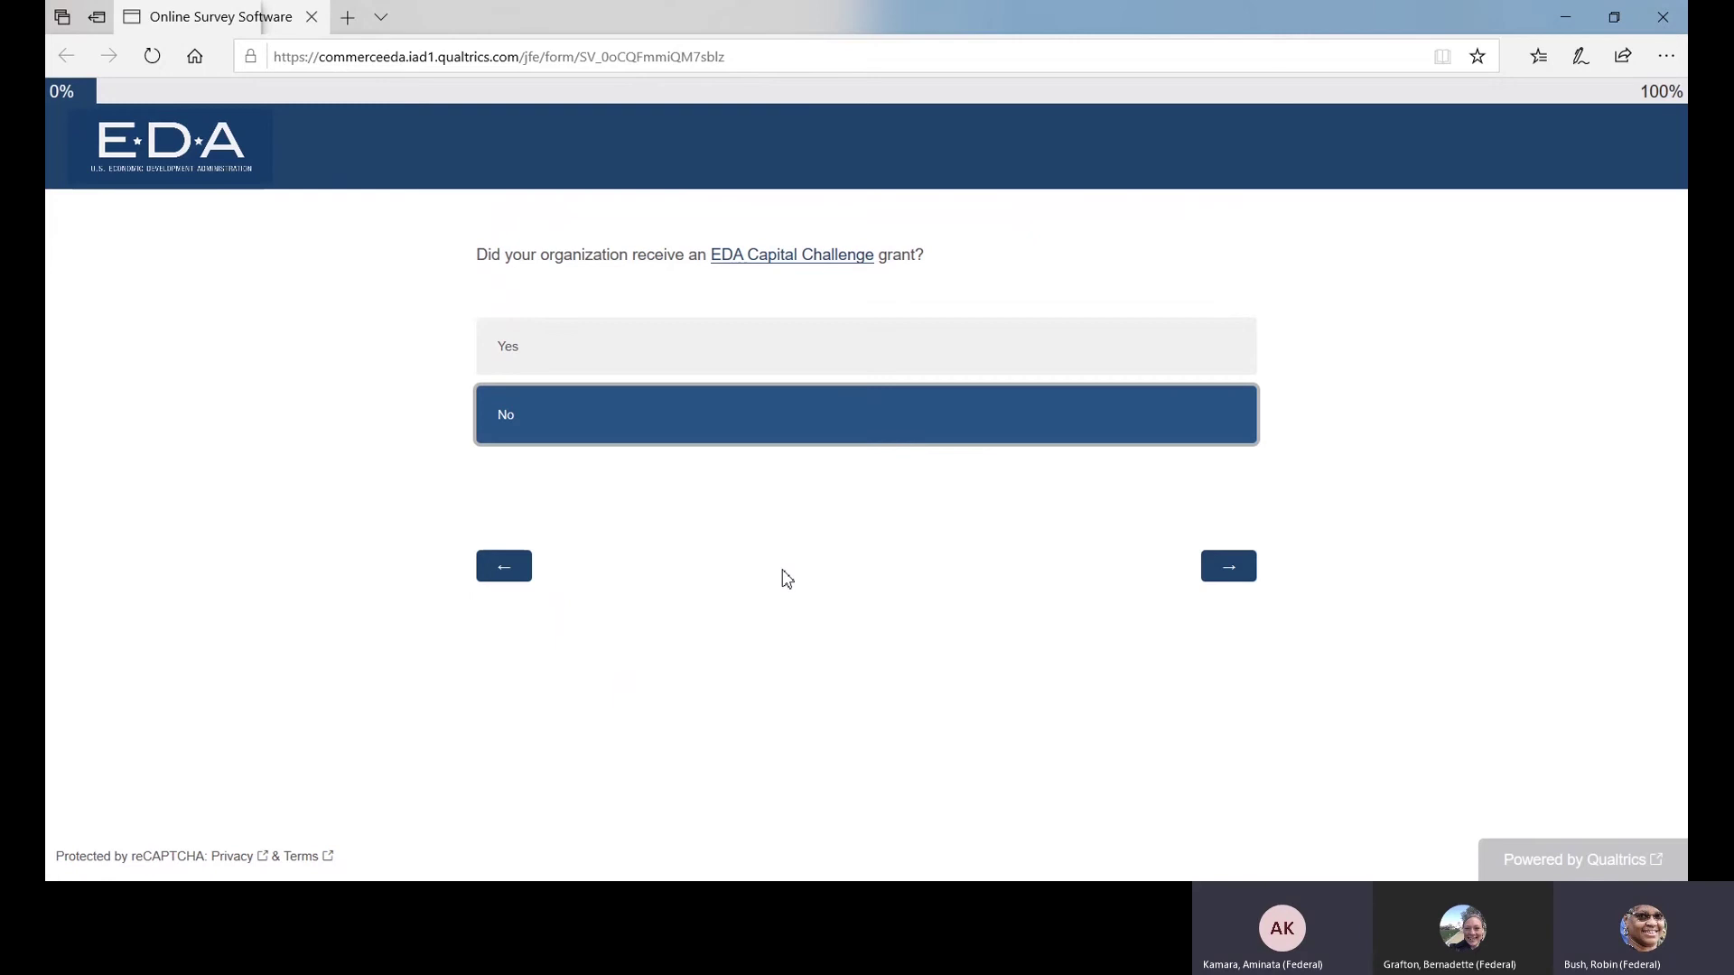
pyautogui.click(1235, 568)
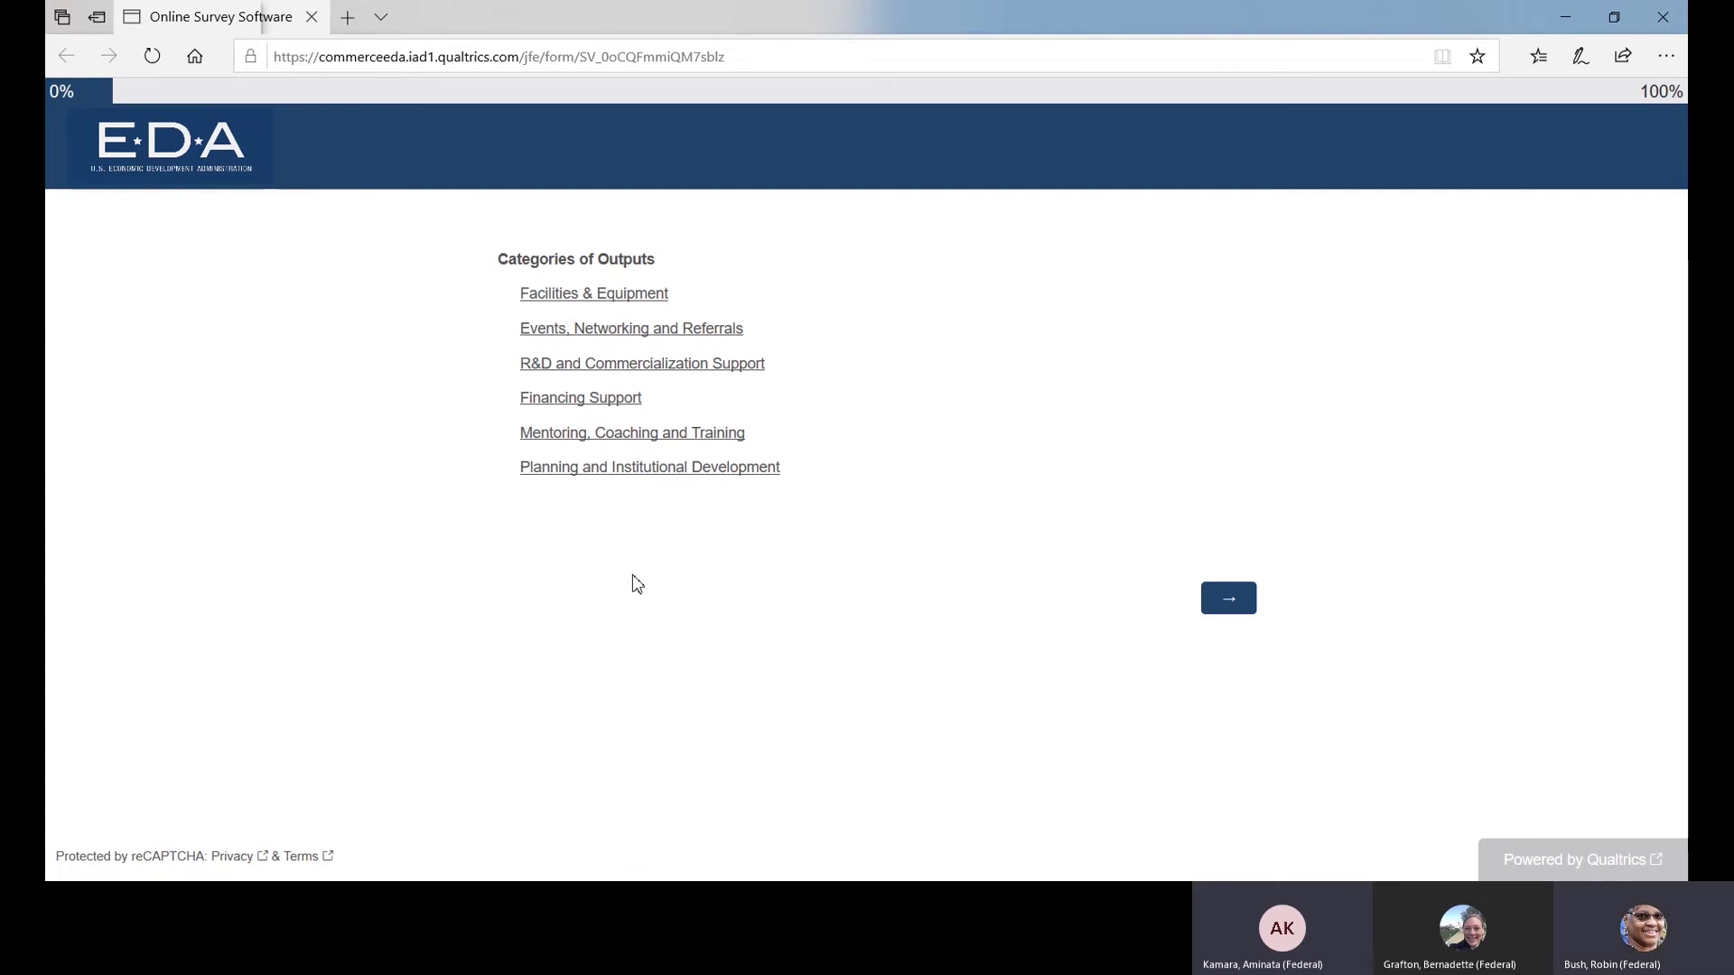
pyautogui.click(660, 341)
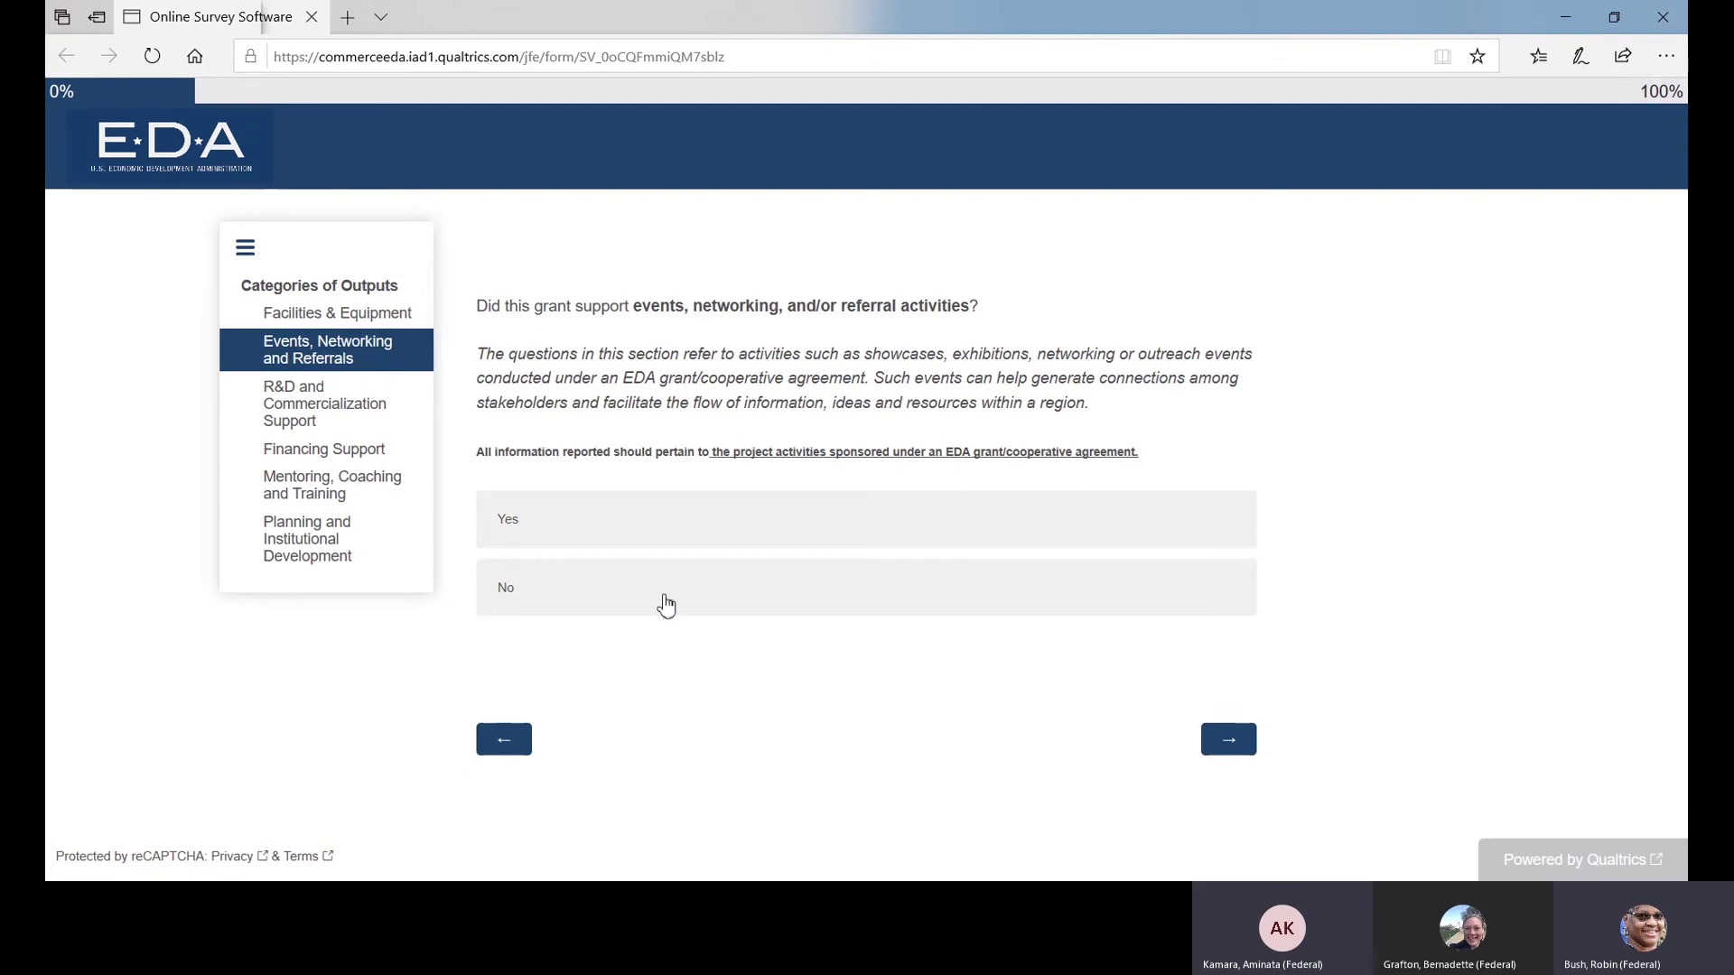
# Step: Confirm the grant supported events and pick Conference, Showcase or exhibit, and Networking types
pyautogui.click(618, 514)
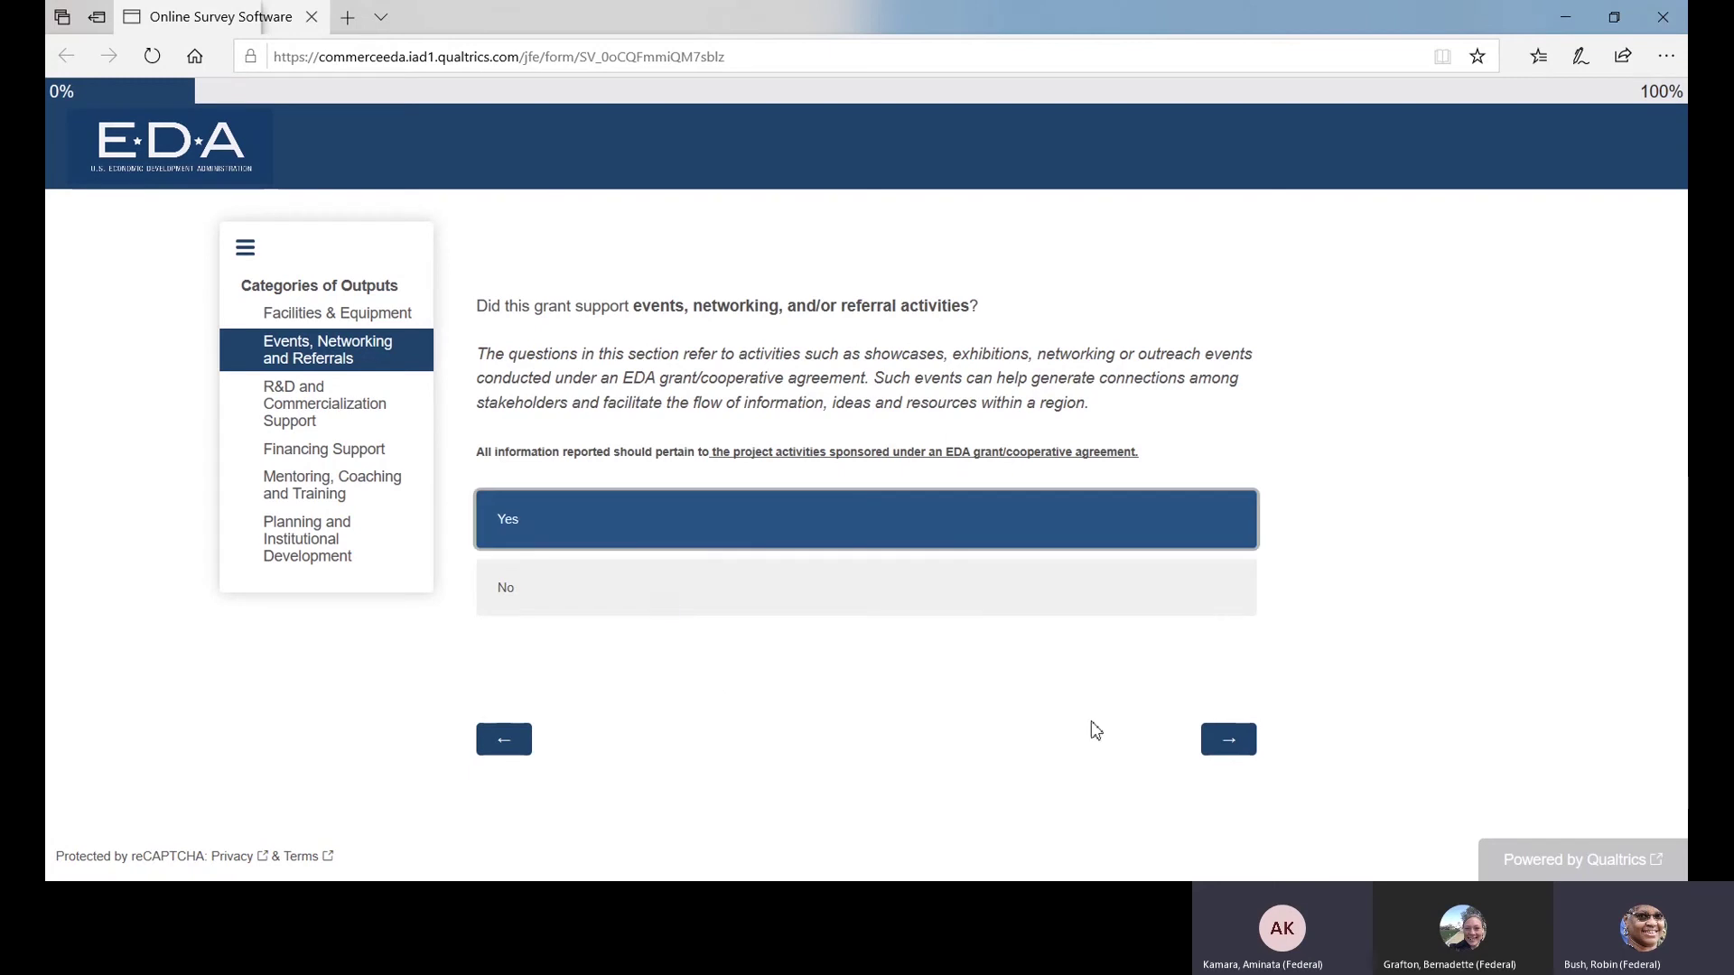
pyautogui.click(1251, 755)
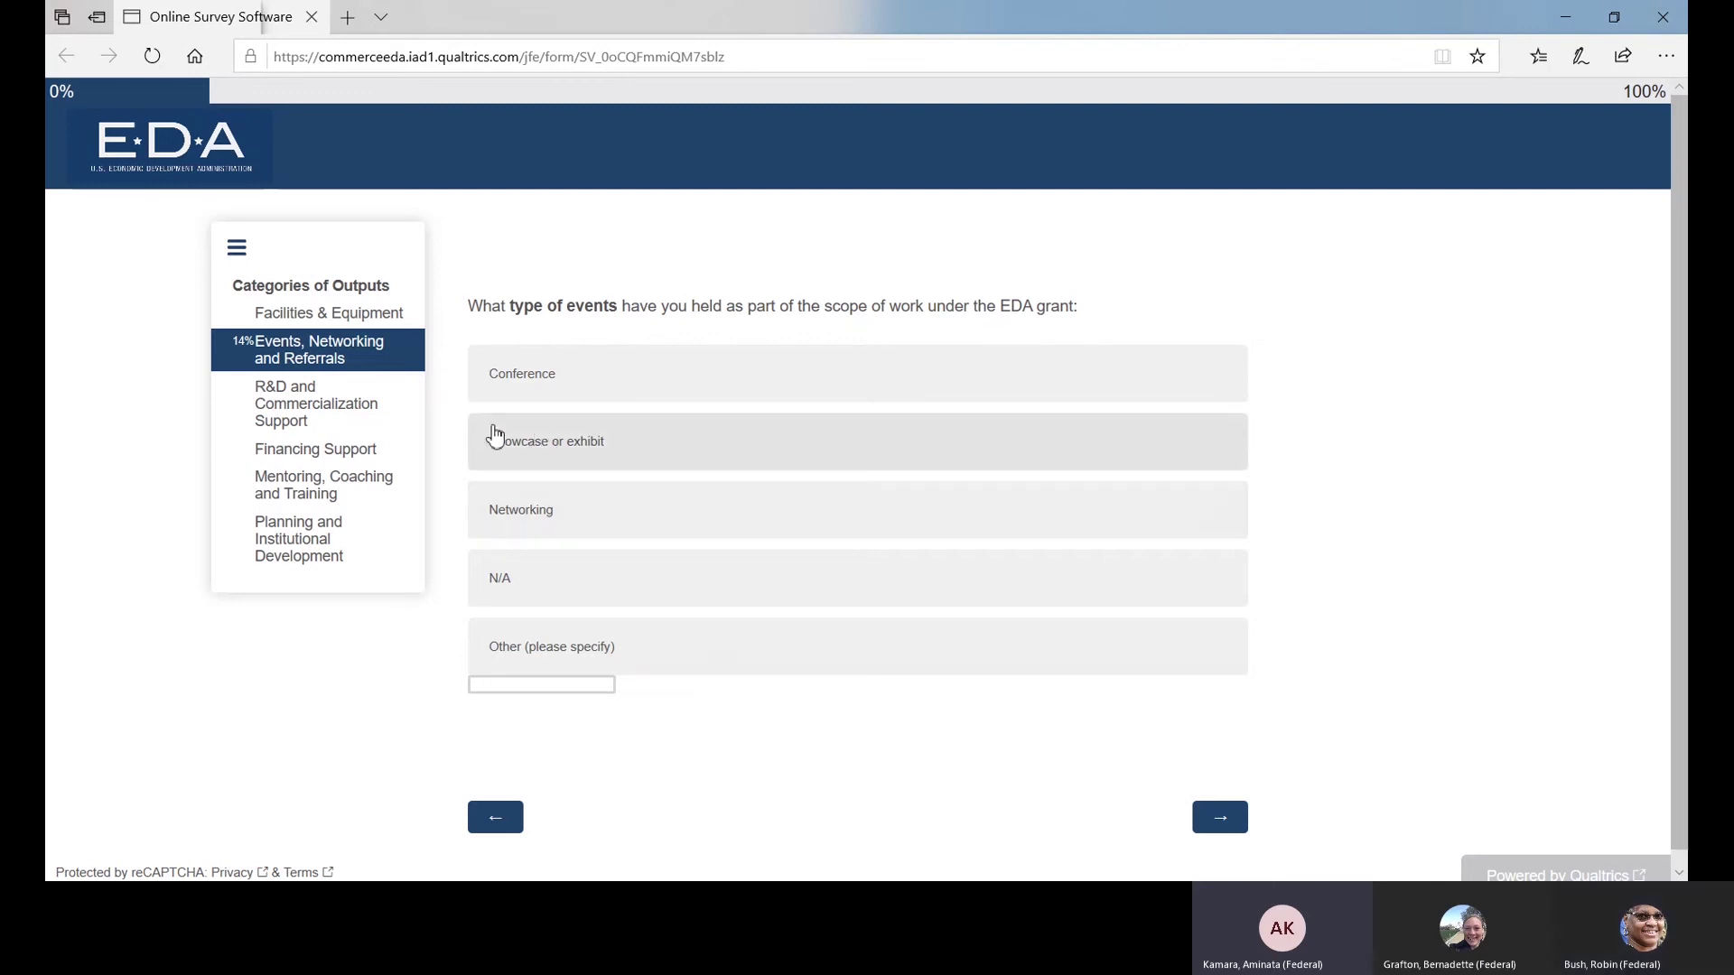
pyautogui.click(523, 387)
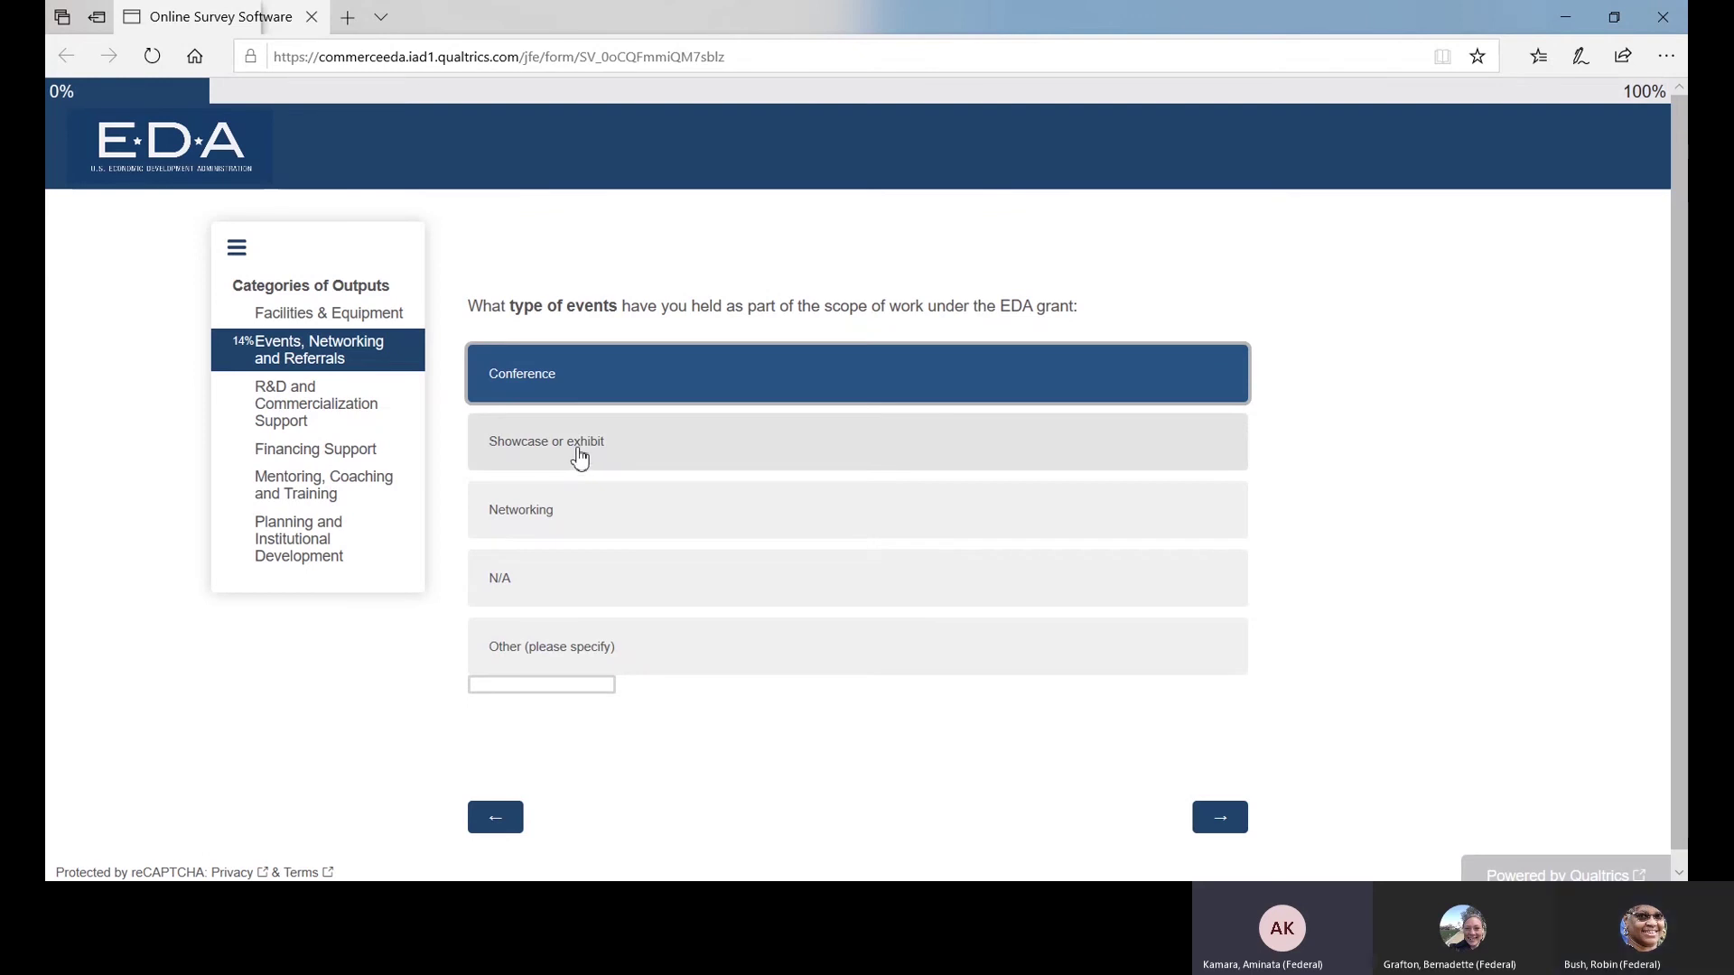
pyautogui.click(579, 459)
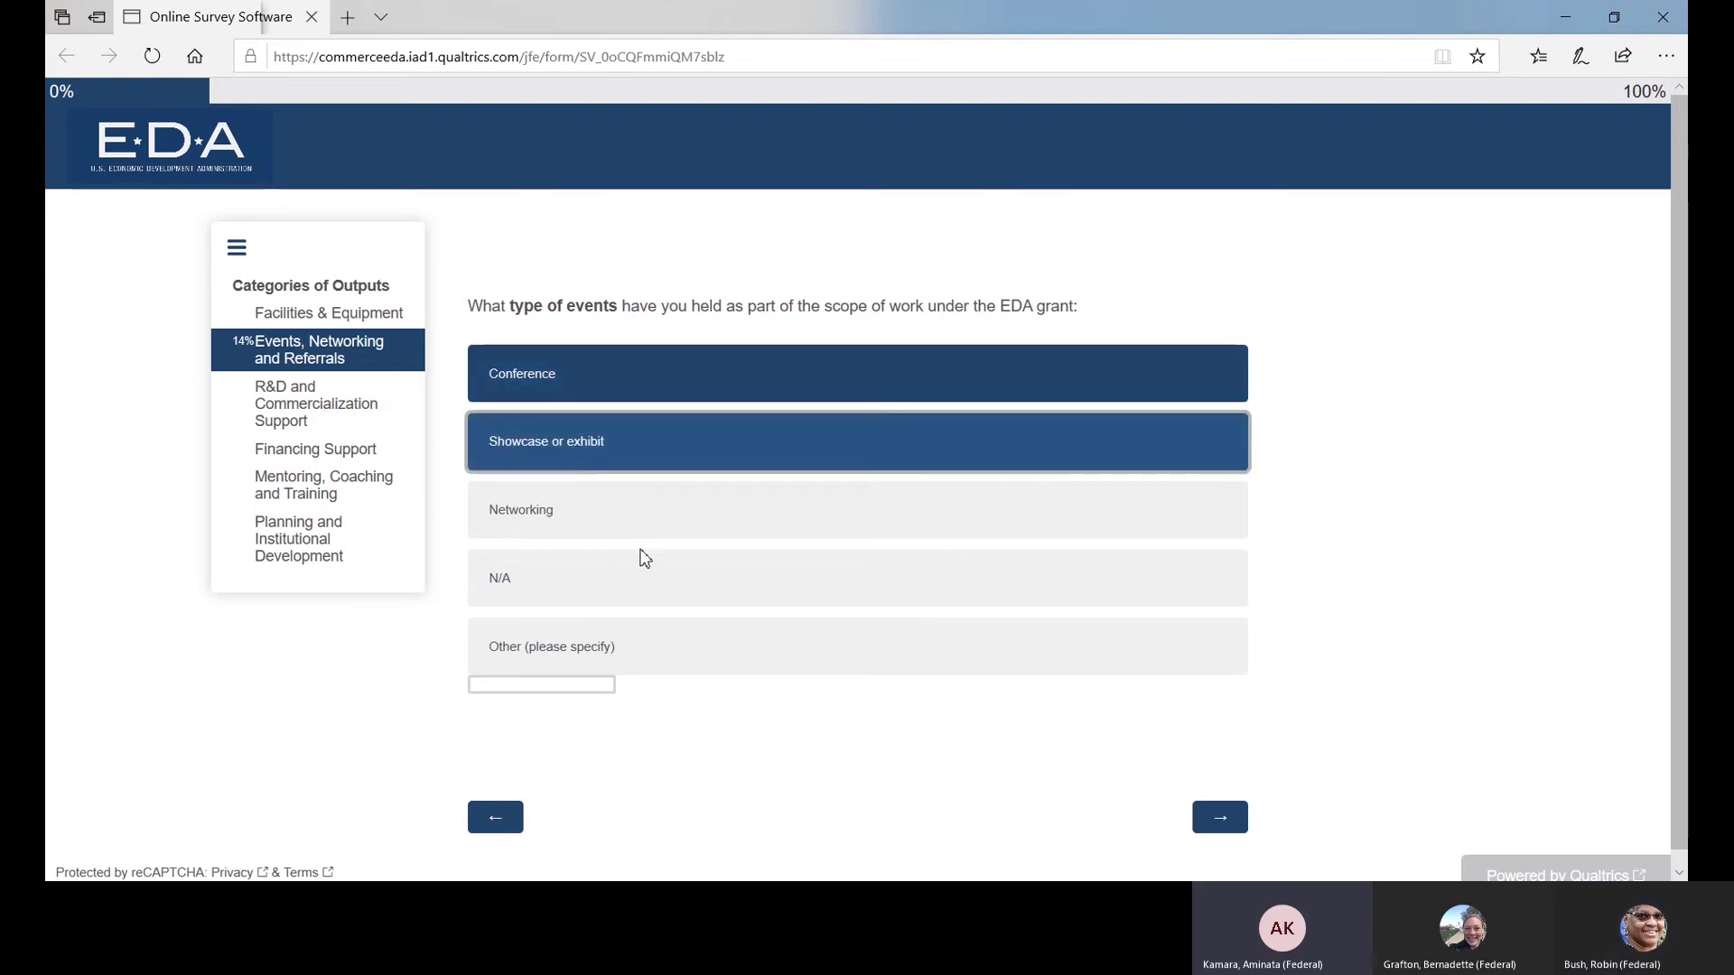
pyautogui.click(585, 522)
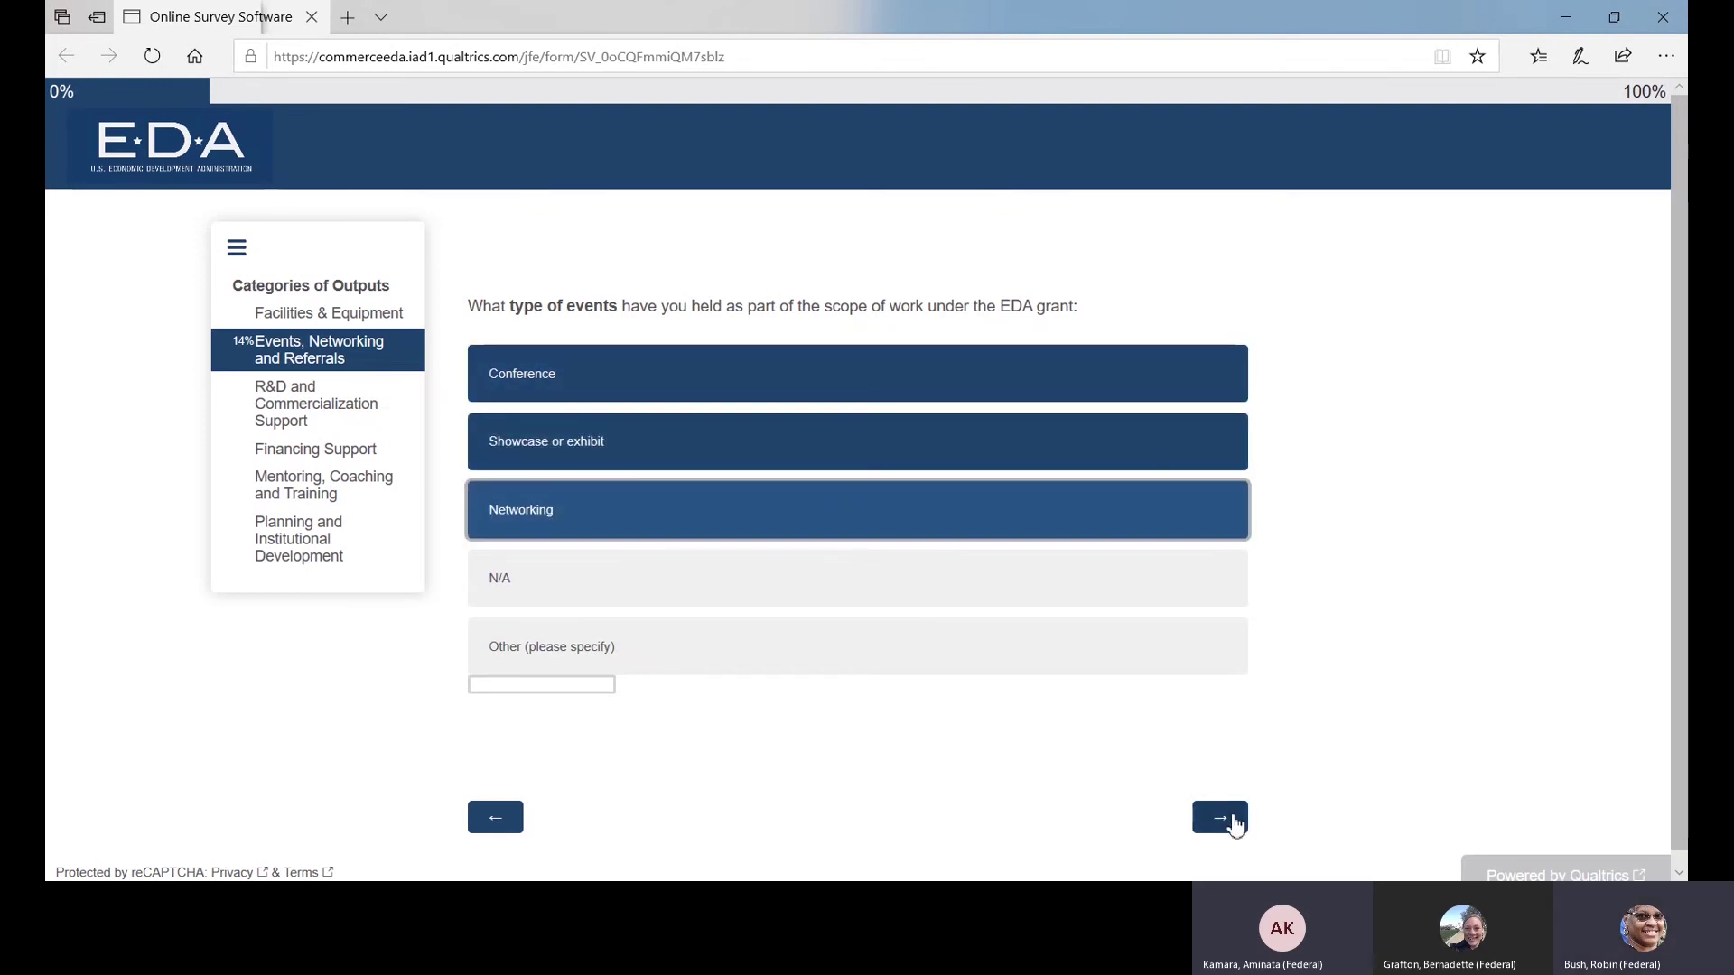
pyautogui.click(1223, 818)
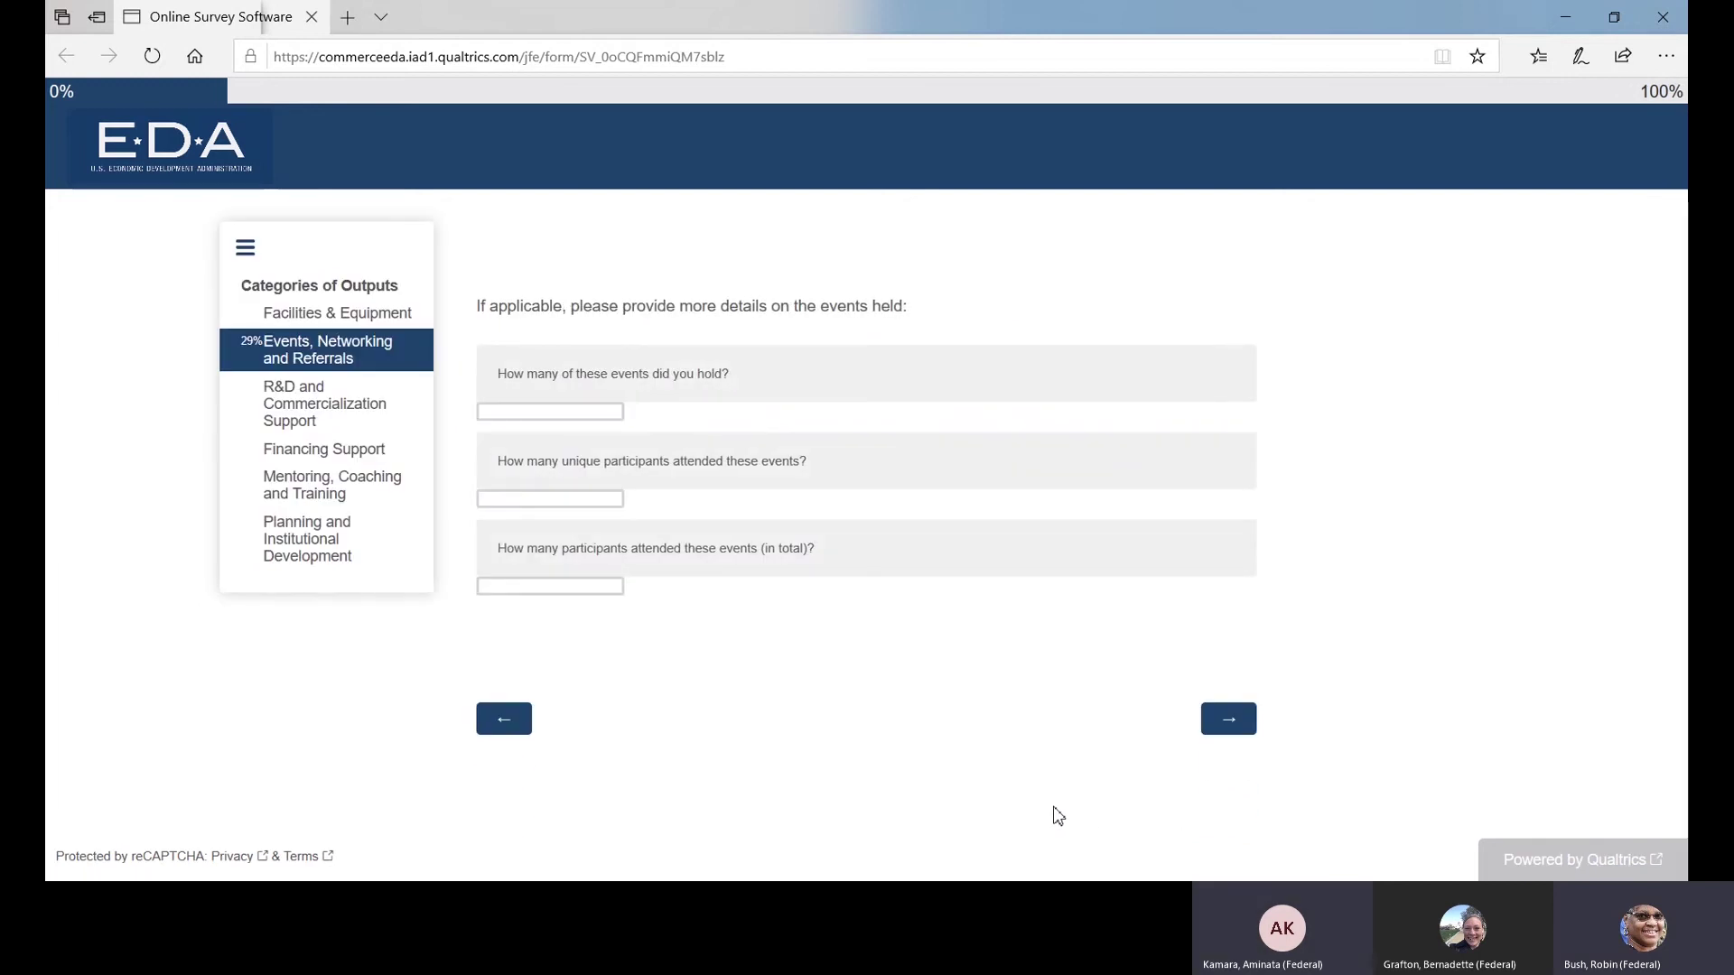
# Step: Enter 3 events held, 5 unique participants and 50 total participants, then continue
pyautogui.click(519, 414)
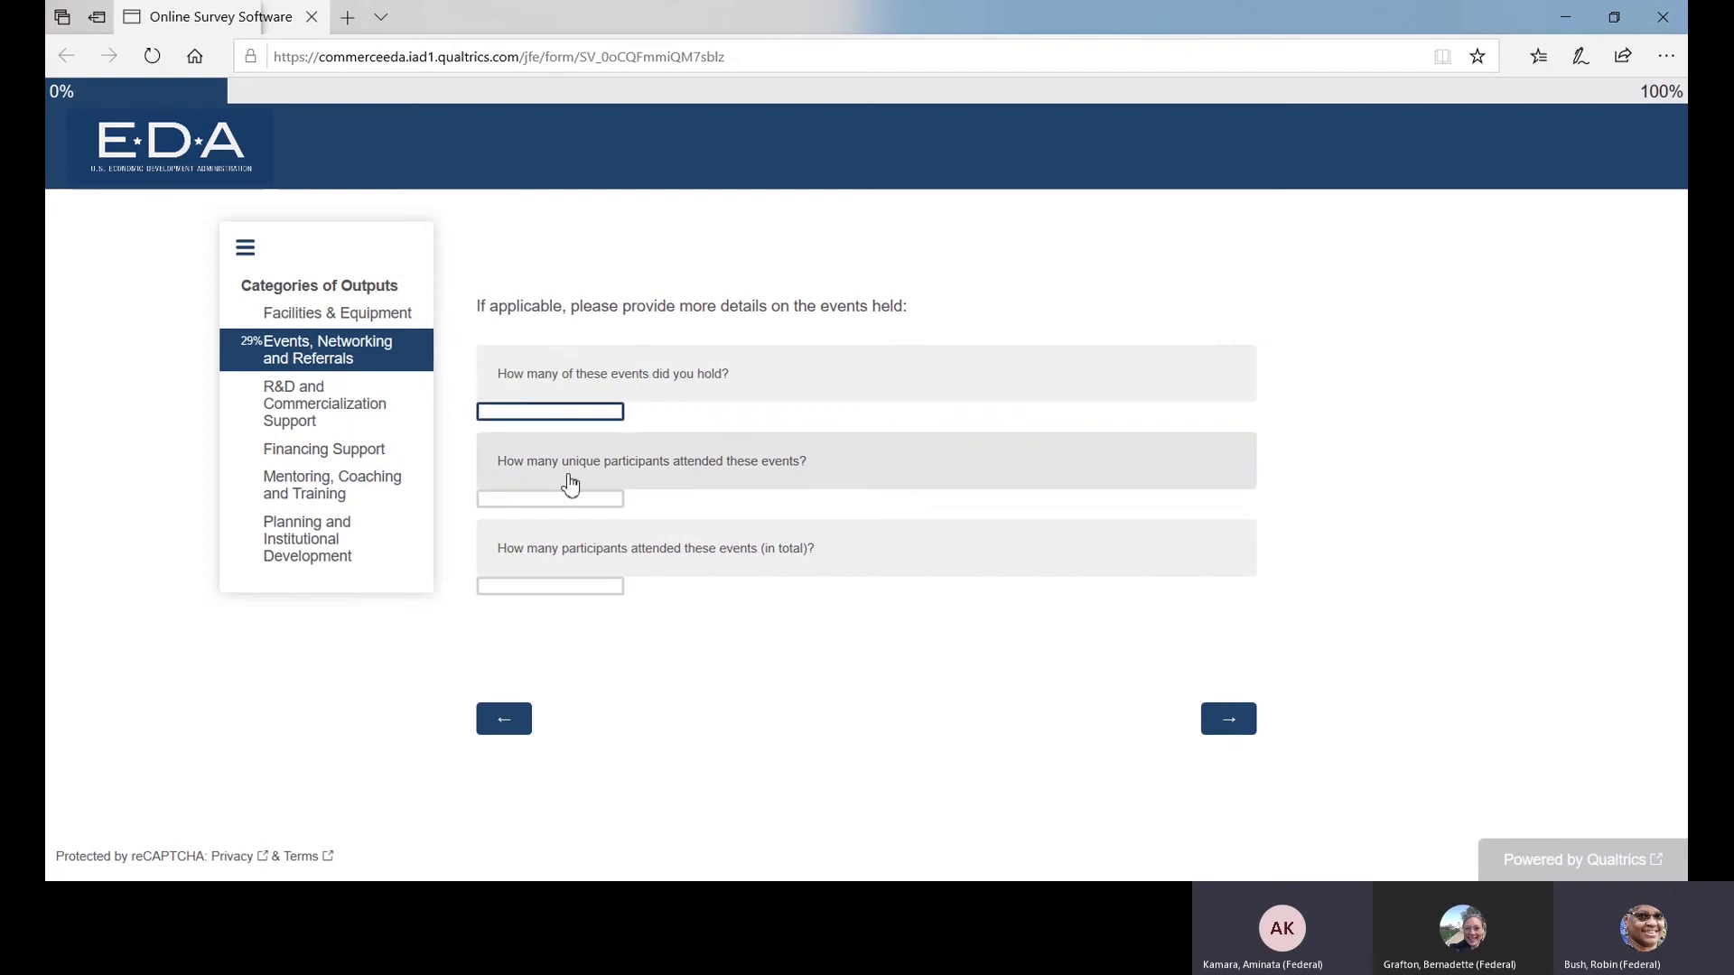
pyautogui.write('3')
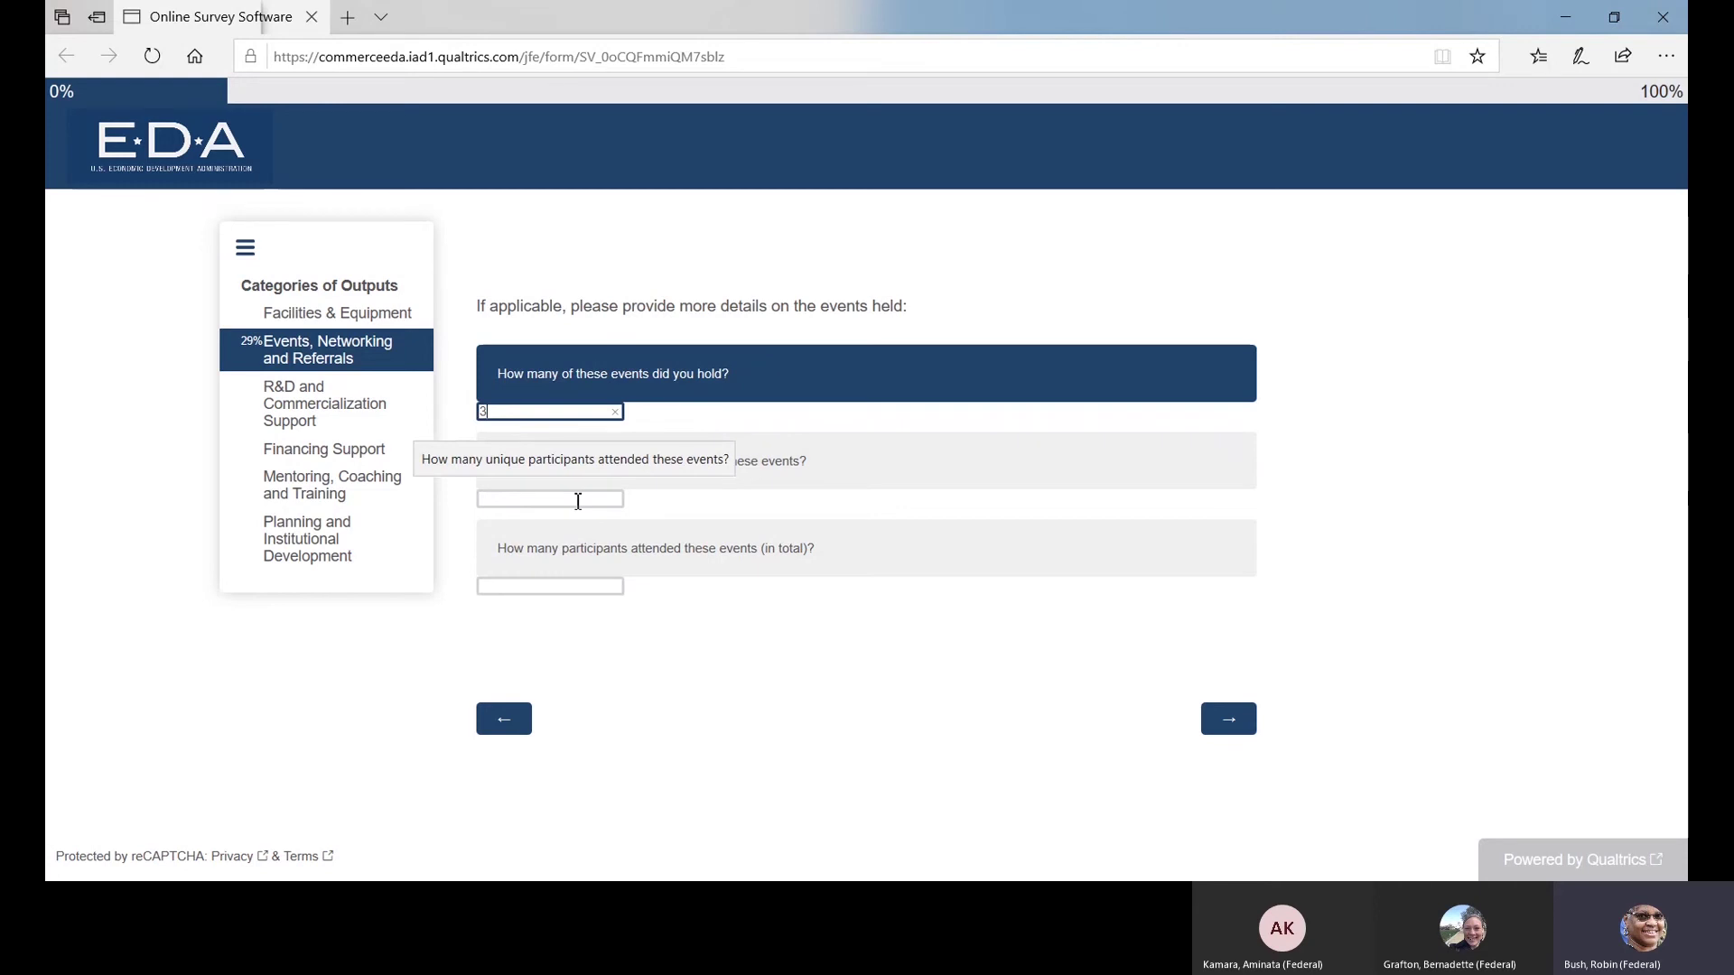
pyautogui.click(577, 499)
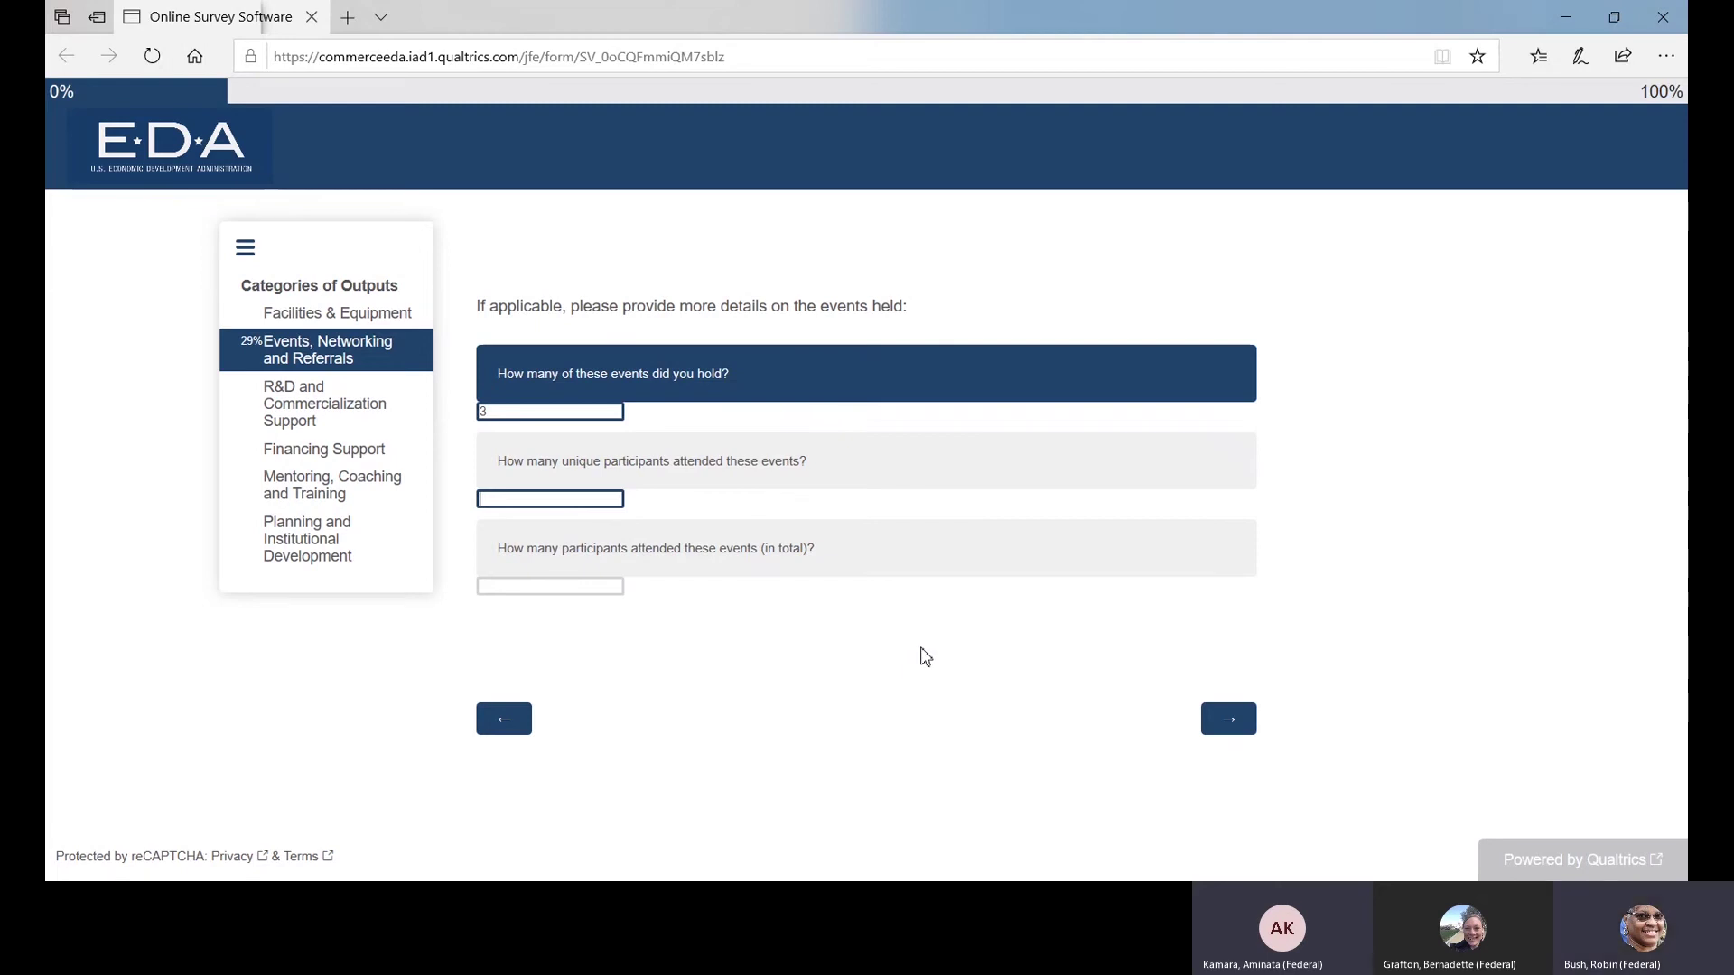
pyautogui.write('5')
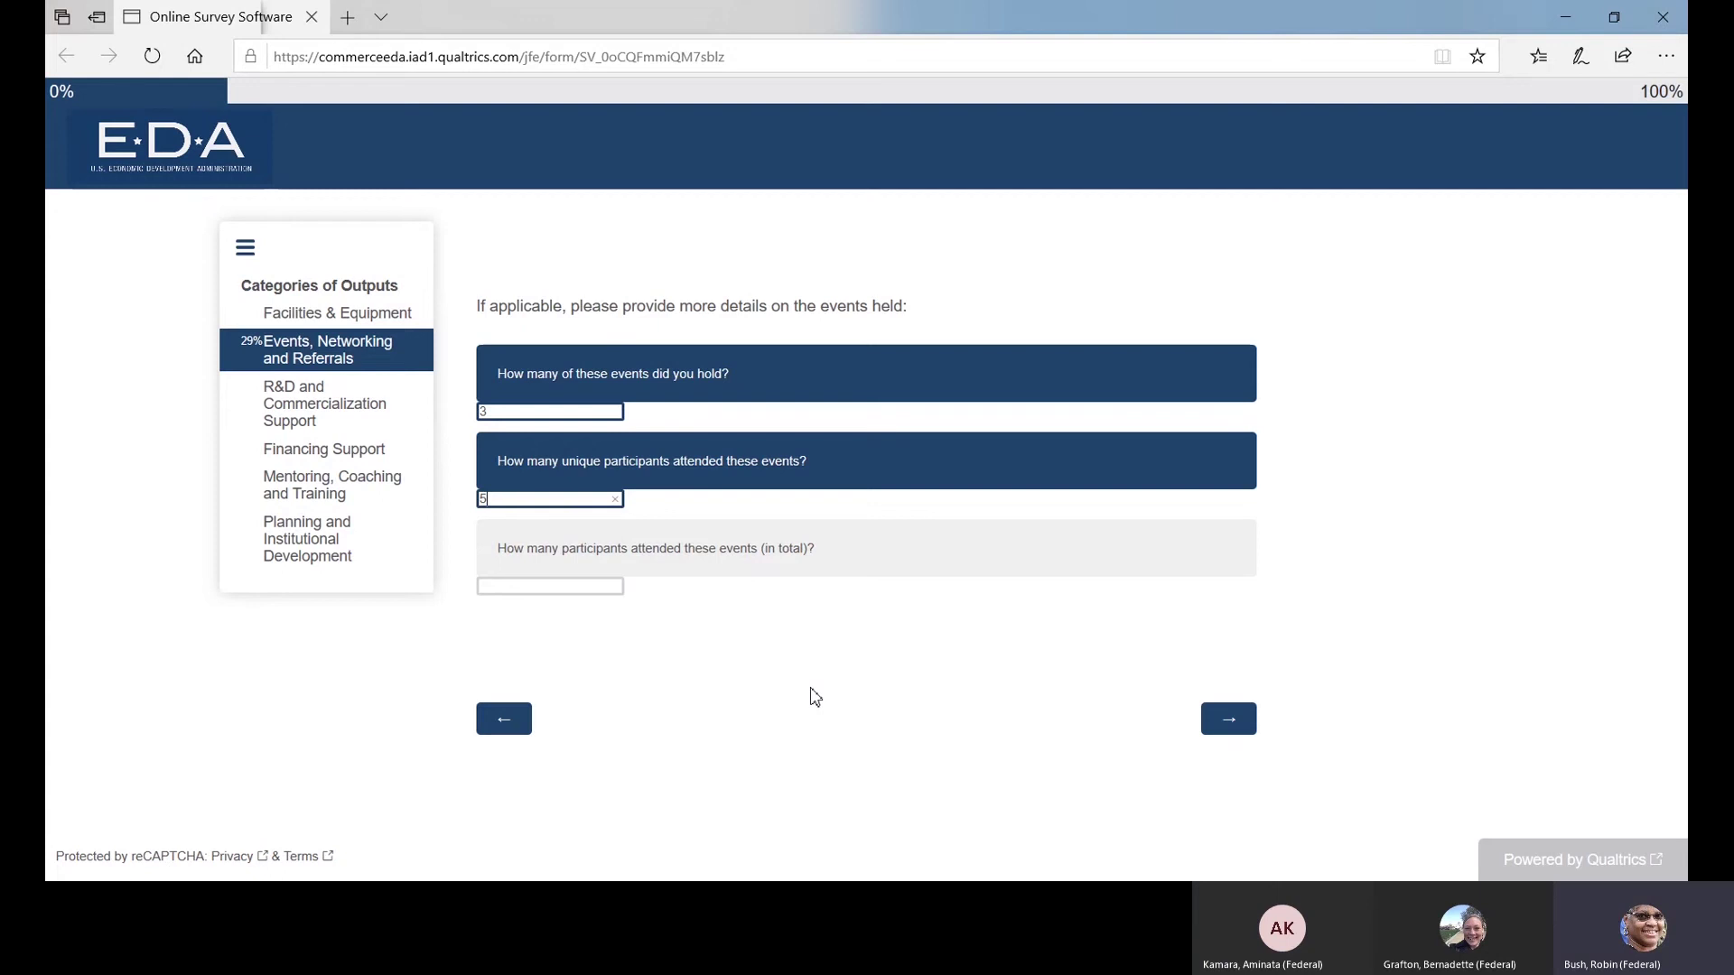
pyautogui.click(528, 586)
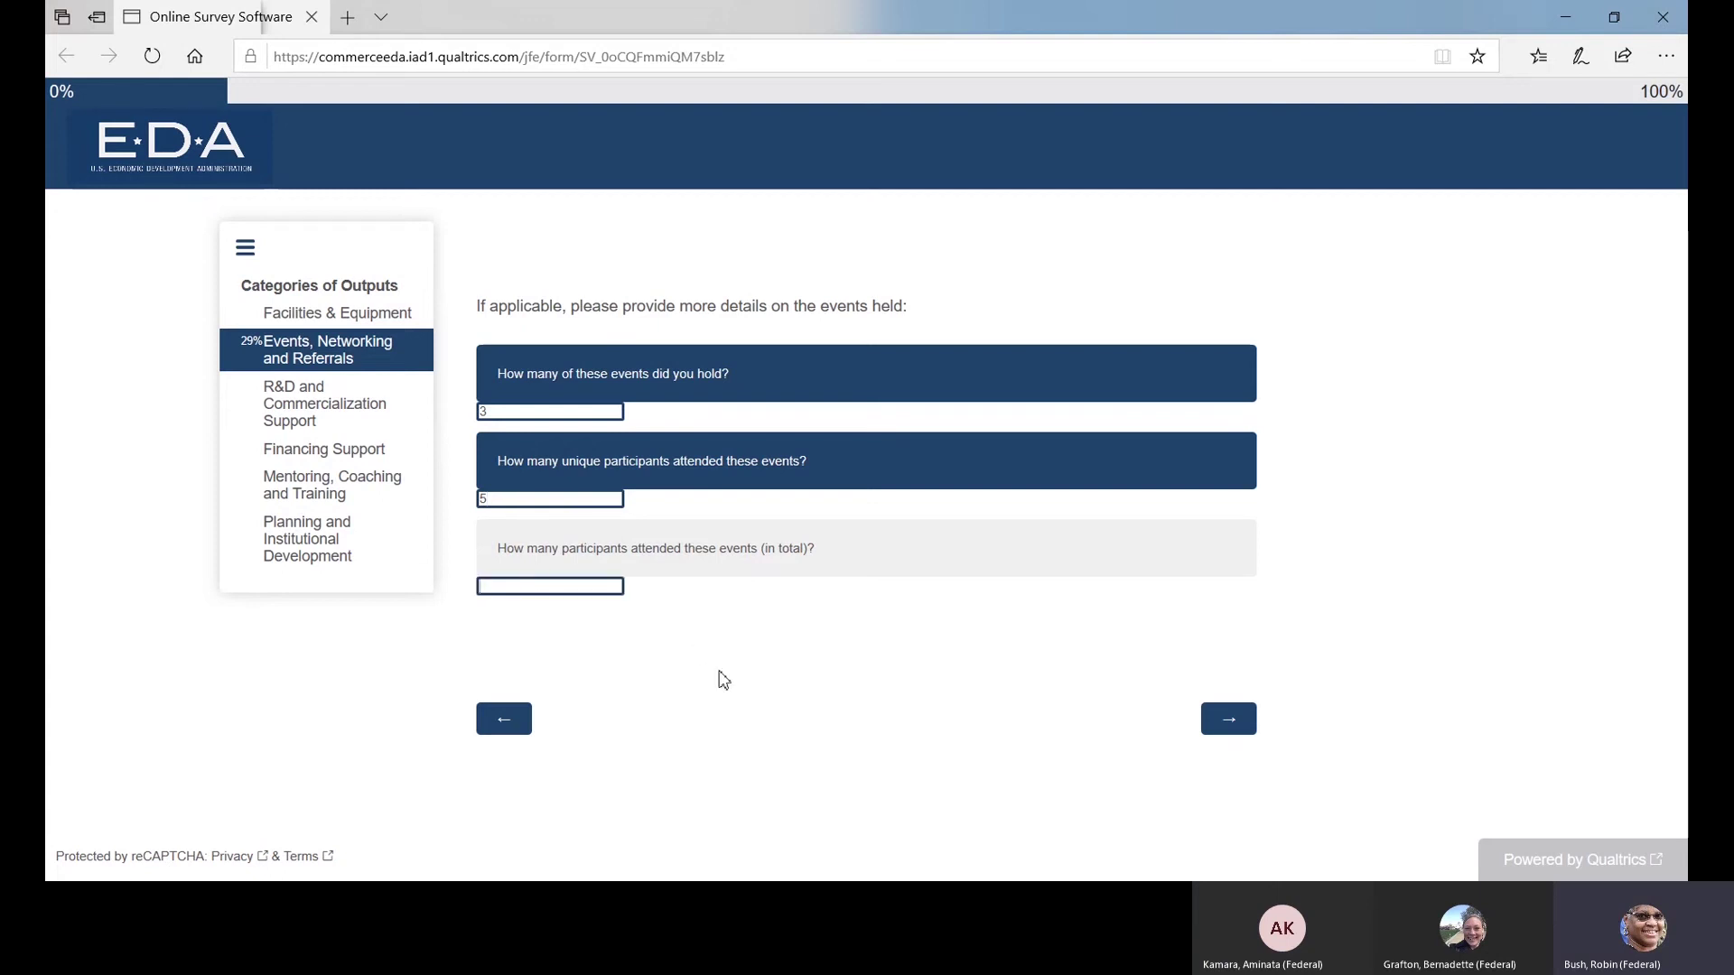
pyautogui.write('50')
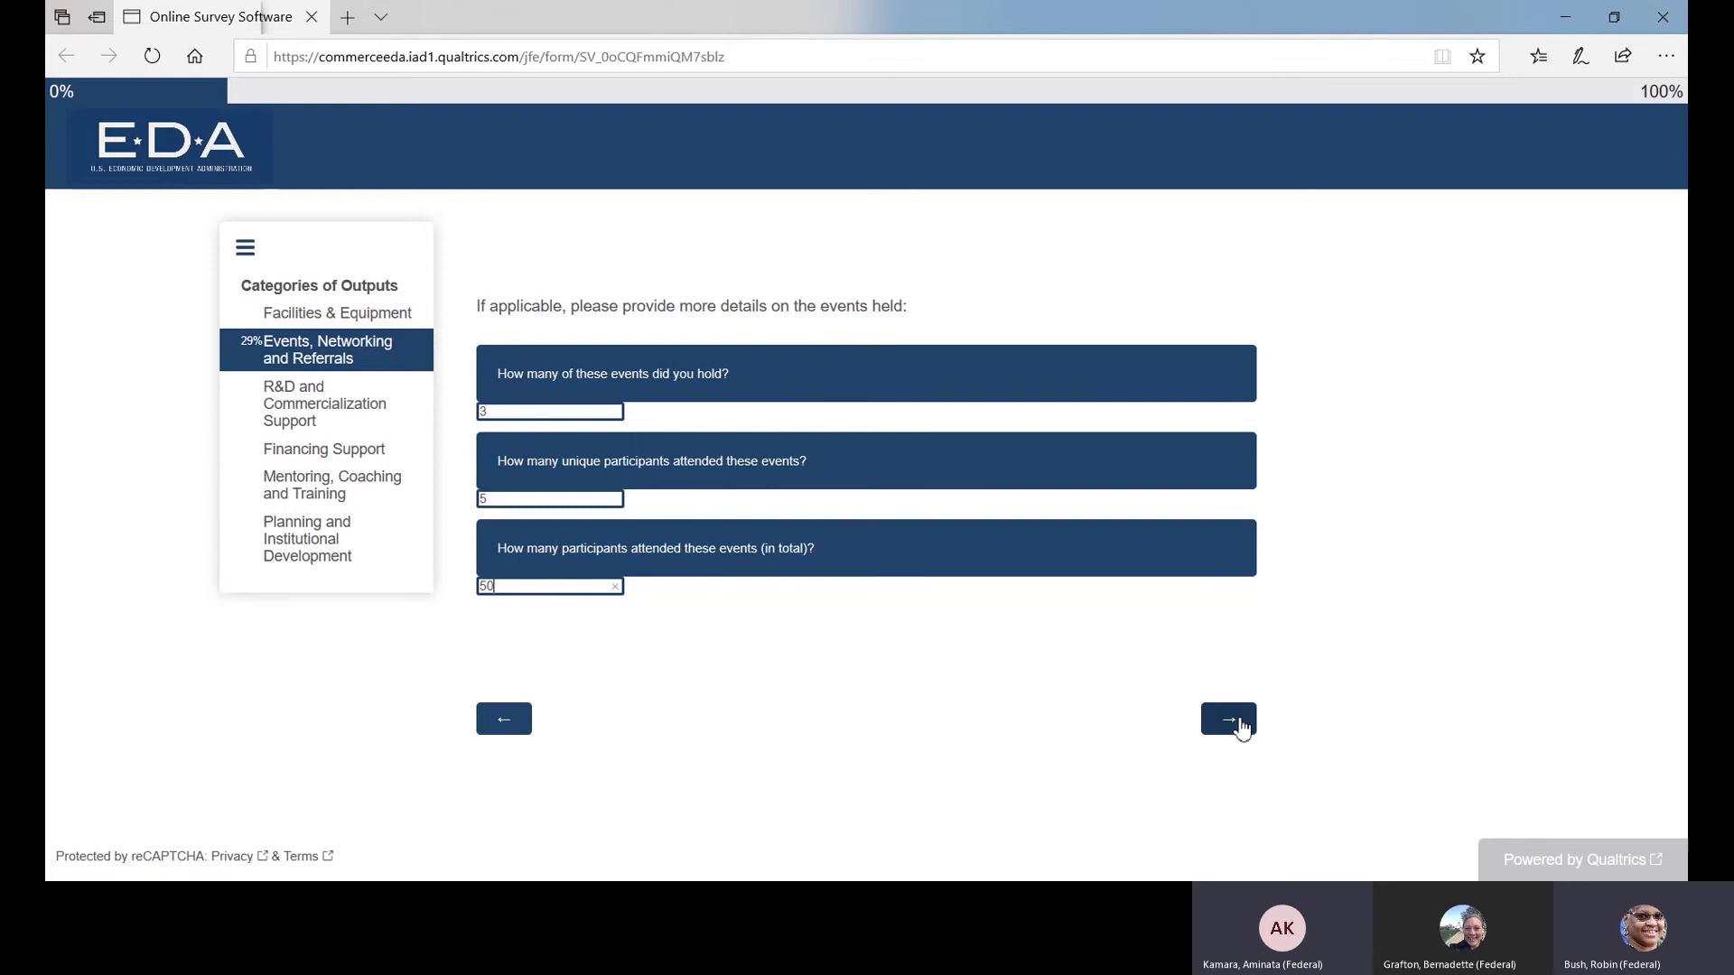
pyautogui.click(1235, 722)
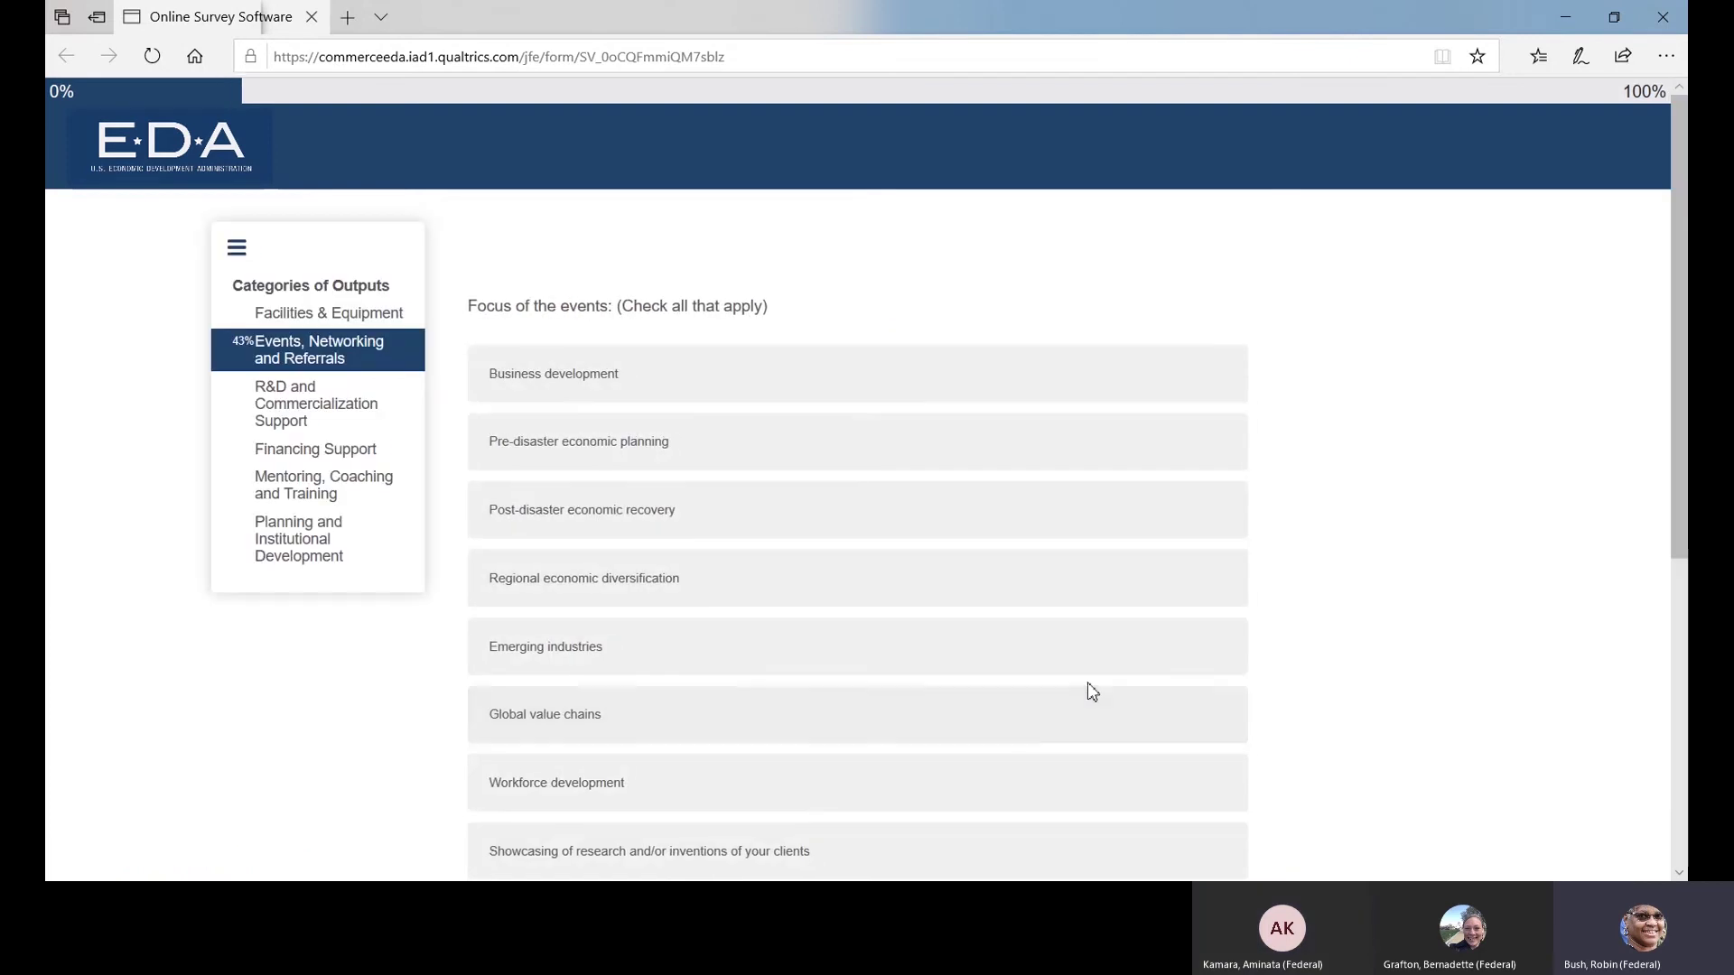
# Step: Check business development, regional diversification, emerging industries, research showcasing and data/tools as event focuses; open the NAICS link
pyautogui.scroll(-1, 1088, 690)
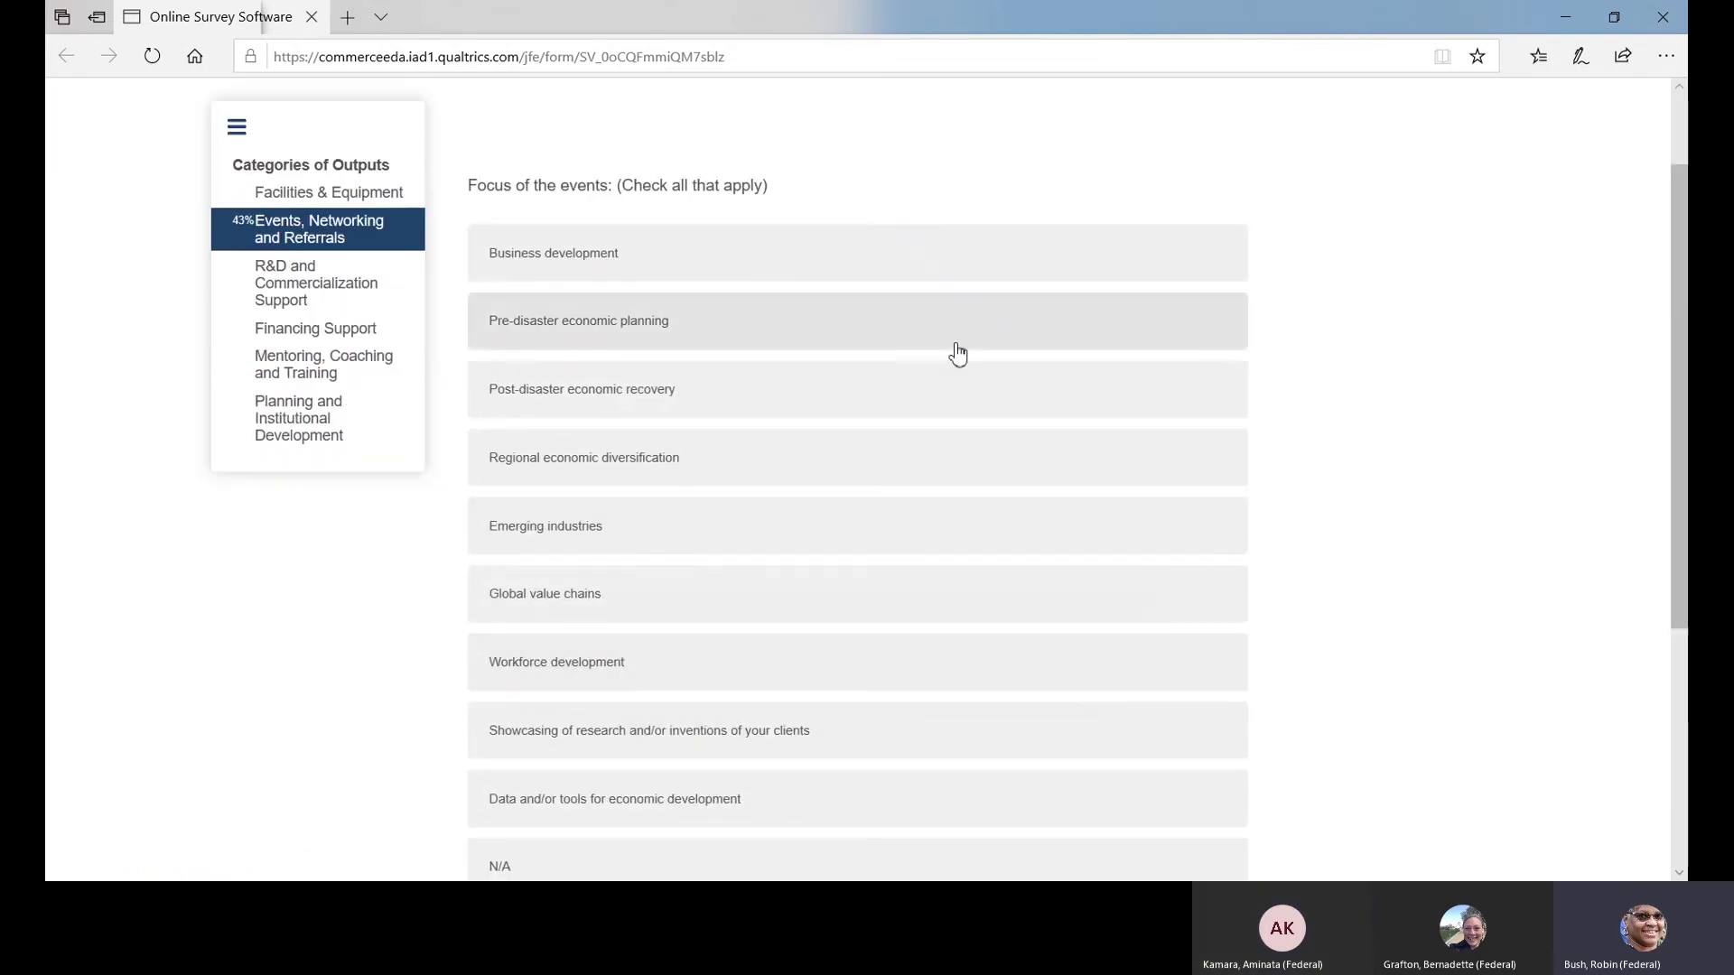
pyautogui.click(581, 262)
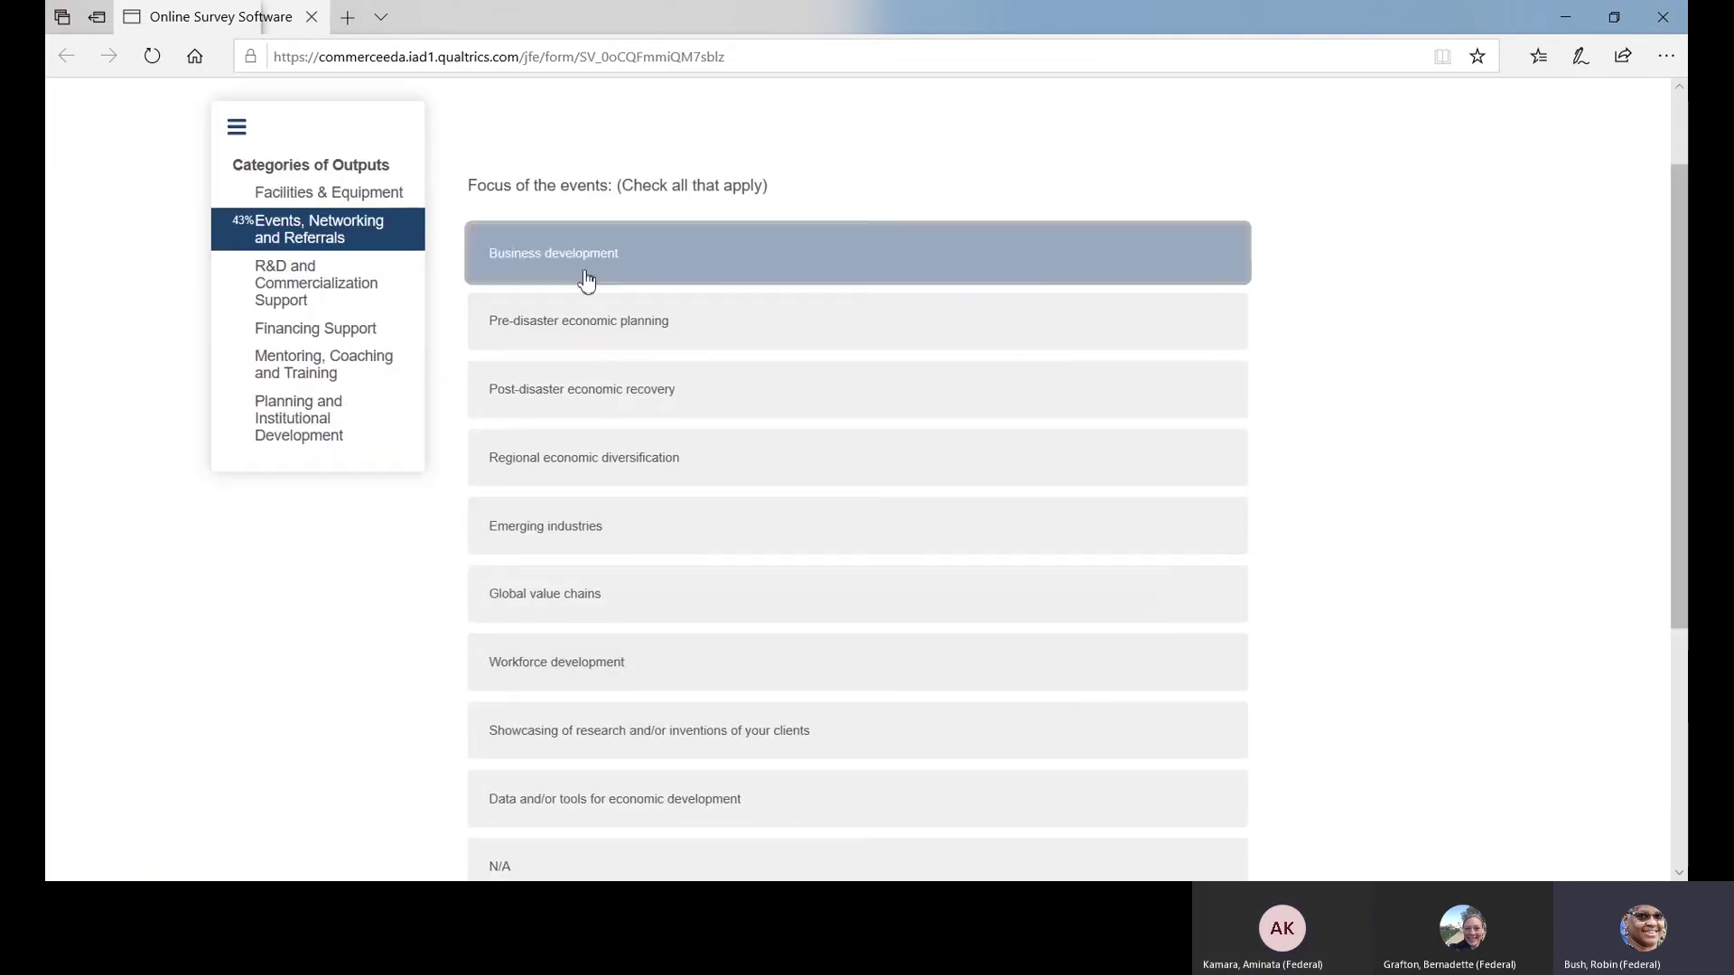
pyautogui.scroll(-1, 604, 372)
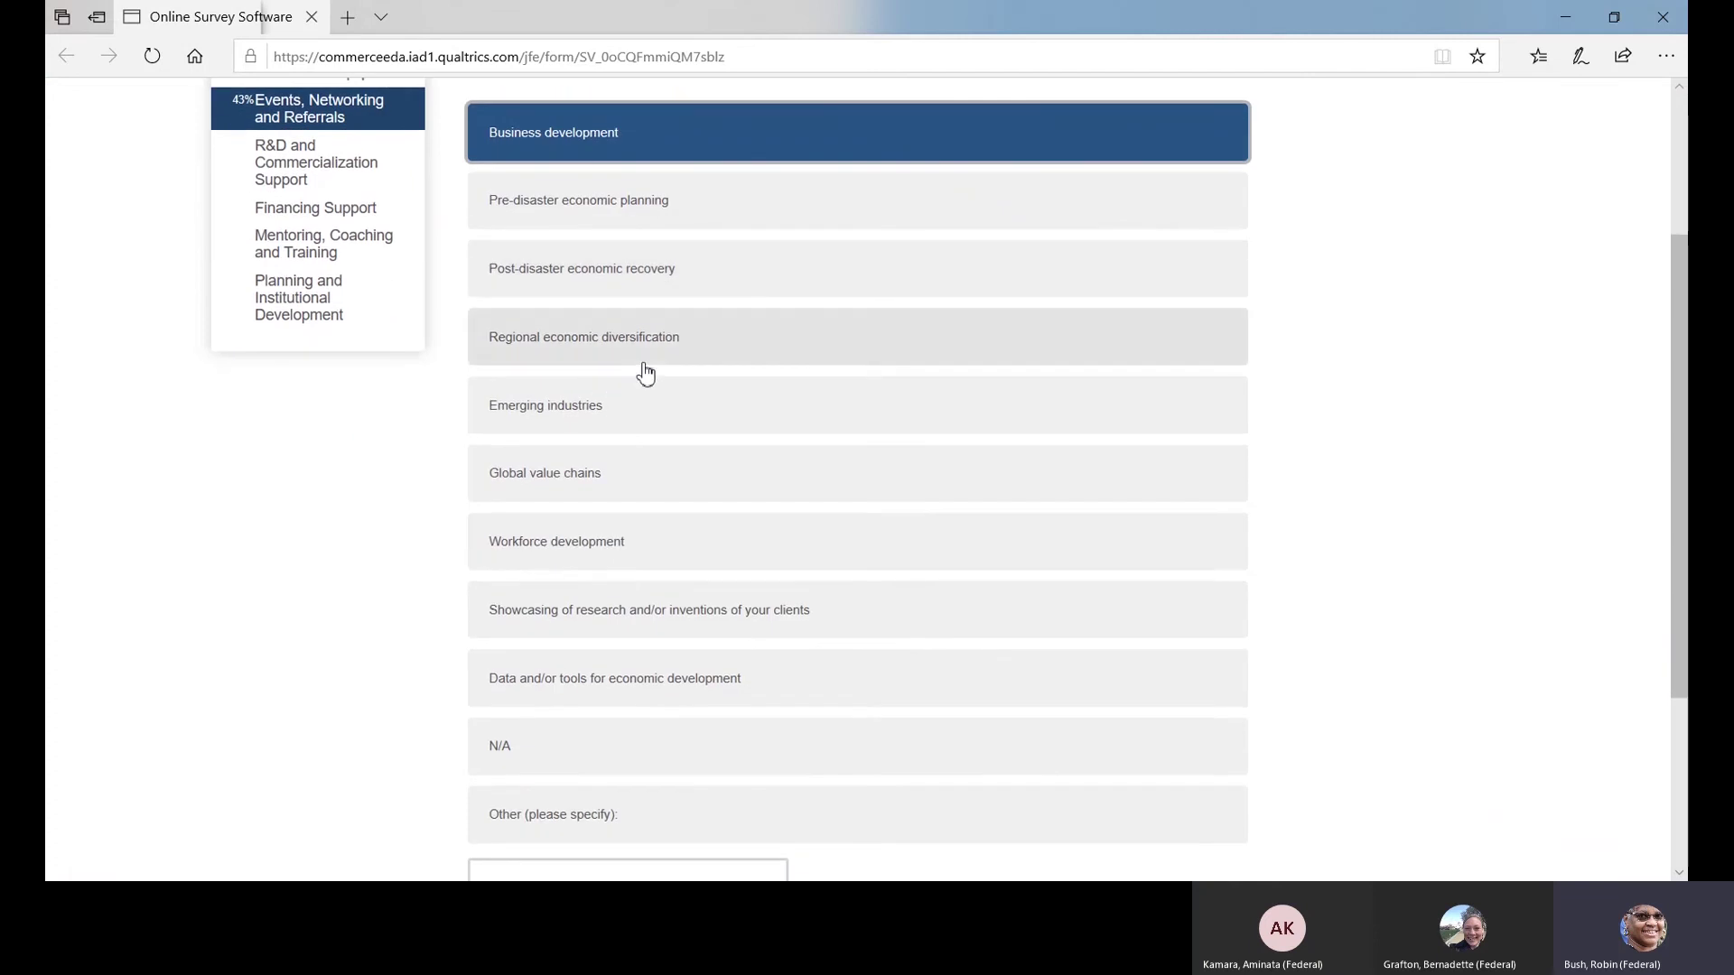
pyautogui.click(637, 354)
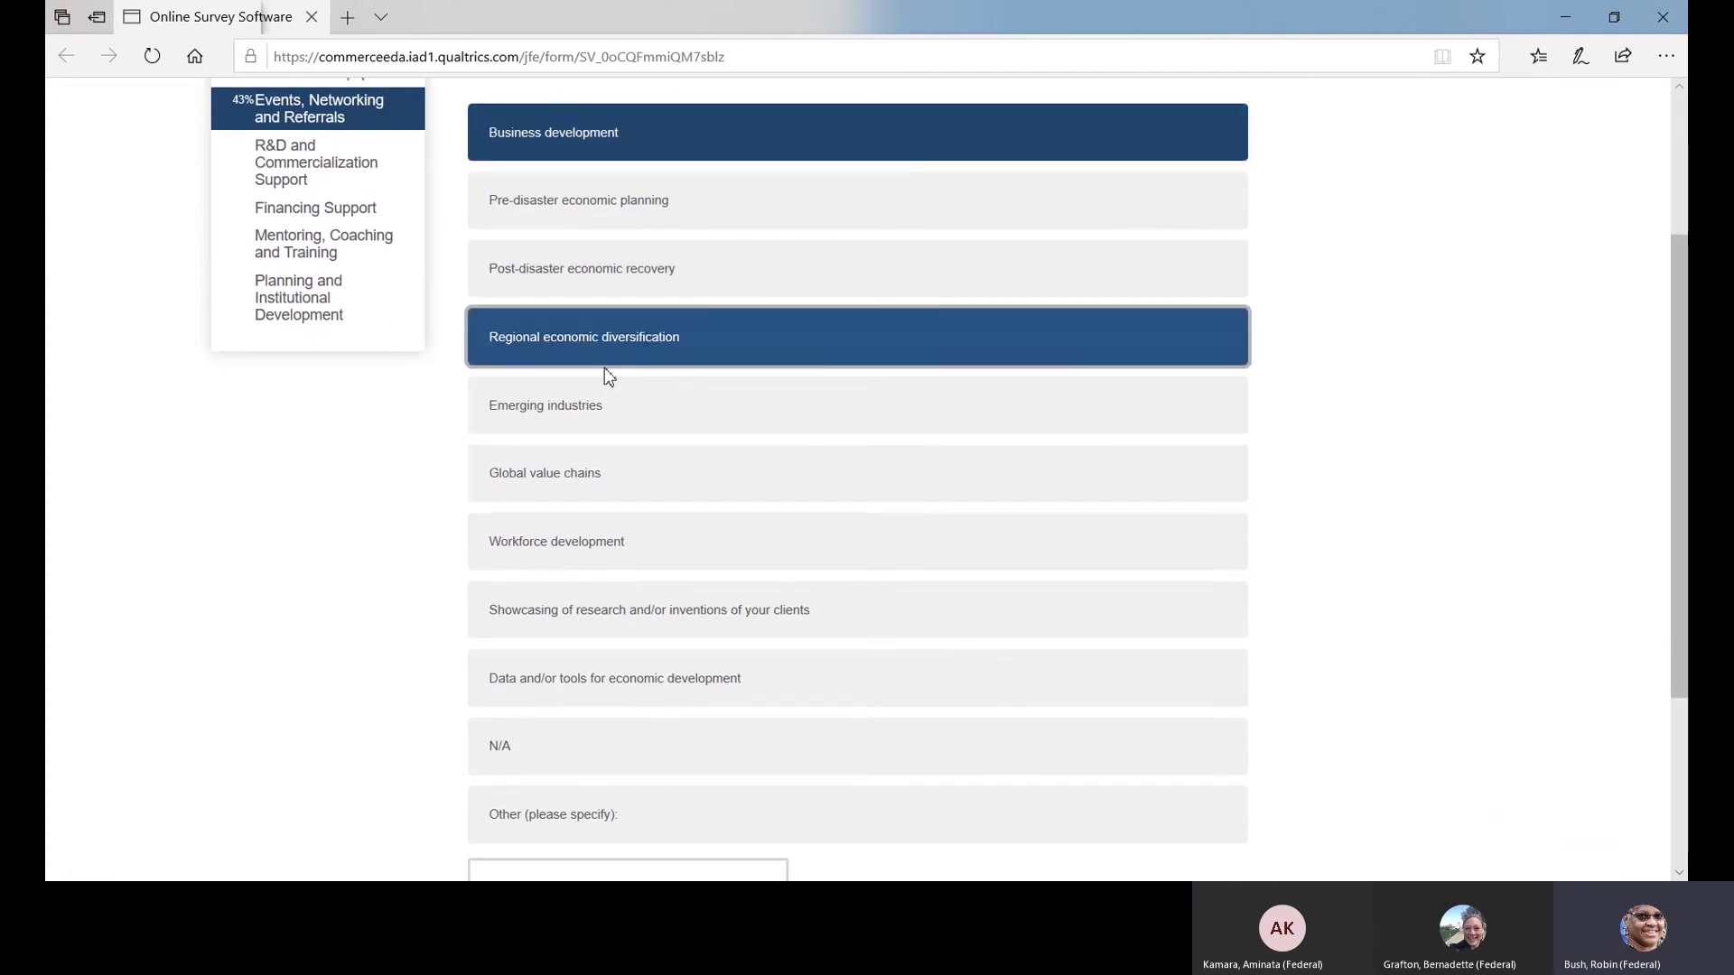
pyautogui.click(604, 410)
pyautogui.scroll(-1, 620, 442)
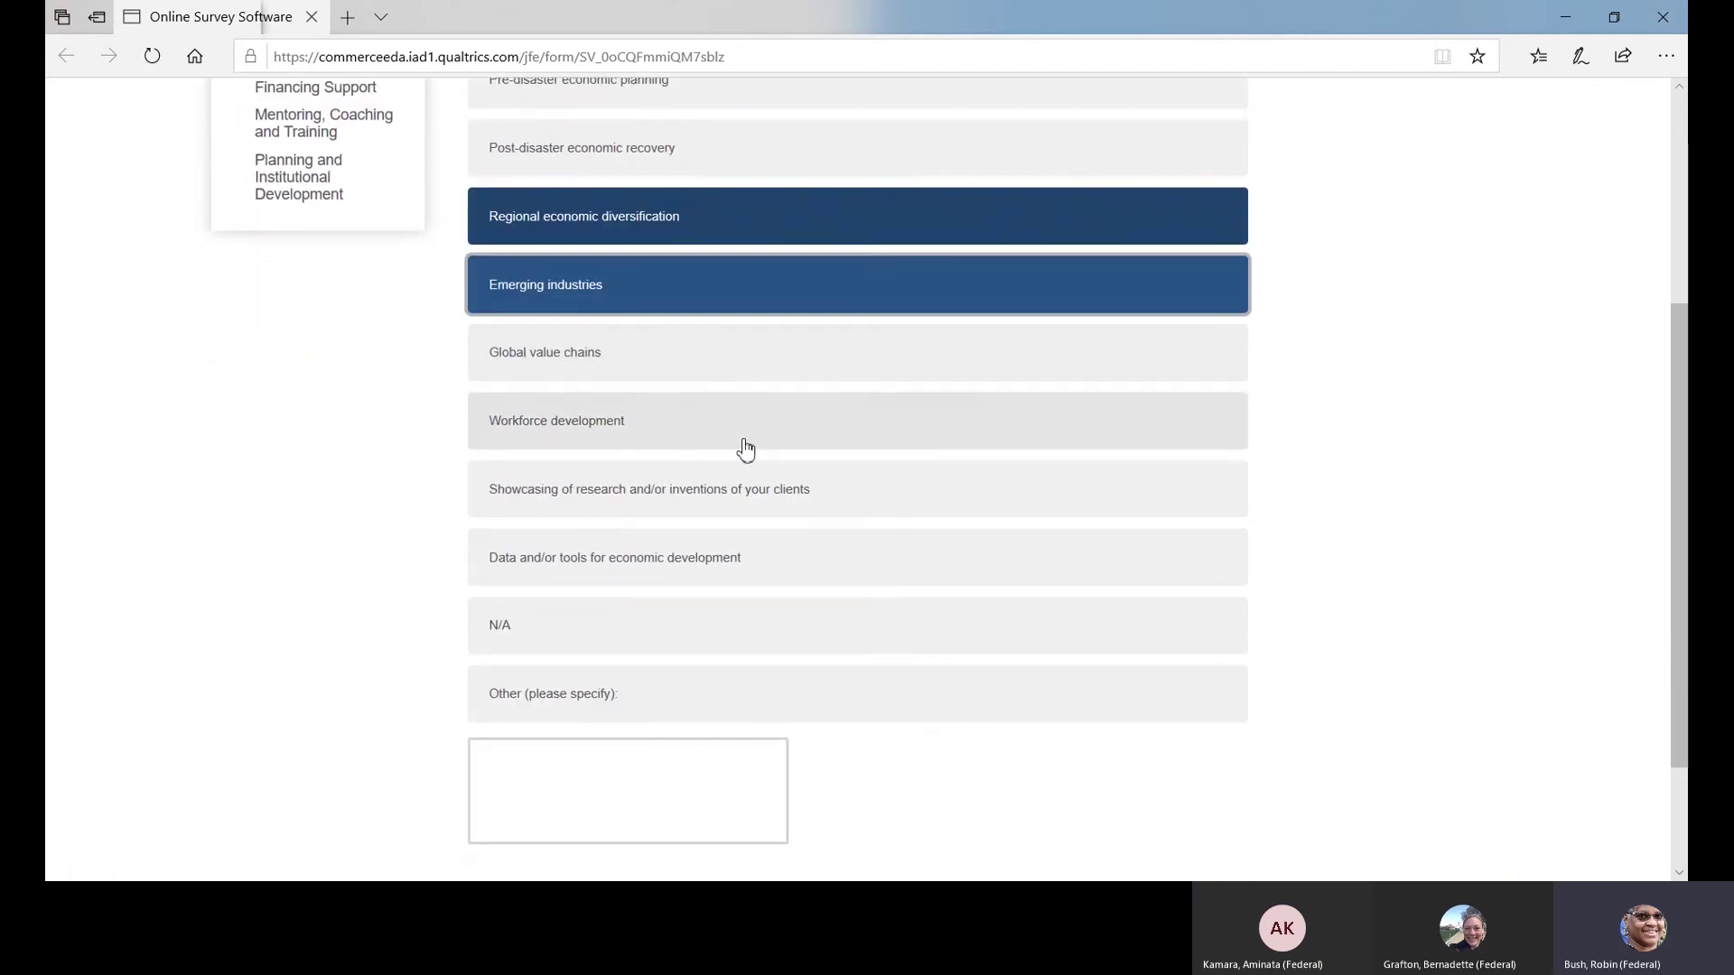
pyautogui.click(568, 493)
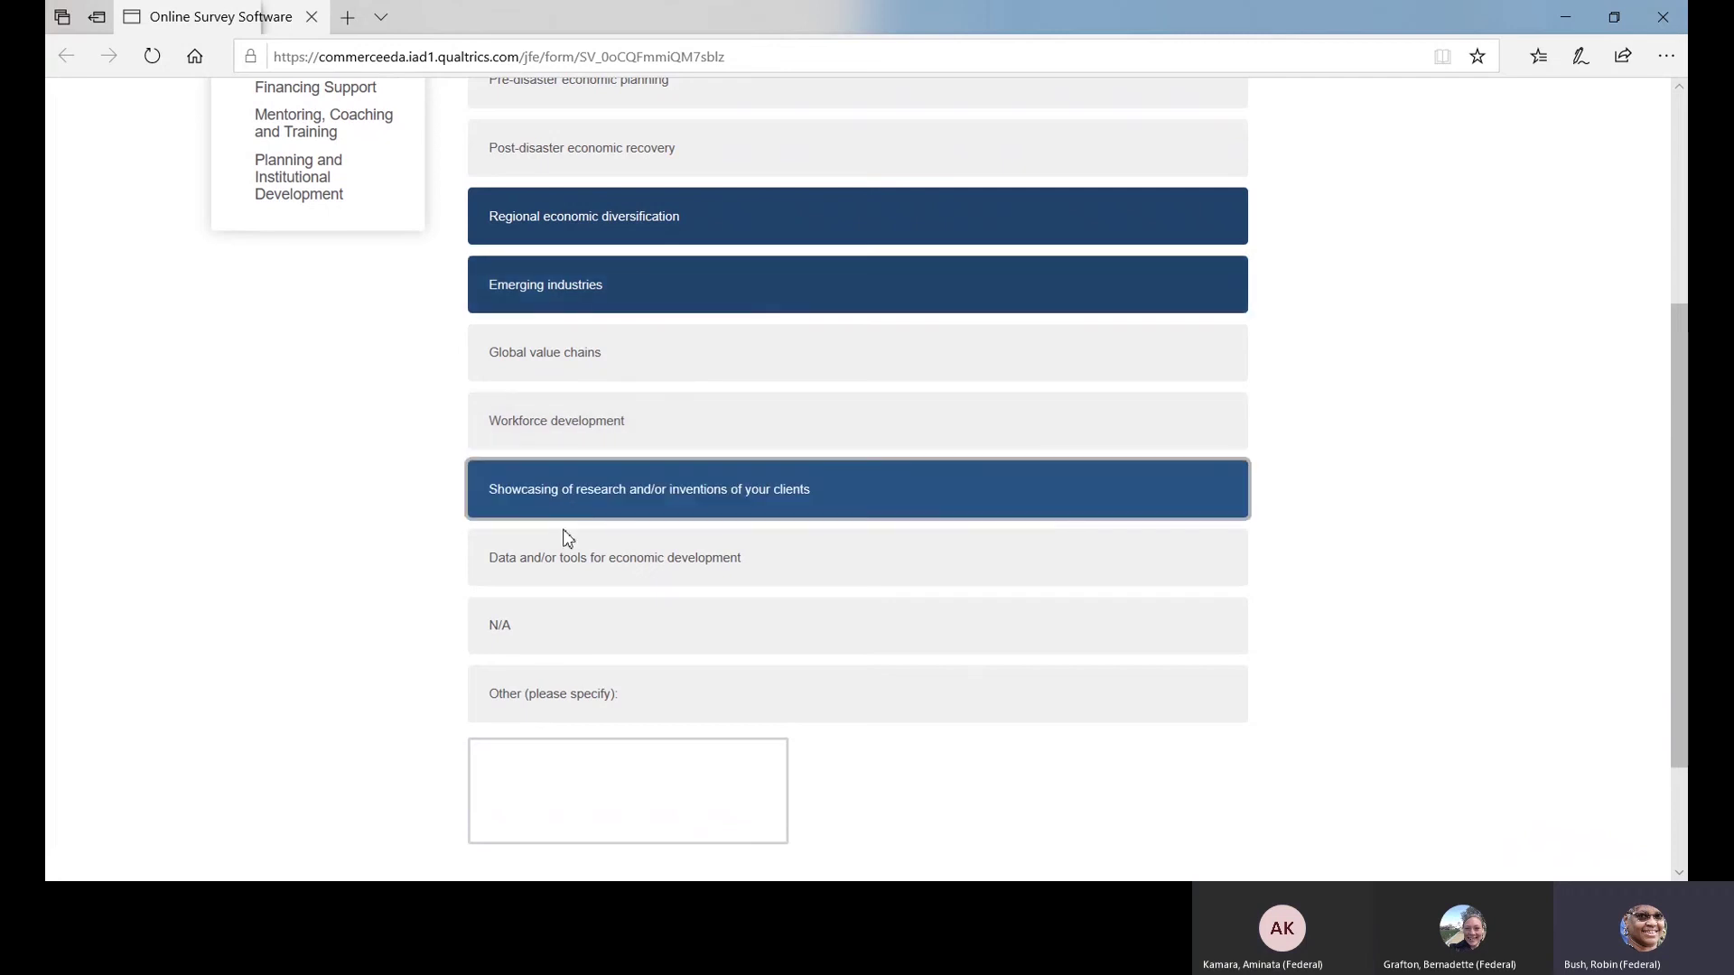
pyautogui.click(566, 567)
pyautogui.scroll(-2, 843, 611)
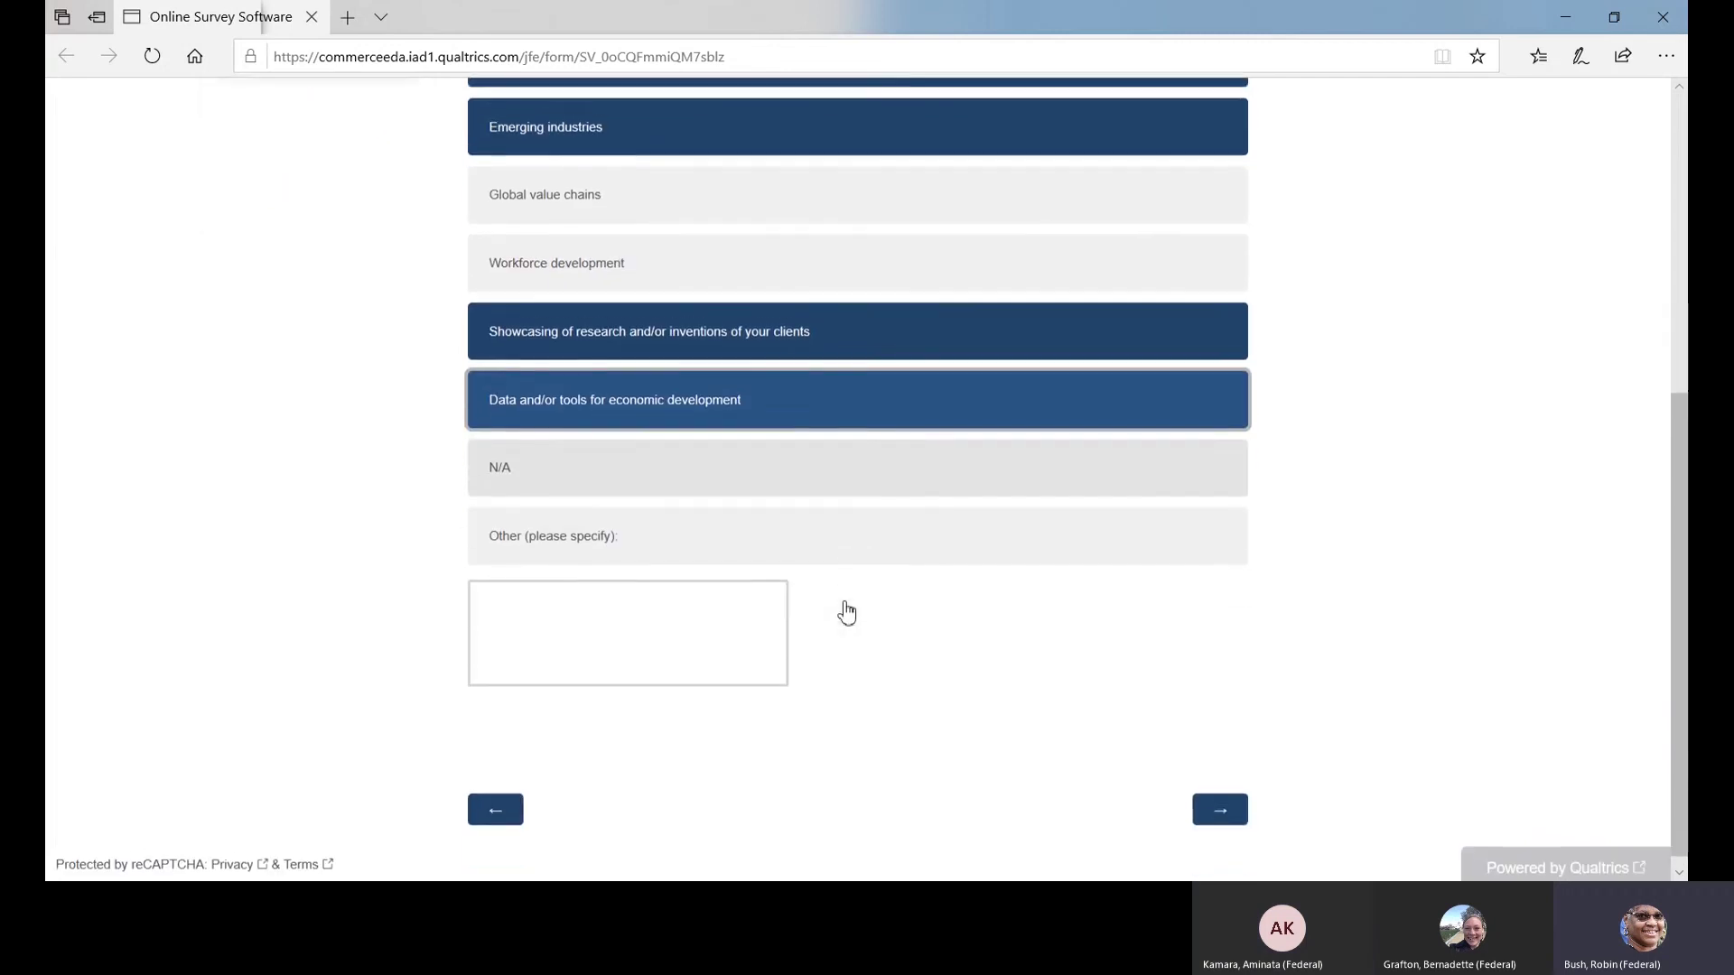
pyautogui.click(1230, 804)
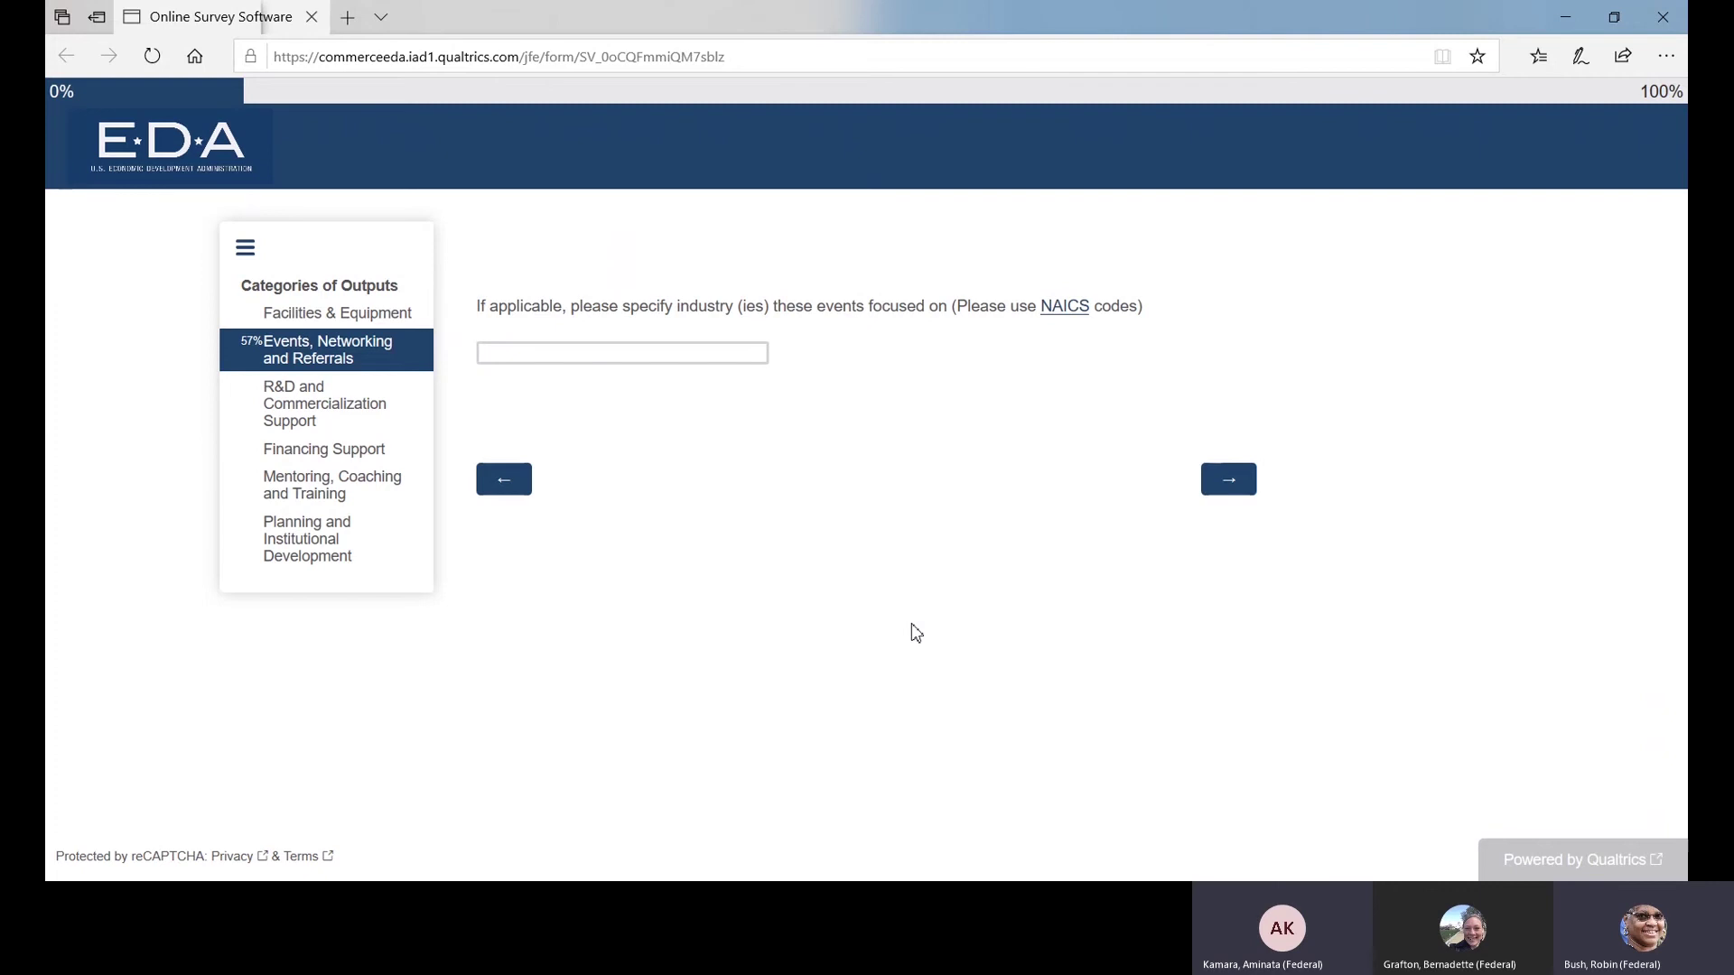
pyautogui.click(1066, 308)
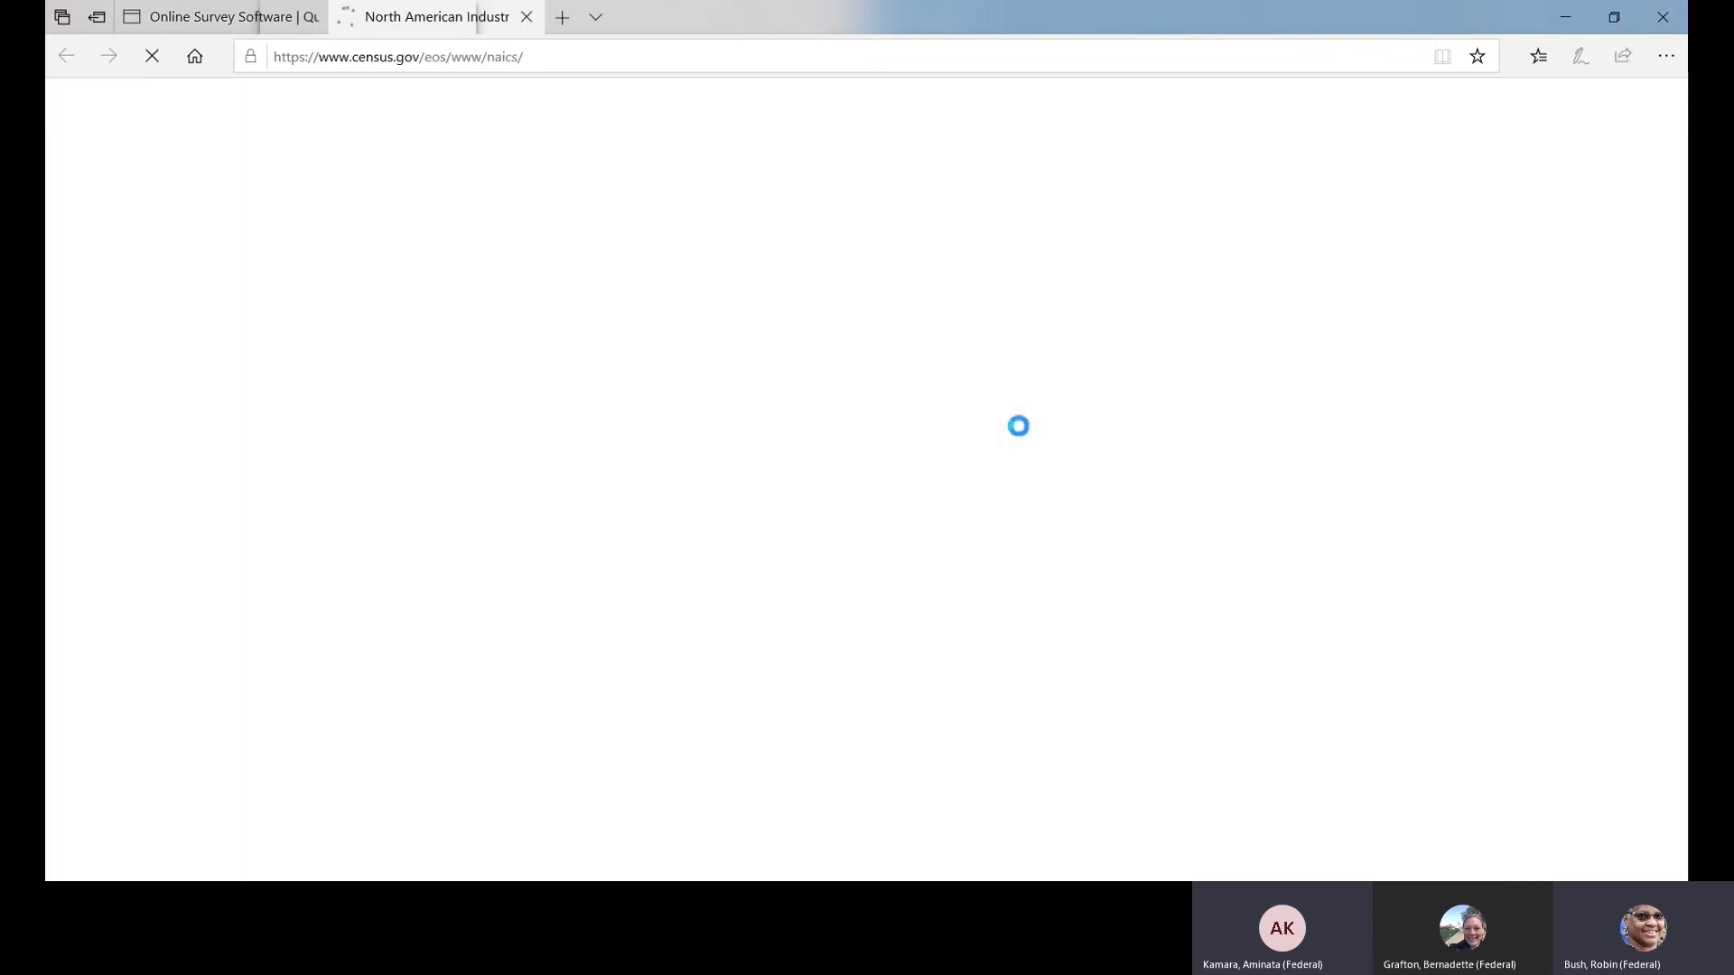
# Step: Compare the Census.gov NAICS introduction page with the survey's industry question across tabs
pyautogui.scroll(-3, 901, 553)
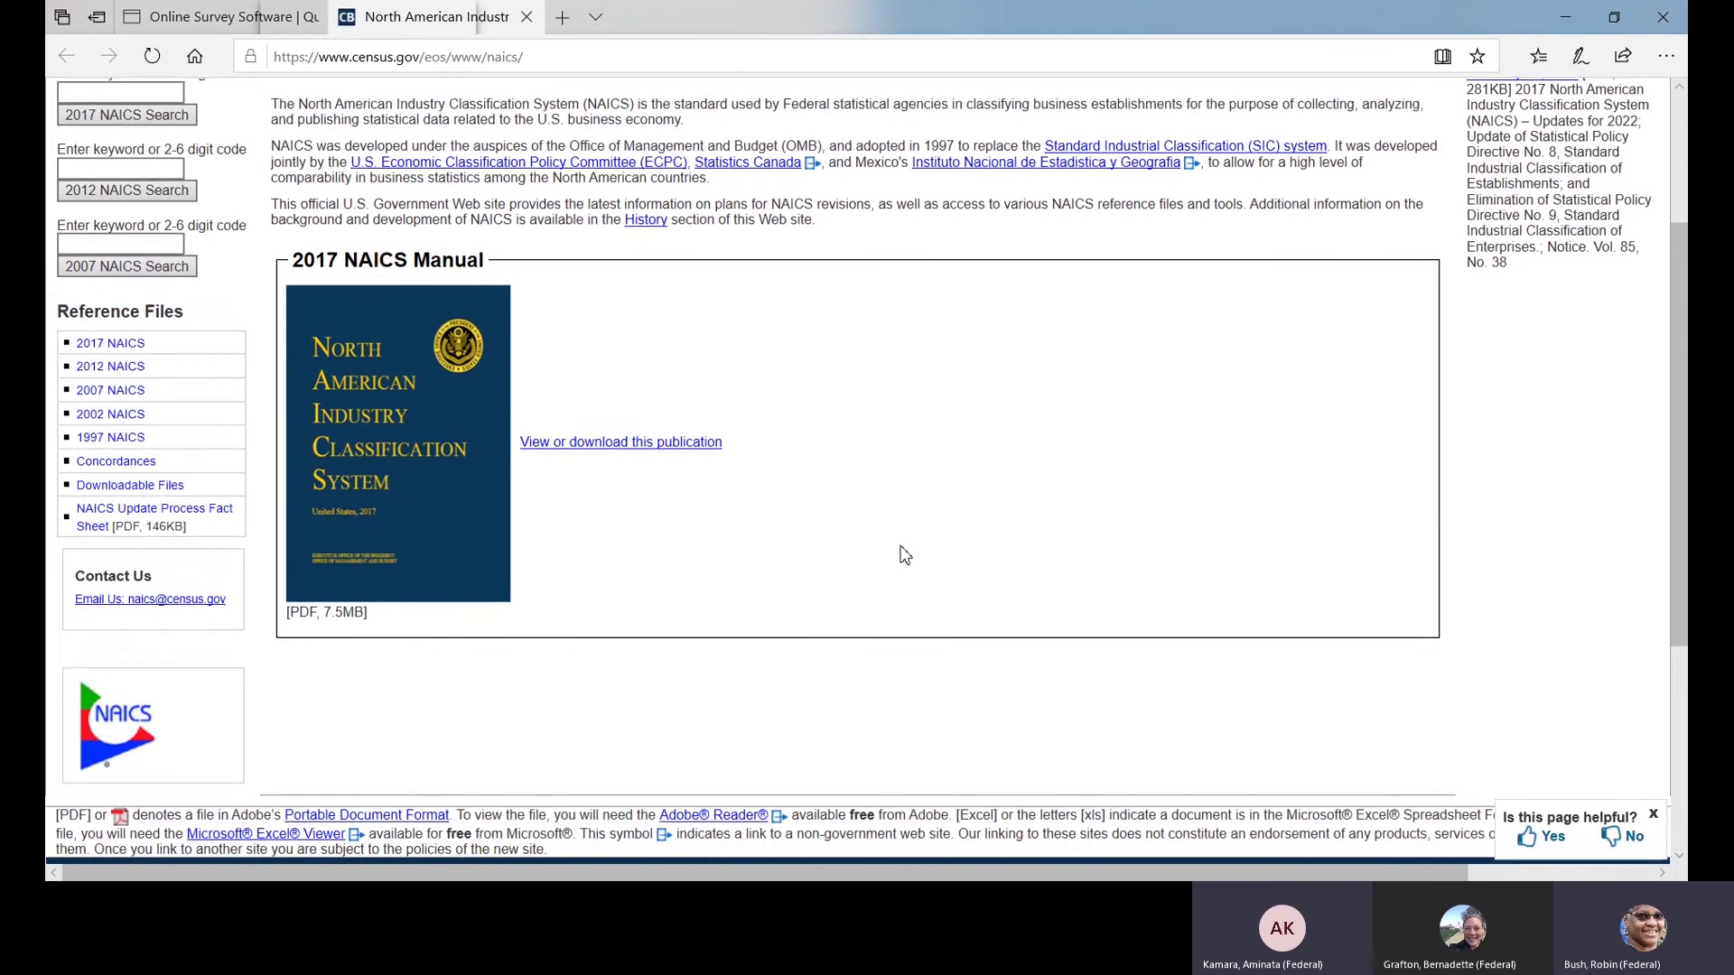
pyautogui.scroll(2, 905, 555)
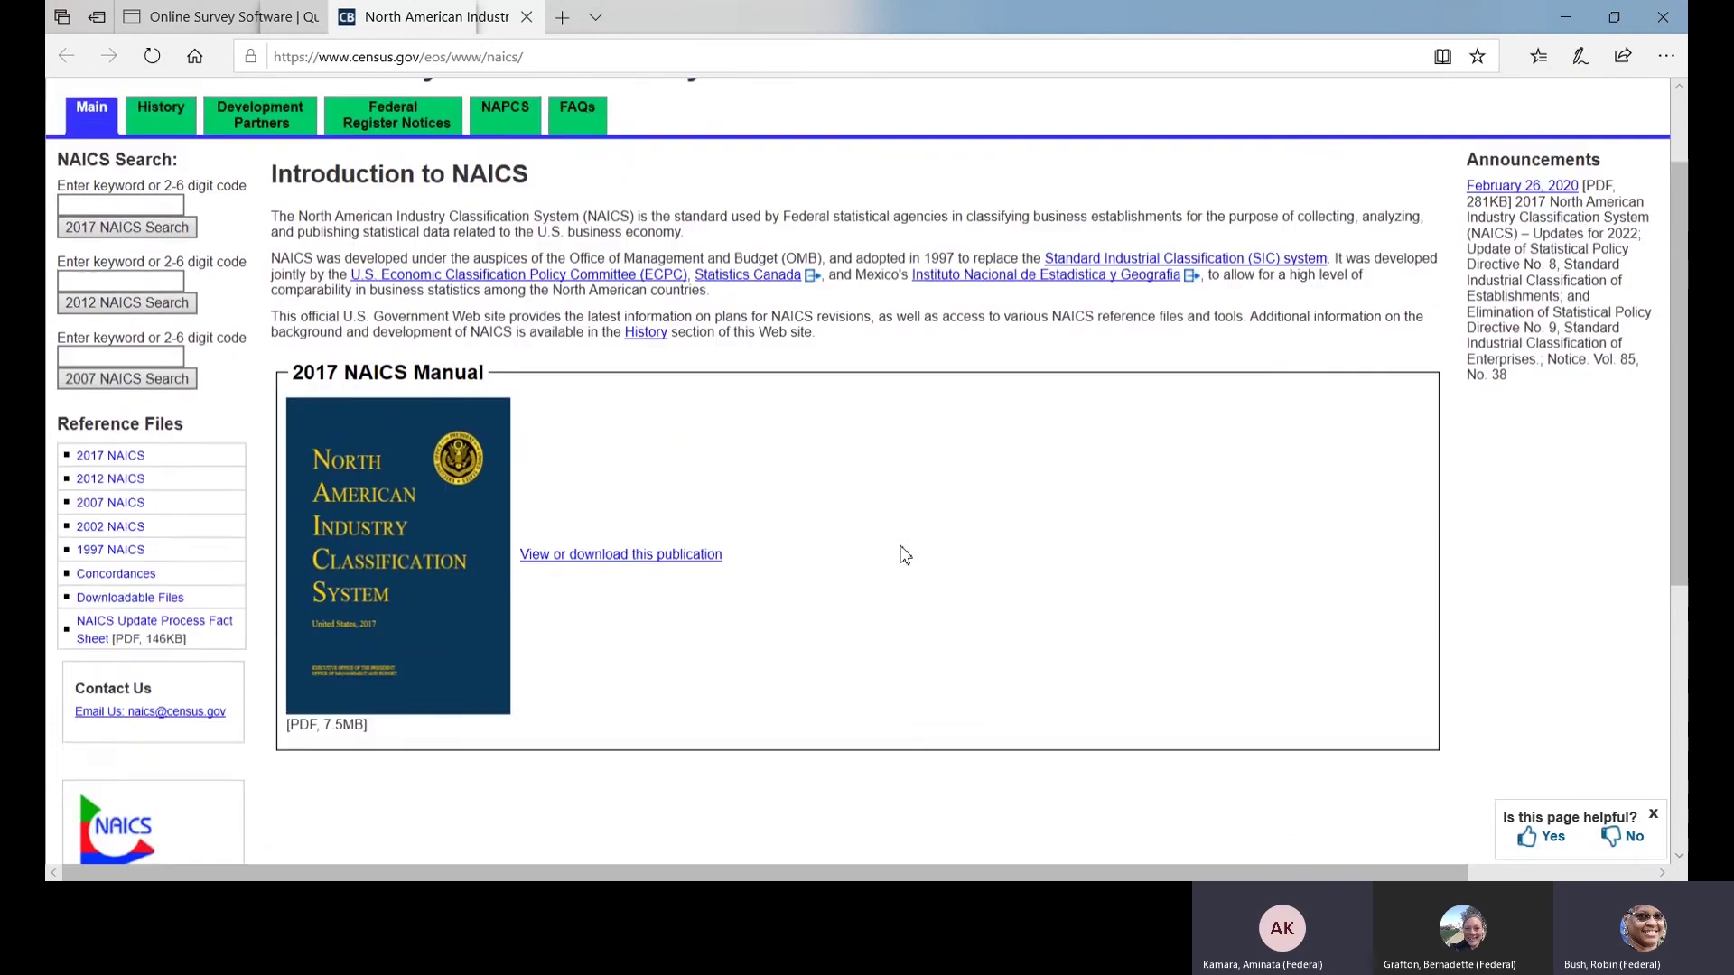
pyautogui.scroll(2, 905, 555)
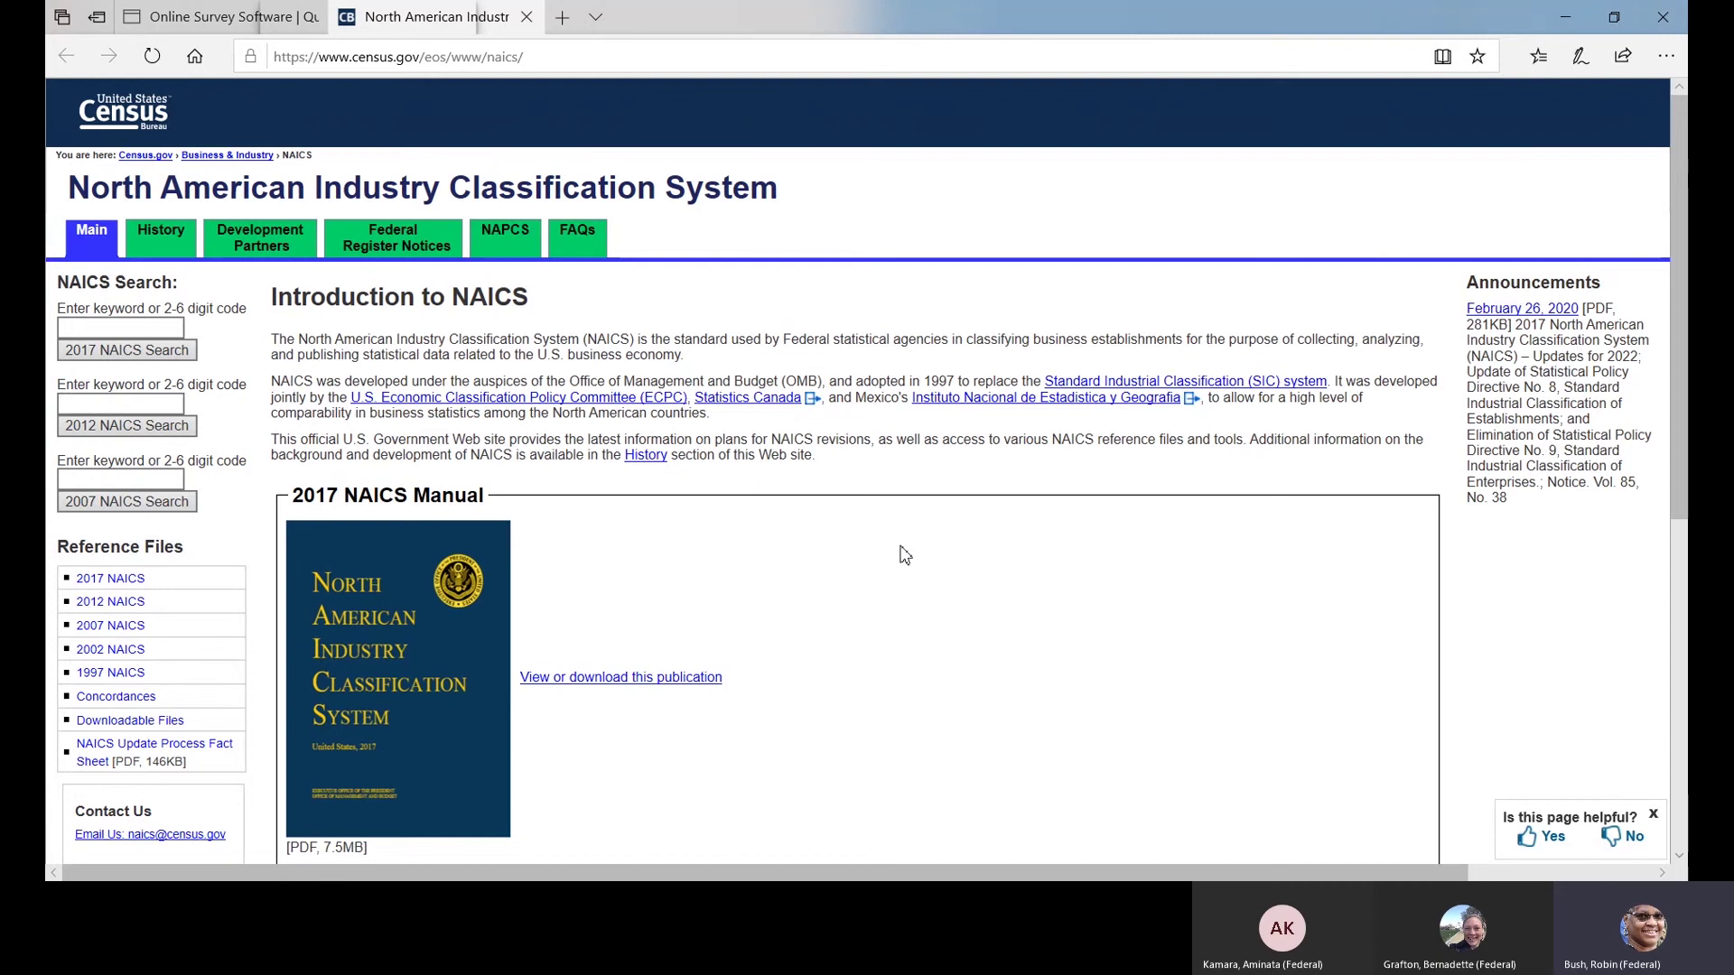
pyautogui.click(191, 20)
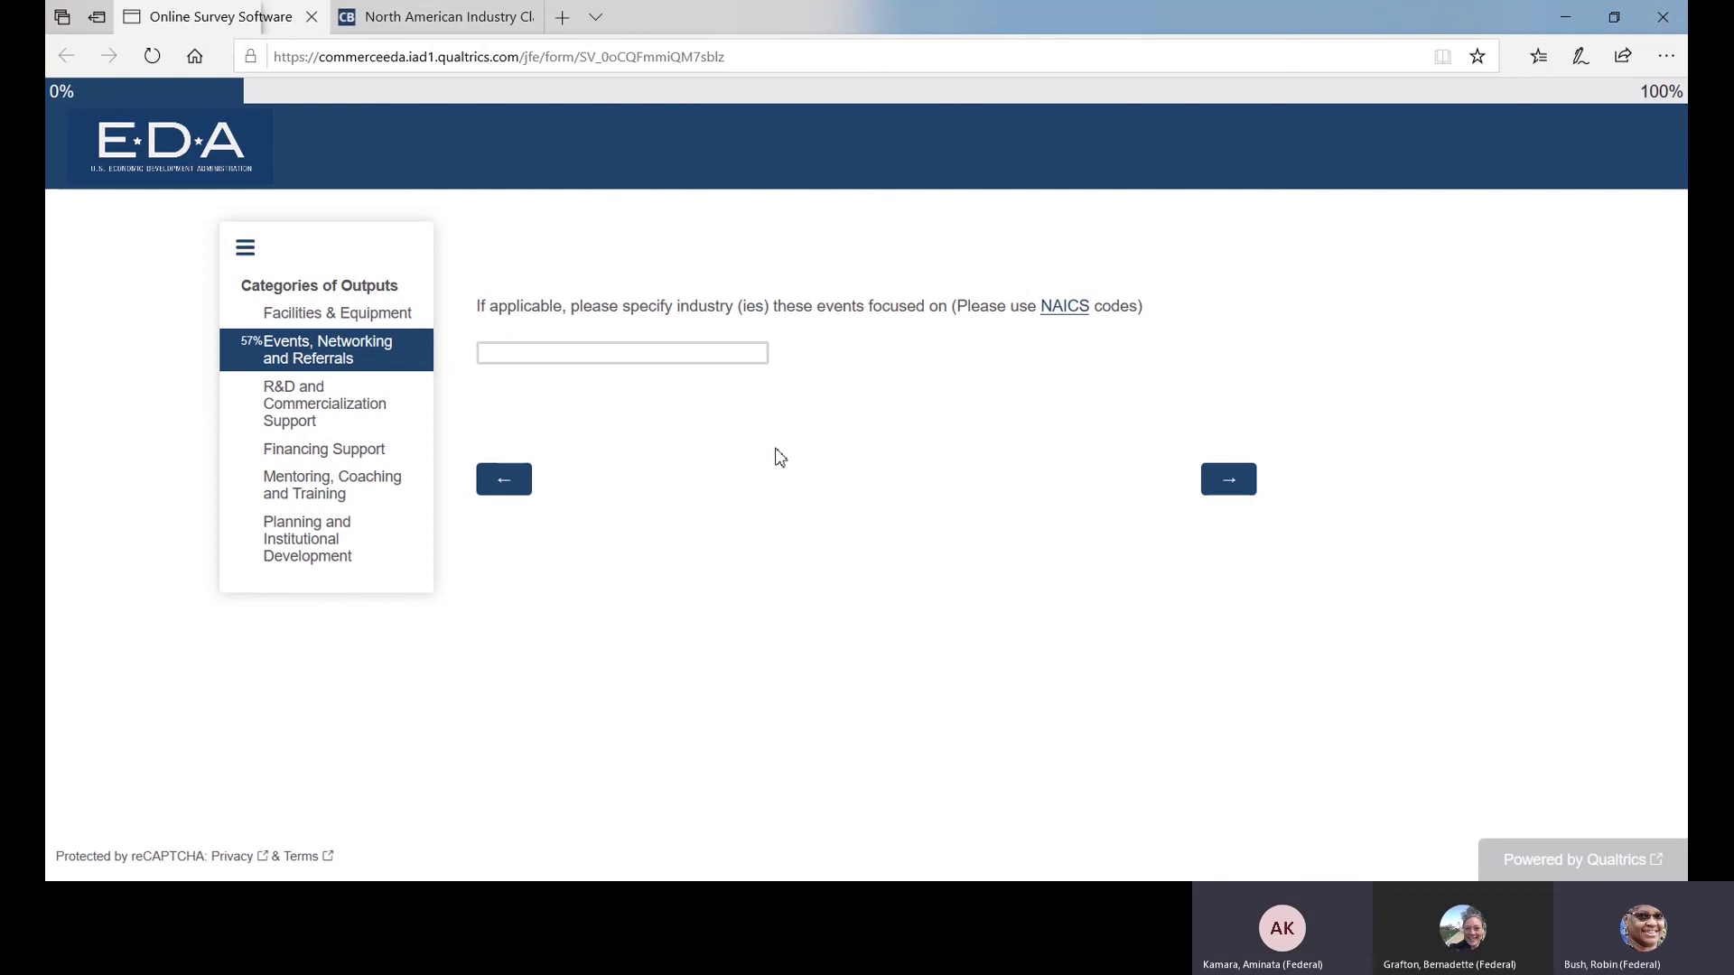
pyautogui.click(456, 20)
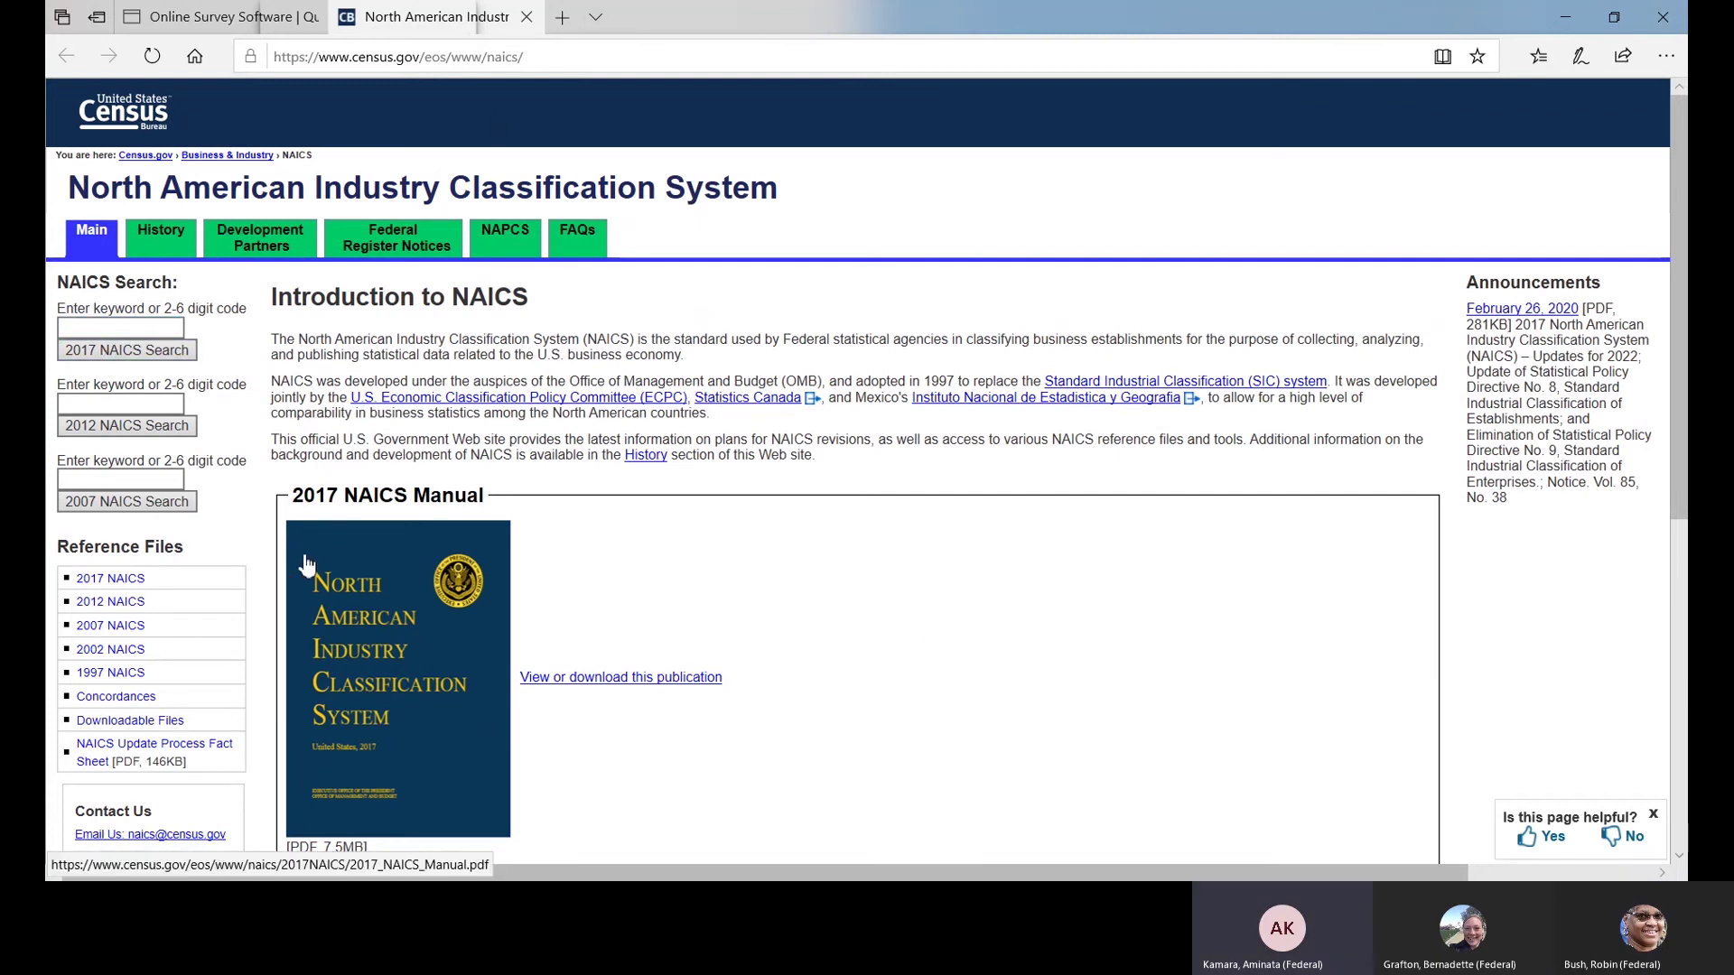
pyautogui.scroll(-4, 305, 562)
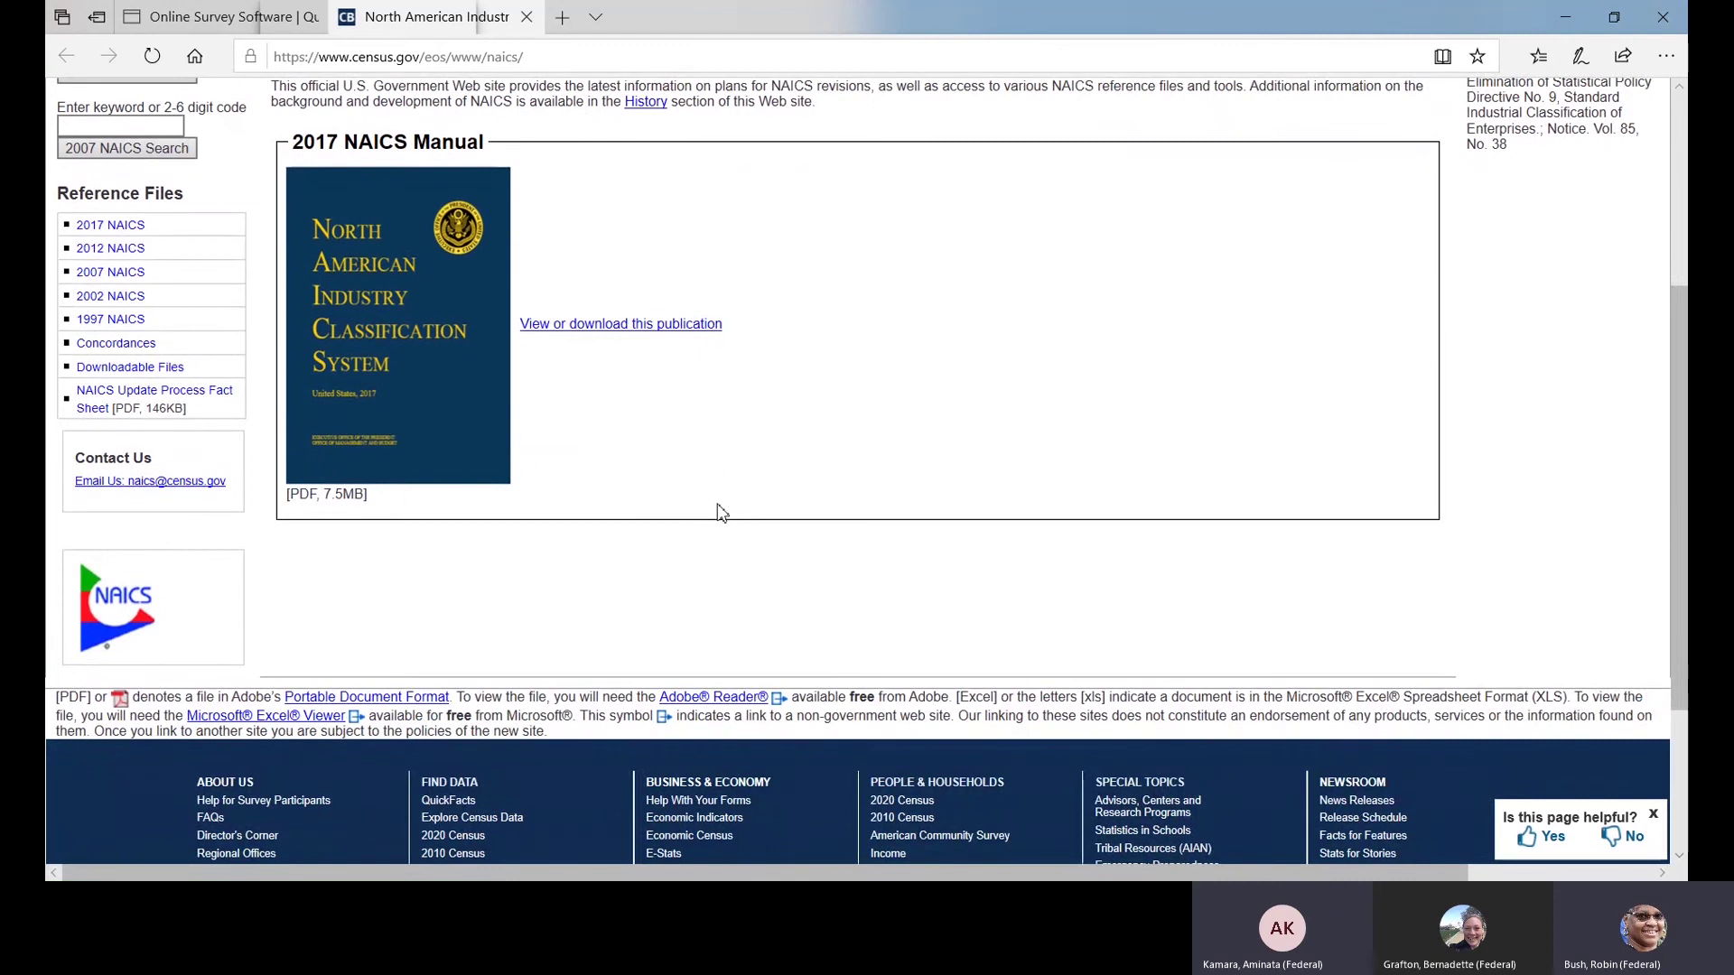
pyautogui.scroll(4, 723, 513)
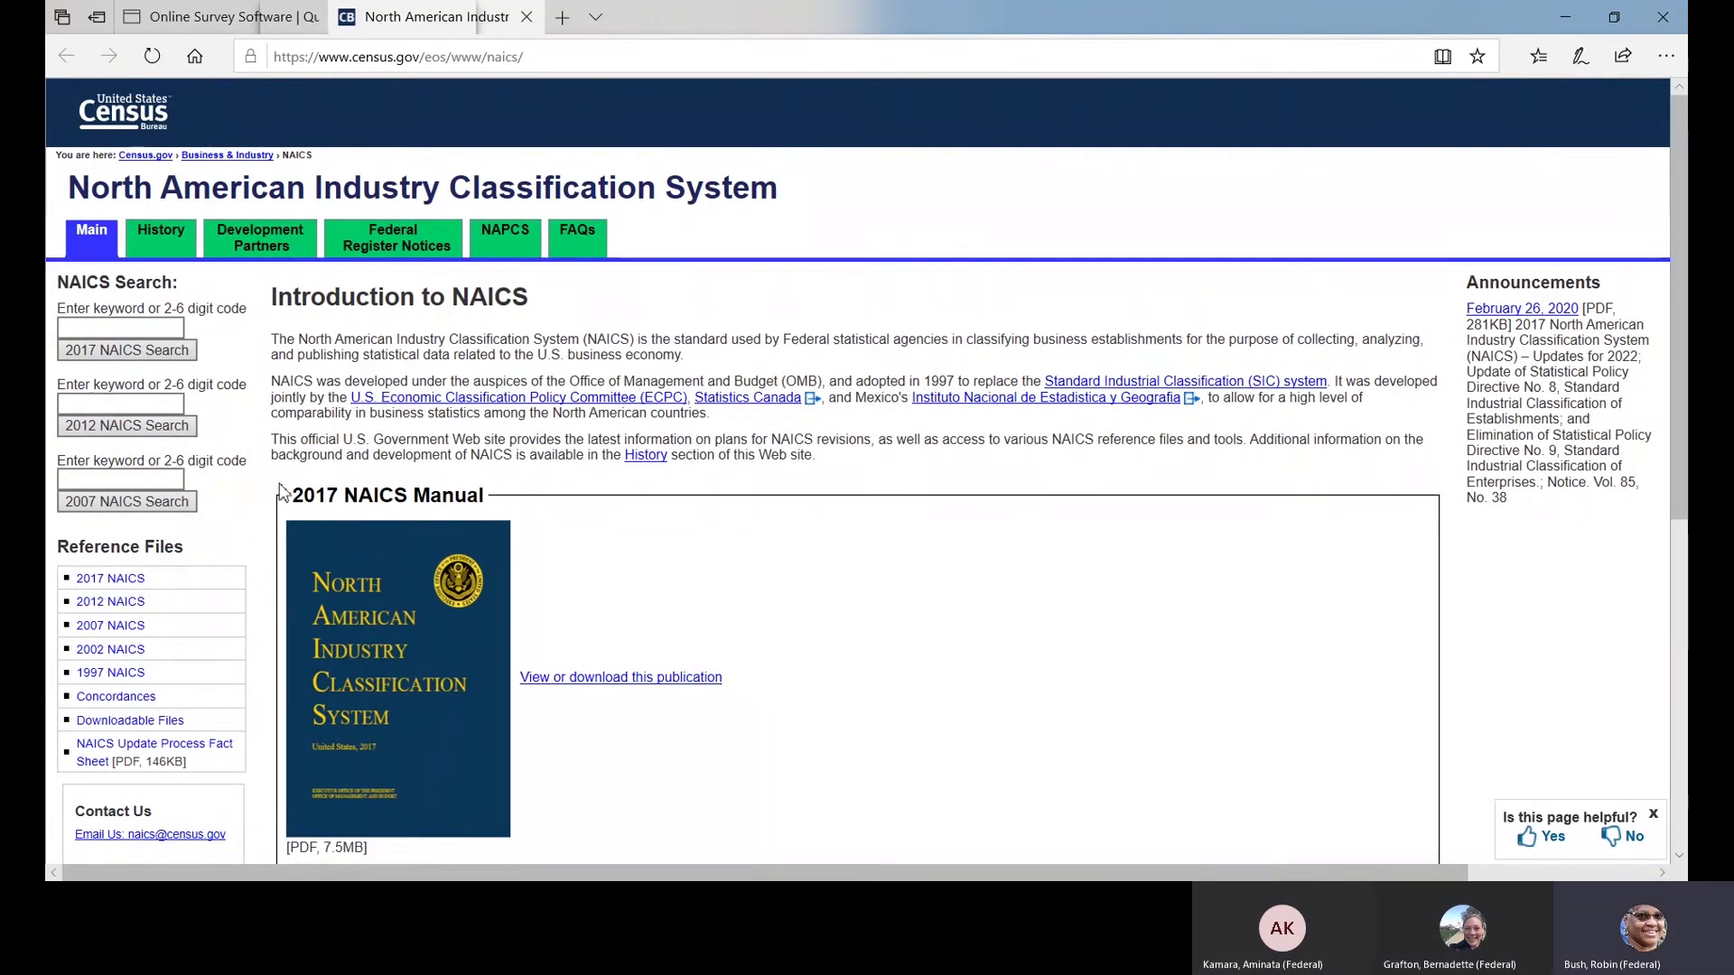
# Step: Search 2017 NAICS codes for 'technology', note 541330 and 712110, and return to the survey
pyautogui.click(116, 320)
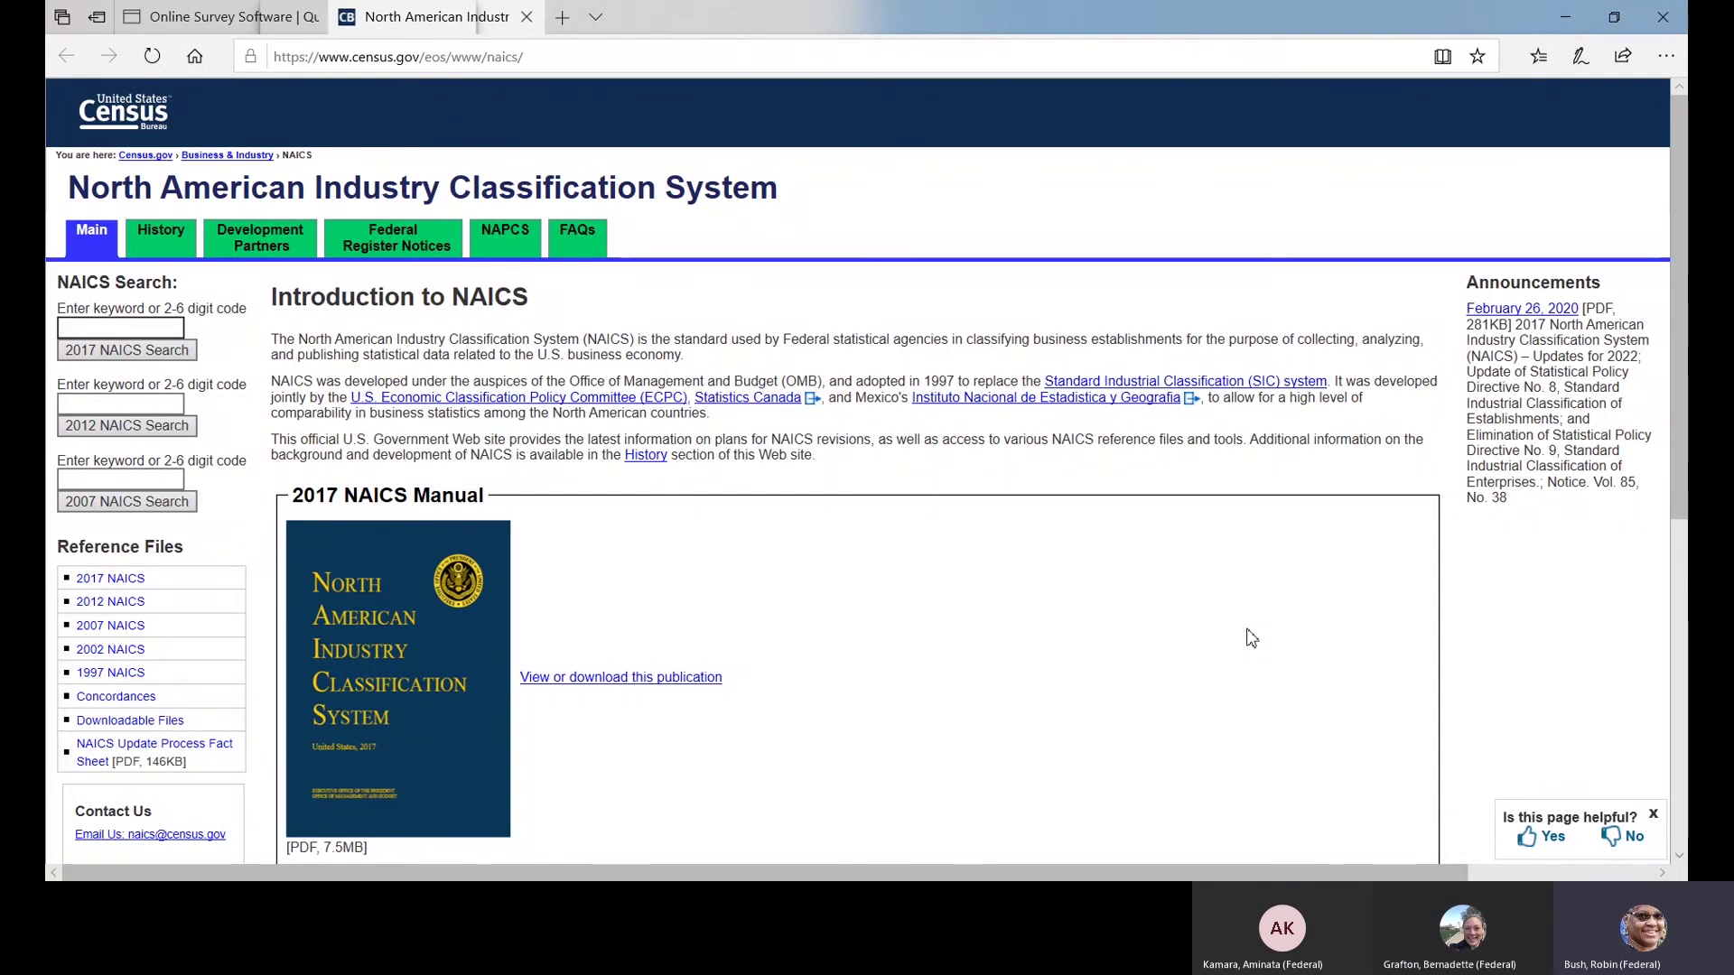
pyautogui.write('technol')
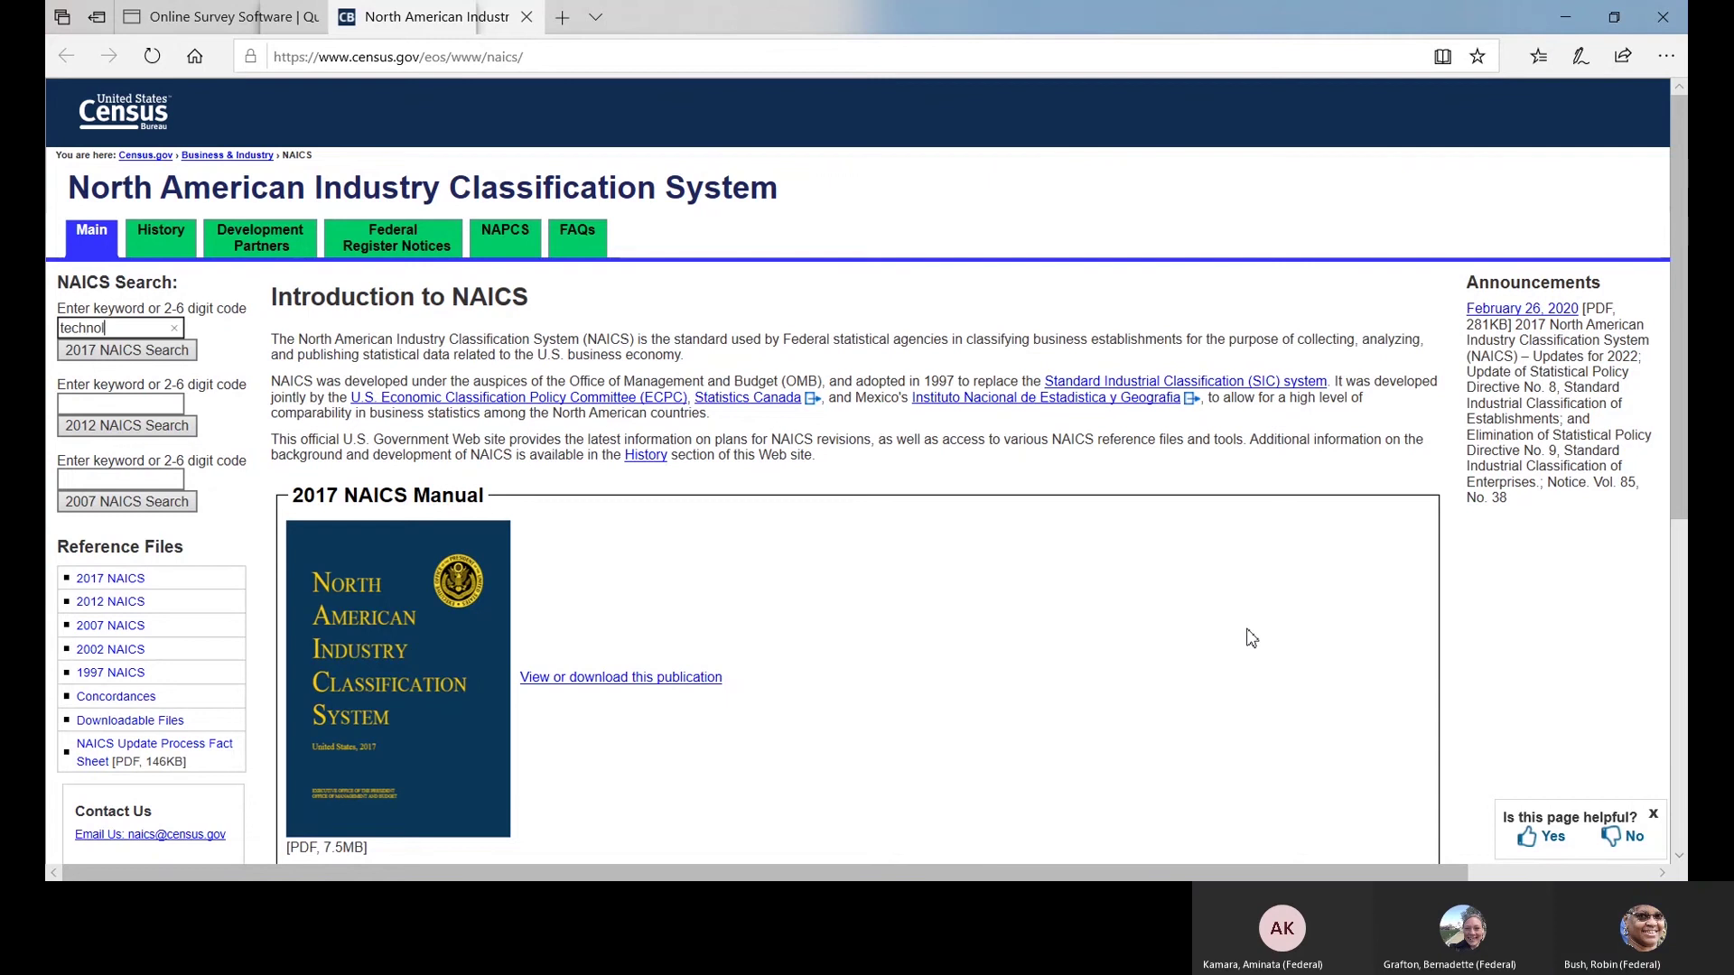
pyautogui.write('ogy')
pyautogui.press('Return')
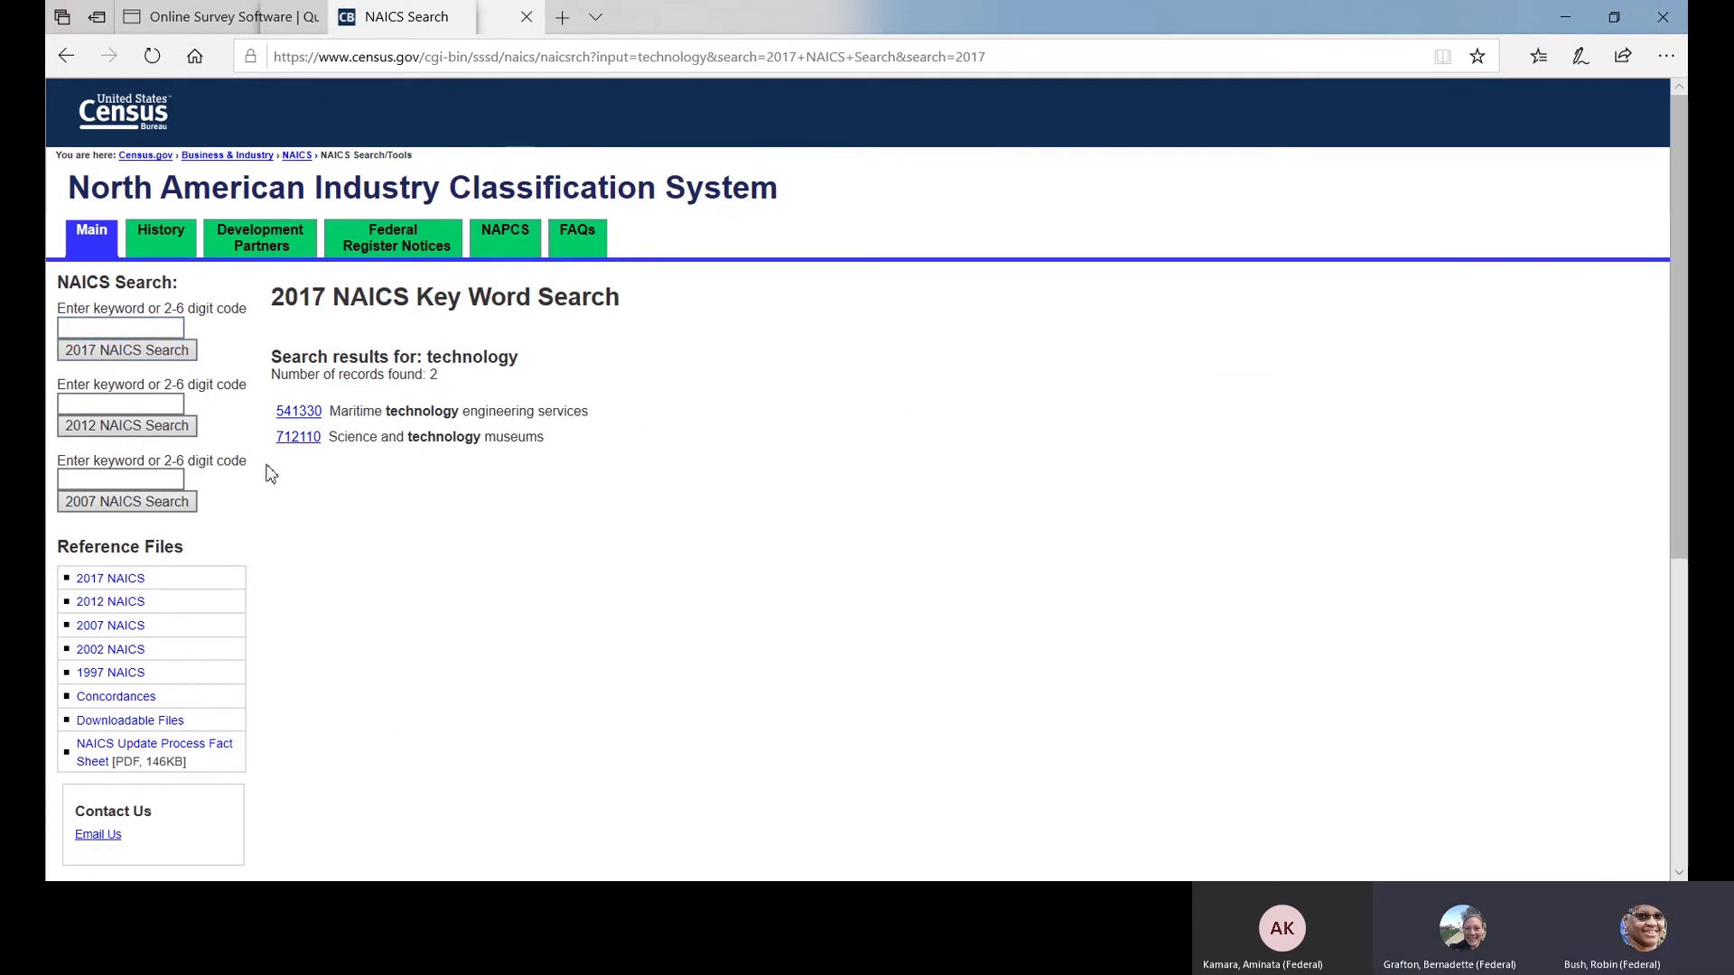
pyautogui.click(107, 483)
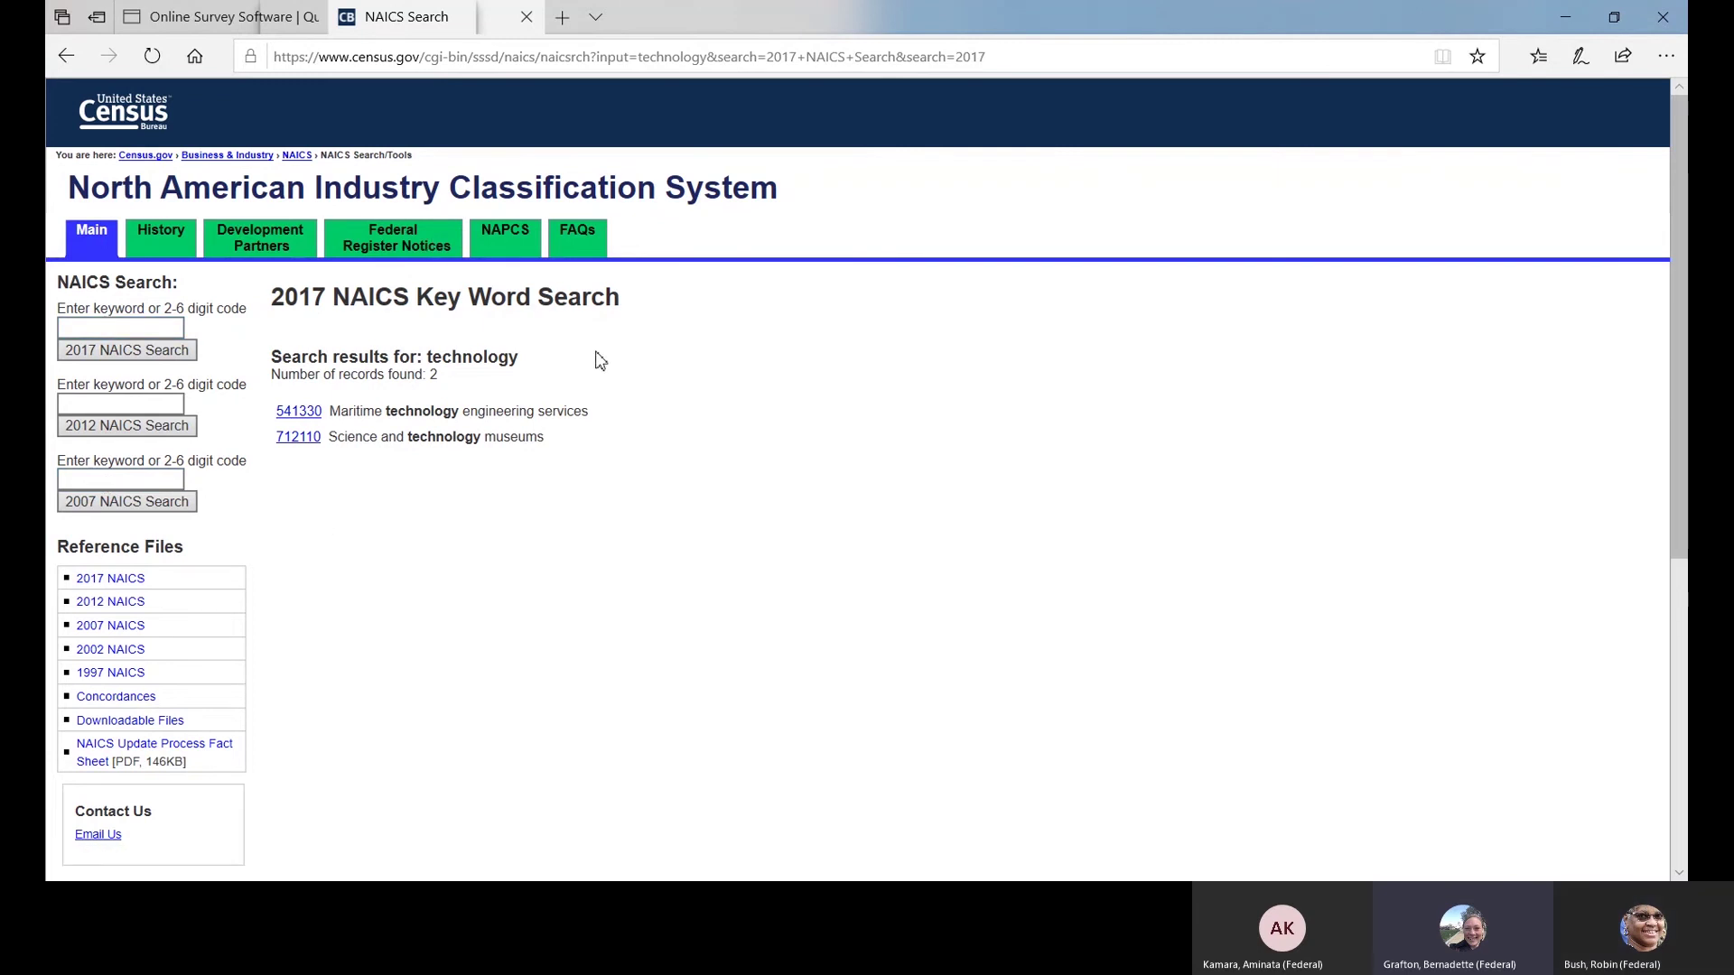
pyautogui.click(172, 18)
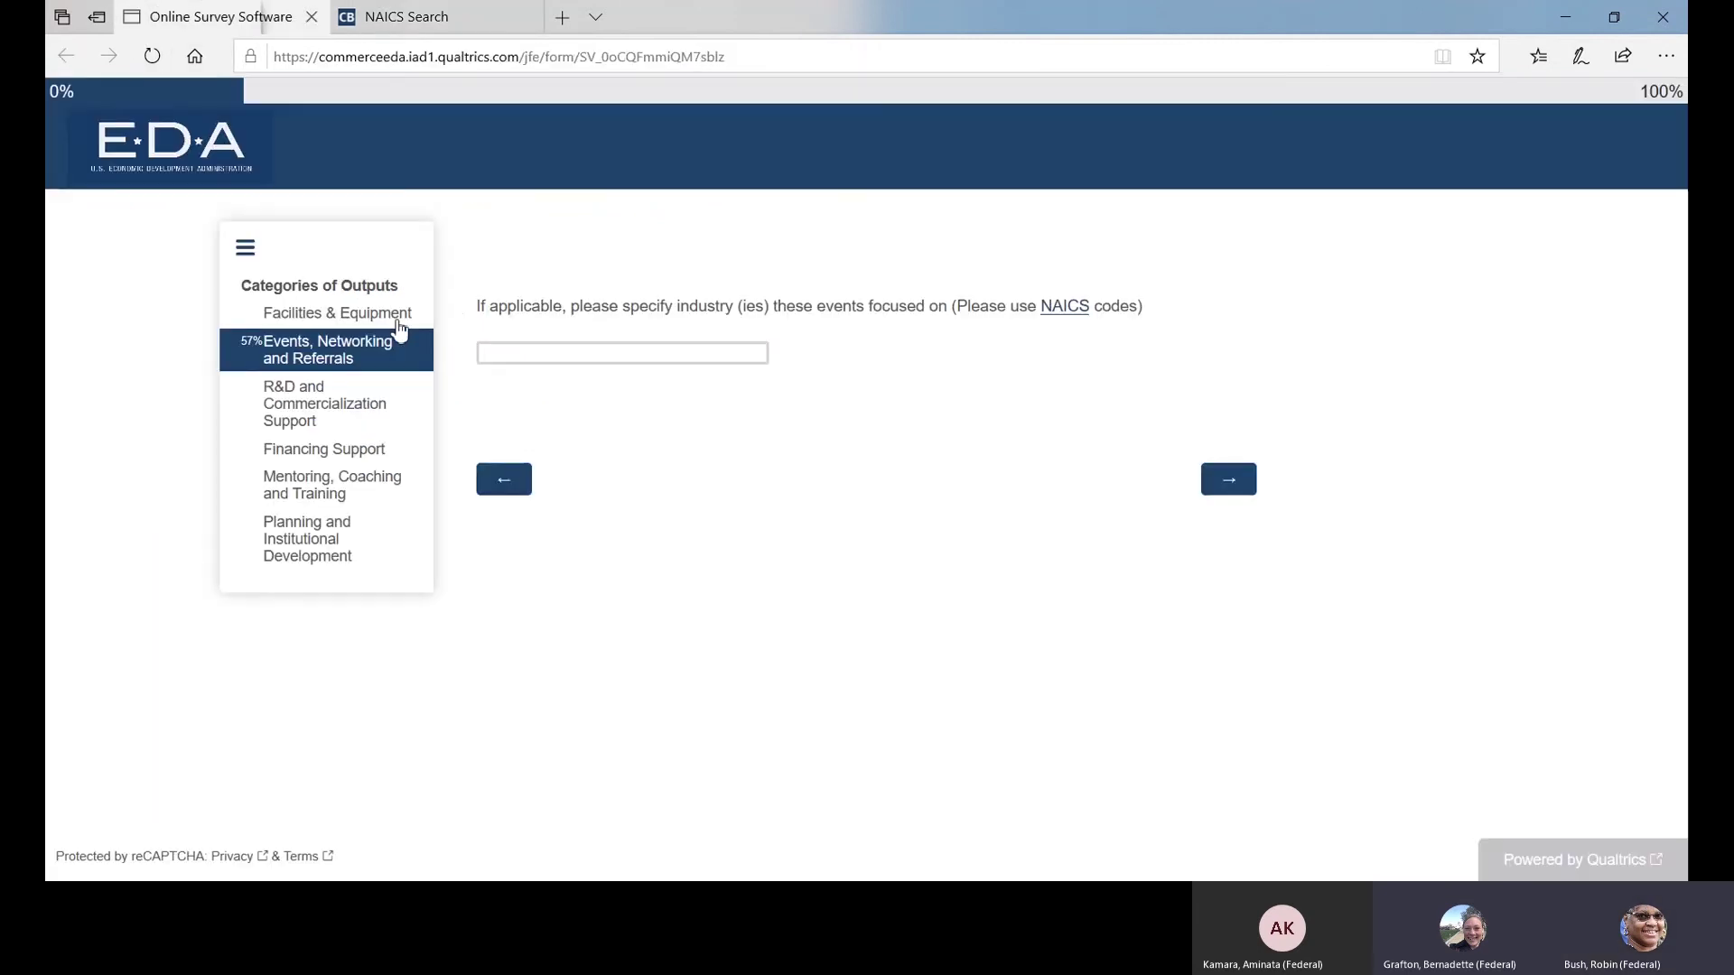
# Step: Answer the industry question with NAICS code 92812 and continue
pyautogui.click(493, 354)
pyautogui.write('928')
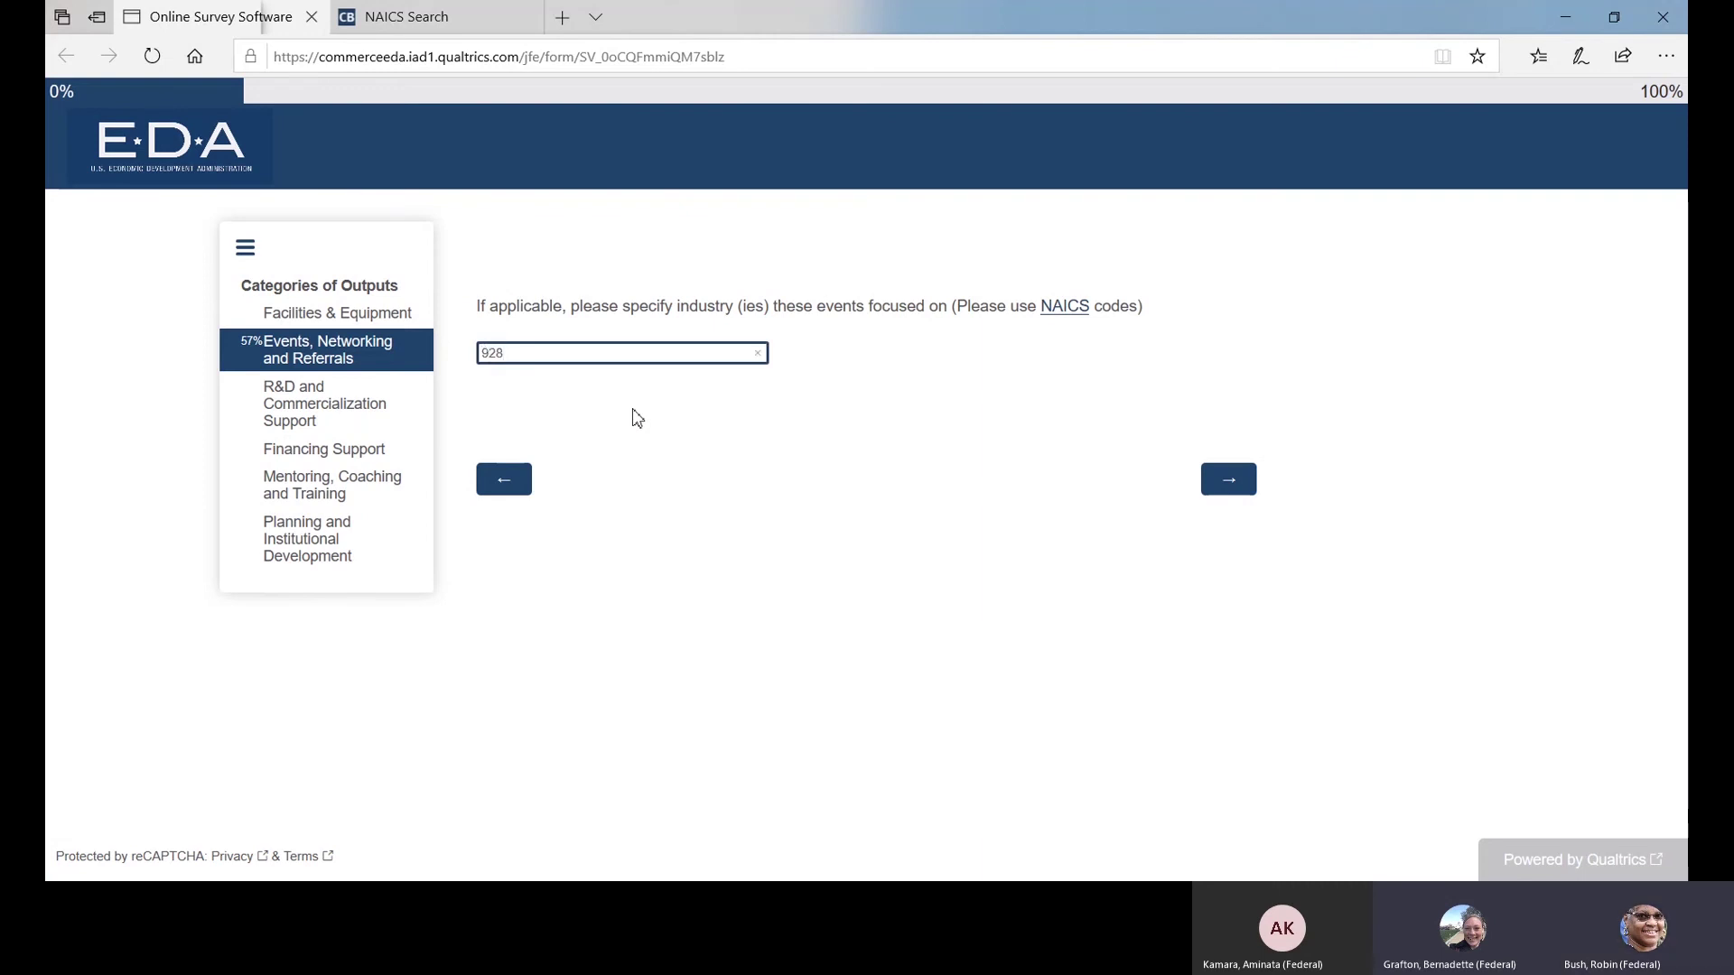
pyautogui.write('120')
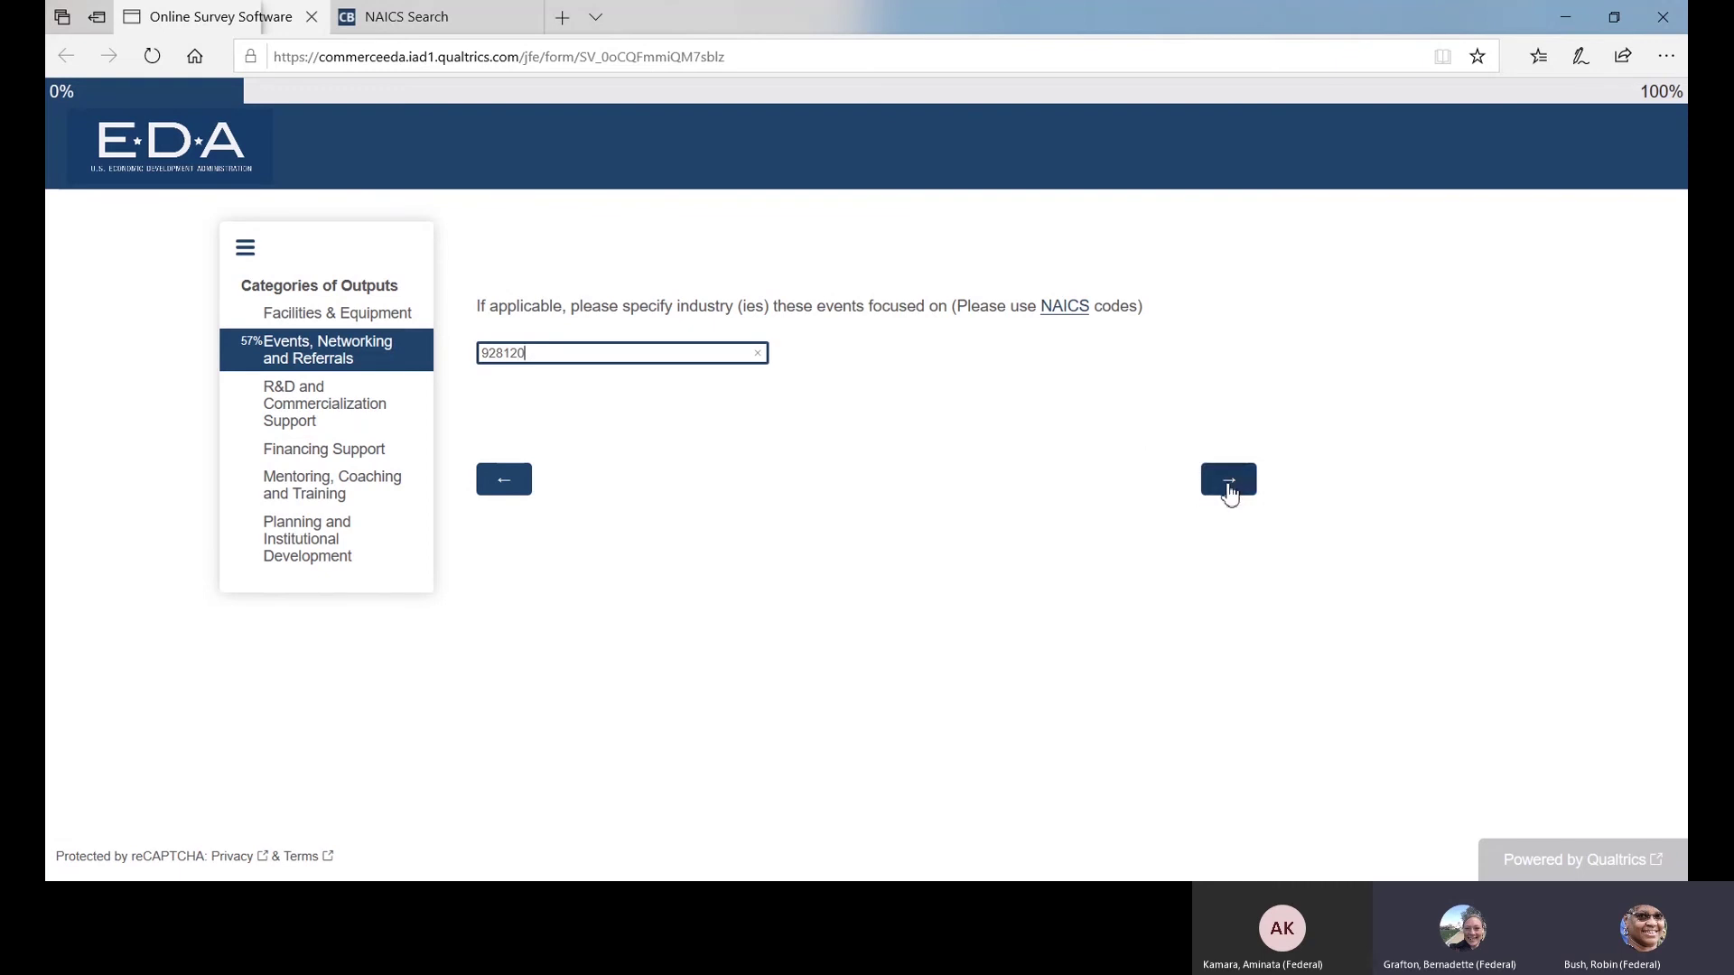
pyautogui.click(1229, 488)
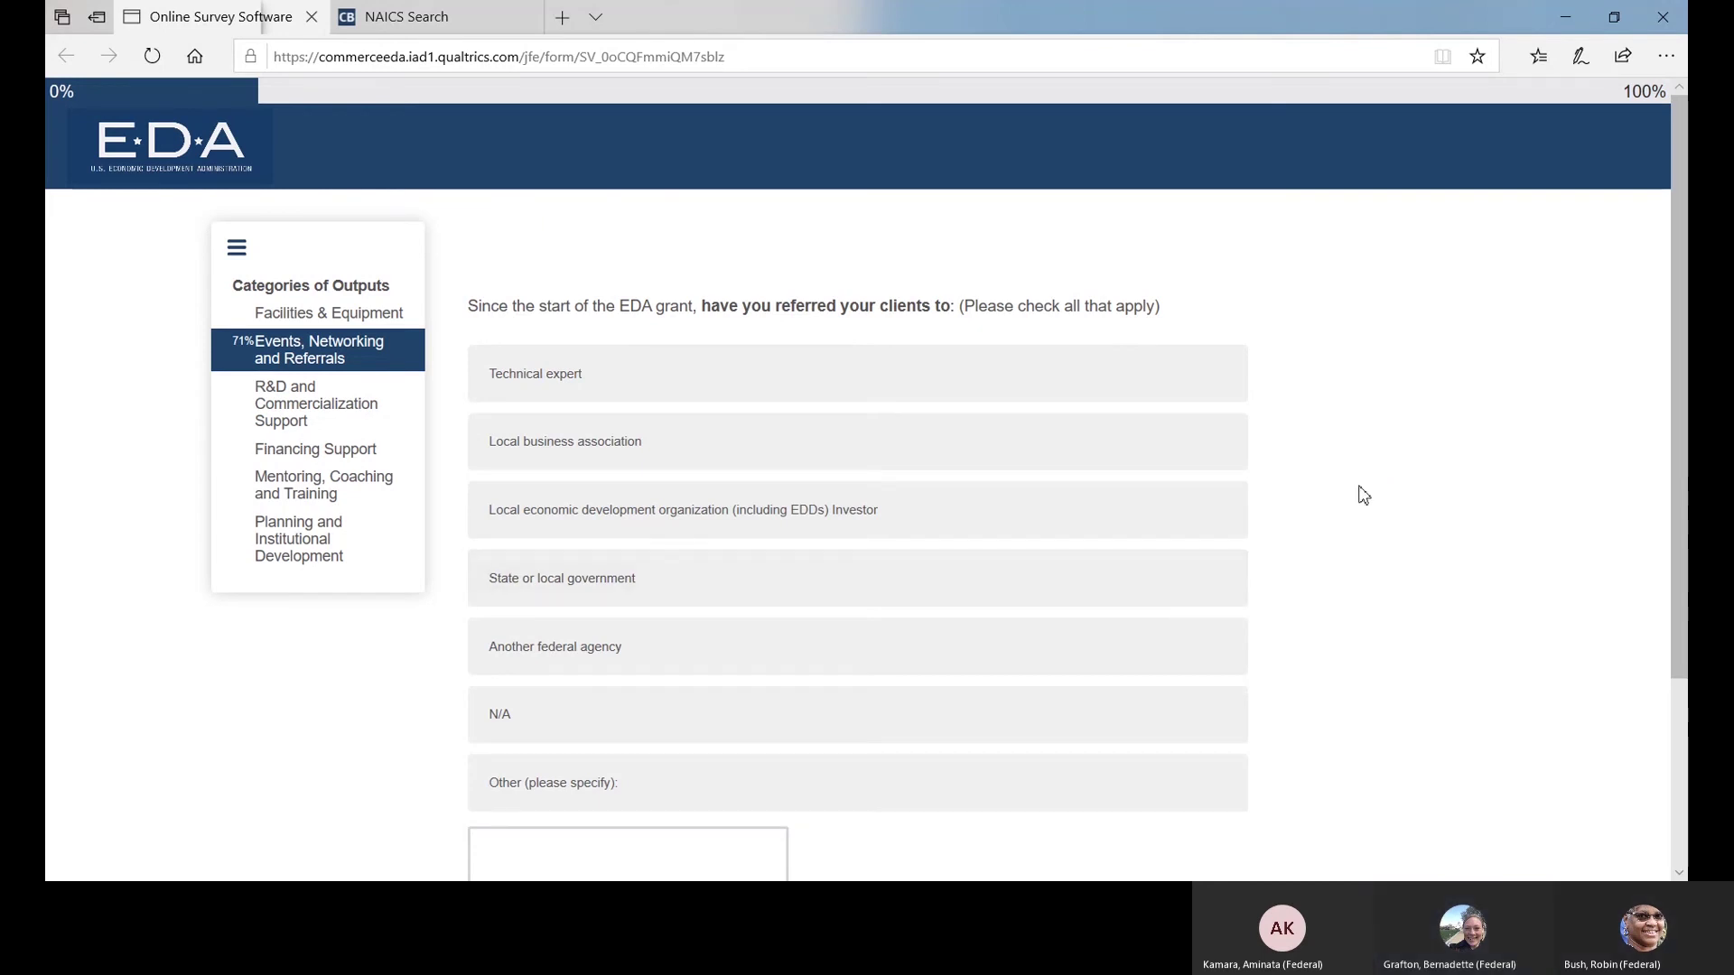
# Step: Tick five referral destinations, from Technical expert through Another federal agency, and continue
pyautogui.scroll(-1, 1364, 495)
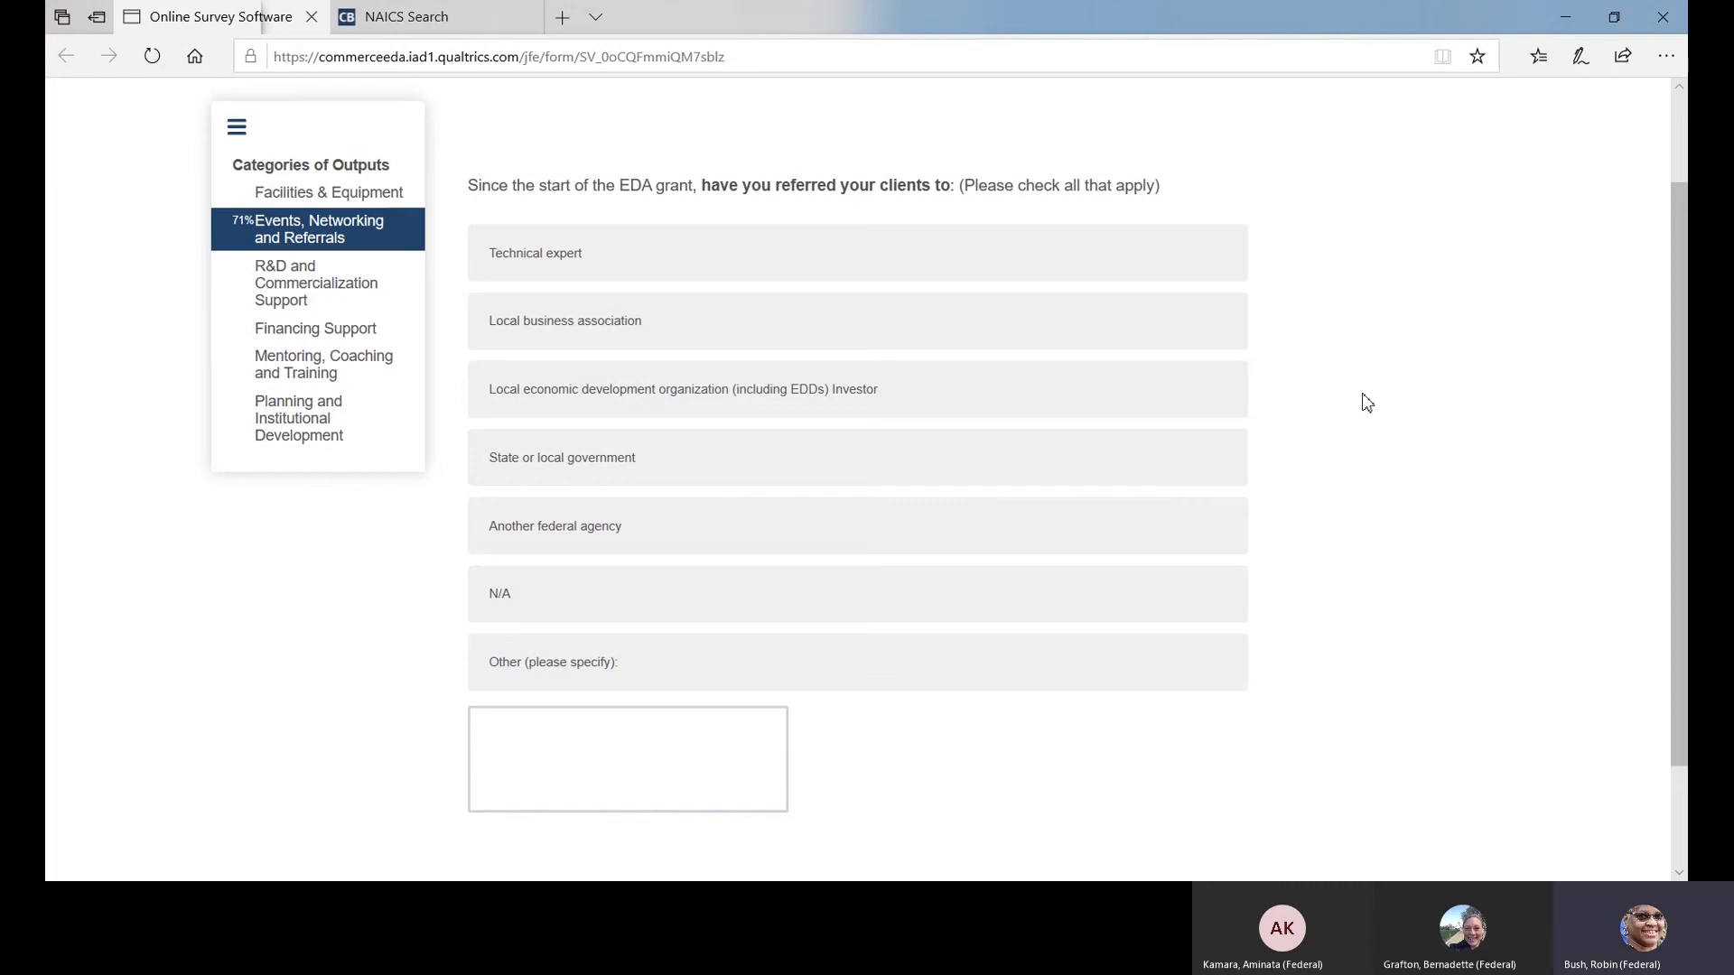
pyautogui.click(553, 275)
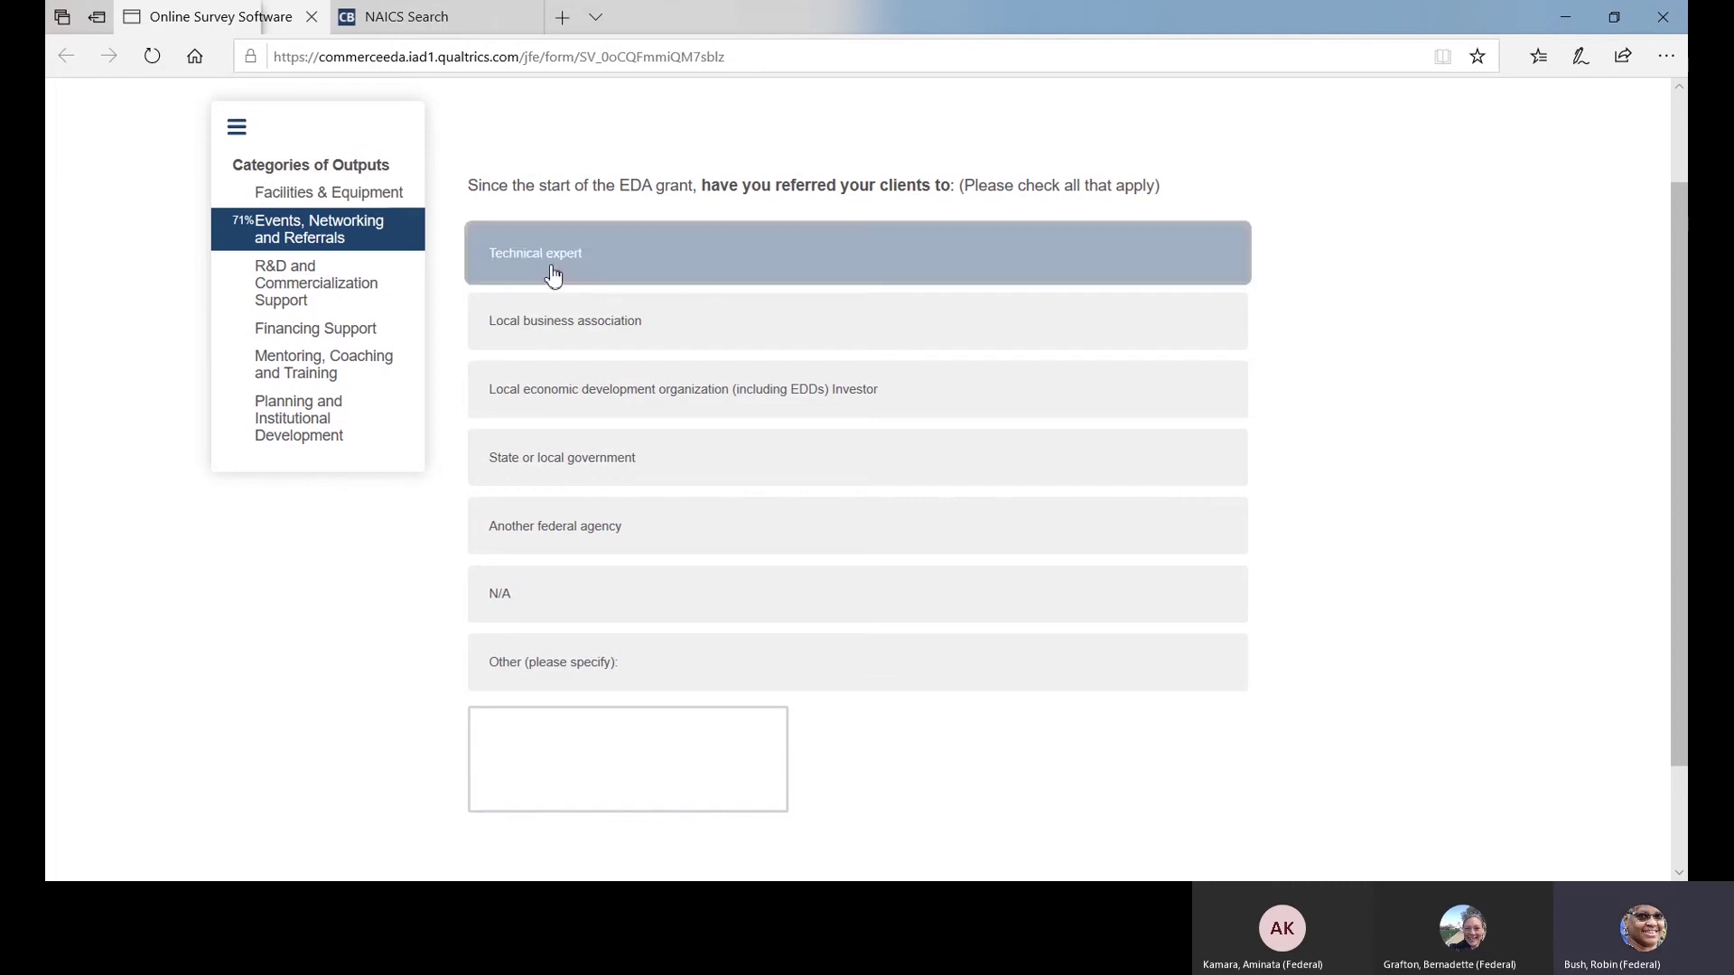
pyautogui.click(547, 328)
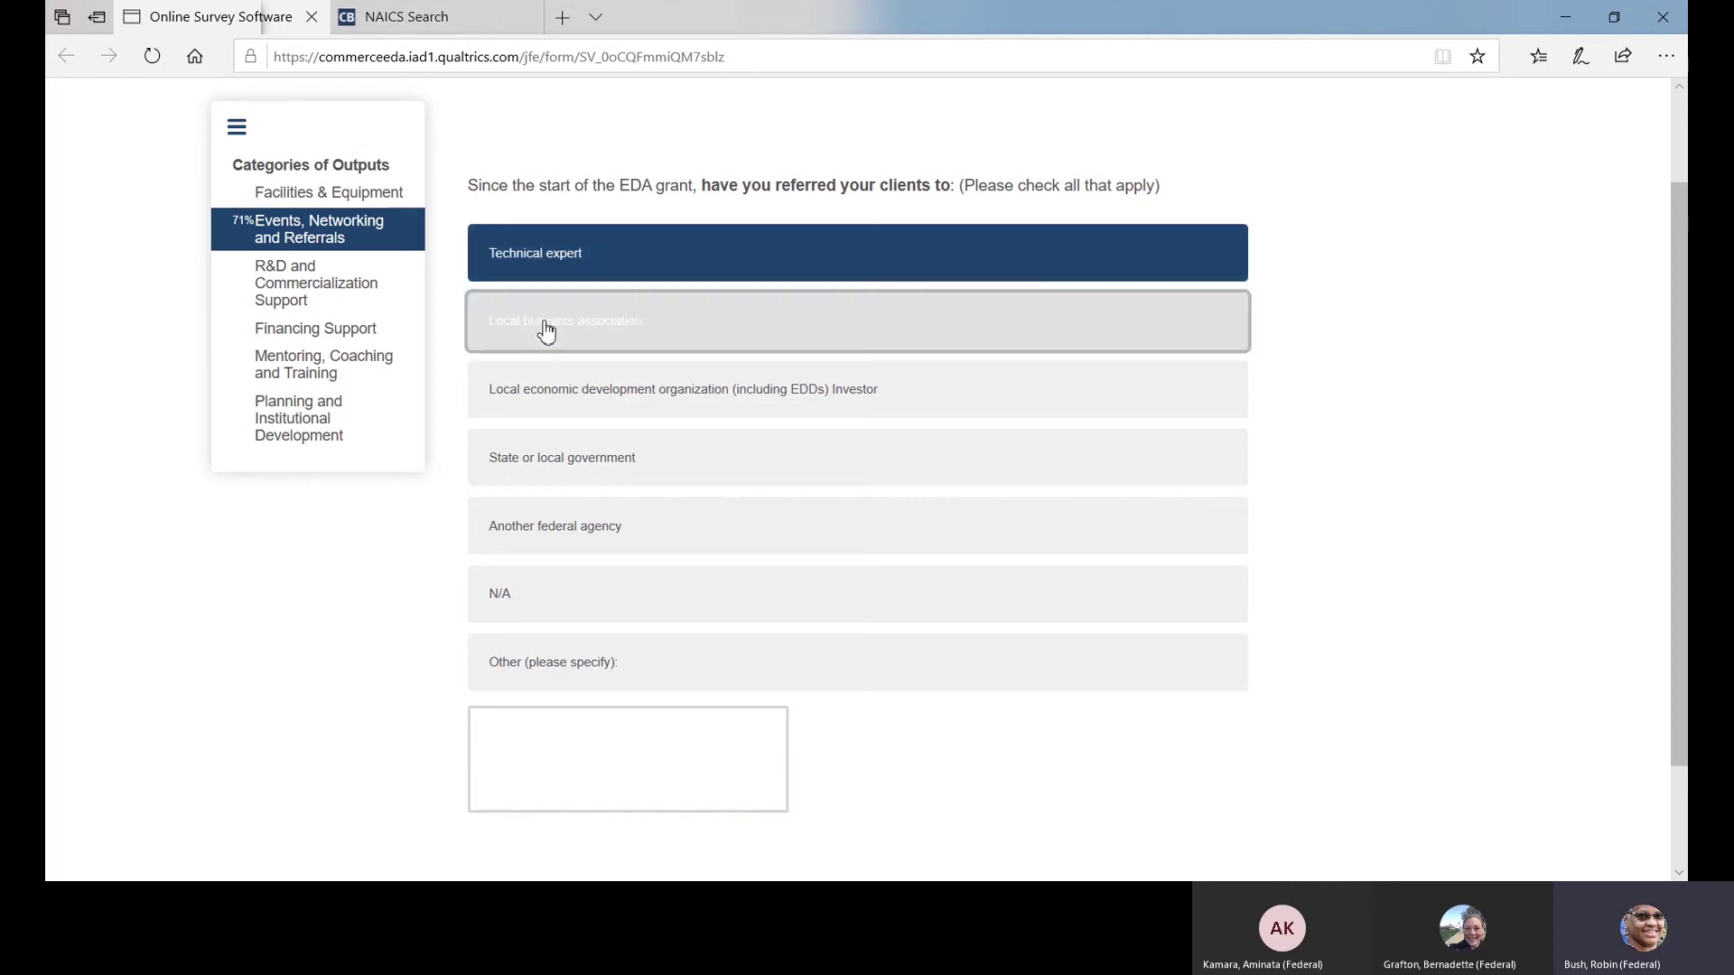
pyautogui.click(572, 390)
pyautogui.click(568, 473)
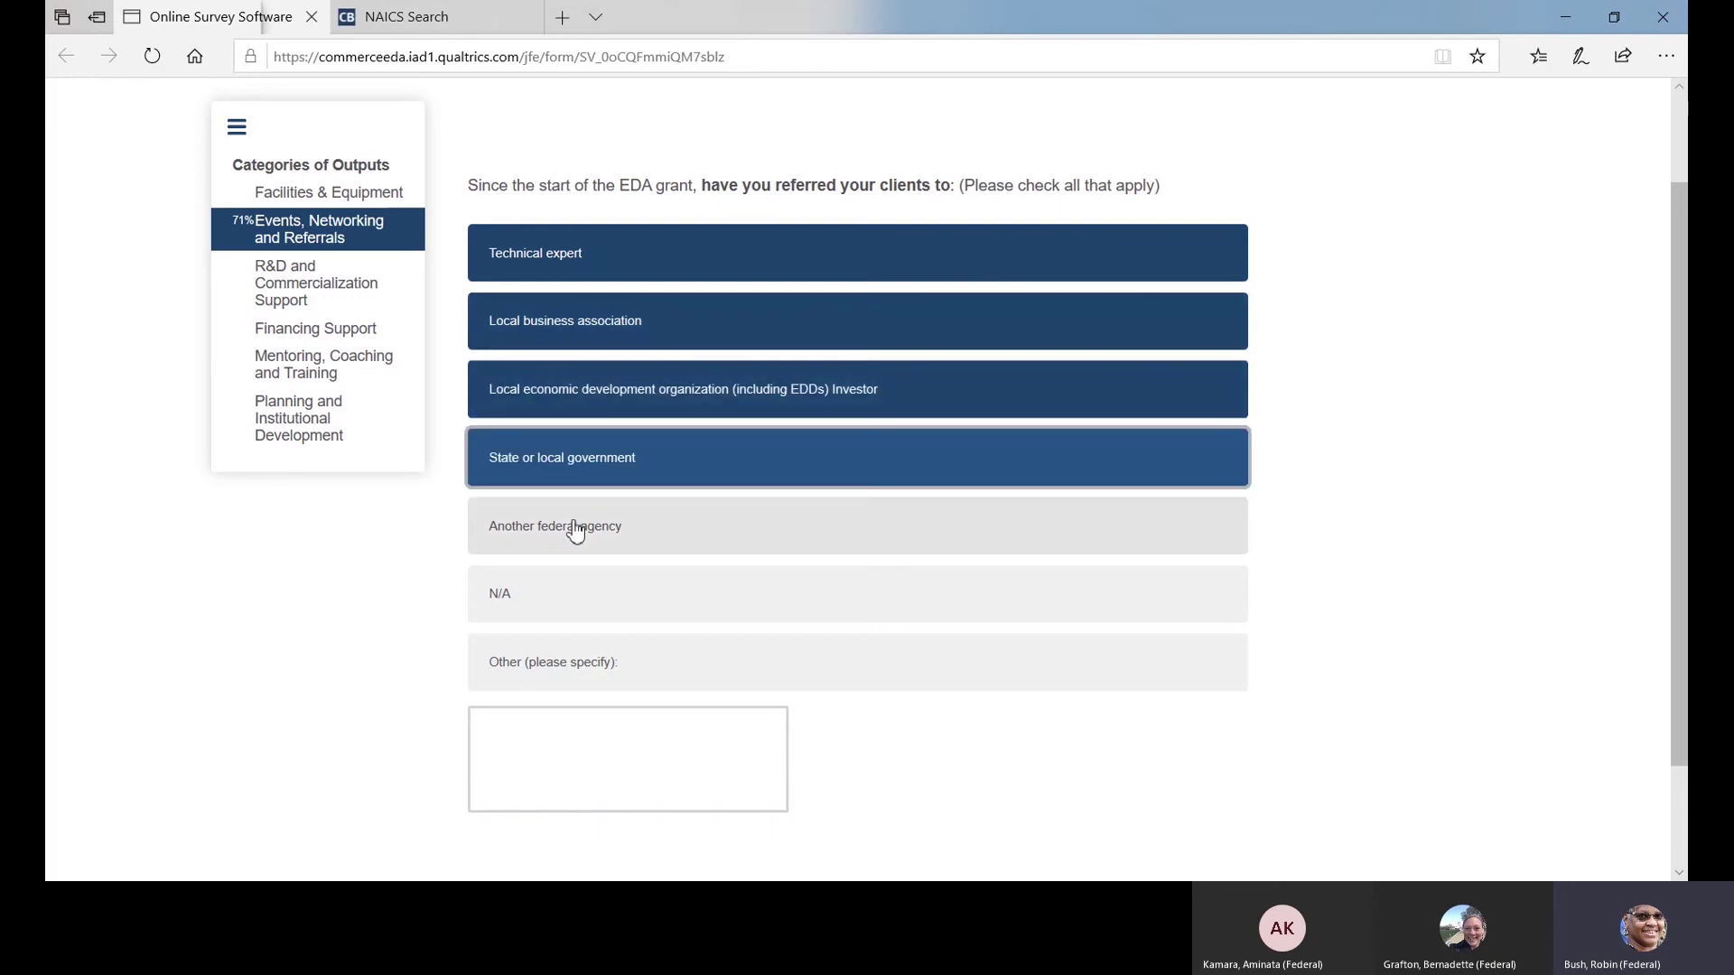
pyautogui.click(575, 531)
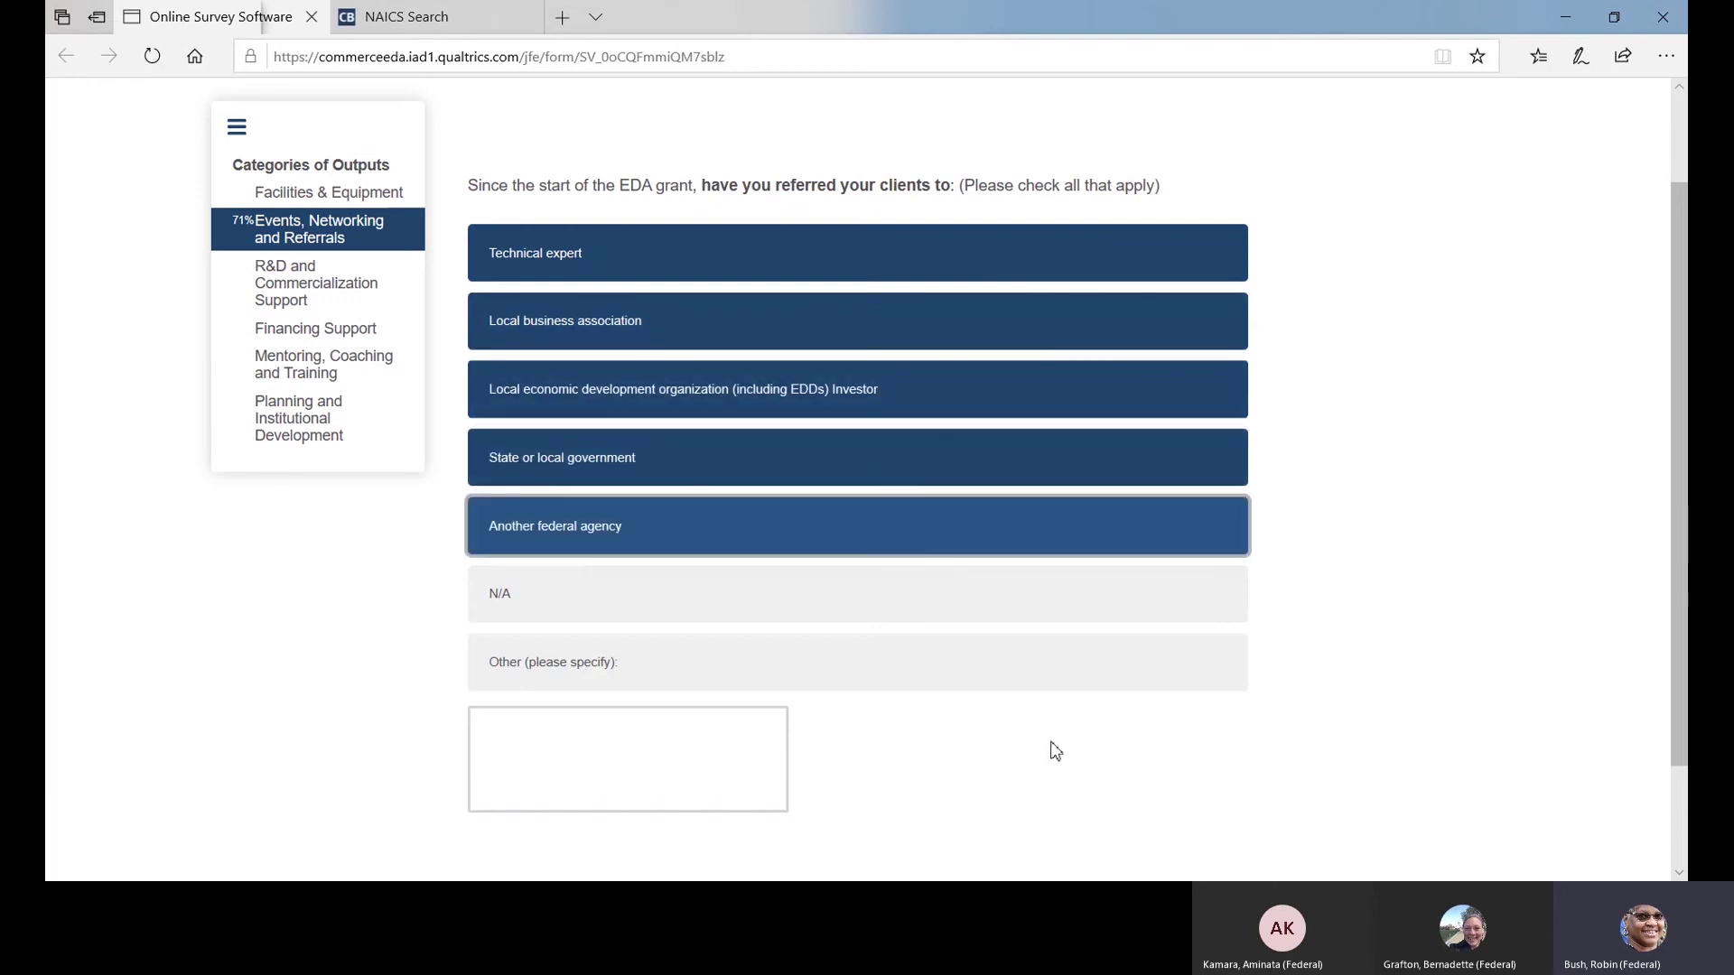
pyautogui.scroll(-2, 1056, 748)
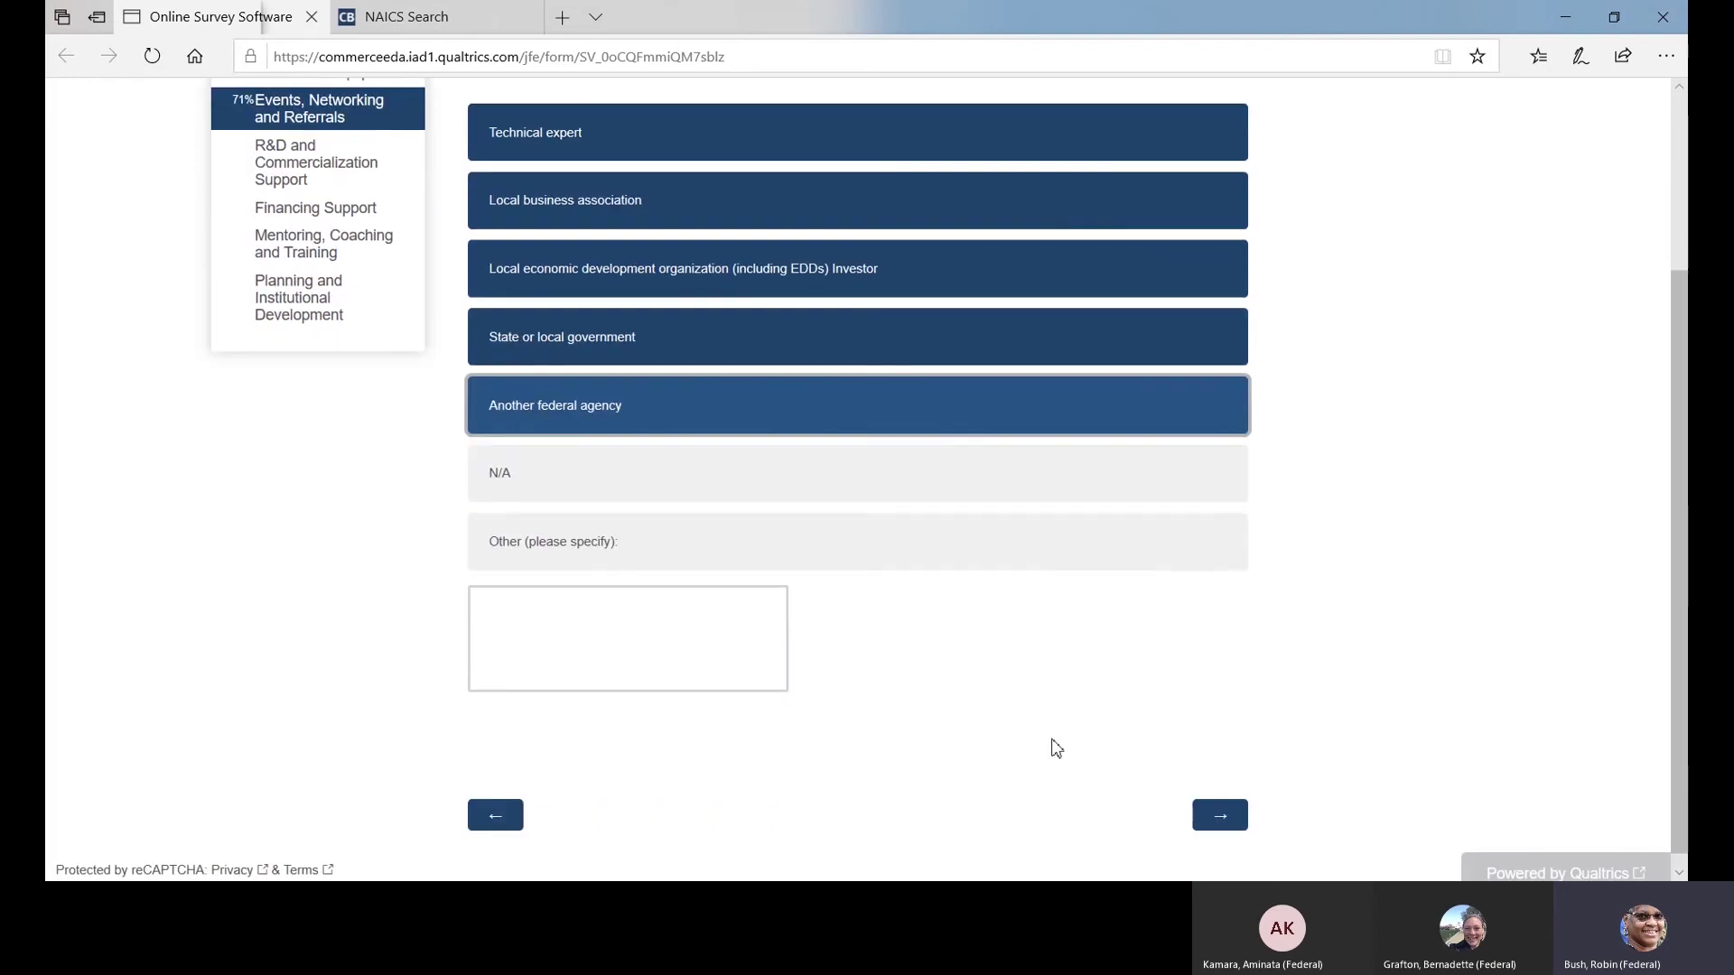
pyautogui.click(1221, 816)
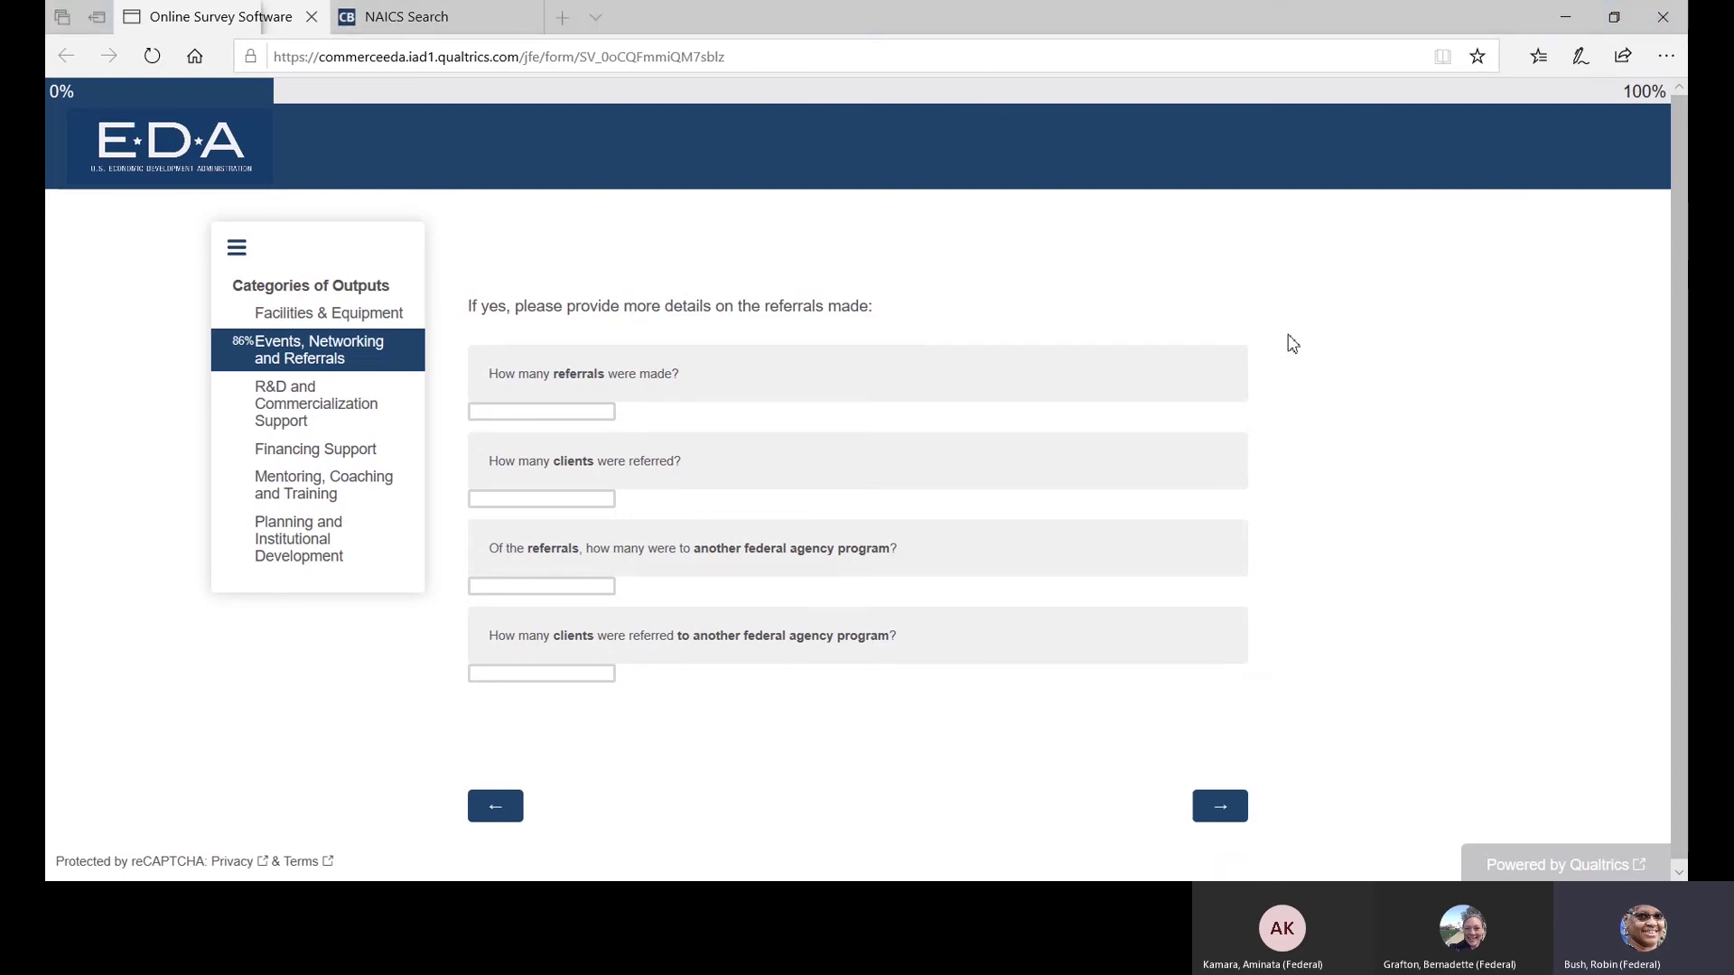
# Step: Snap the browser to half the screen and enter 46 referrals made and 46 clients referred
pyautogui.click(1264, 315)
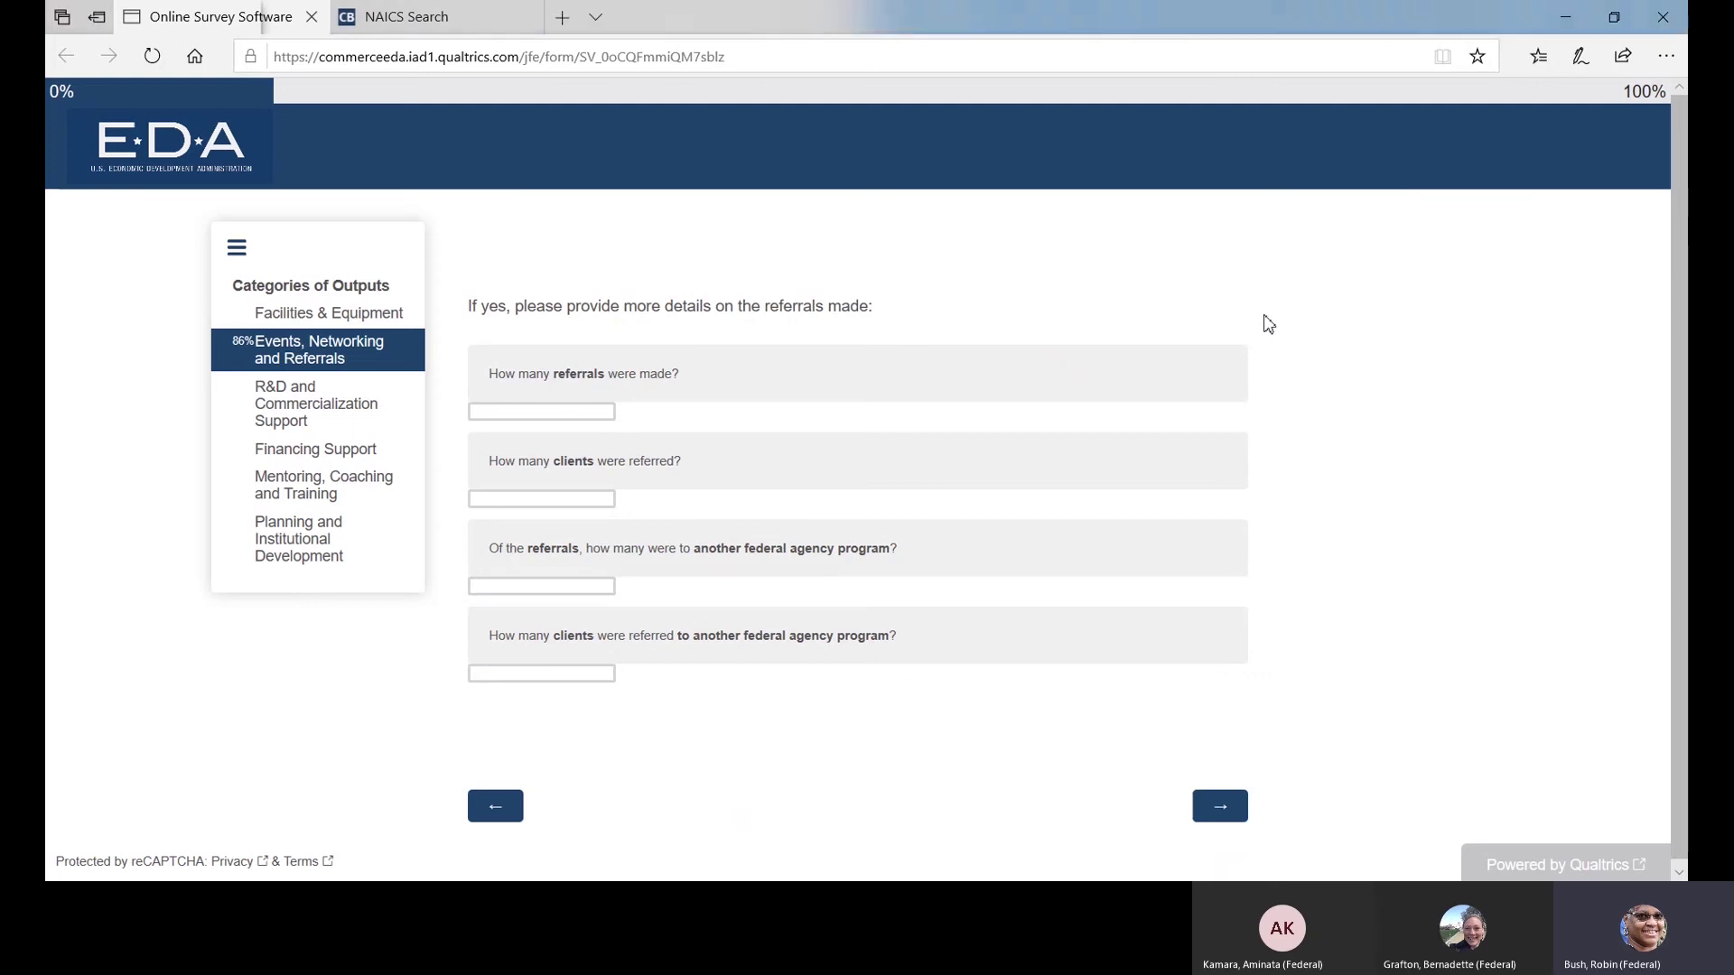
pyautogui.press('super+Right')
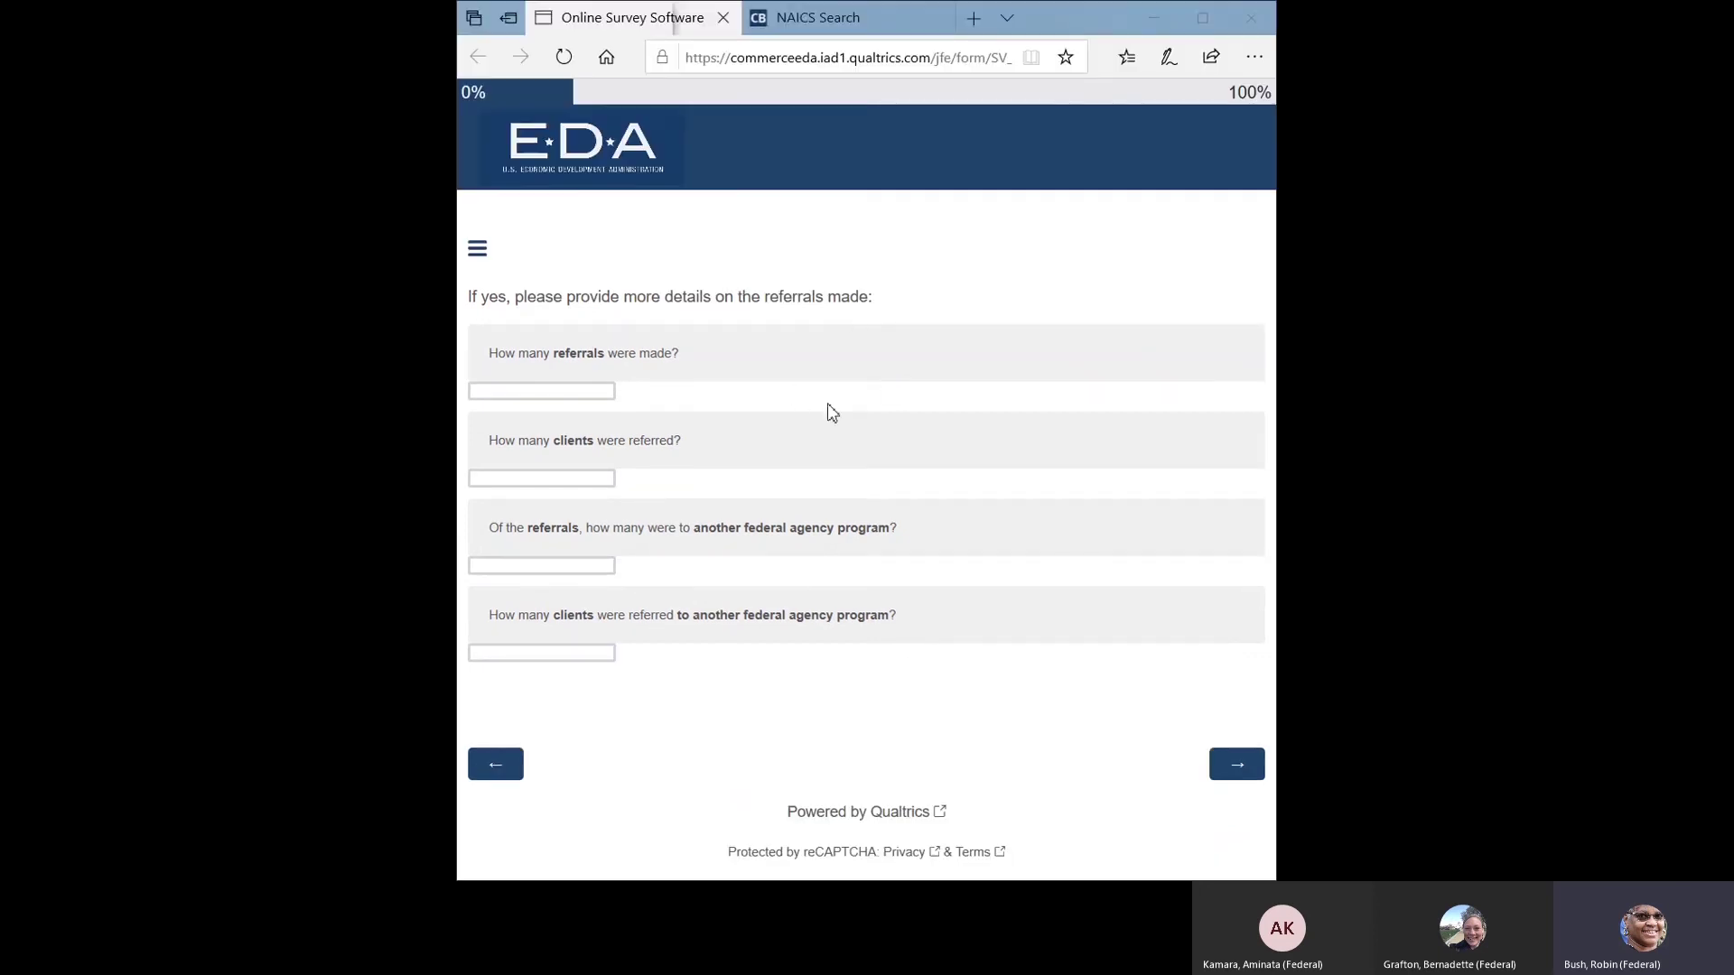
pyautogui.click(508, 393)
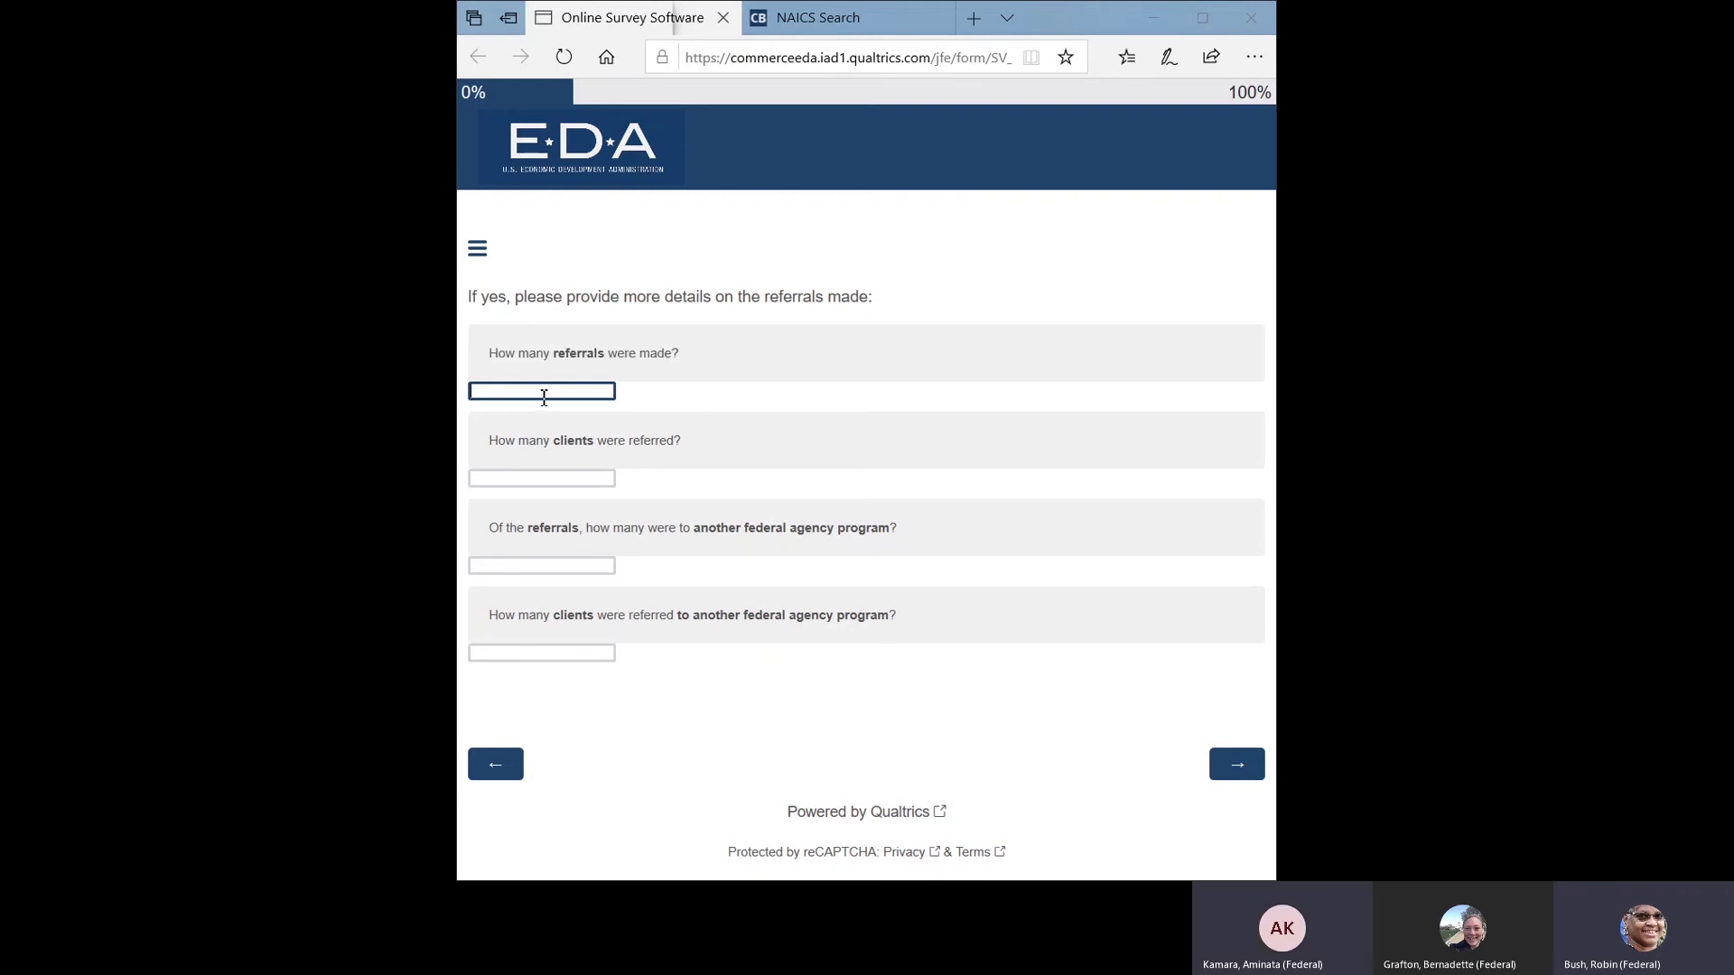
pyautogui.write('46')
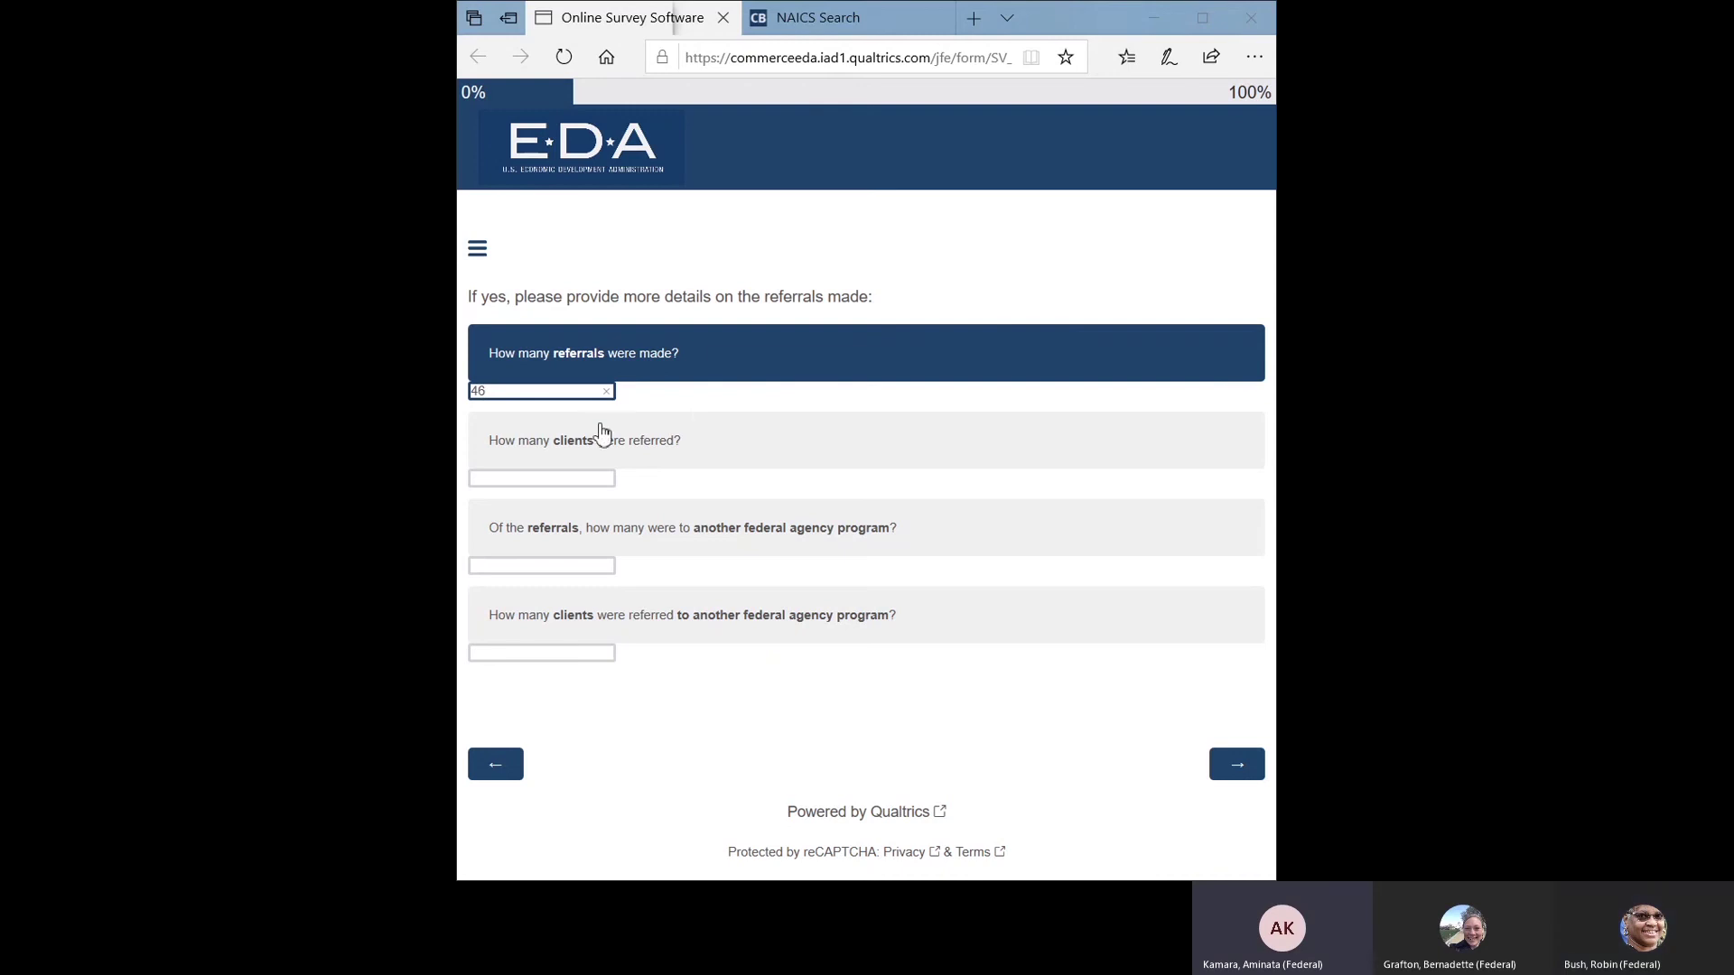
pyautogui.click(555, 479)
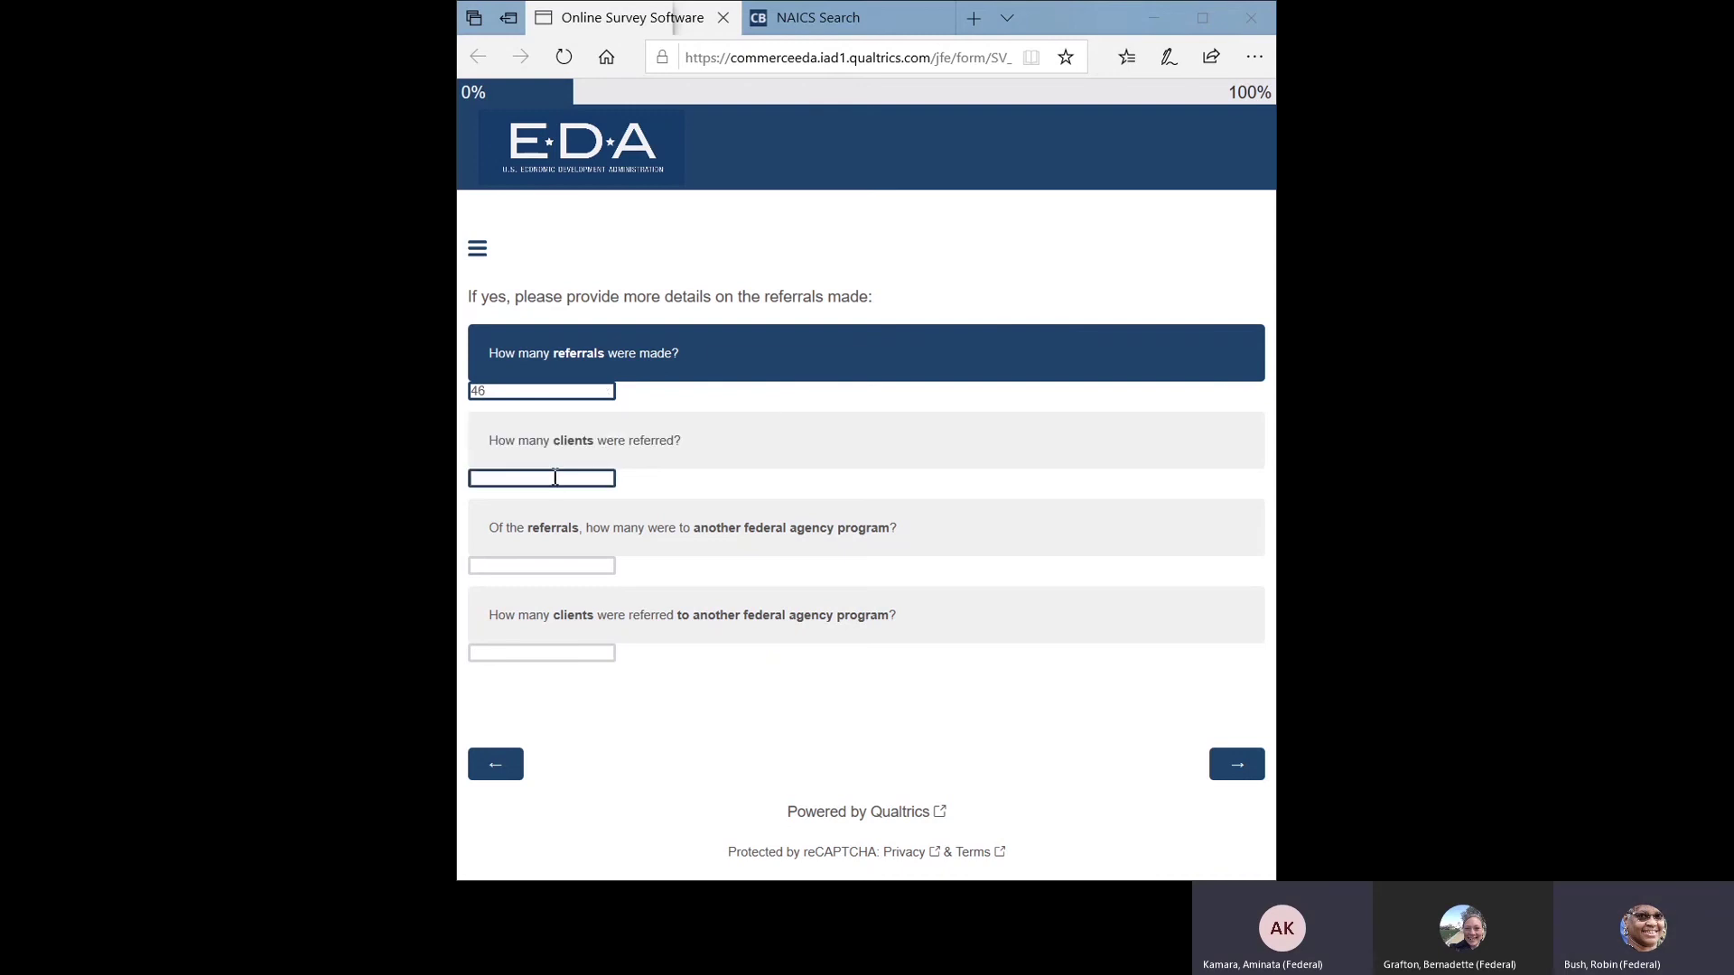
pyautogui.write('46')
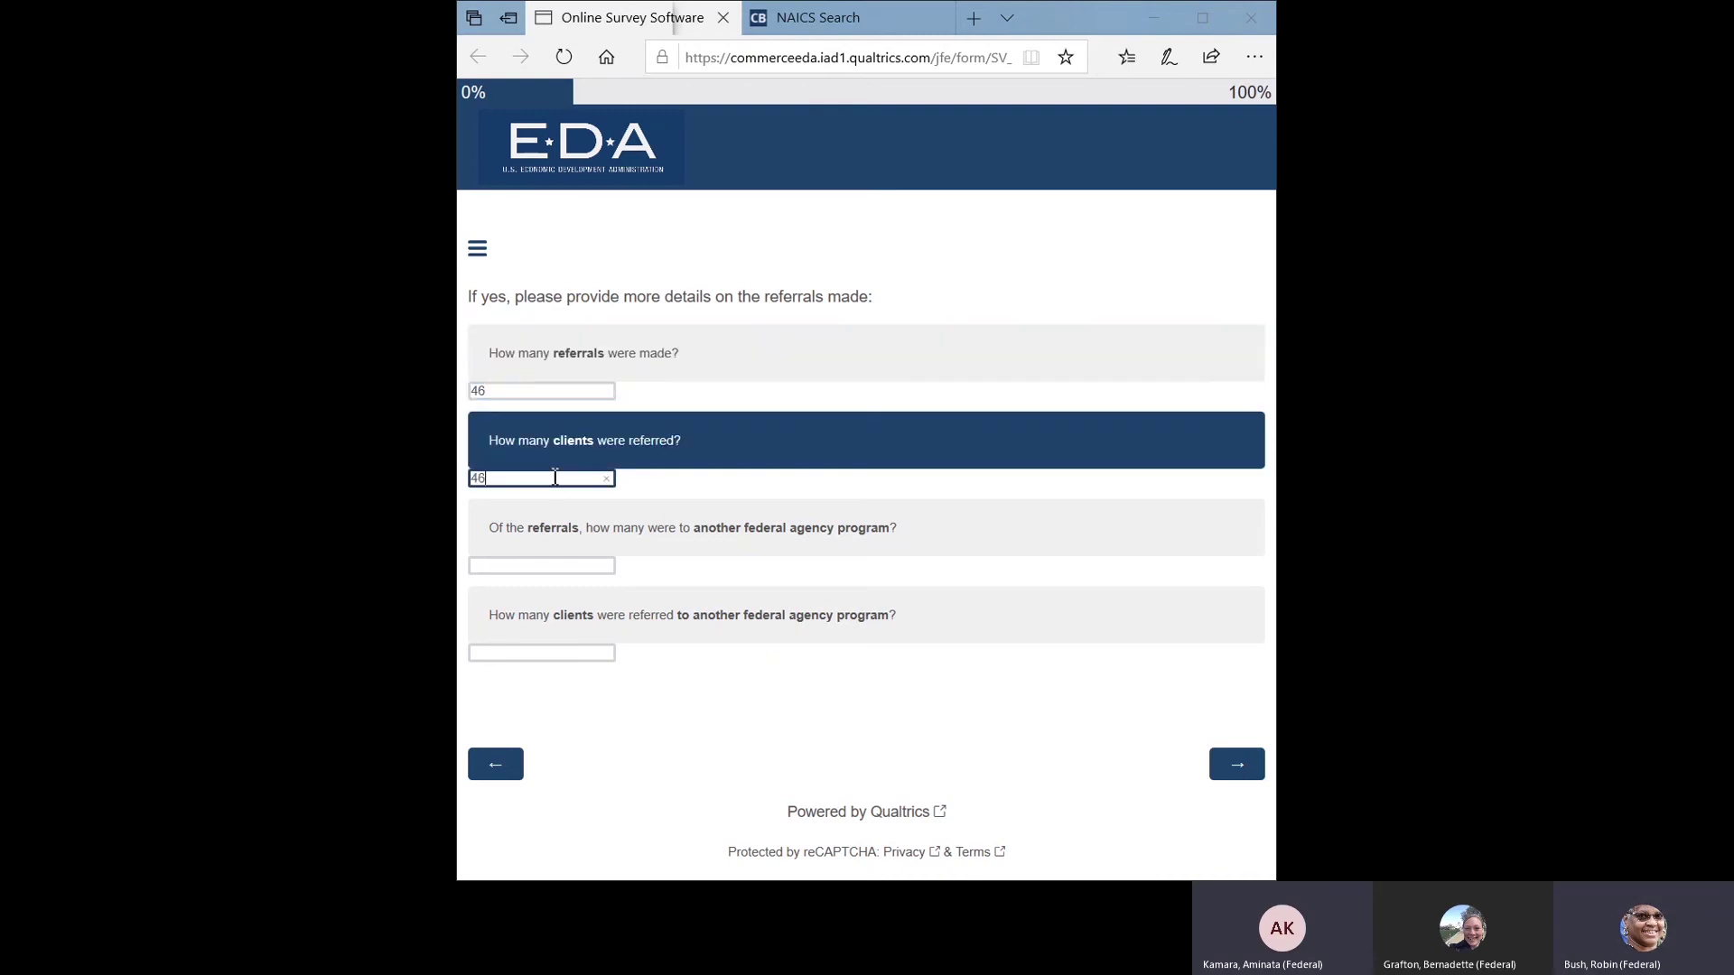
# Step: Enter 3 referrals and 5 clients to another federal agency, then maximize the browser
pyautogui.click(541, 565)
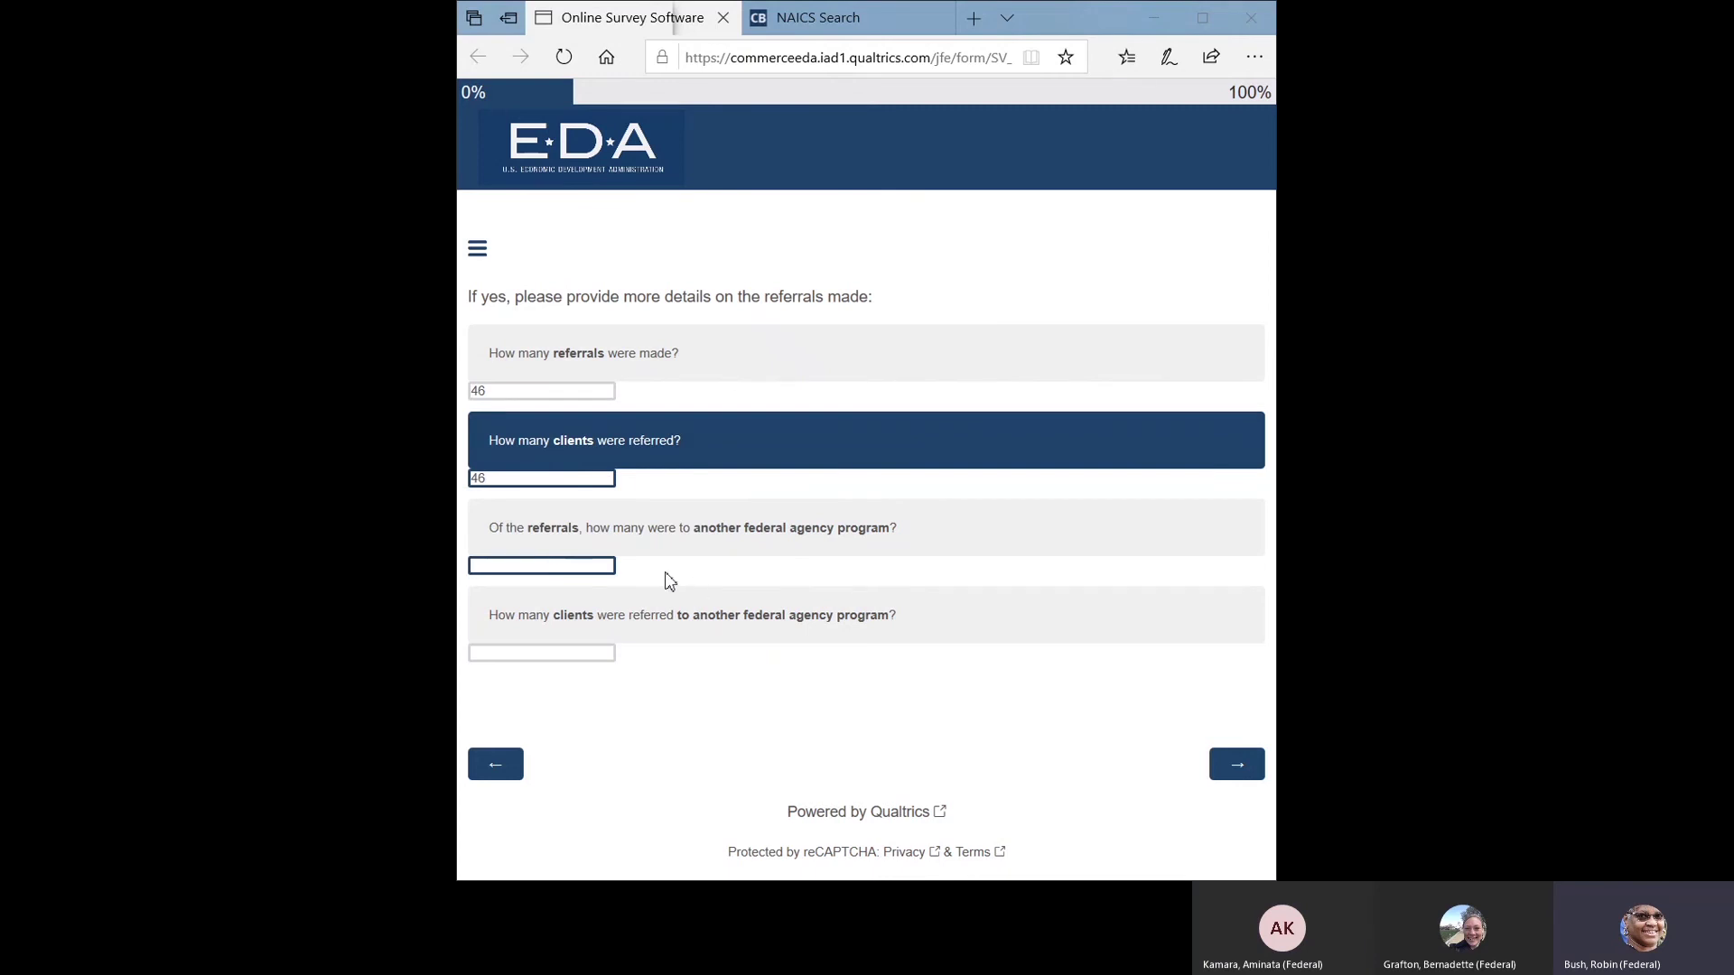
pyautogui.write('3')
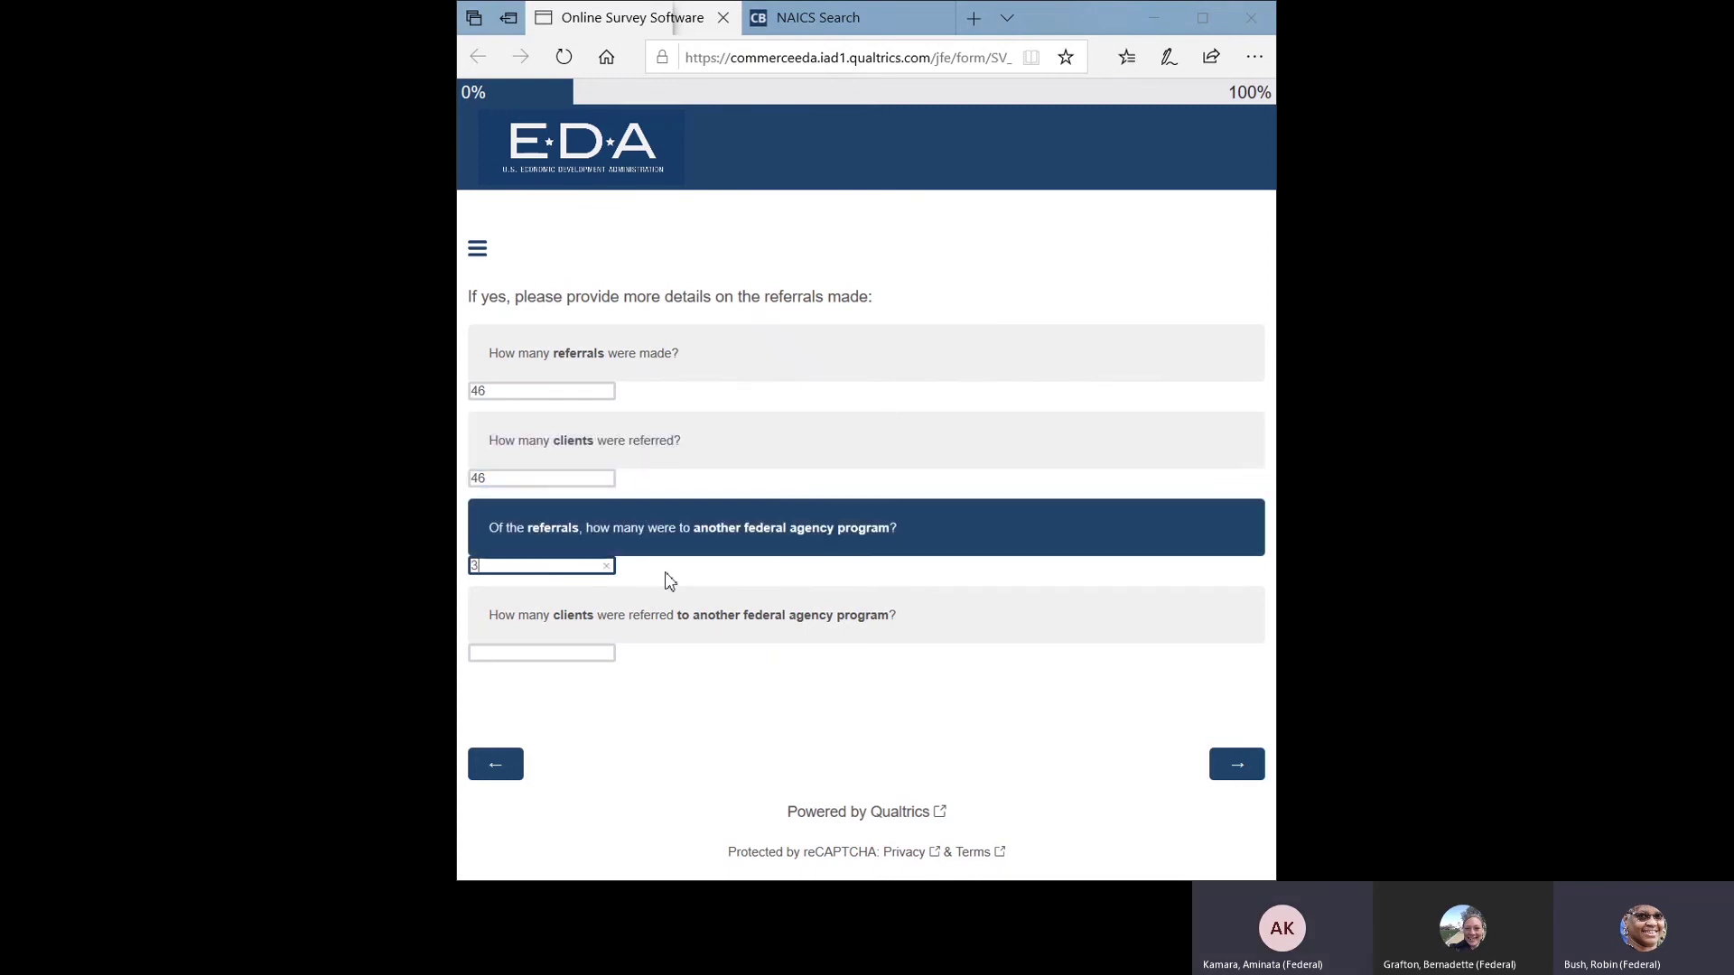
pyautogui.click(567, 654)
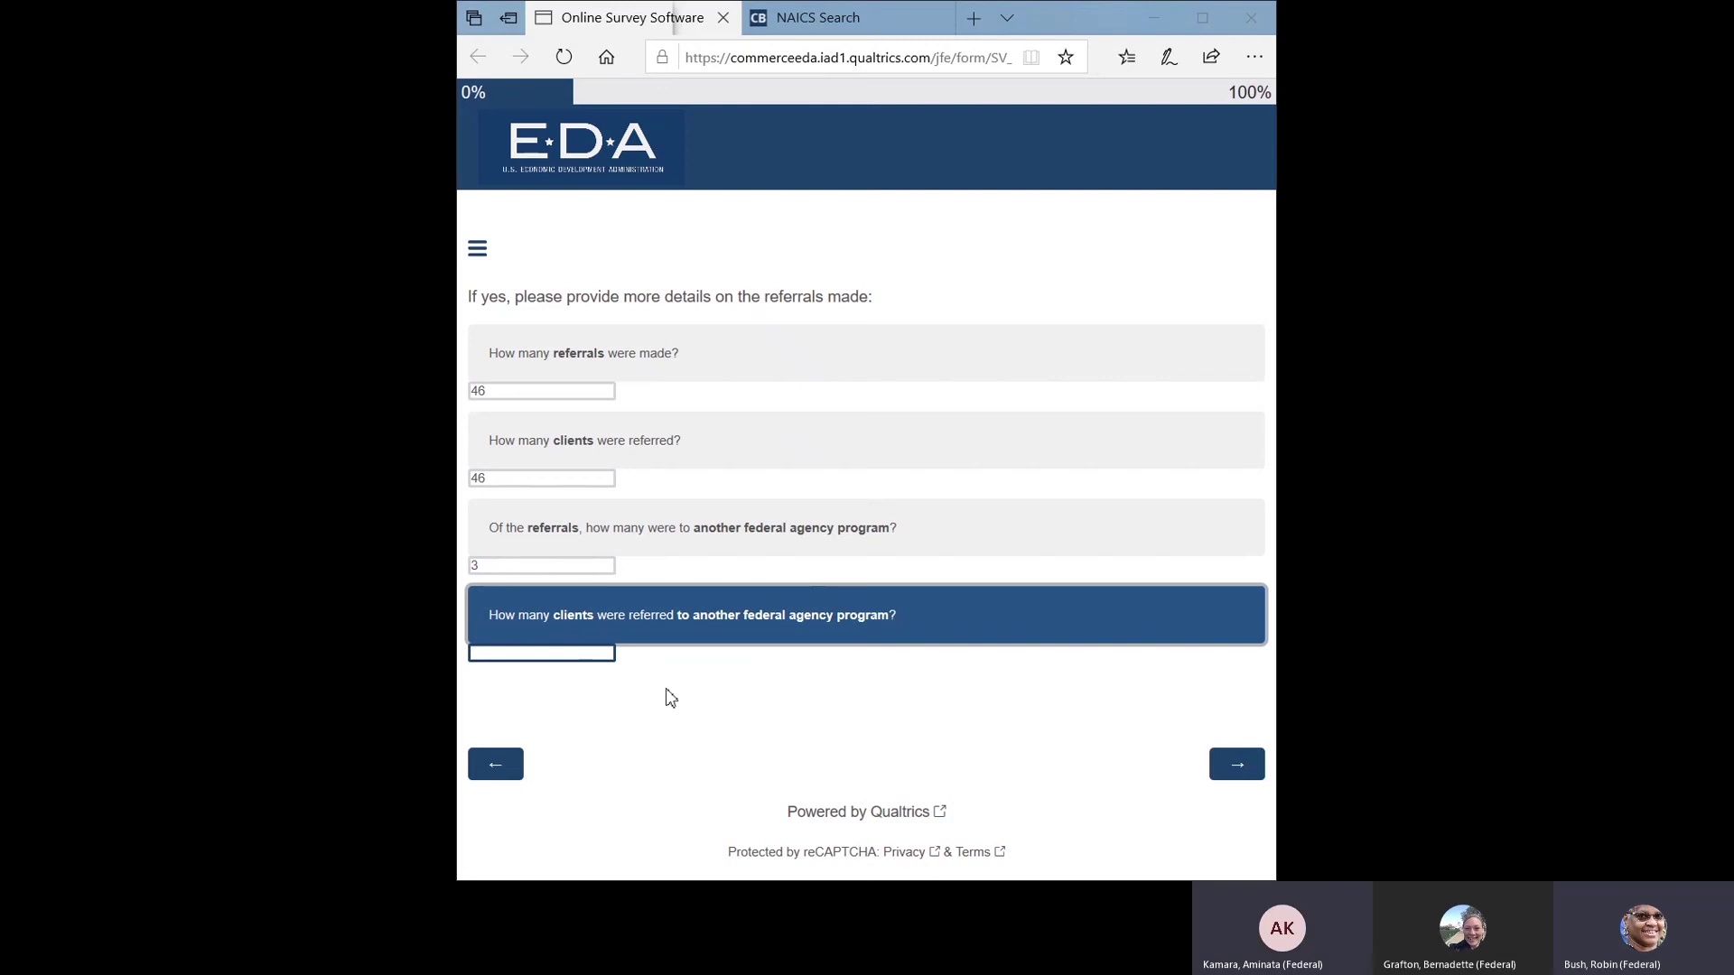
pyautogui.click(572, 657)
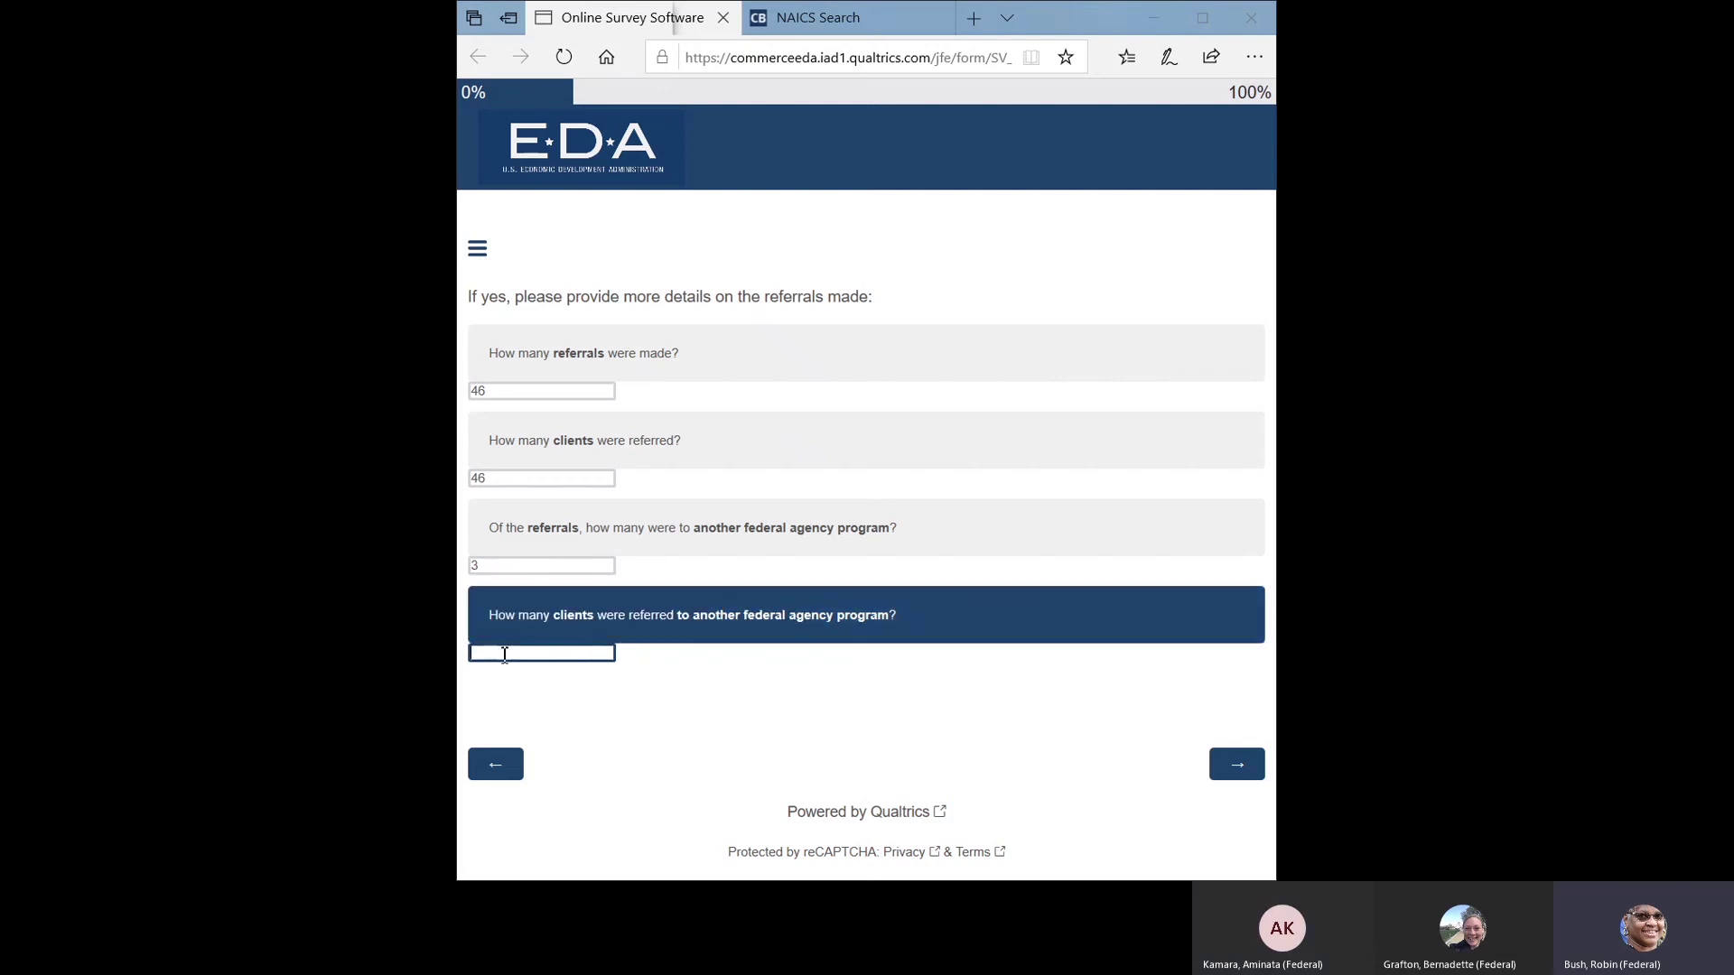
pyautogui.write('5')
pyautogui.click(1223, 14)
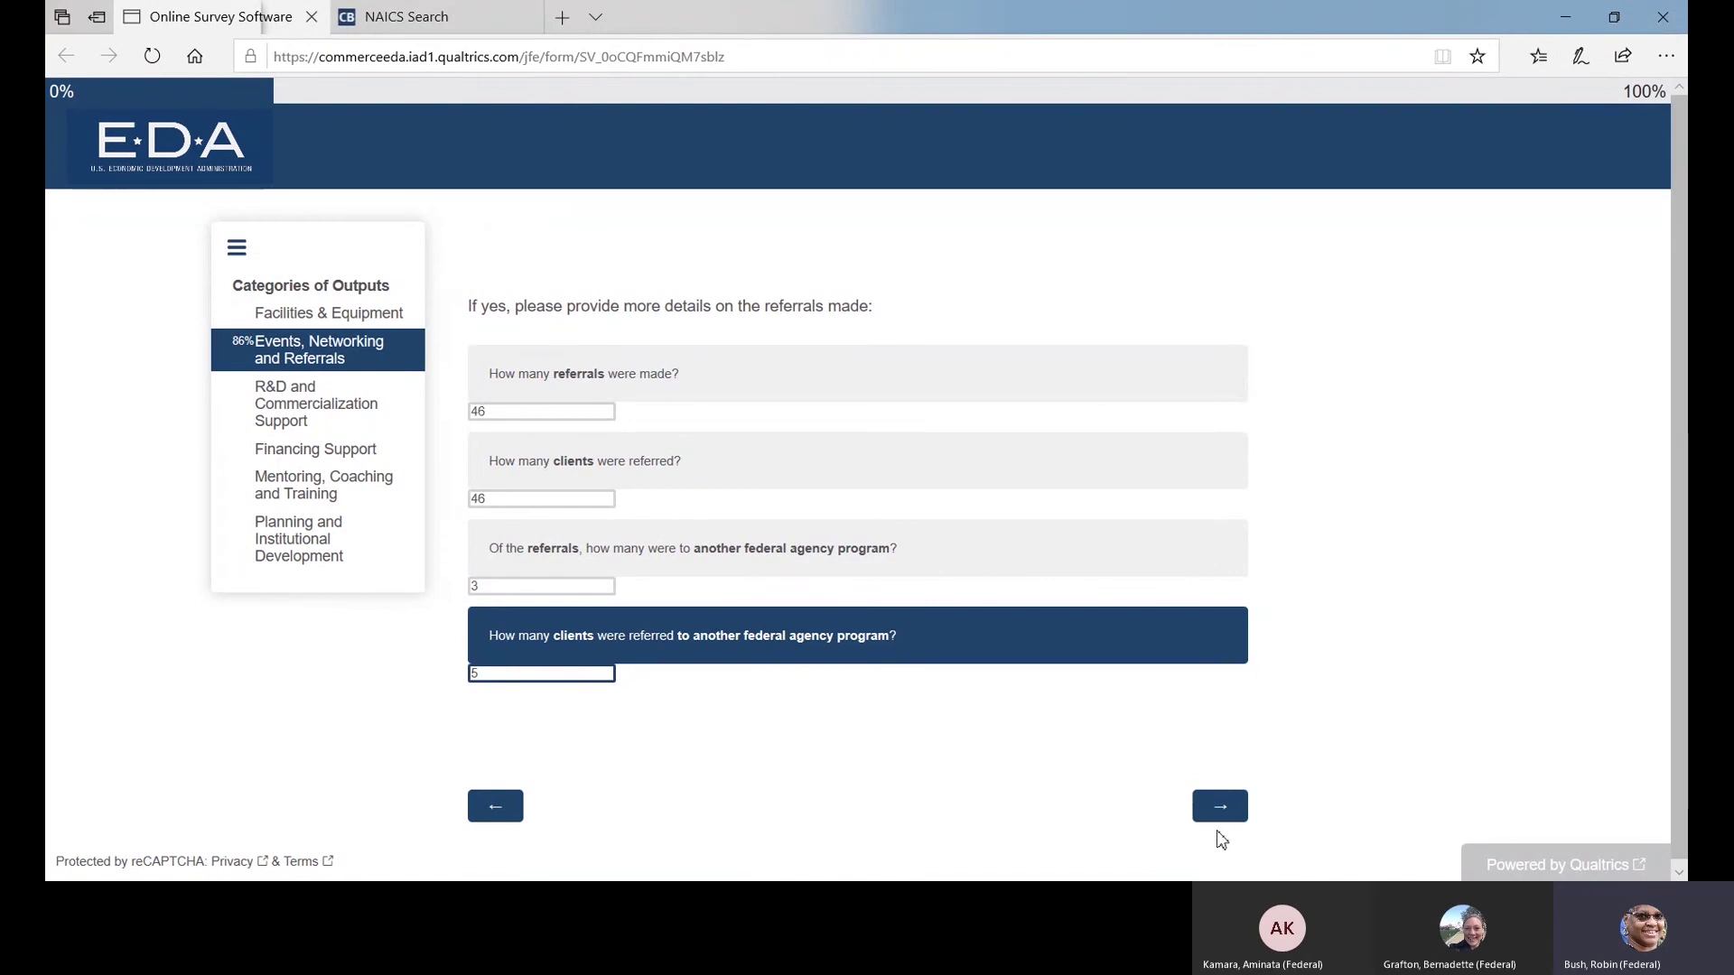
# Step: Submit the referral answers, then delete the 5 from the last answer and resubmit
pyautogui.click(1223, 815)
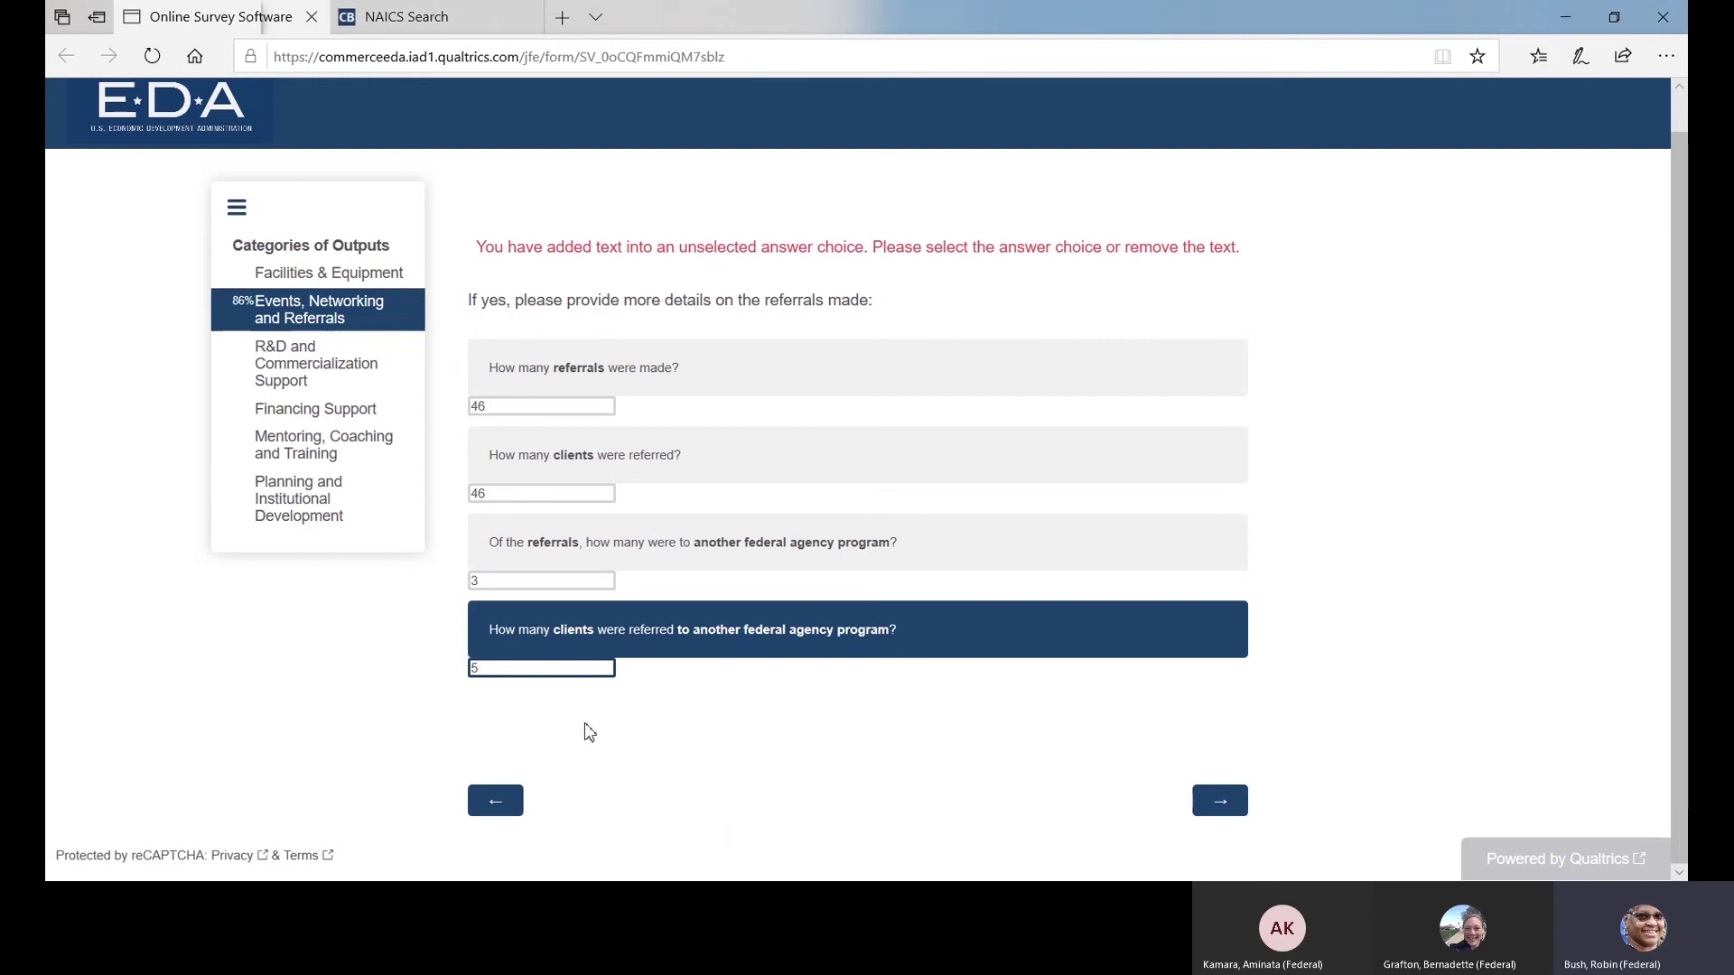
pyautogui.click(480, 669)
pyautogui.press('BackSpace')
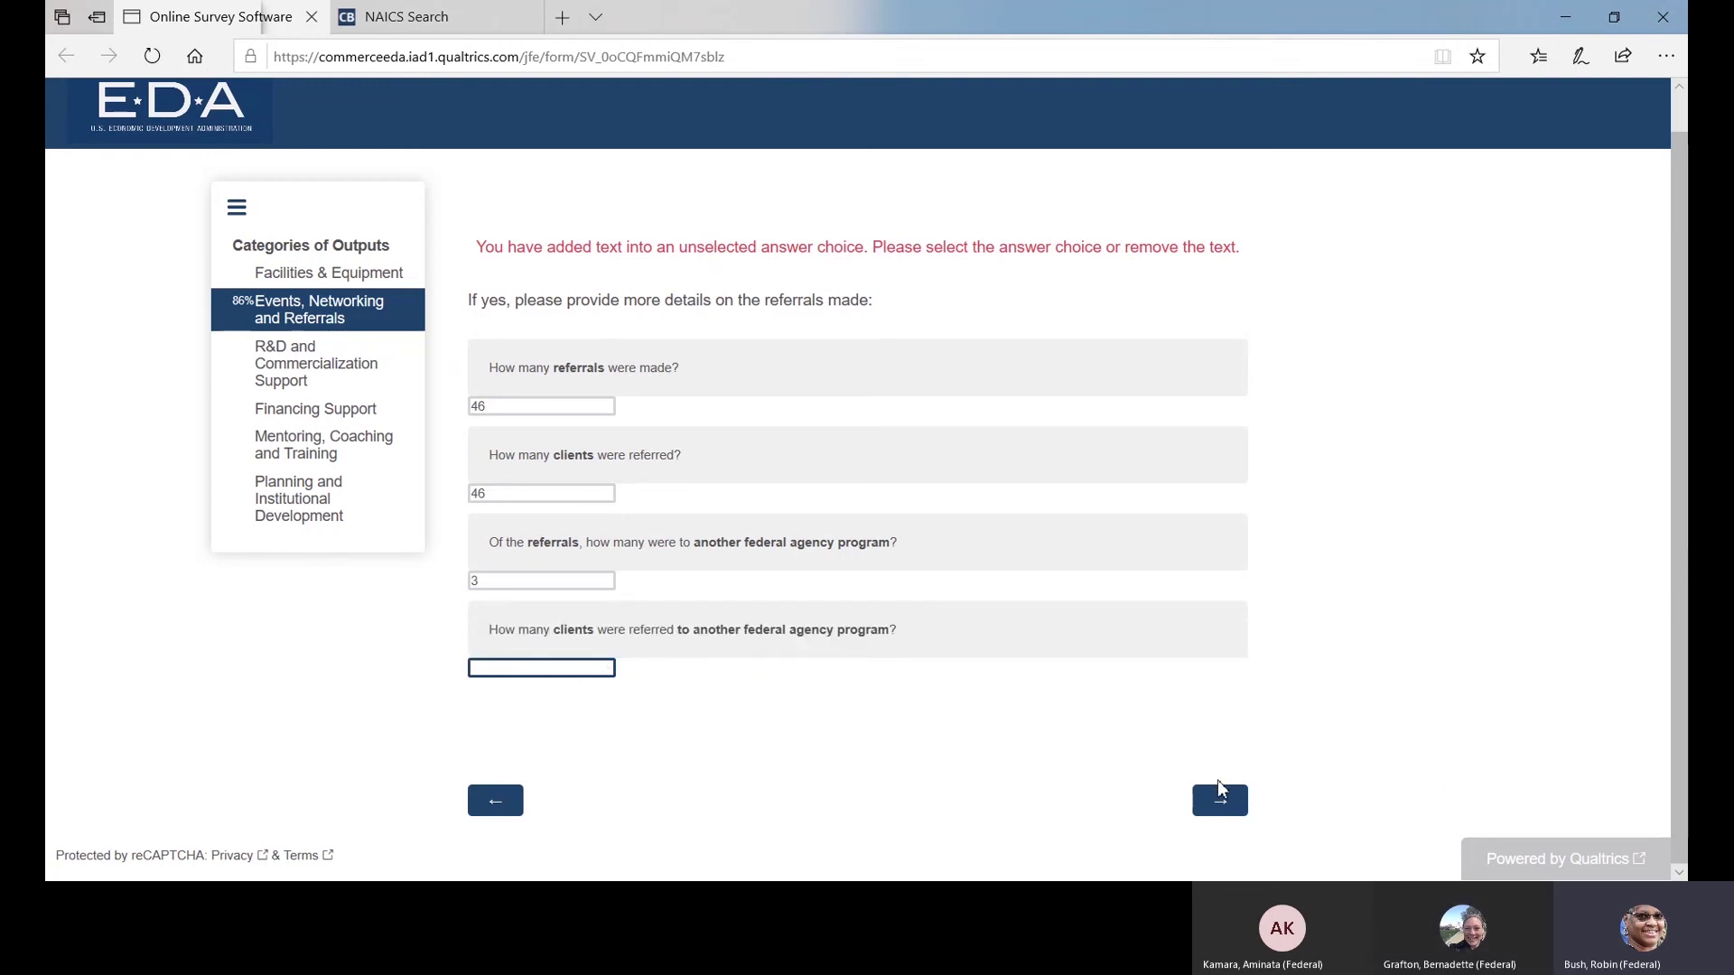
pyautogui.click(1216, 802)
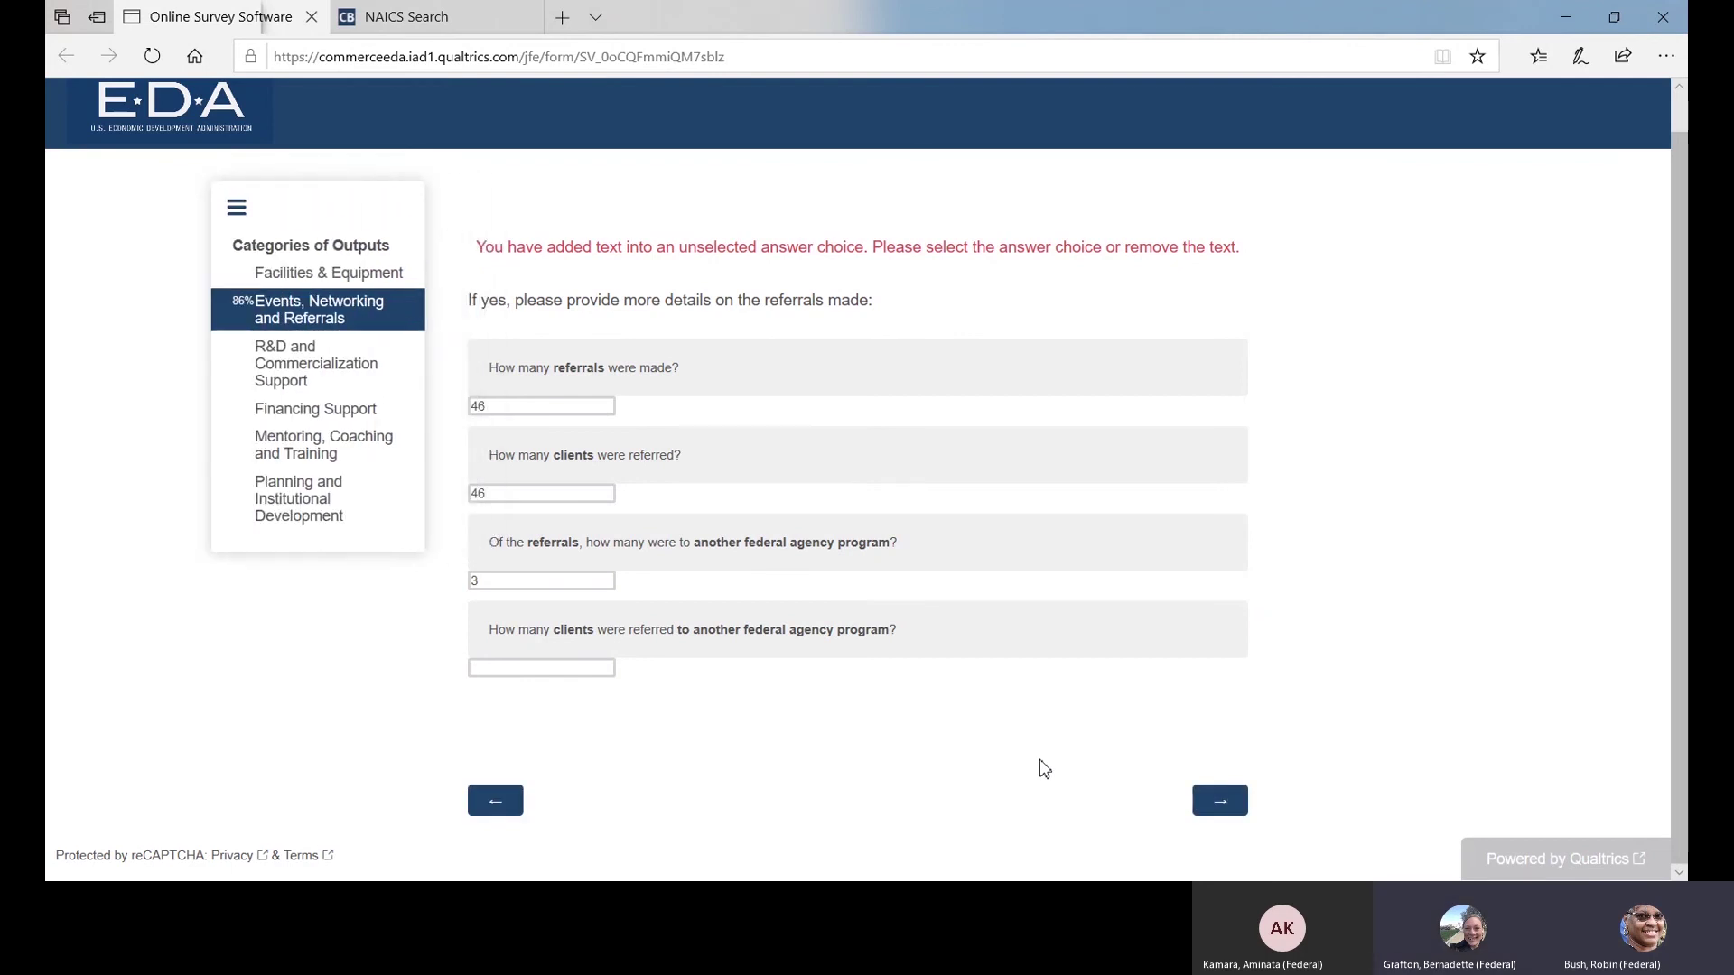
# Step: Re-enter 5 in the last answer, recheck the referral counts, and retry submitting
pyautogui.click(520, 641)
pyautogui.click(503, 667)
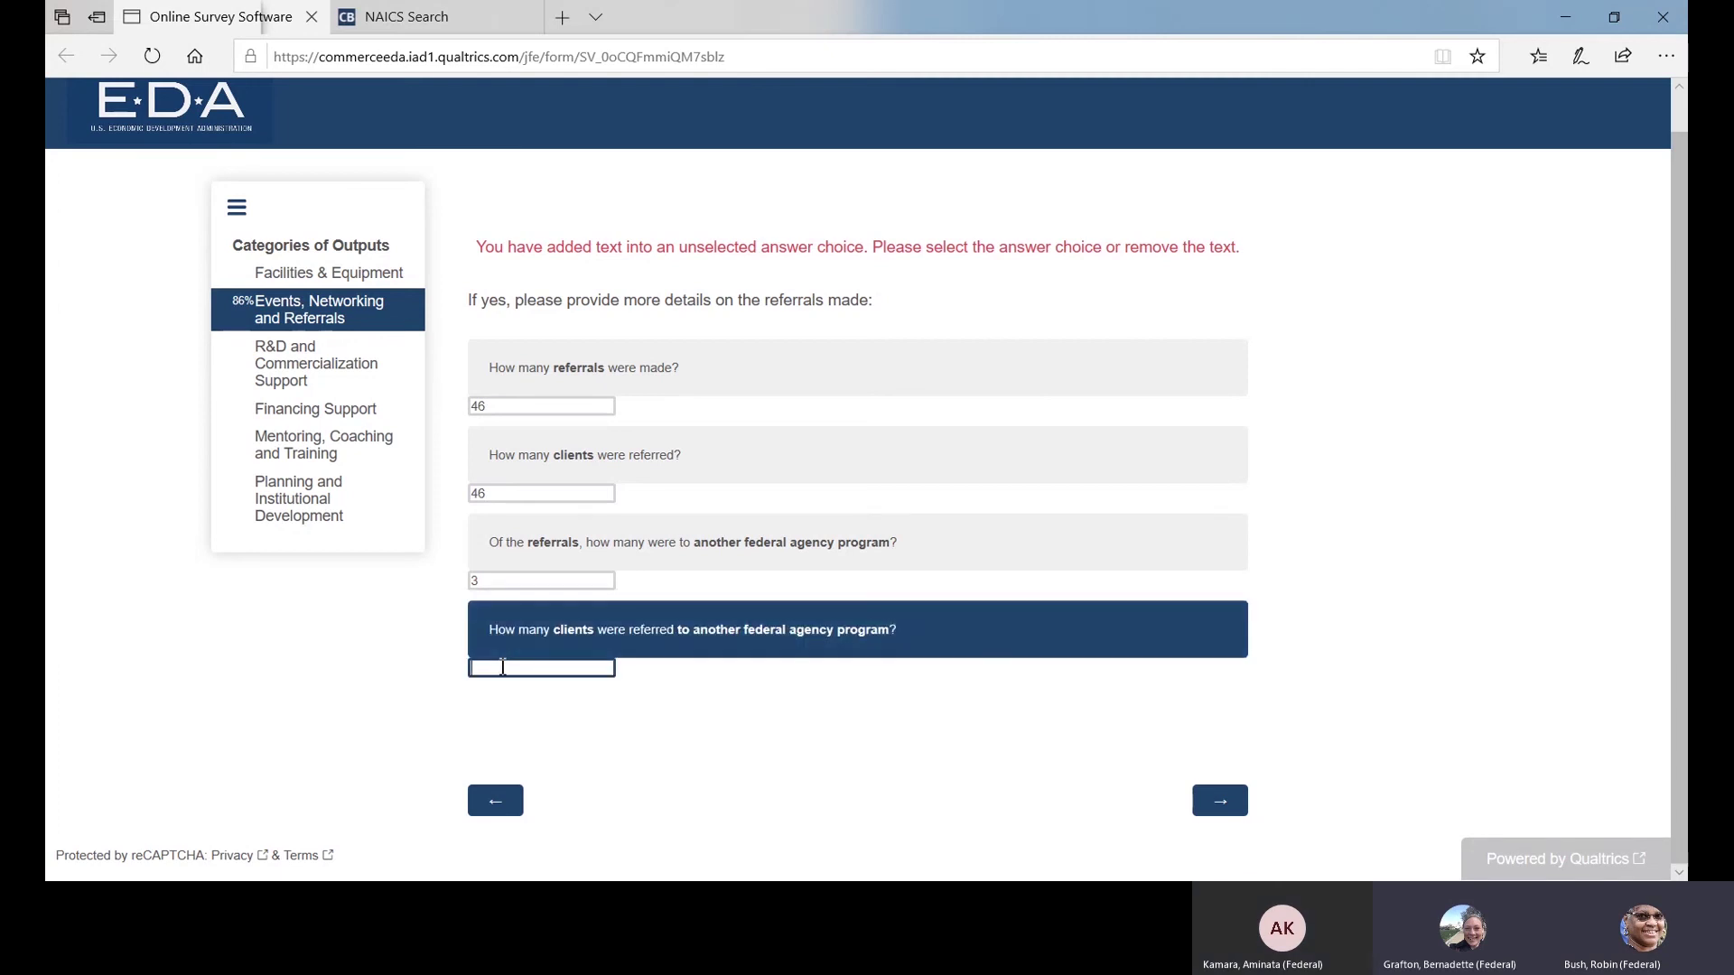
pyautogui.write('5')
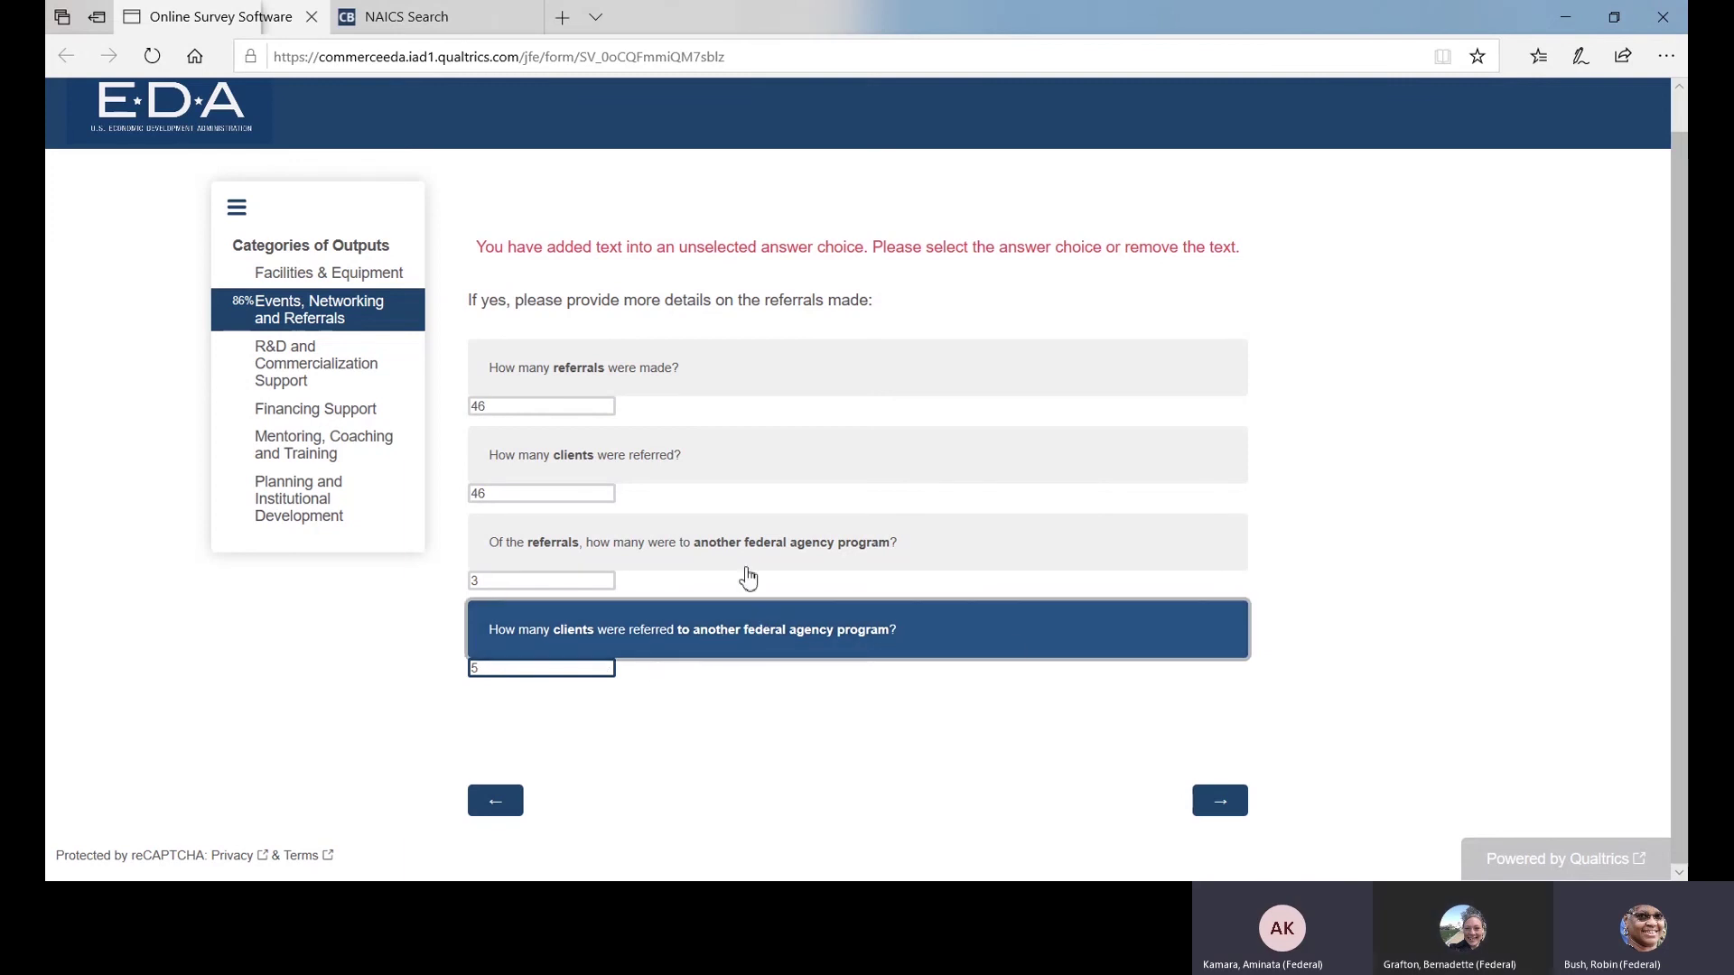
pyautogui.click(1222, 806)
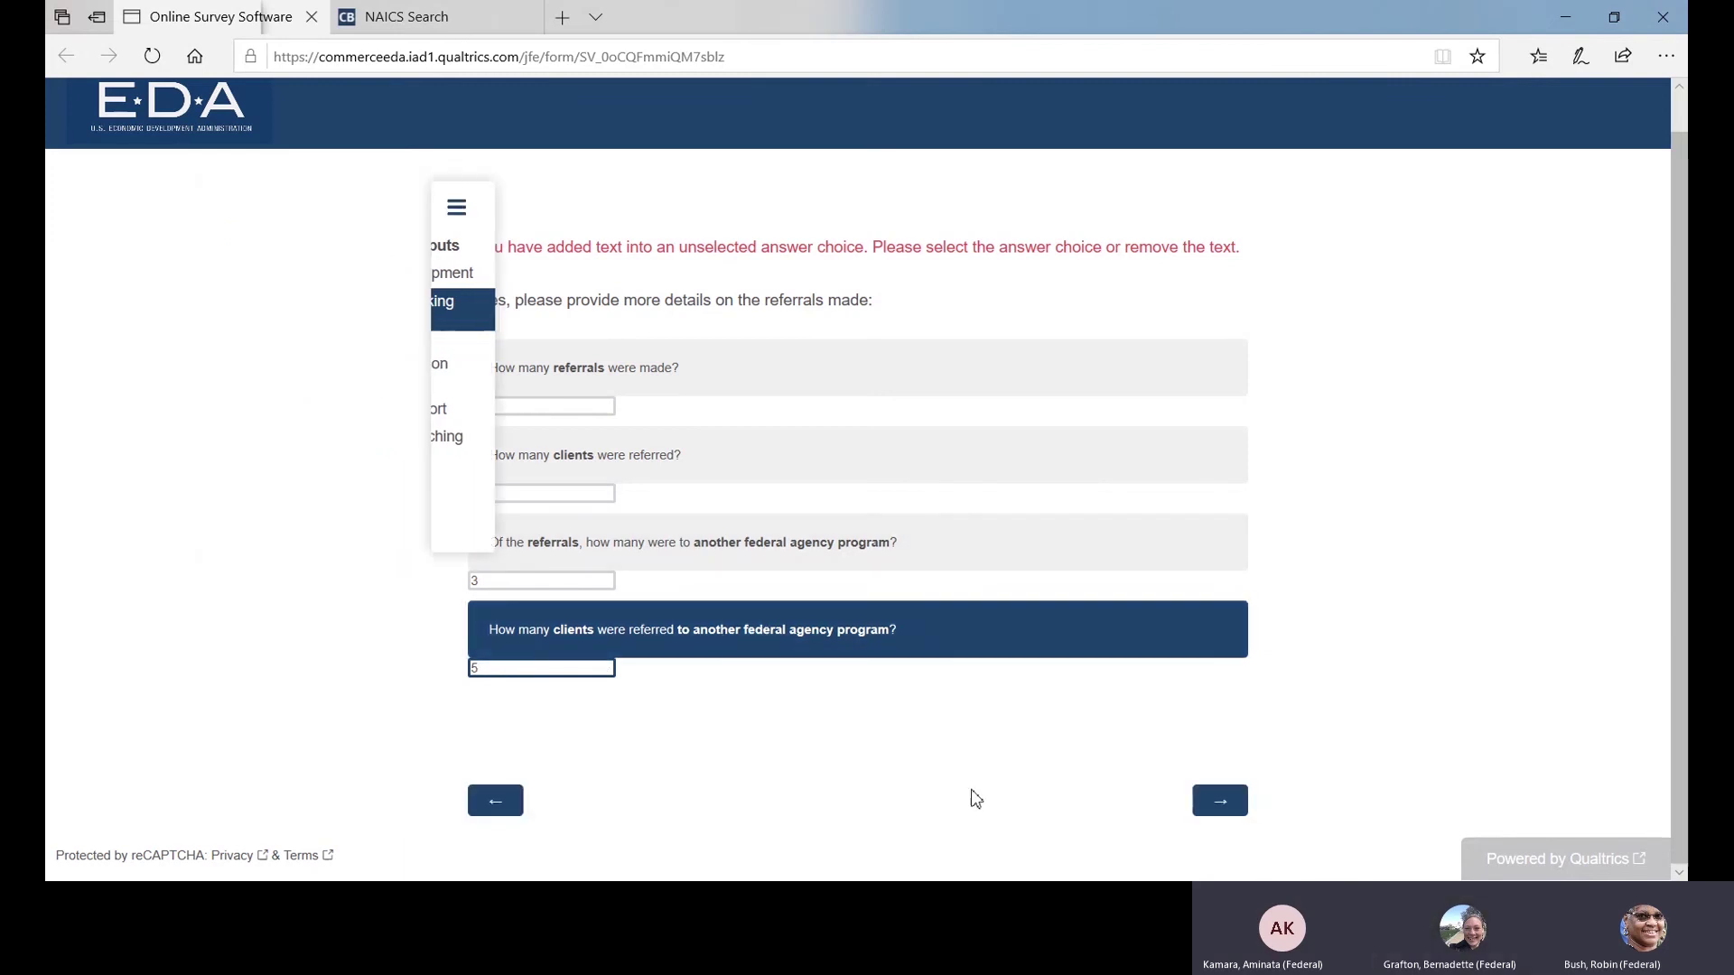
pyautogui.click(651, 401)
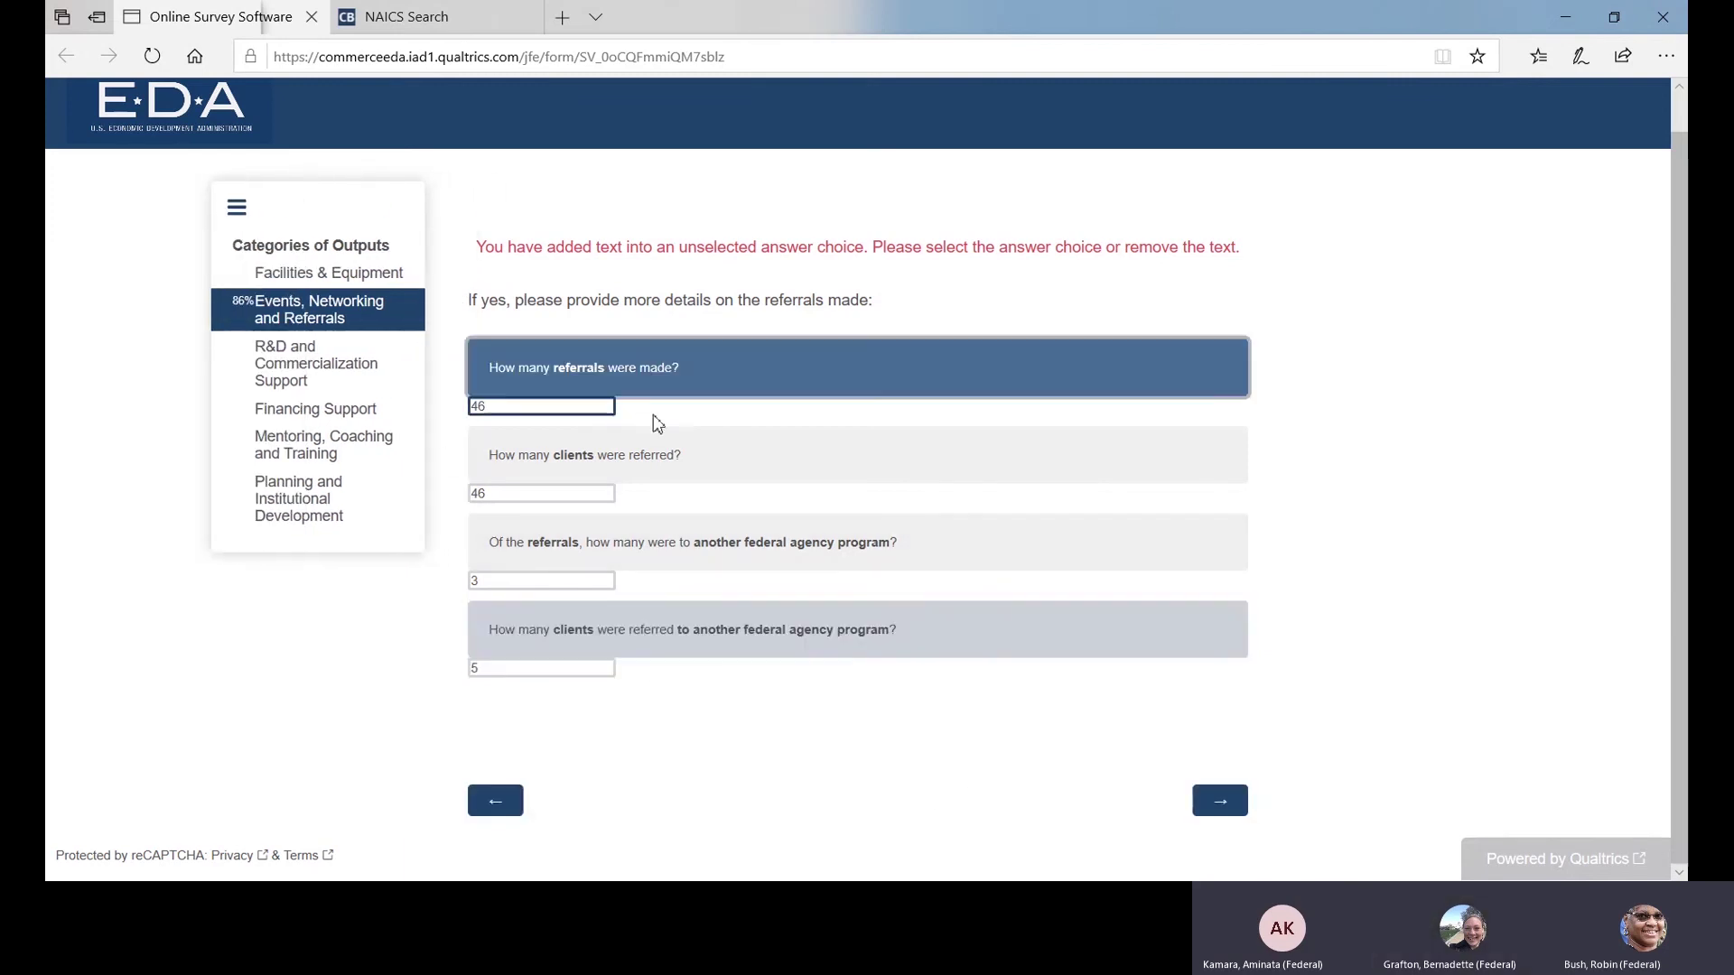
pyautogui.click(654, 483)
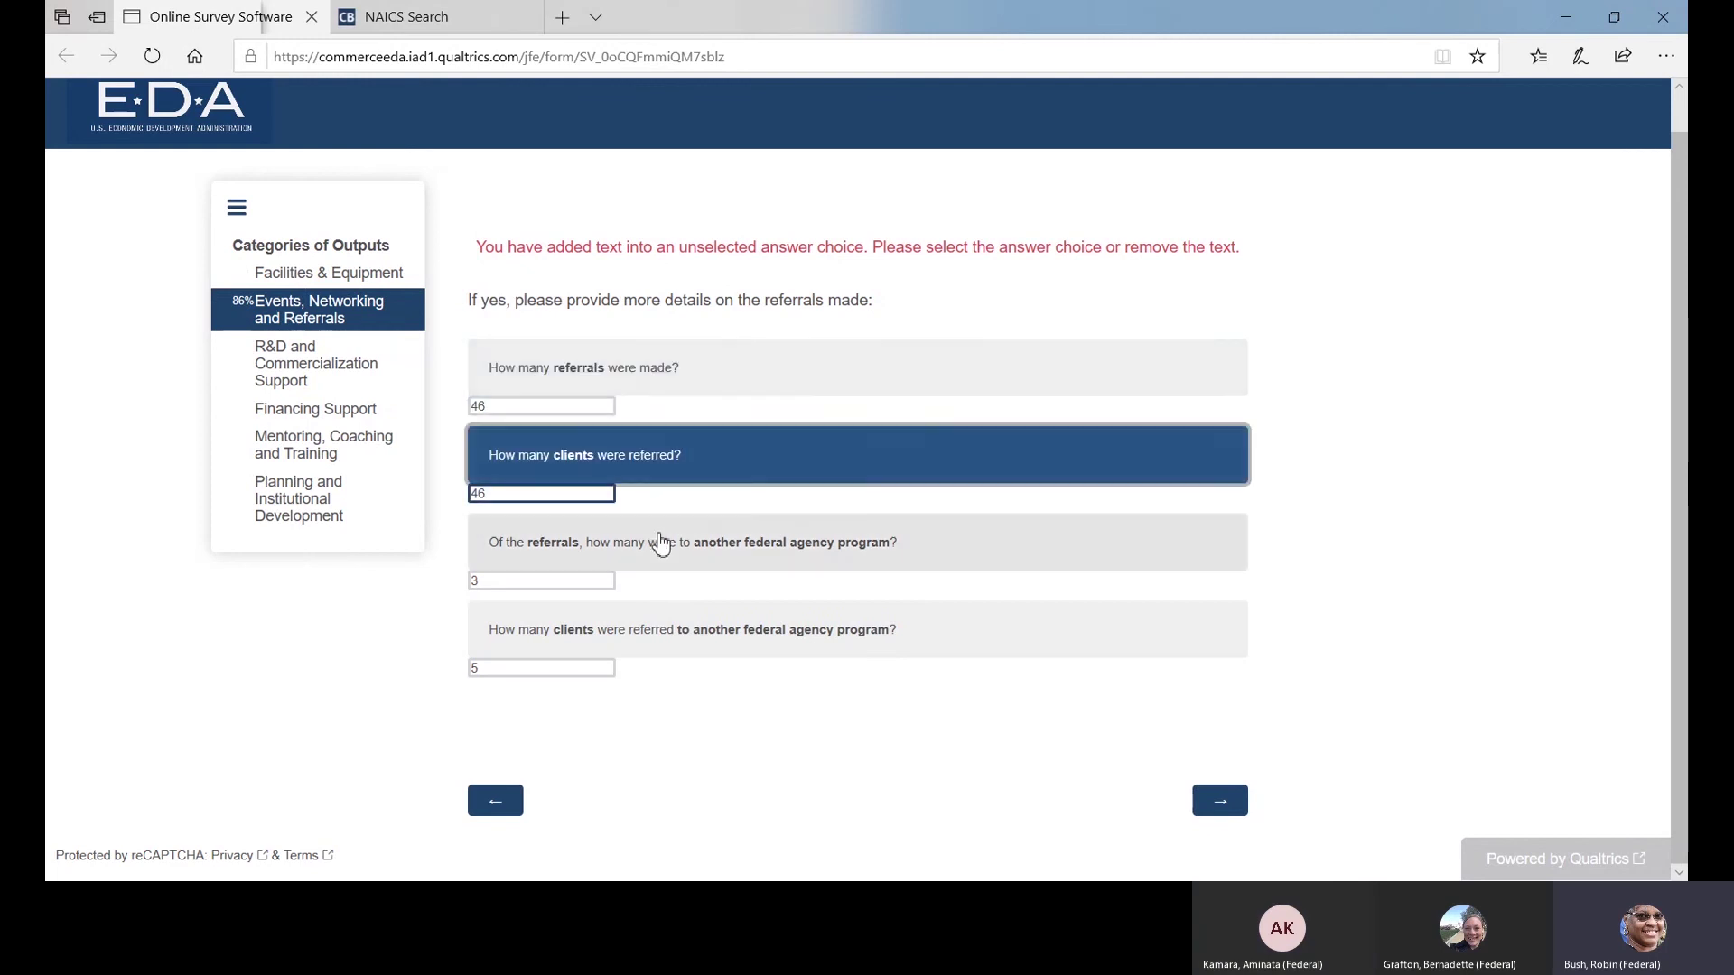
pyautogui.click(1220, 806)
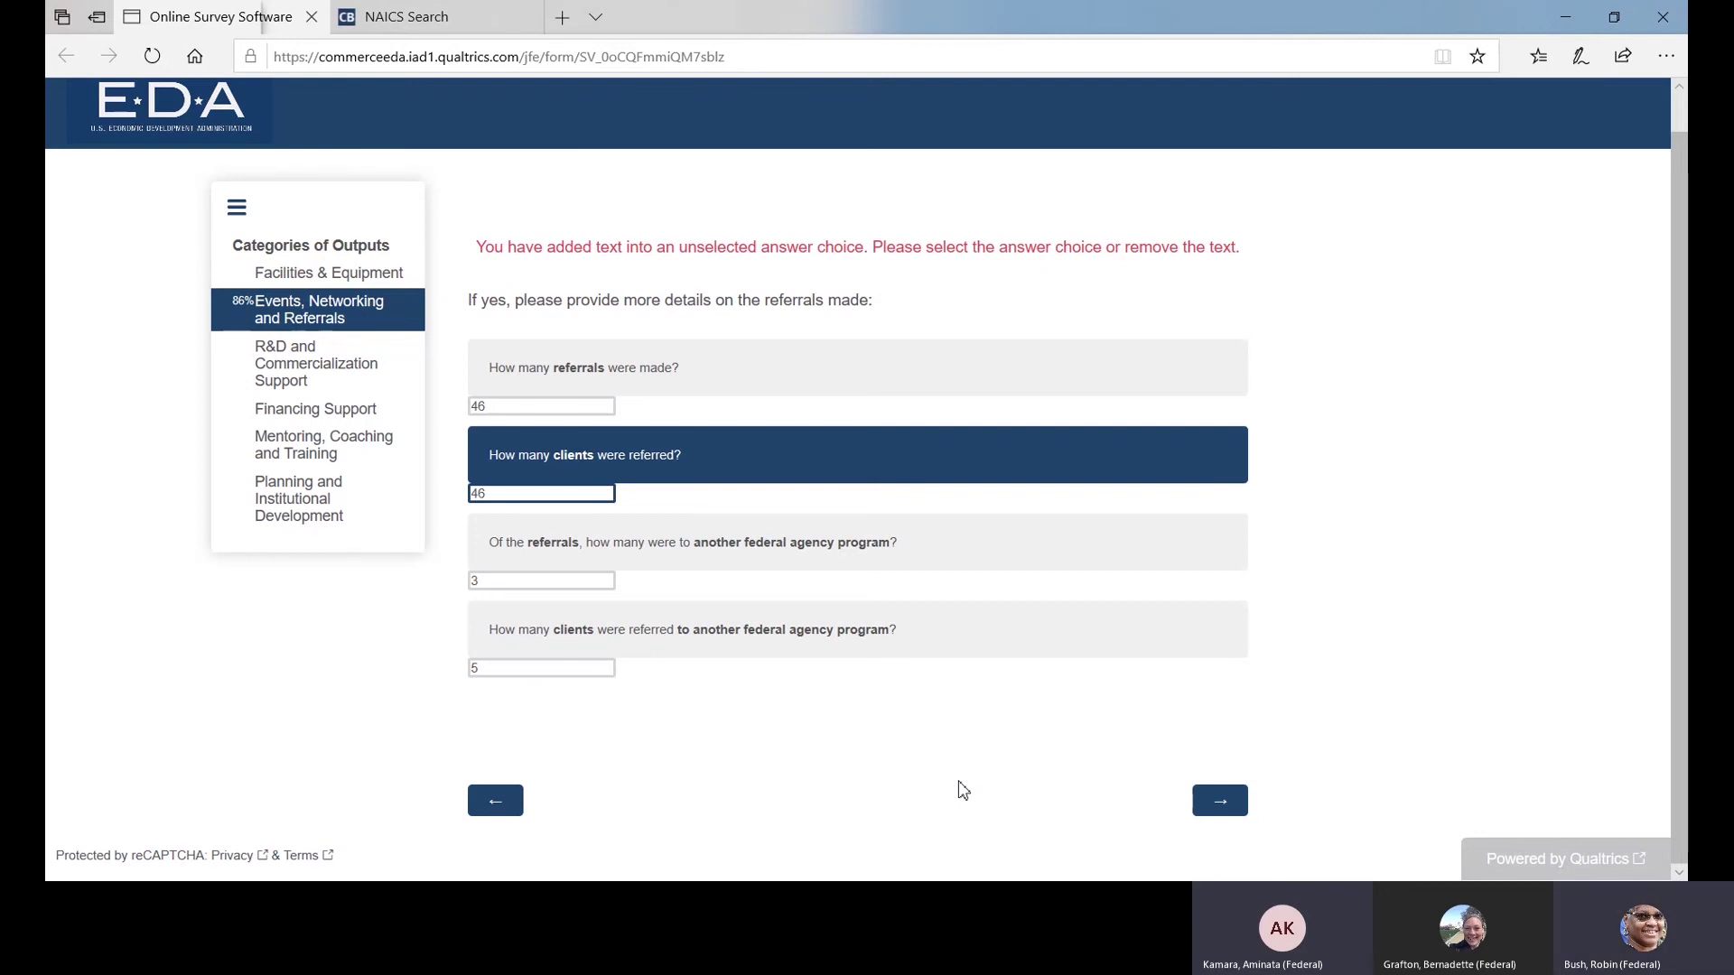
# Step: Clear the clients-referred, federal-agency and last referral values, keep 46 referrals made, and advance
pyautogui.doubleClick(508, 497)
pyautogui.press('BackSpace')
pyautogui.press('Tab')
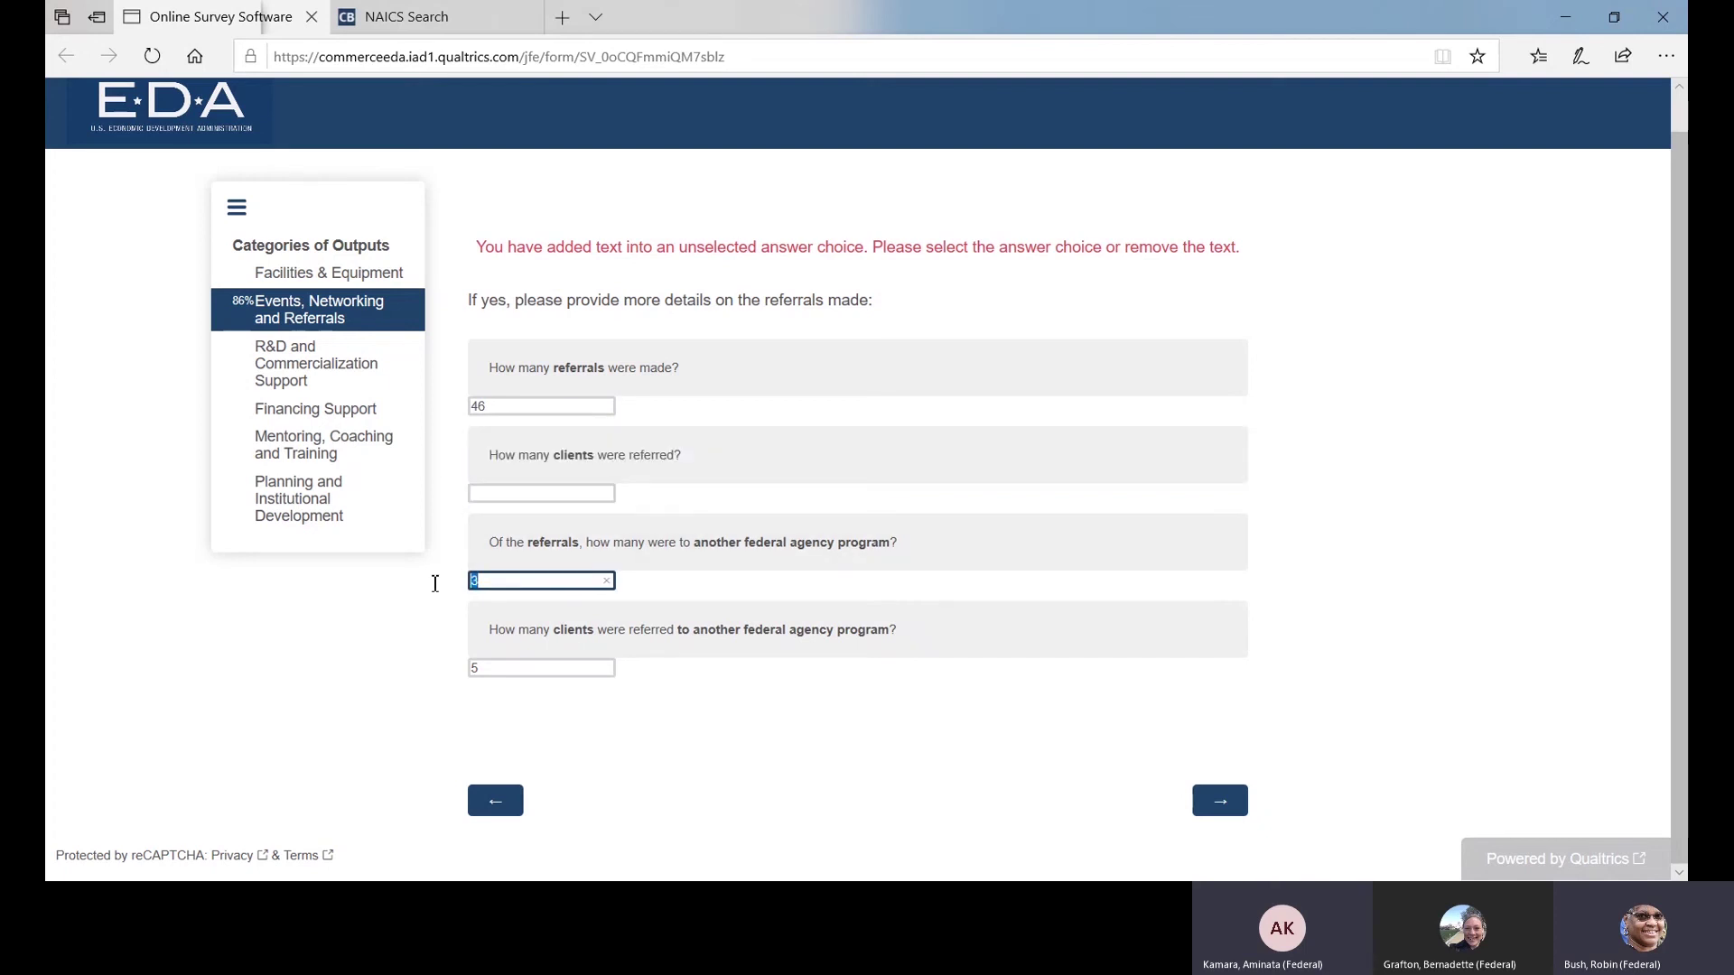
pyautogui.press('BackSpace')
pyautogui.press('Tab')
pyautogui.press('BackSpace')
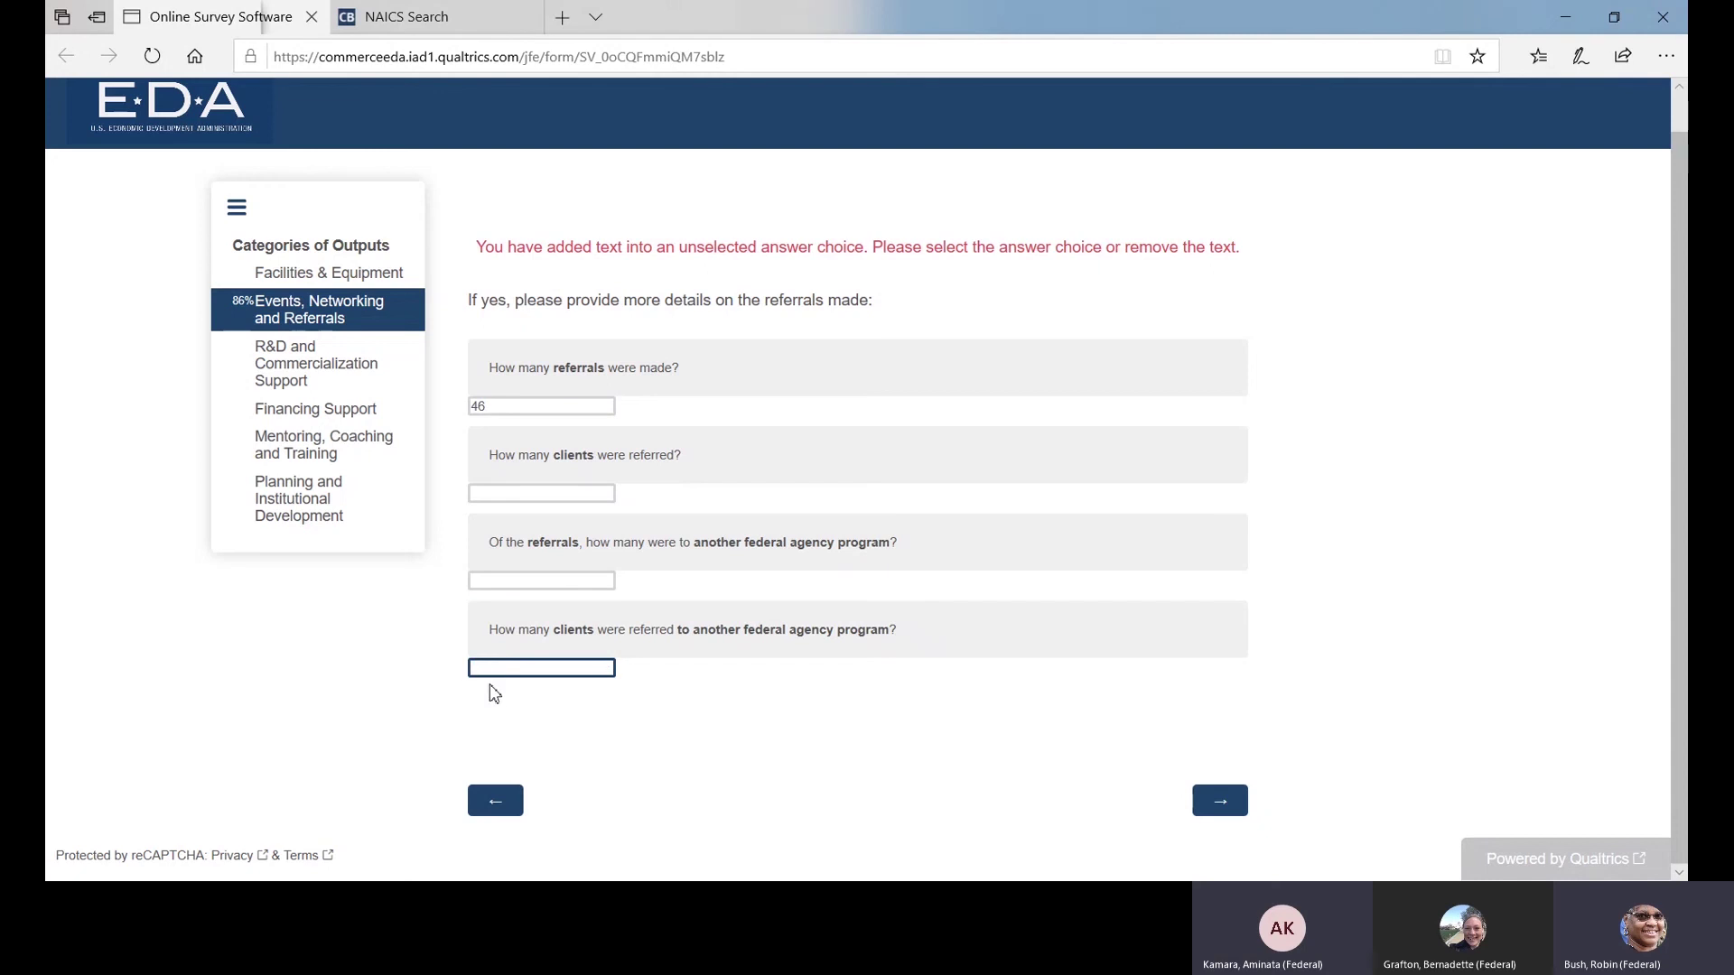
pyautogui.click(1233, 817)
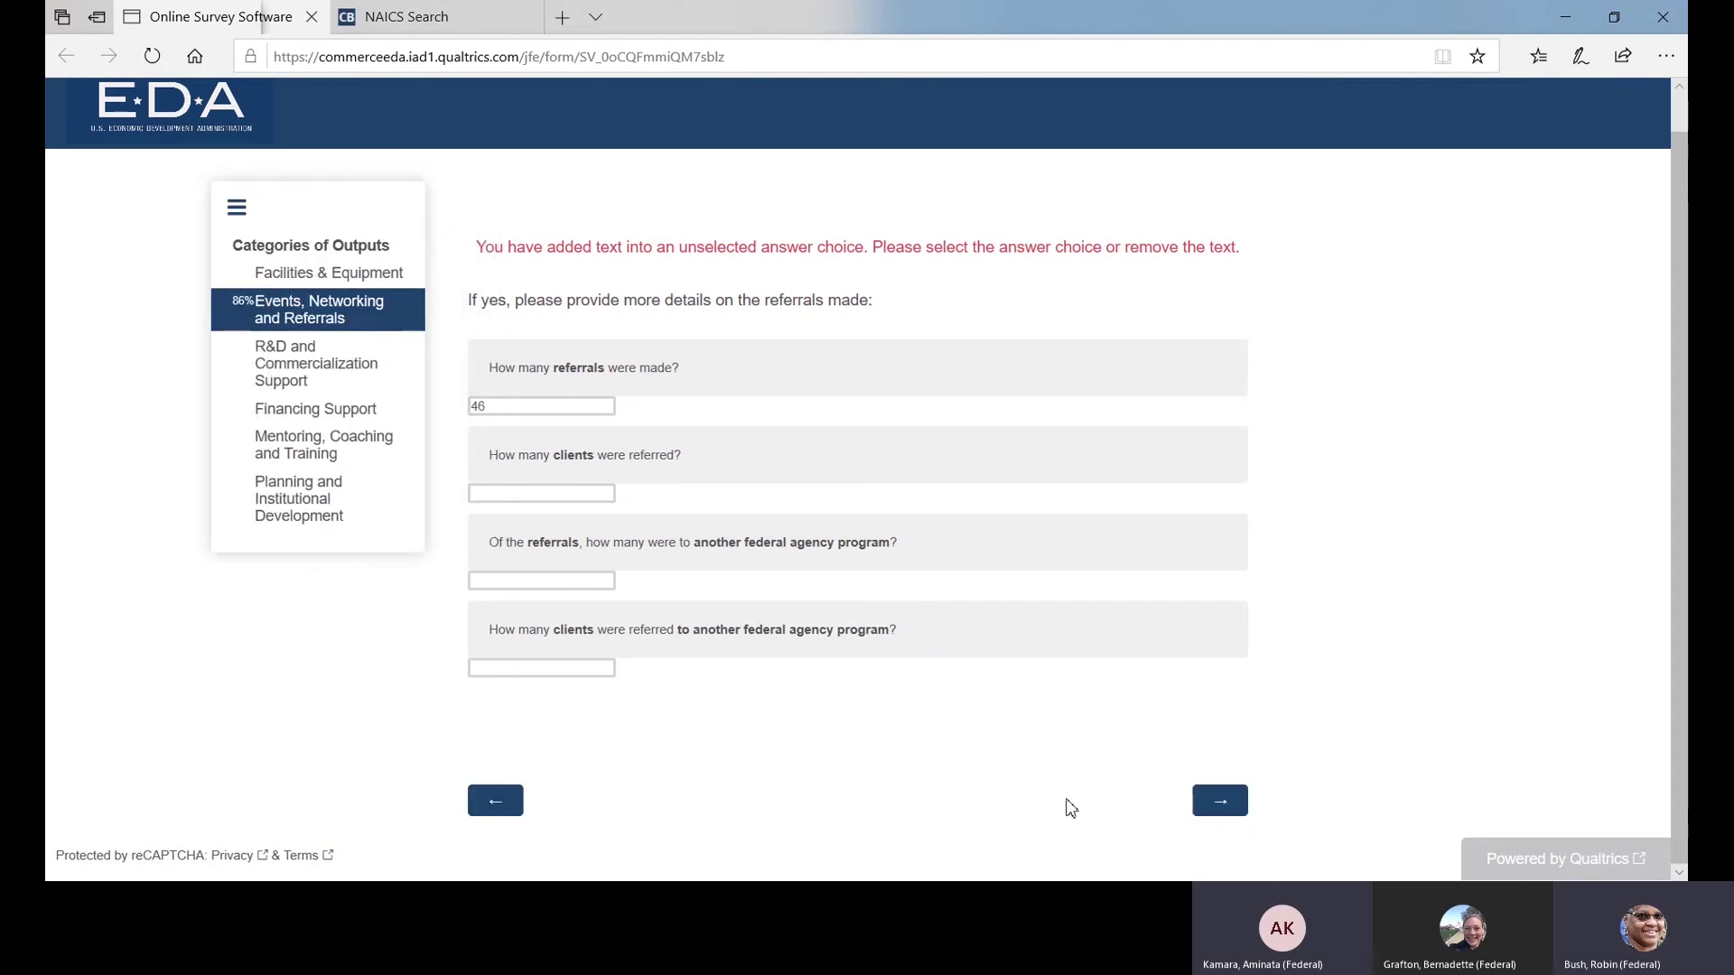
pyautogui.click(503, 377)
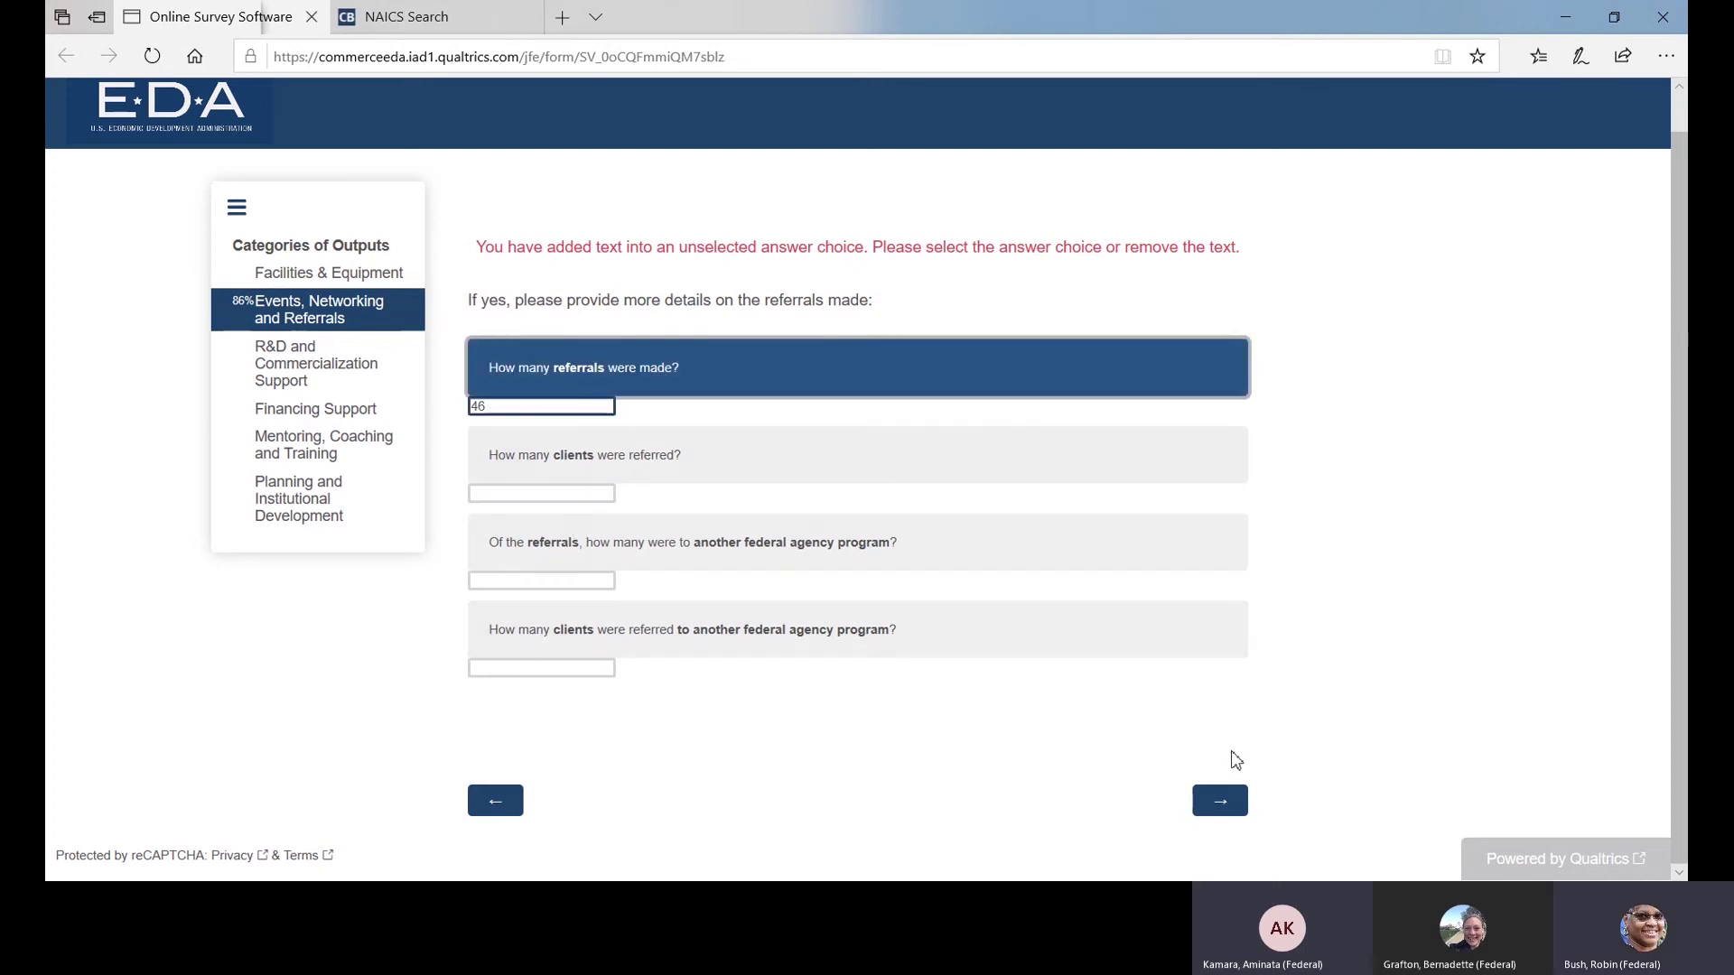
pyautogui.click(1220, 801)
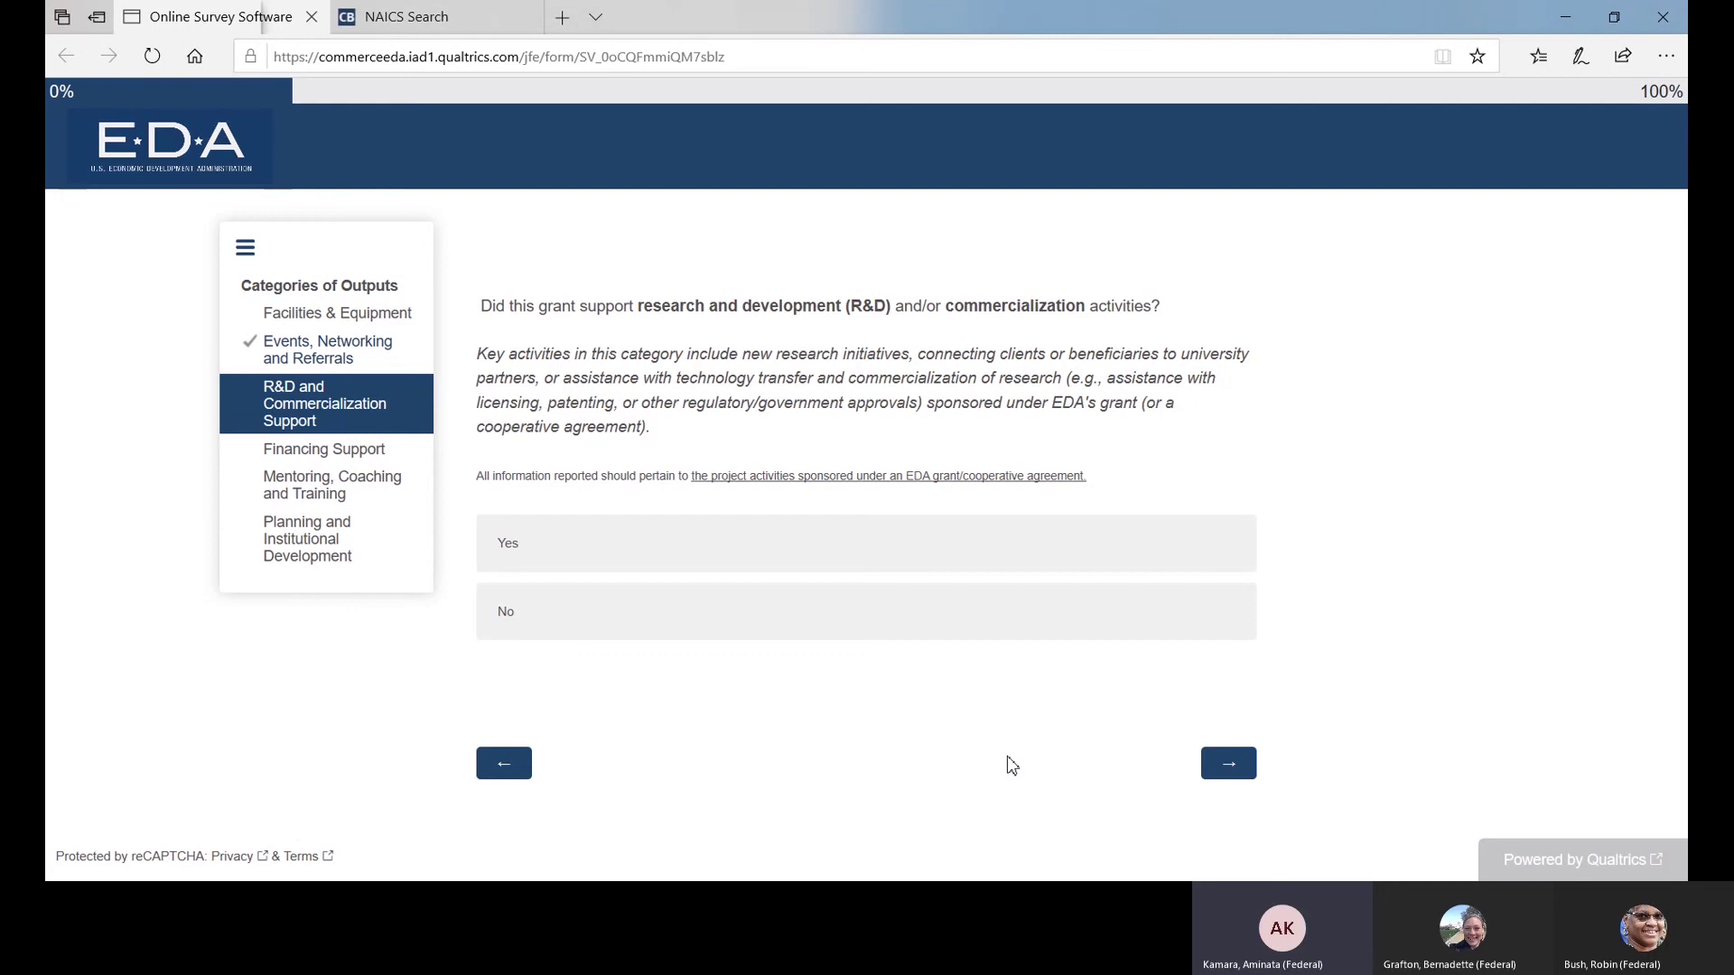
# Step: Answer Yes to R&D support and enter 40 clients assisted with commercialization or licensing
pyautogui.click(600, 551)
pyautogui.click(1225, 766)
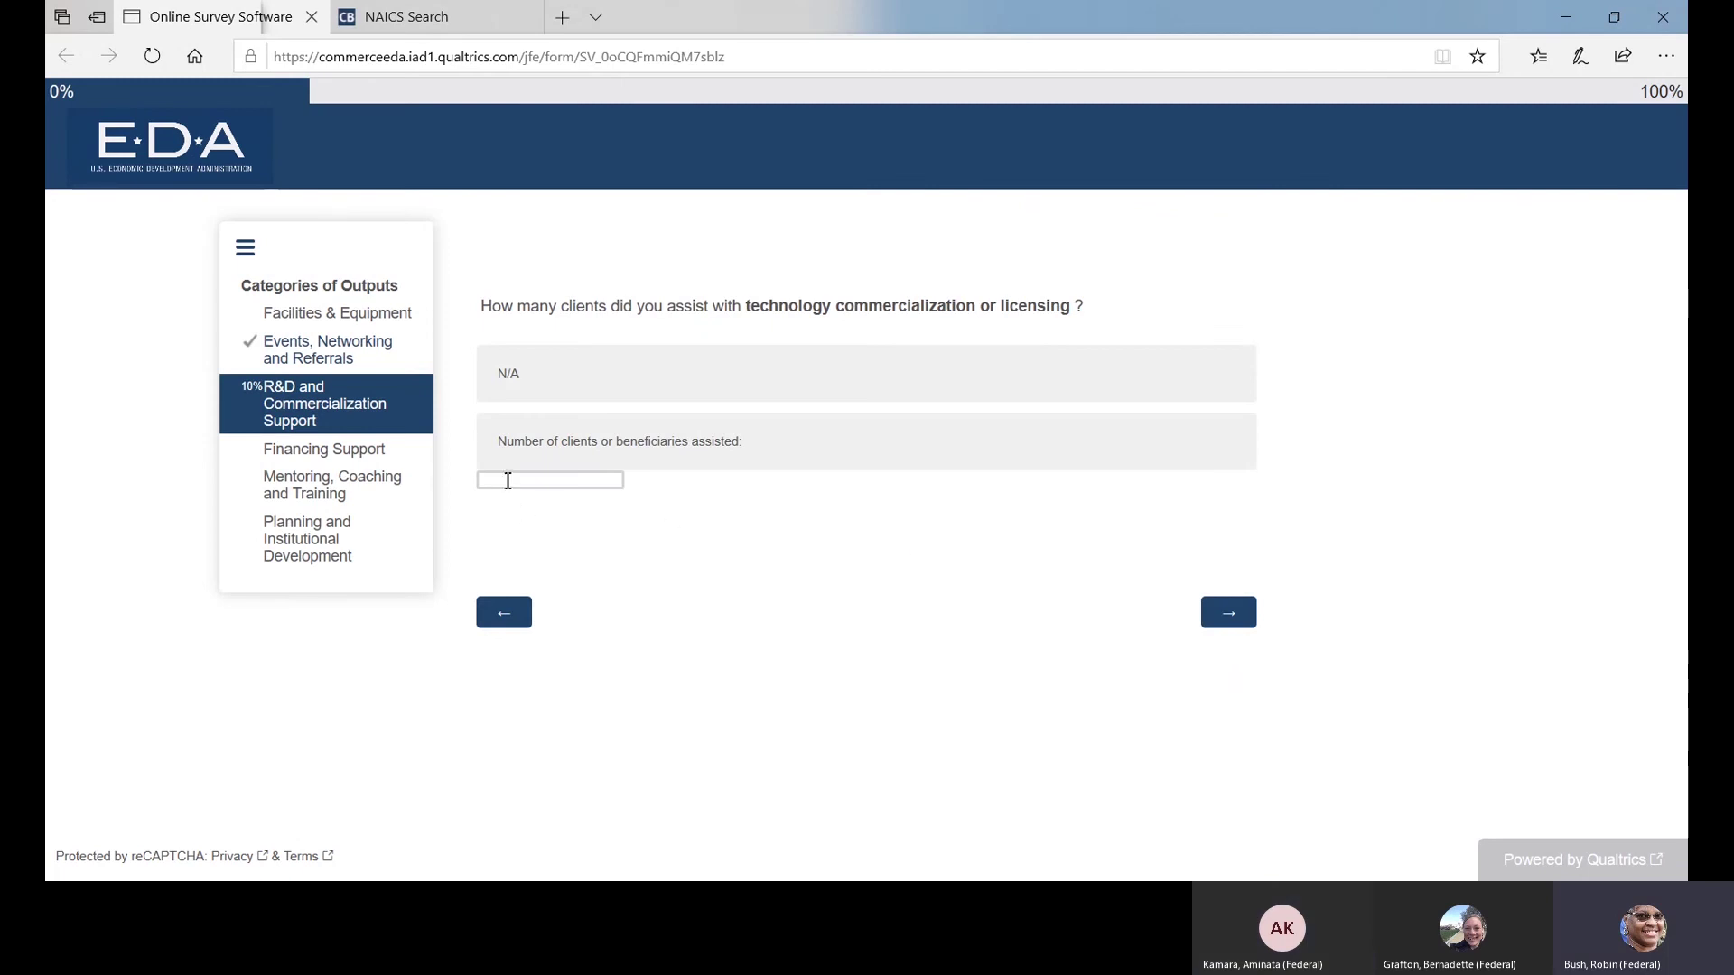
pyautogui.click(508, 481)
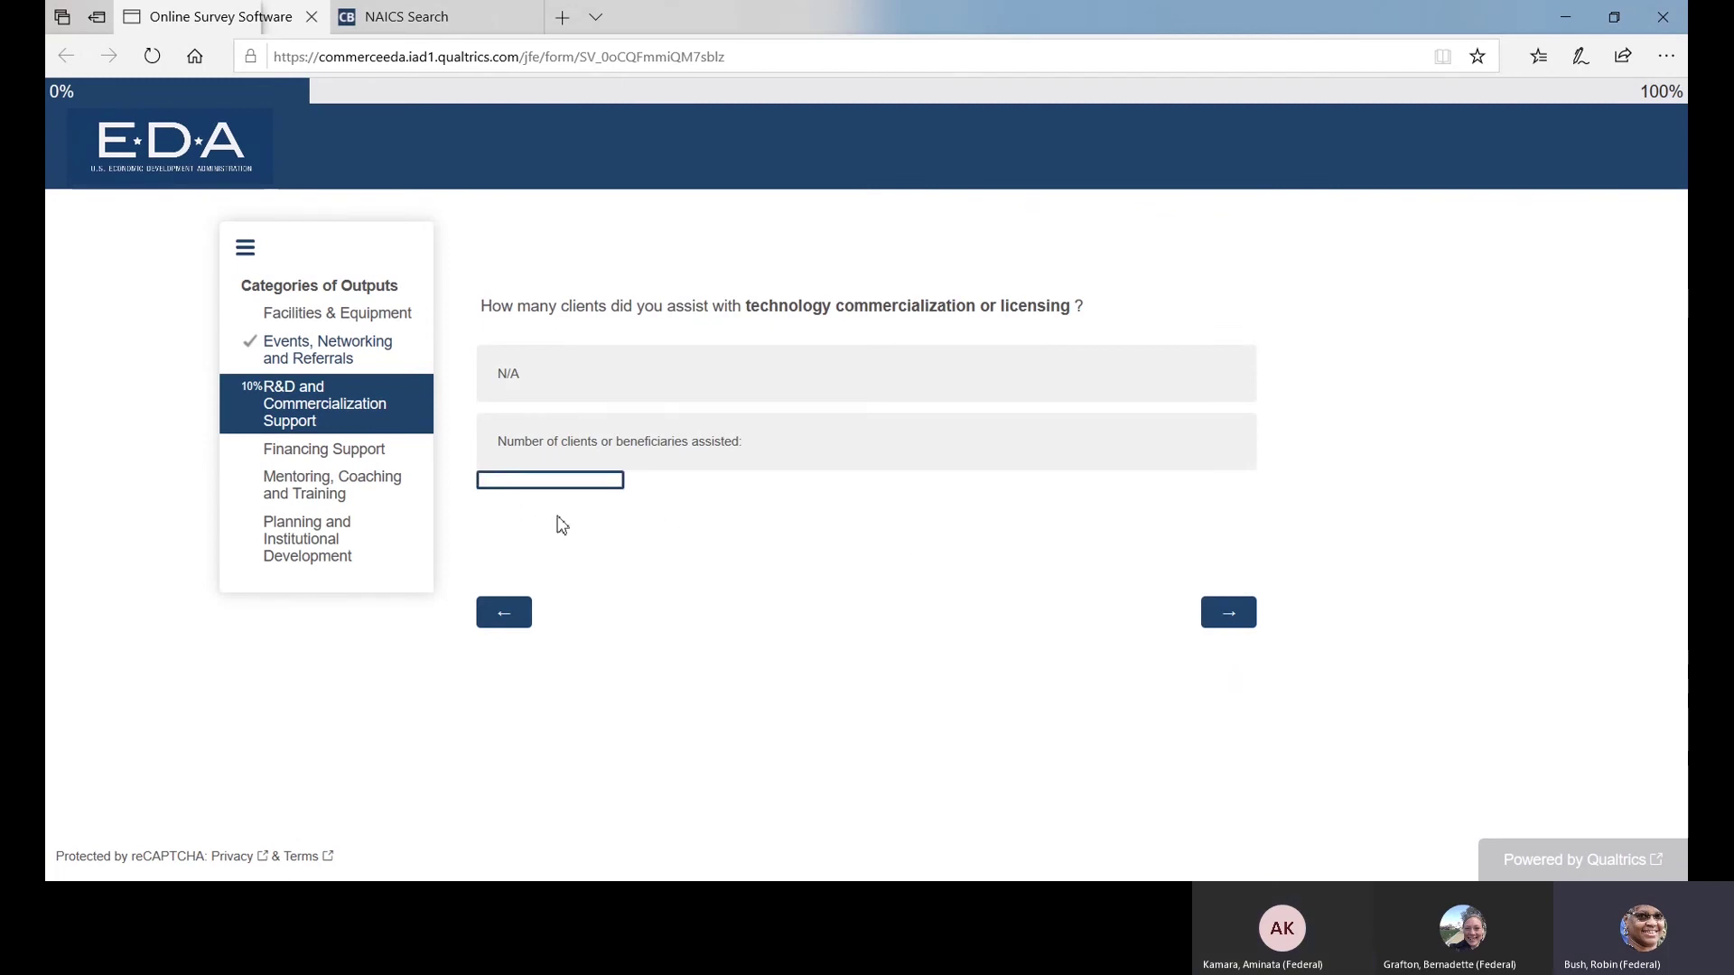
pyautogui.write('40')
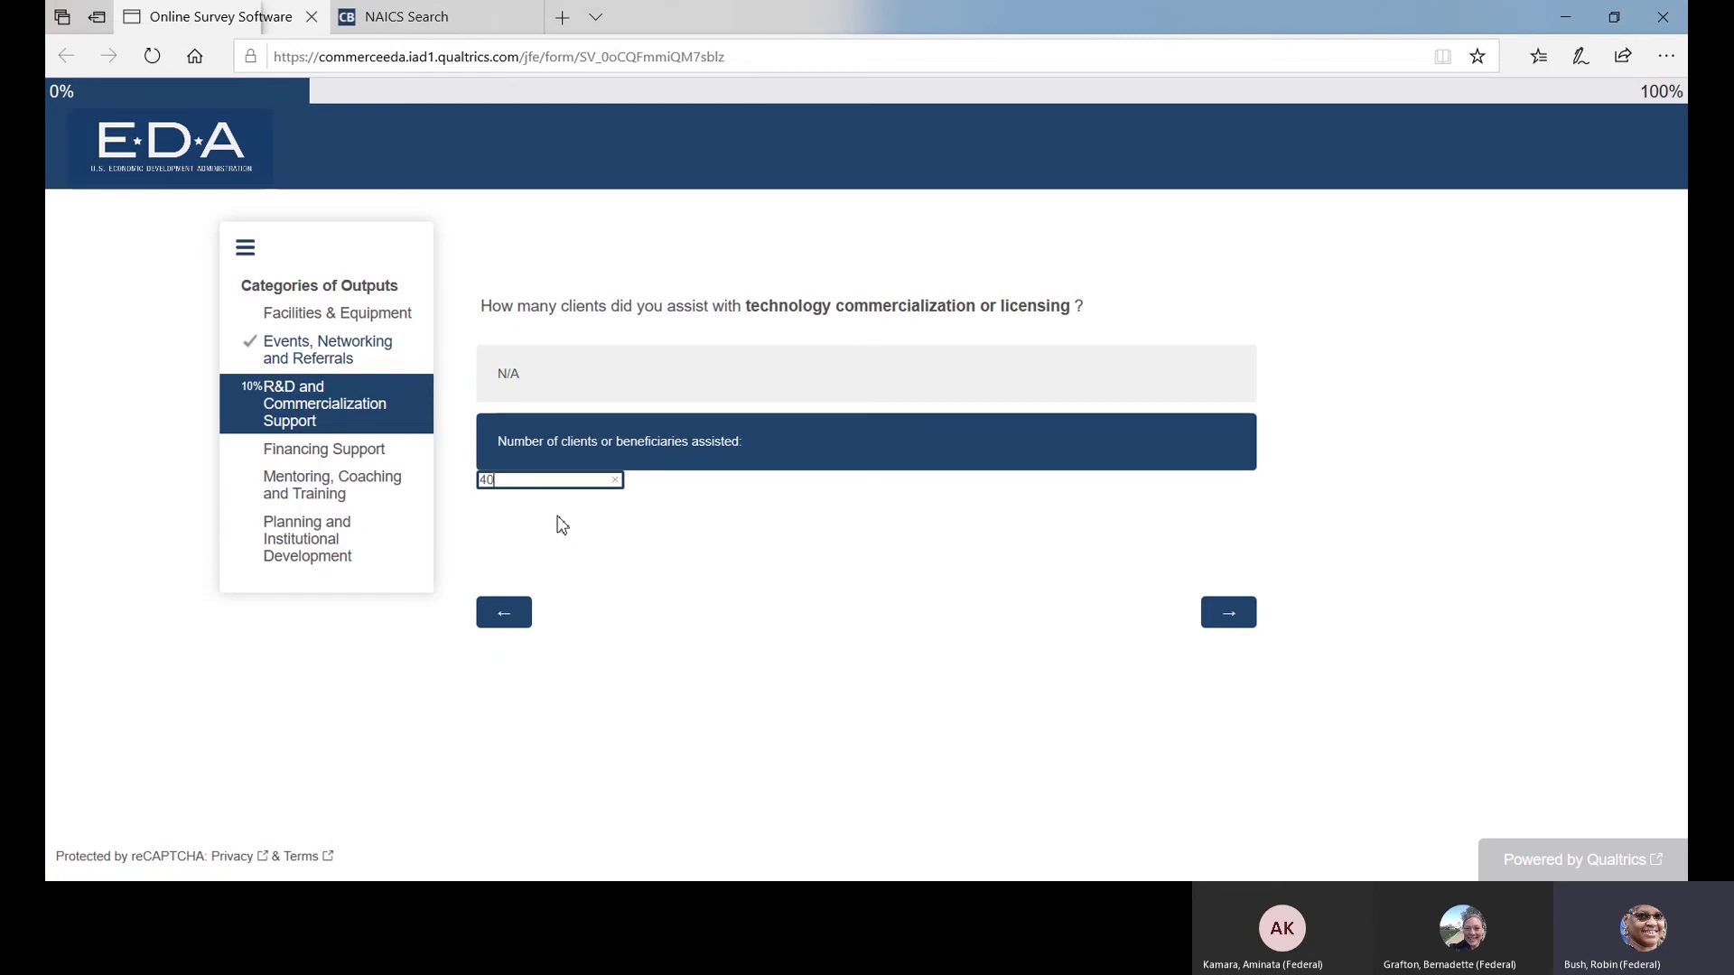
pyautogui.click(1226, 614)
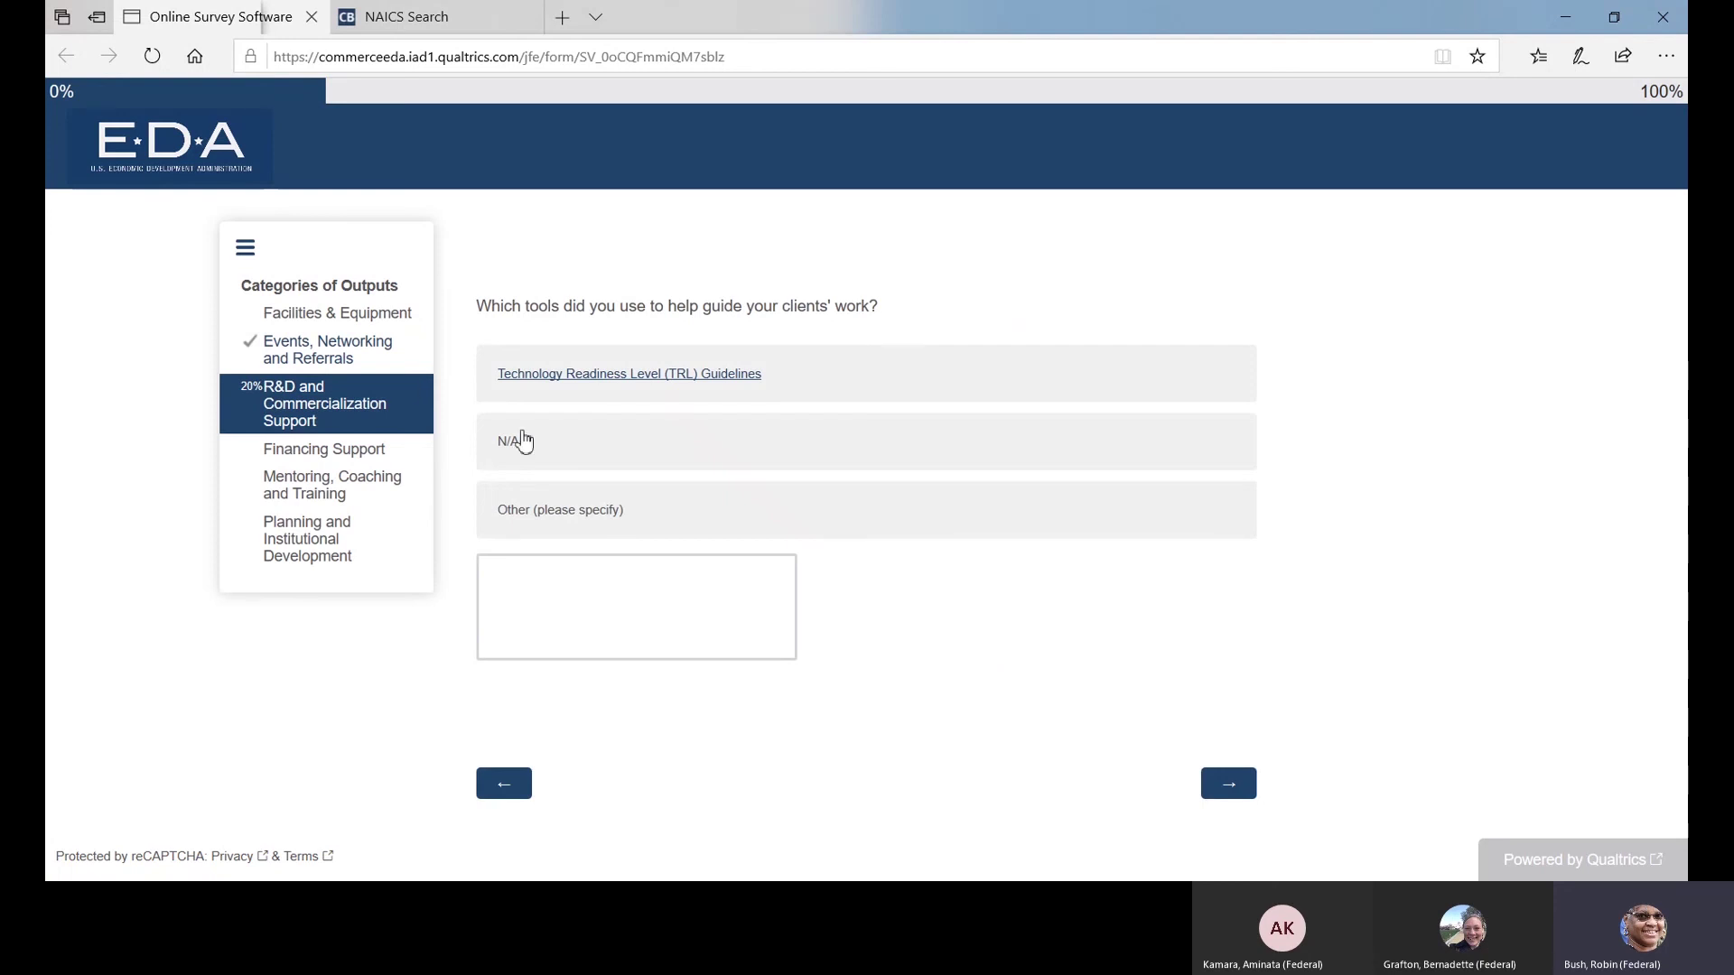
# Step: Open the downloaded TRL Guidelines file and answer N/A to the guidance-tools question
pyautogui.click(631, 383)
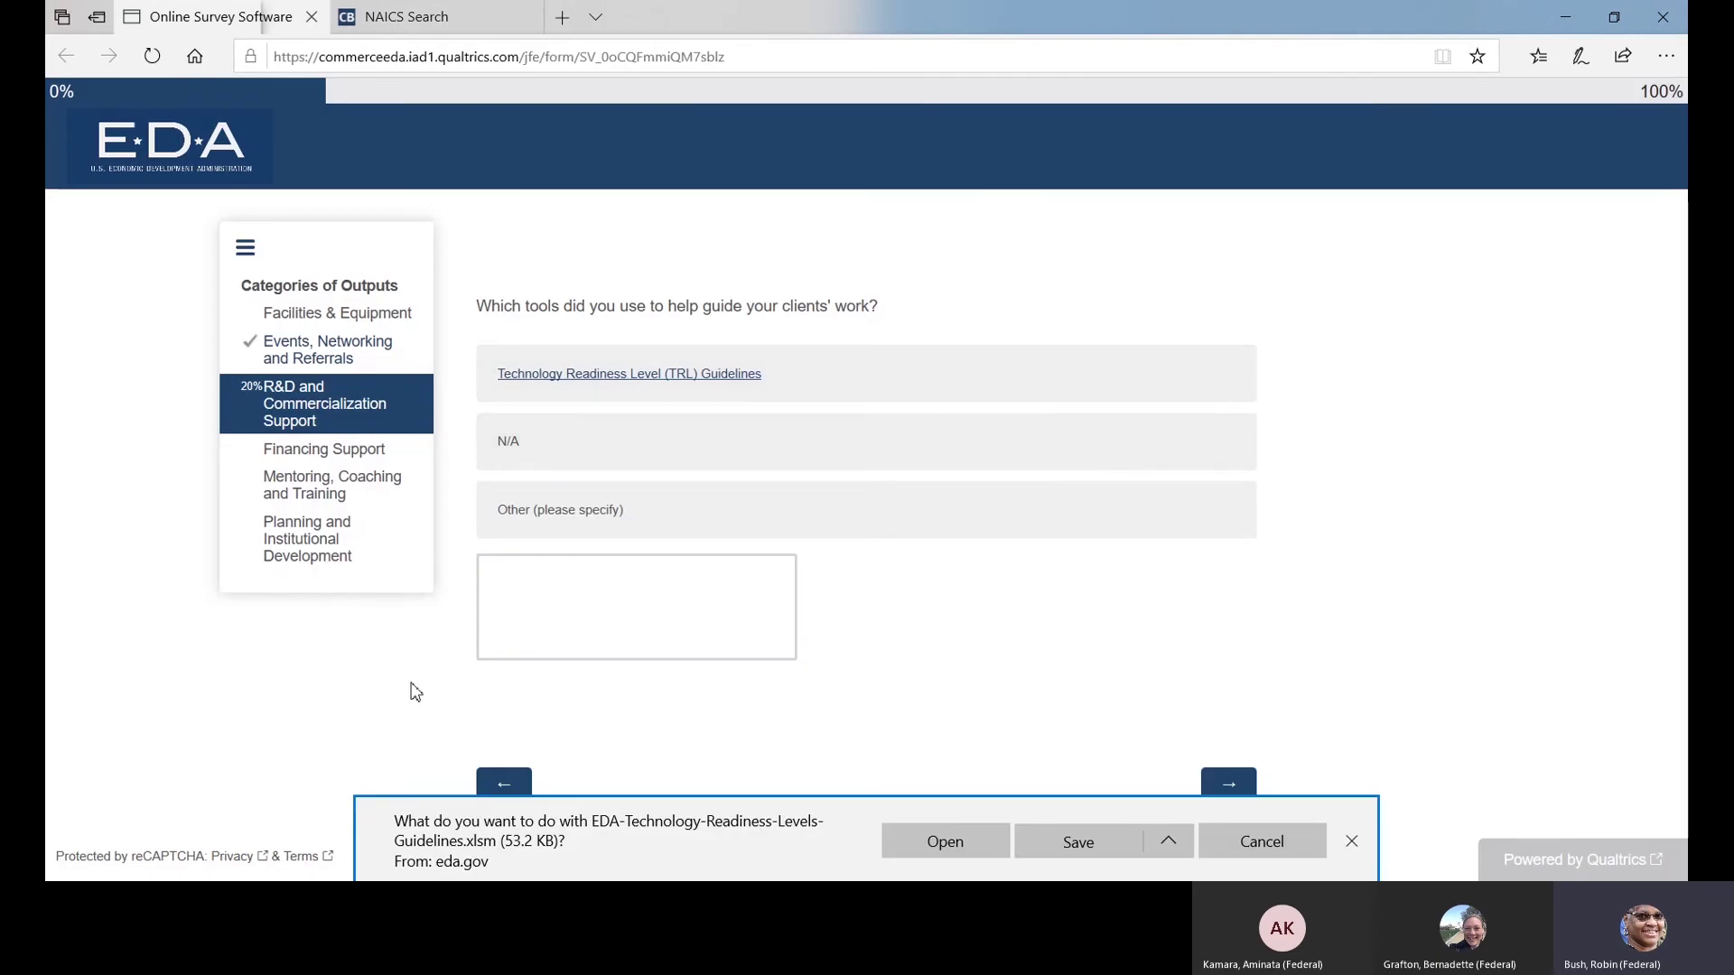
pyautogui.click(948, 842)
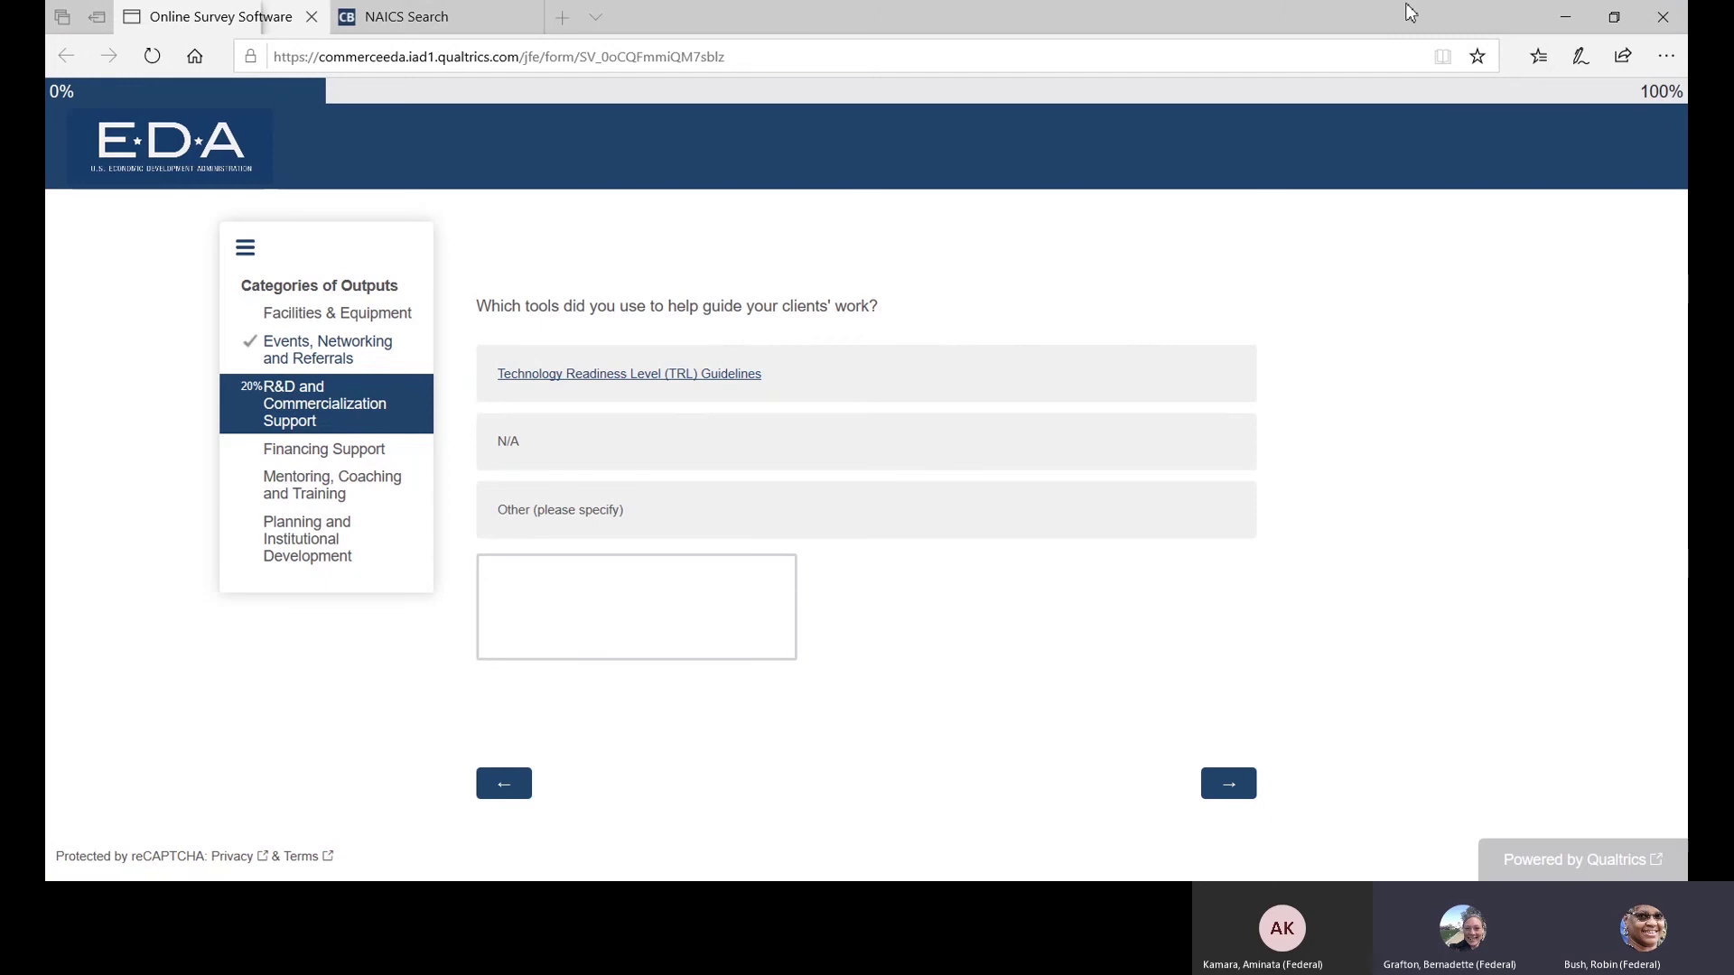
pyautogui.click(523, 460)
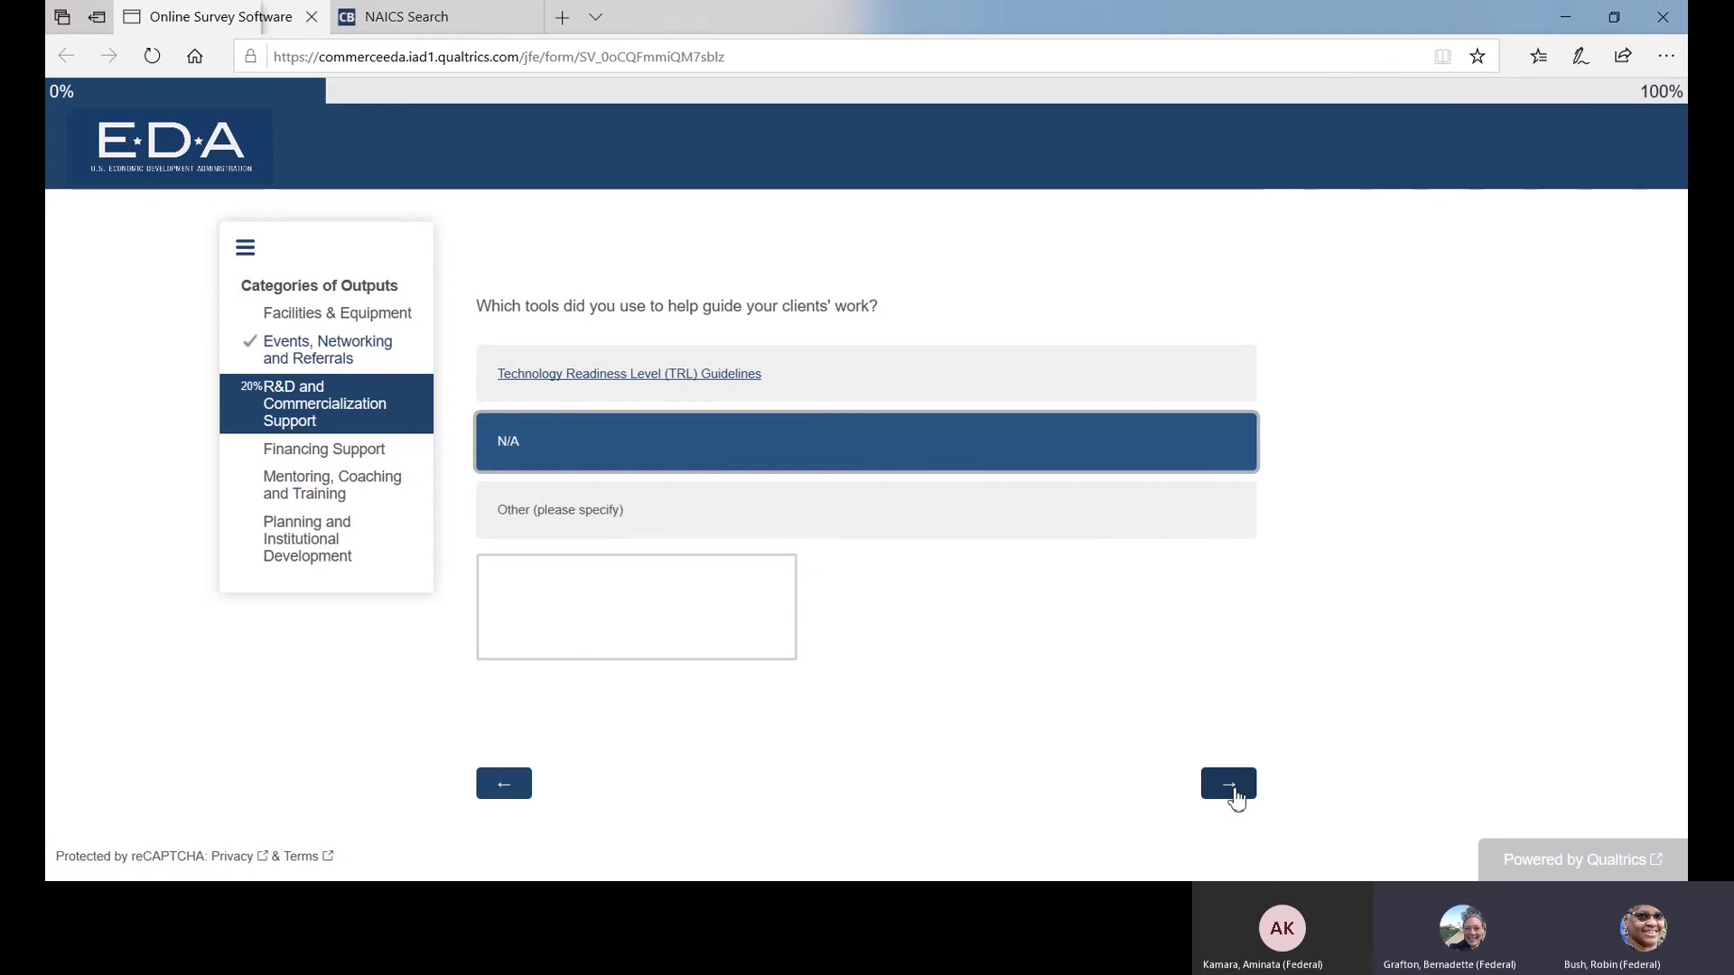
pyautogui.click(1231, 785)
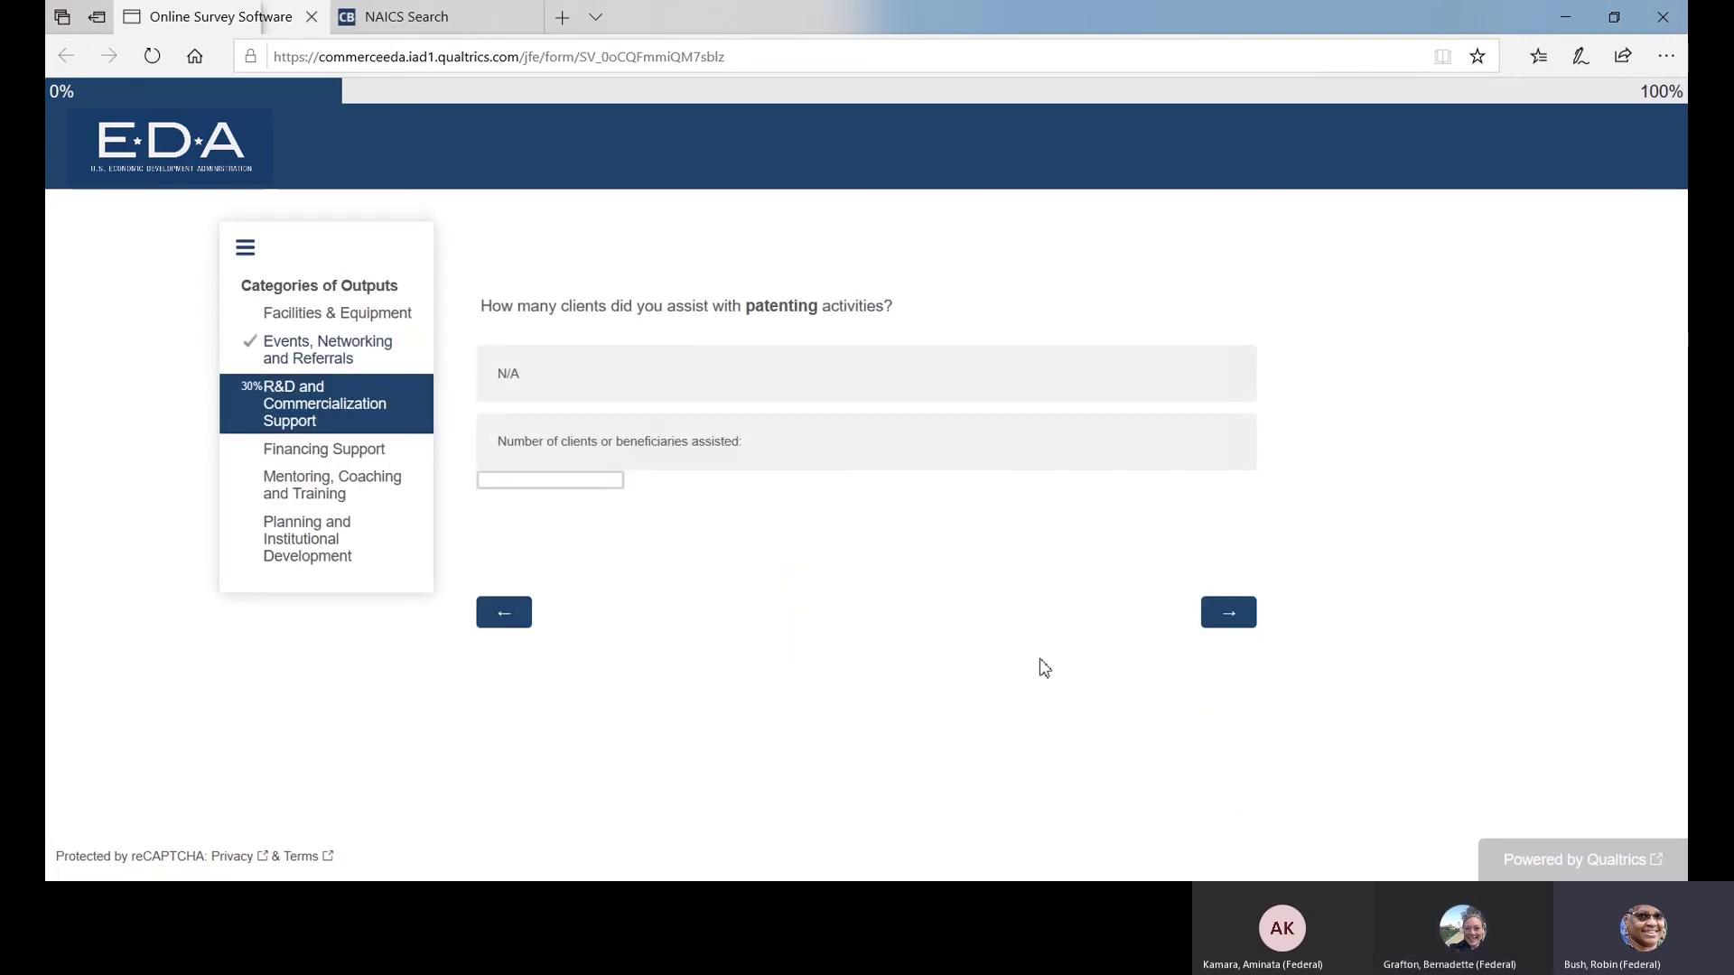
# Step: Mark the patenting, collaborative agreements and IP strategy questions N/A across two pages
pyautogui.click(554, 388)
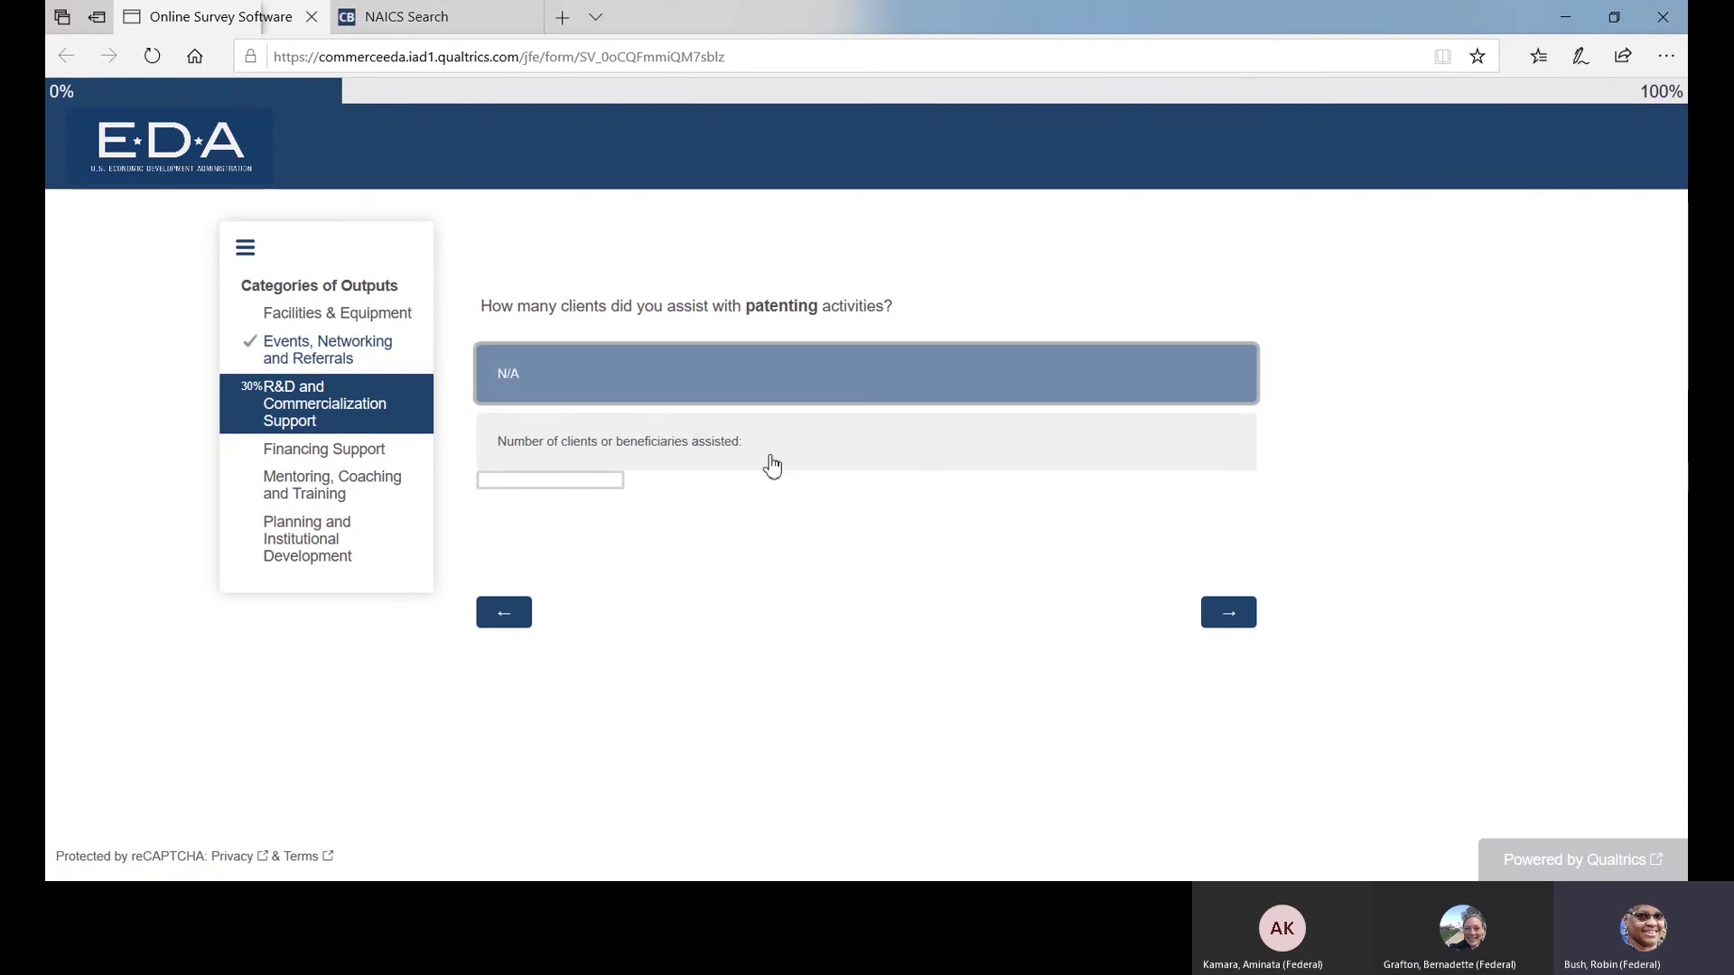
pyautogui.click(1228, 617)
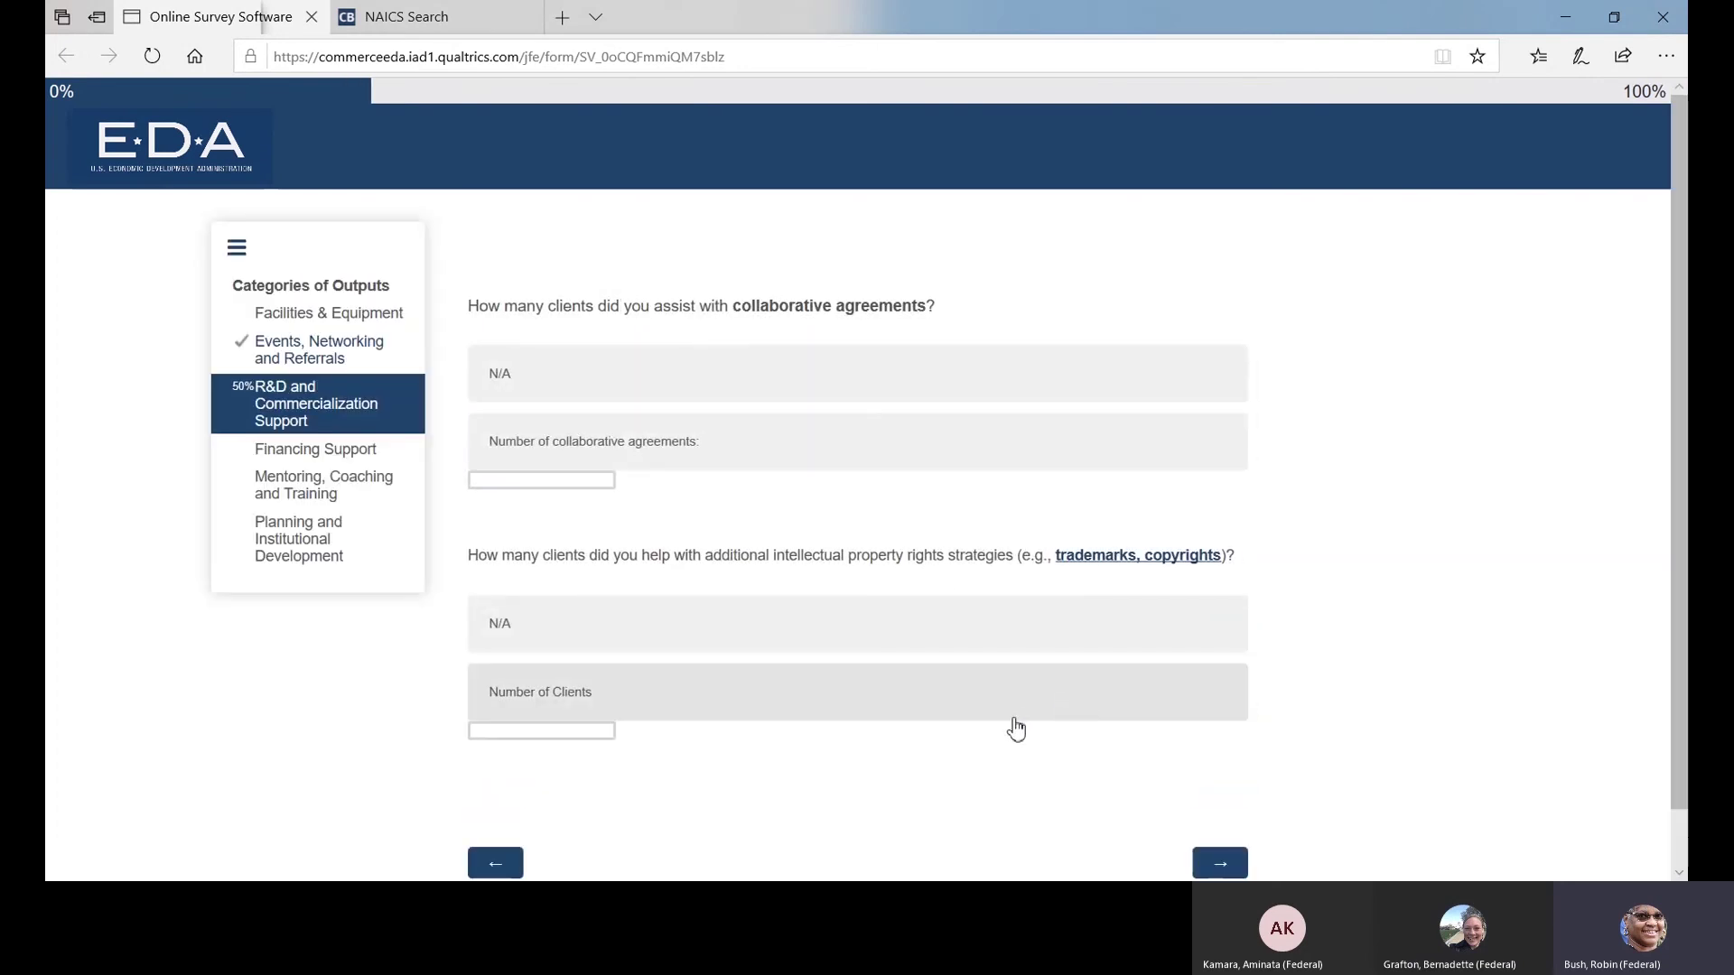
pyautogui.click(701, 376)
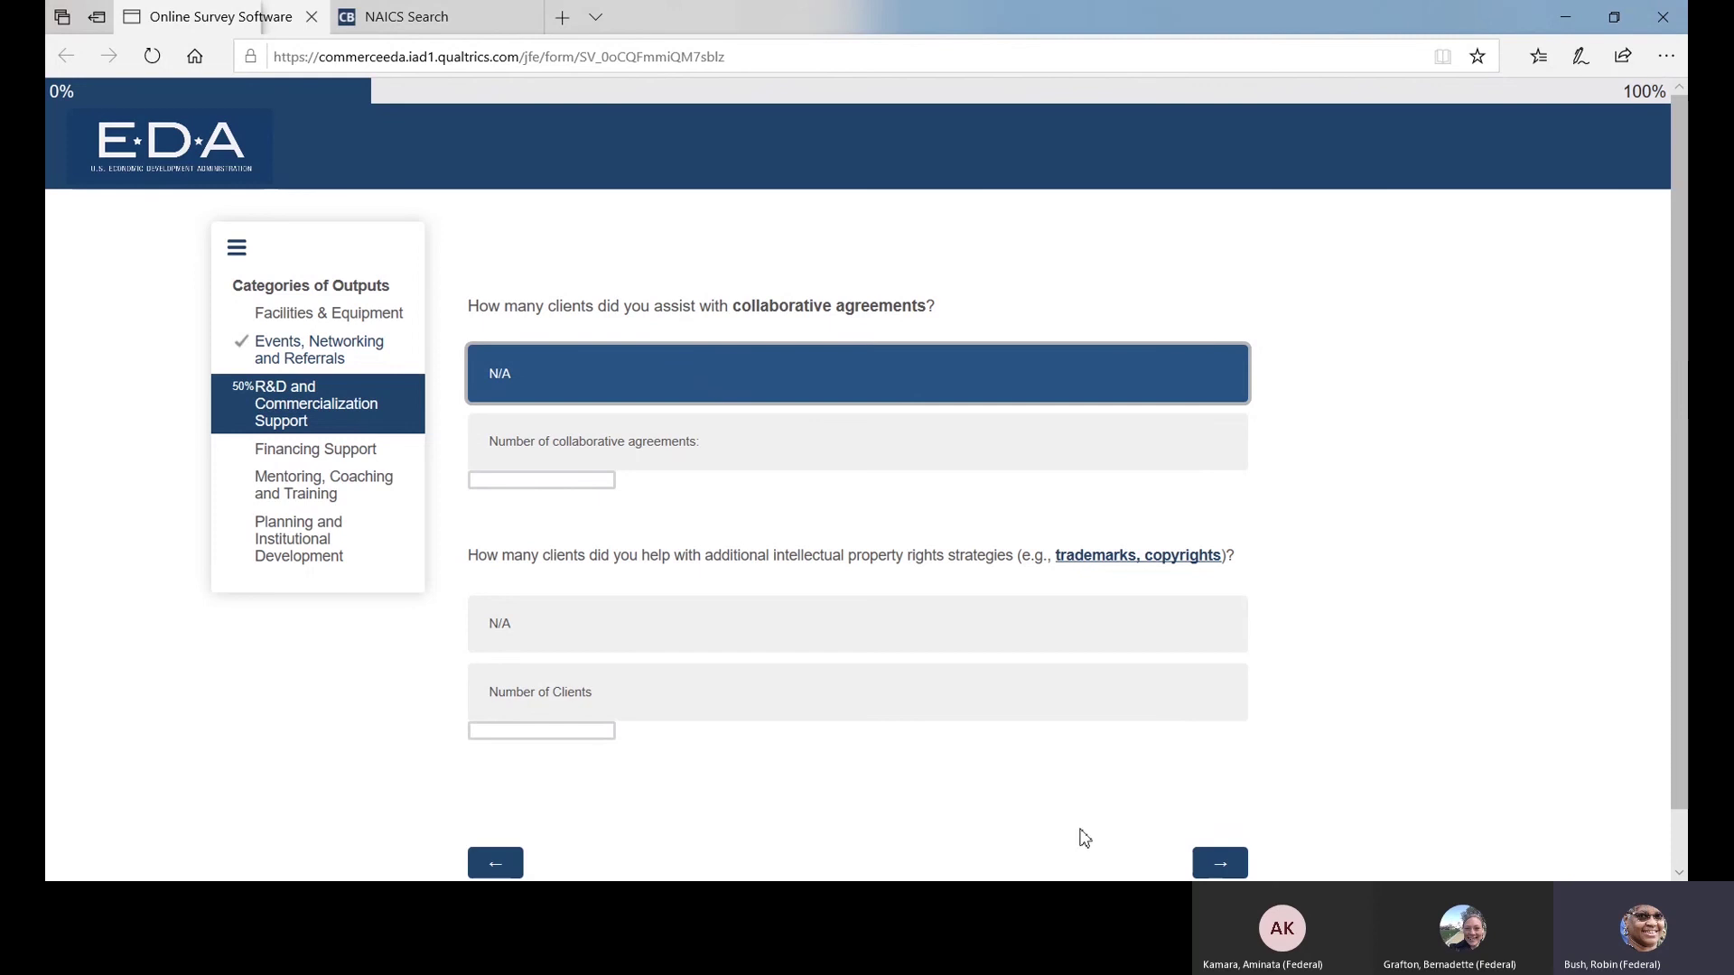
pyautogui.click(820, 644)
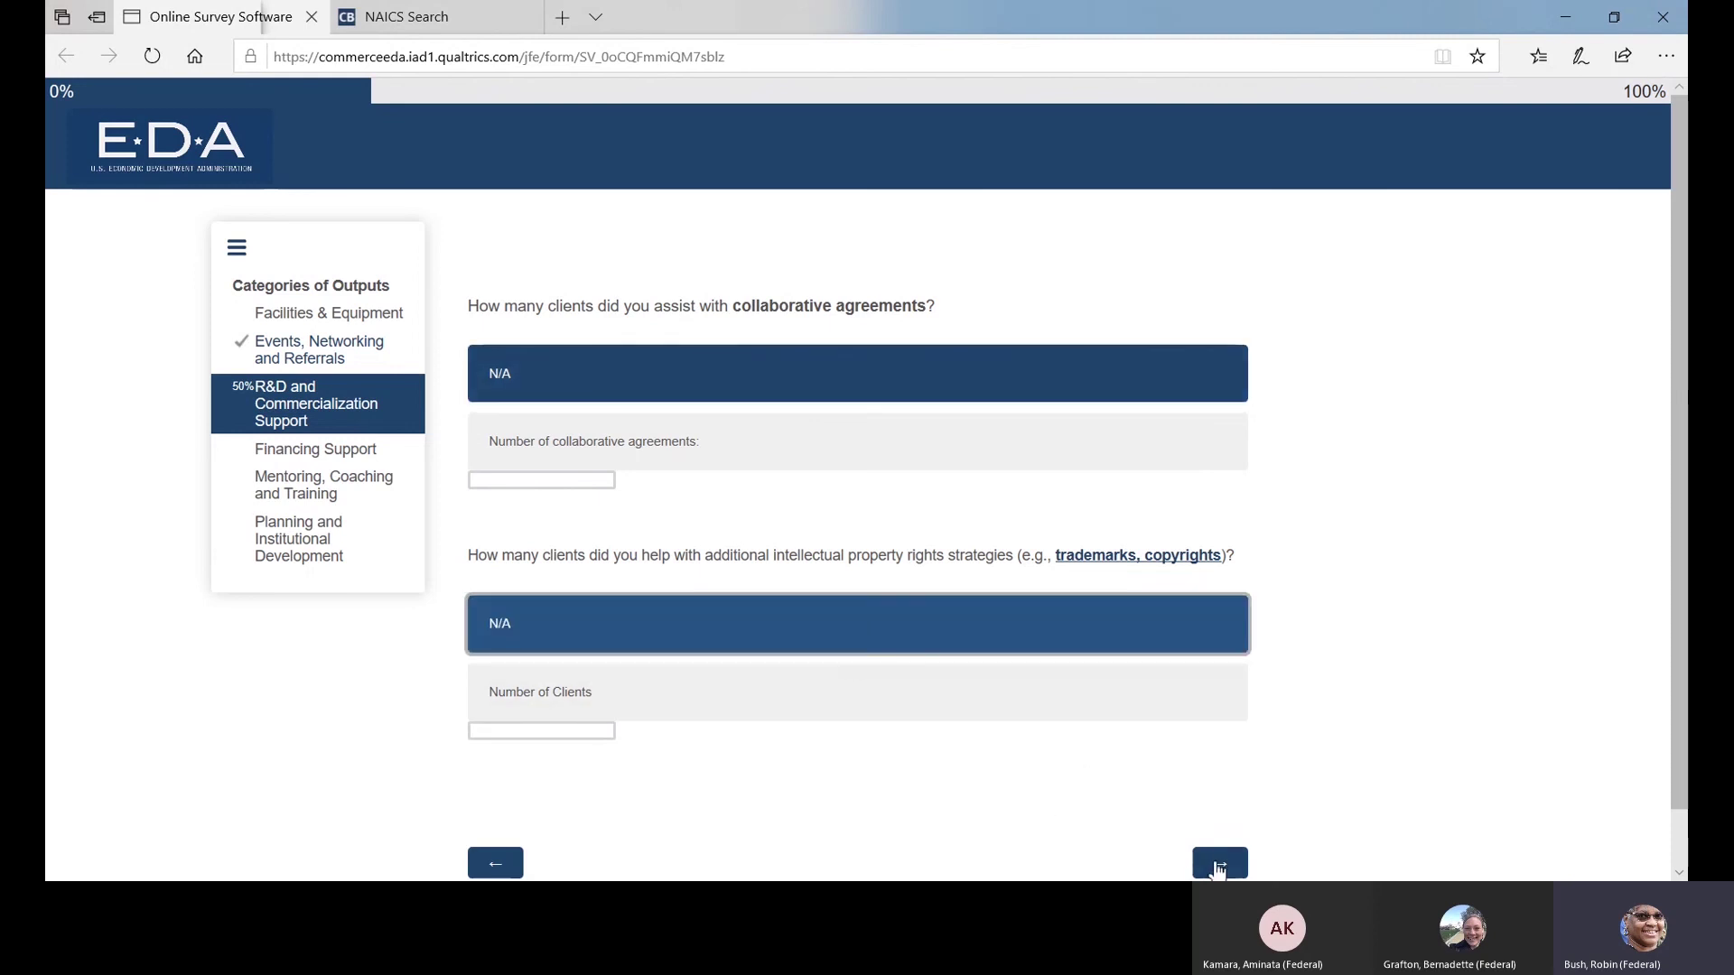
pyautogui.click(1215, 862)
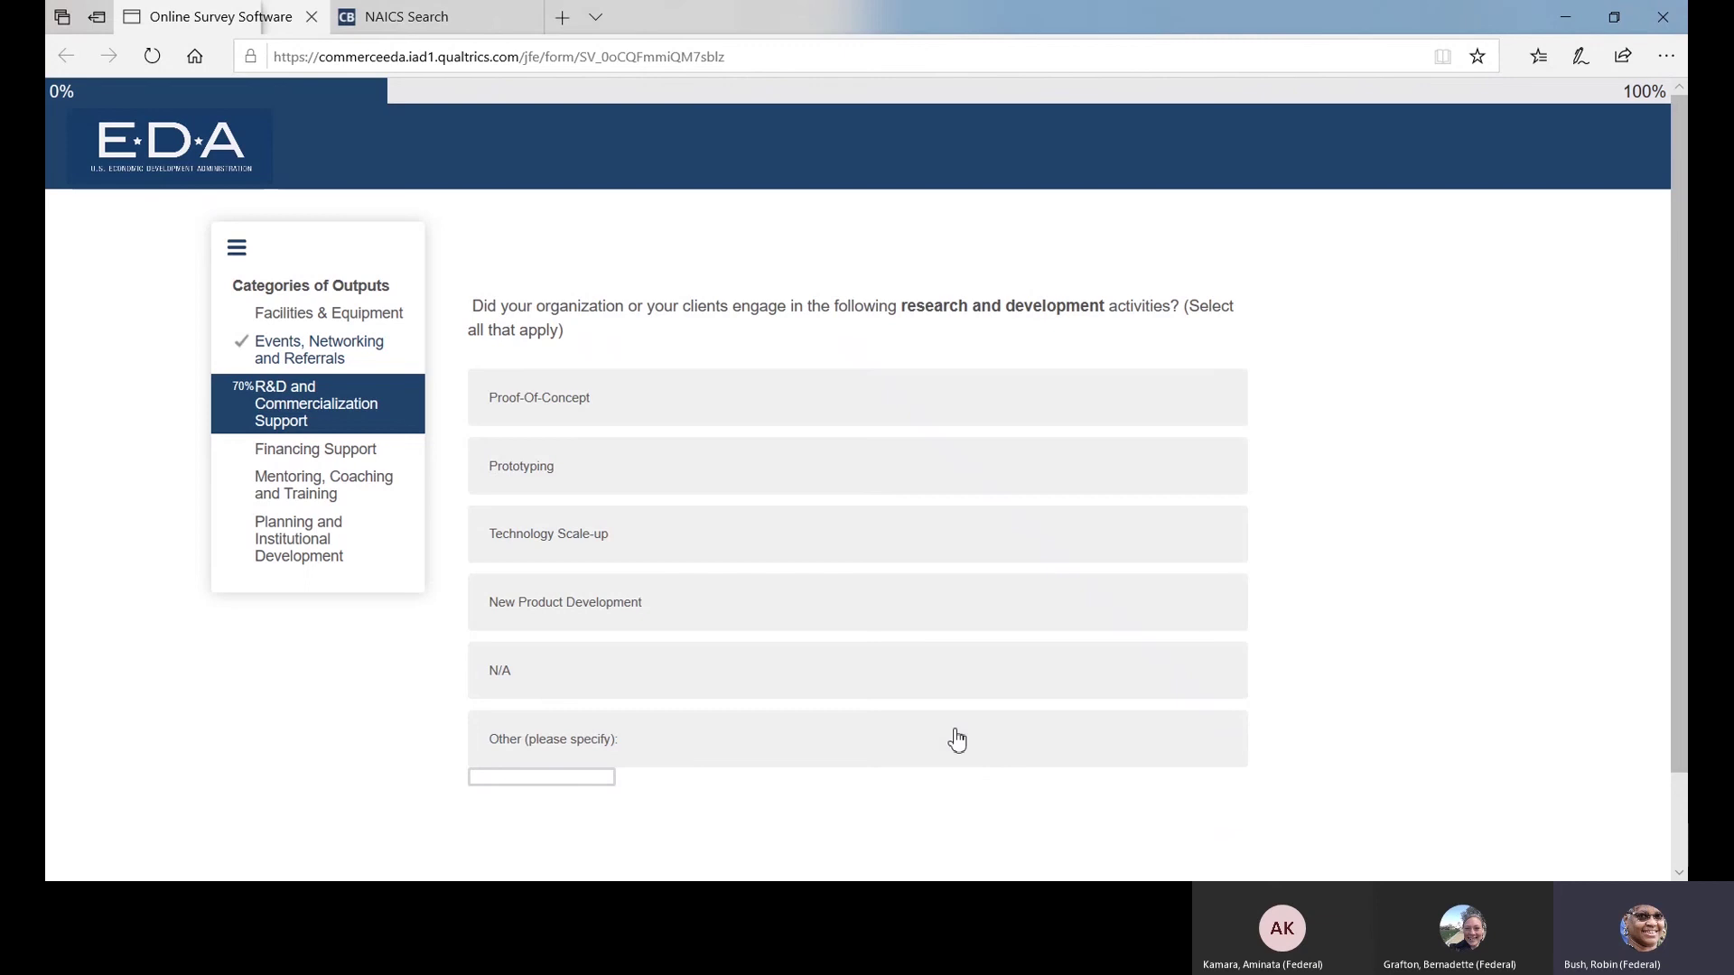
# Step: Select Technology Scale-up as the R&D activity
pyautogui.click(580, 540)
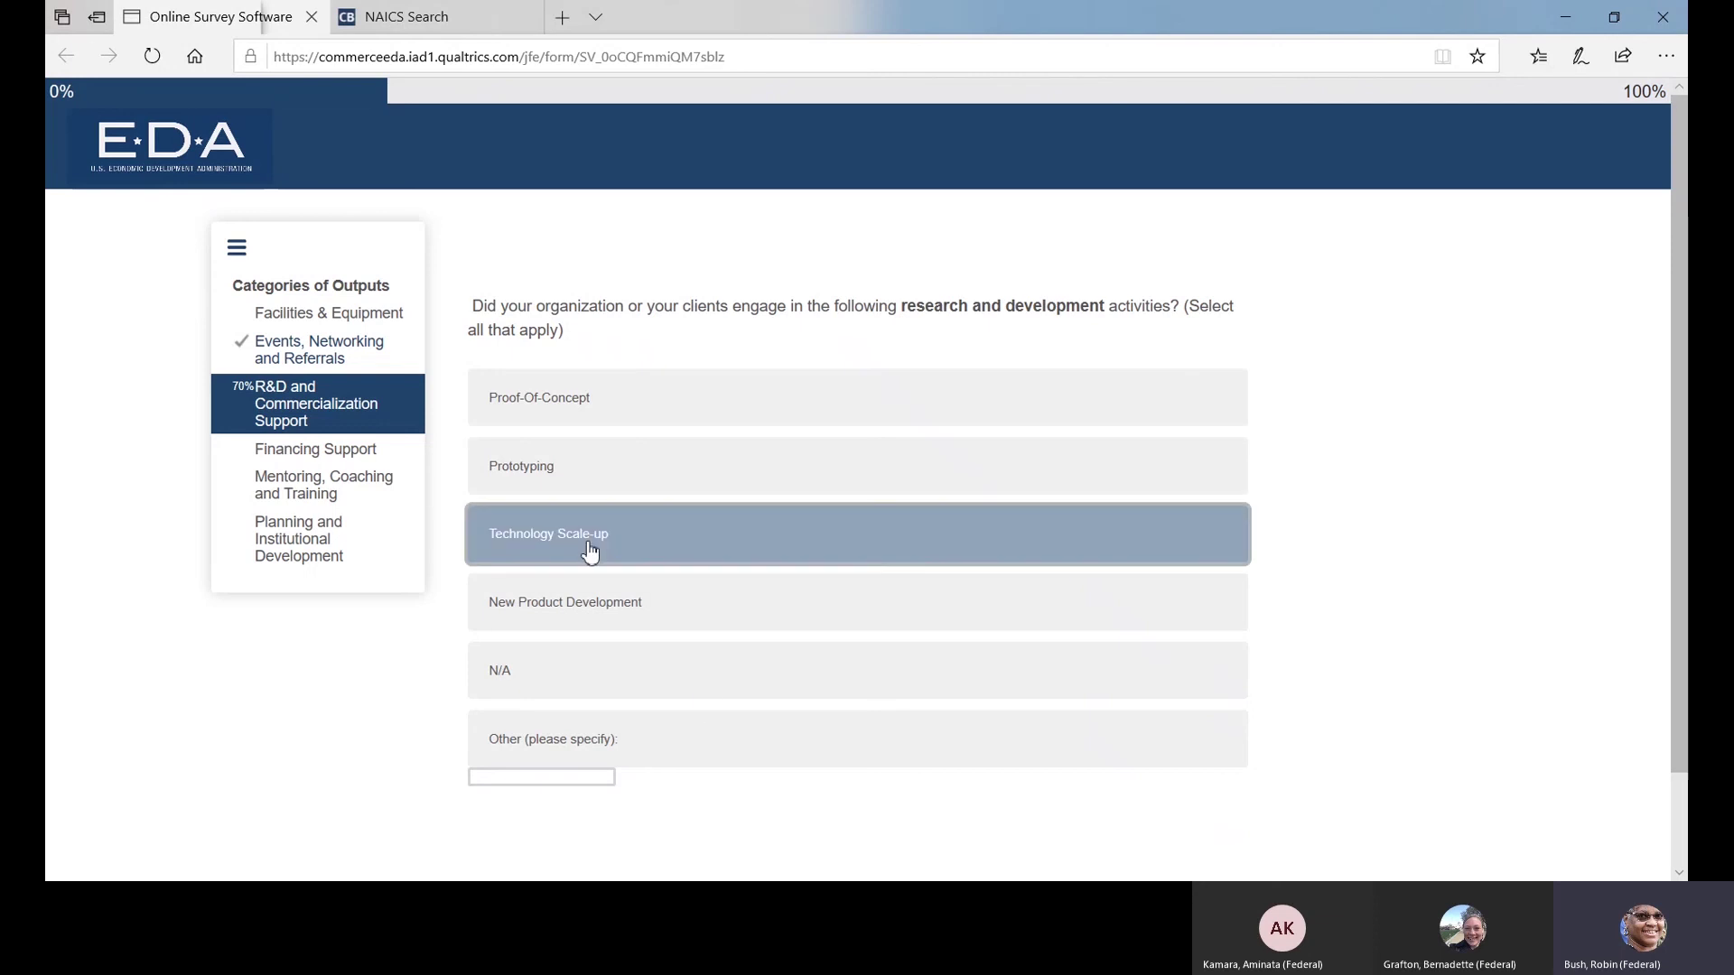
pyautogui.scroll(-2, 1066, 846)
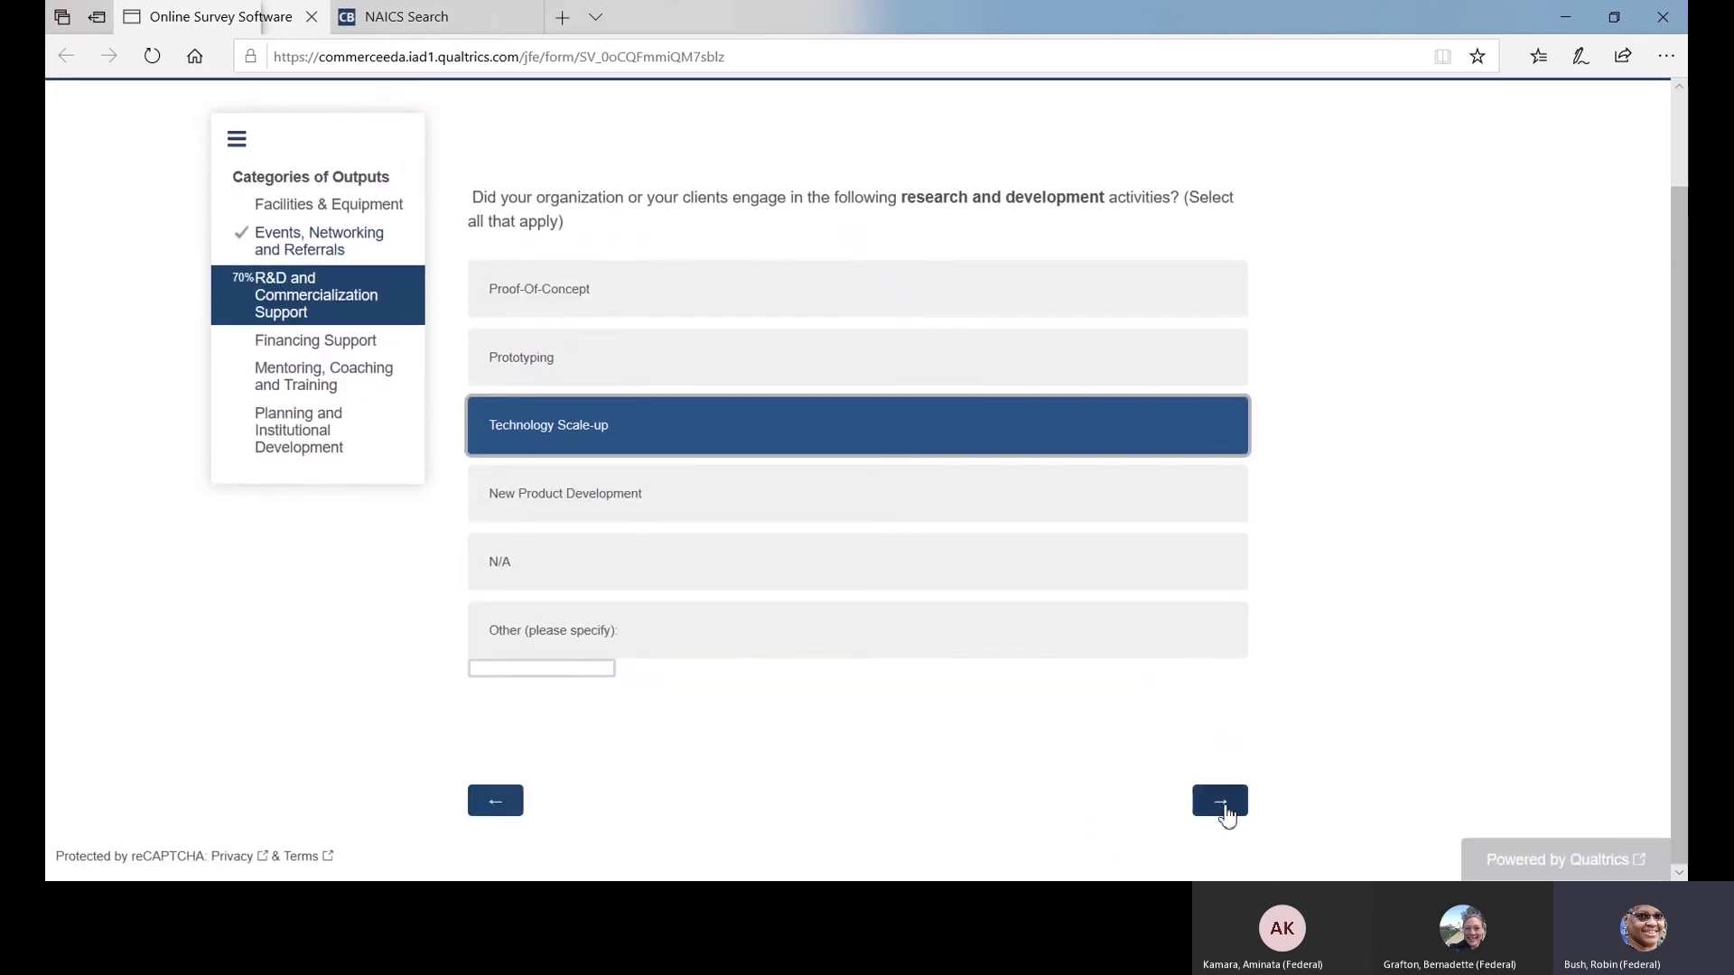
pyautogui.click(1220, 801)
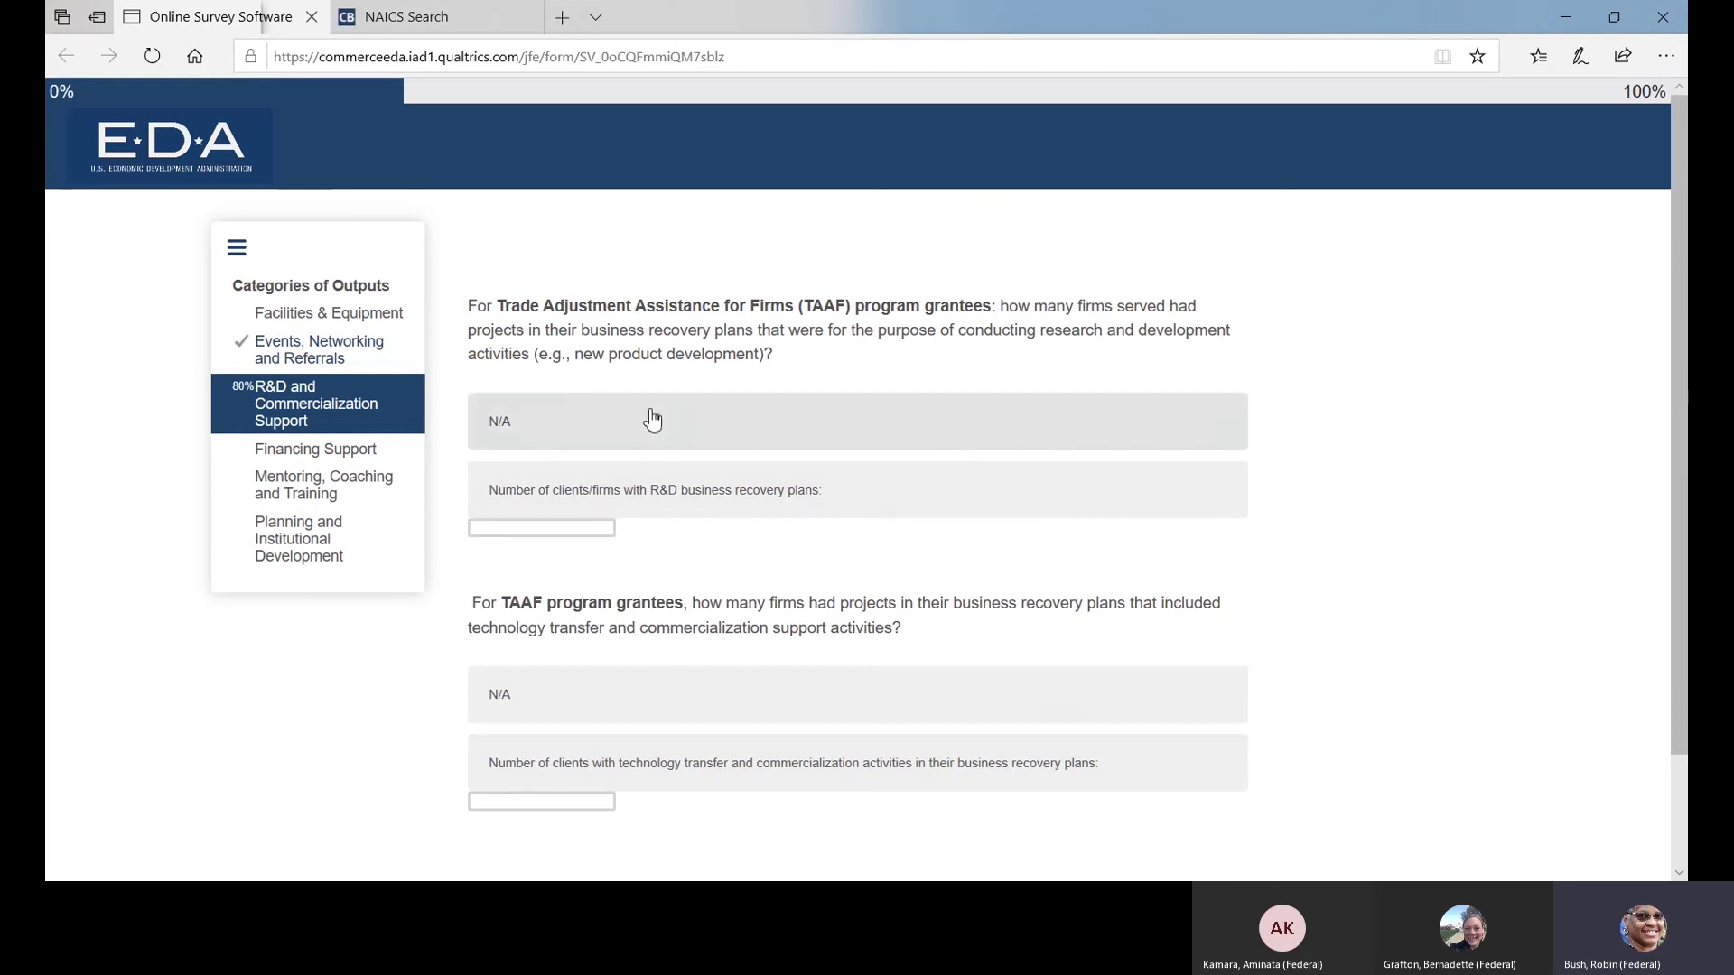
# Step: Answer N/A to both TAAF grantee questions
pyautogui.click(677, 435)
pyautogui.scroll(-2, 925, 524)
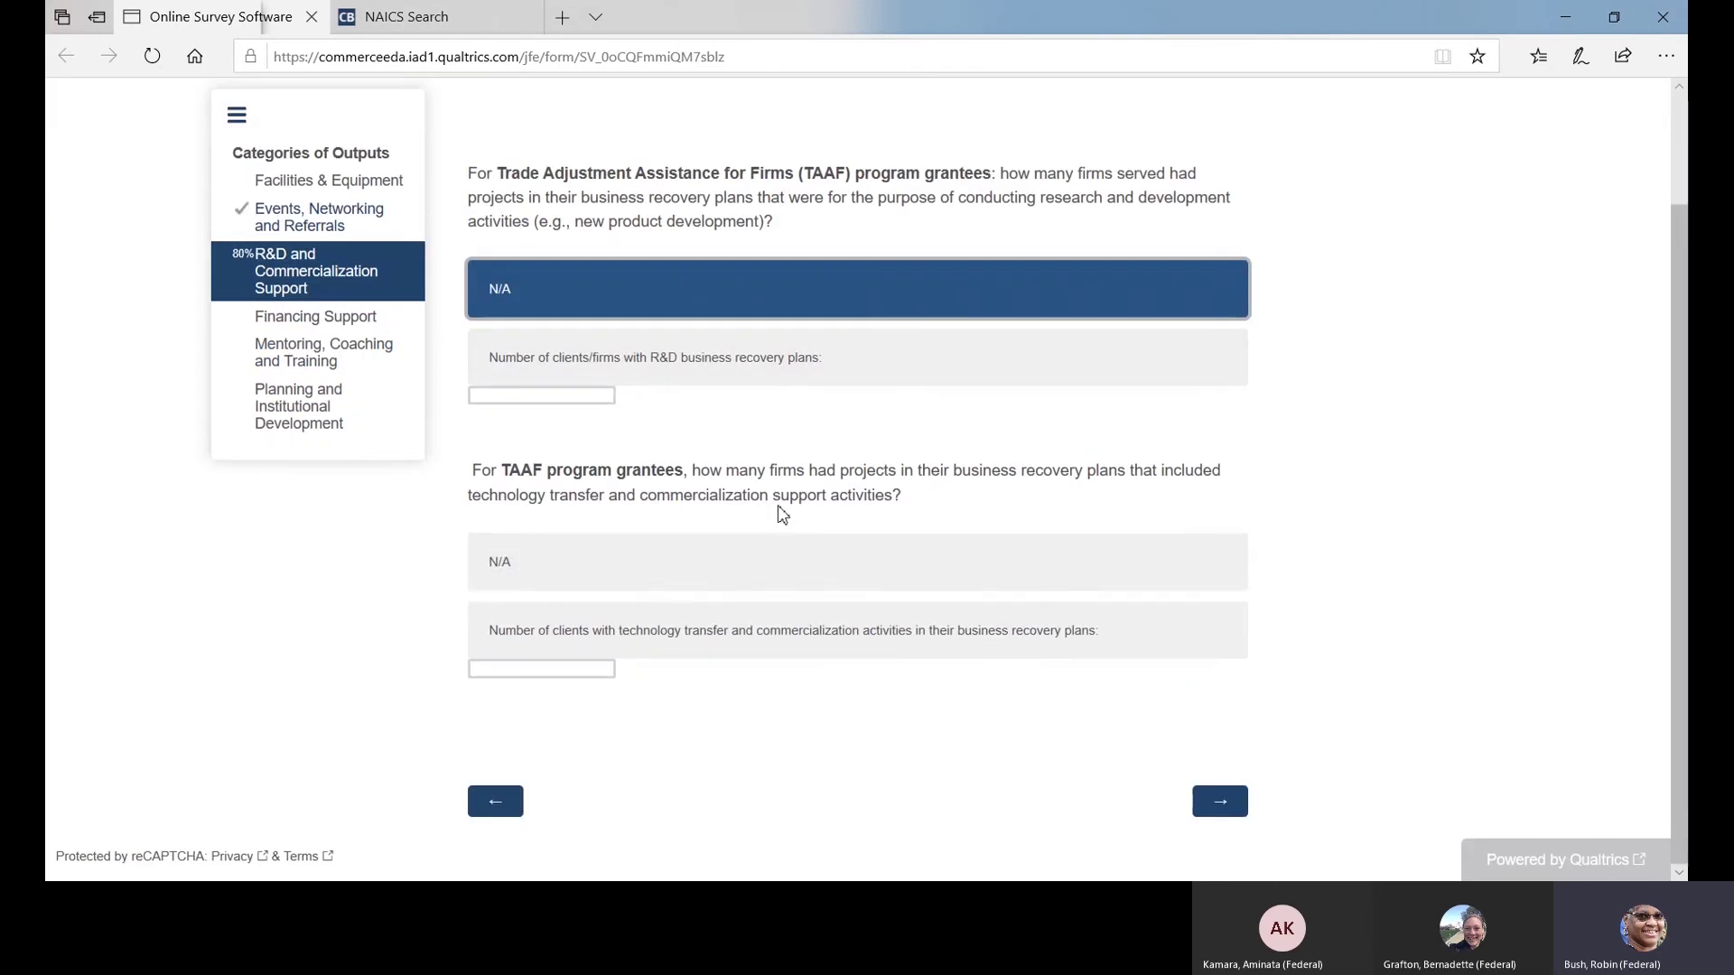
pyautogui.click(736, 565)
pyautogui.click(1219, 801)
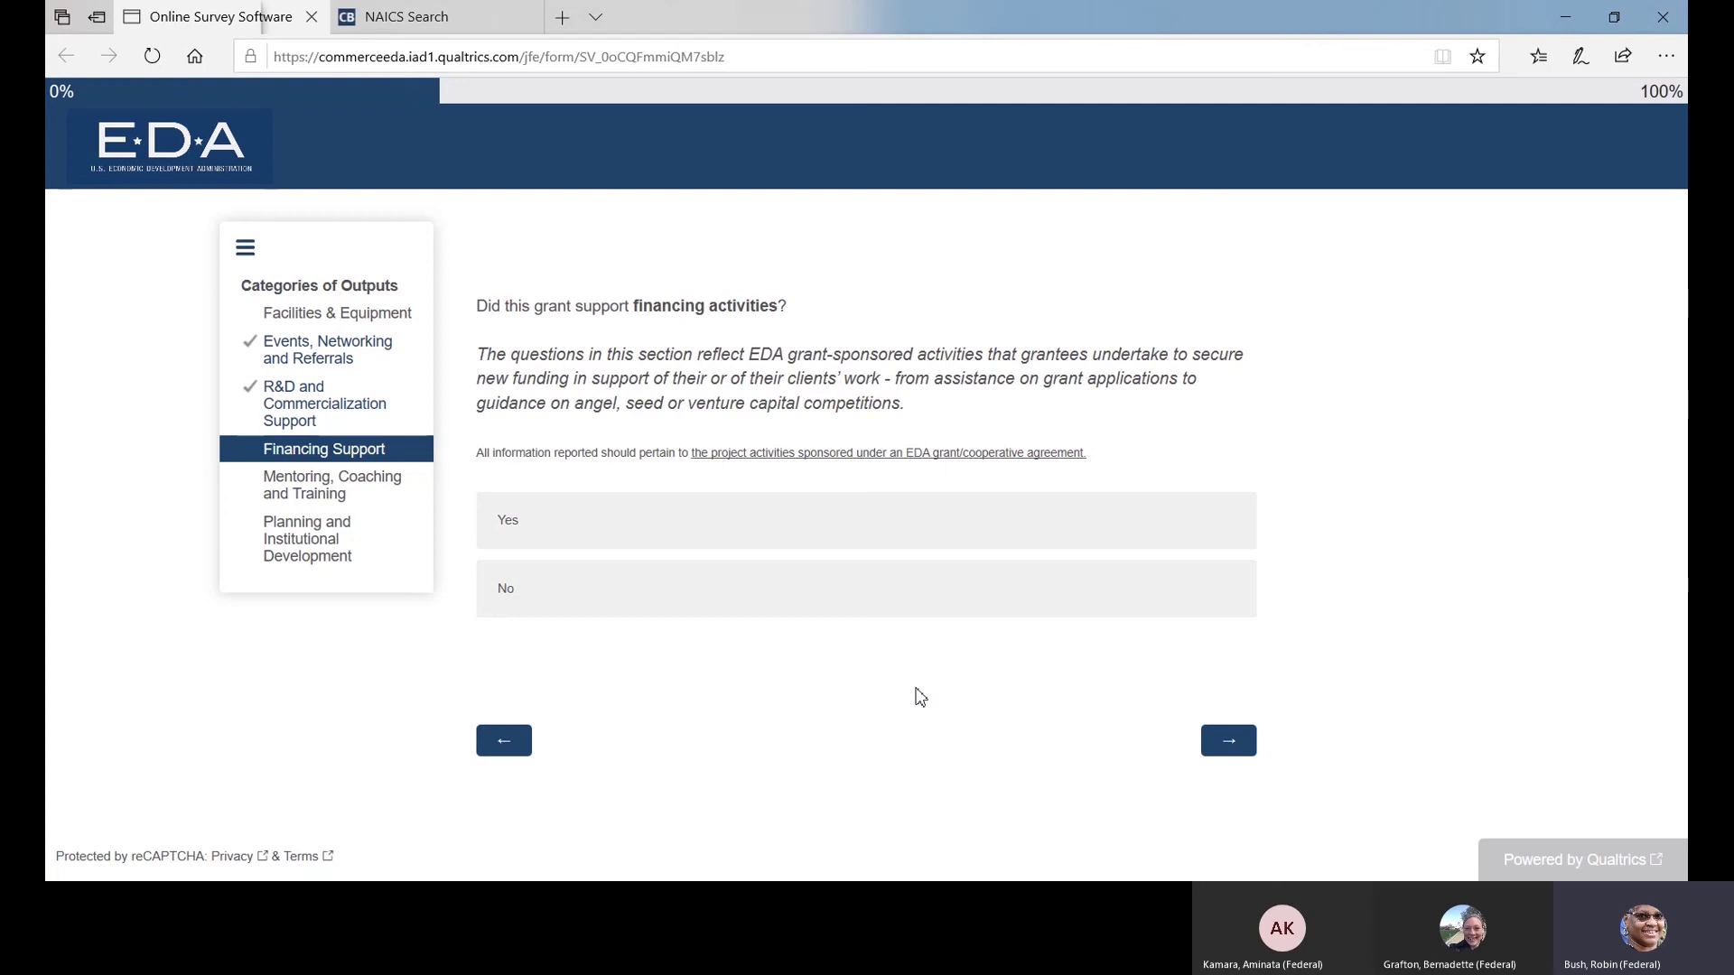
# Step: Answer Yes that the grant supported financing and continue past the instructions page
pyautogui.click(593, 522)
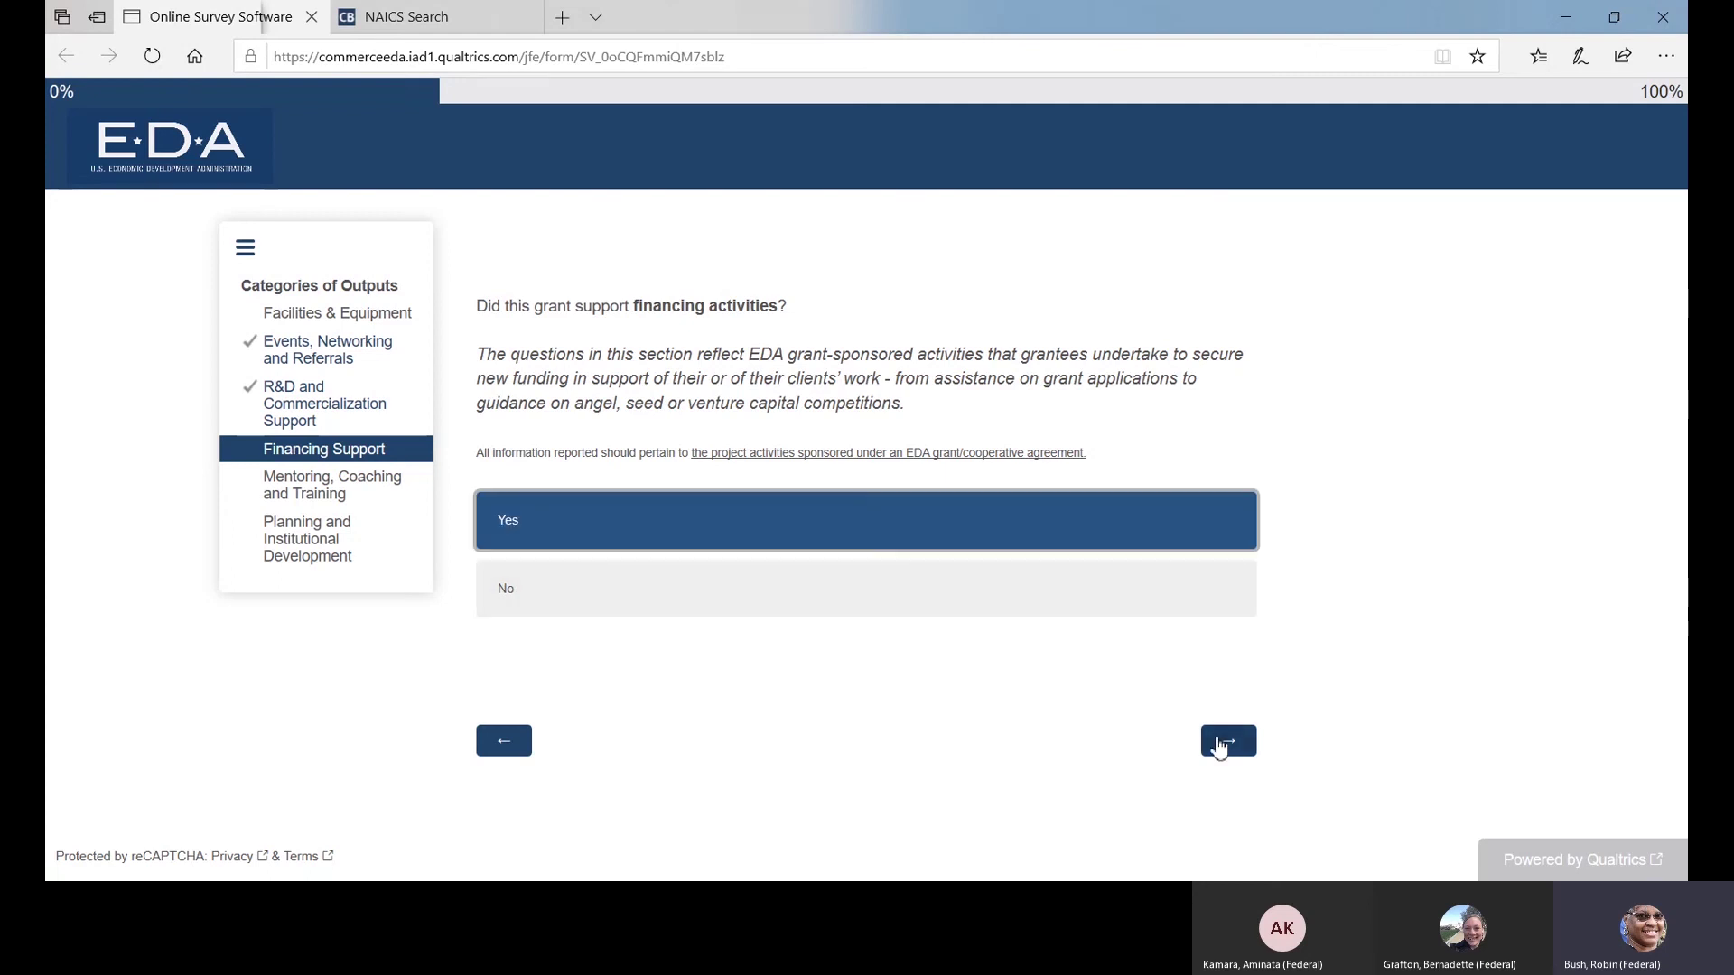
pyautogui.click(1220, 738)
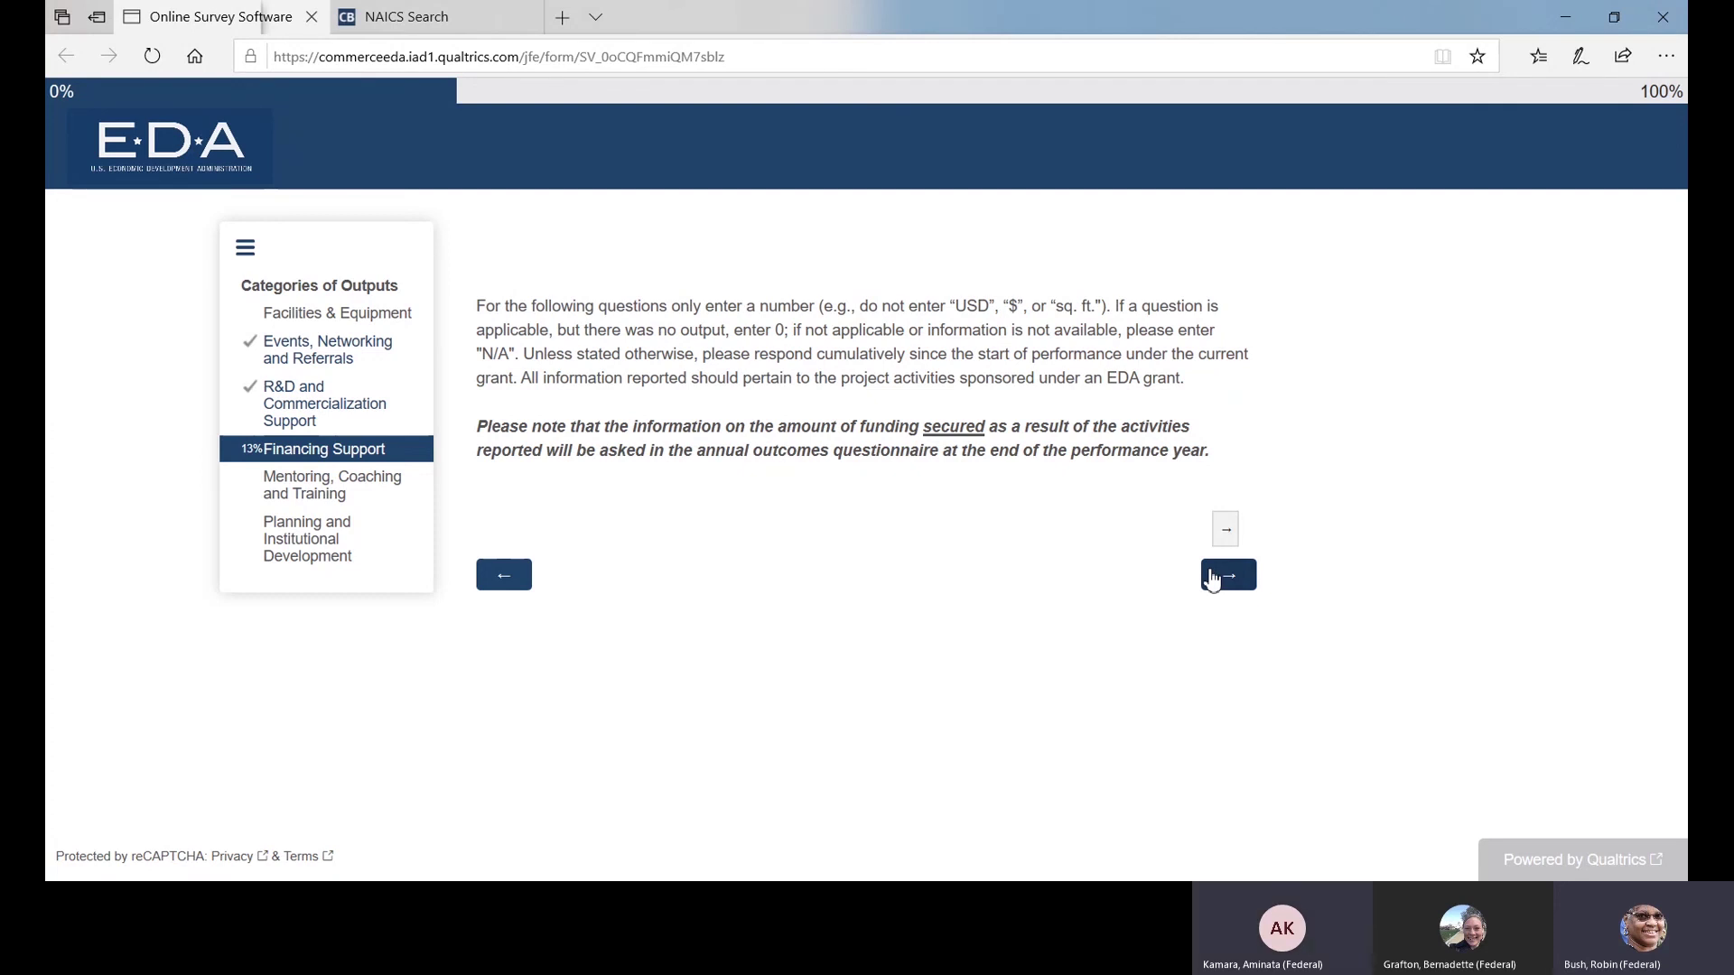
pyautogui.click(1212, 579)
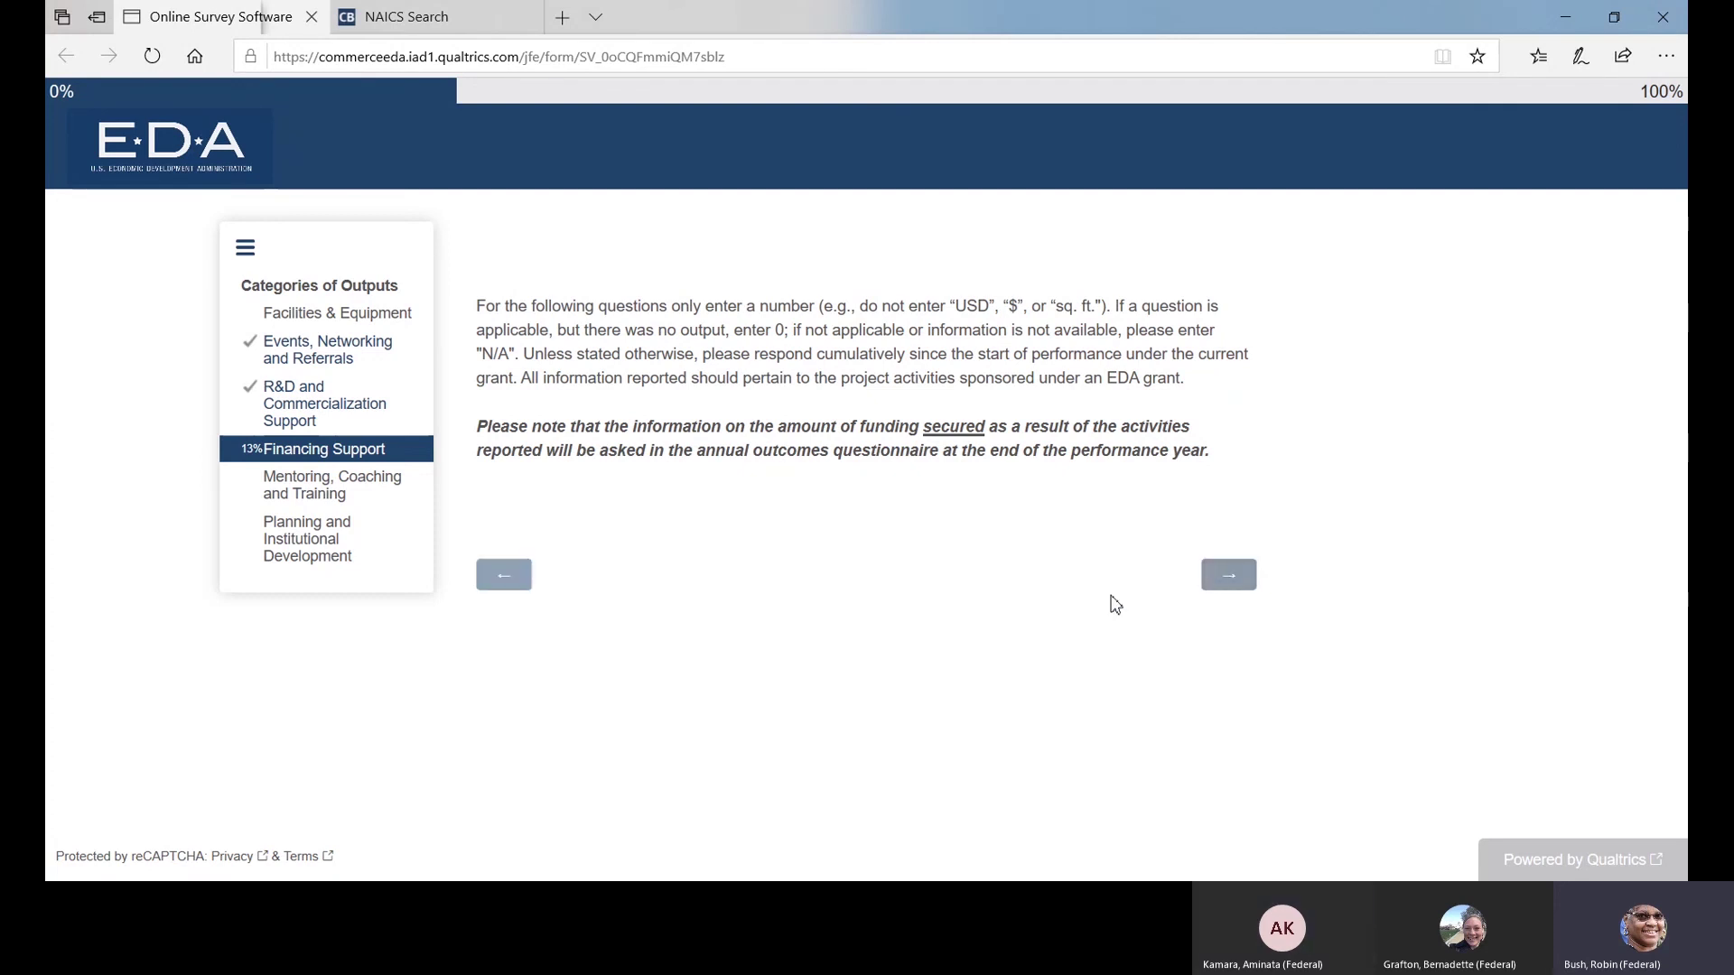
pyautogui.scroll(-2, 1111, 605)
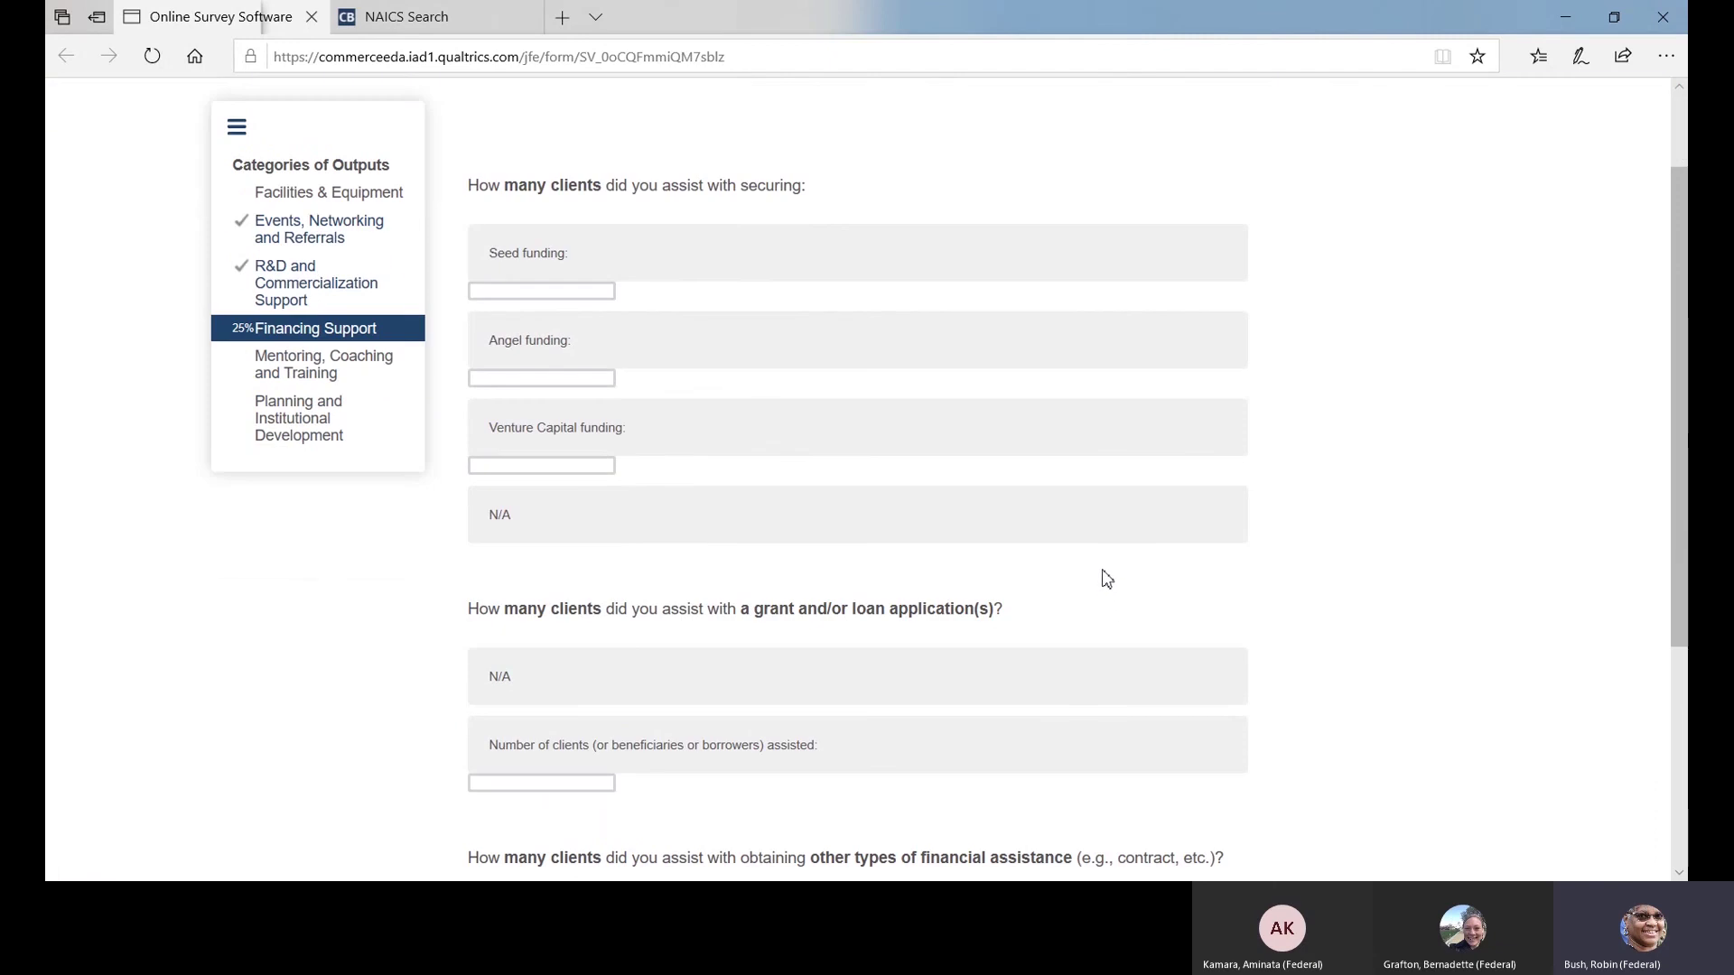
# Step: Enter 2 Seed, 1 Angel and 3 Venture Capital funding clients
pyautogui.click(534, 294)
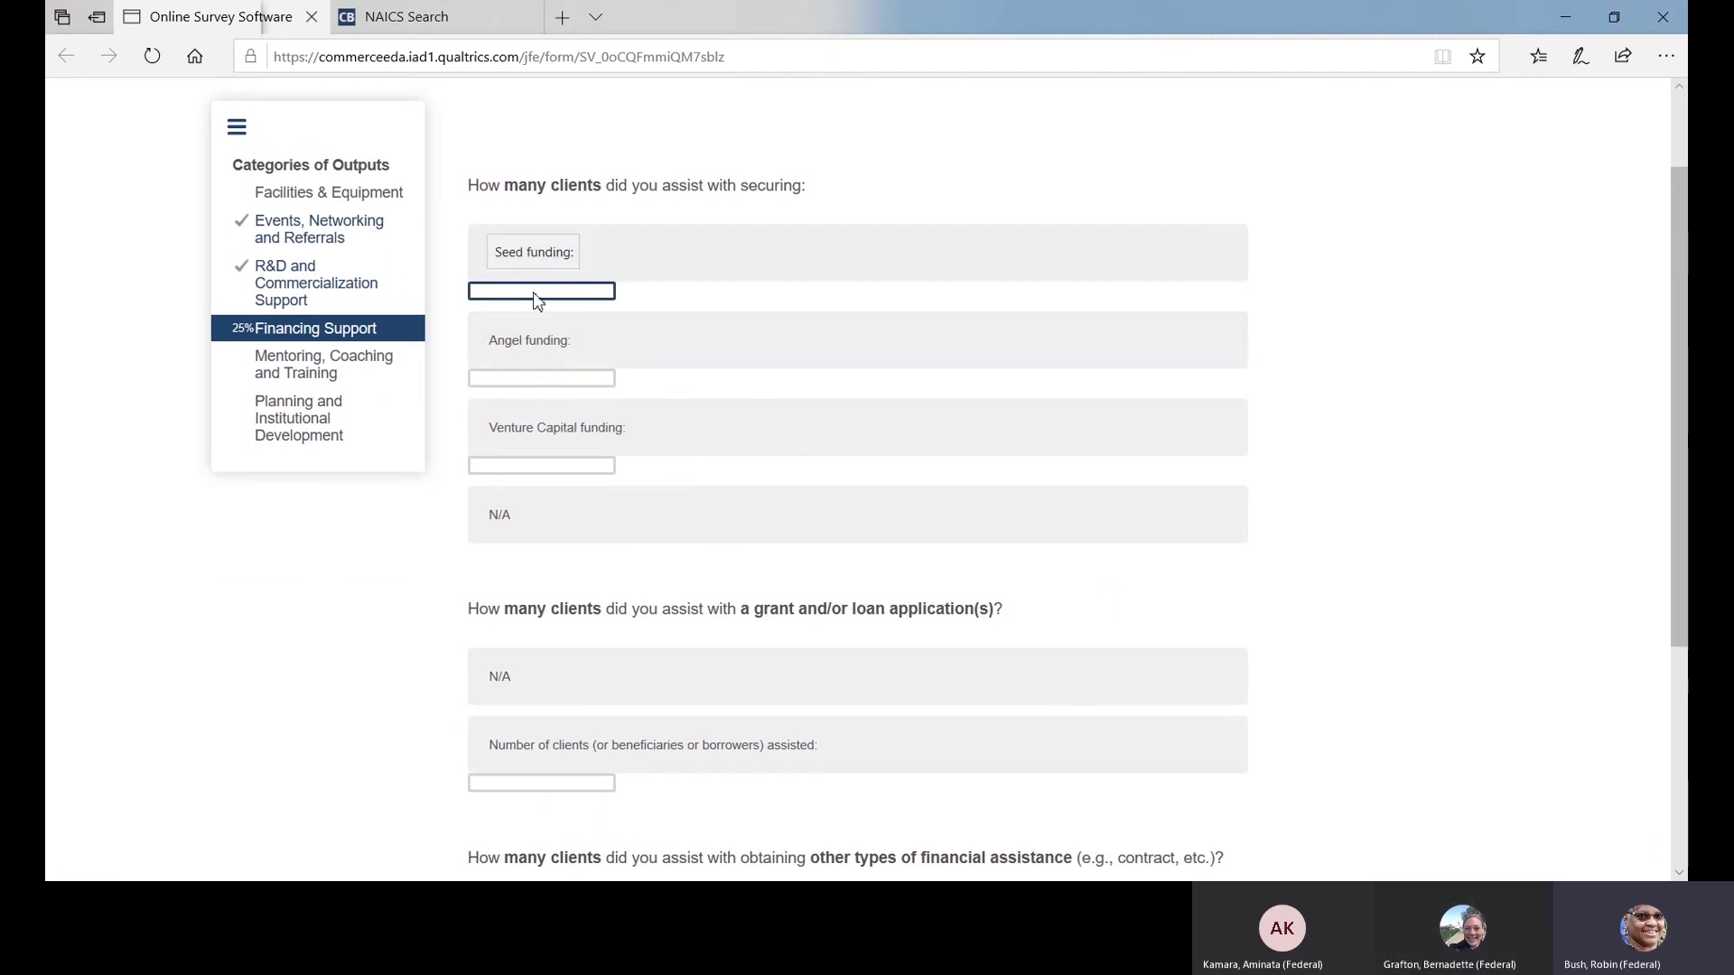
pyautogui.write('2')
pyautogui.click(534, 381)
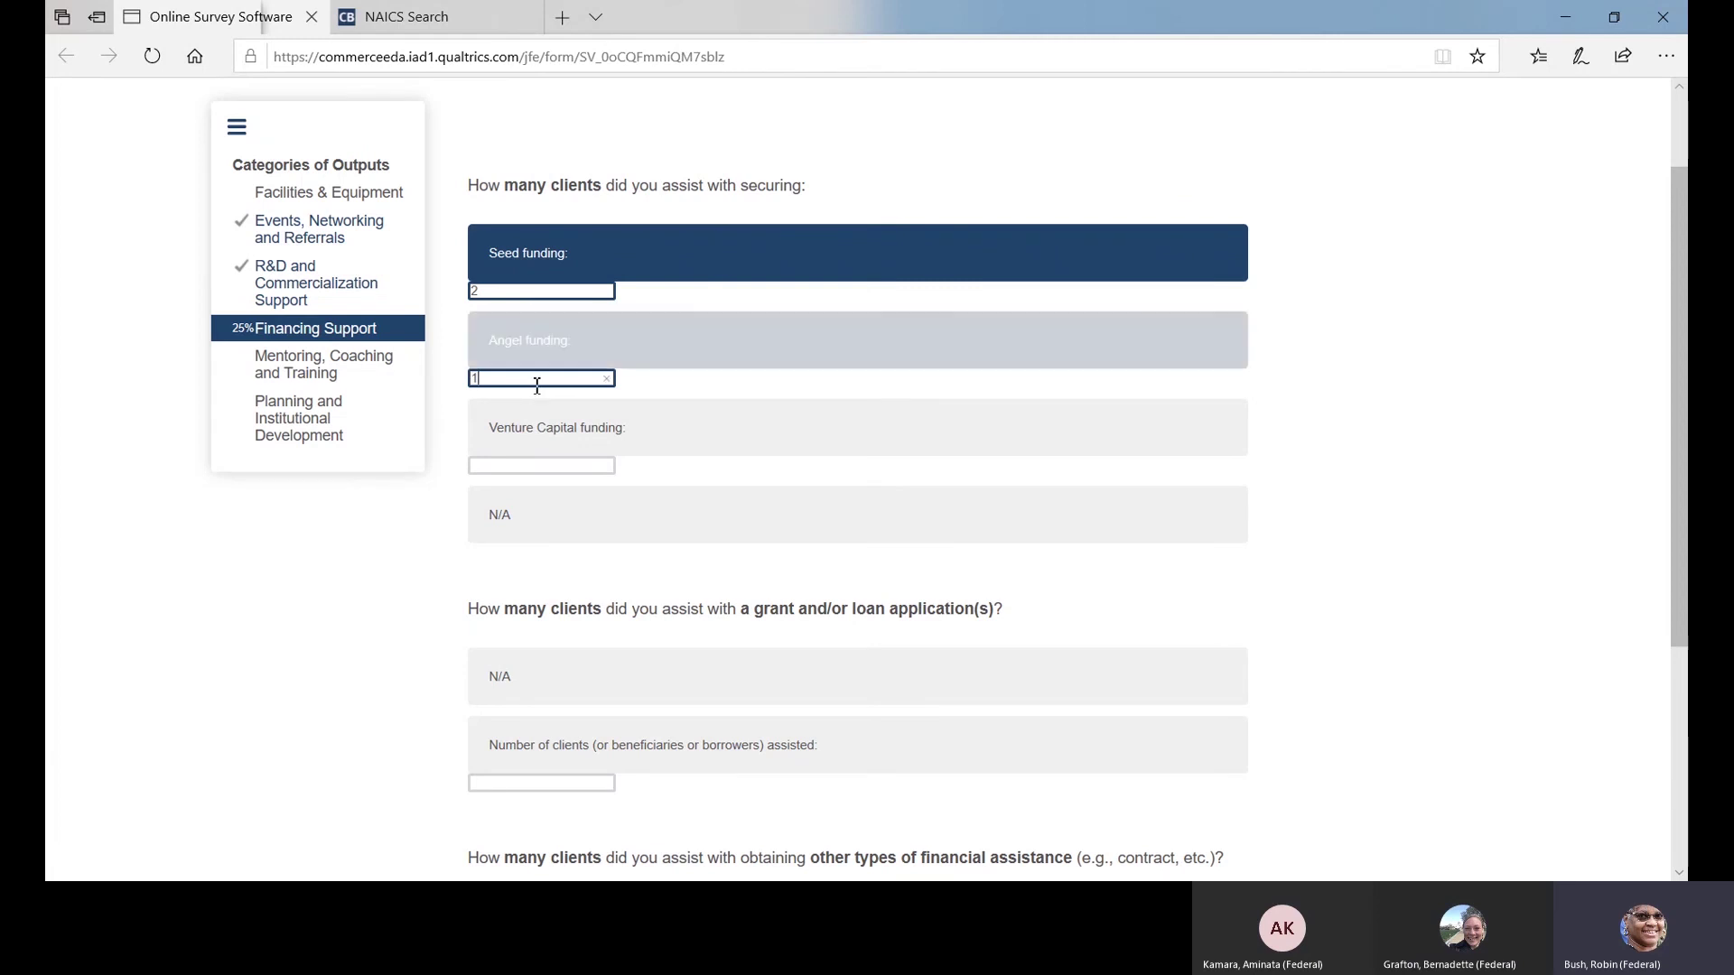
pyautogui.write('1')
pyautogui.click(534, 467)
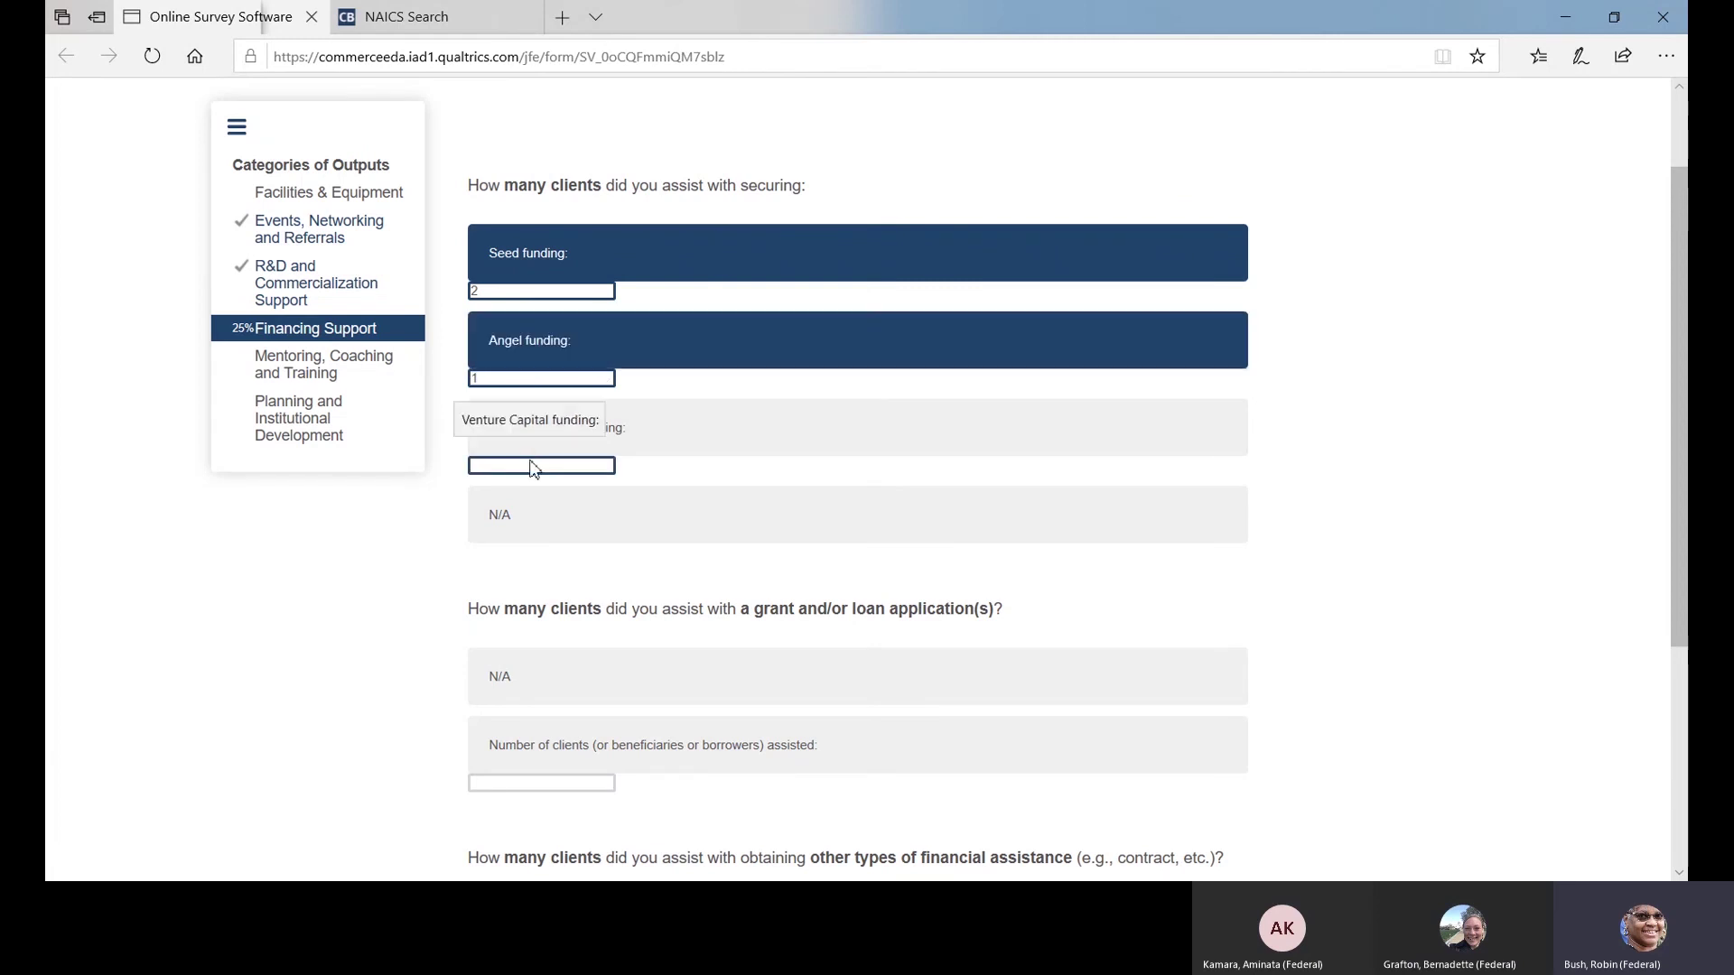
pyautogui.write('3')
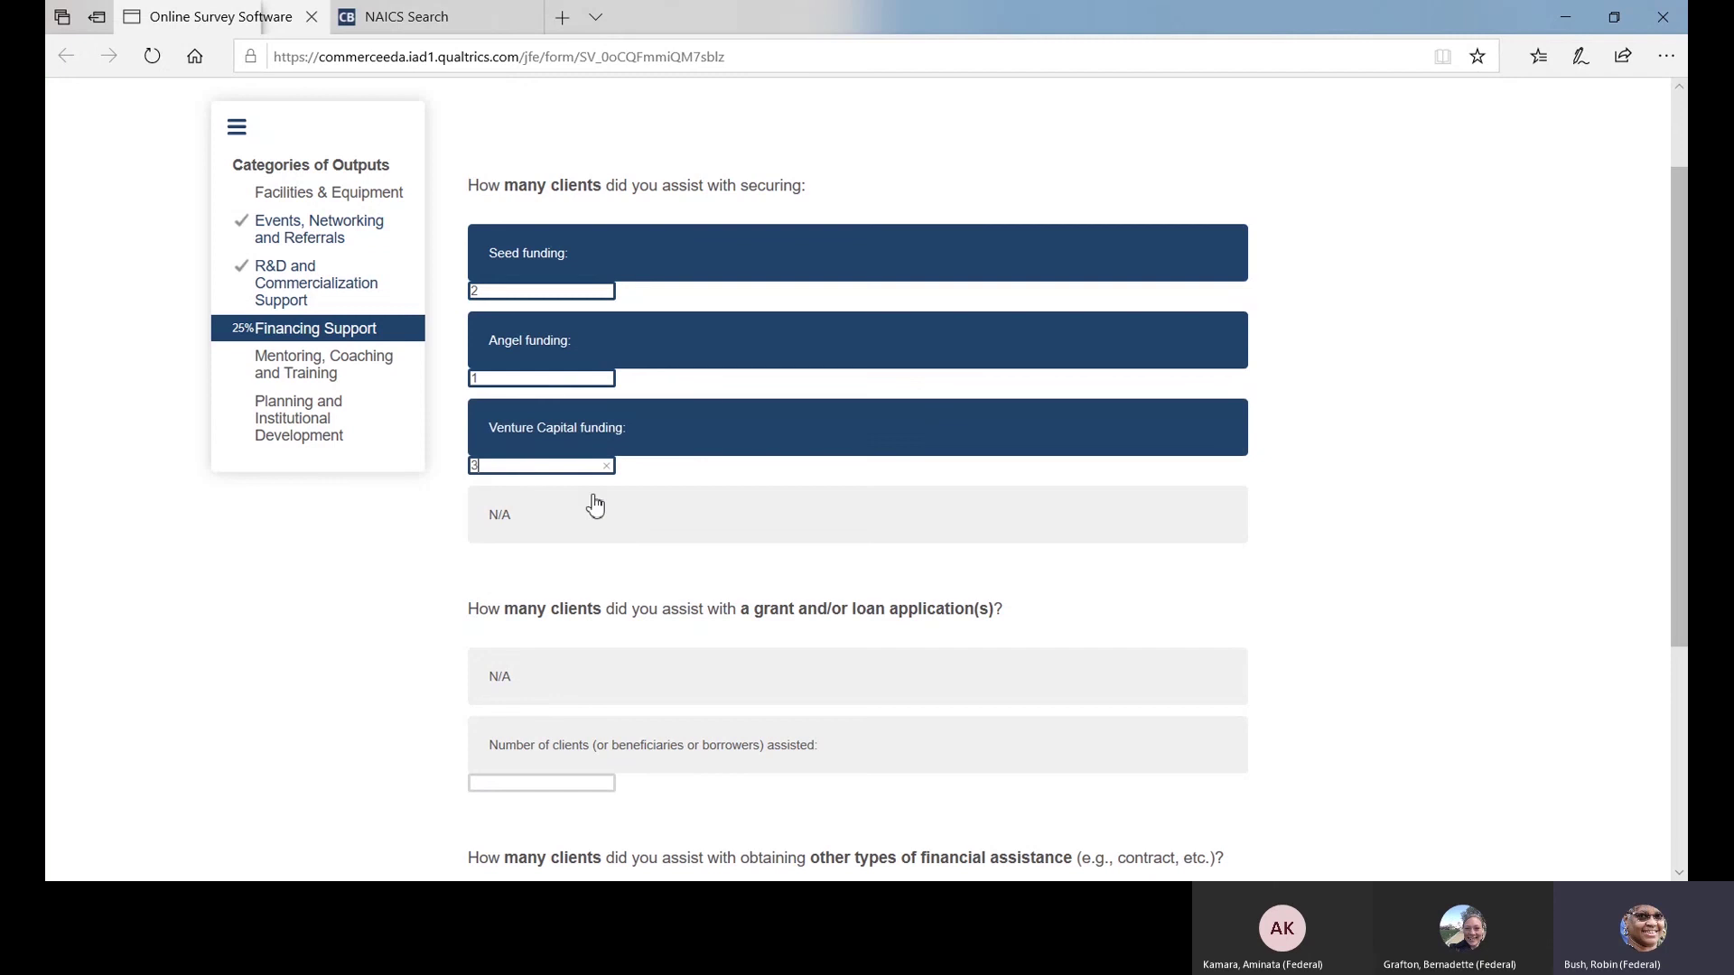
pyautogui.scroll(-2, 969, 542)
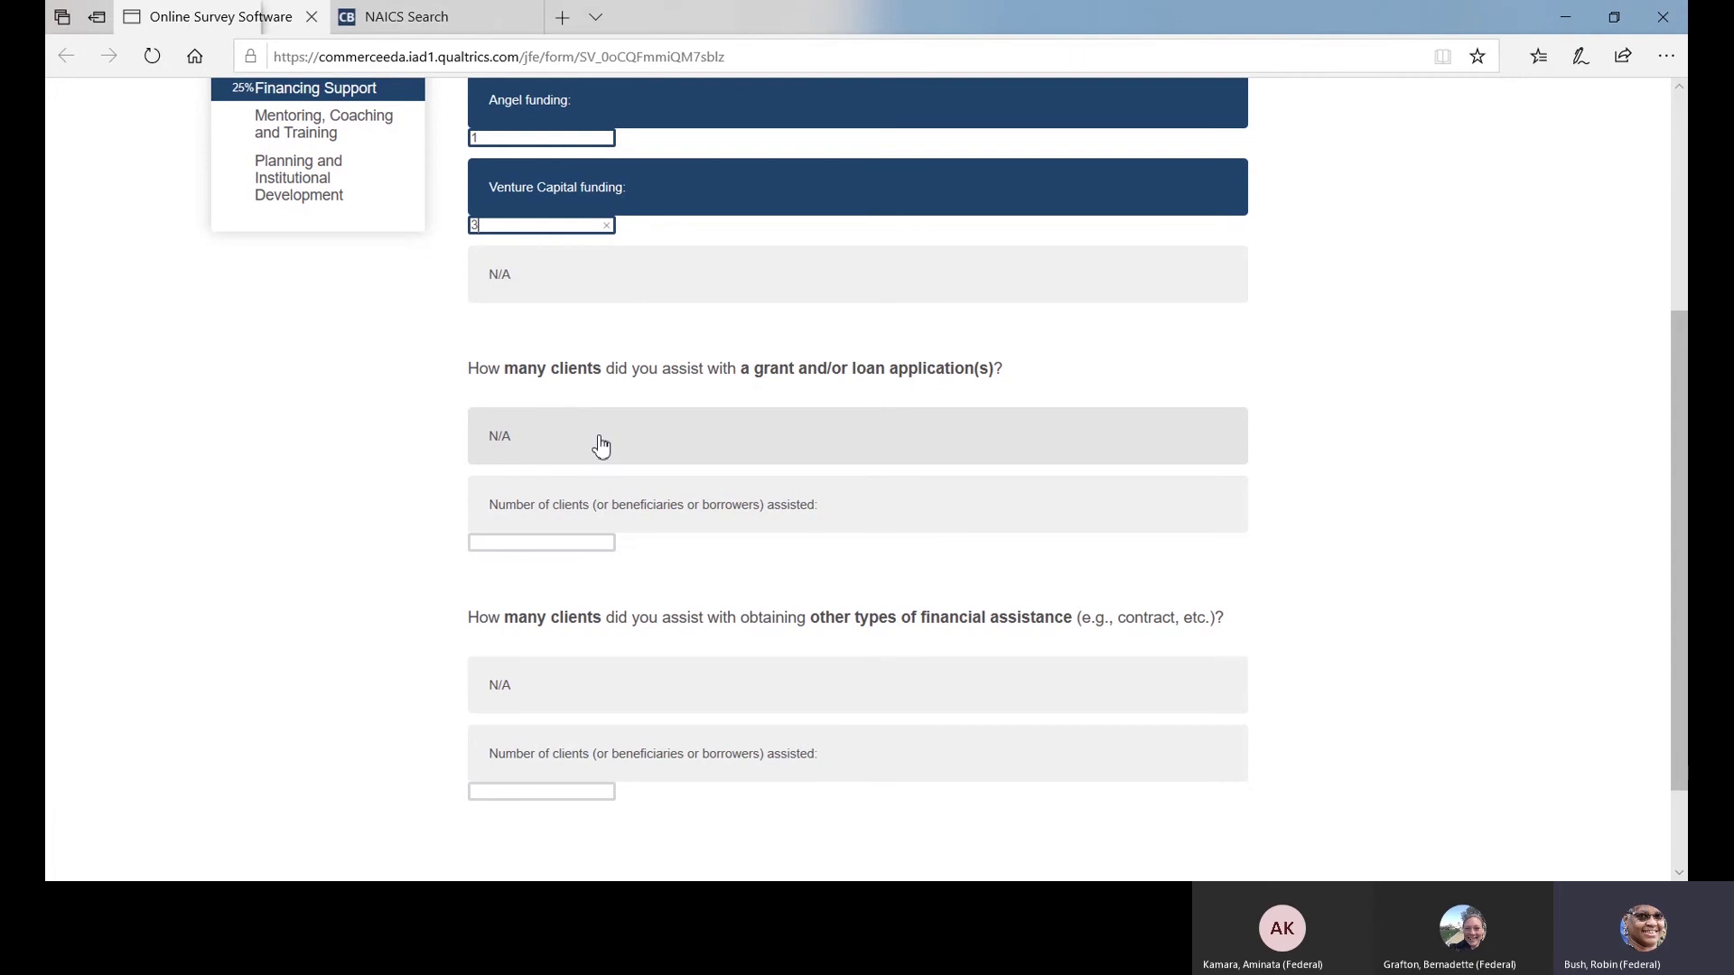
# Step: Enter 5 grant/loan application clients and 6 other-assistance clients, then submit
pyautogui.click(560, 546)
pyautogui.write('5')
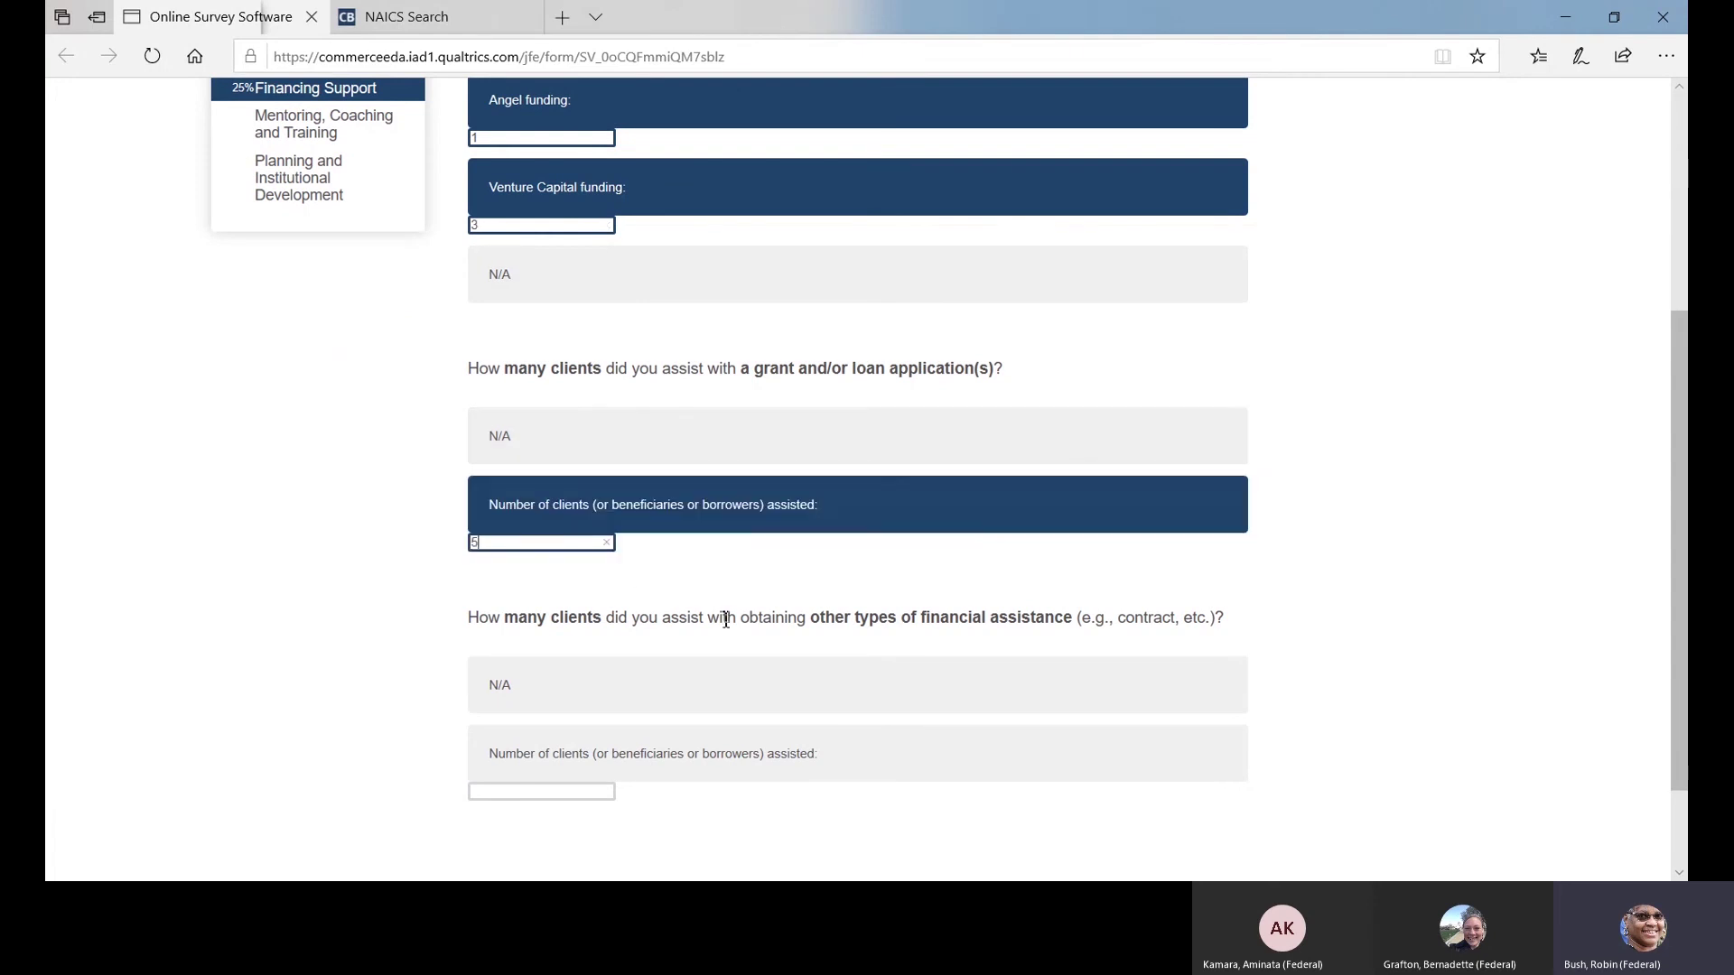
pyautogui.scroll(-2, 722, 614)
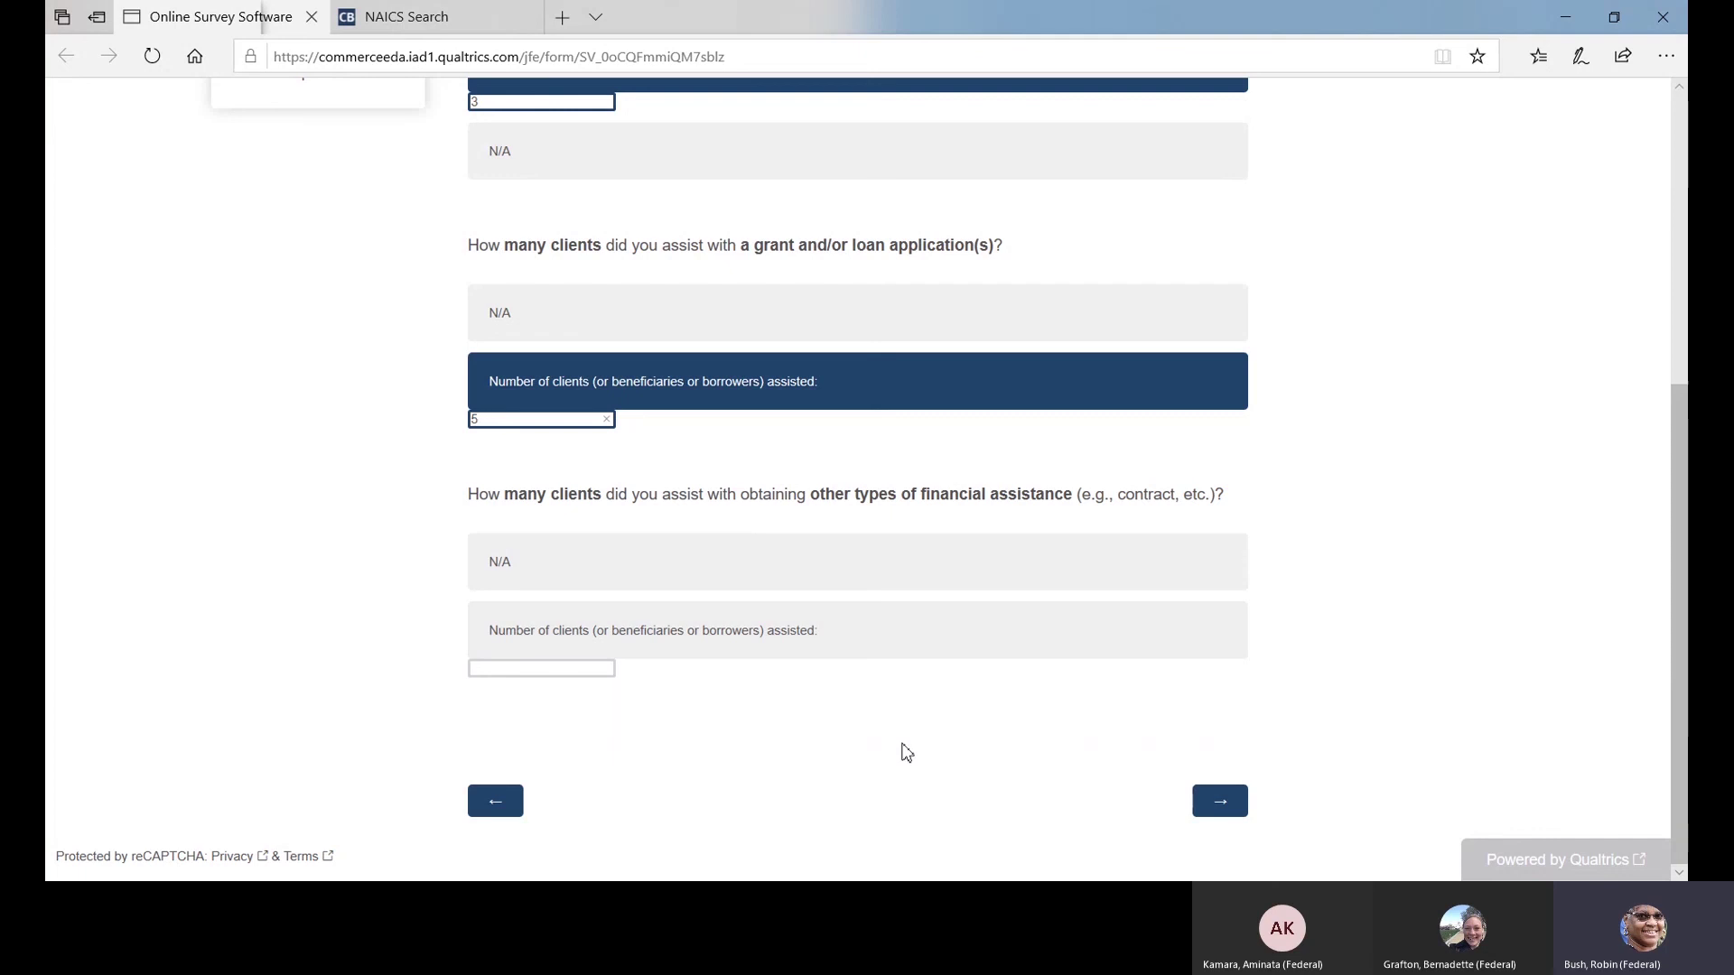
pyautogui.click(506, 668)
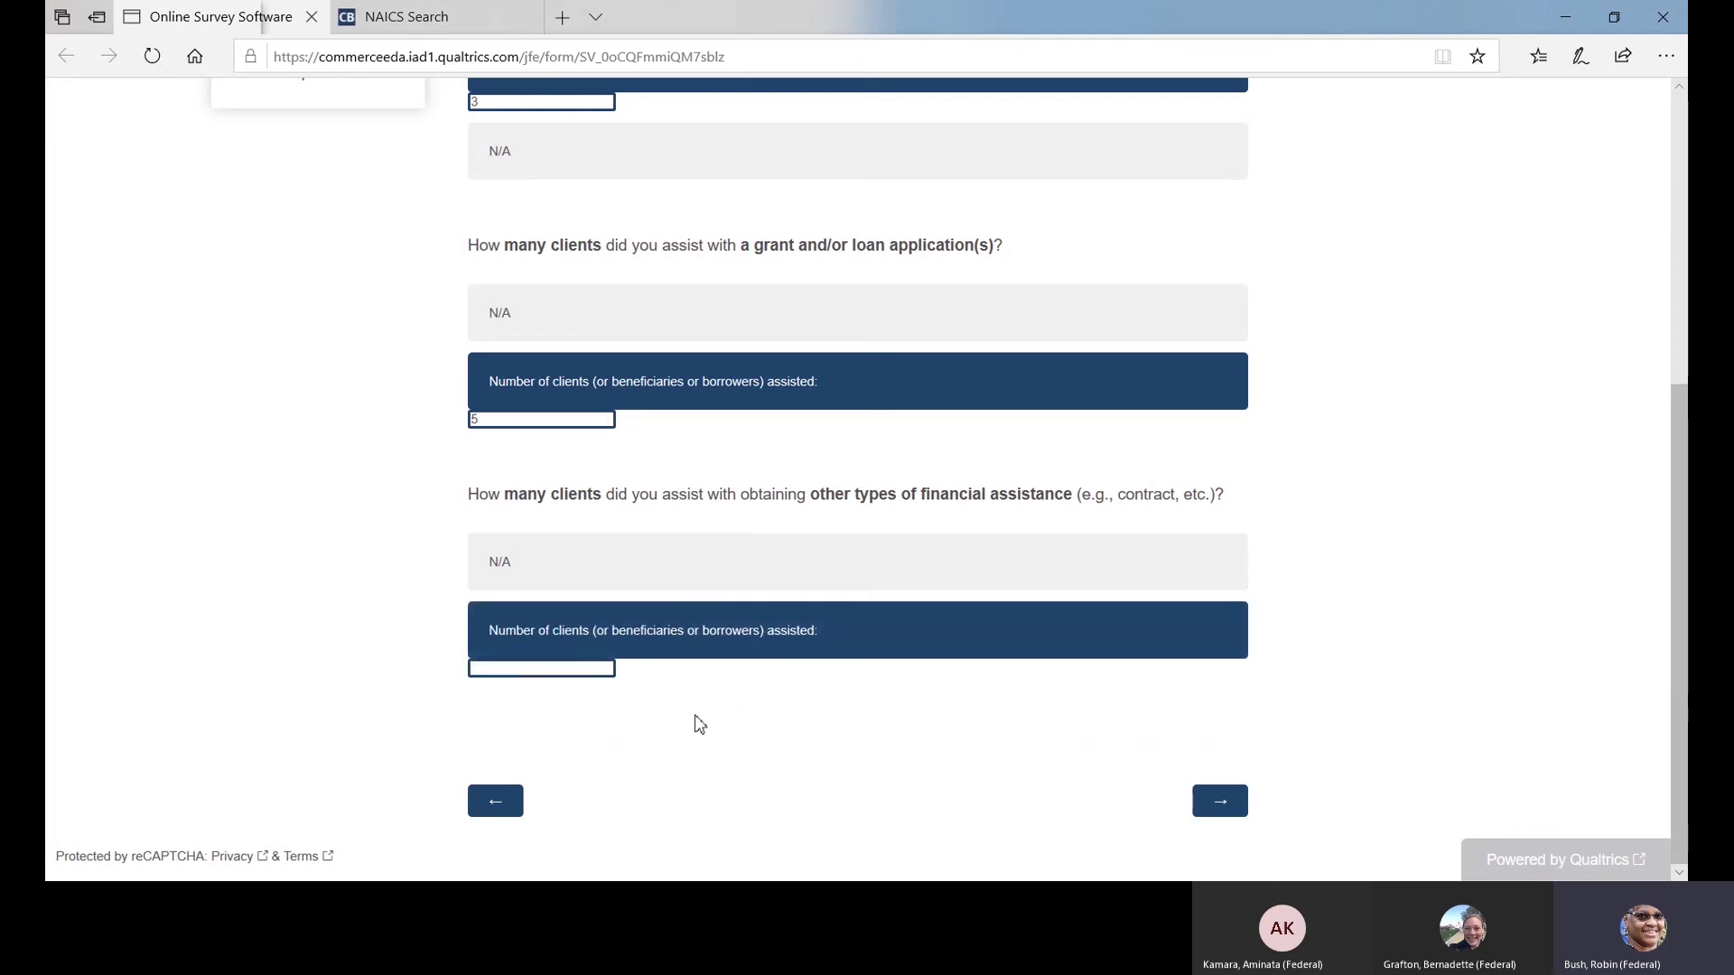
pyautogui.write('6')
pyautogui.click(1216, 803)
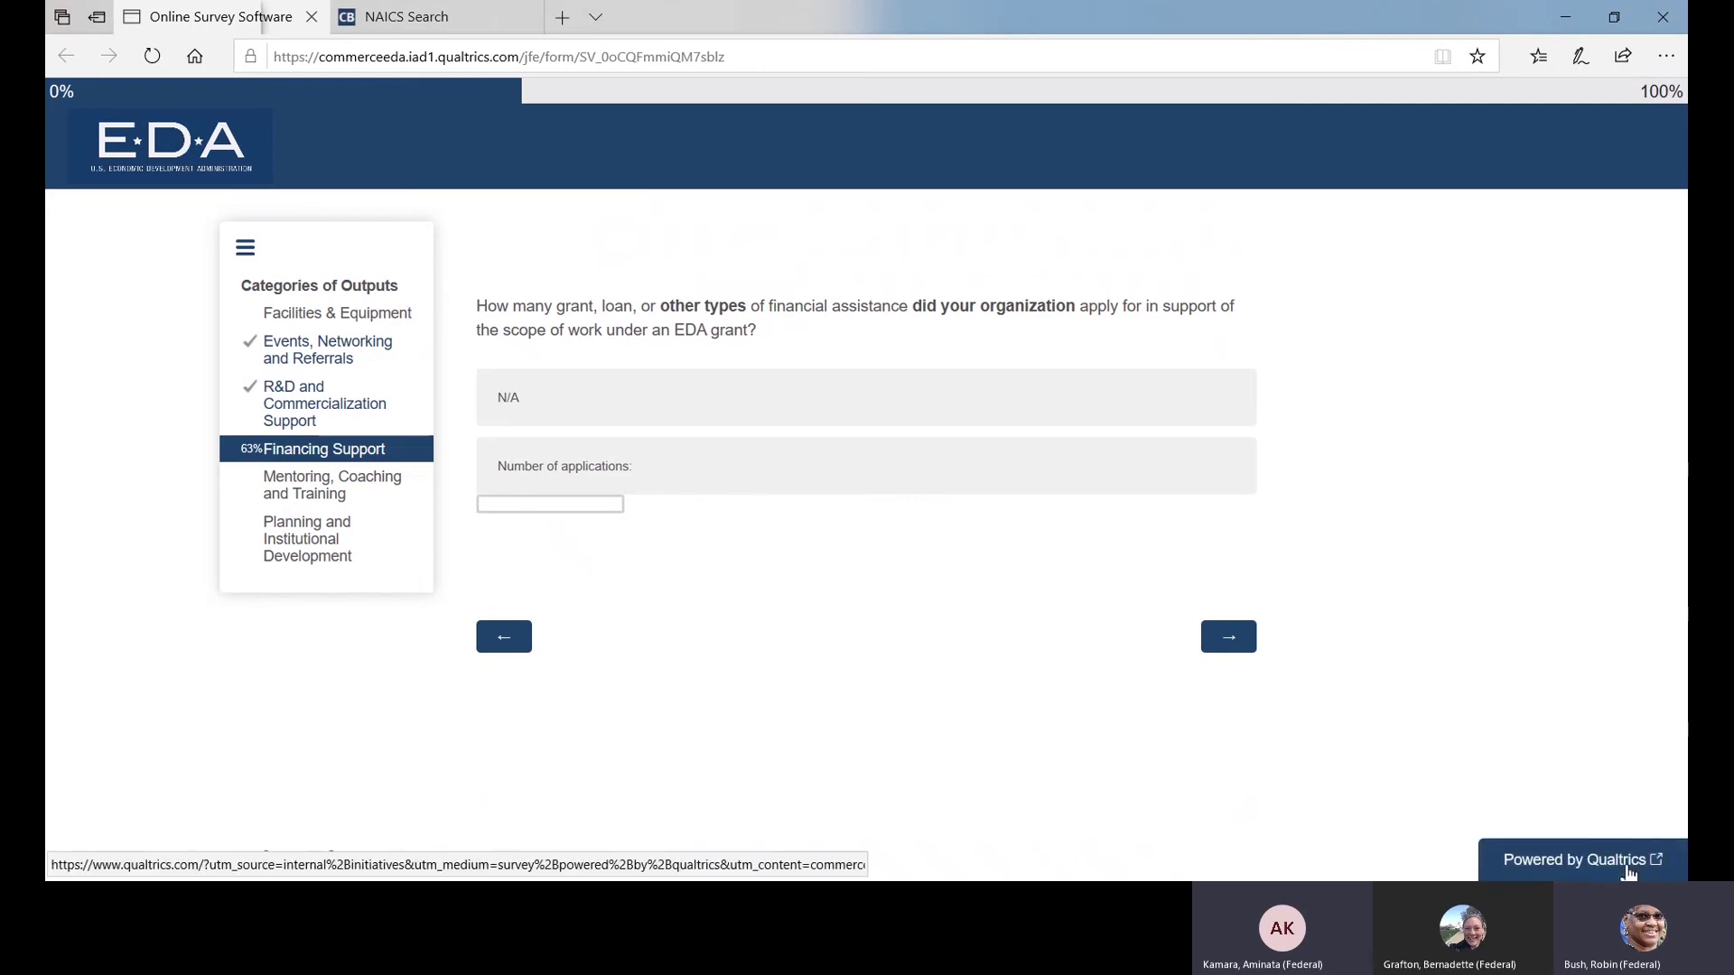
# Step: Select the Number of applications box to enter the application count
pyautogui.click(540, 501)
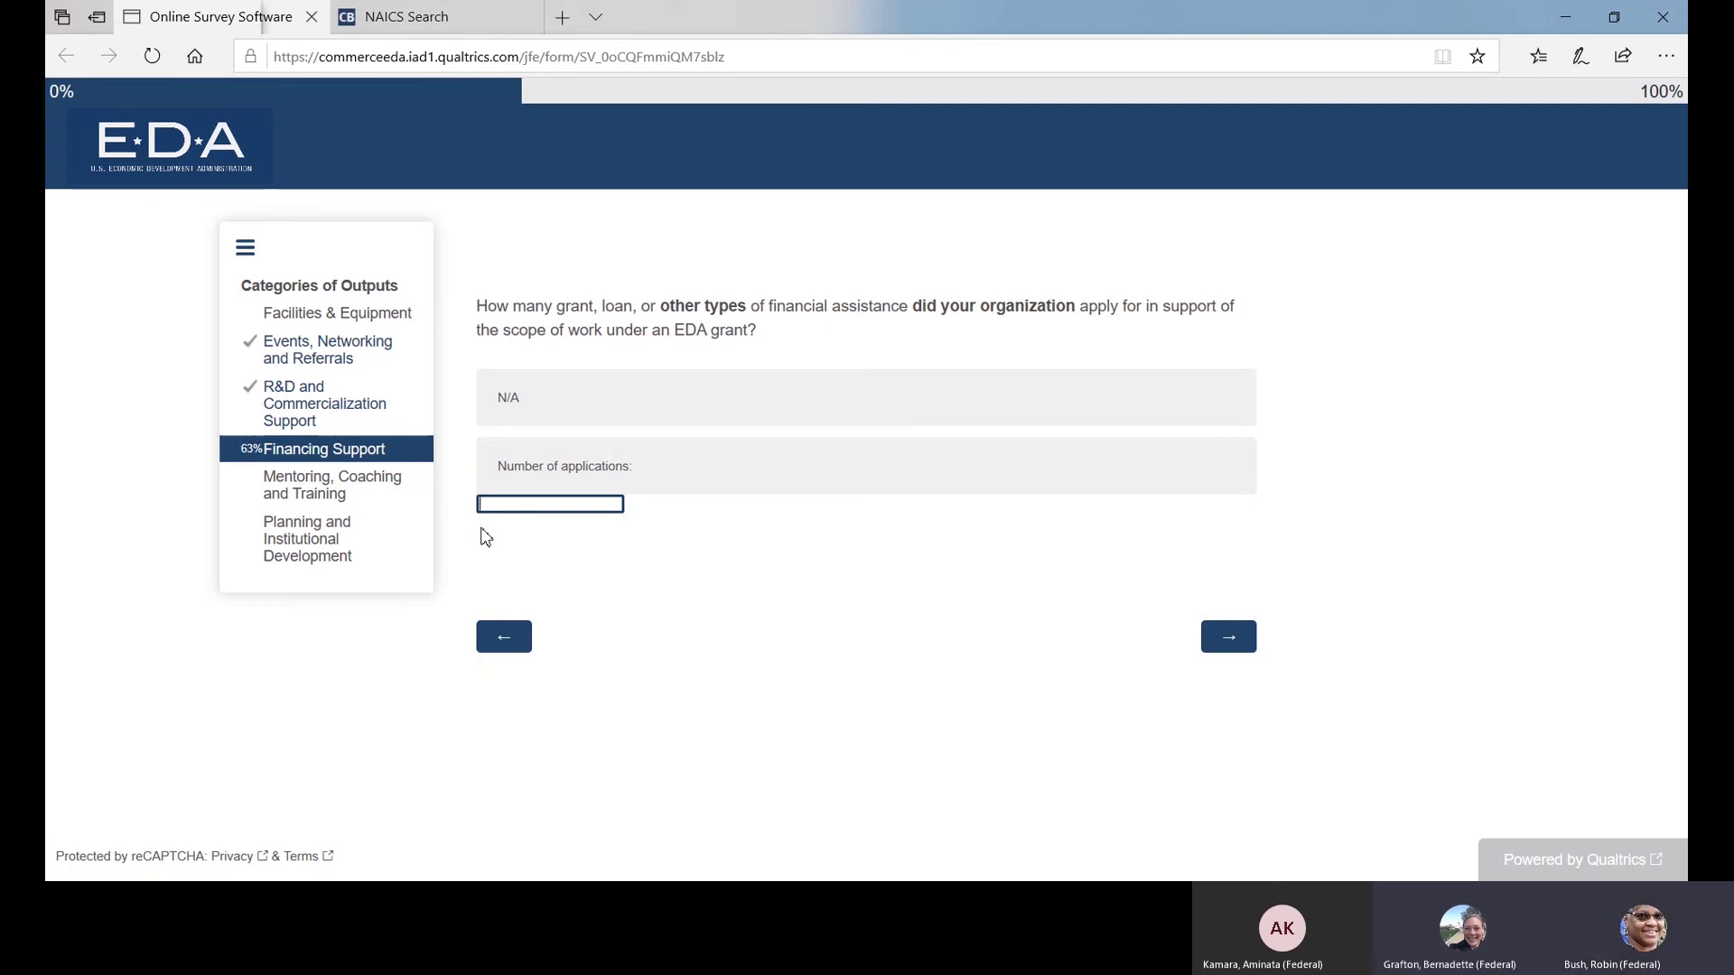
# Step: Enter 1 application and give 'grant' as the funding type or source
pyautogui.write('1')
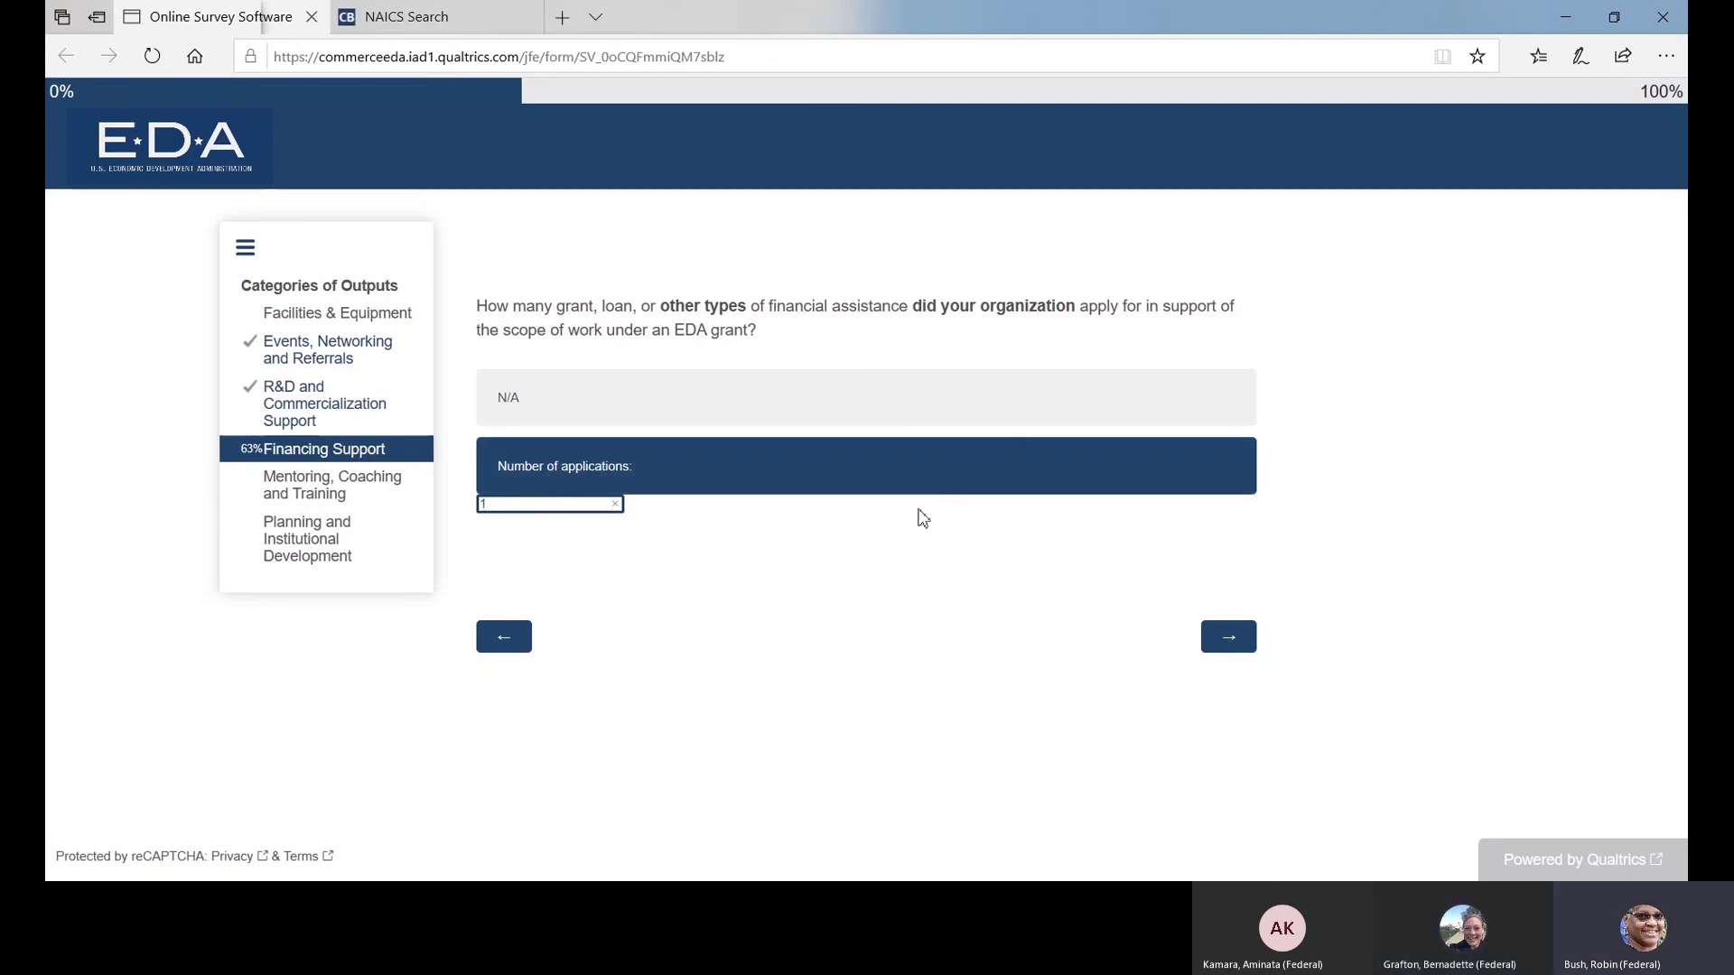
pyautogui.click(1228, 638)
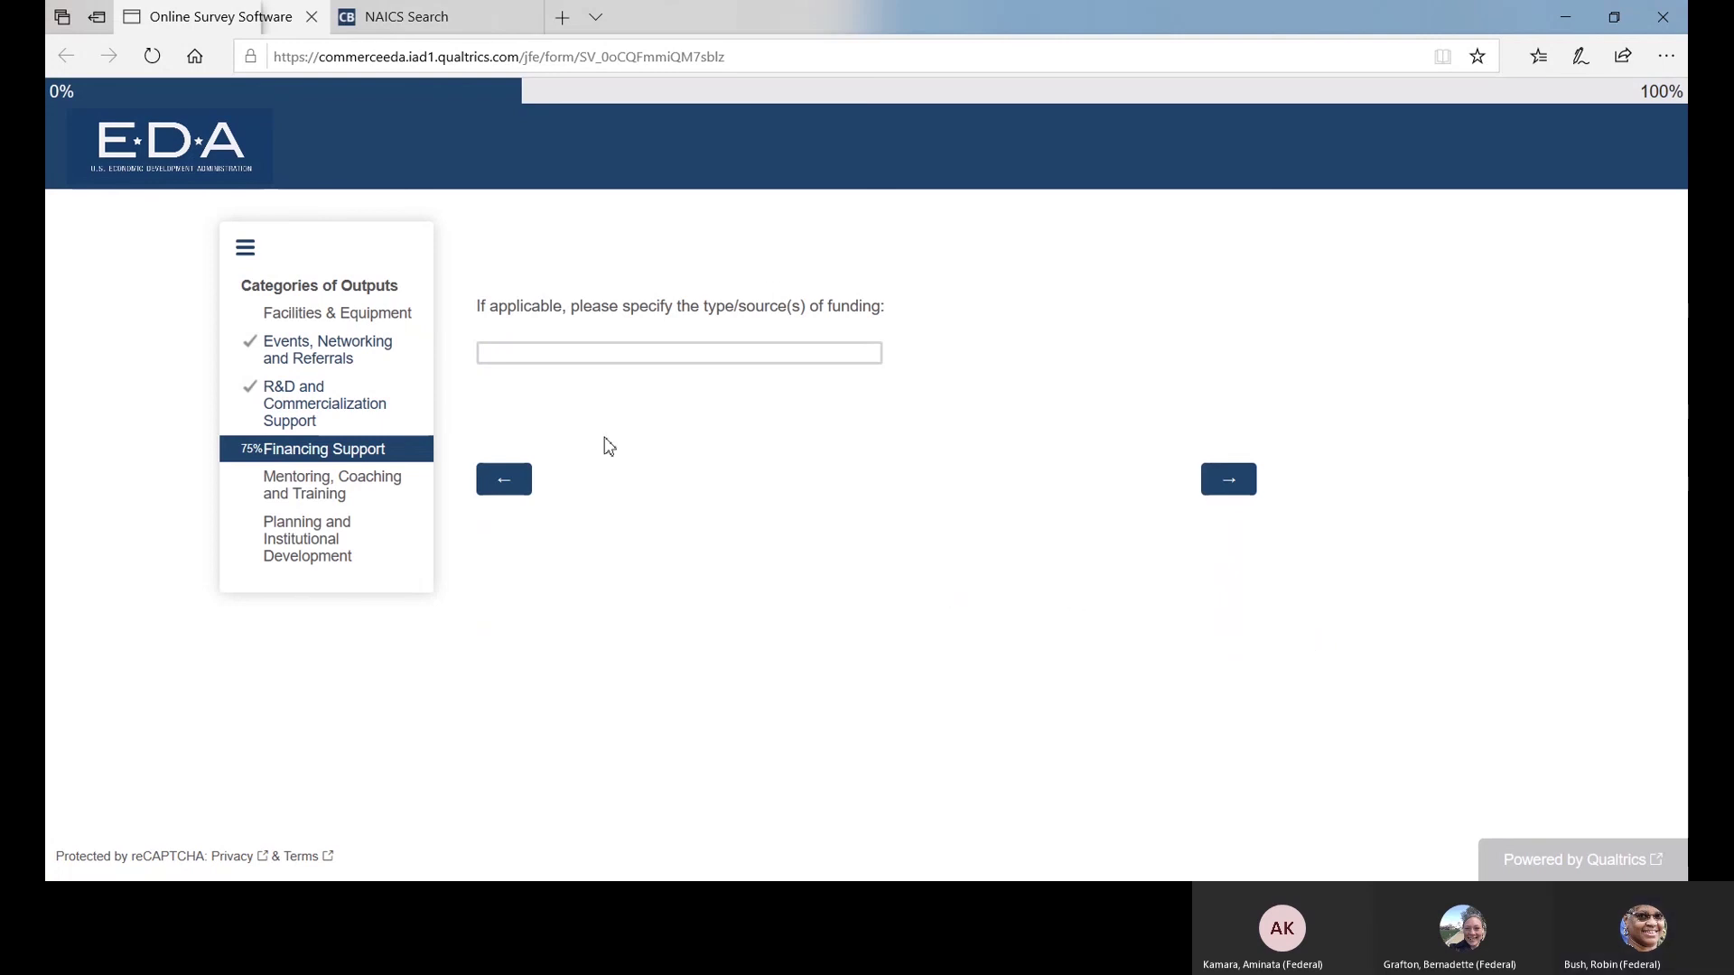
pyautogui.click(504, 352)
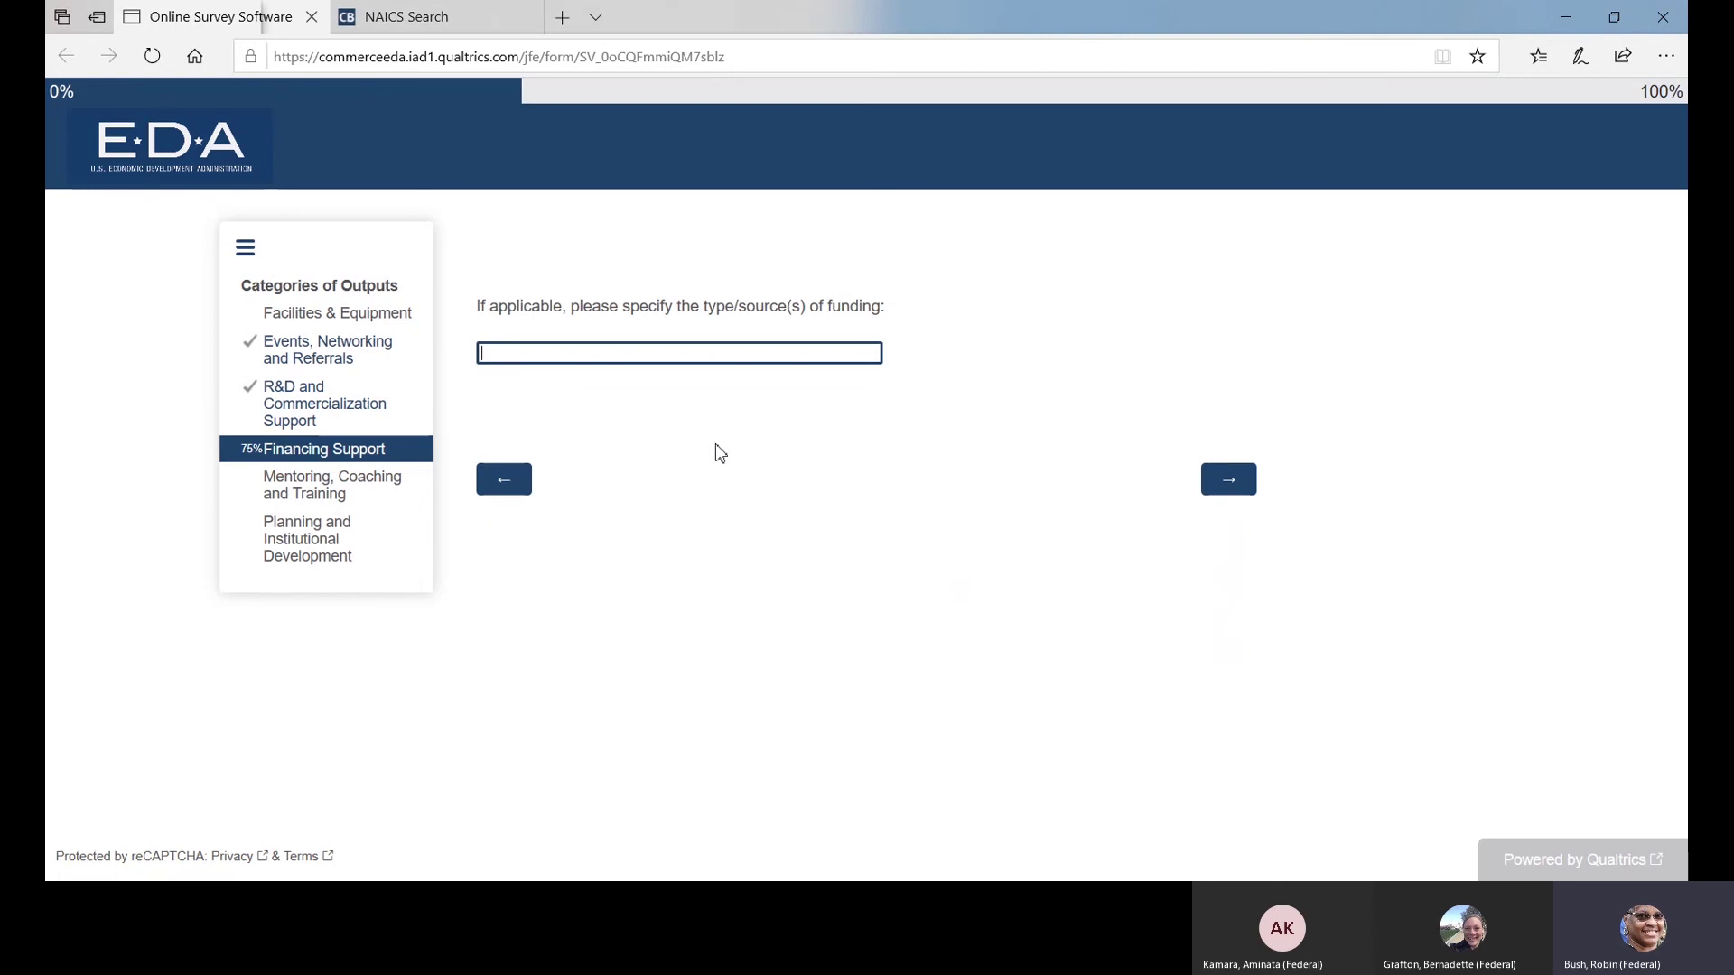
pyautogui.write('grant')
# Step: Submit the funding source and mark the TAAF firms question N/A
pyautogui.click(1224, 492)
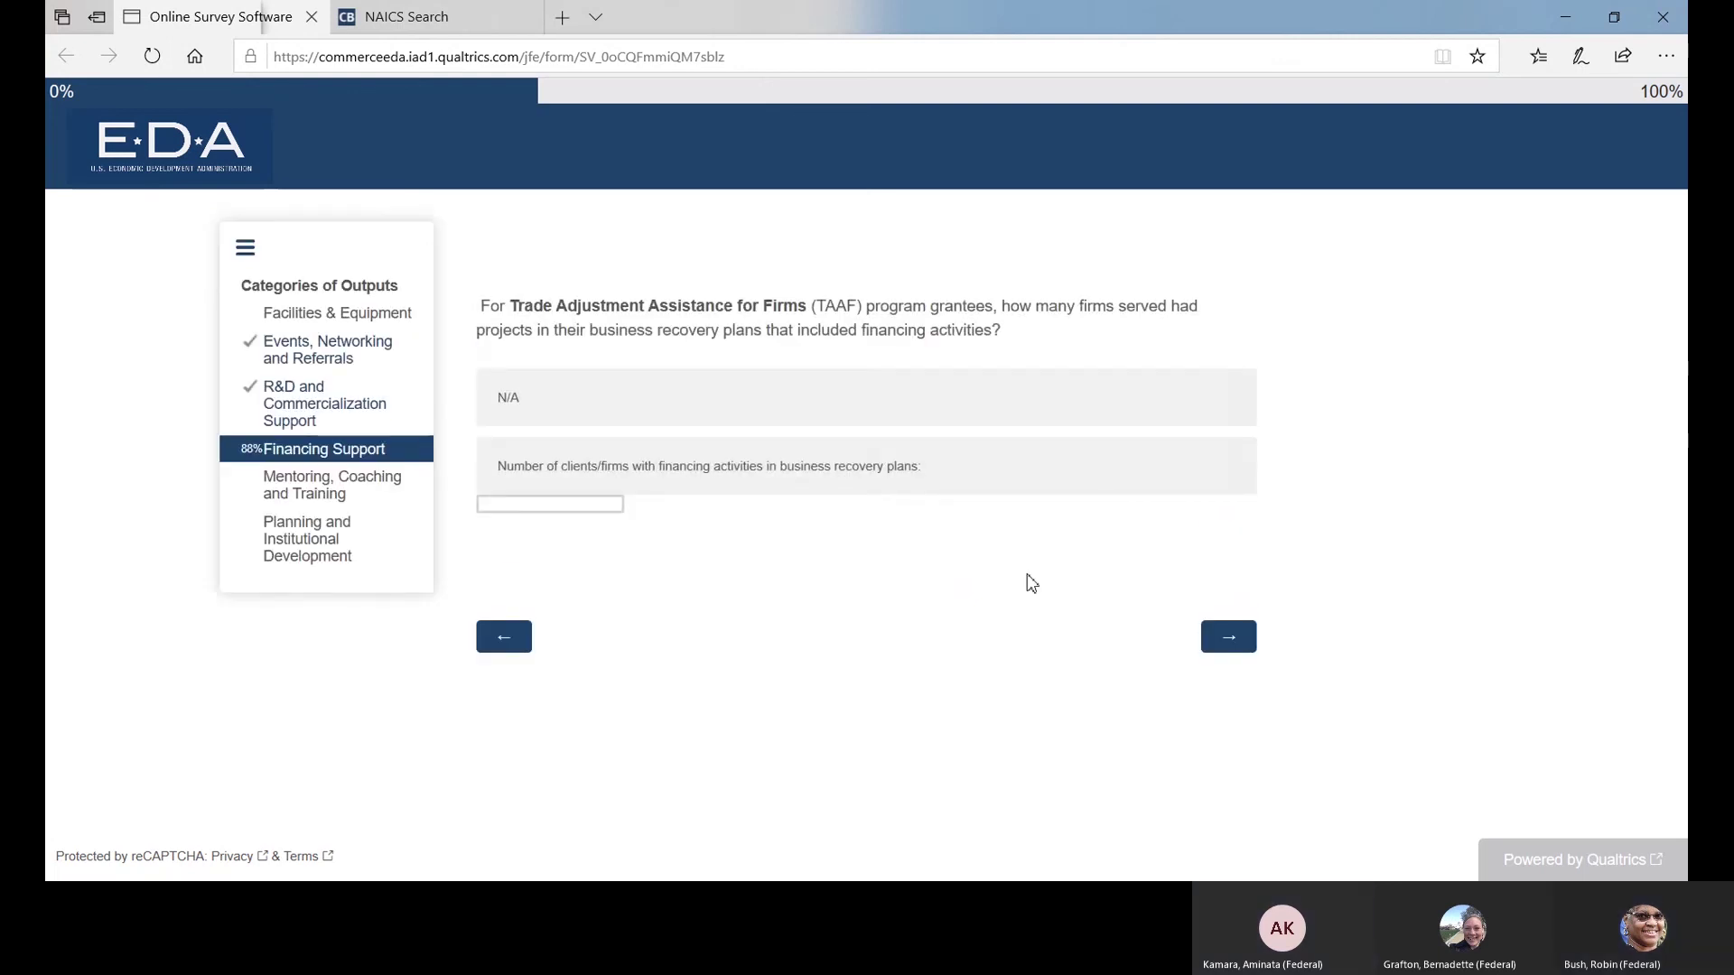
pyautogui.click(659, 402)
pyautogui.click(1226, 639)
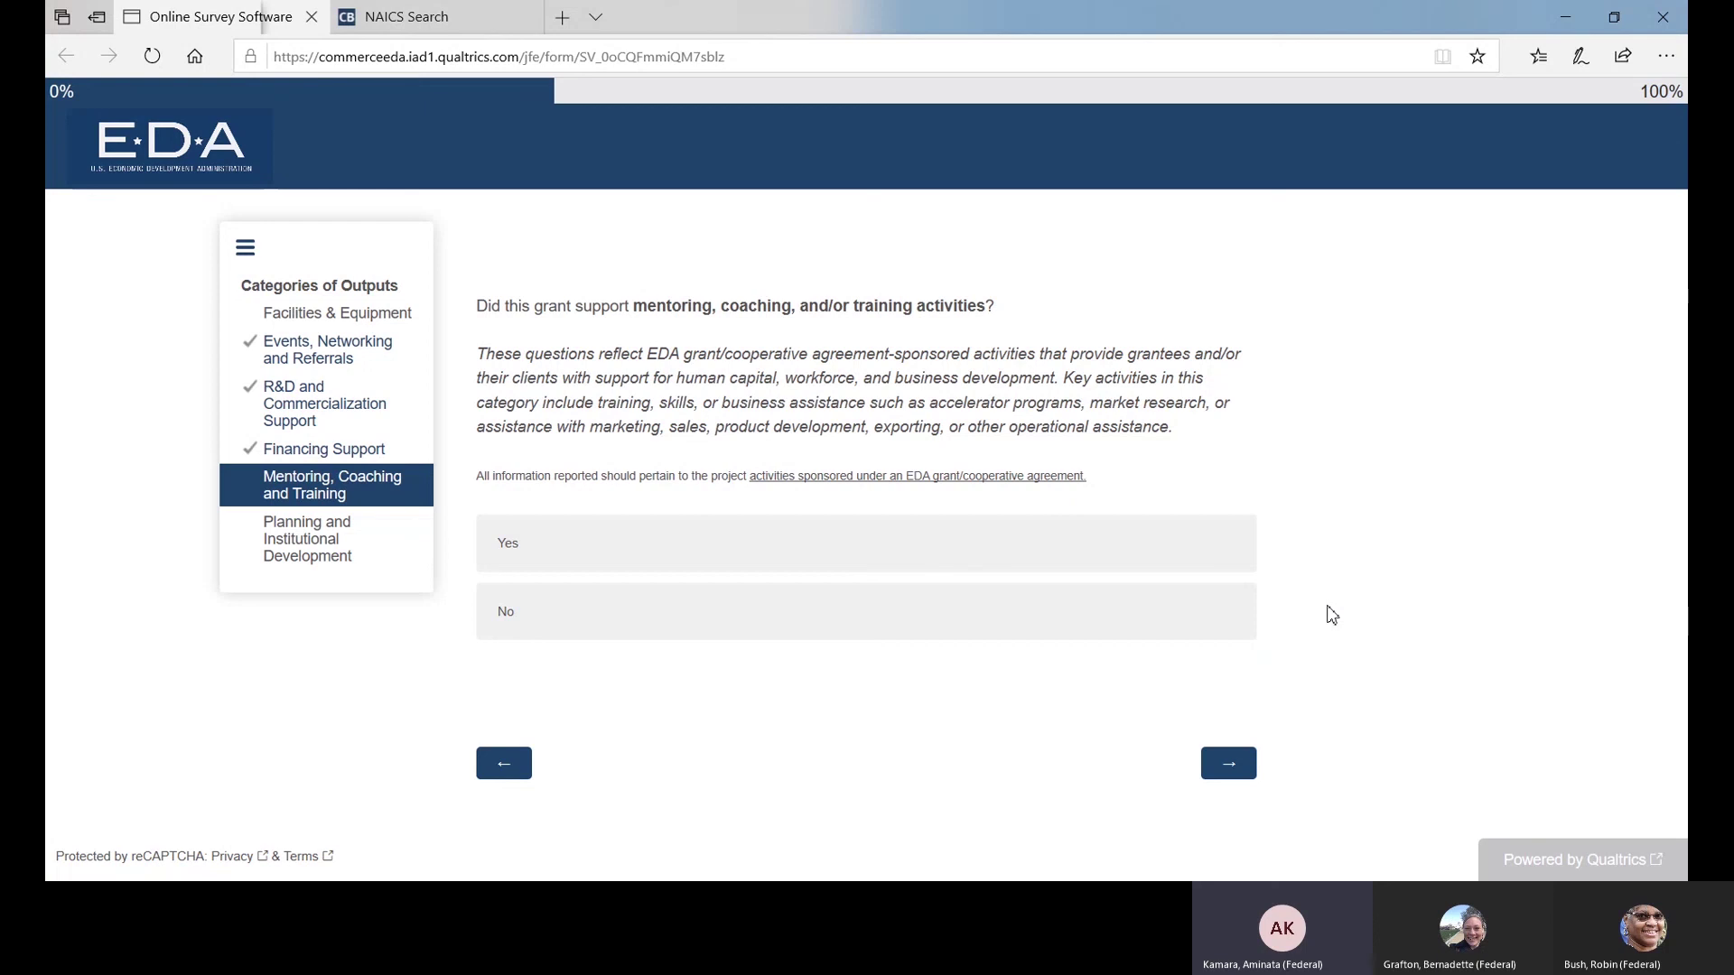
# Step: Answer Yes to mentoring, coaching or training support and report 5 sessions held
pyautogui.click(674, 562)
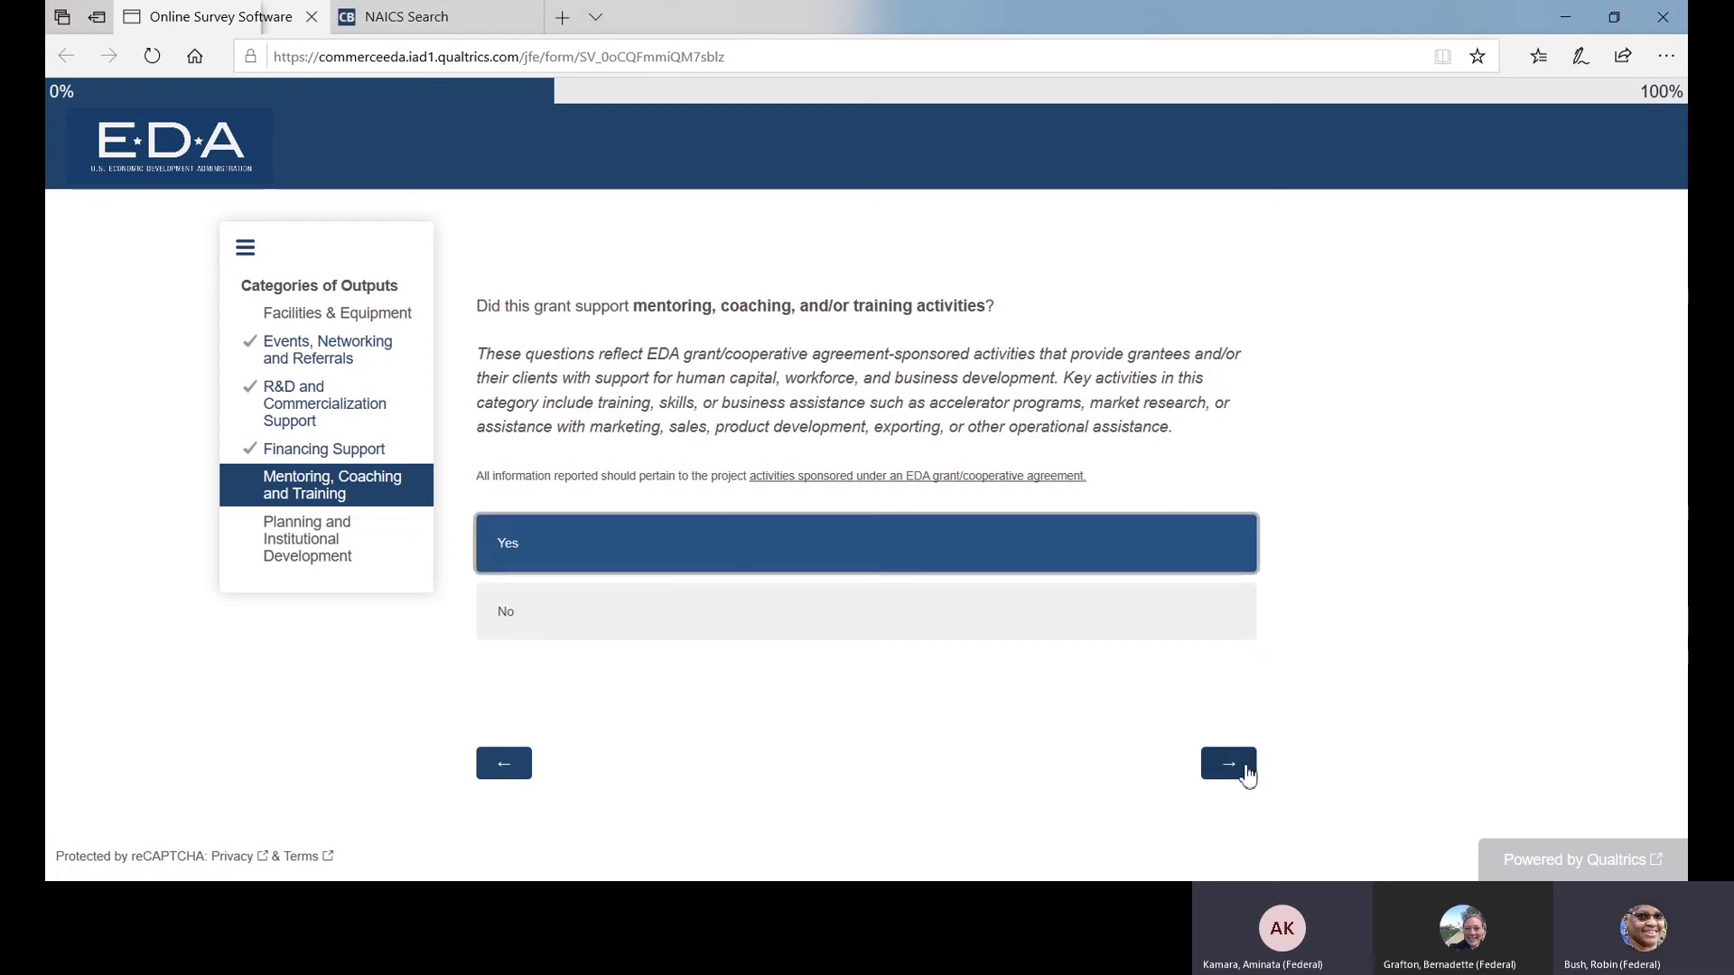
pyautogui.click(1245, 771)
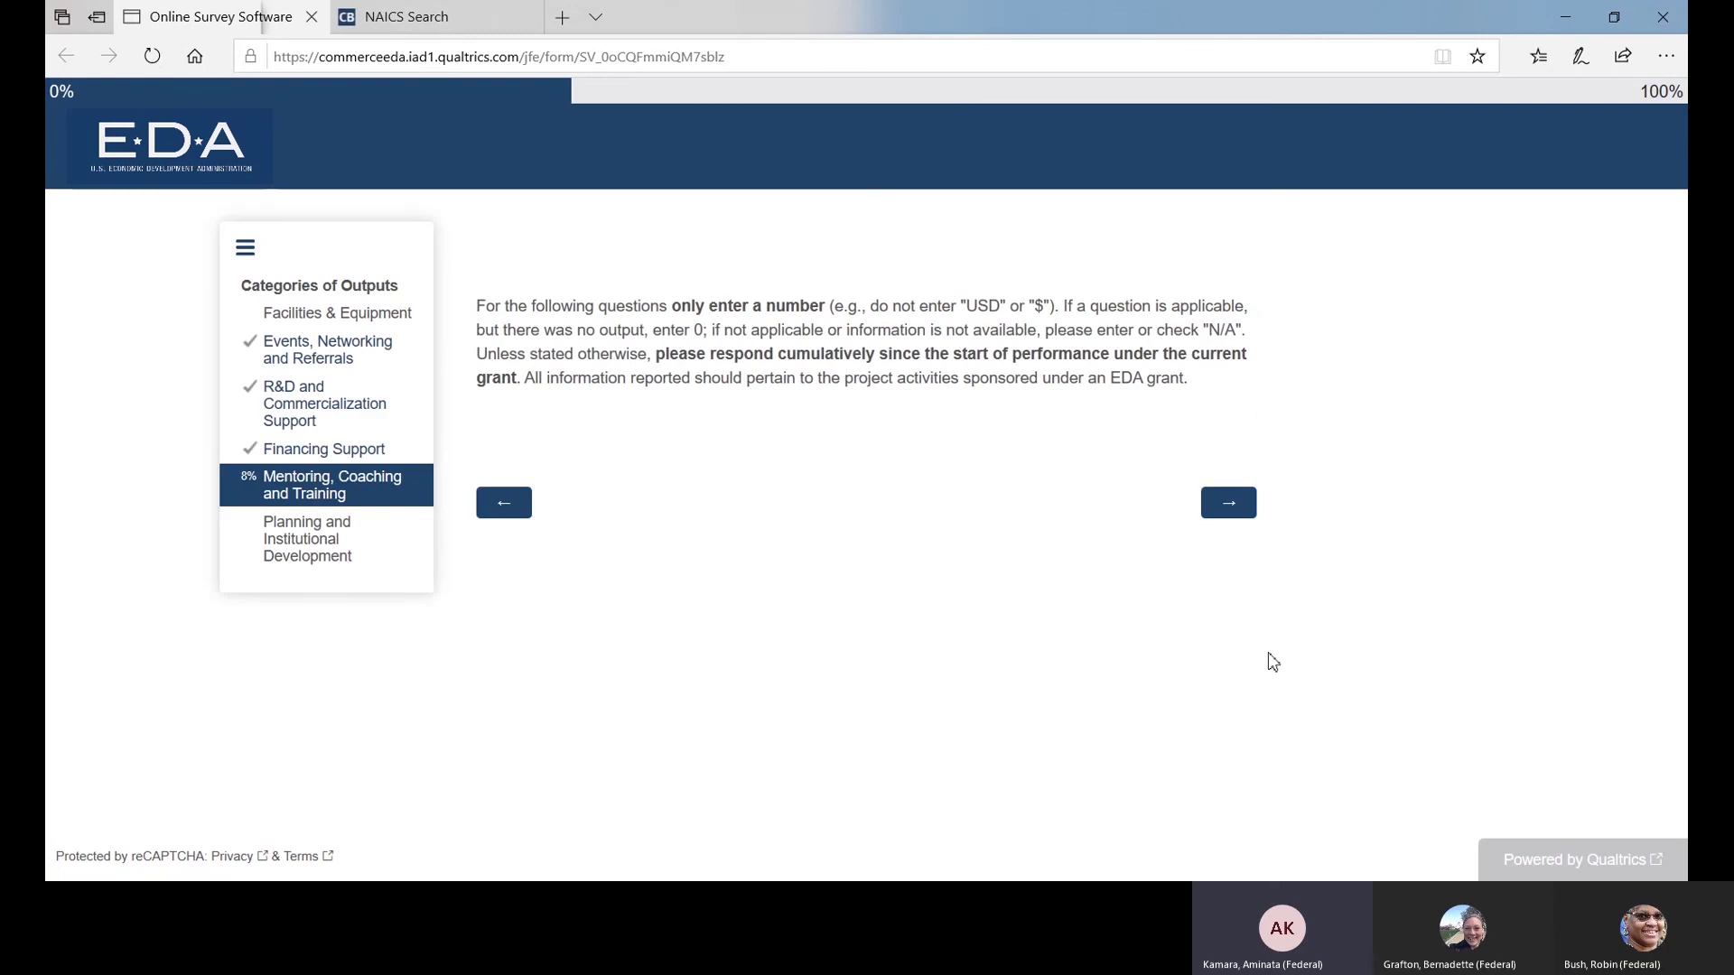
pyautogui.click(1228, 503)
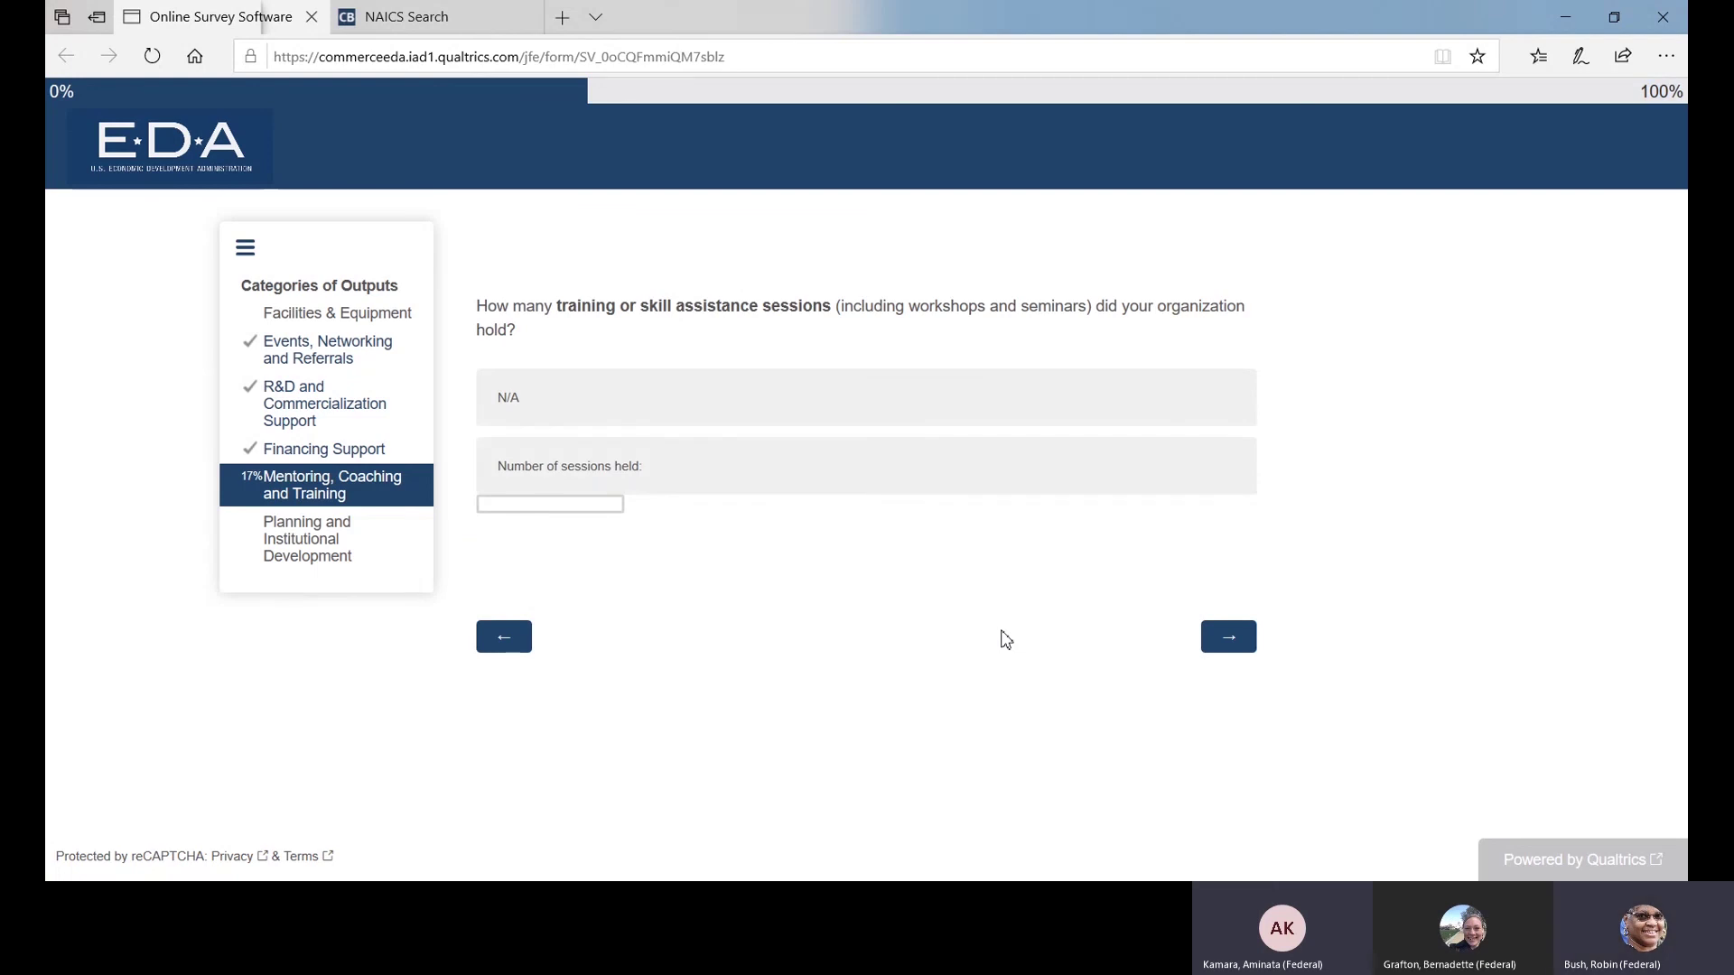
pyautogui.click(519, 498)
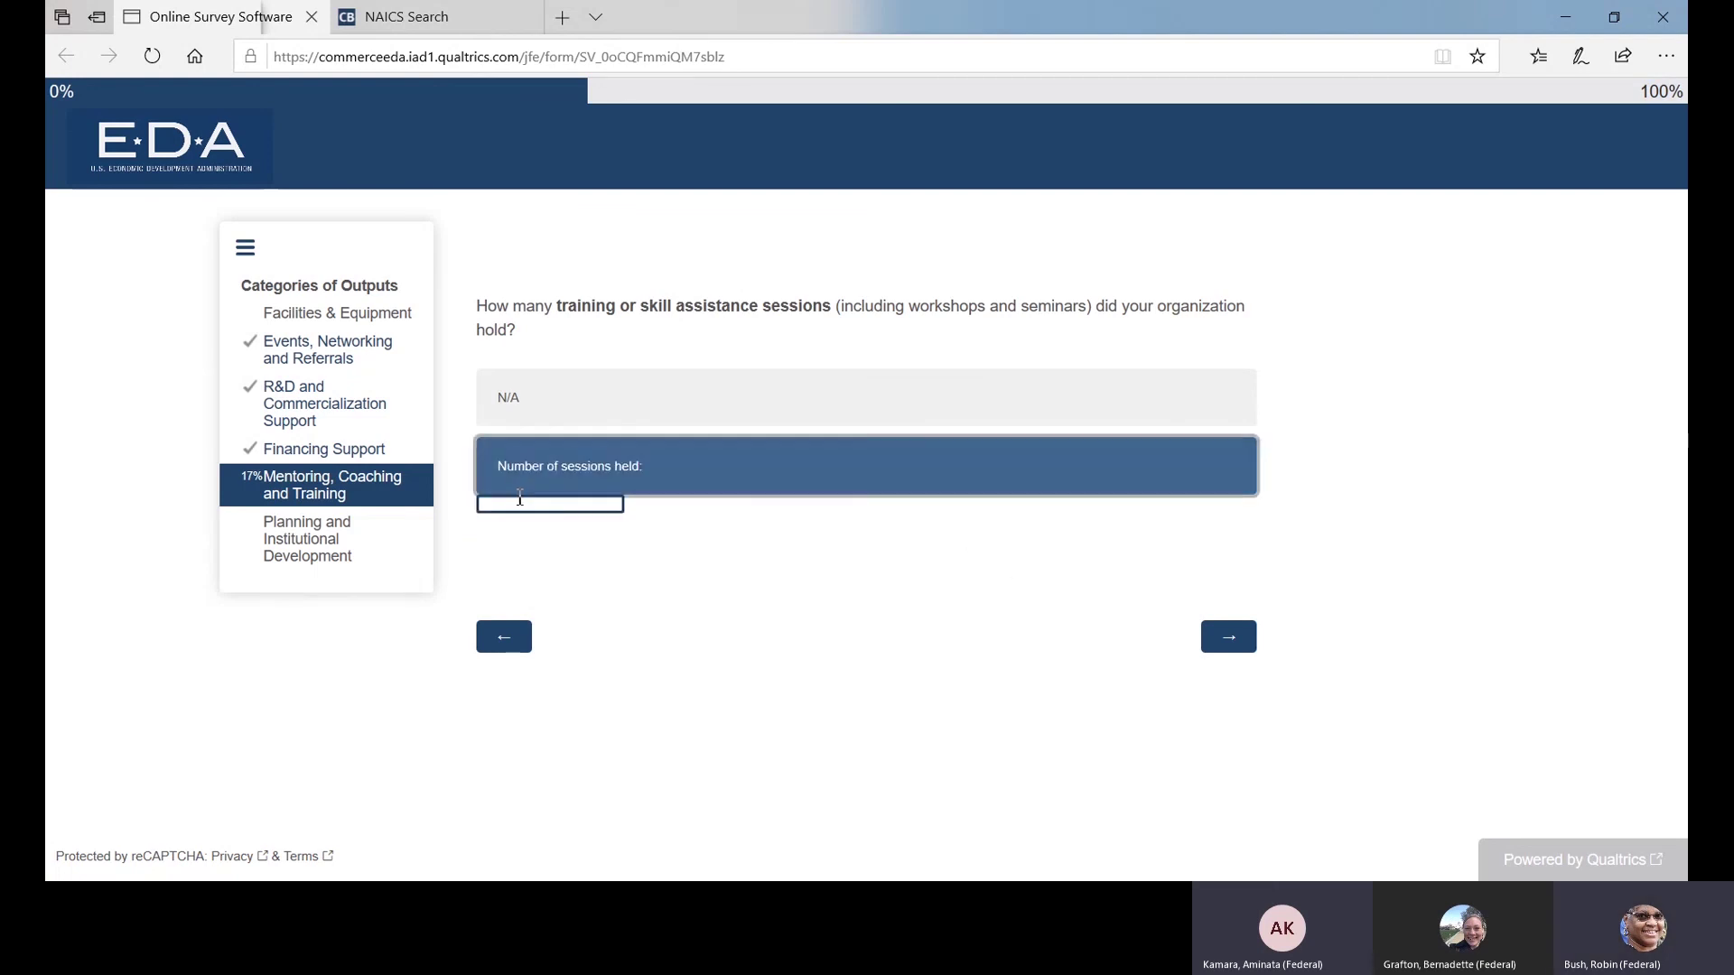
pyautogui.write('5')
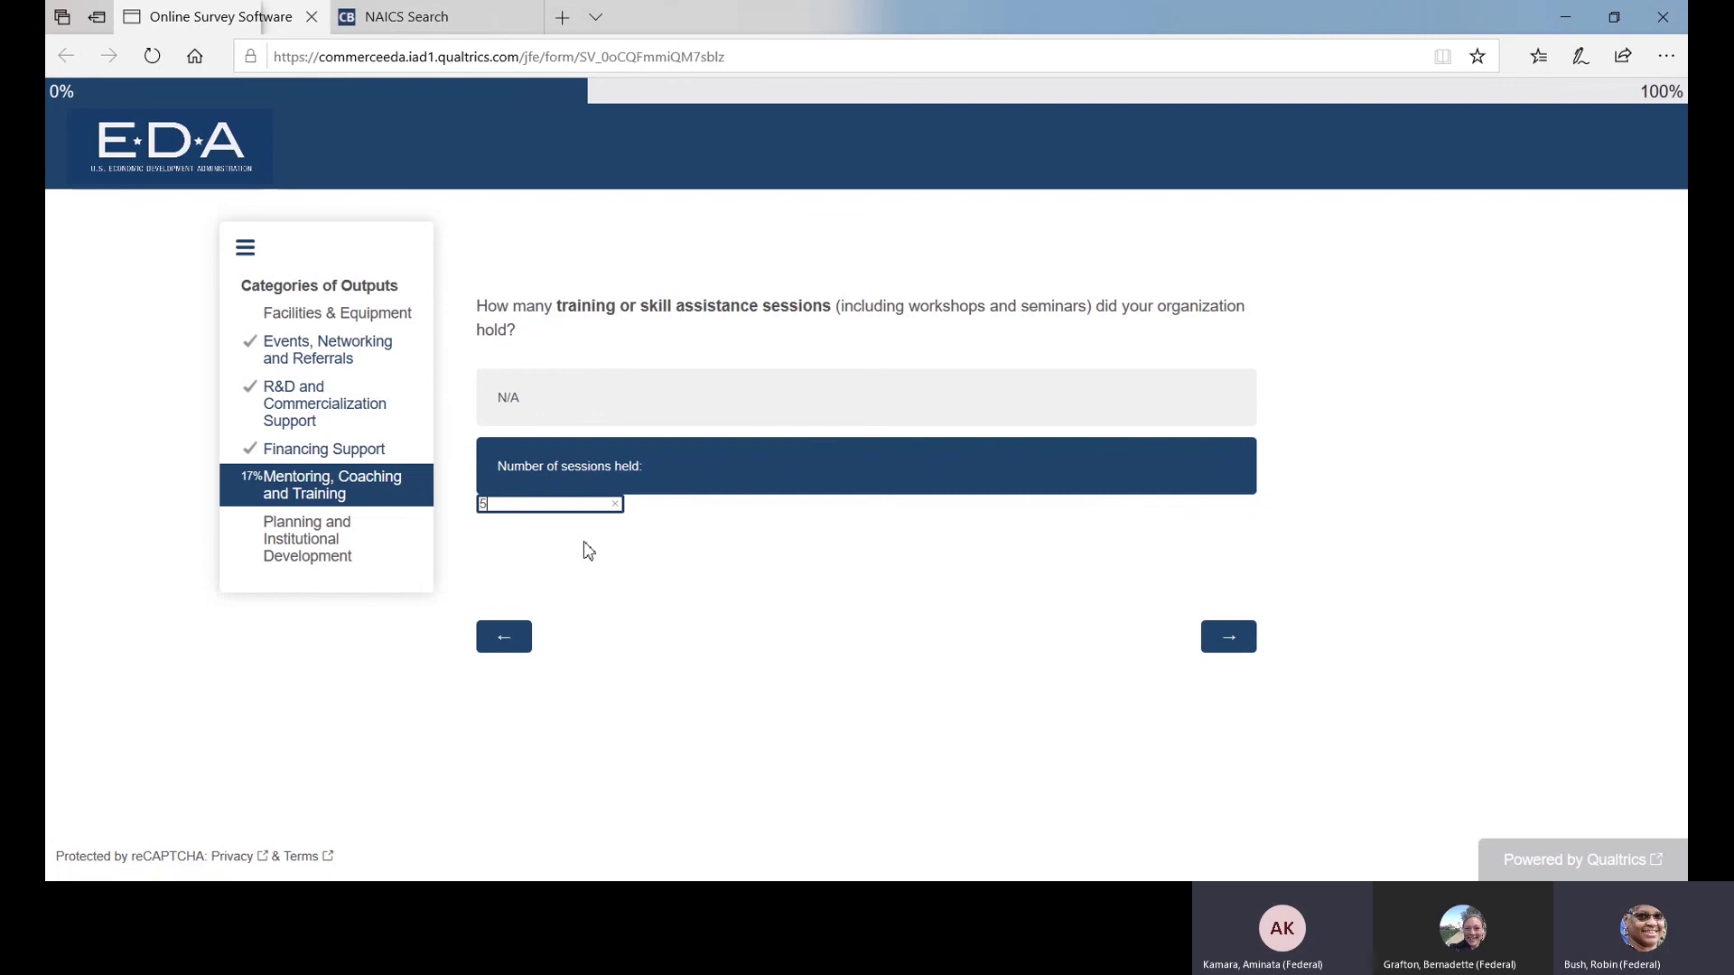
# Step: Tick Leadership/Management, Product development and Business development as the training focuses
pyautogui.click(1229, 645)
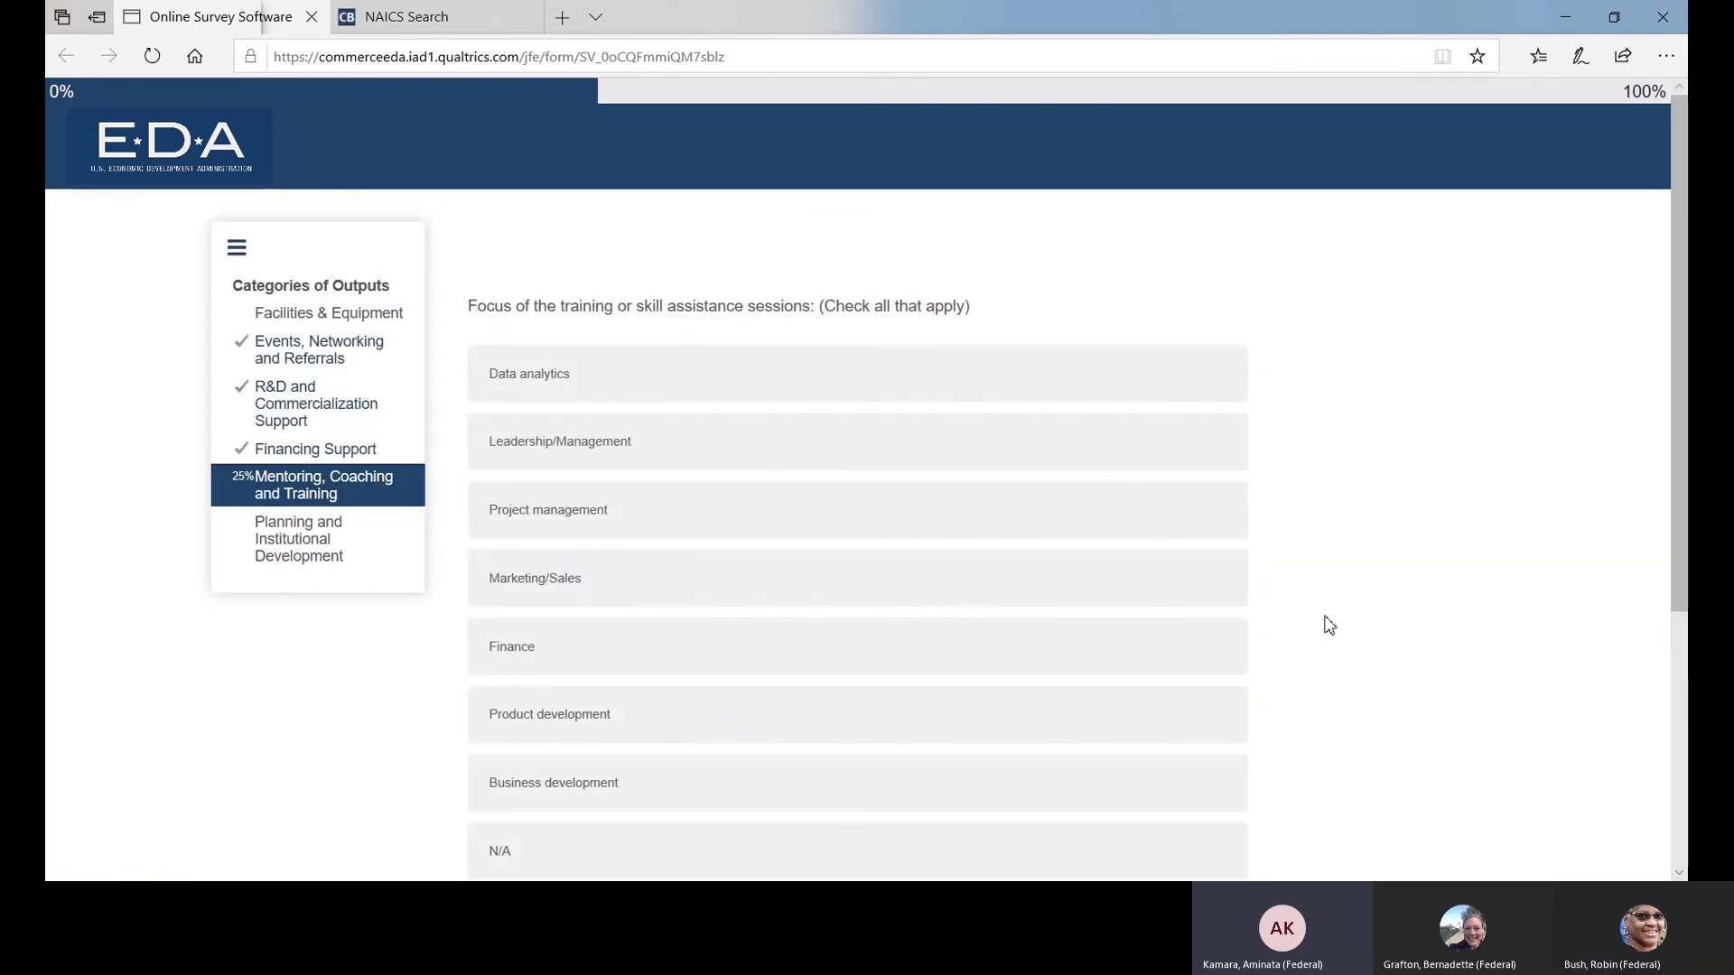
pyautogui.scroll(-1, 1328, 625)
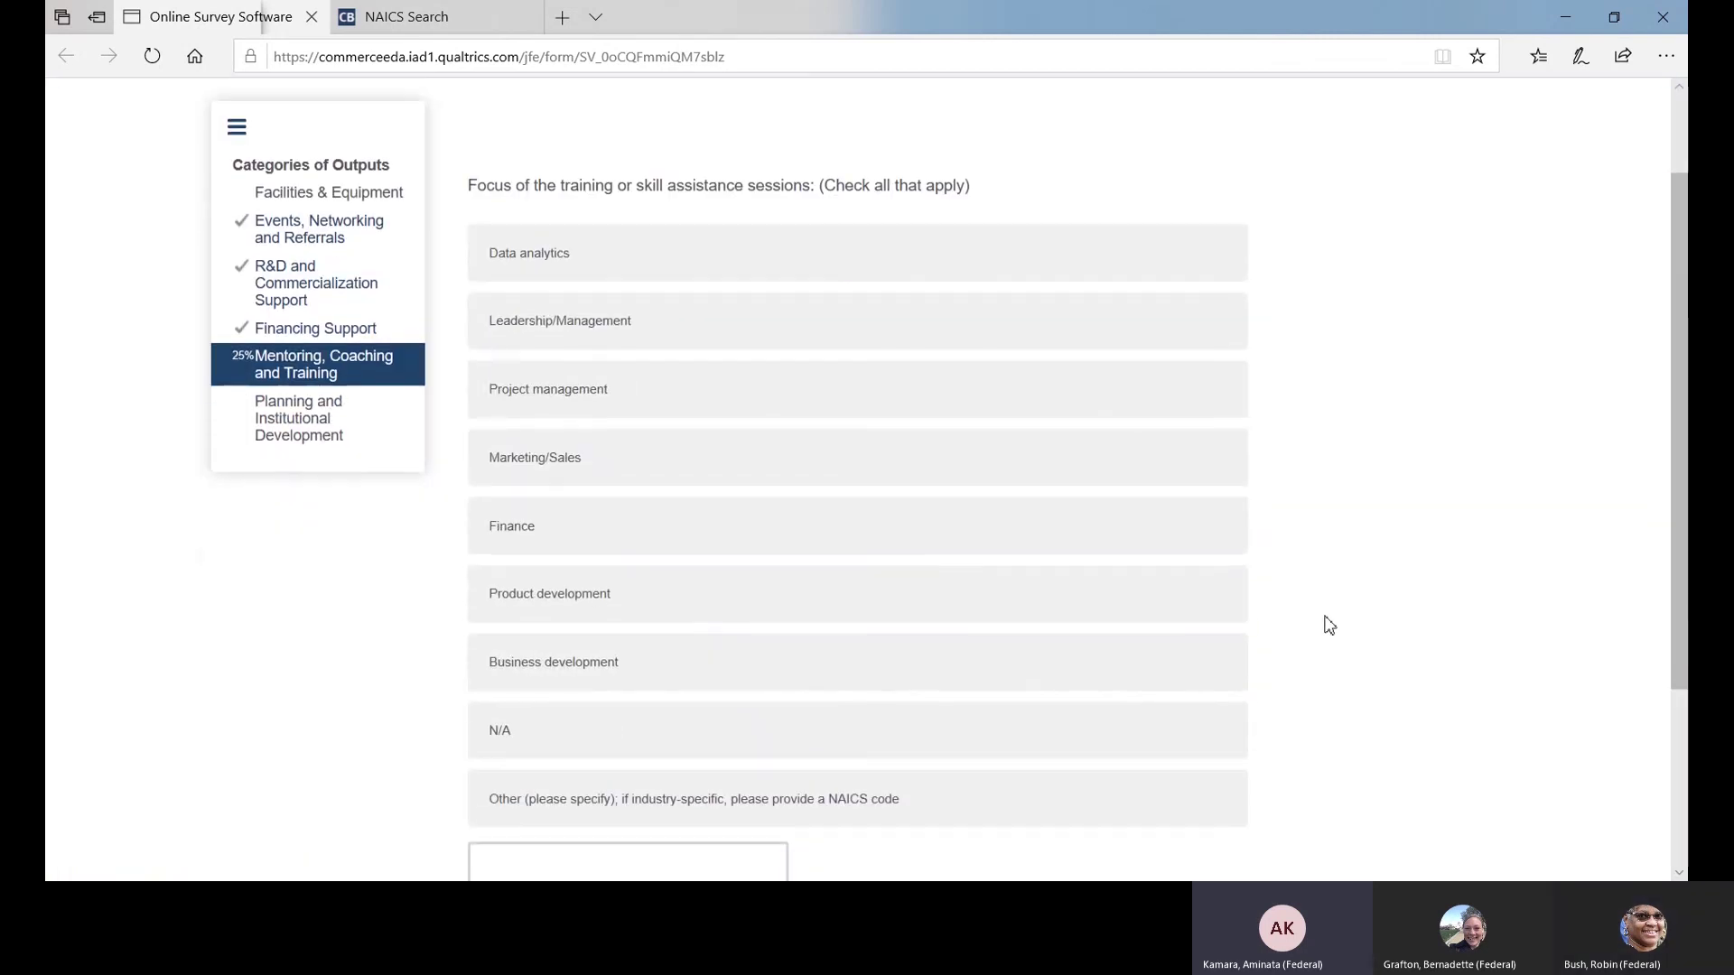
pyautogui.scroll(-1, 1328, 625)
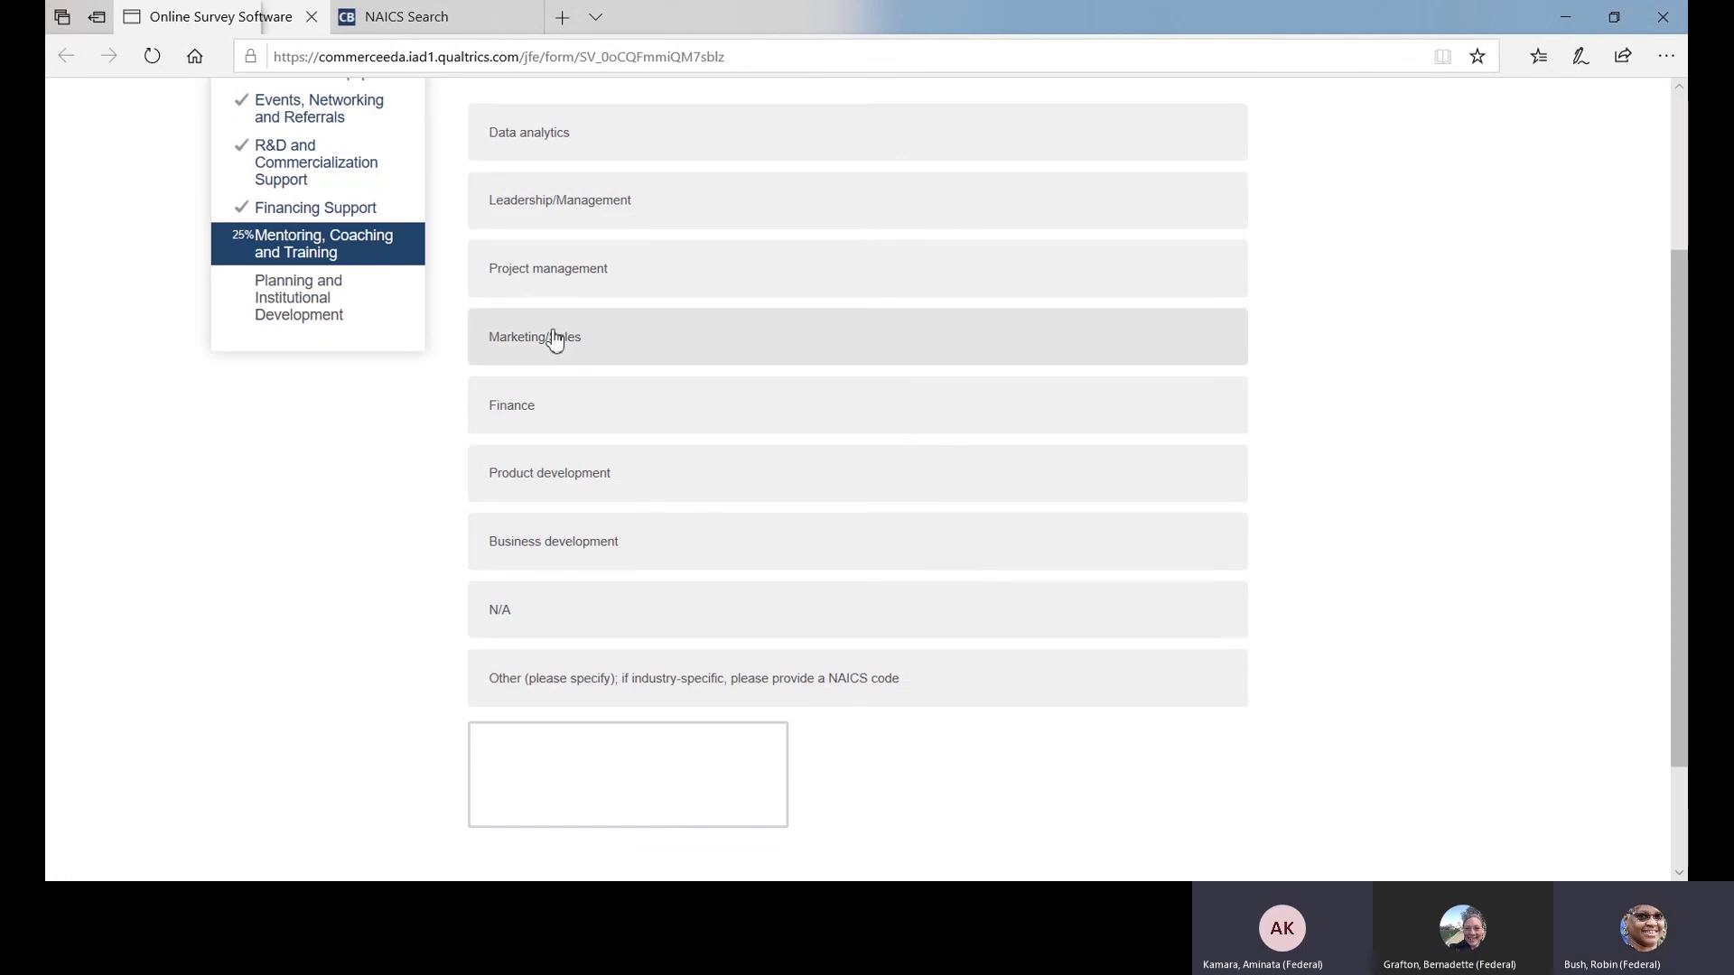
pyautogui.click(587, 206)
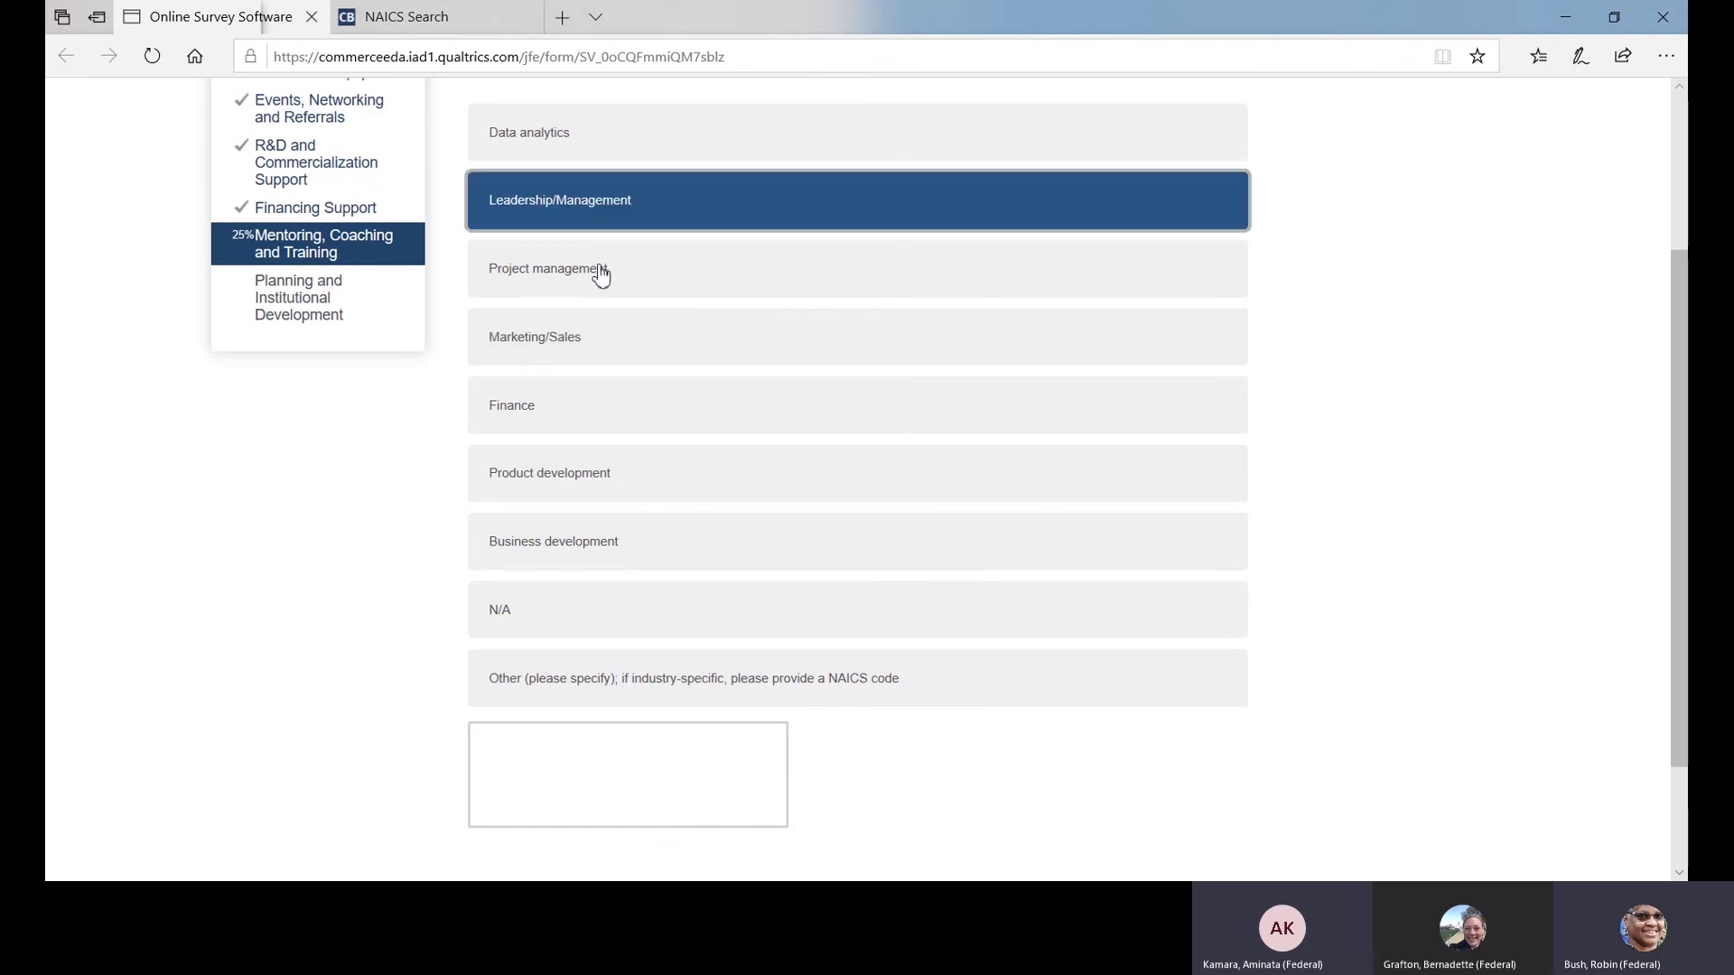
pyautogui.click(588, 495)
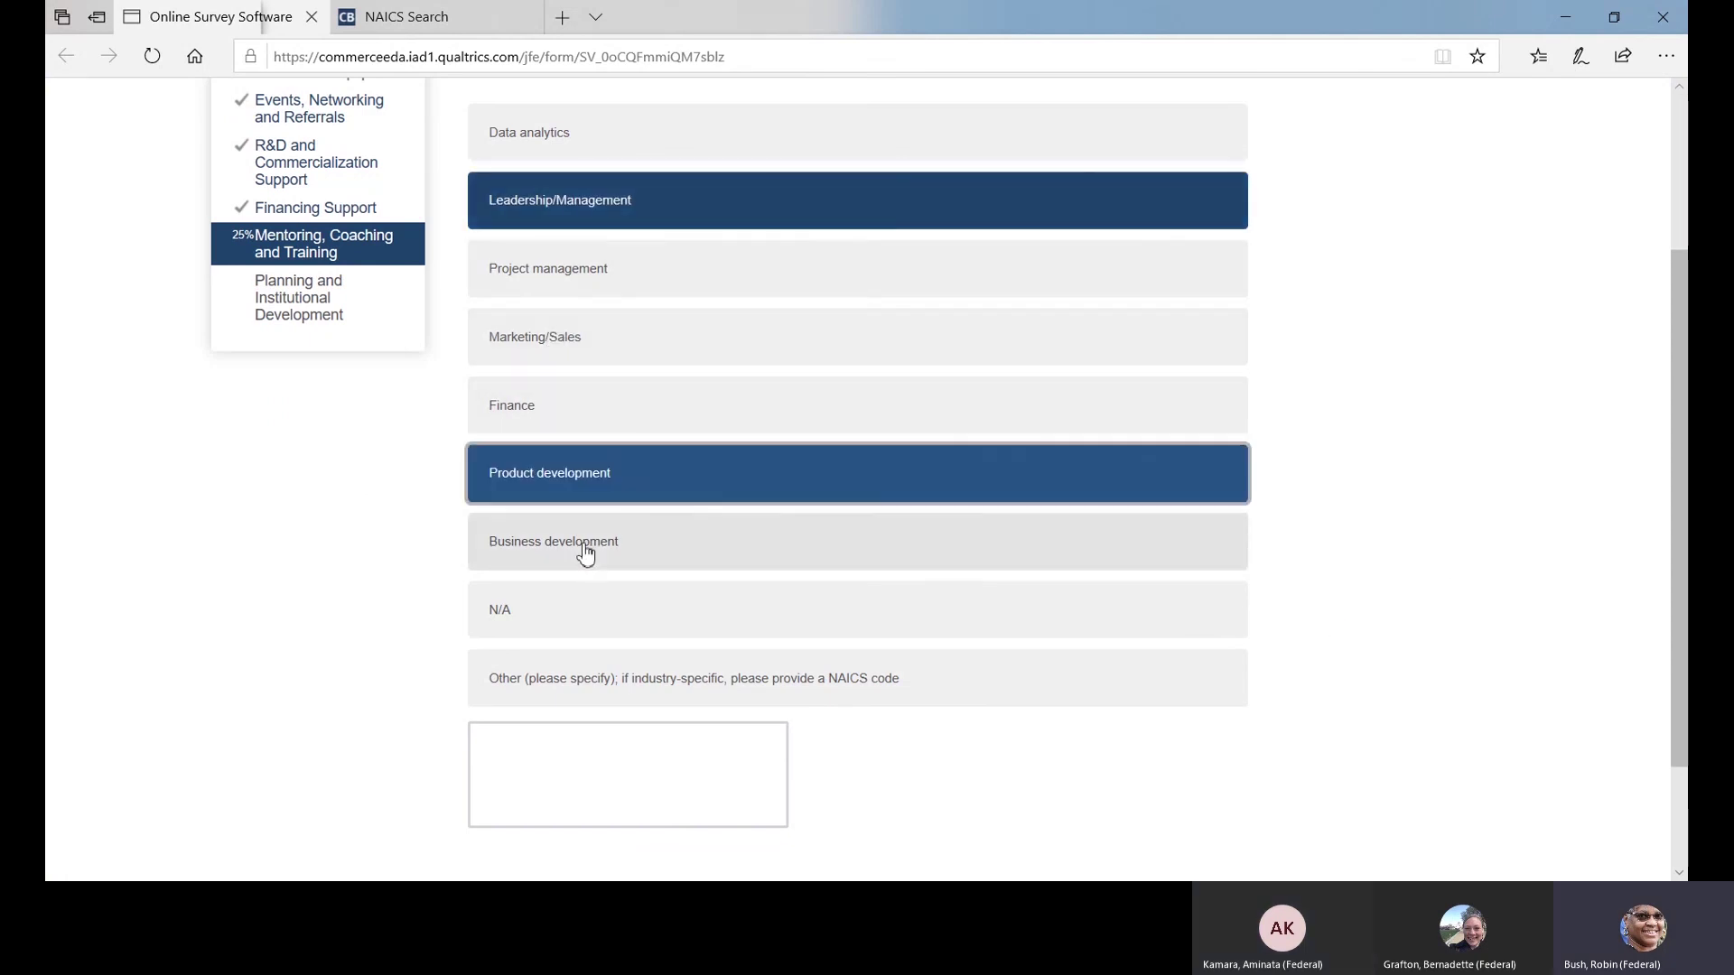
pyautogui.click(587, 553)
pyautogui.scroll(-2, 839, 681)
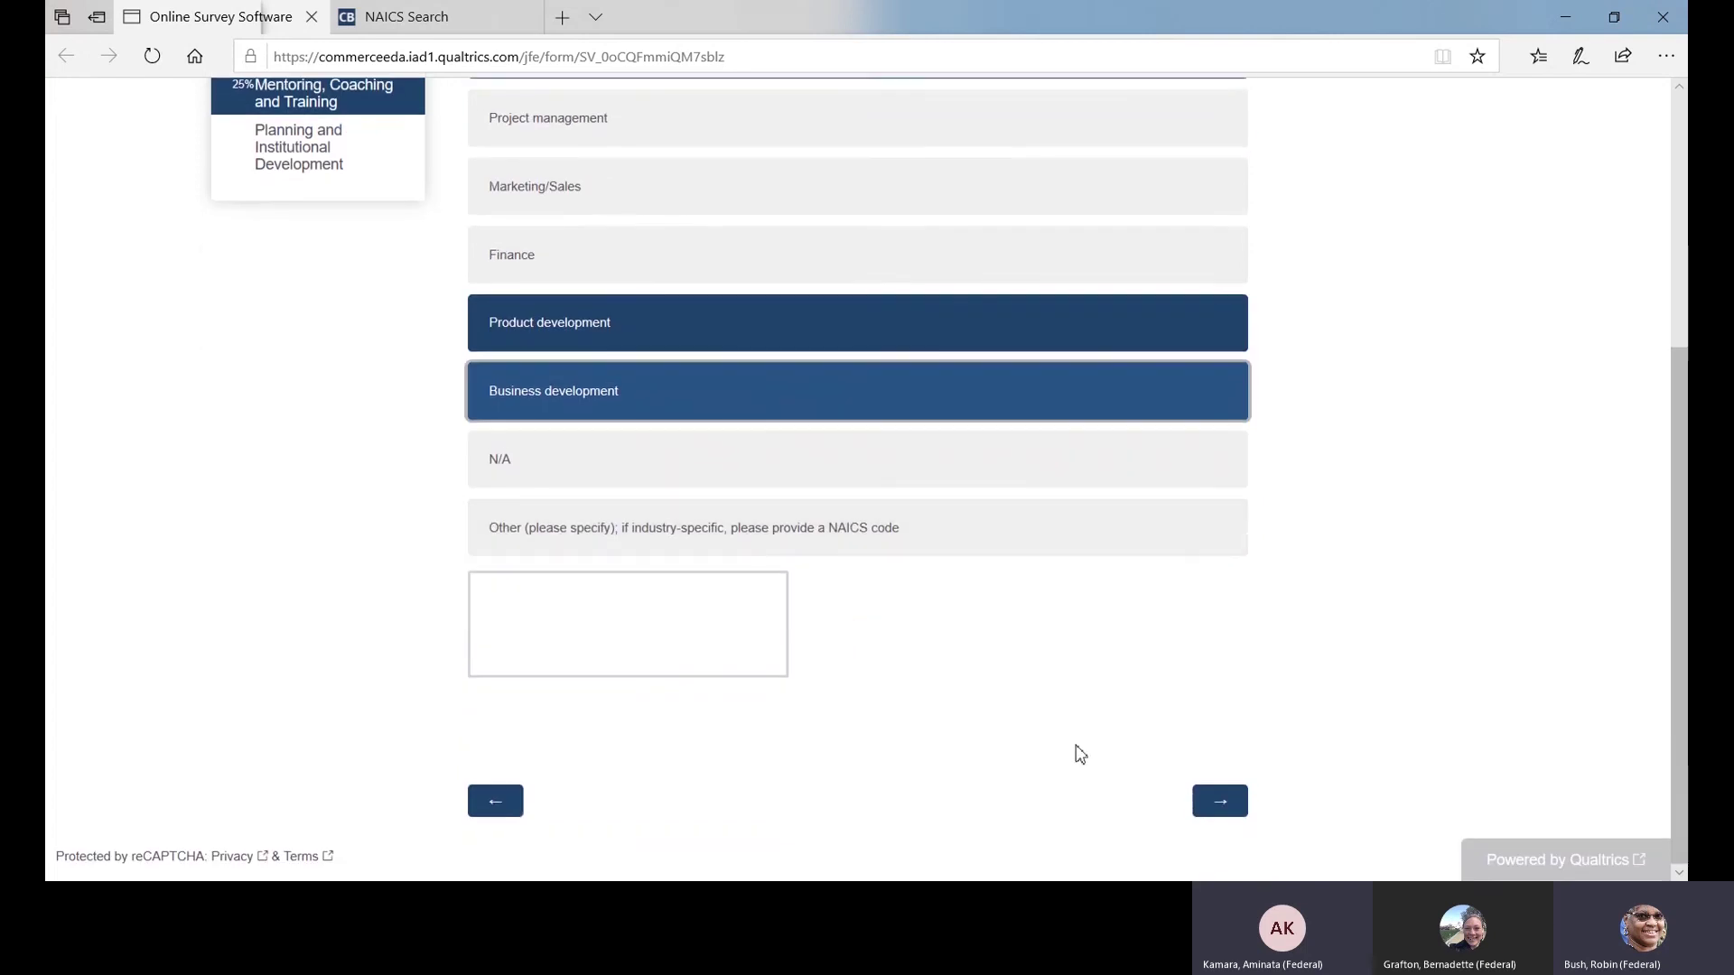
pyautogui.click(1210, 803)
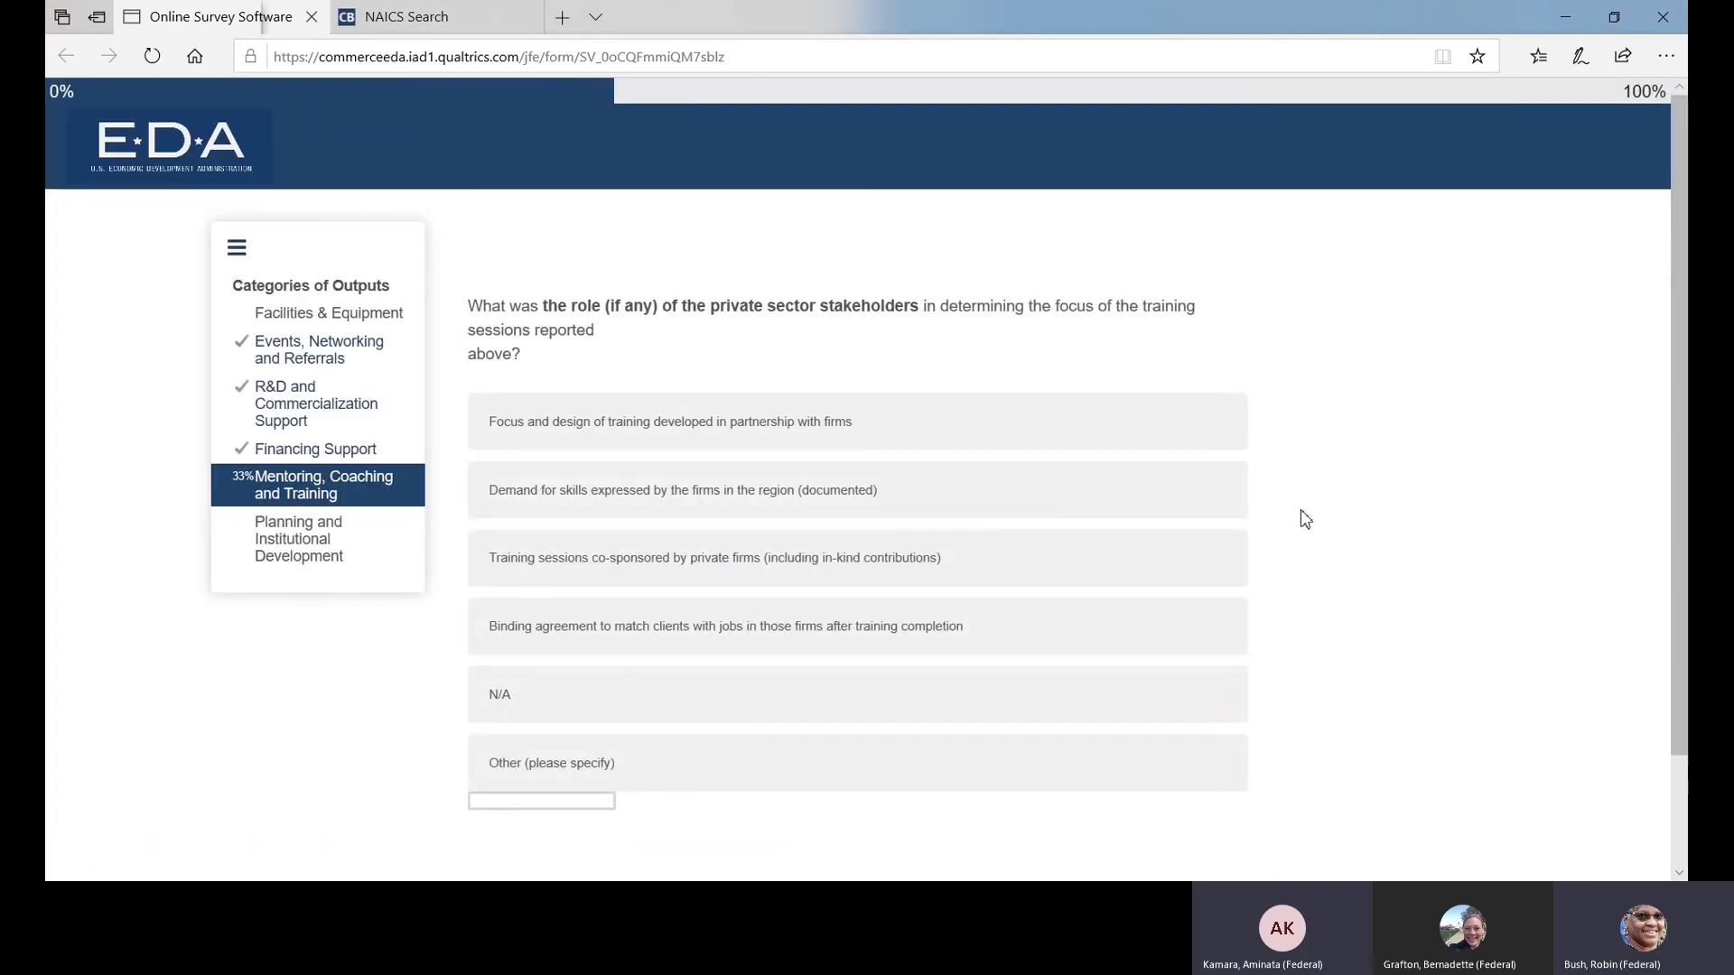
# Step: Choose partnership-designed training and private-firm co-sponsored sessions as the stakeholders' role
pyautogui.scroll(-2, 1305, 519)
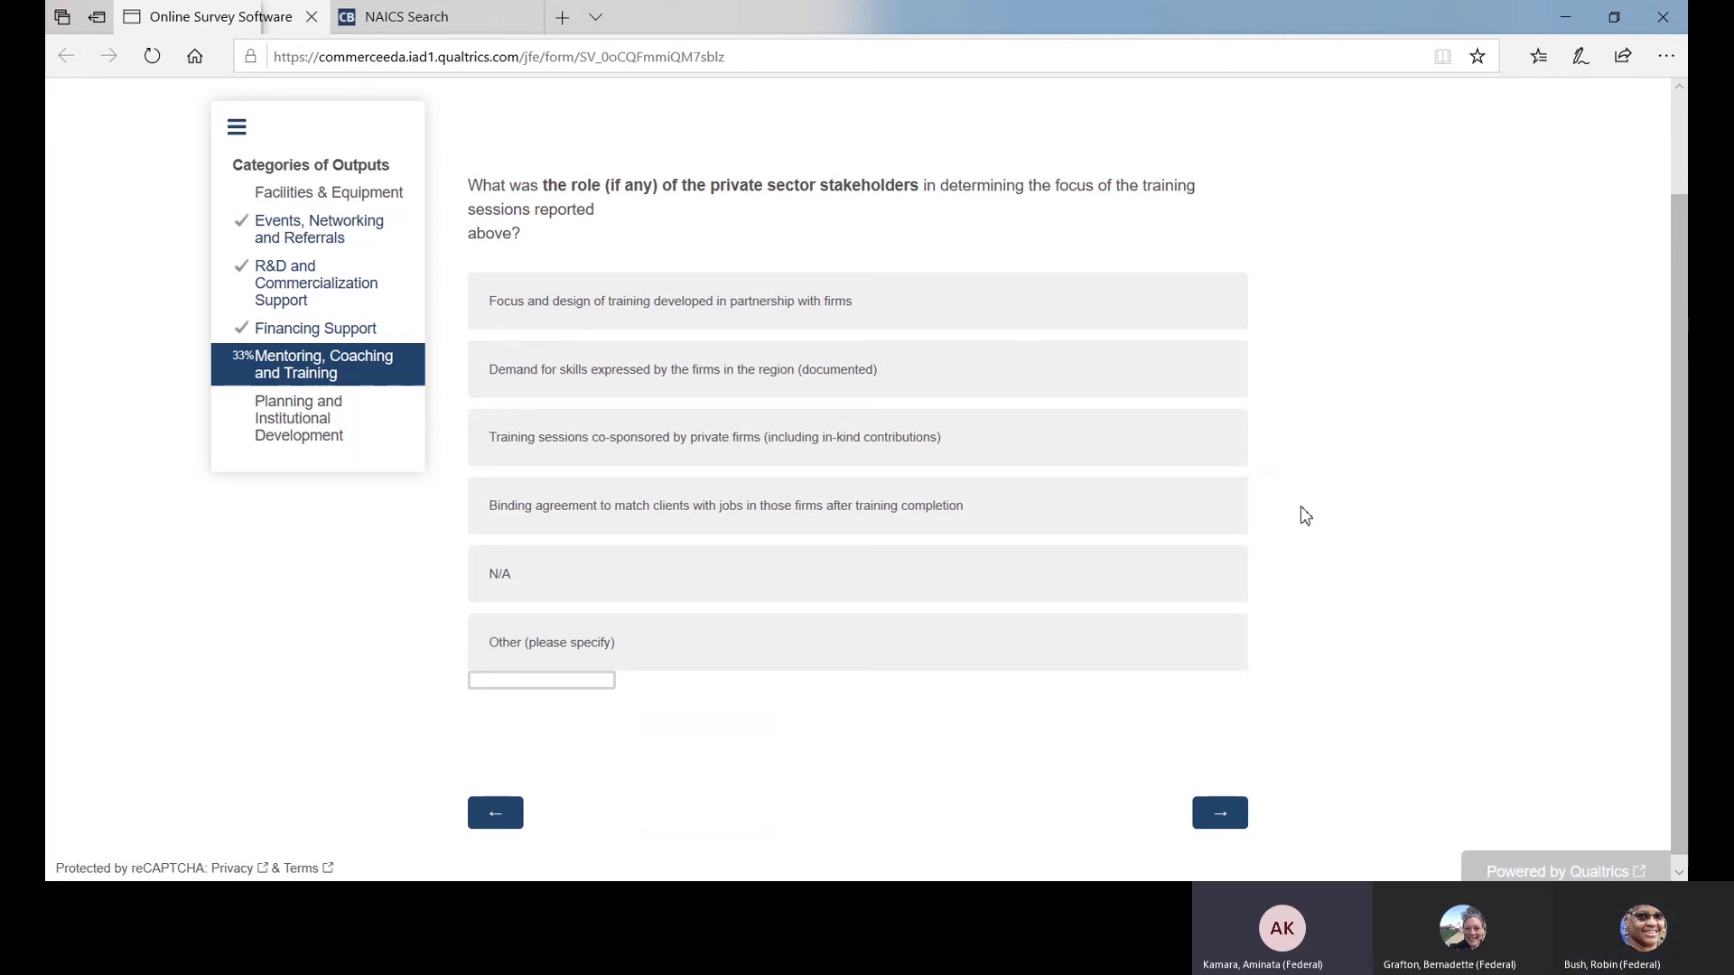
pyautogui.click(563, 322)
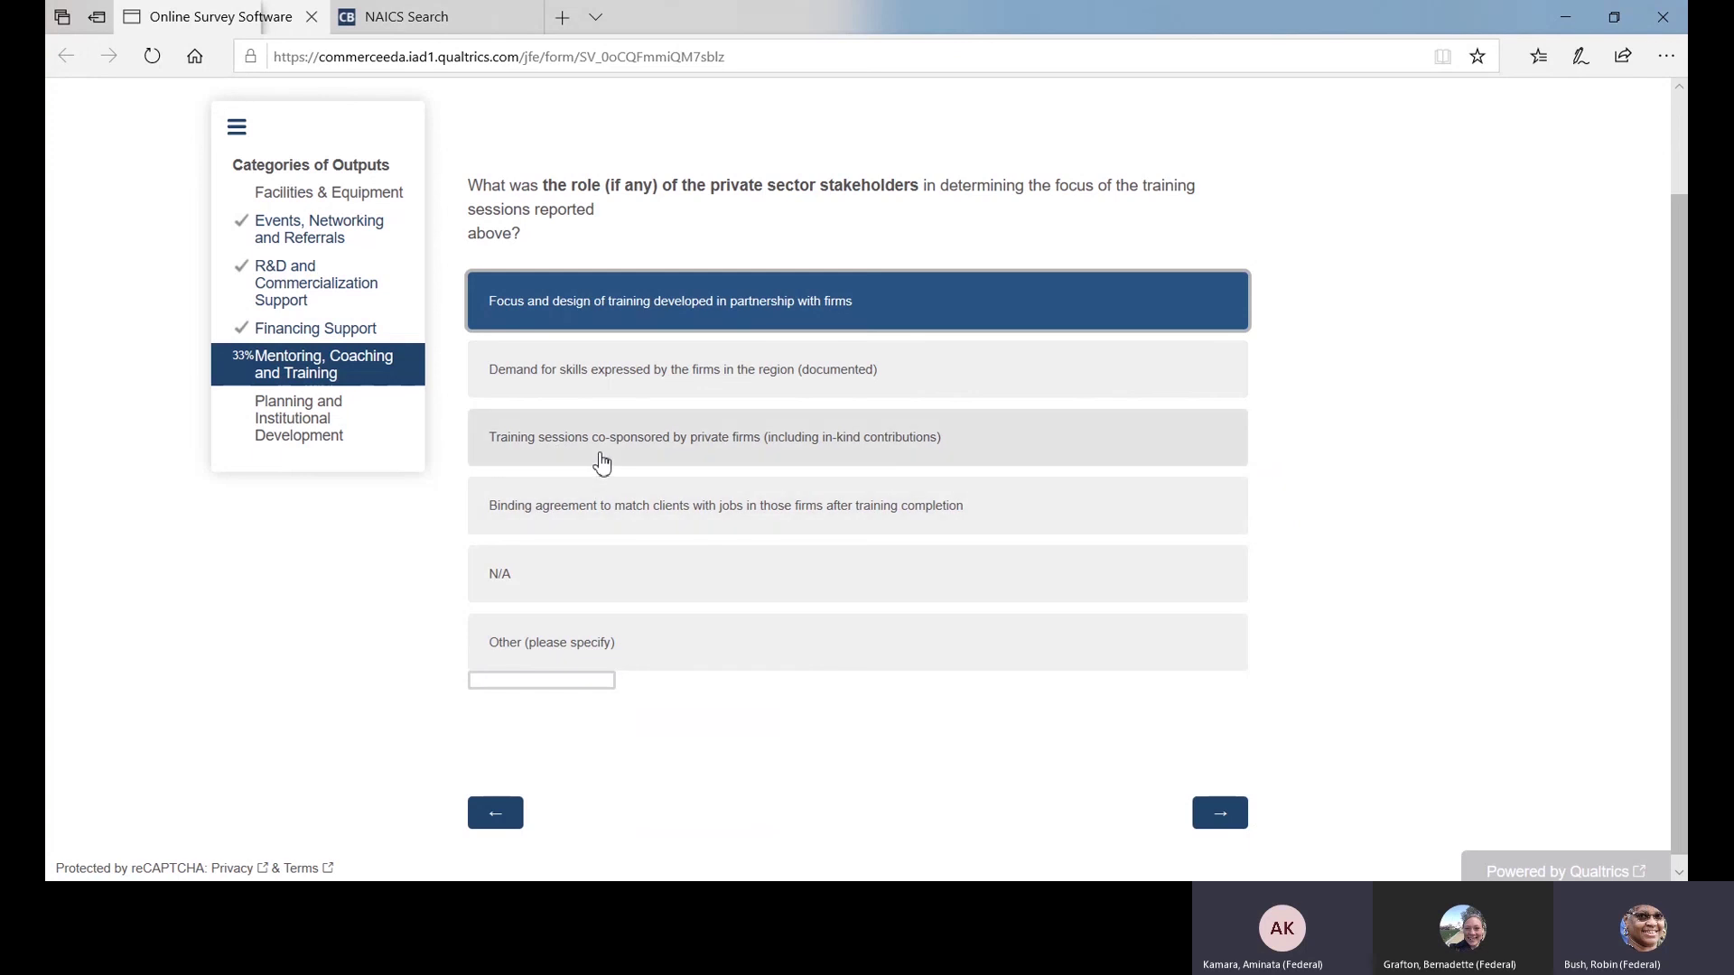
pyautogui.click(762, 464)
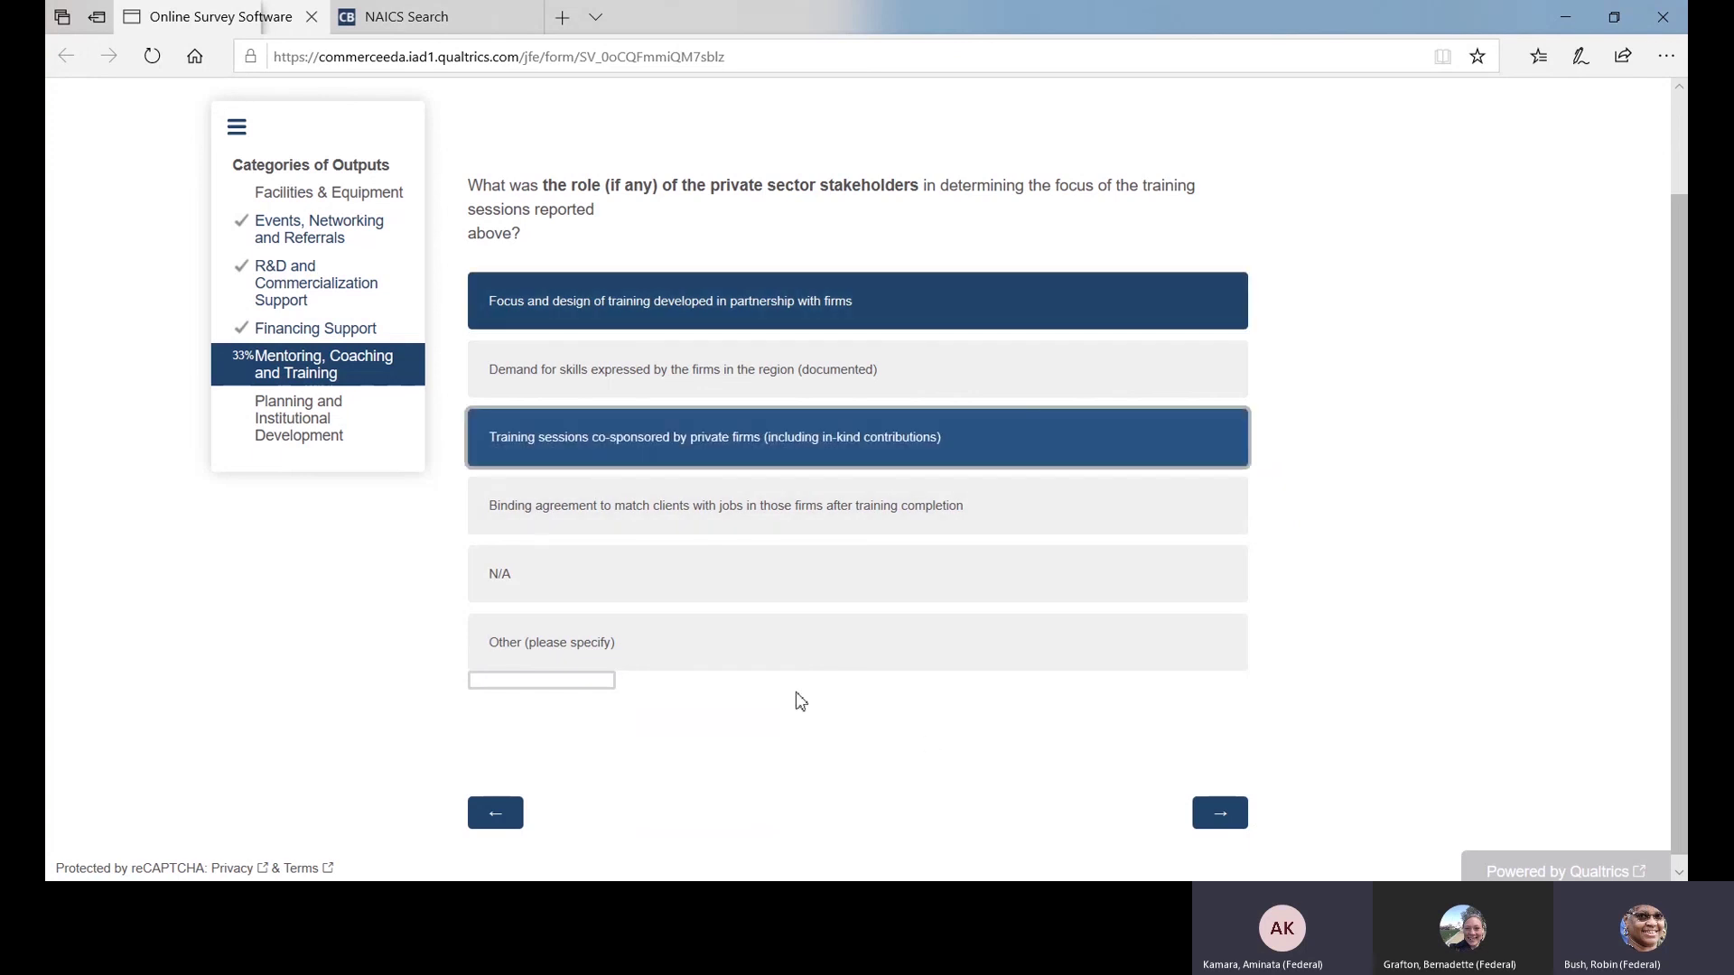
pyautogui.click(1219, 815)
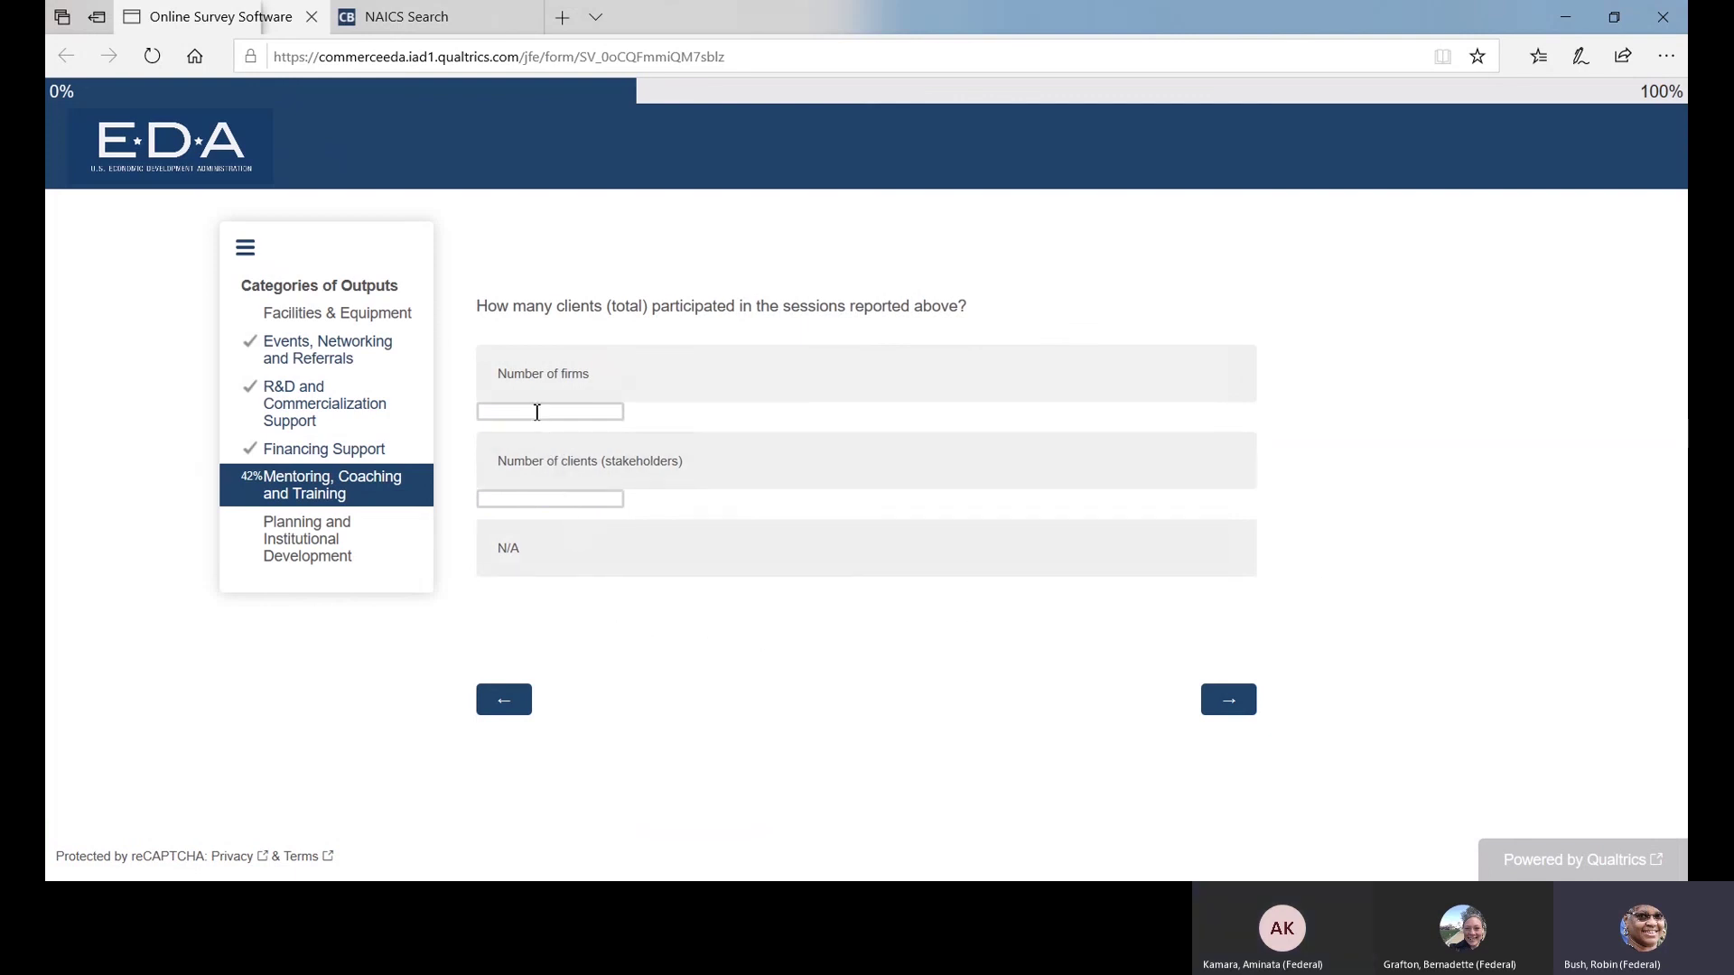
# Step: Enter 5 for Number of firms and 2 for Number of clients, then submit
pyautogui.click(536, 411)
pyautogui.write('5')
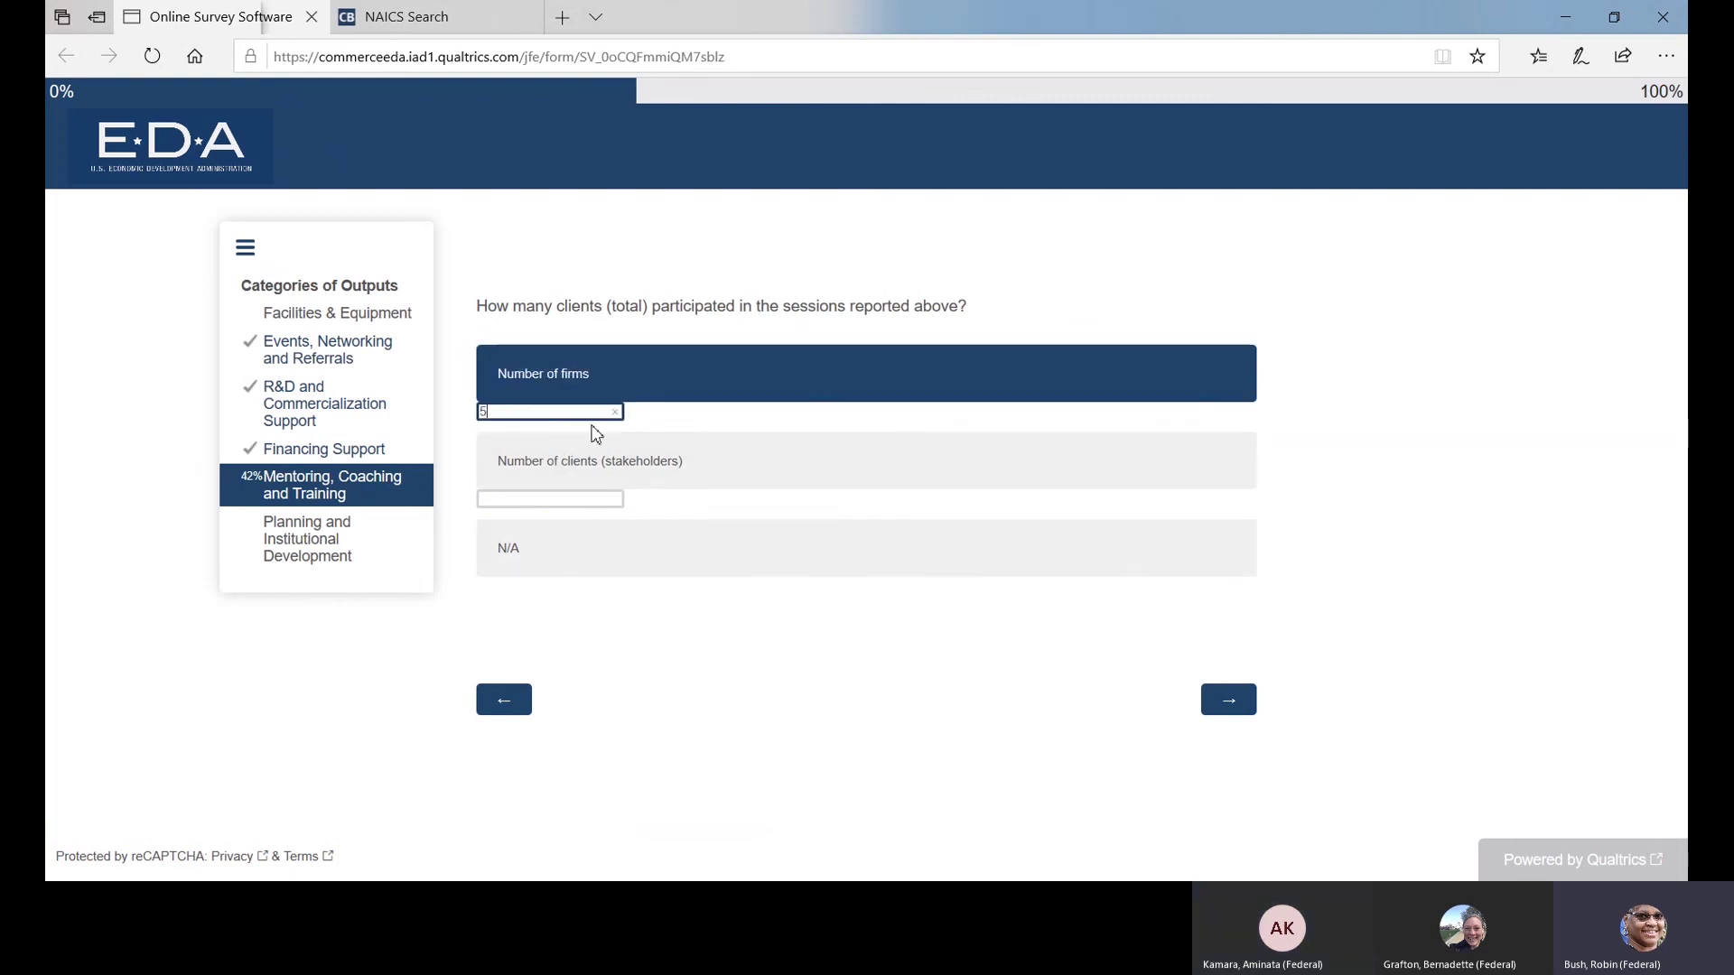
pyautogui.click(570, 499)
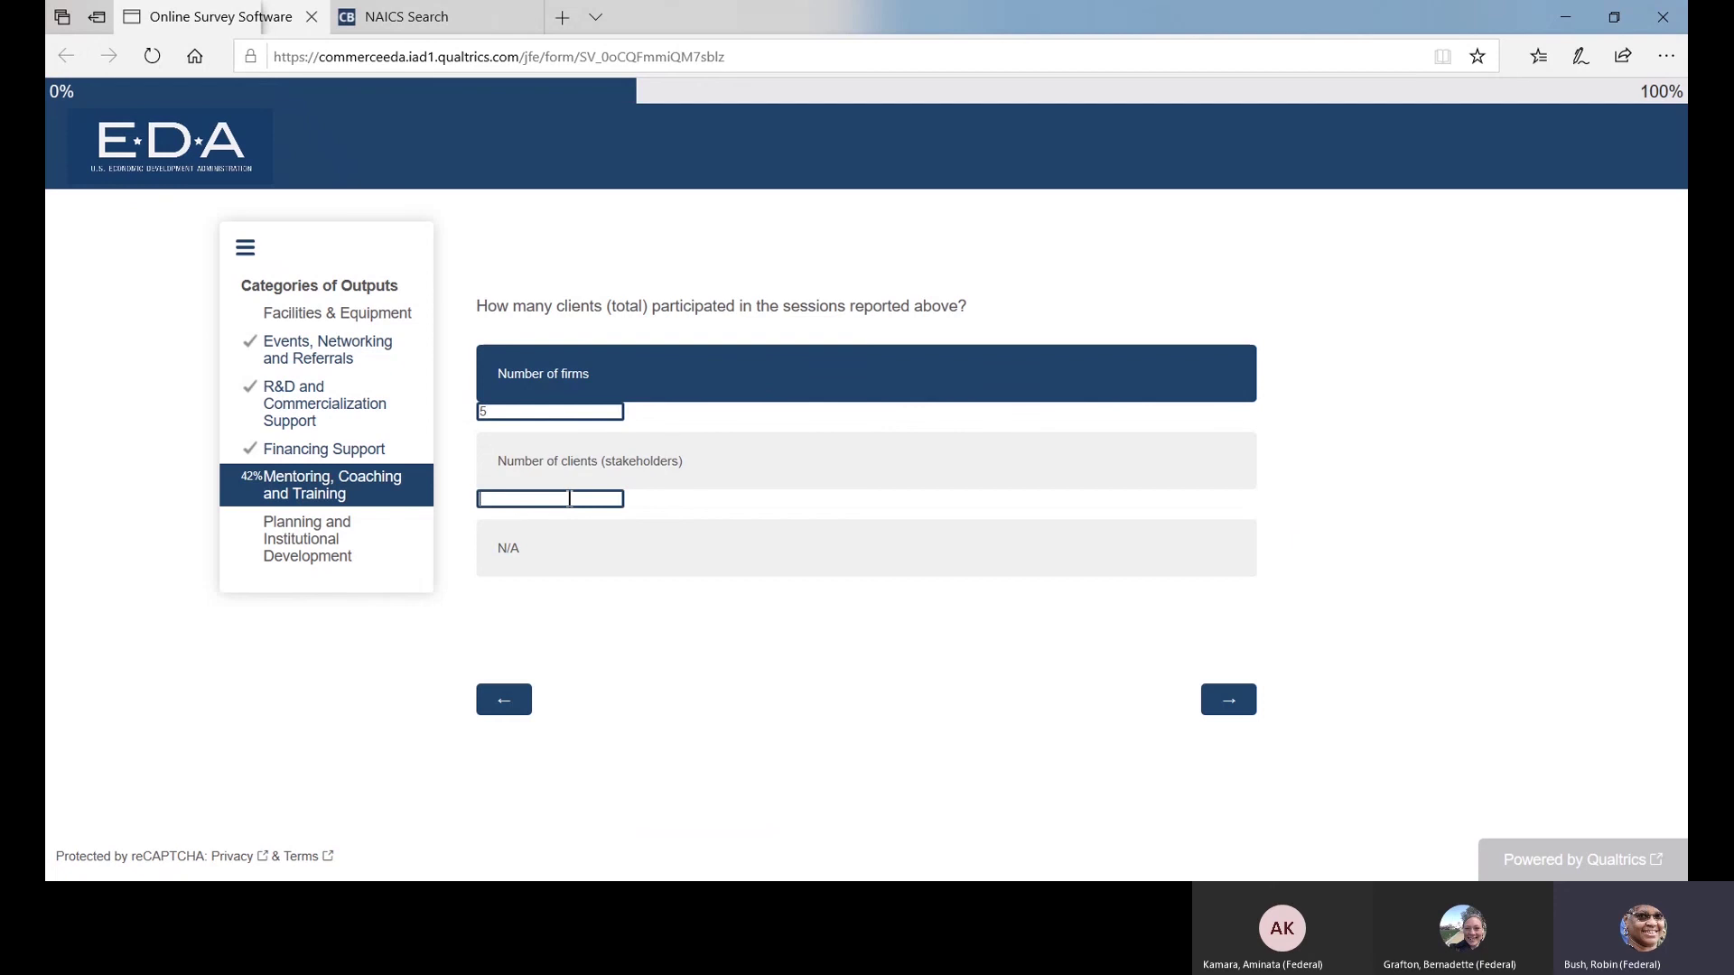
pyautogui.write('2')
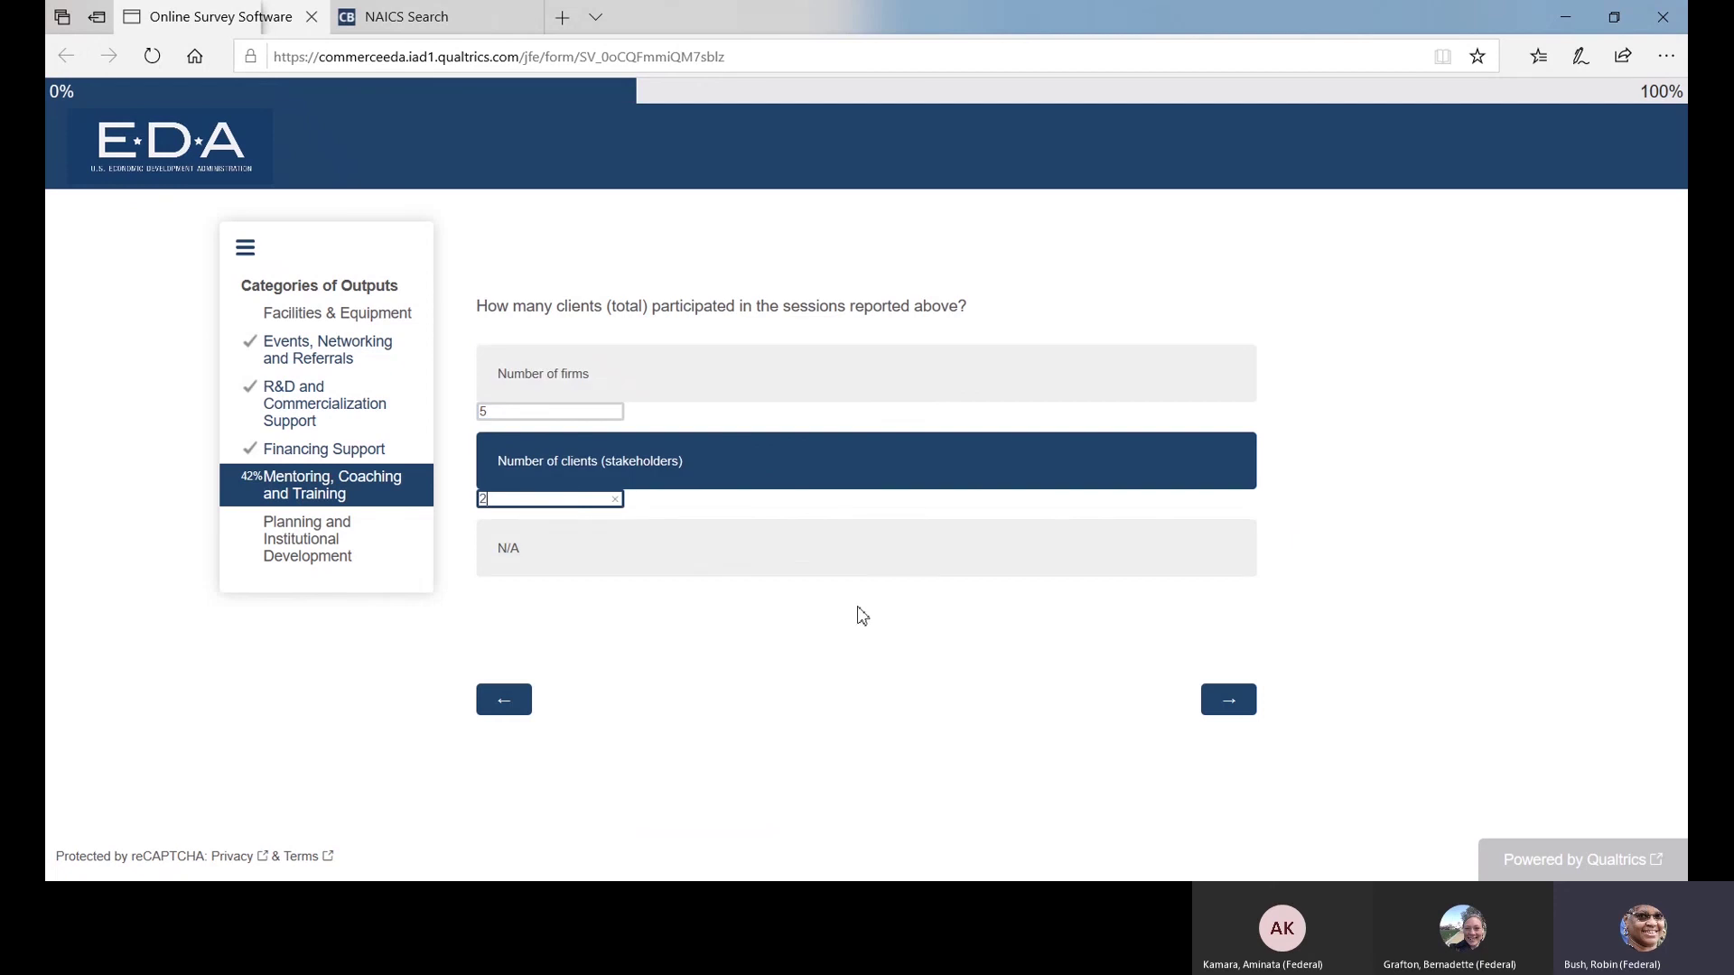
pyautogui.click(1228, 699)
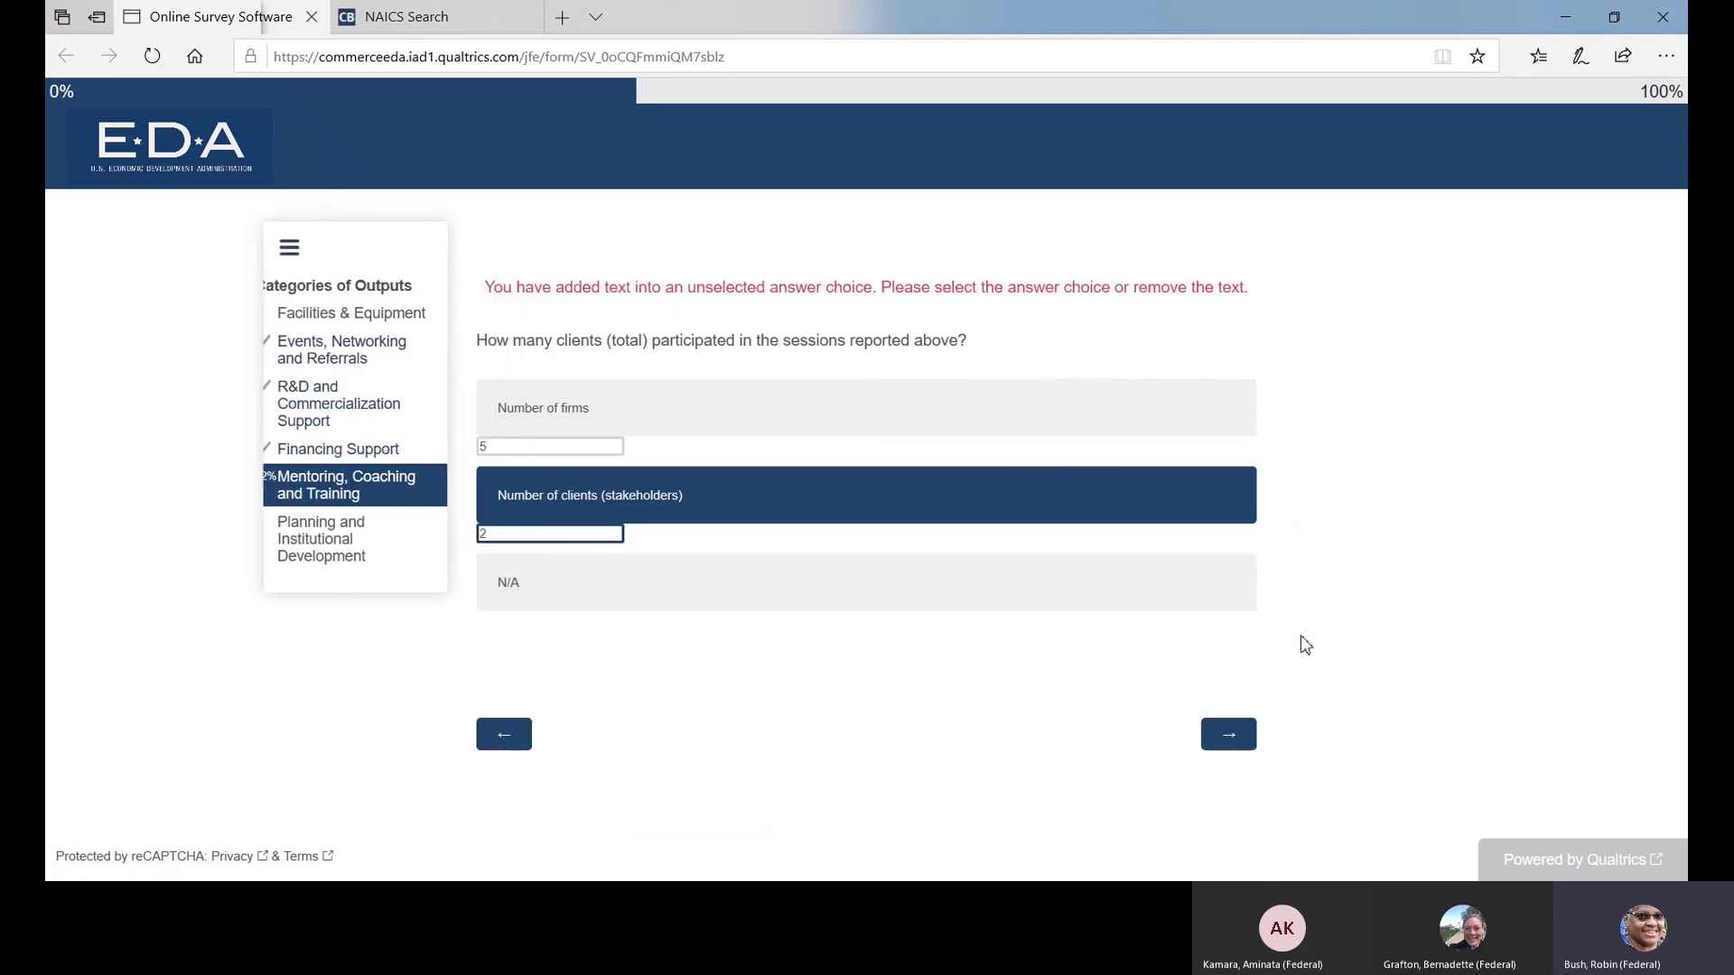
# Step: Keep Number of firms selected, delete the clients count of 2, and resubmit
pyautogui.click(610, 412)
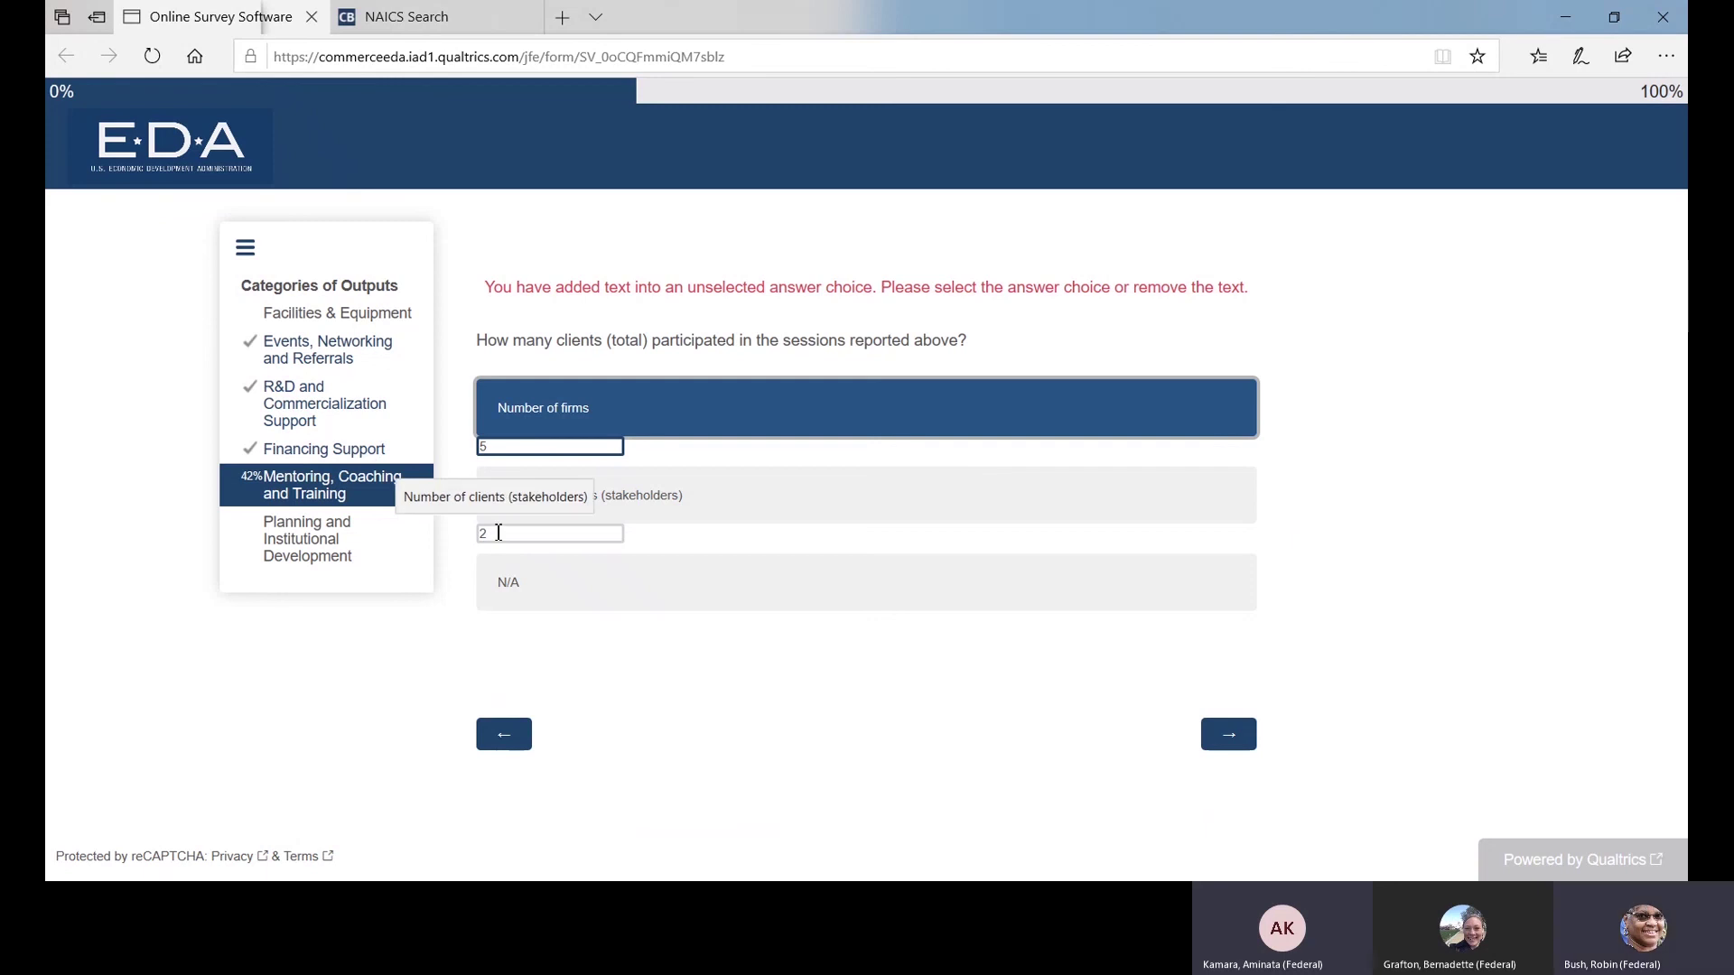
pyautogui.moveTo(498, 533); pyautogui.dragTo(476, 531)
pyautogui.press('BackSpace')
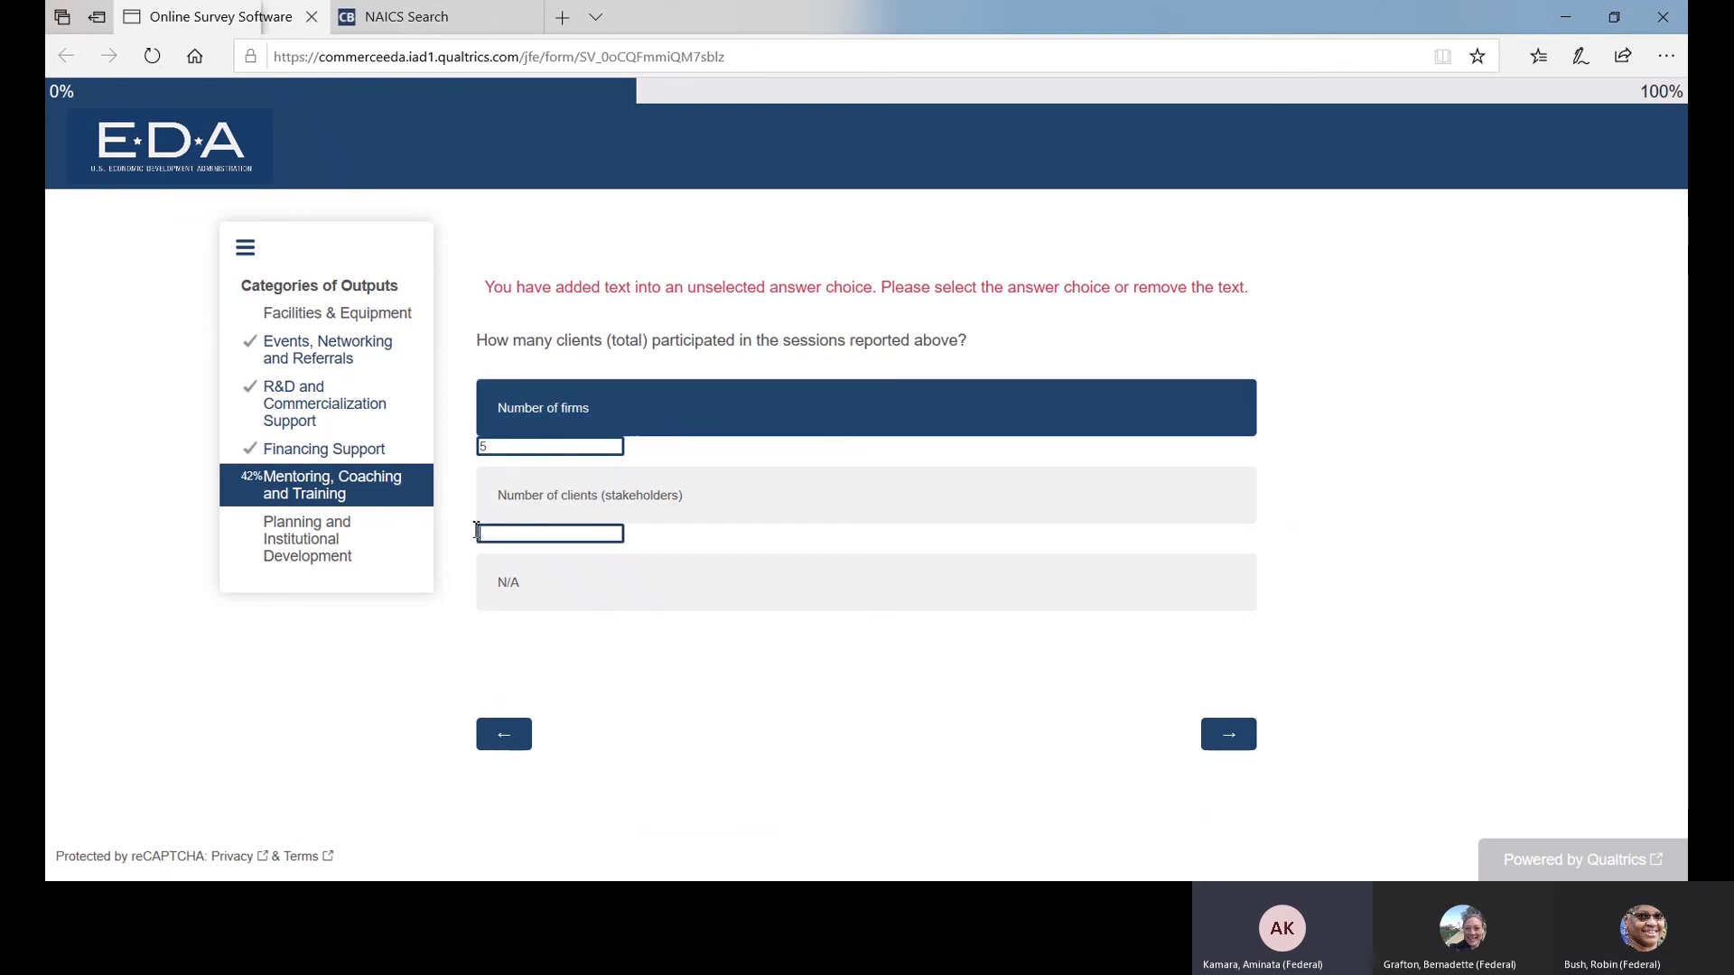
pyautogui.click(1239, 746)
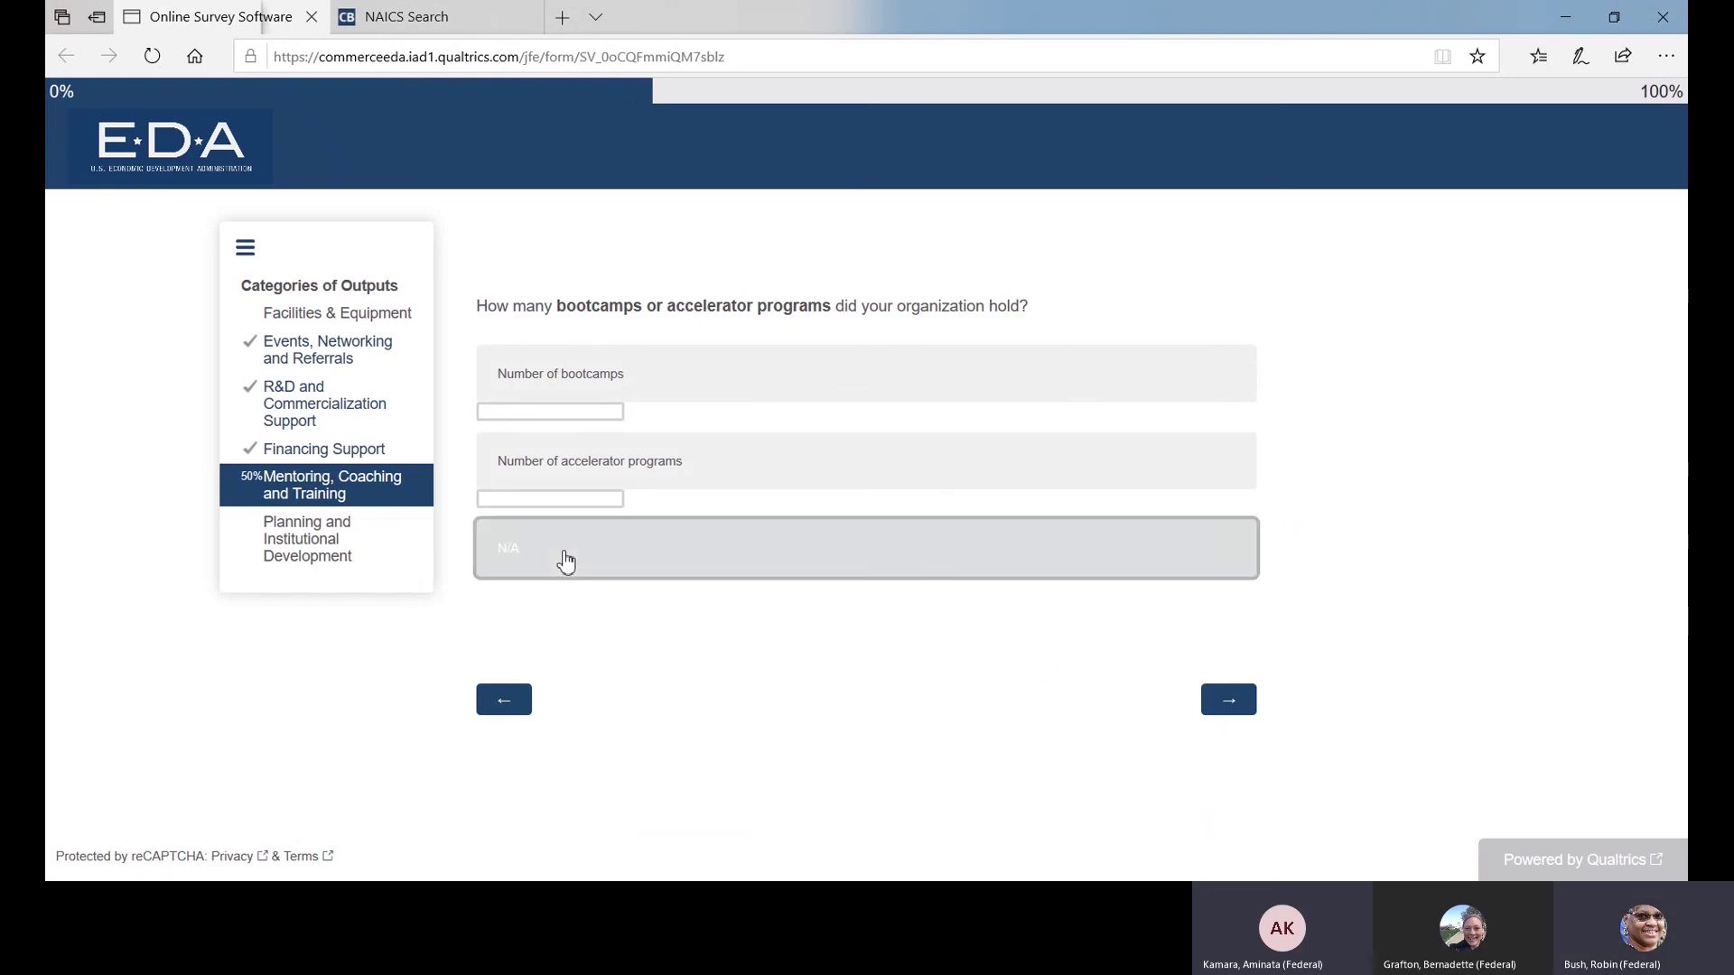
# Step: Mark the bootcamps question N/A and record 4 mentoring sessions
pyautogui.click(572, 559)
pyautogui.click(1224, 701)
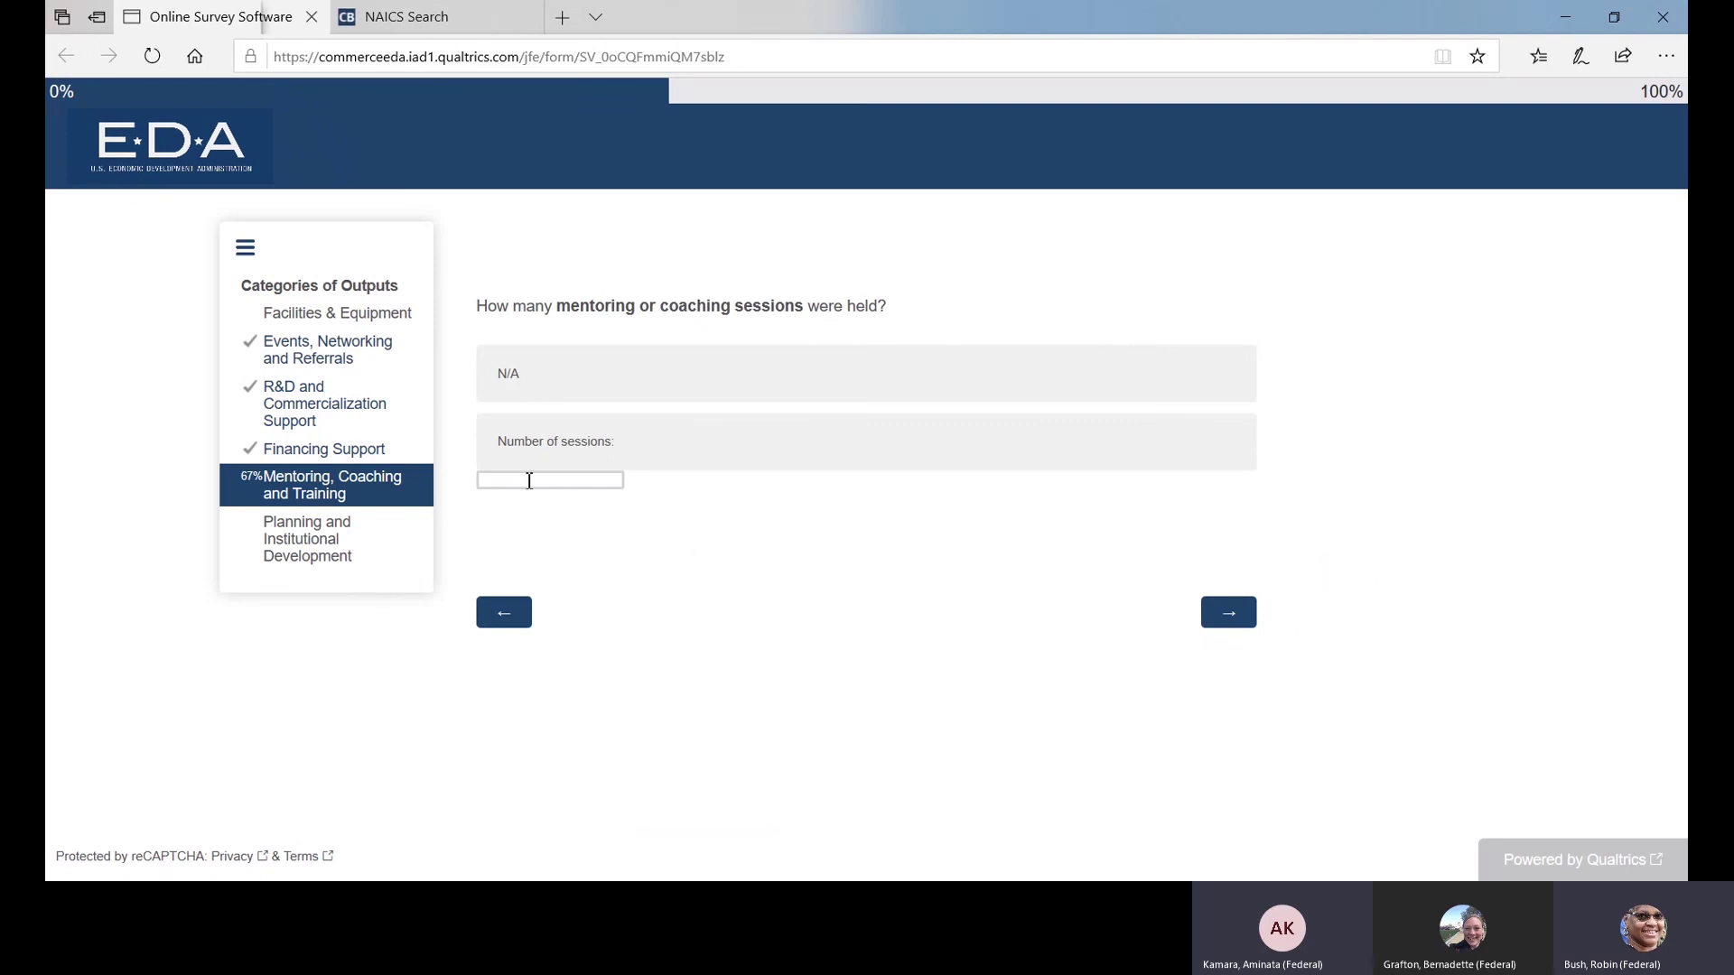
pyautogui.click(511, 481)
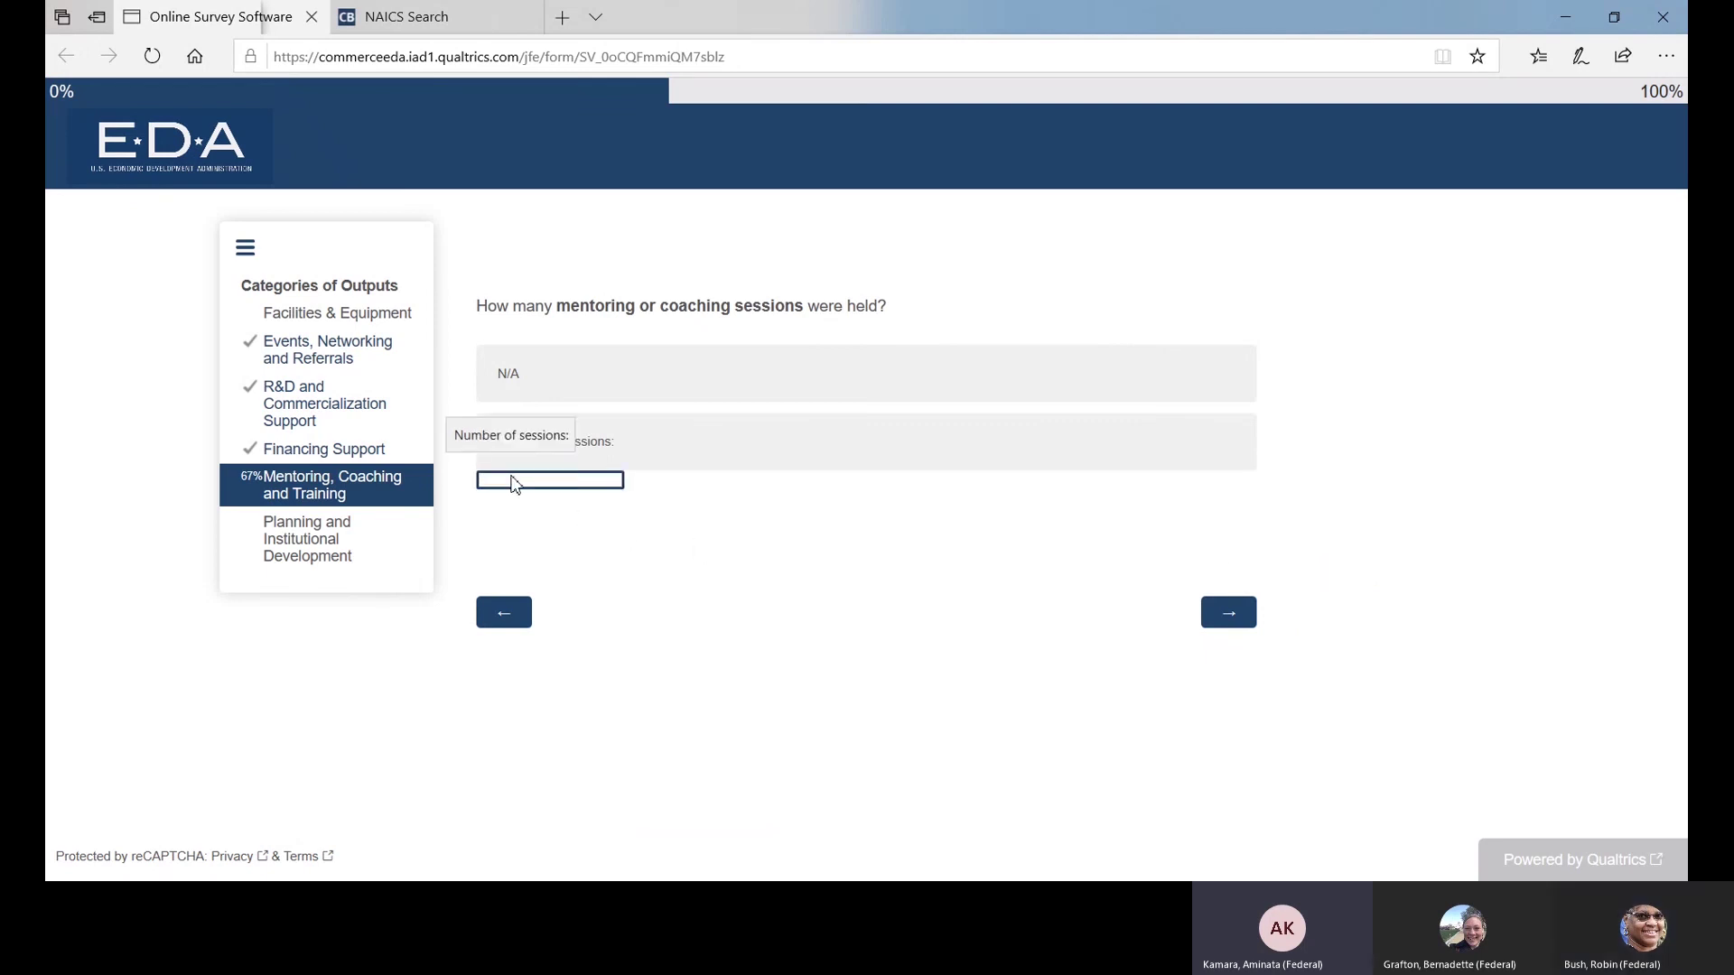
pyautogui.write('4')
pyautogui.click(1233, 612)
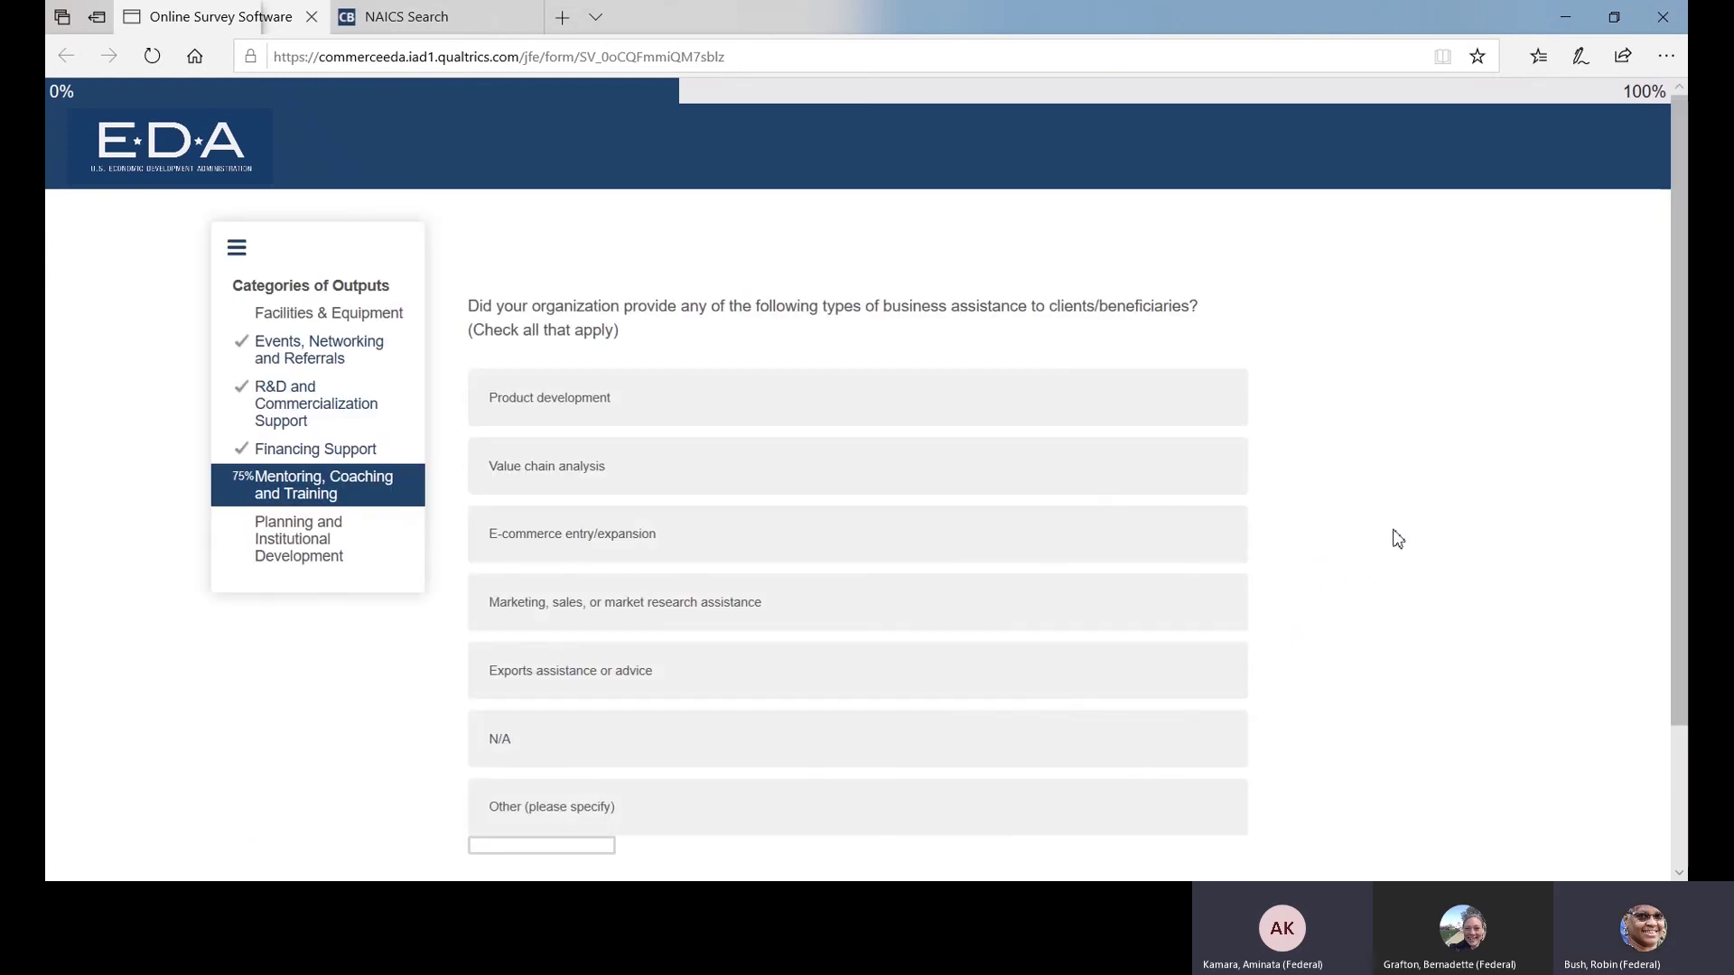
# Step: Tick Product development and Marketing, sales, or market research assistance as assistance provided
pyautogui.scroll(-2, 1397, 539)
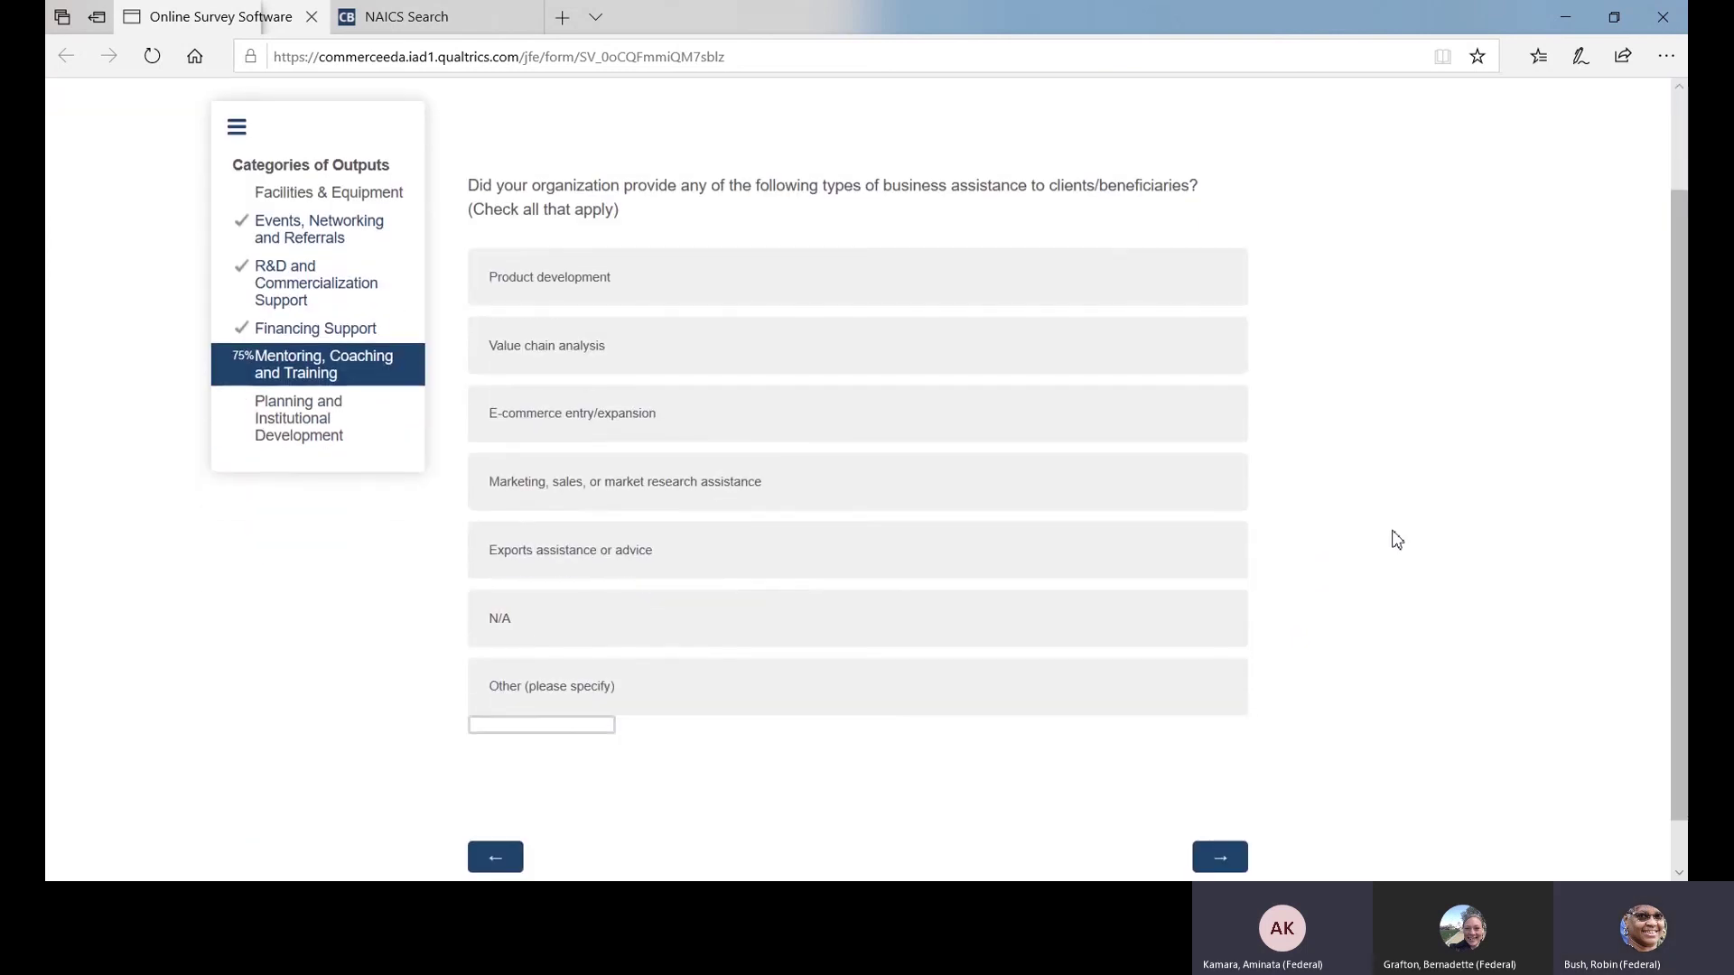
pyautogui.click(596, 288)
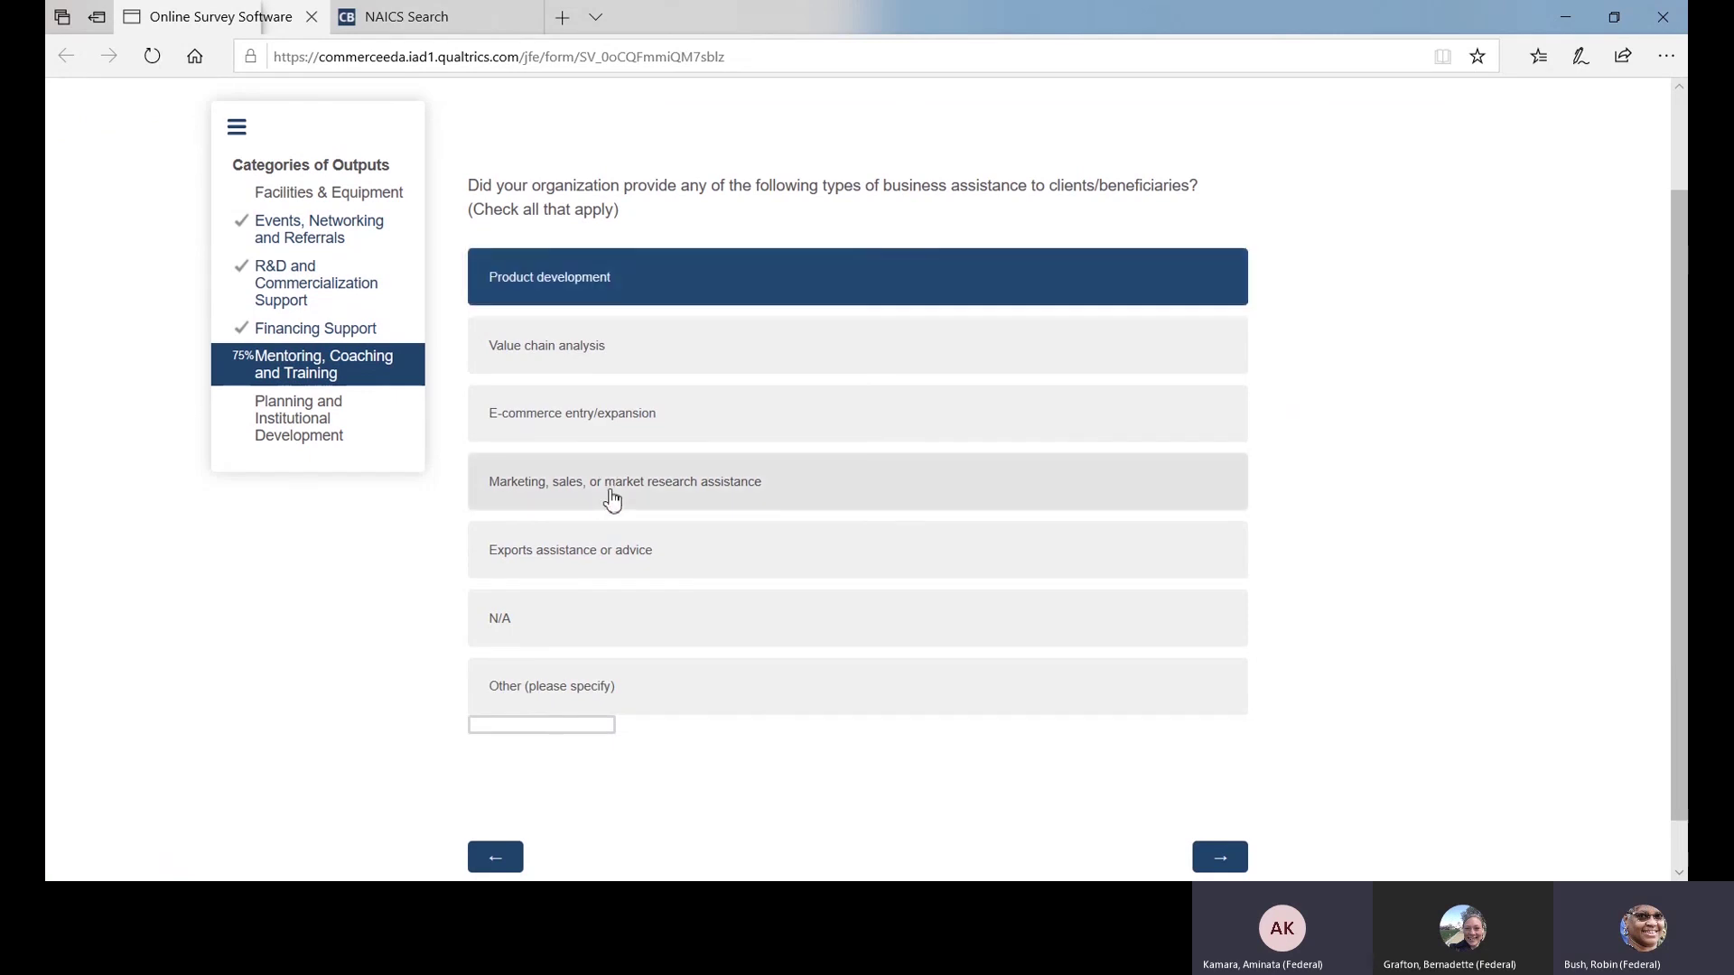
pyautogui.click(612, 499)
pyautogui.scroll(-1, 989, 777)
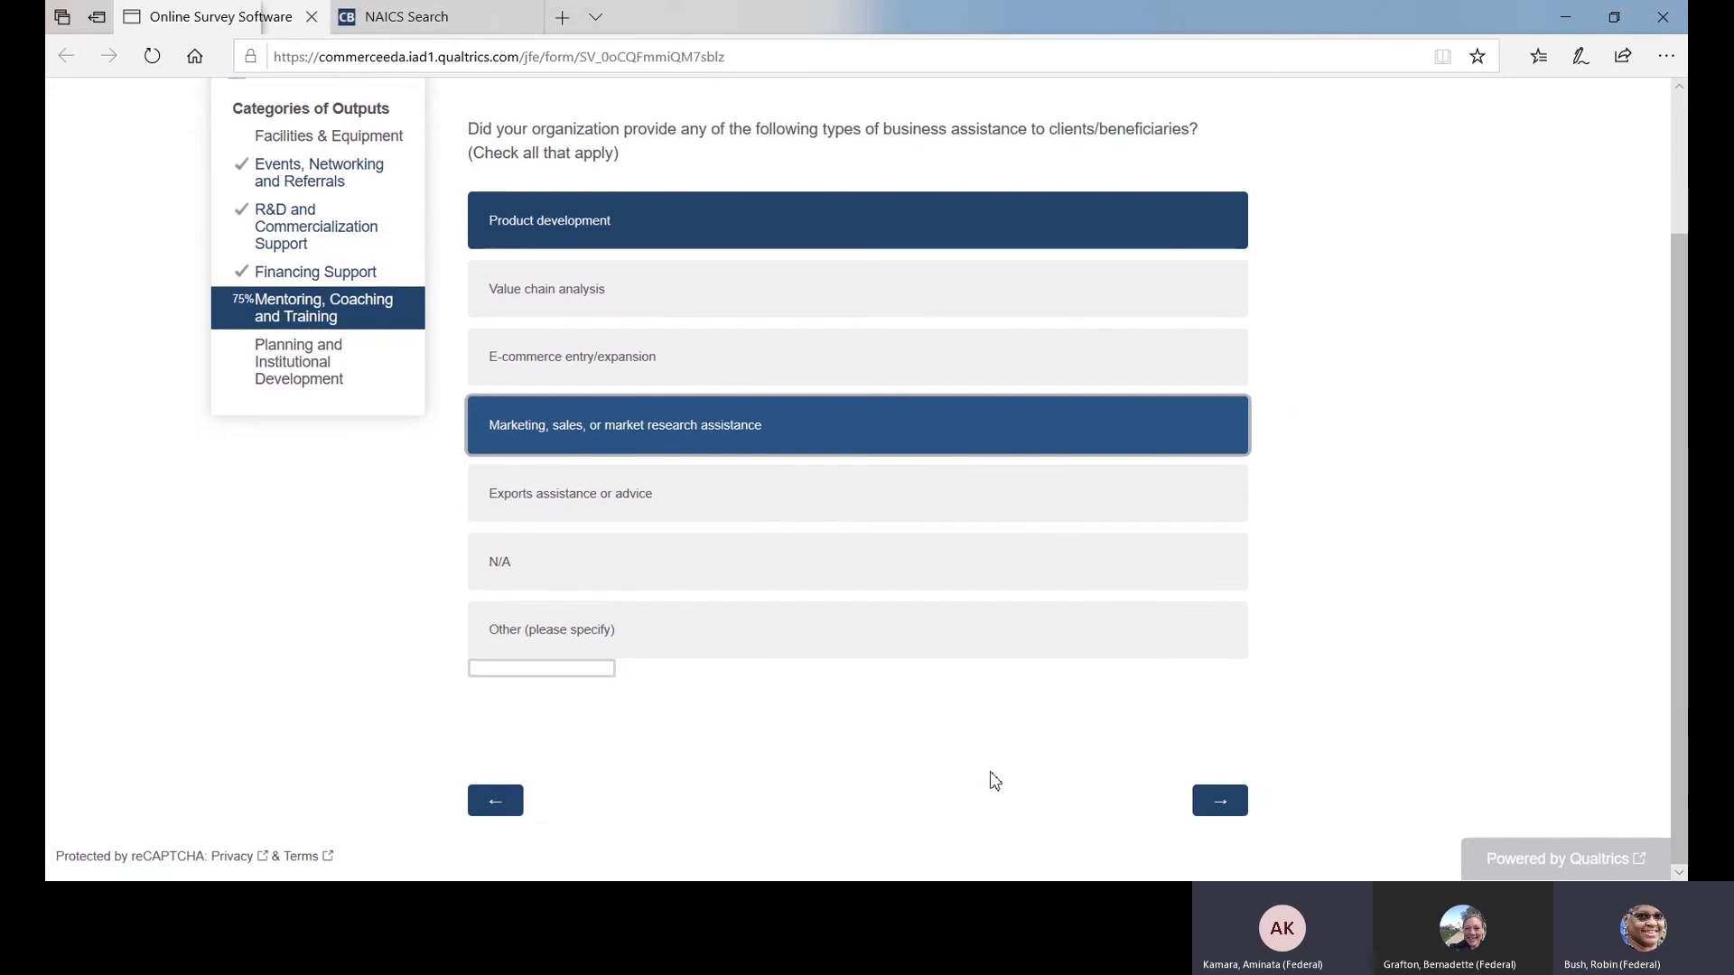
pyautogui.click(1227, 815)
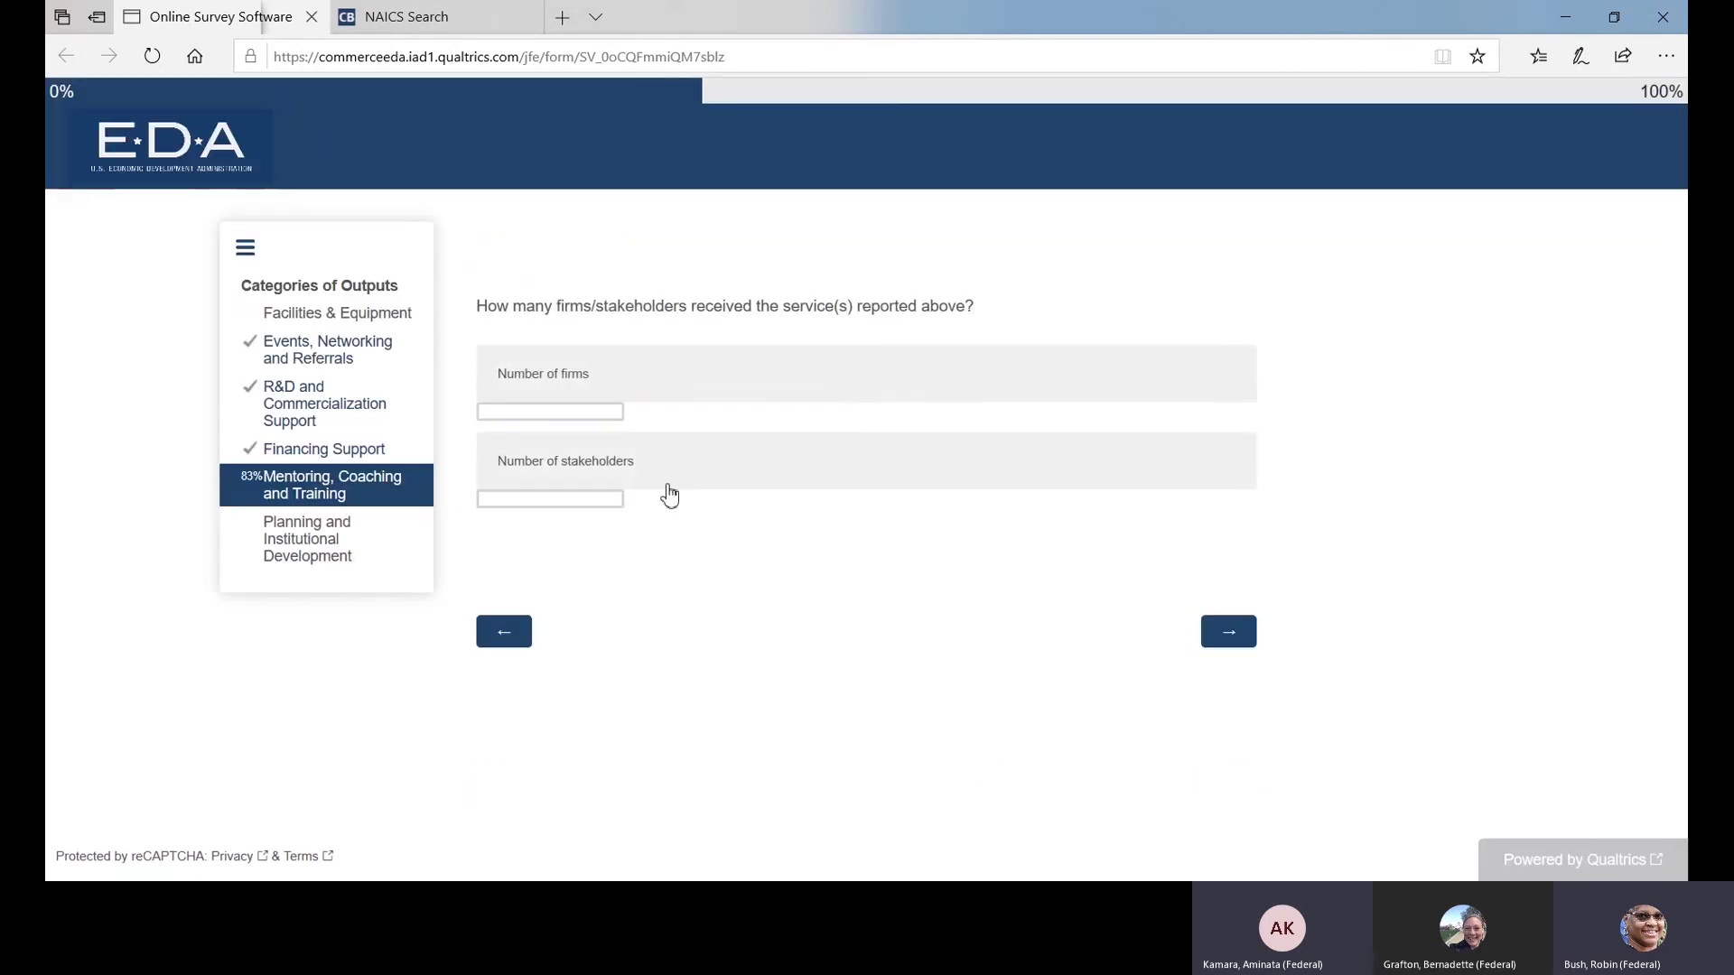
# Step: Enter 5 firms, then clear the stakeholders count of 0 after the validation warning
pyautogui.click(502, 413)
pyautogui.write('5')
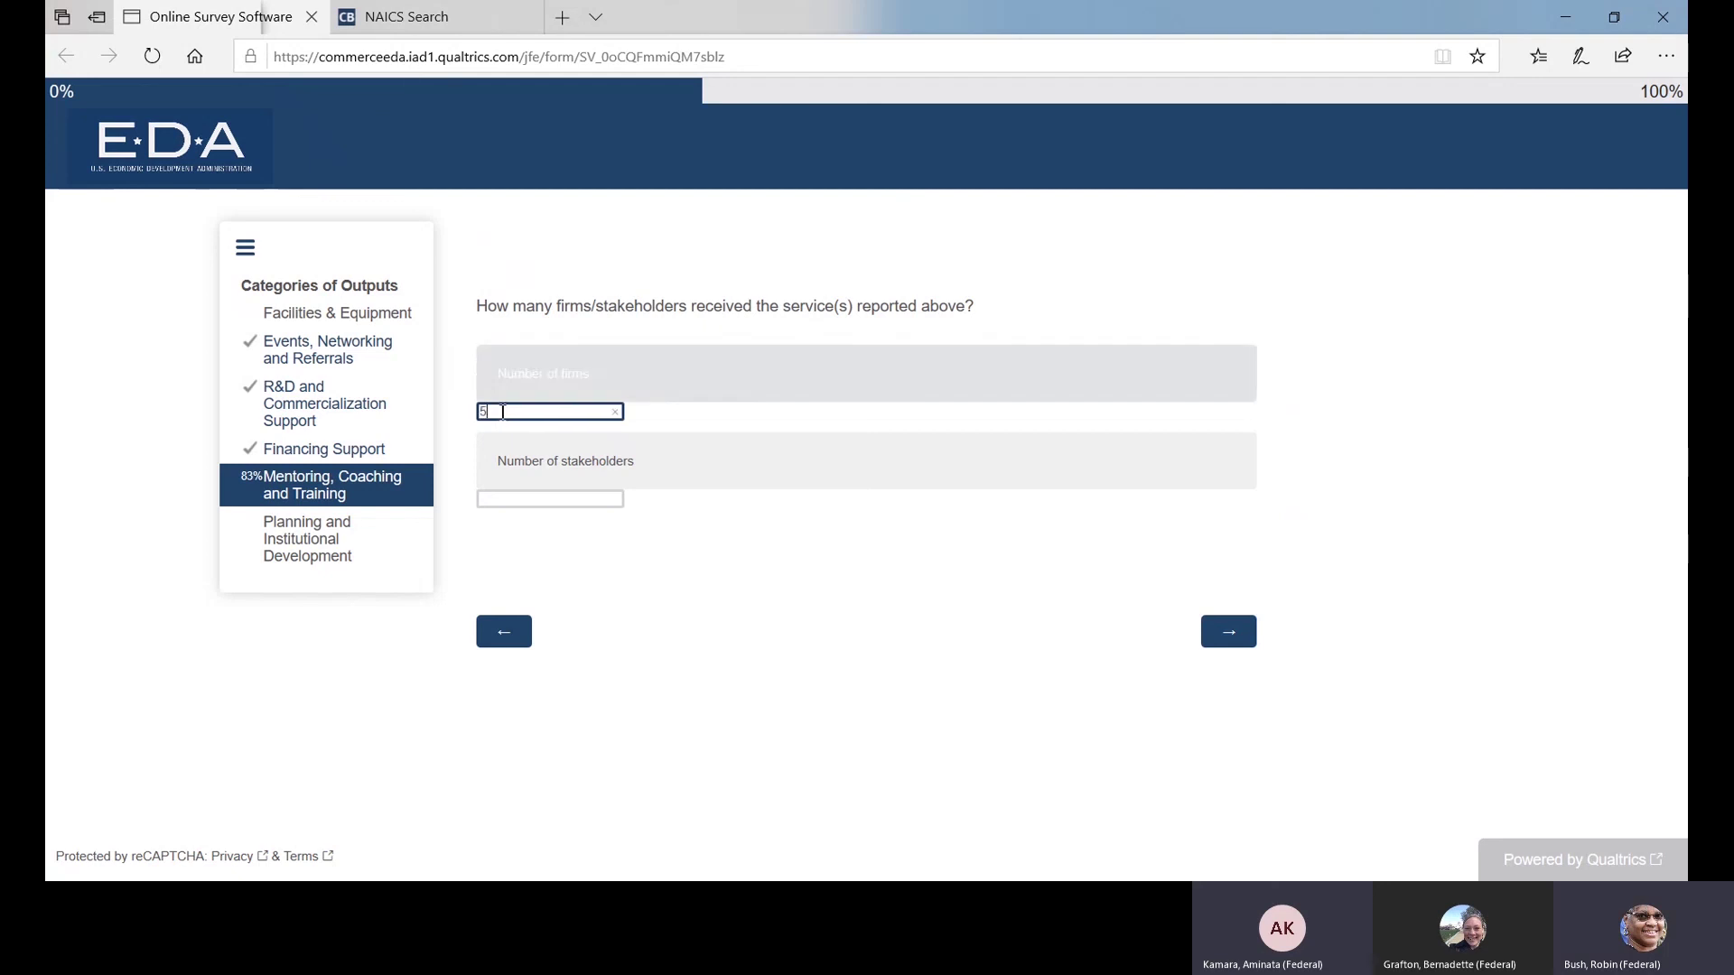
pyautogui.click(527, 499)
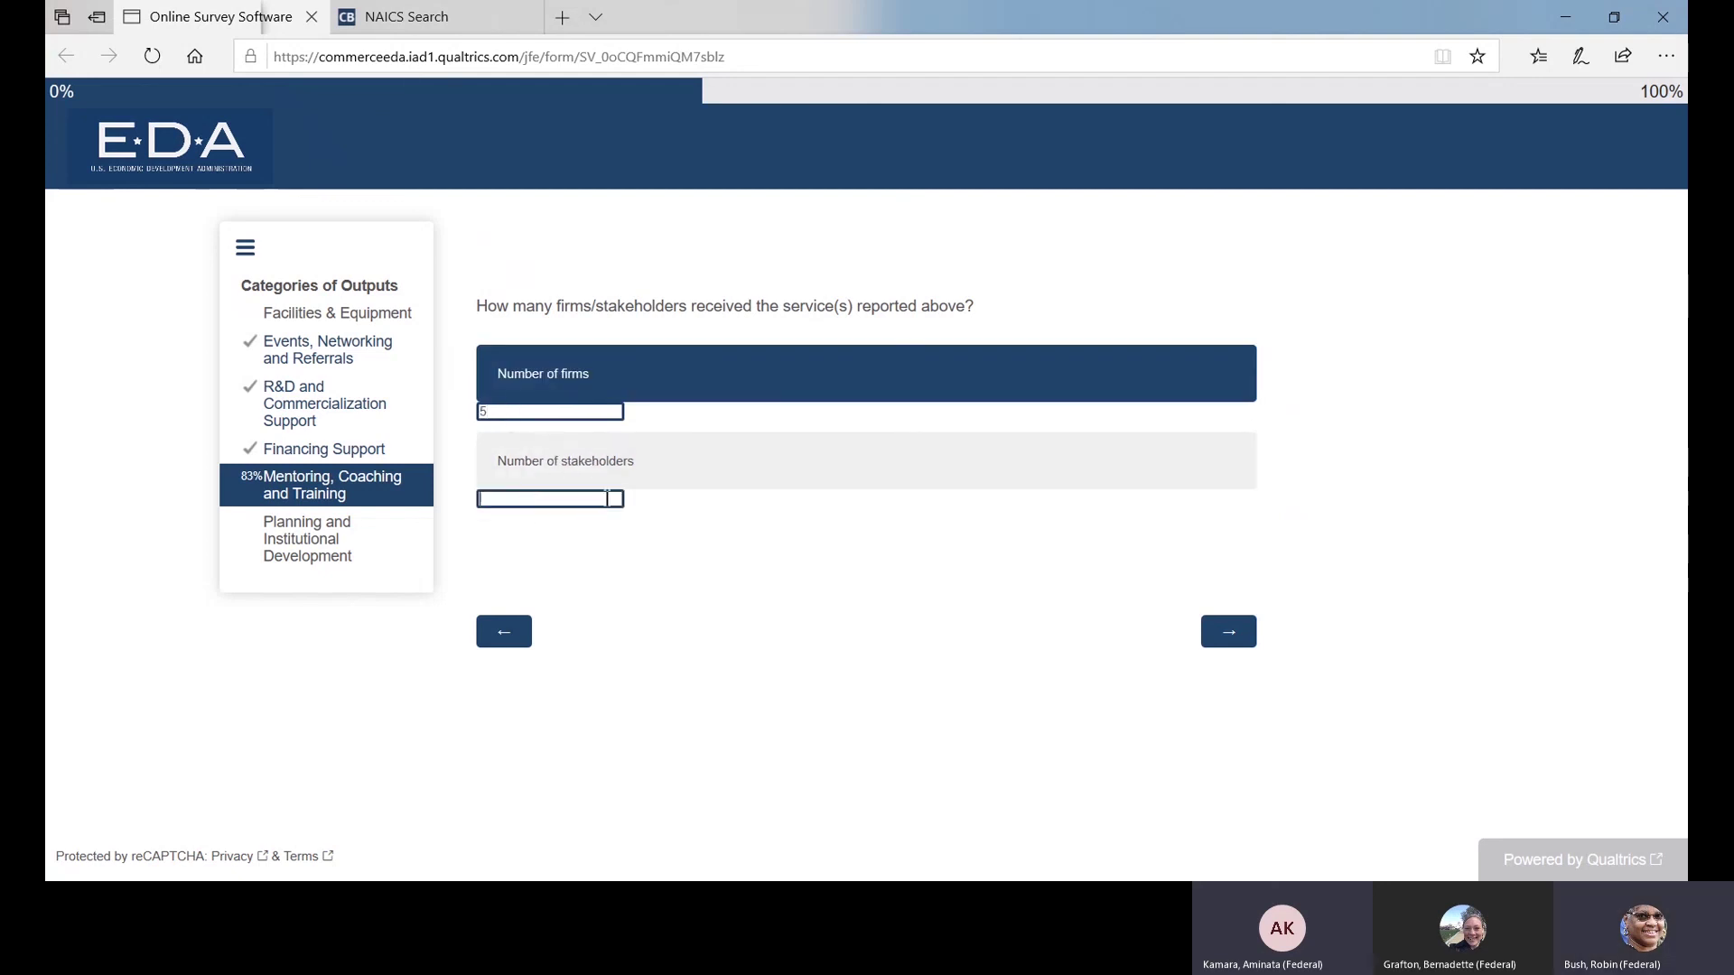
pyautogui.click(615, 469)
pyautogui.click(504, 504)
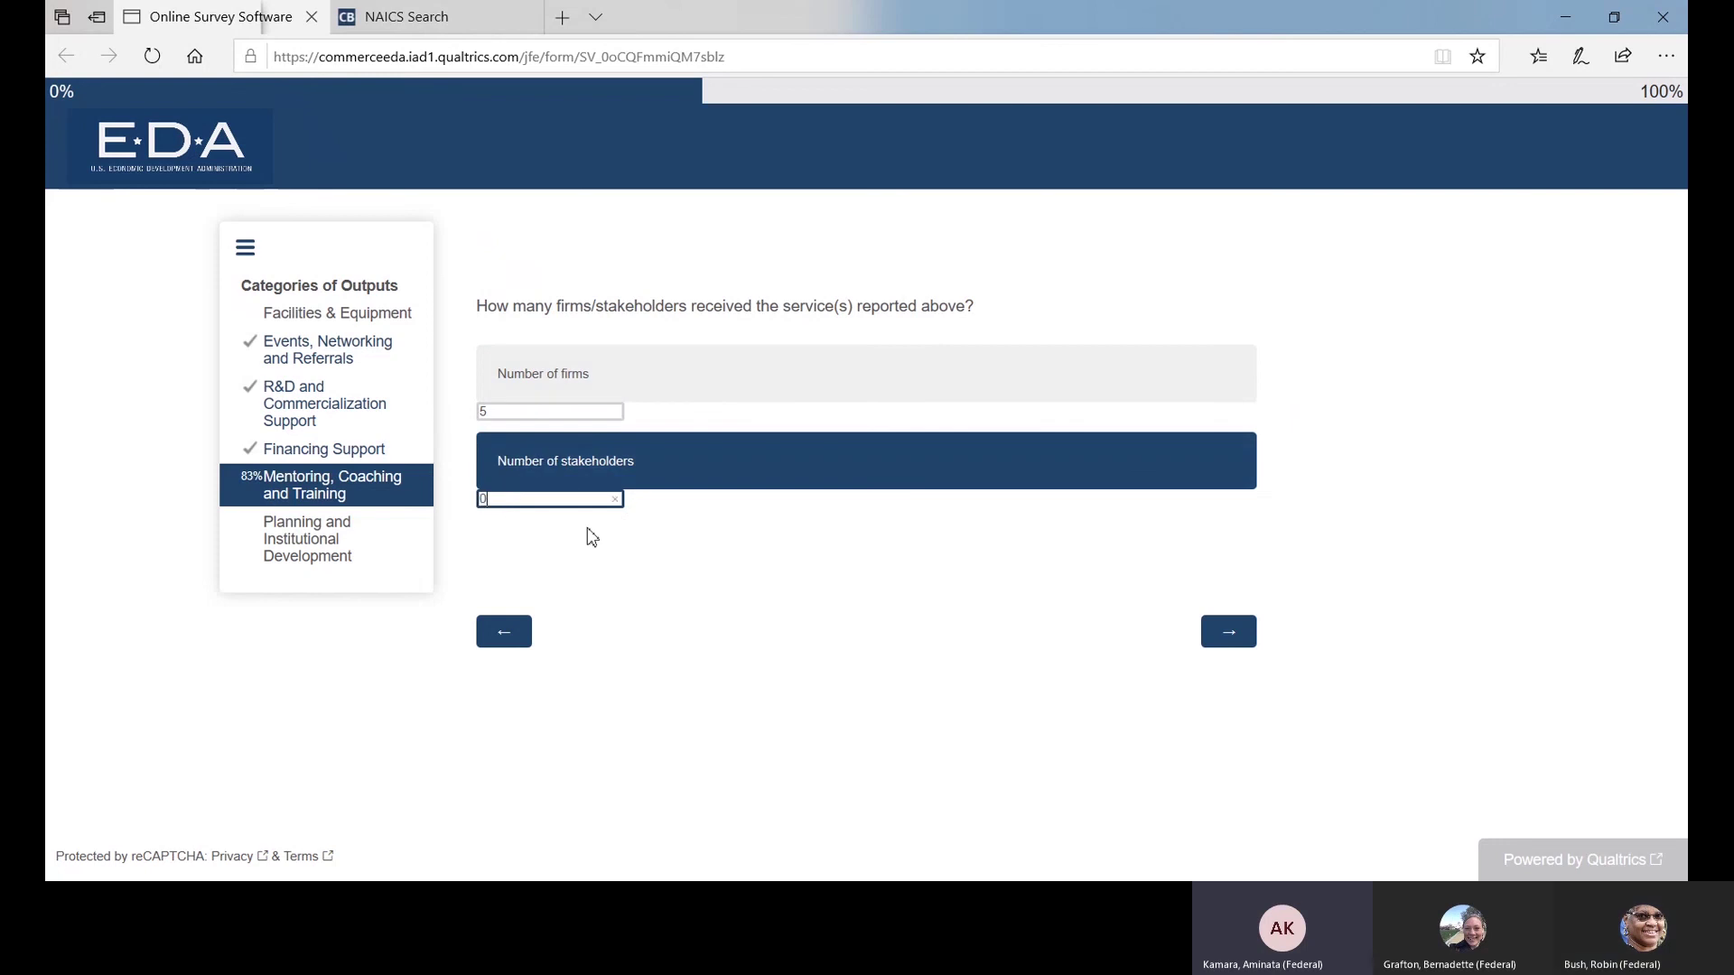
pyautogui.click(1228, 634)
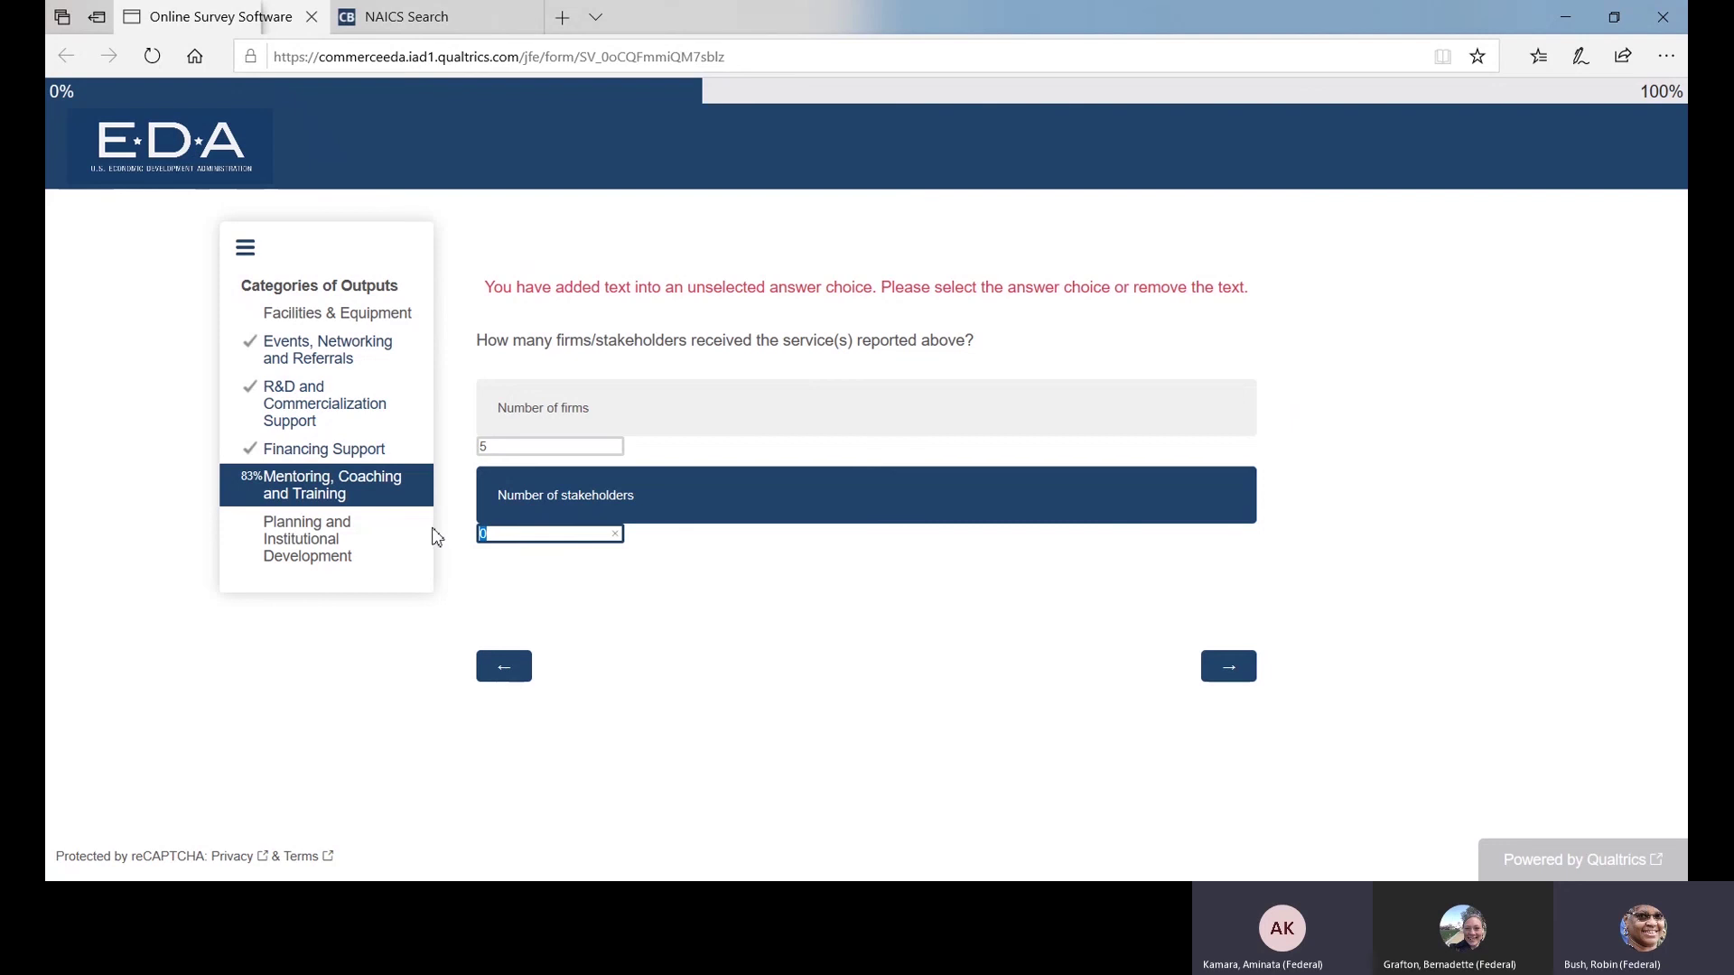
pyautogui.press('BackSpace')
# Step: Submit the Number of firms answer and mark the TAAF mentoring firms question N/A
pyautogui.click(650, 412)
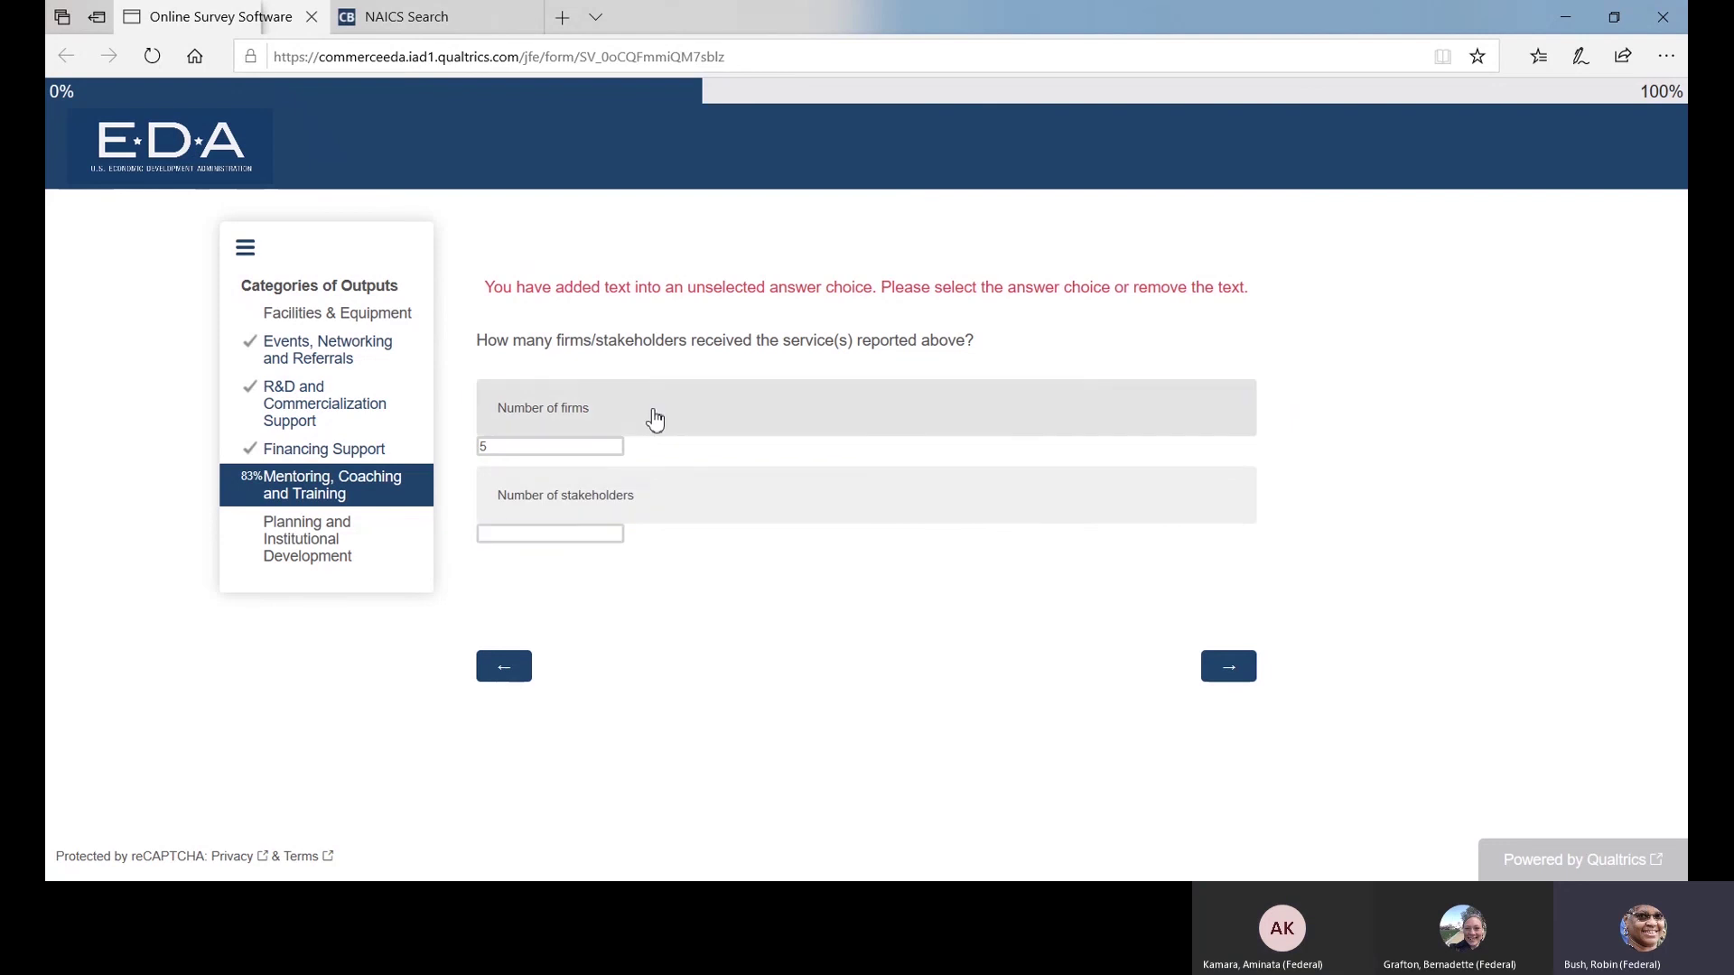
pyautogui.click(1226, 668)
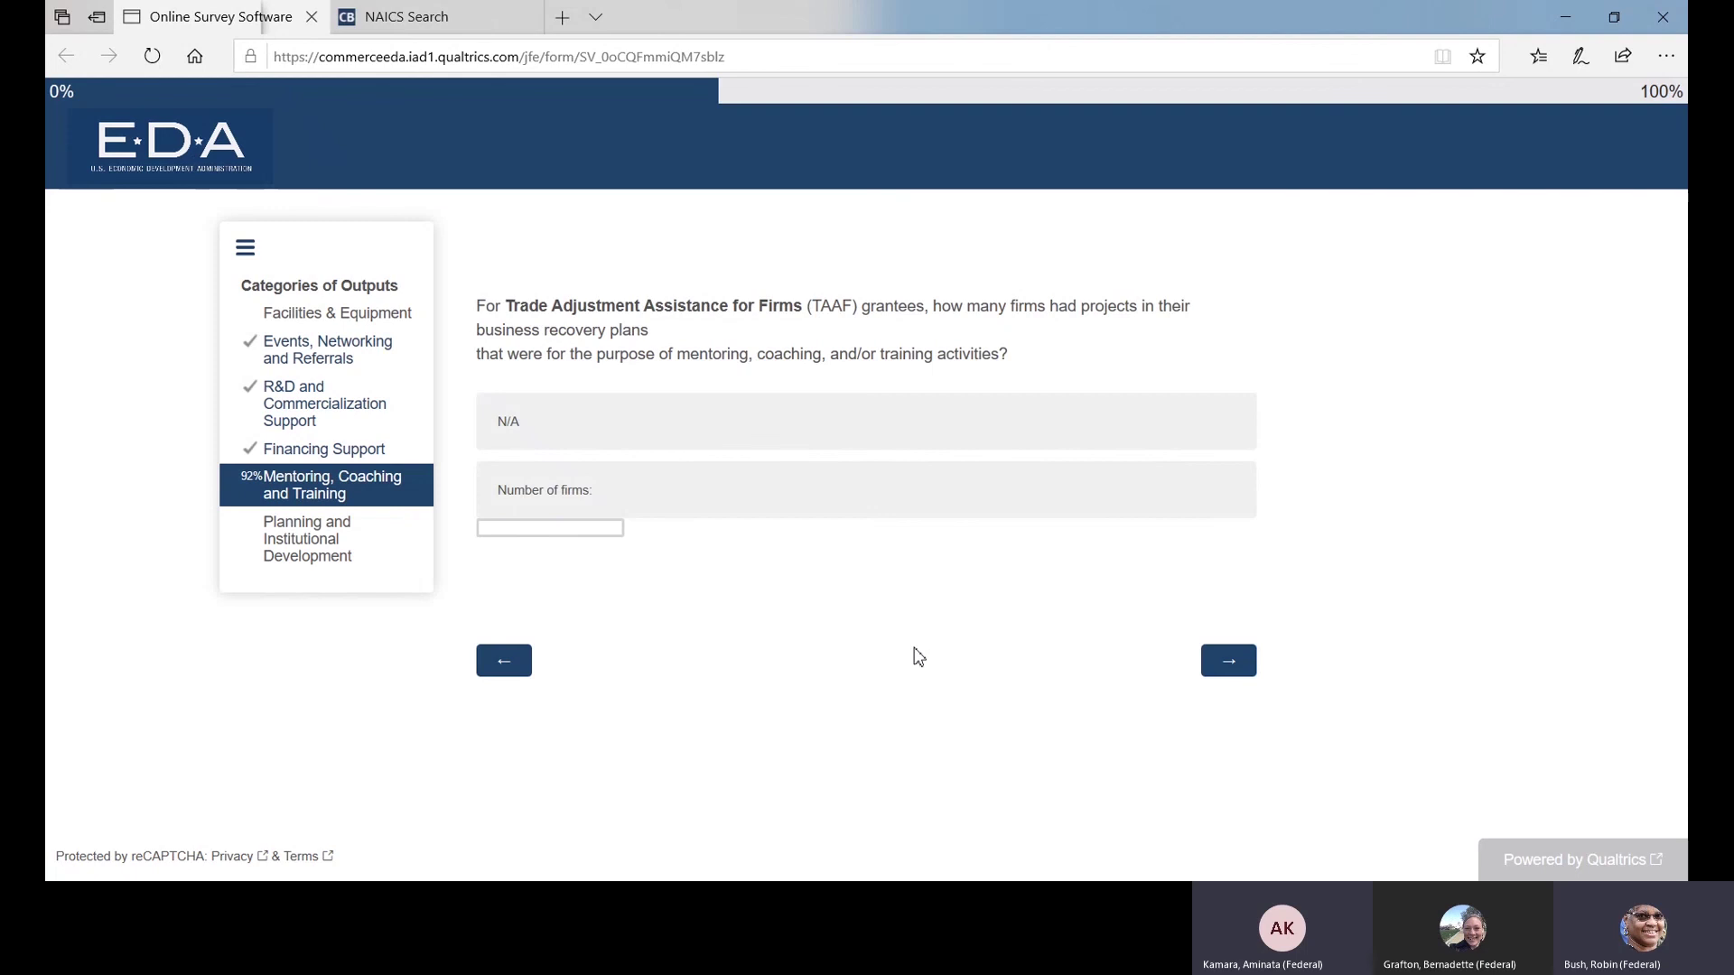
pyautogui.click(569, 440)
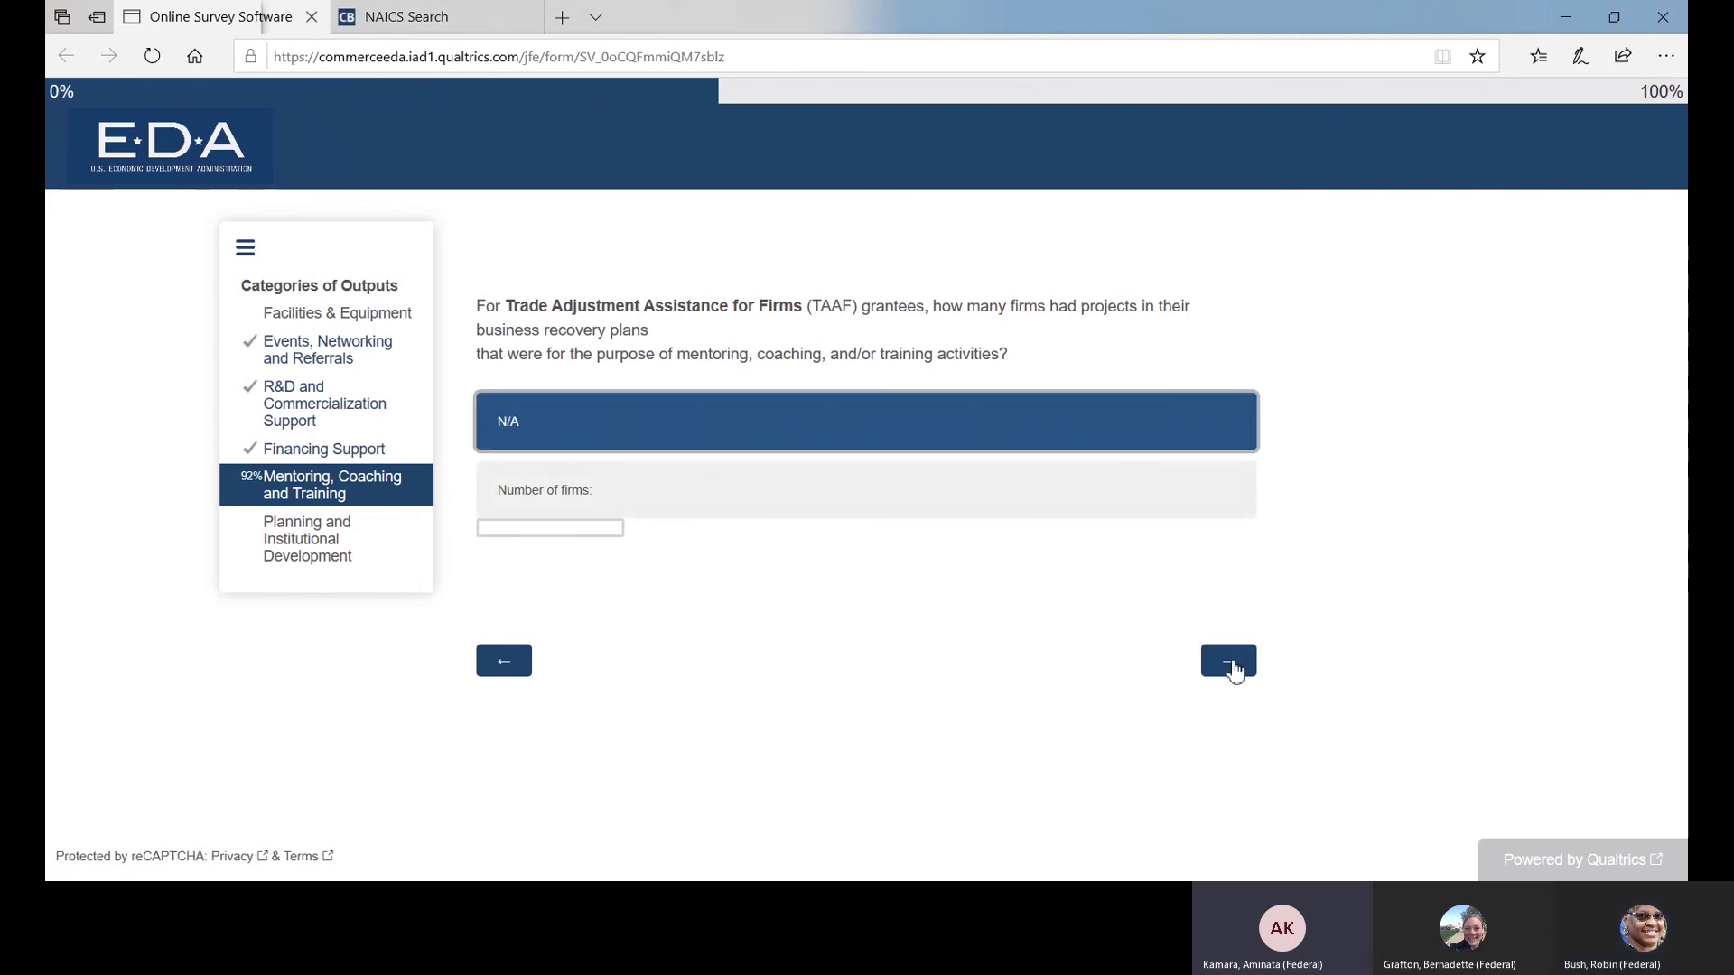
pyautogui.click(1229, 664)
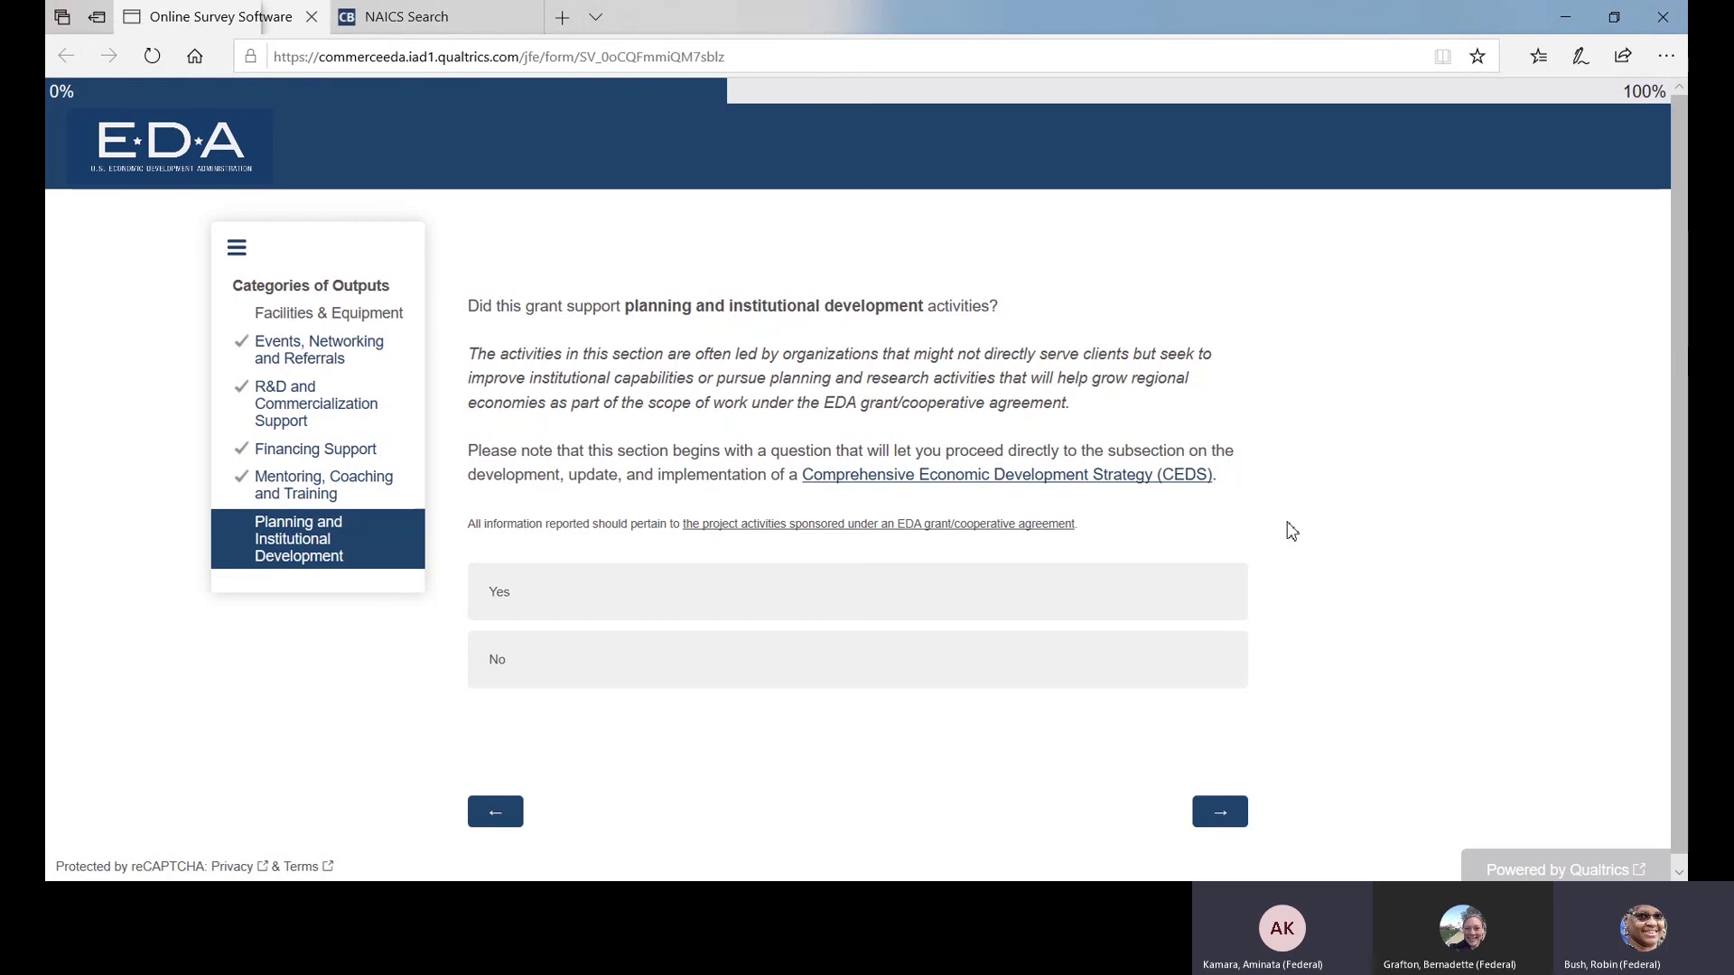
# Step: Answer Yes to the planning and institutional development support question and continue
pyautogui.scroll(-1, 1291, 530)
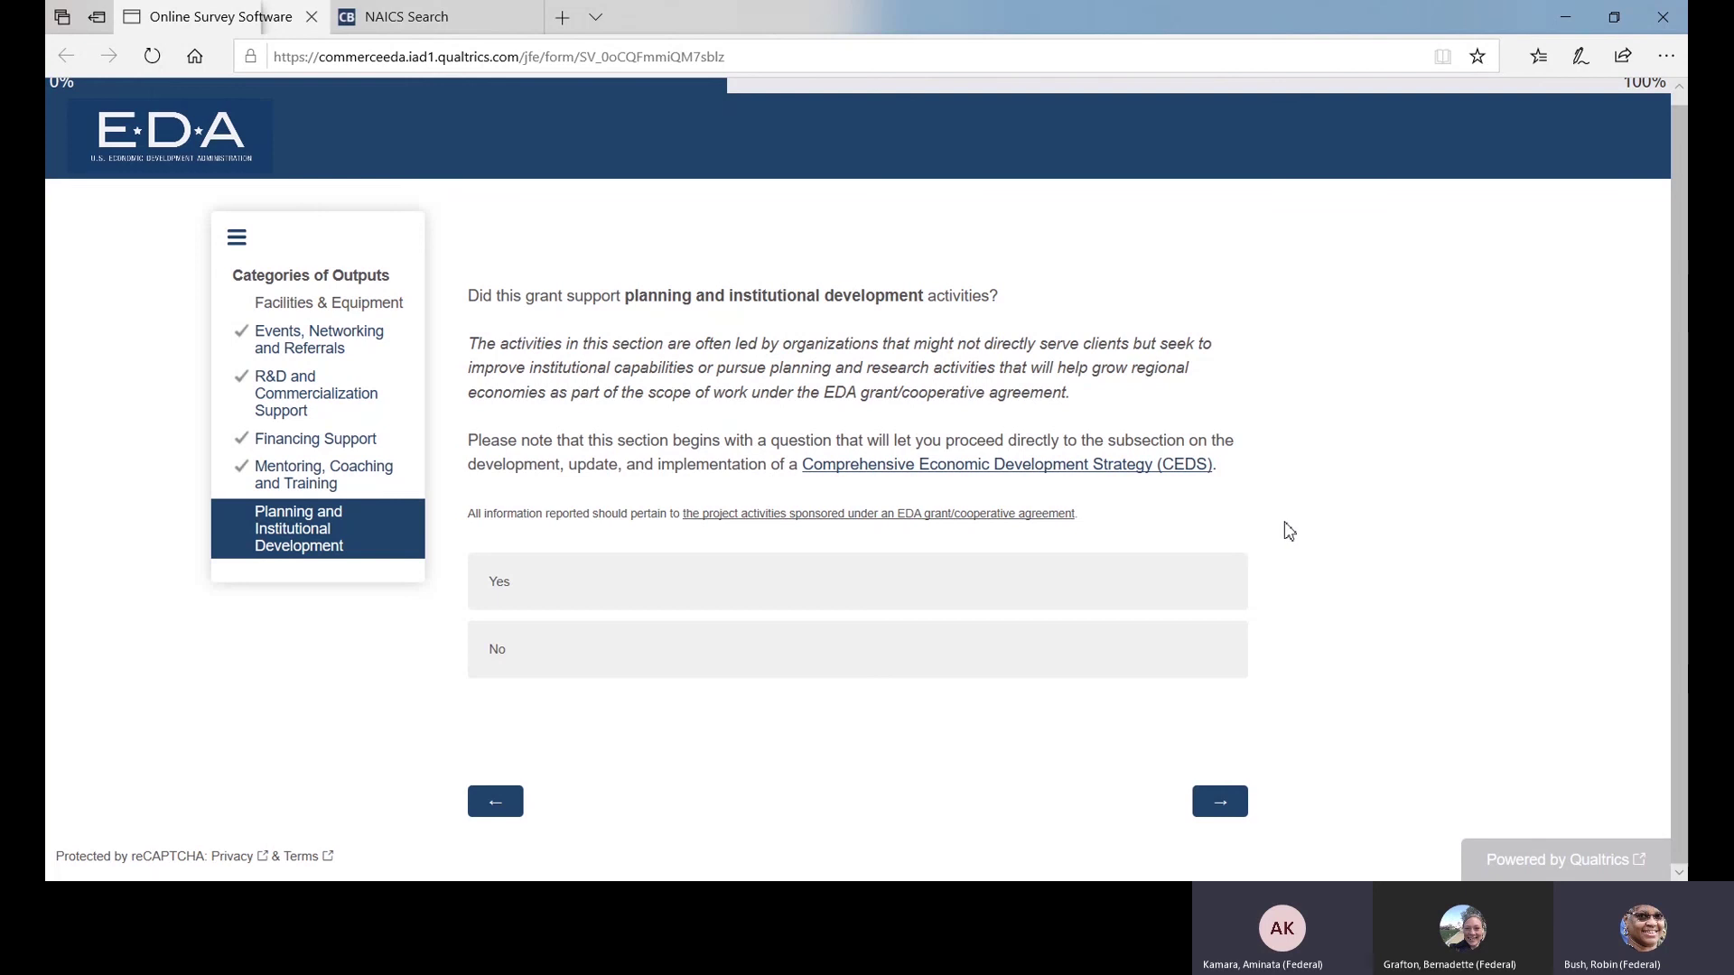
pyautogui.click(514, 584)
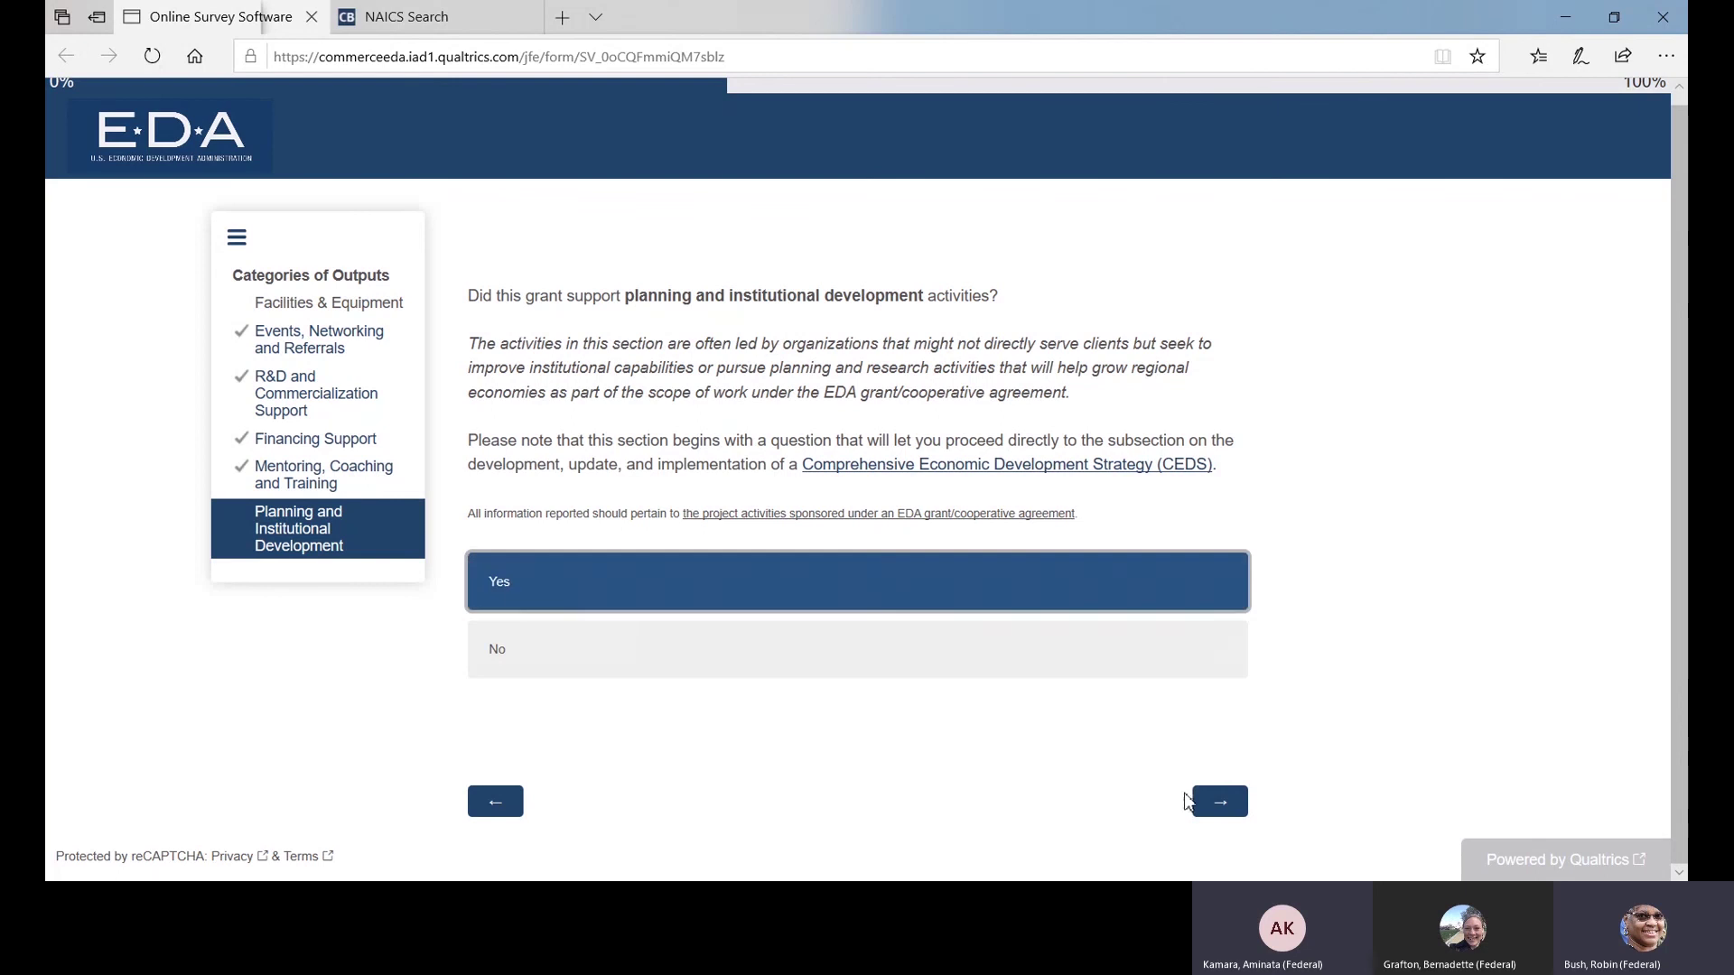
pyautogui.click(1219, 801)
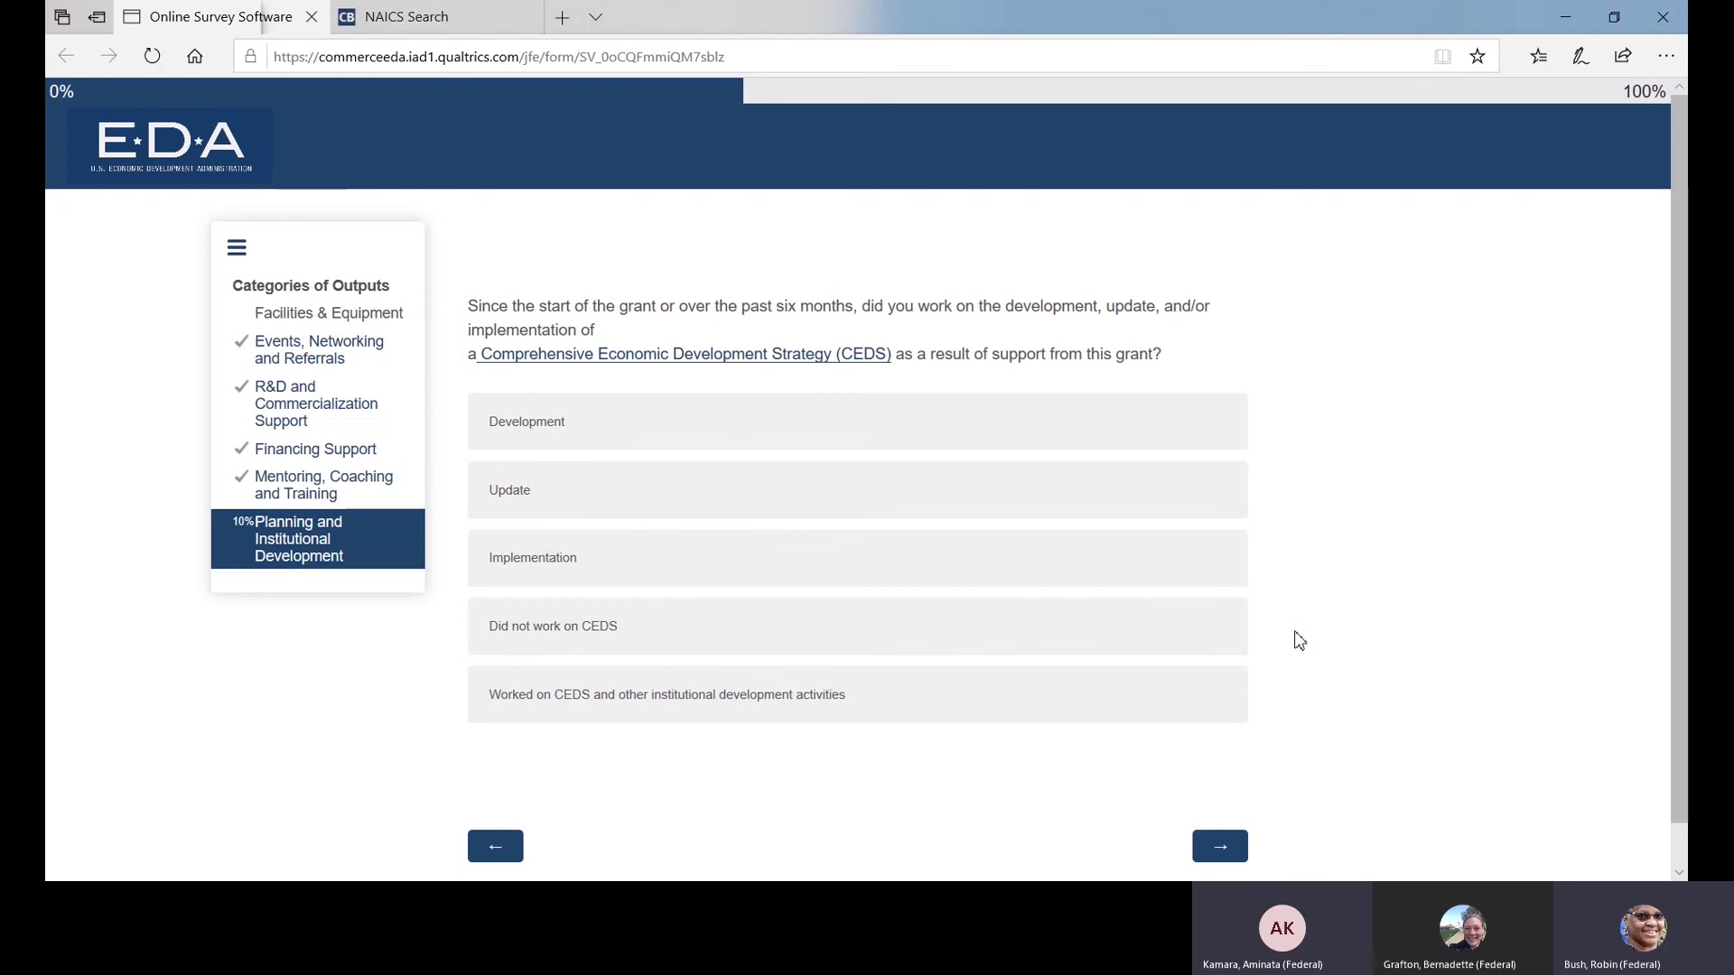
# Step: Select 'Worked on CEDS and other institutional development activities' and continue
pyautogui.scroll(-1, 1299, 640)
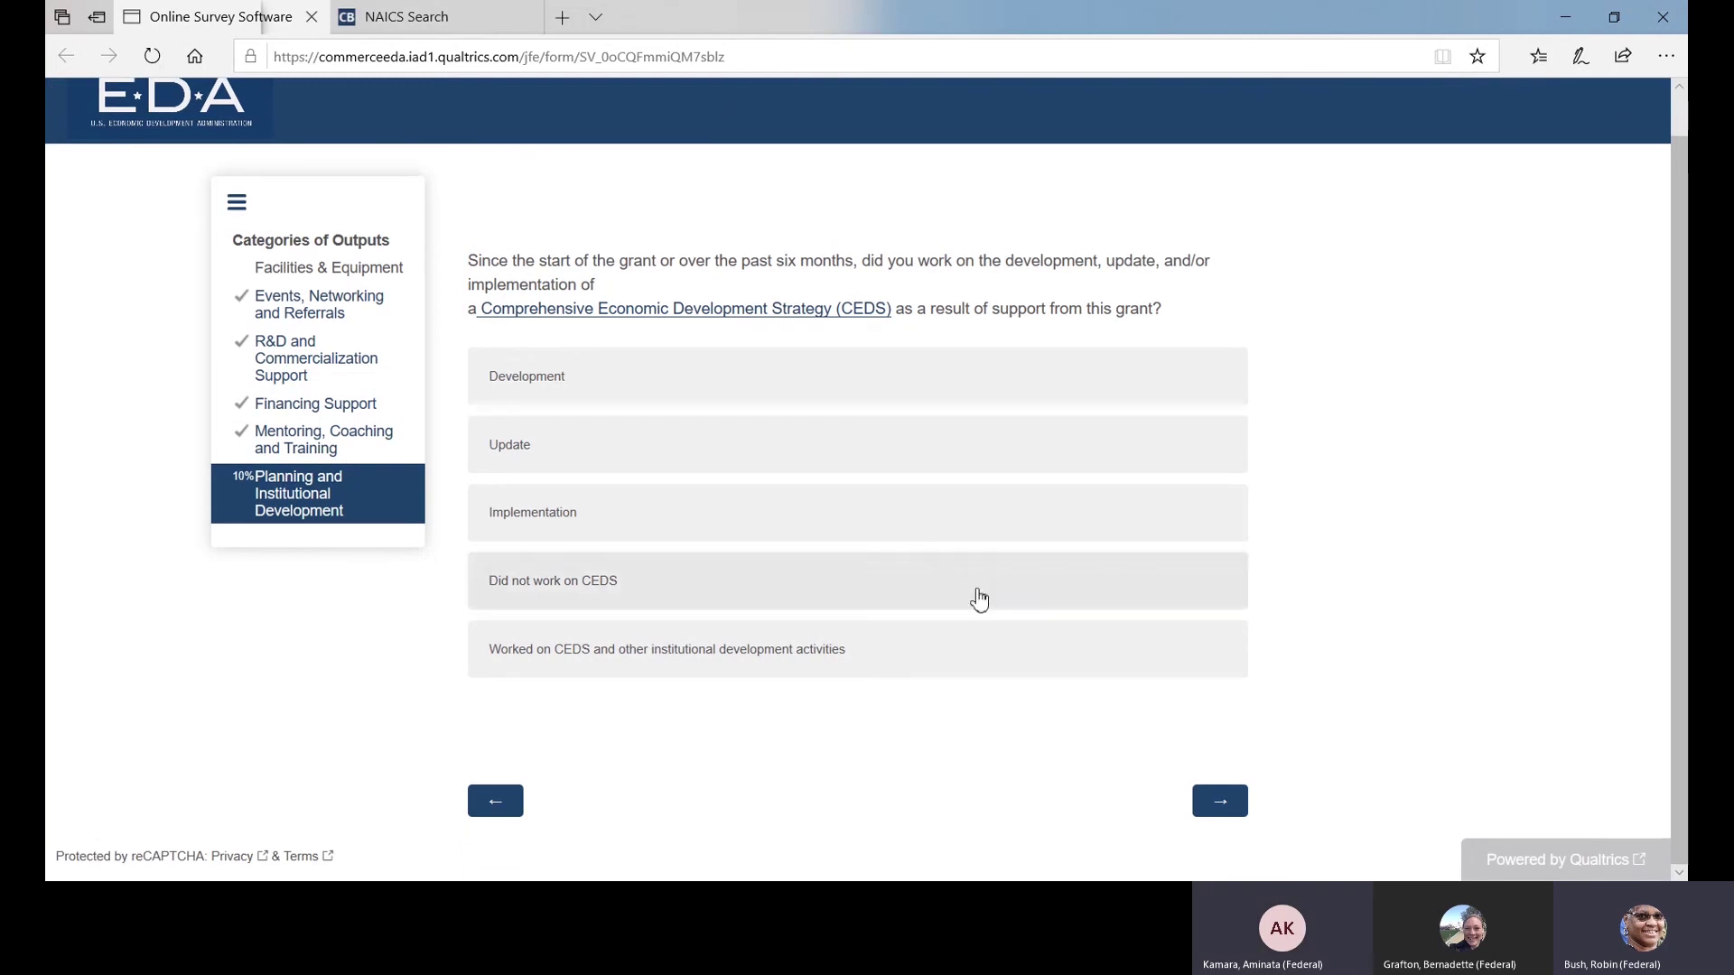
pyautogui.click(605, 667)
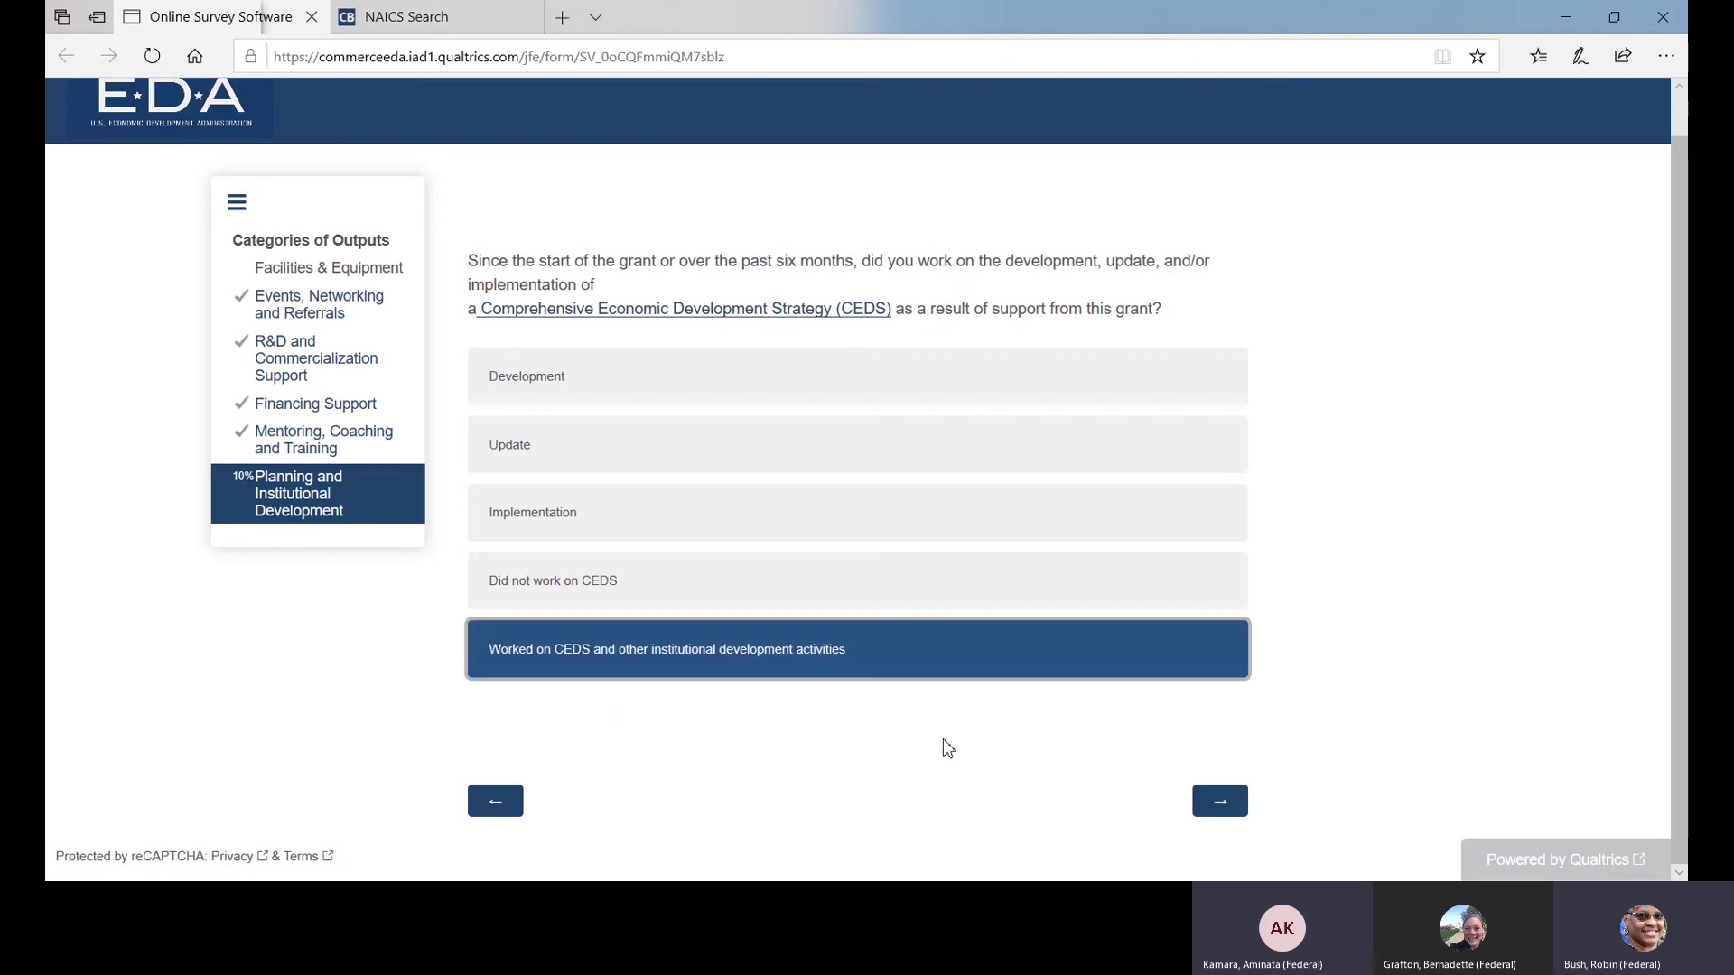
pyautogui.click(1219, 801)
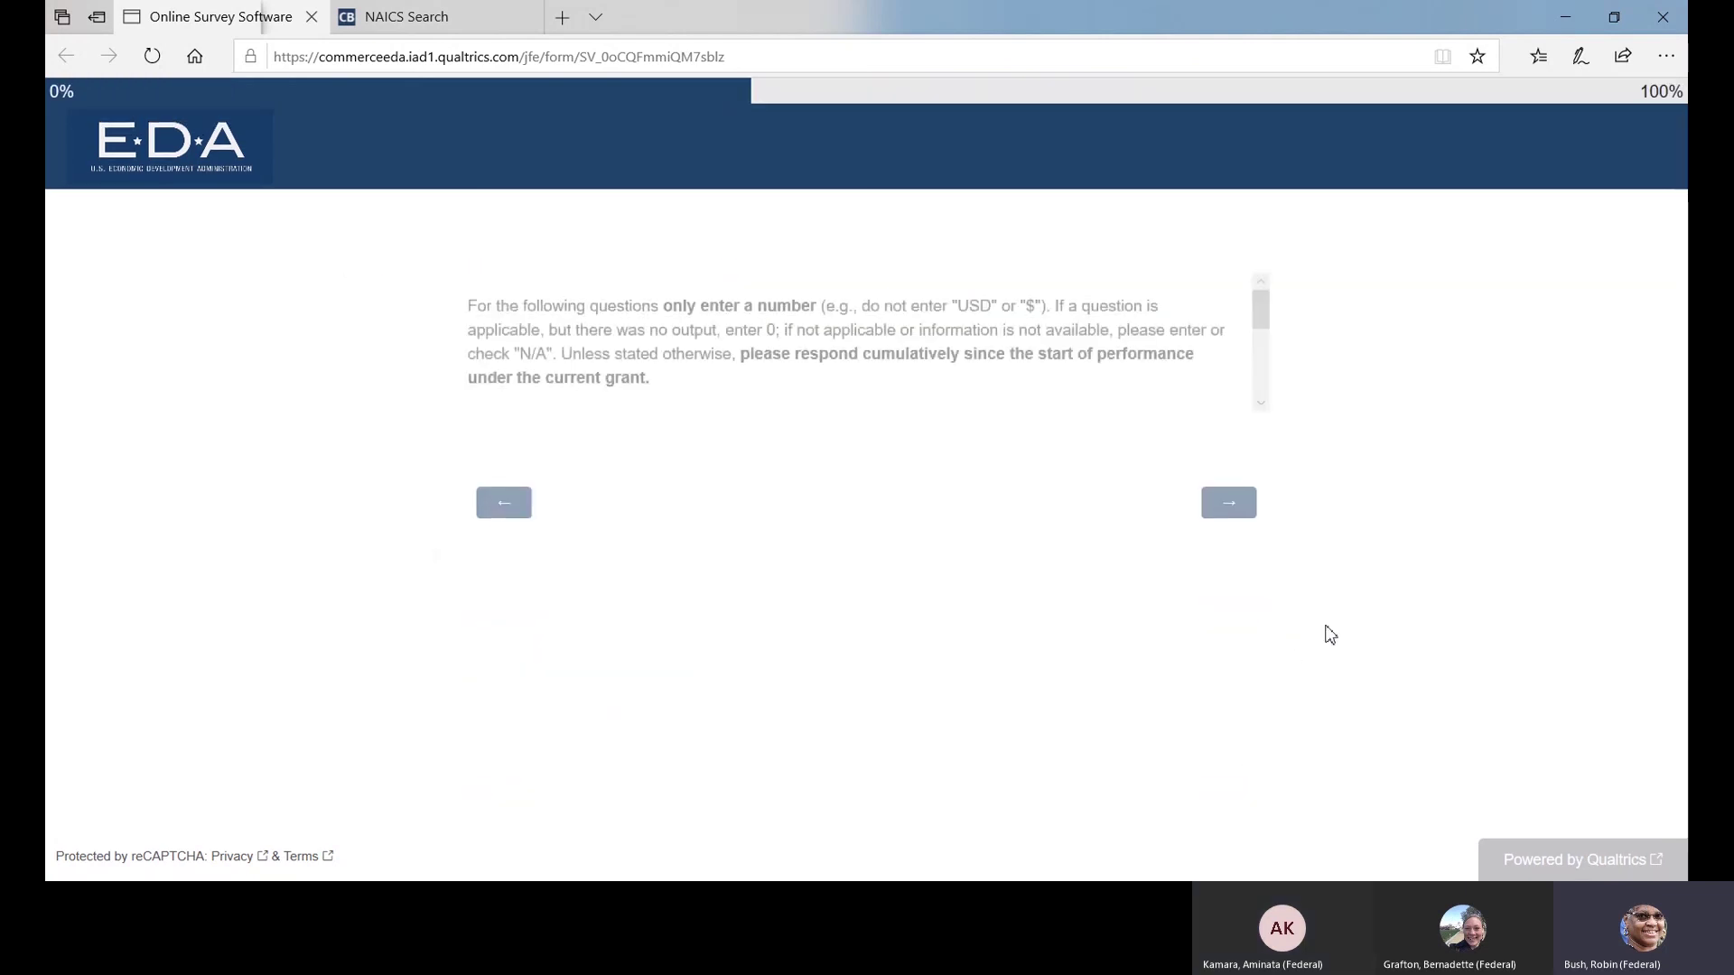
# Step: Tick Research, Economic impact analysis and Market study as the conducted activities
pyautogui.click(1228, 503)
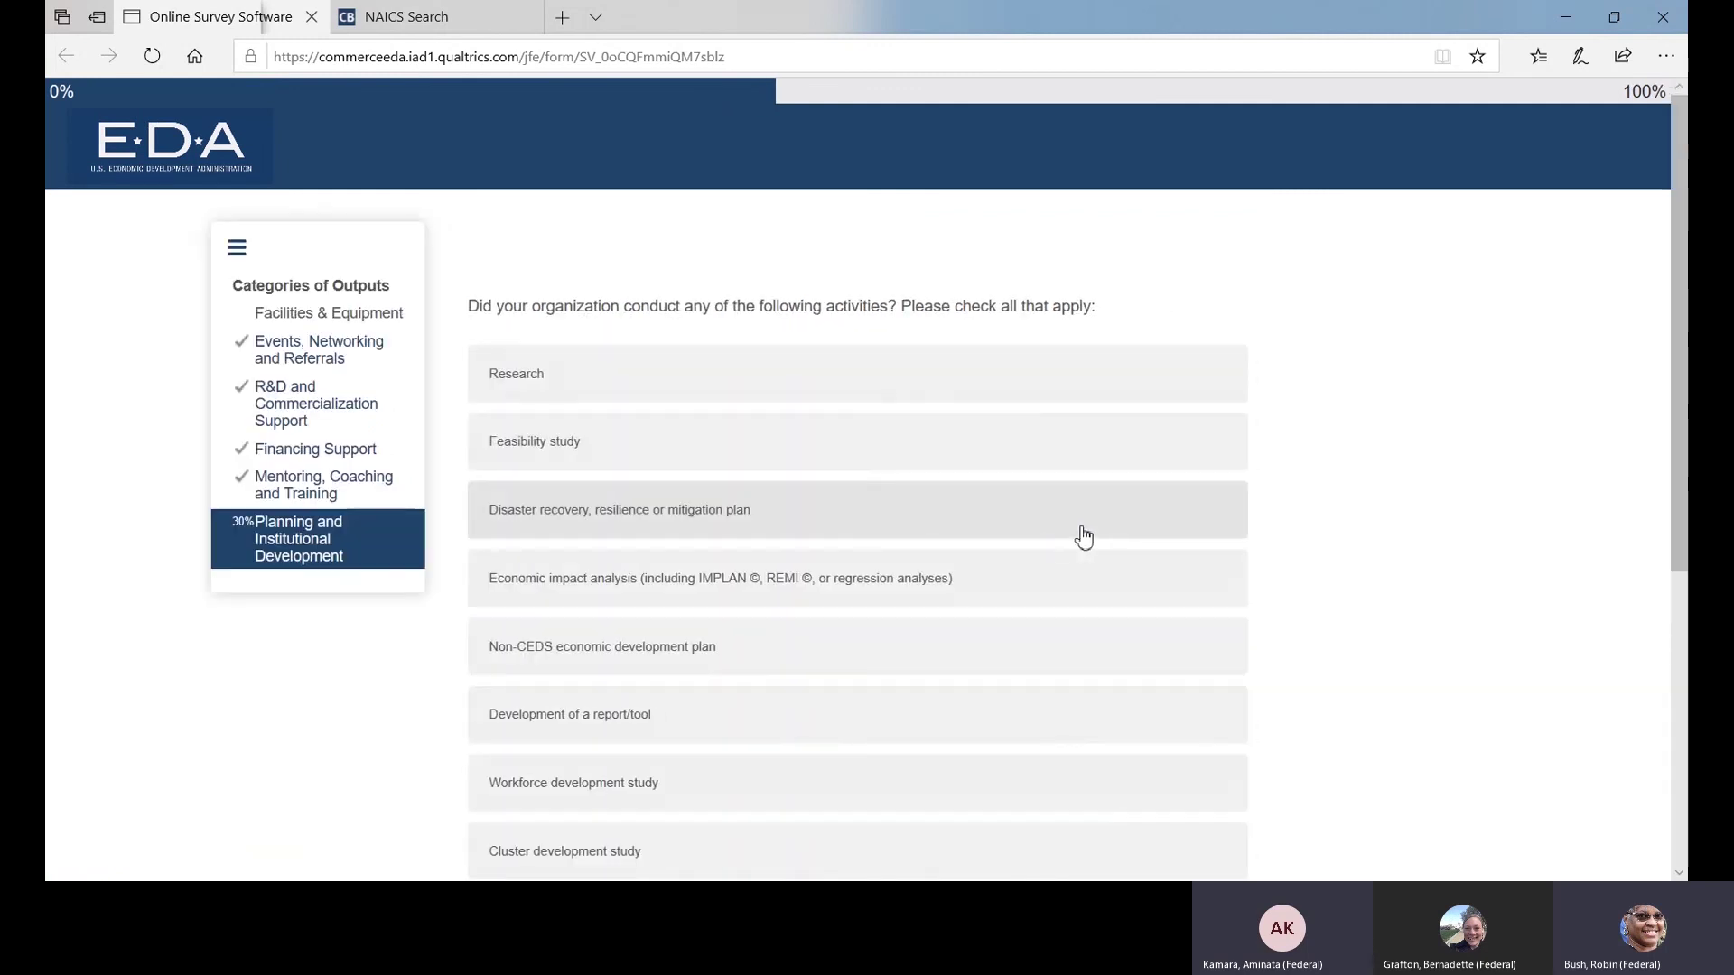
pyautogui.scroll(-1, 1190, 531)
pyautogui.scroll(-2, 1190, 531)
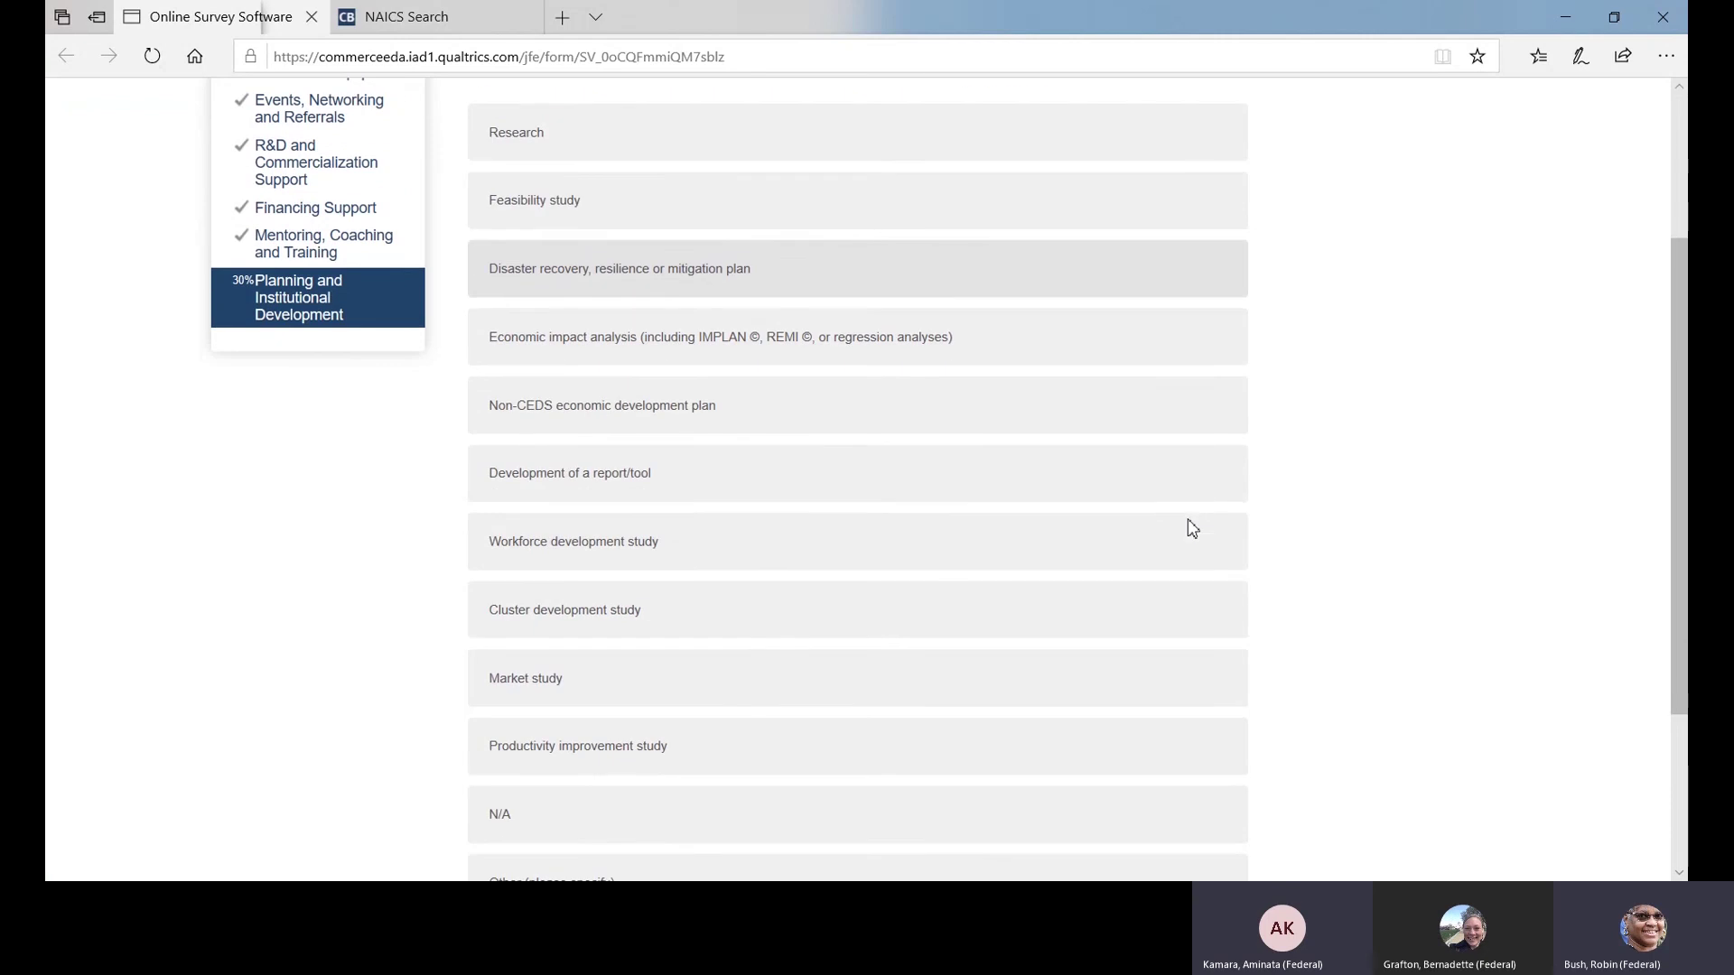
pyautogui.scroll(1, 918, 232)
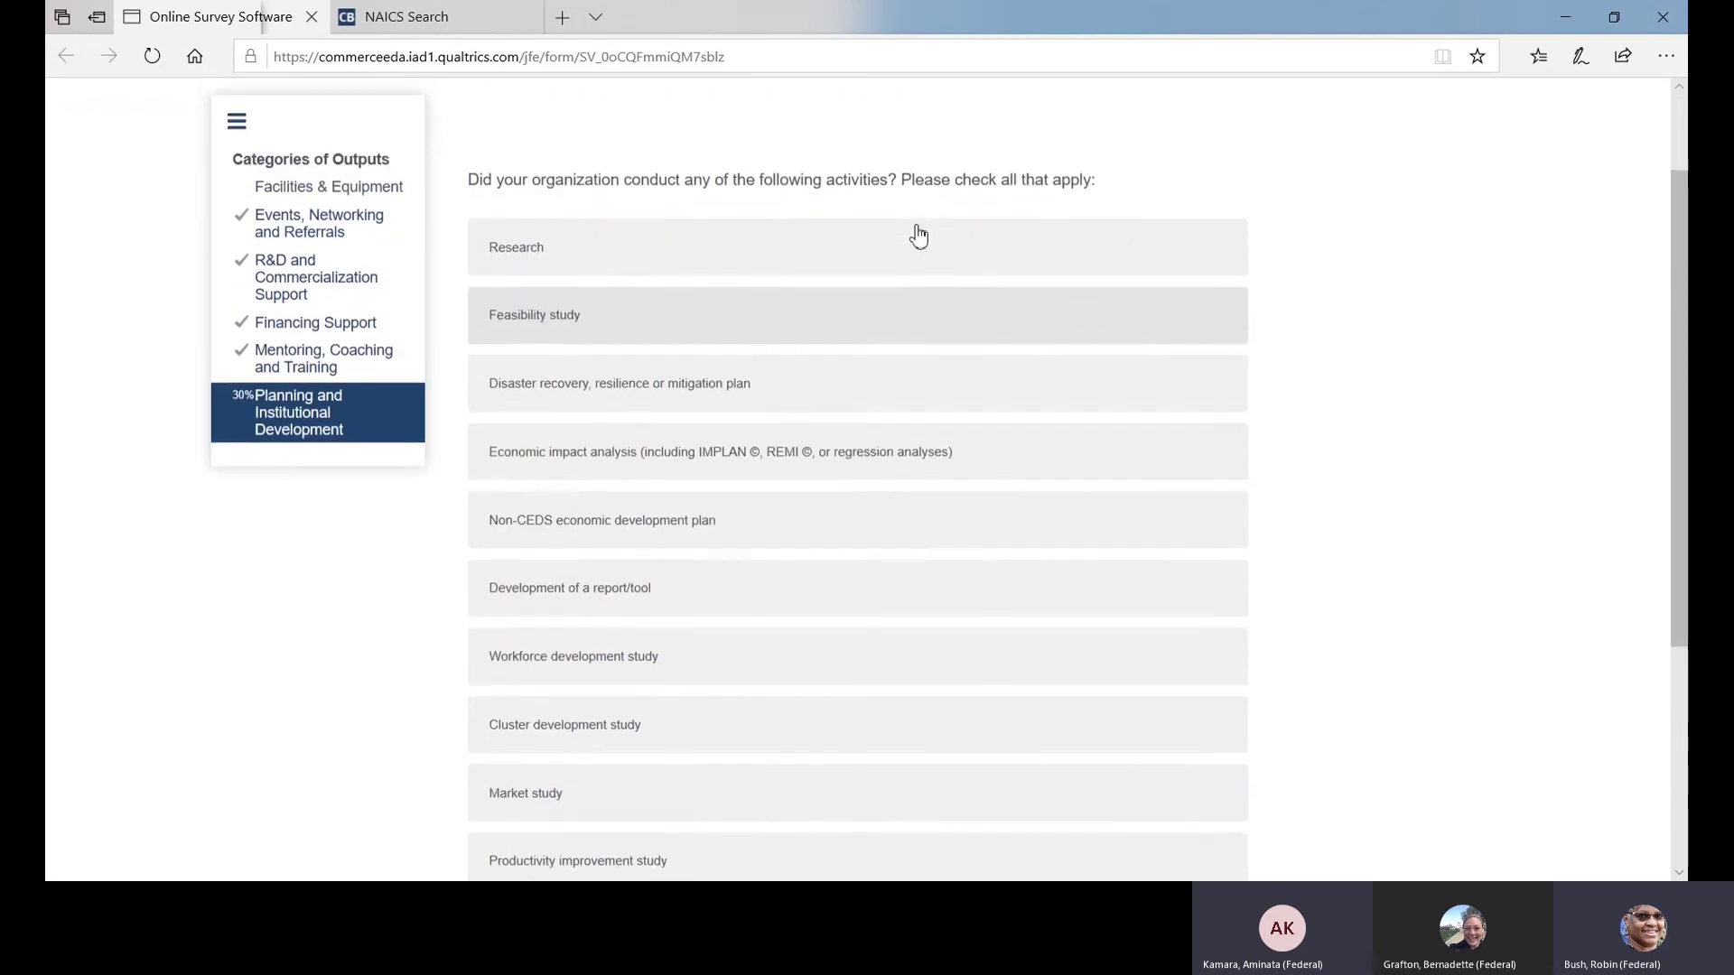
pyautogui.scroll(-1, 916, 235)
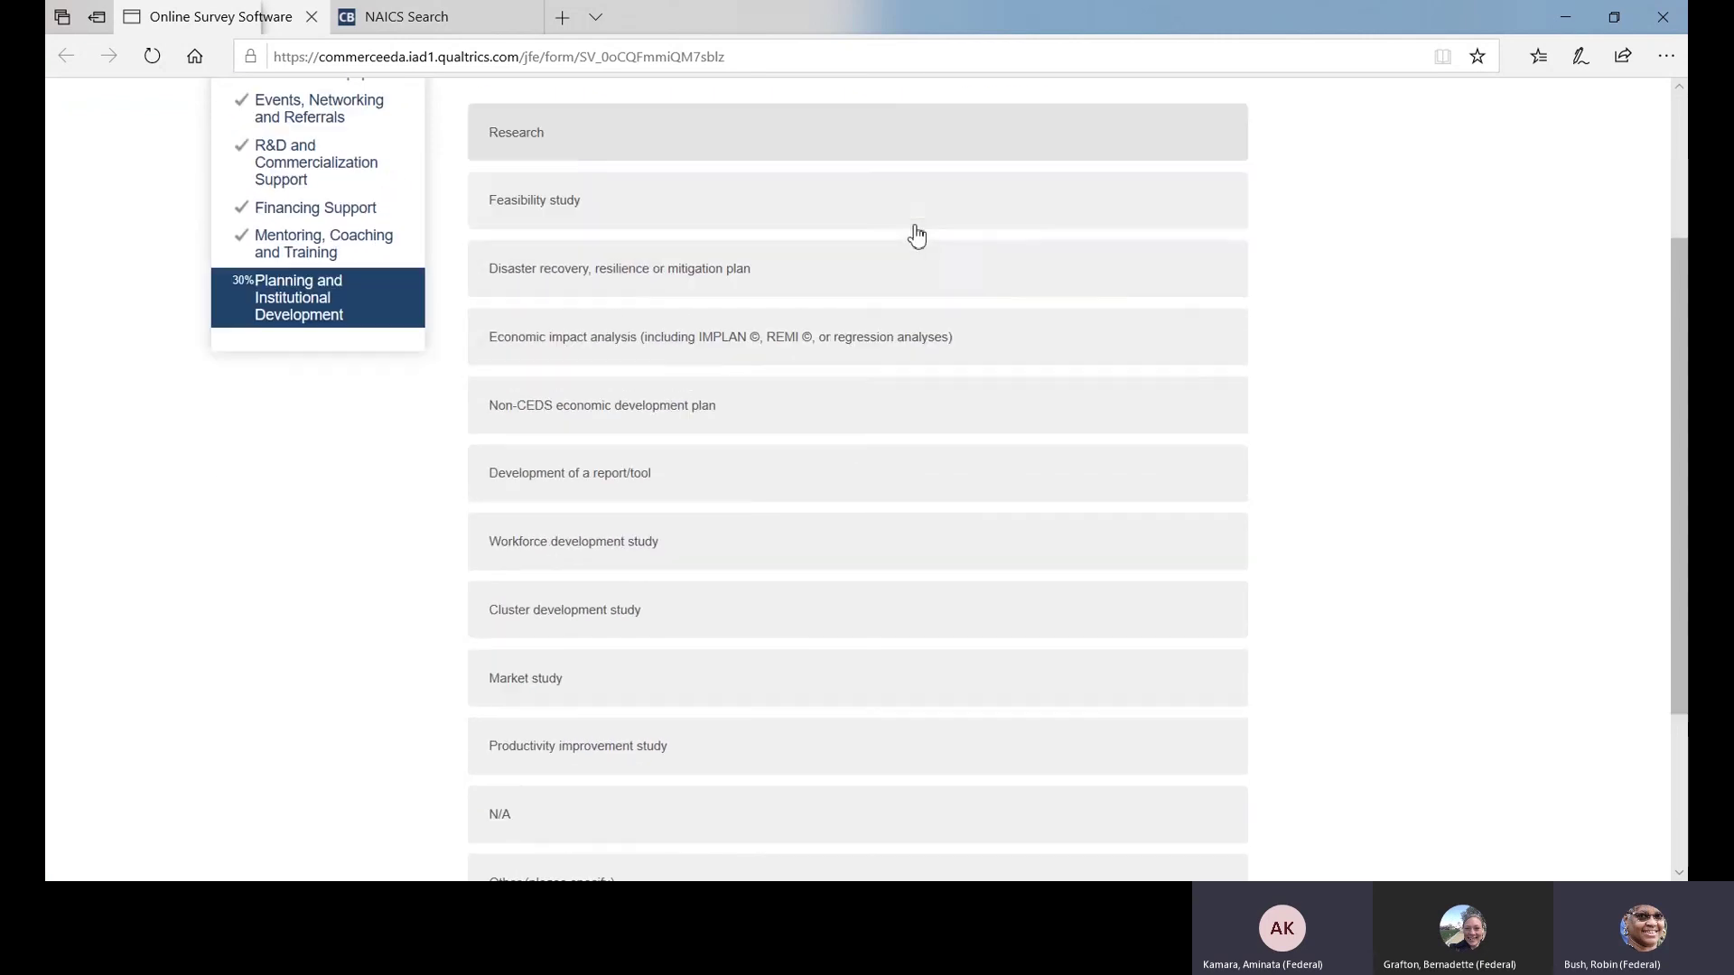
pyautogui.click(542, 153)
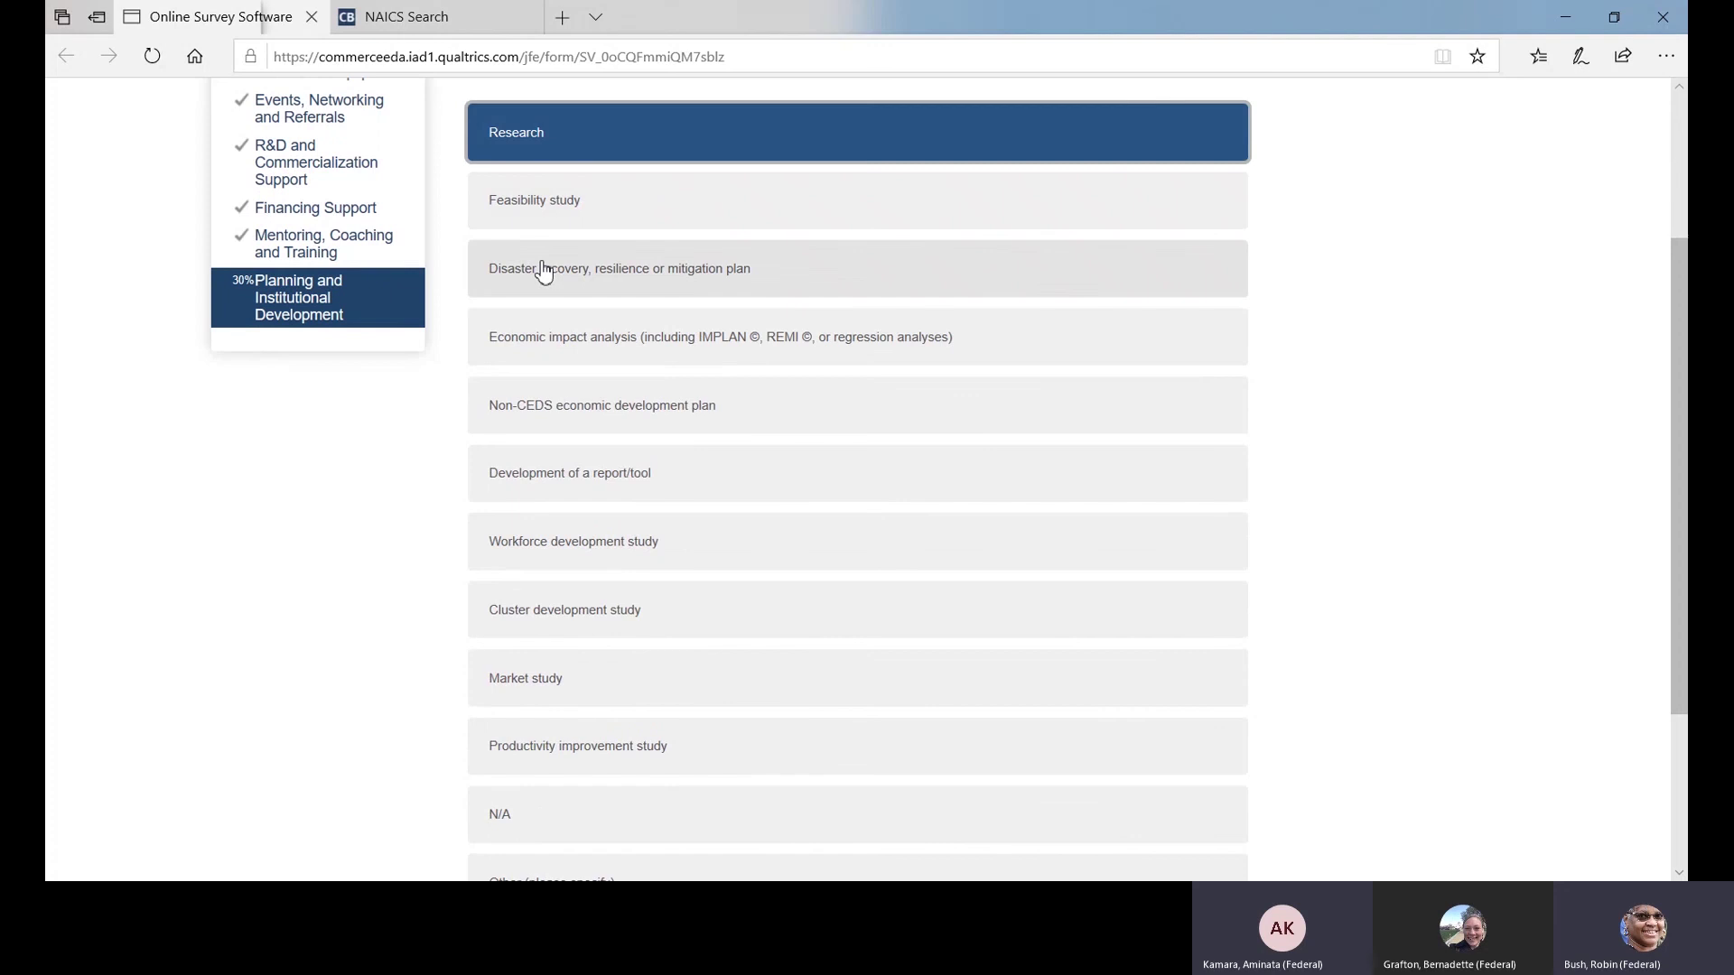
pyautogui.click(550, 361)
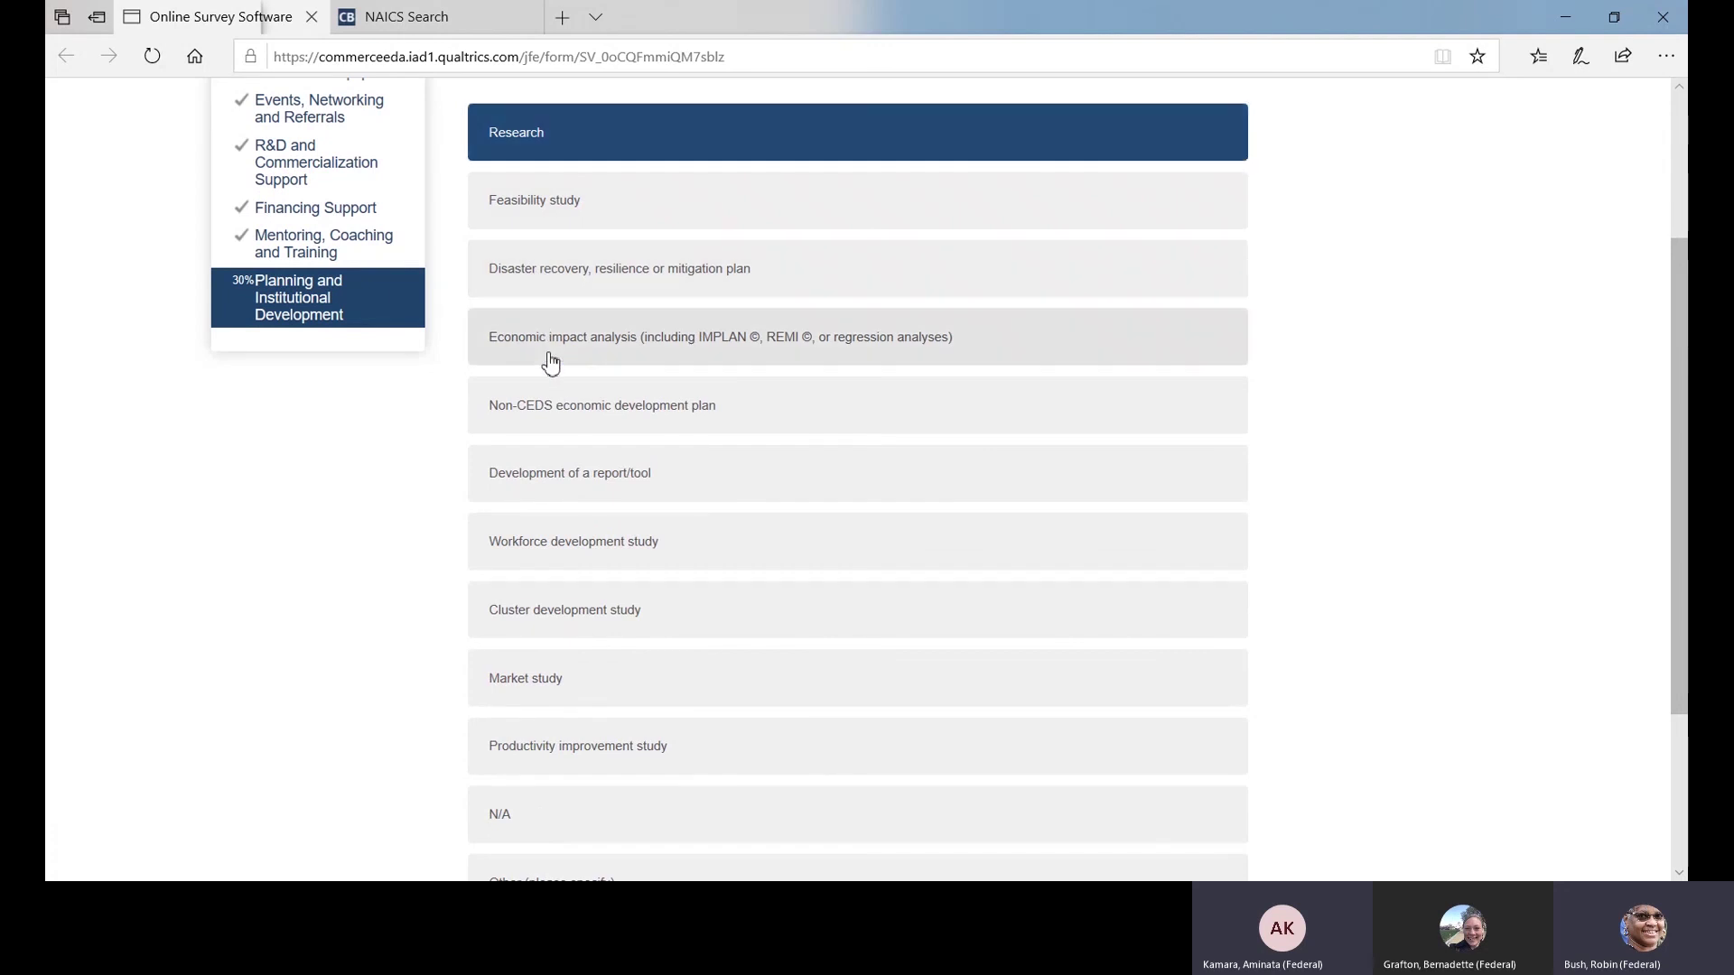
pyautogui.scroll(-2, 598, 437)
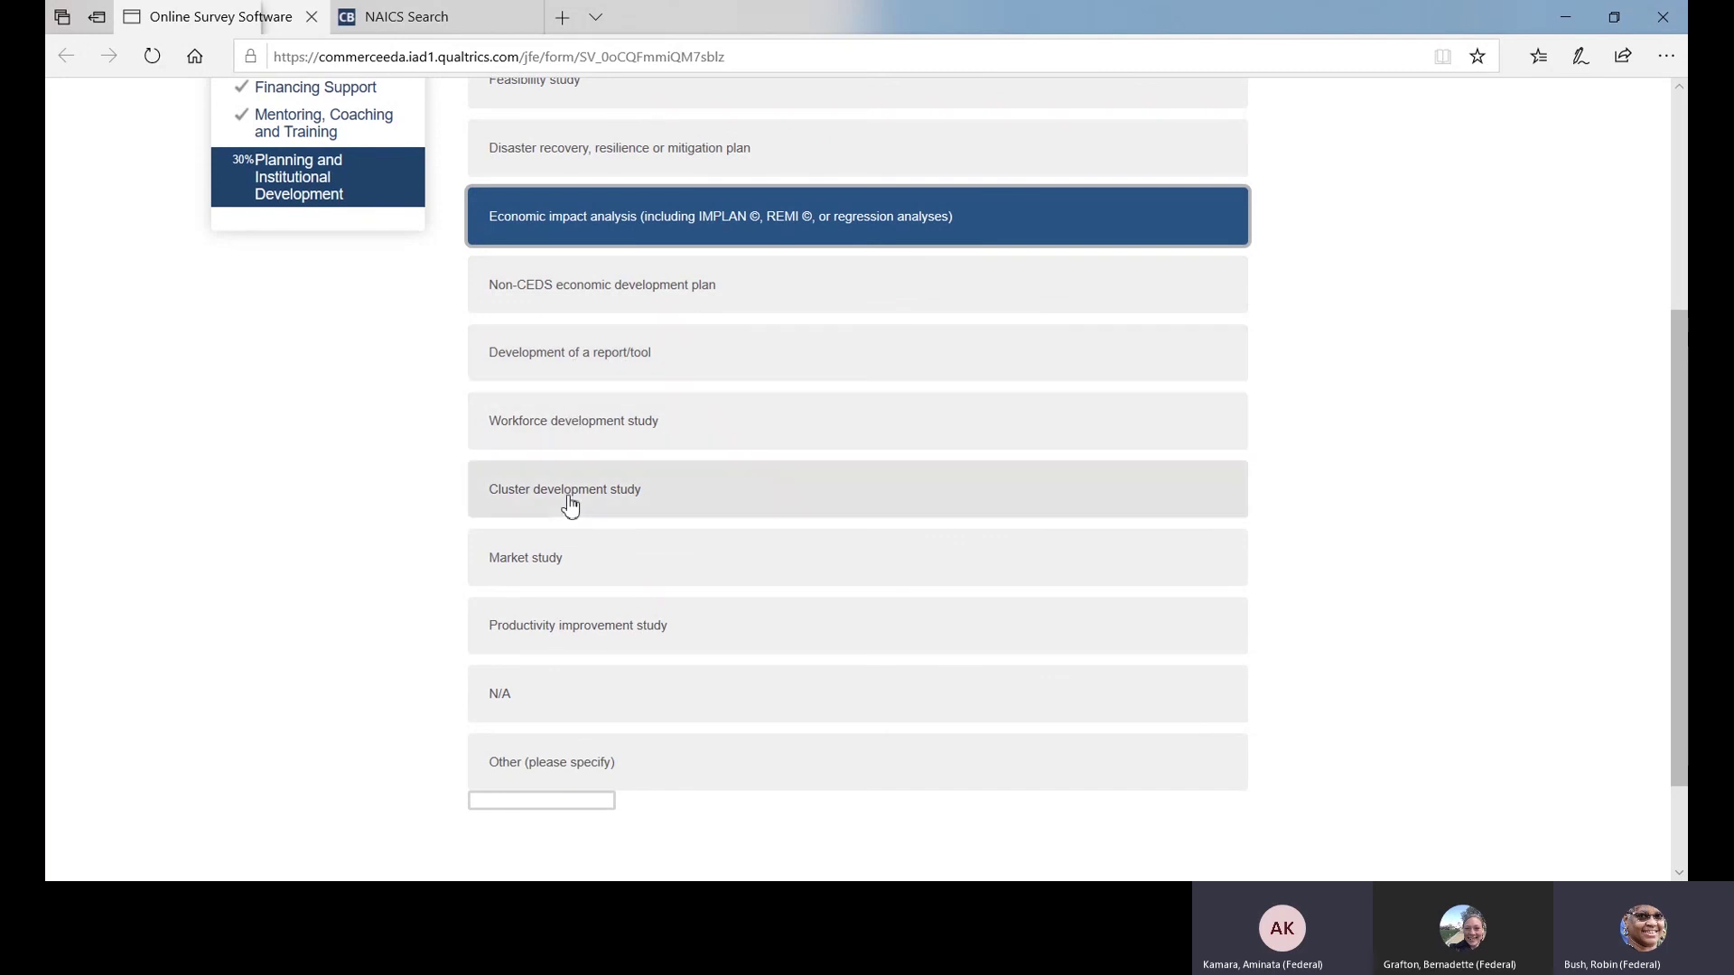
pyautogui.click(566, 567)
pyautogui.scroll(-1, 1165, 722)
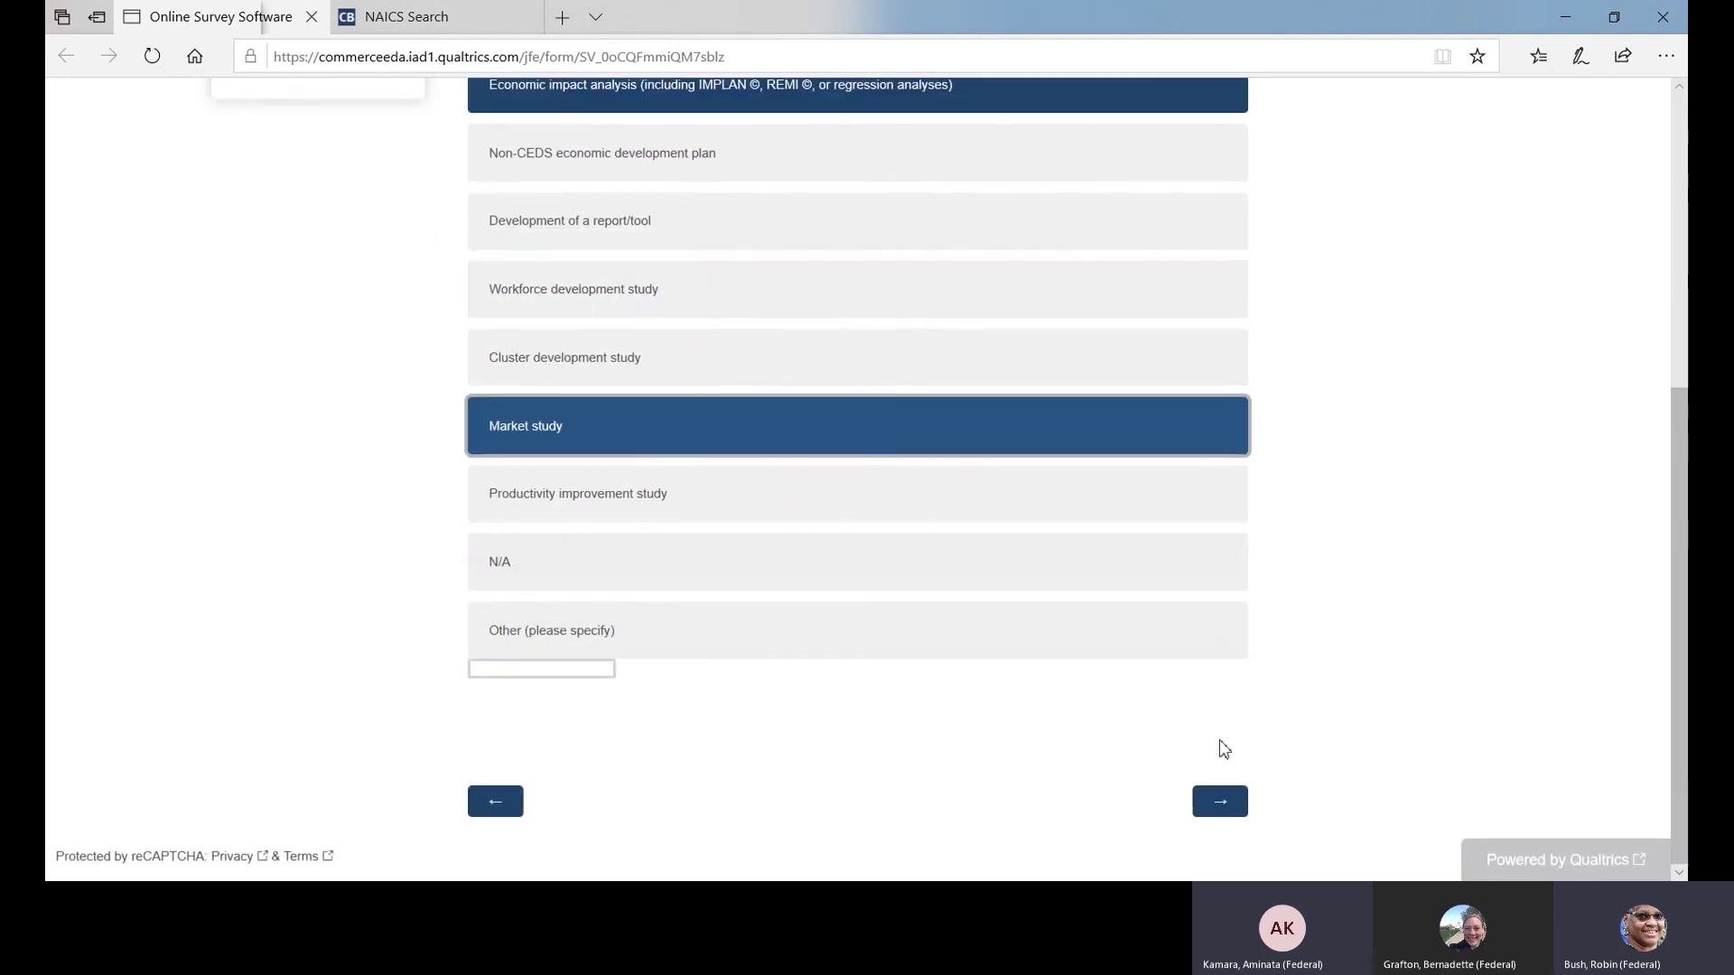
pyautogui.click(1221, 801)
pyautogui.scroll(-1, 1316, 483)
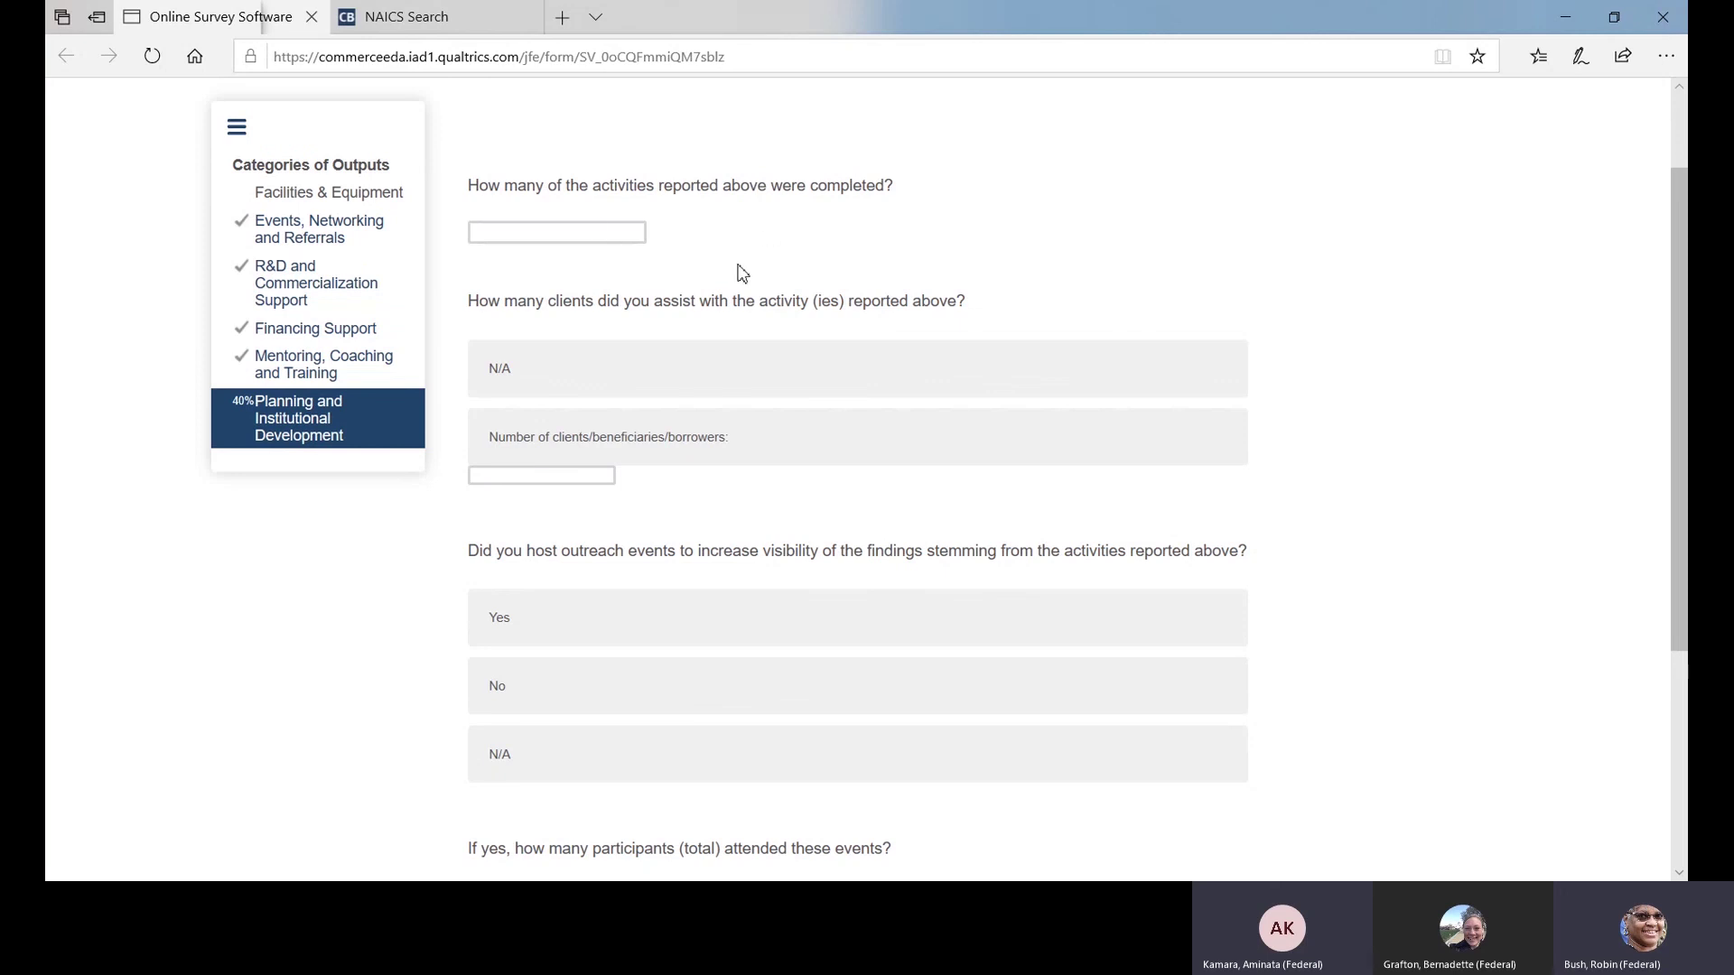
# Step: Enter 4 activities completed and 4 clients assisted
pyautogui.click(487, 233)
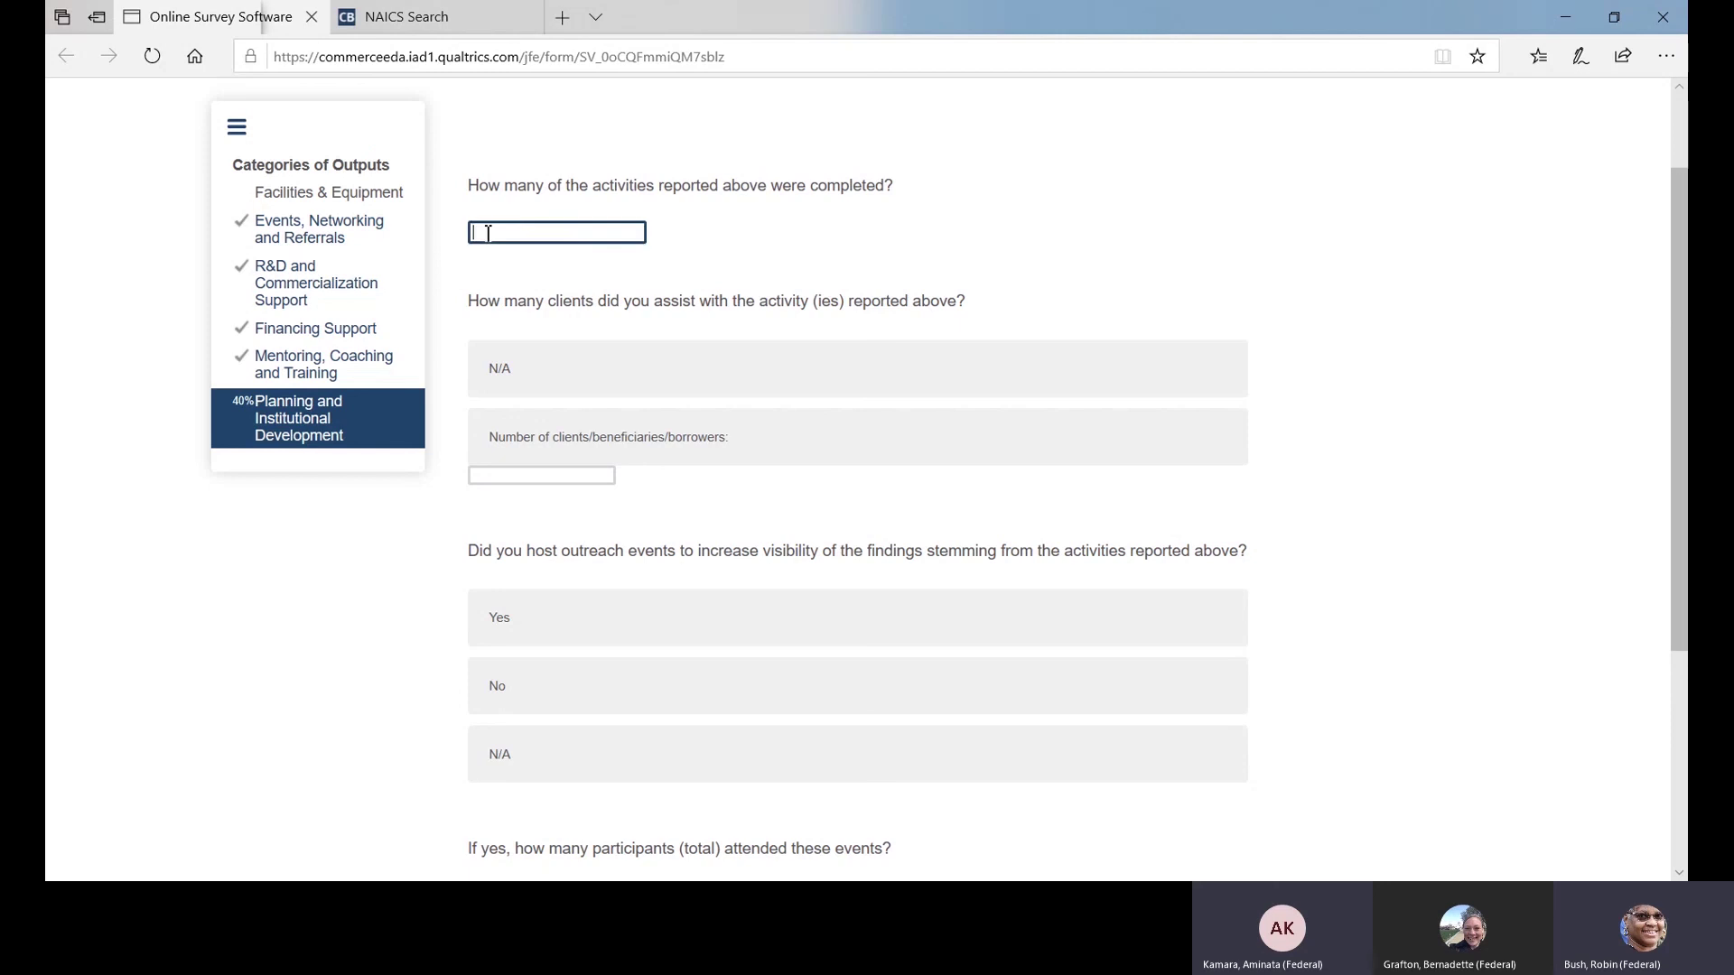
pyautogui.write('4')
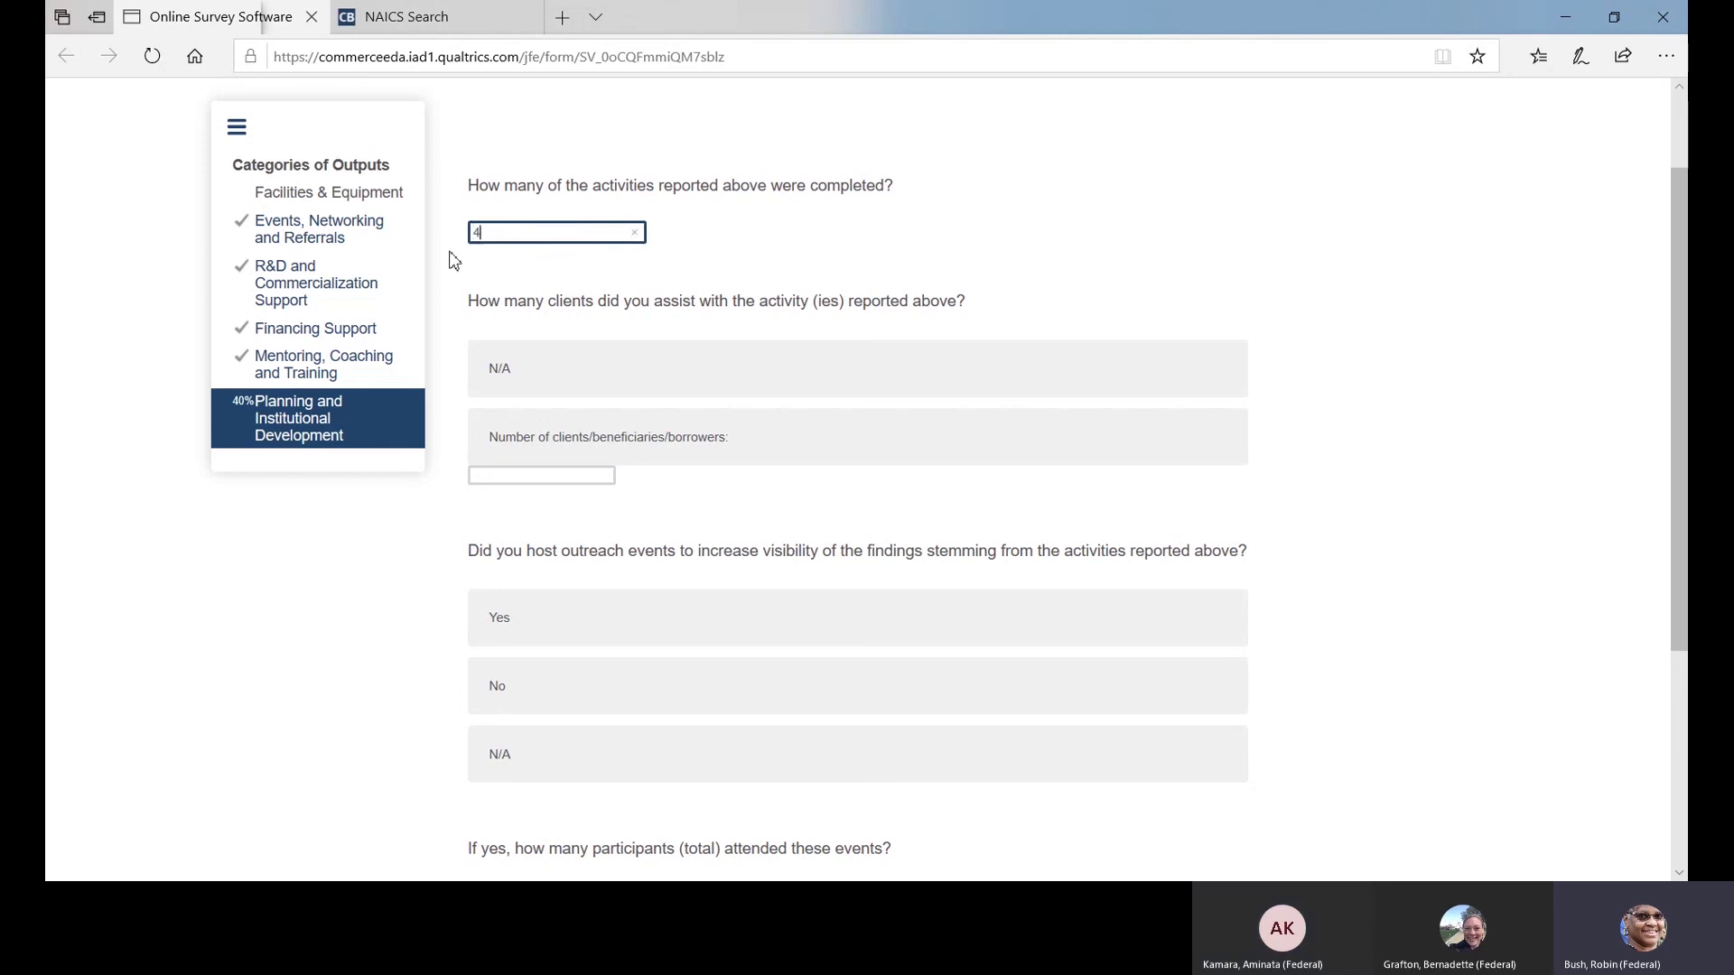
pyautogui.scroll(-2, 526, 411)
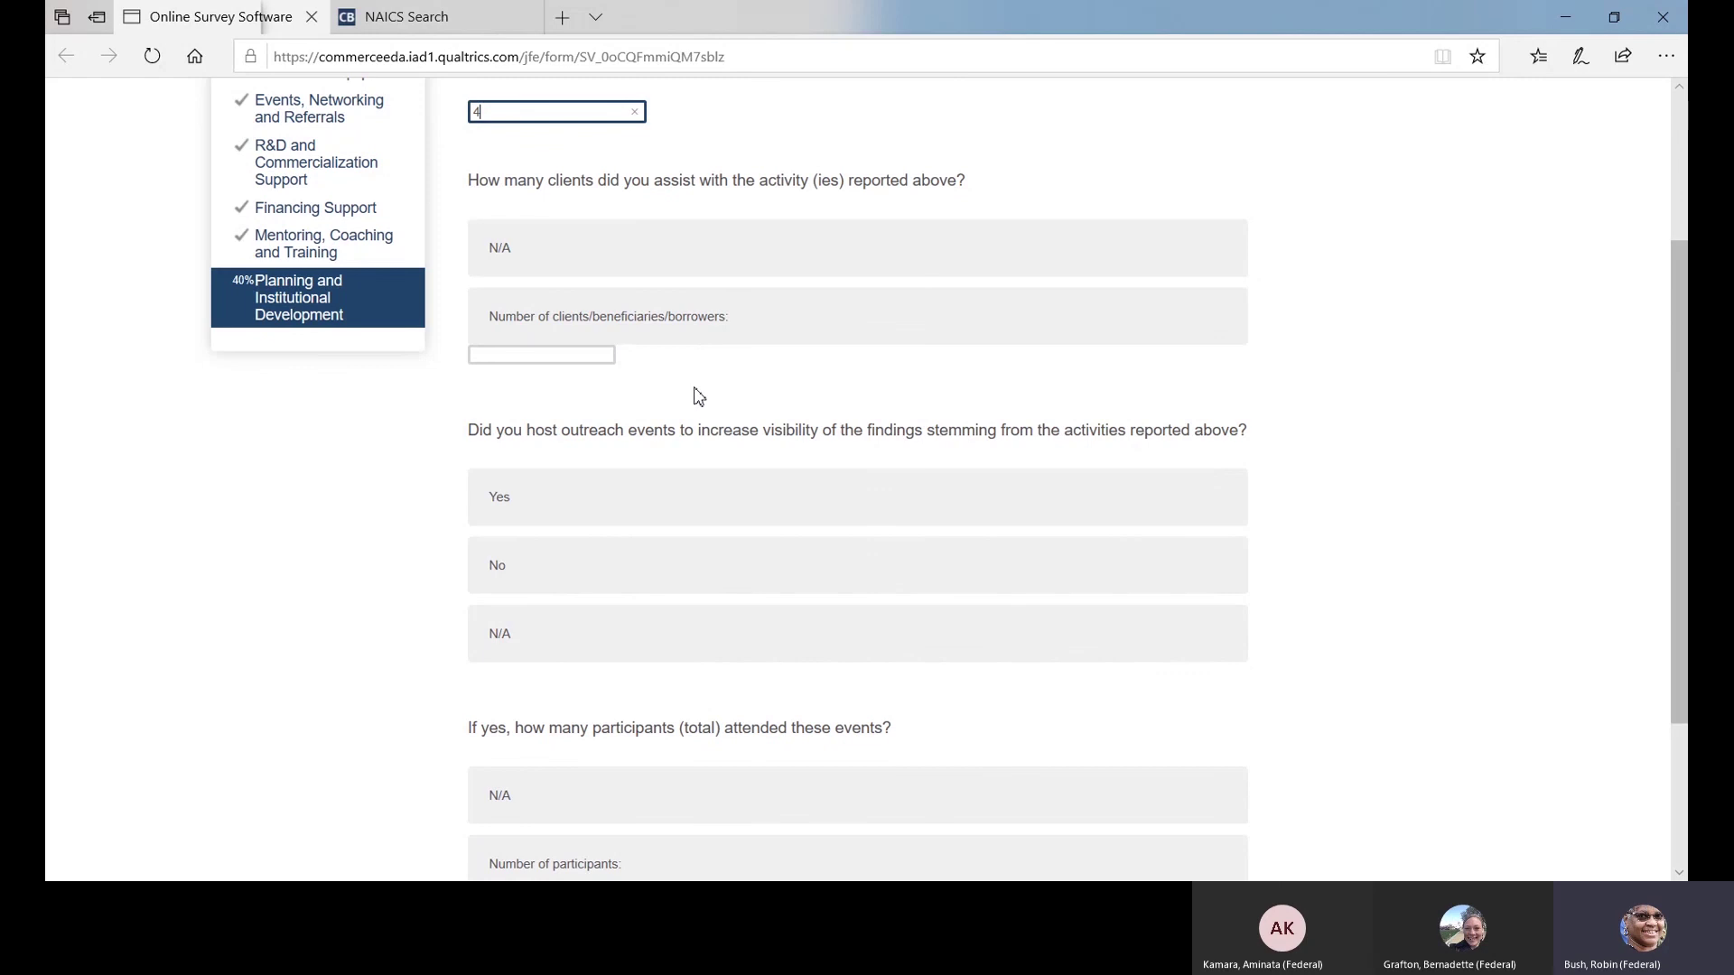
pyautogui.click(532, 357)
pyautogui.write('4')
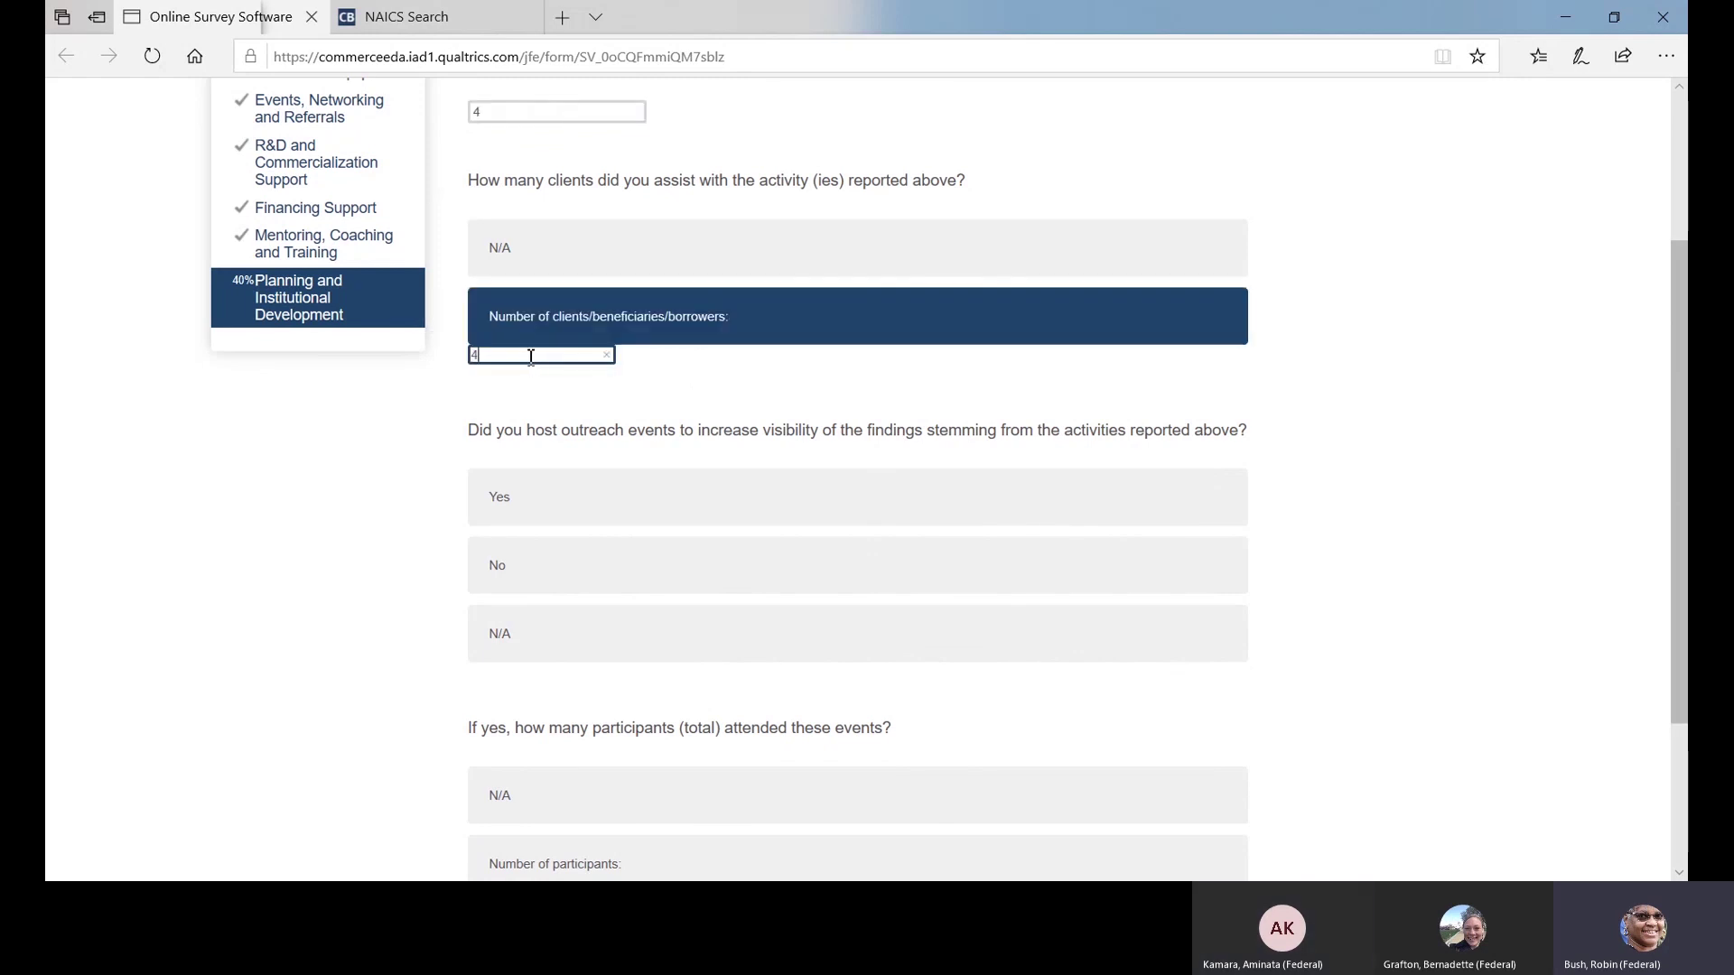
# Step: Answer Yes to hosting outreach events with 25 participants and continue
pyautogui.scroll(-2, 349, 446)
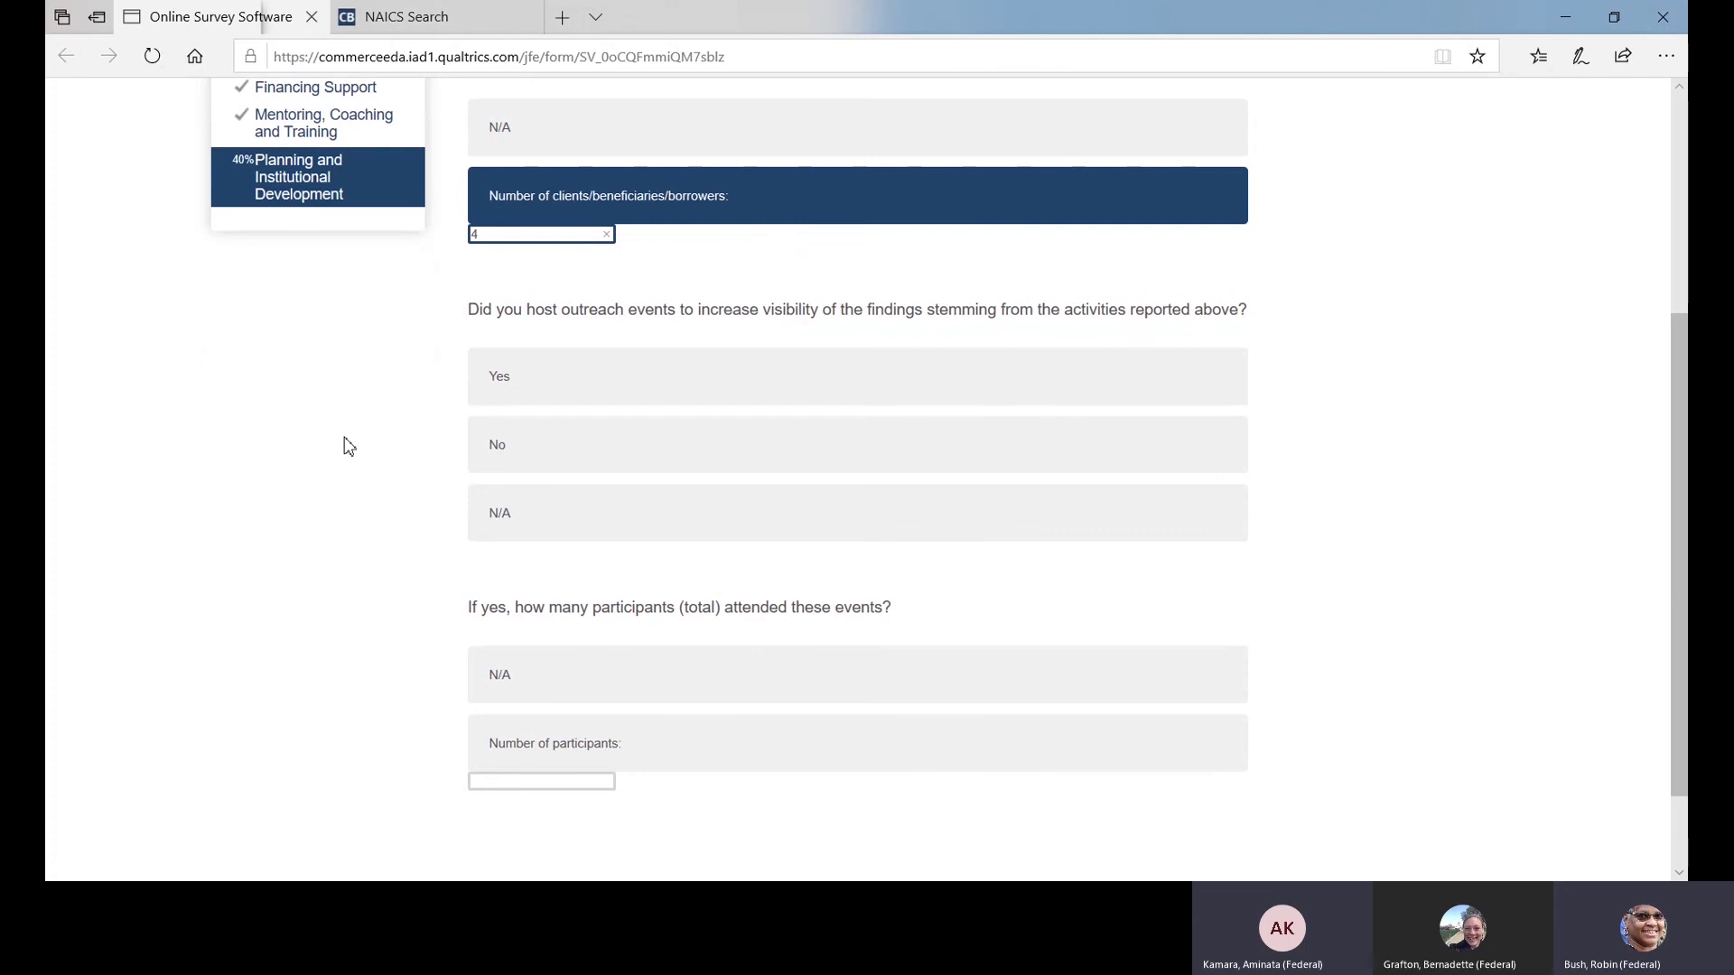
pyautogui.click(472, 396)
pyautogui.scroll(-2, 378, 498)
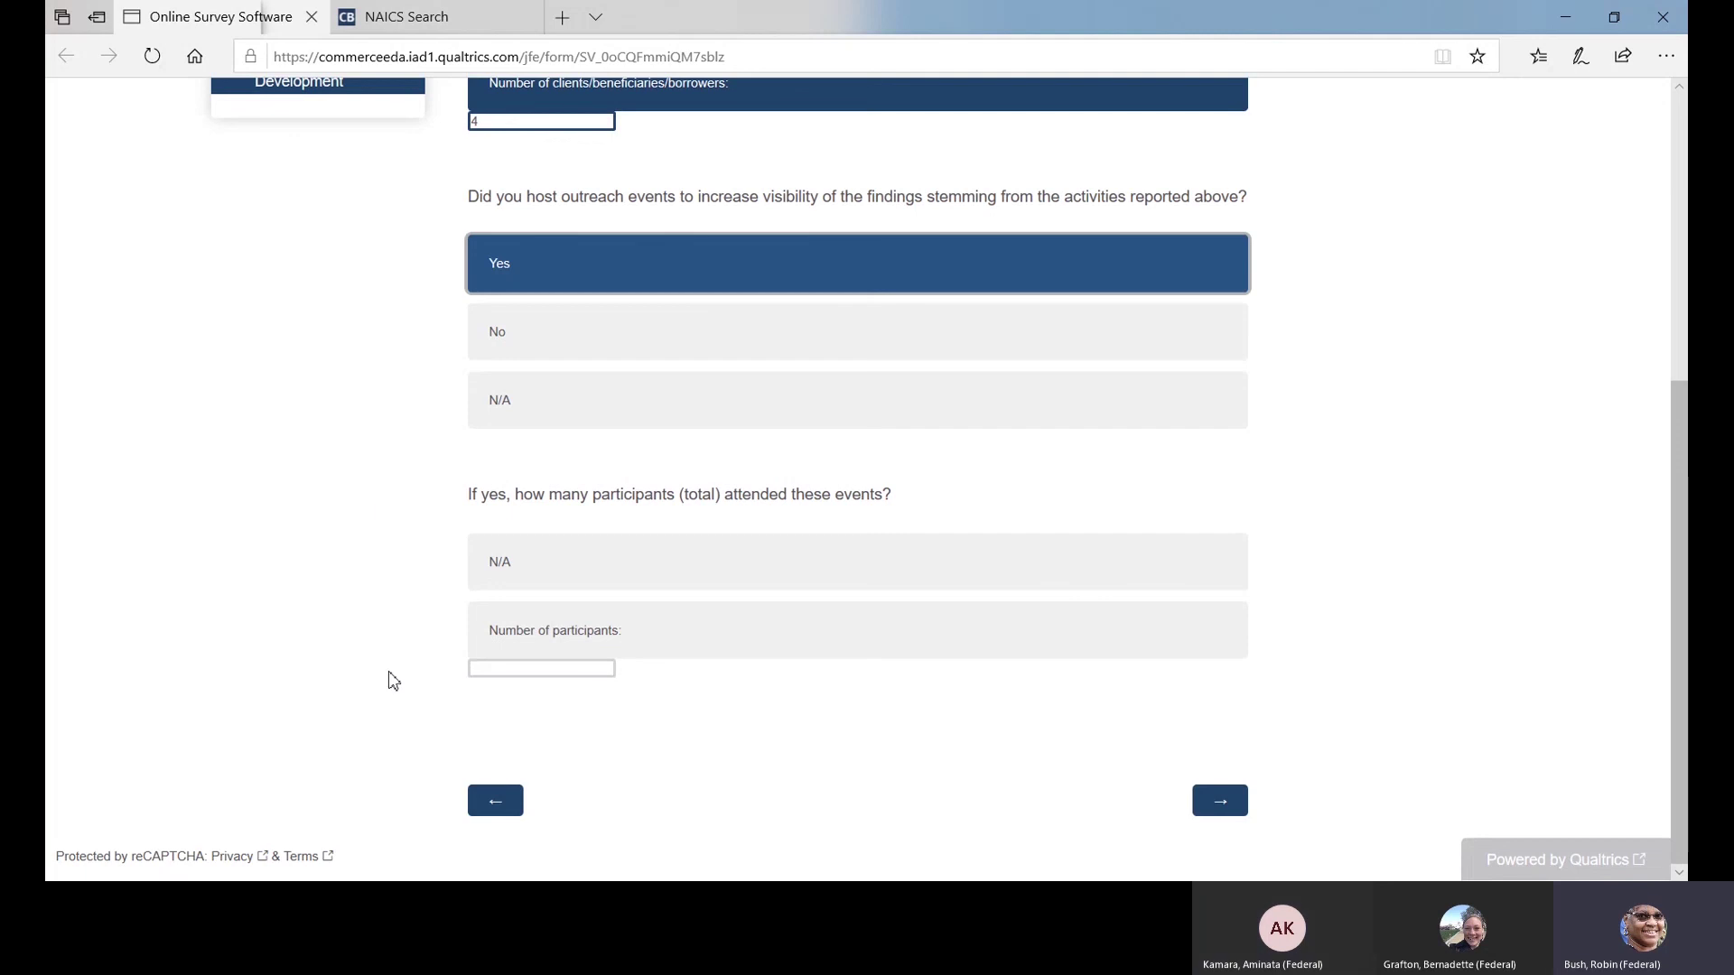
pyautogui.click(481, 668)
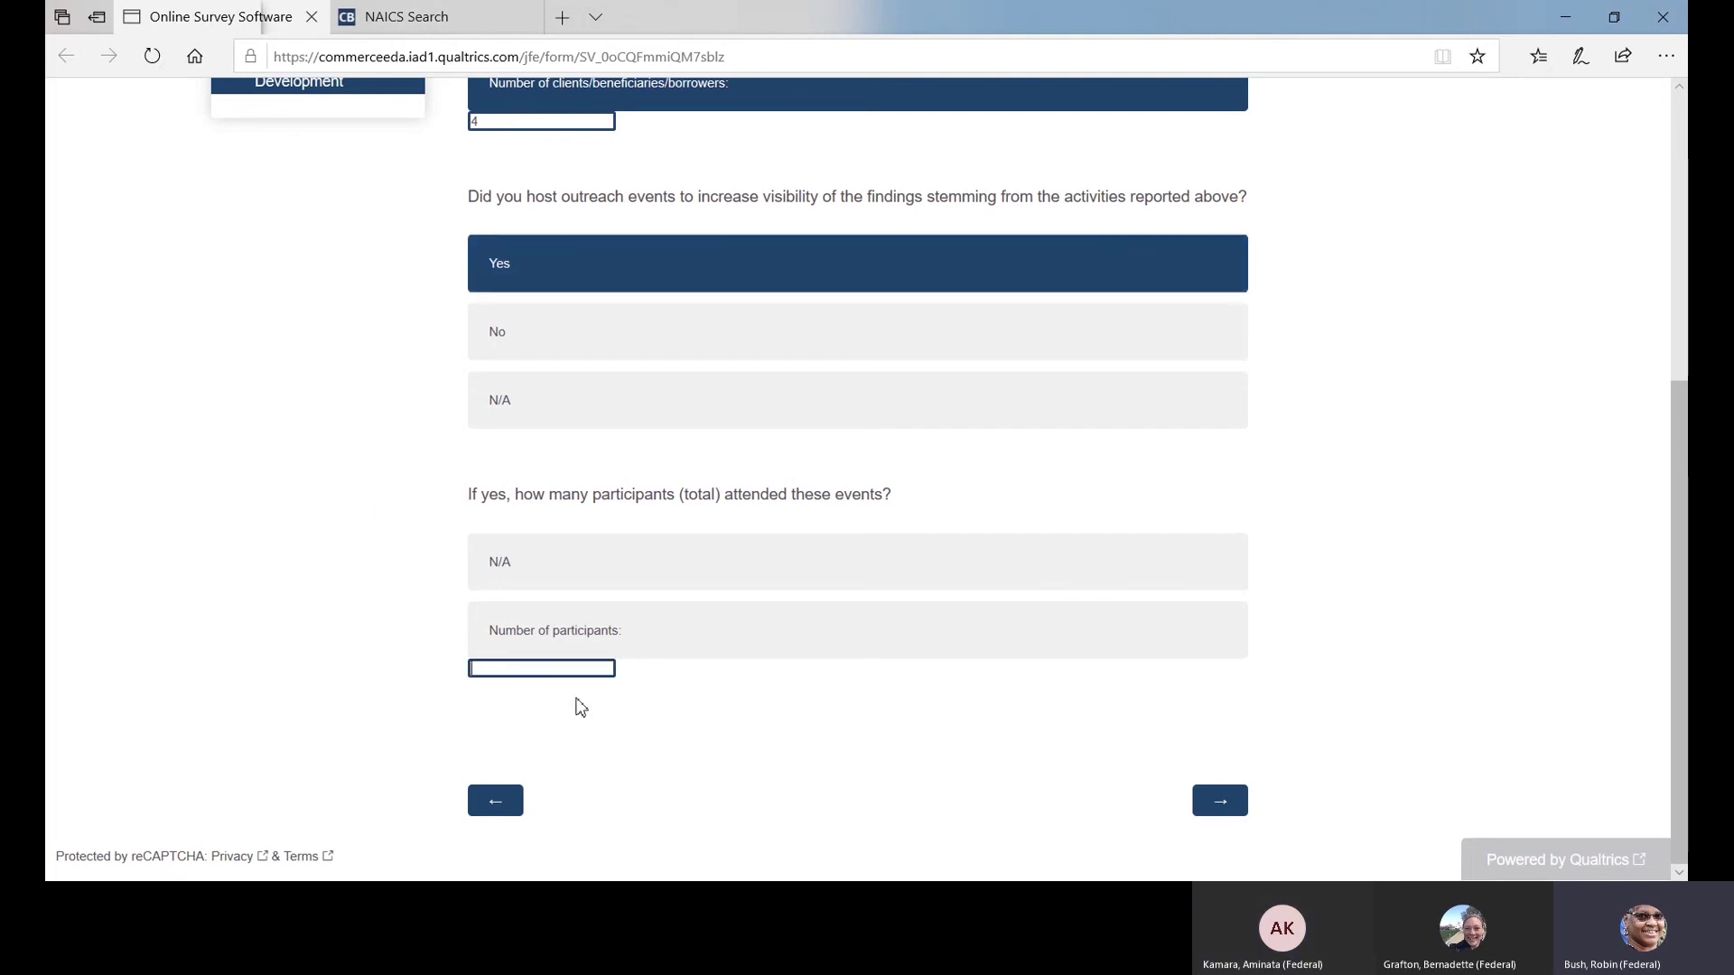
pyautogui.write('25')
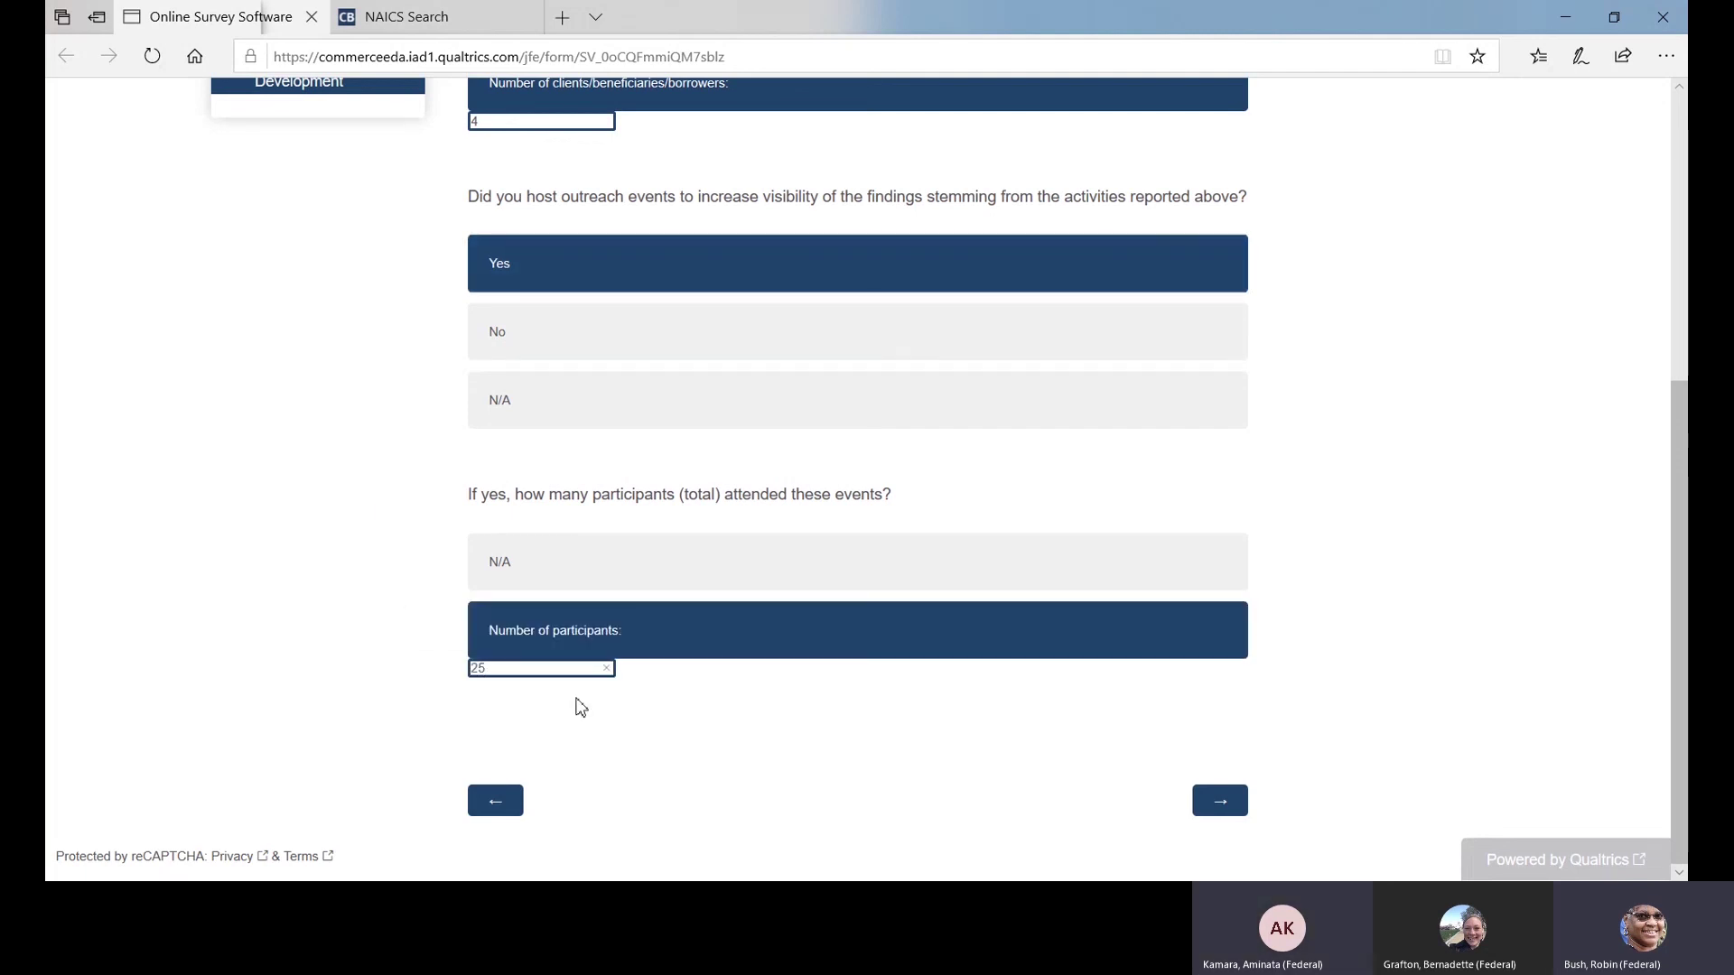
pyautogui.click(1216, 815)
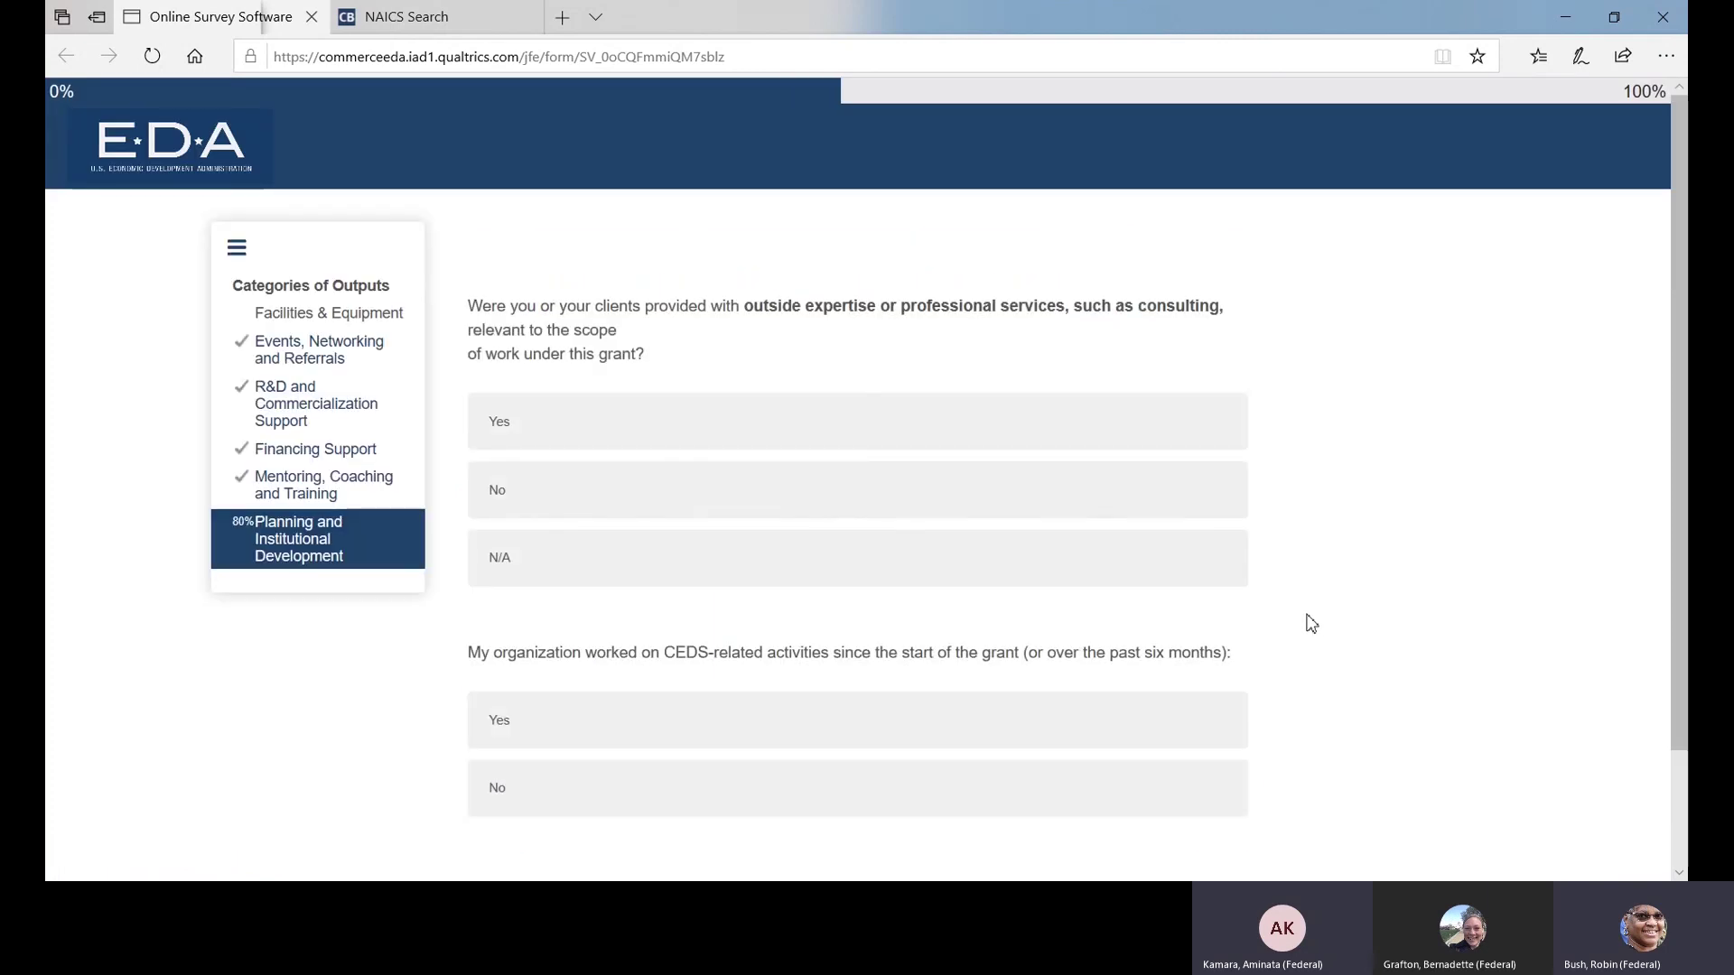
# Step: Answer Yes to the outside-expertise and CEDS-related activities questions, then submit the page
pyautogui.scroll(-1, 1302, 554)
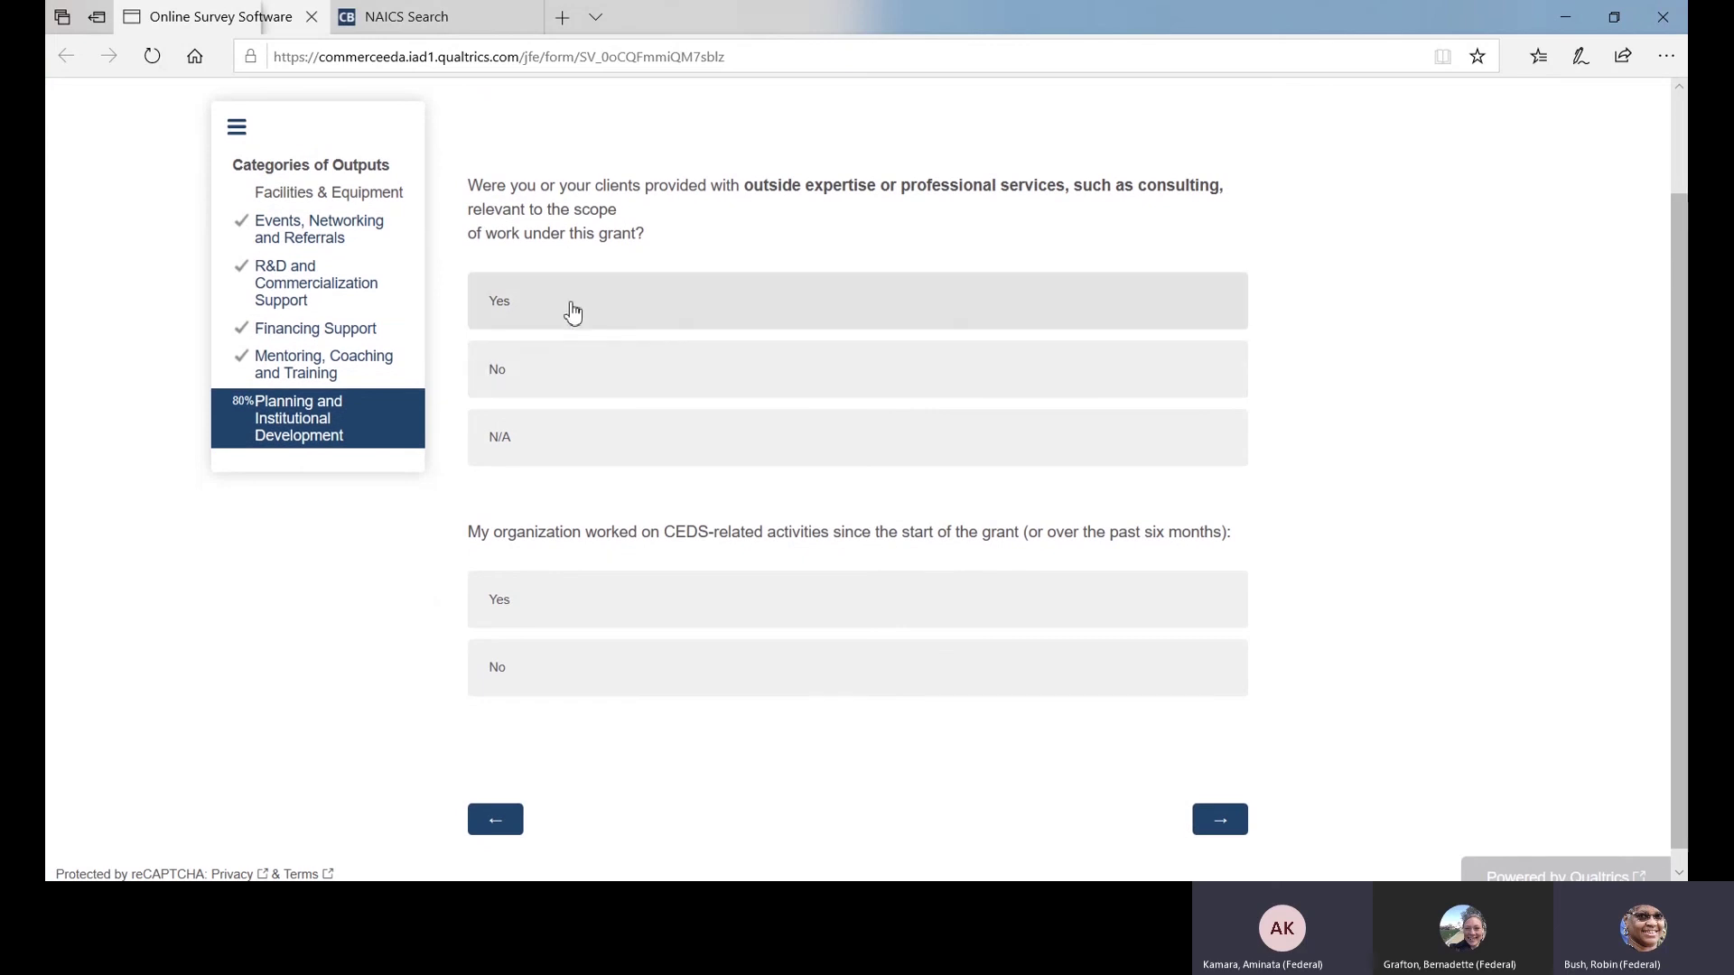
pyautogui.click(573, 311)
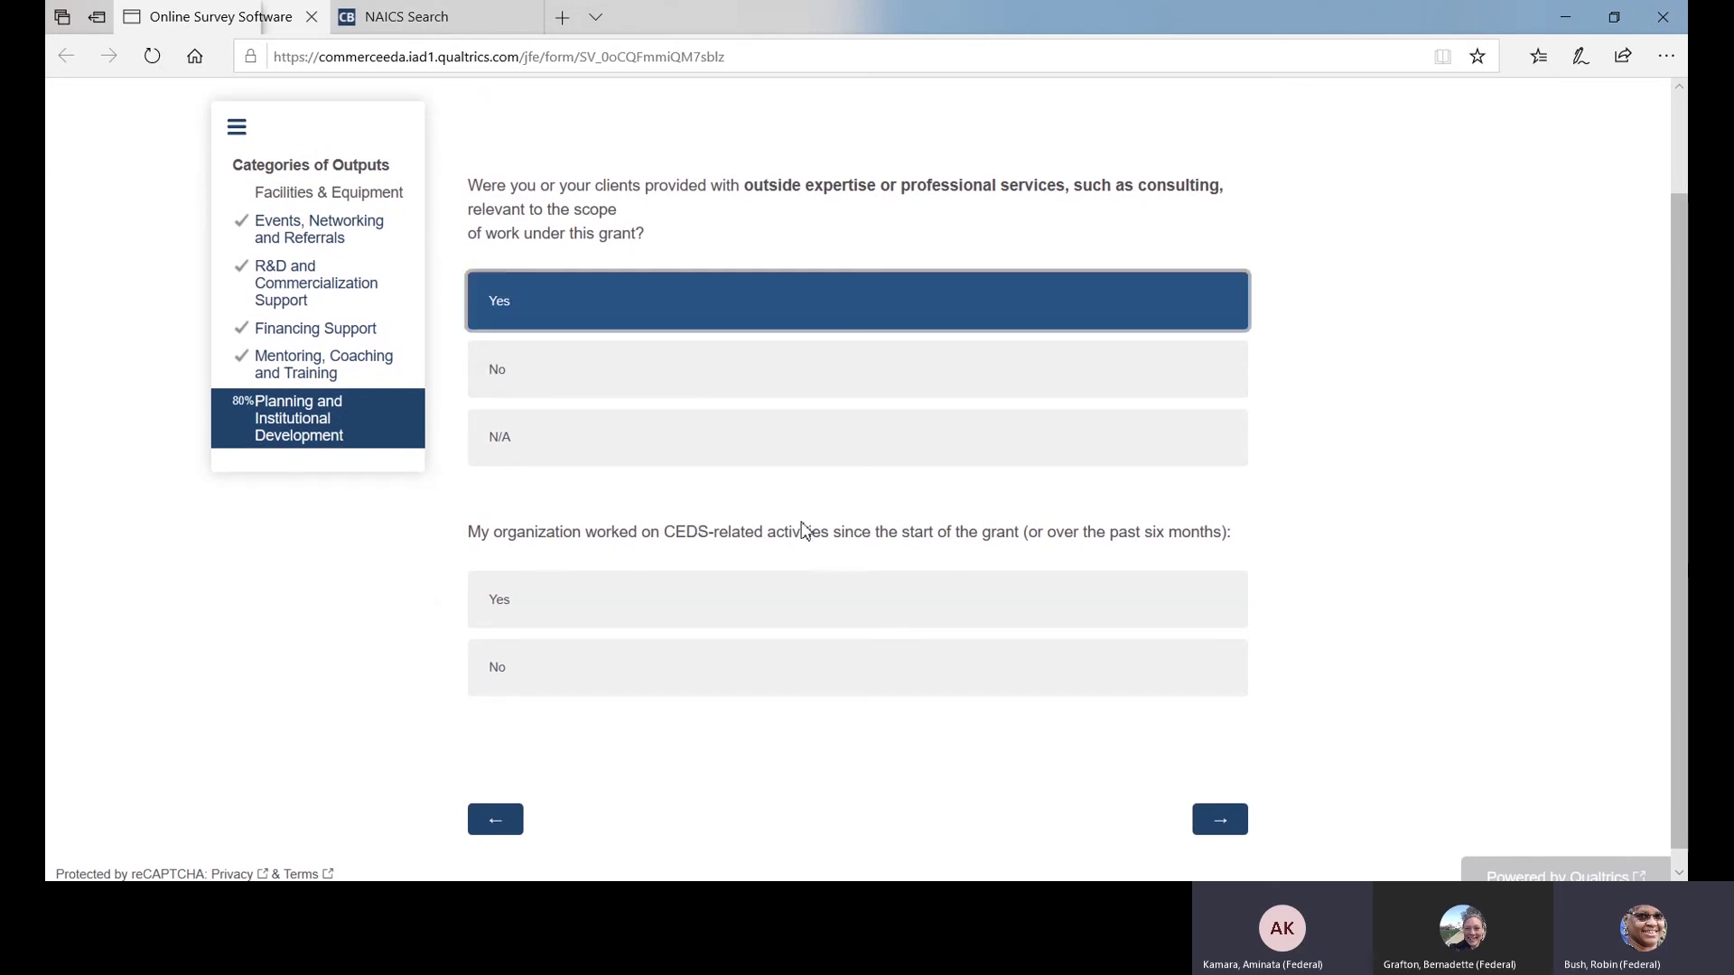
pyautogui.scroll(-1, 802, 530)
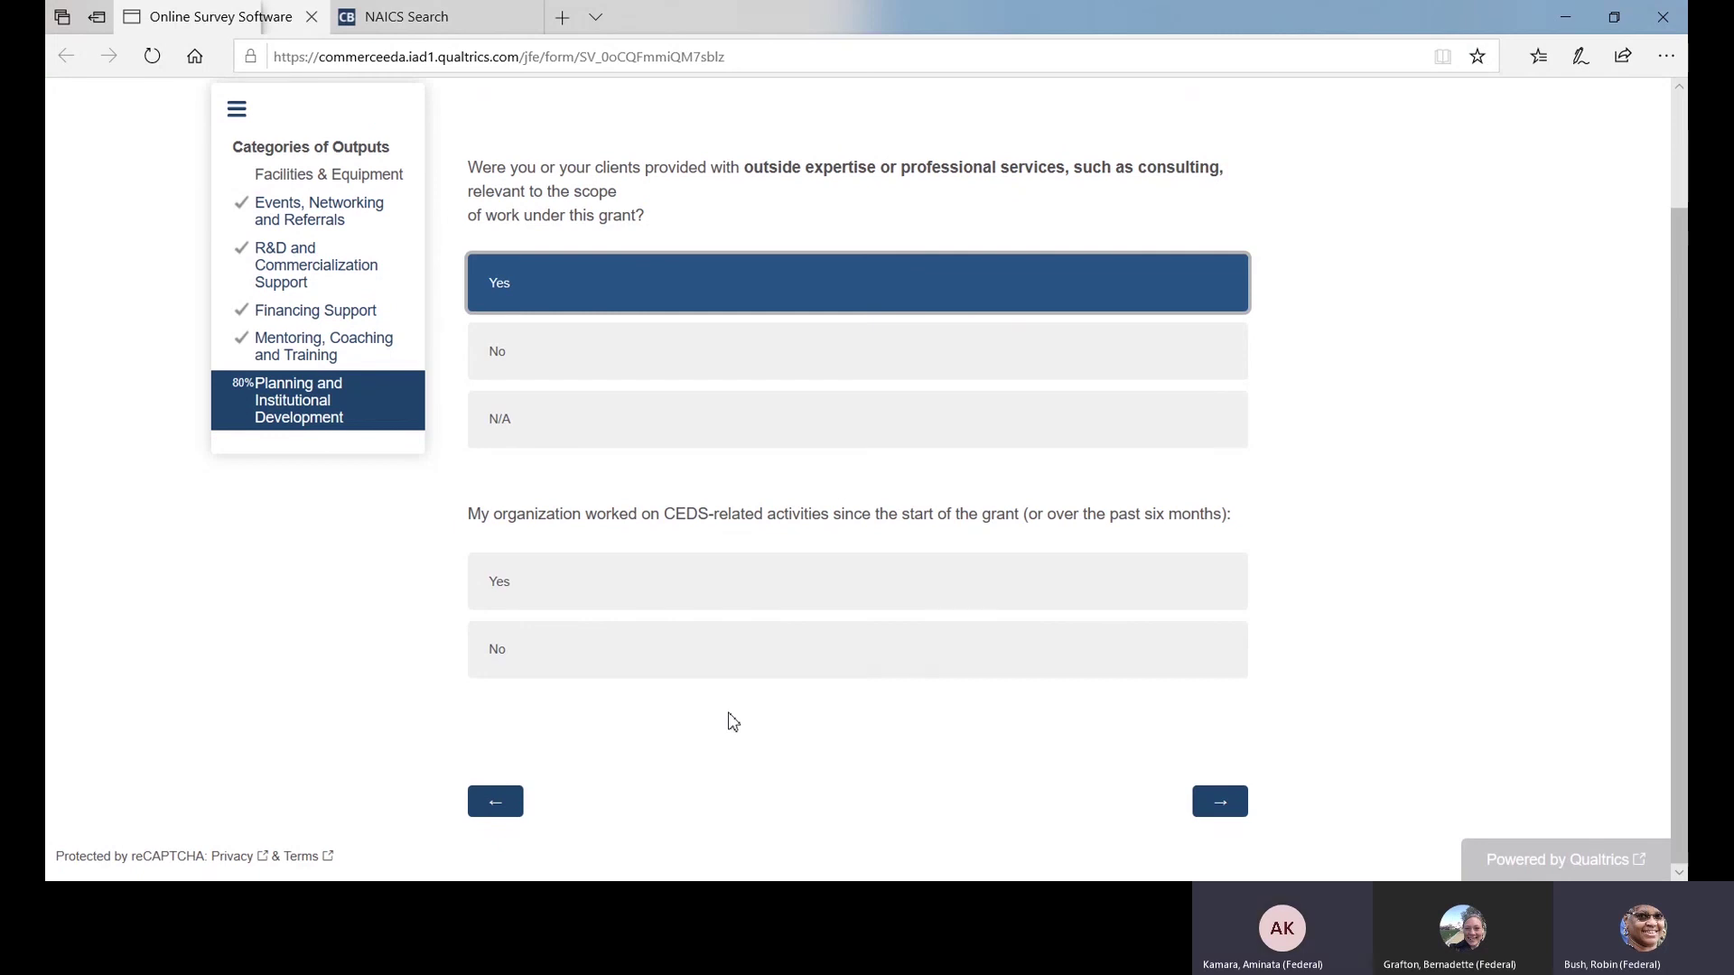
pyautogui.click(546, 602)
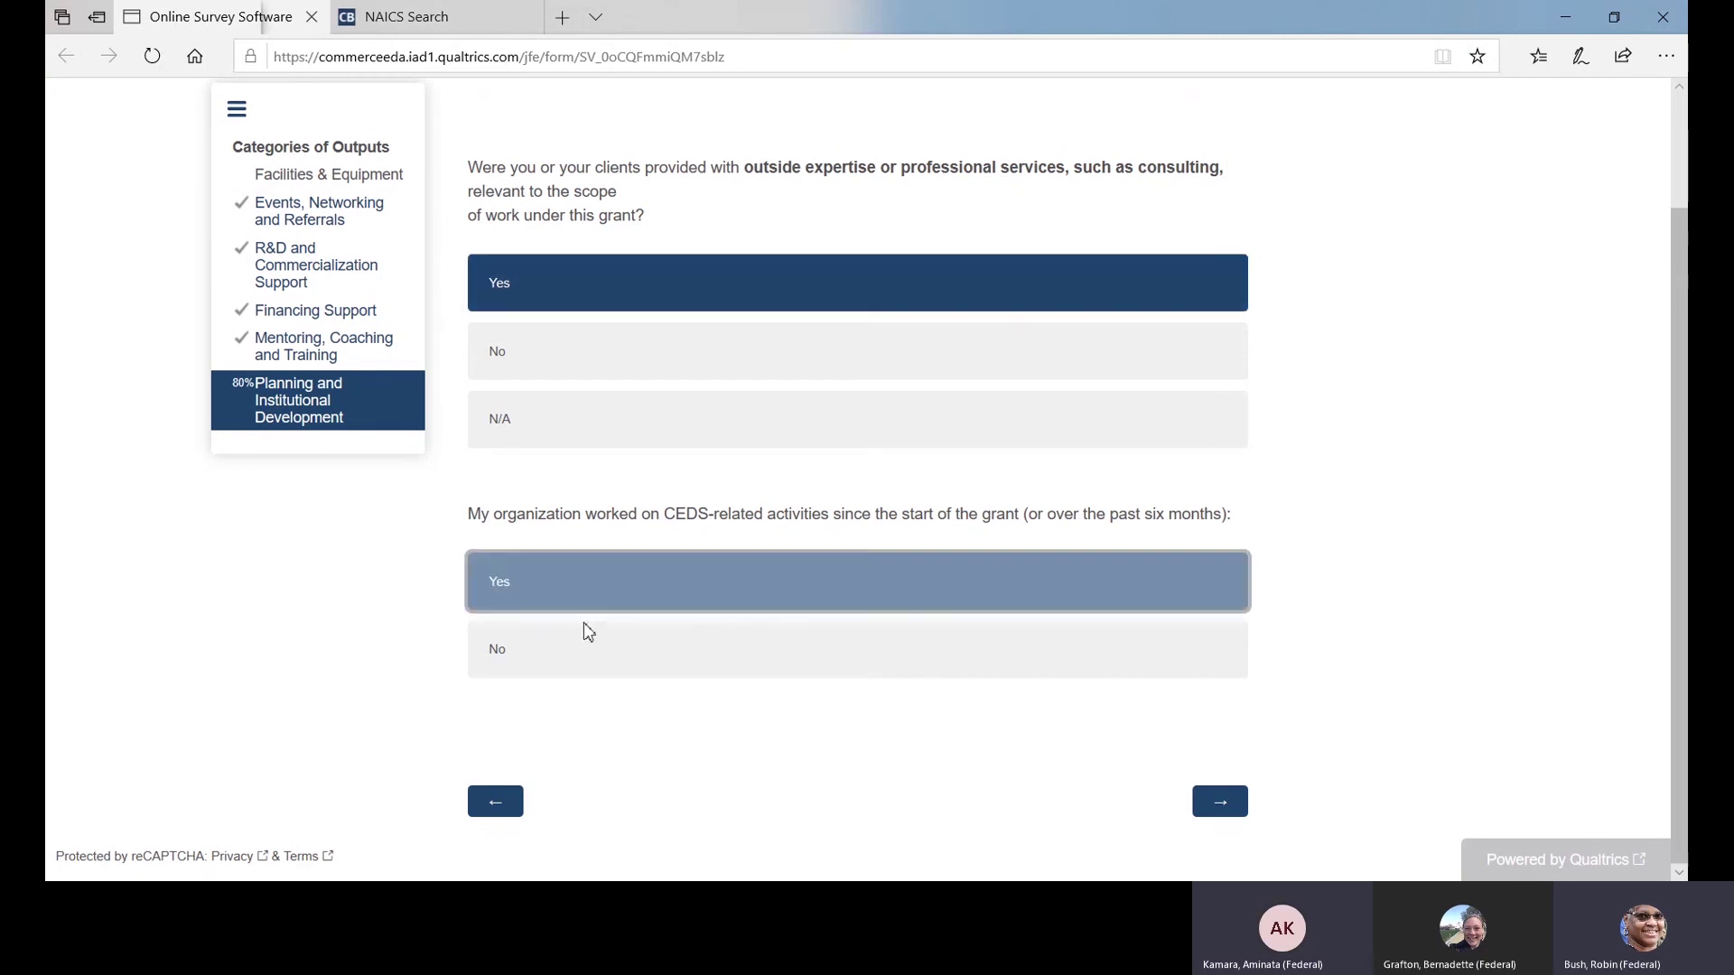
pyautogui.click(1227, 808)
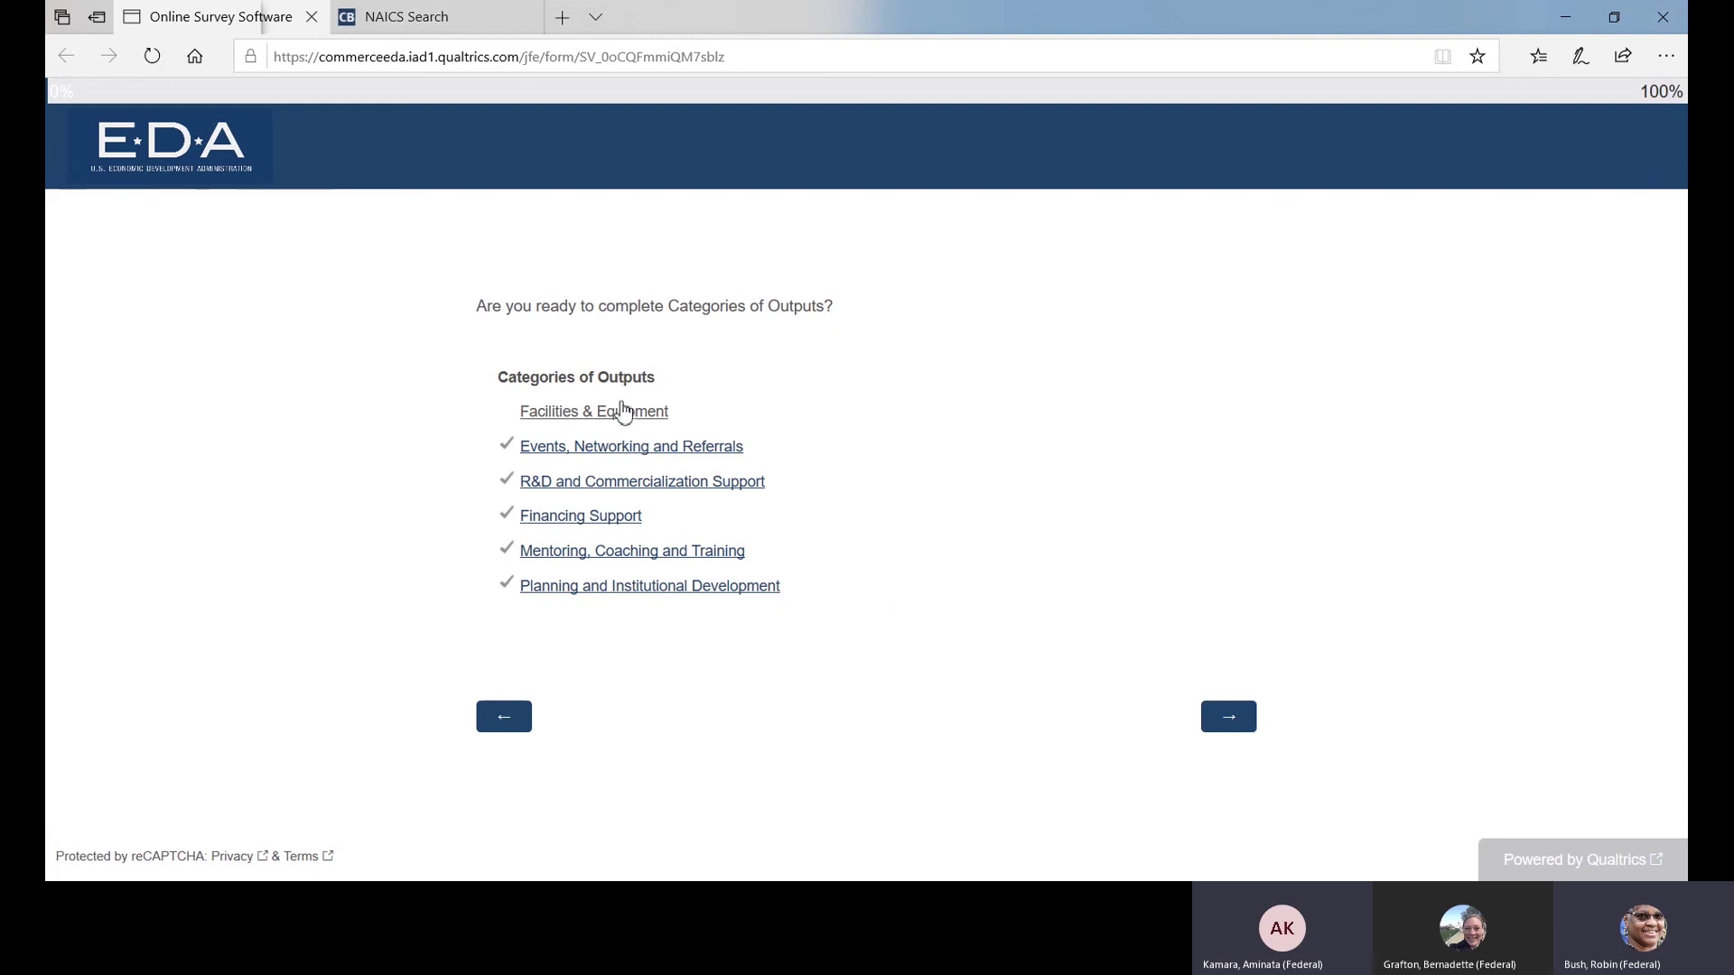
# Step: Answer No for Facilities & Equipment and continue past the fully checked categories list
pyautogui.click(611, 417)
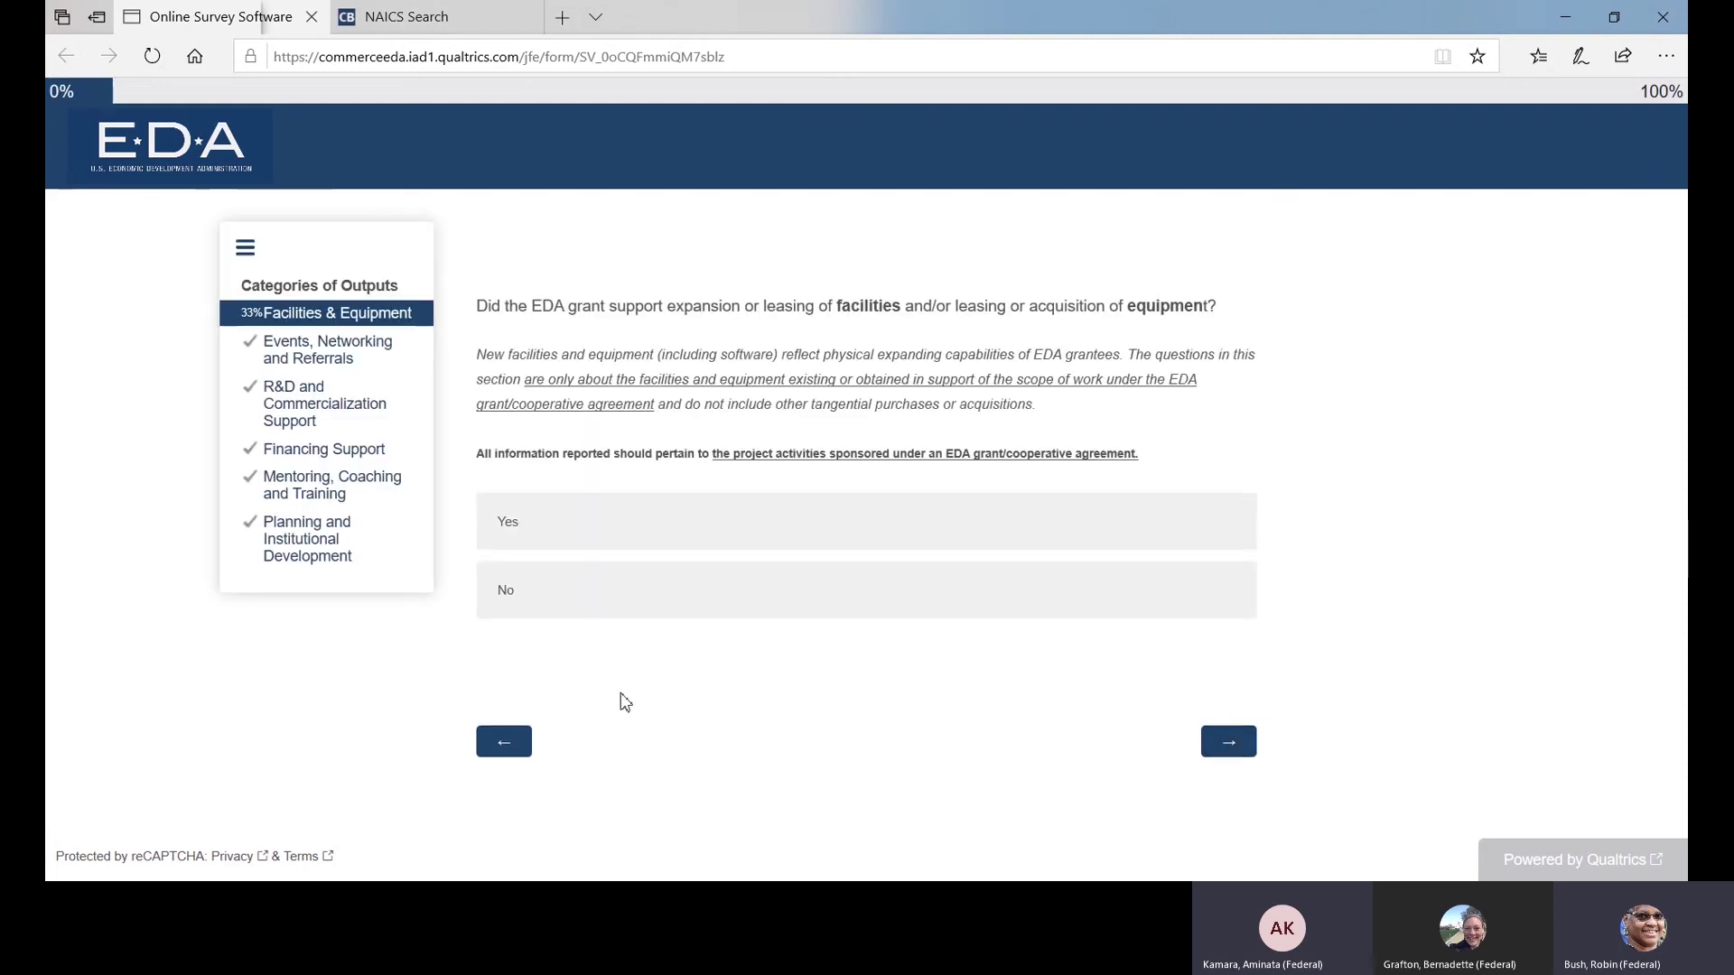
pyautogui.click(570, 593)
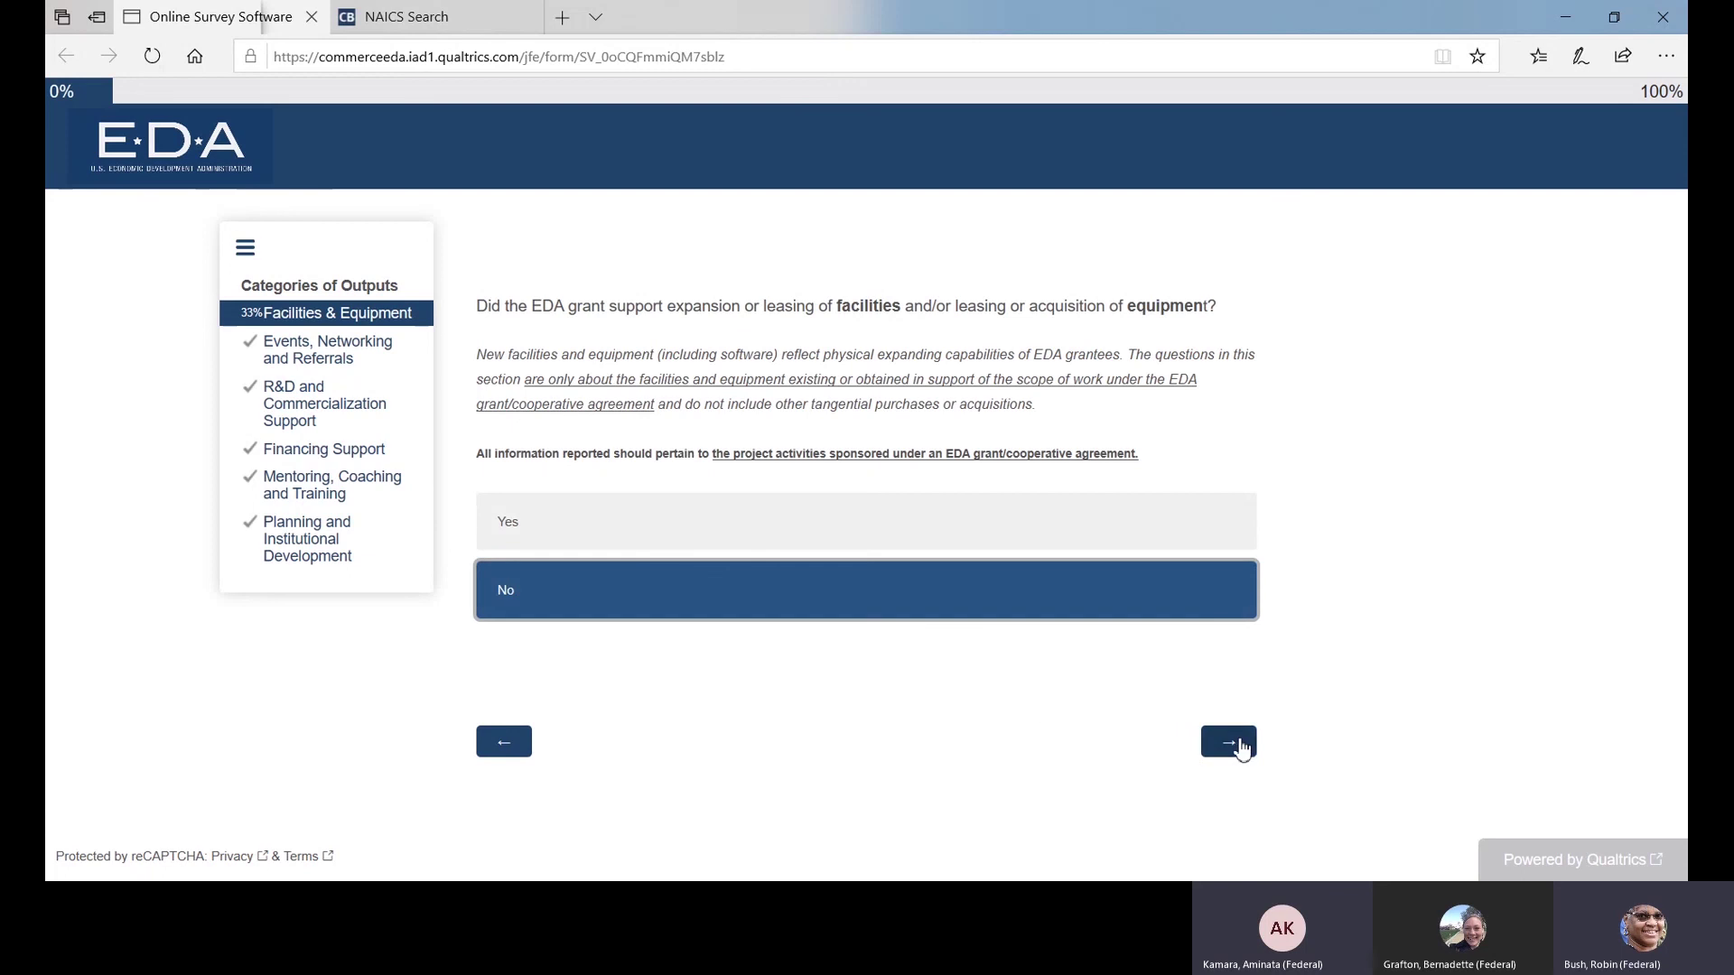
pyautogui.click(1248, 739)
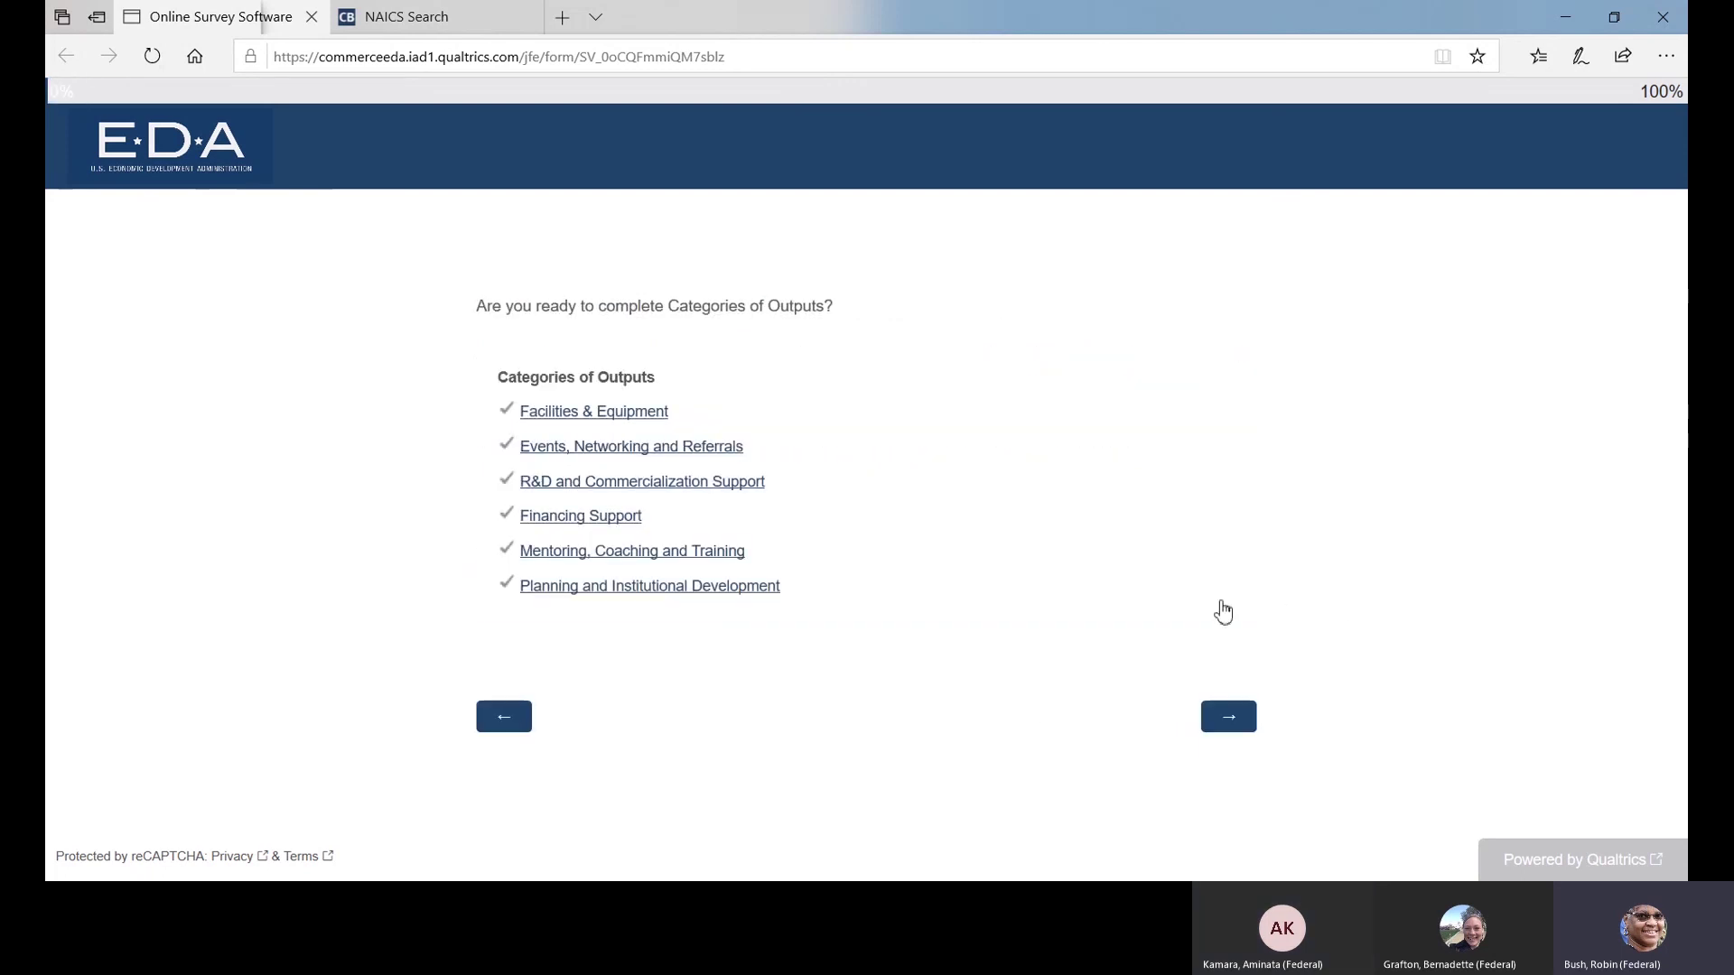
pyautogui.click(1221, 721)
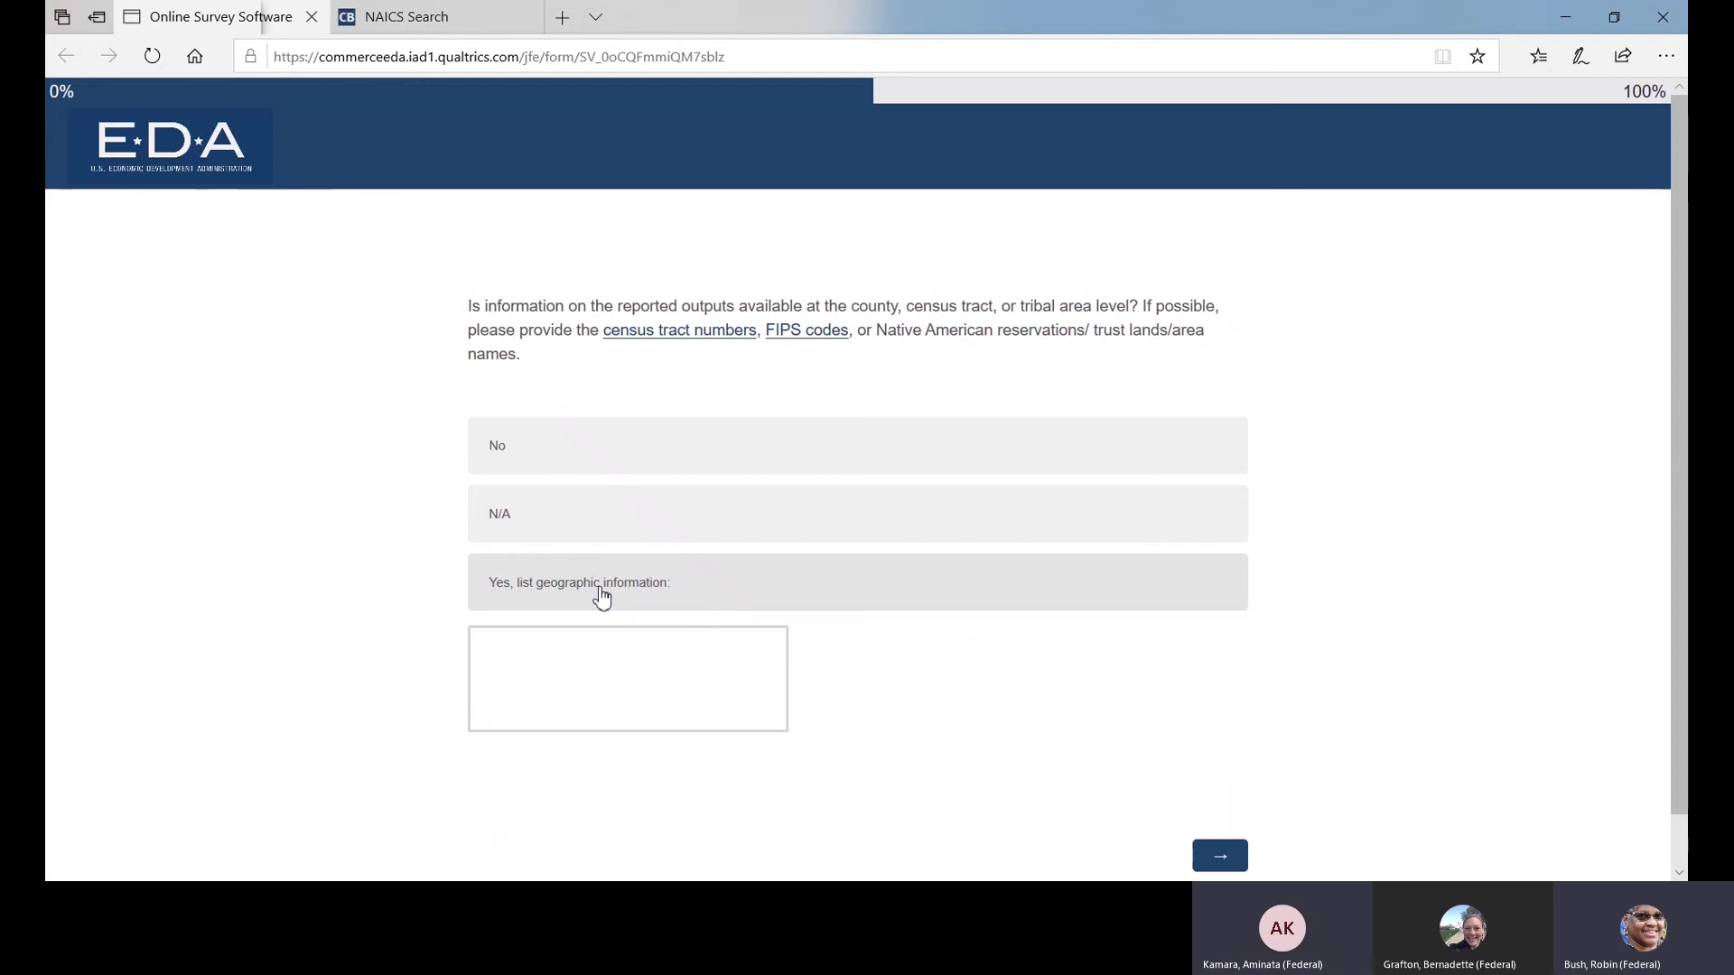
# Step: Open the FIPS codes reference from the census tract question in a new tab
pyautogui.click(825, 334)
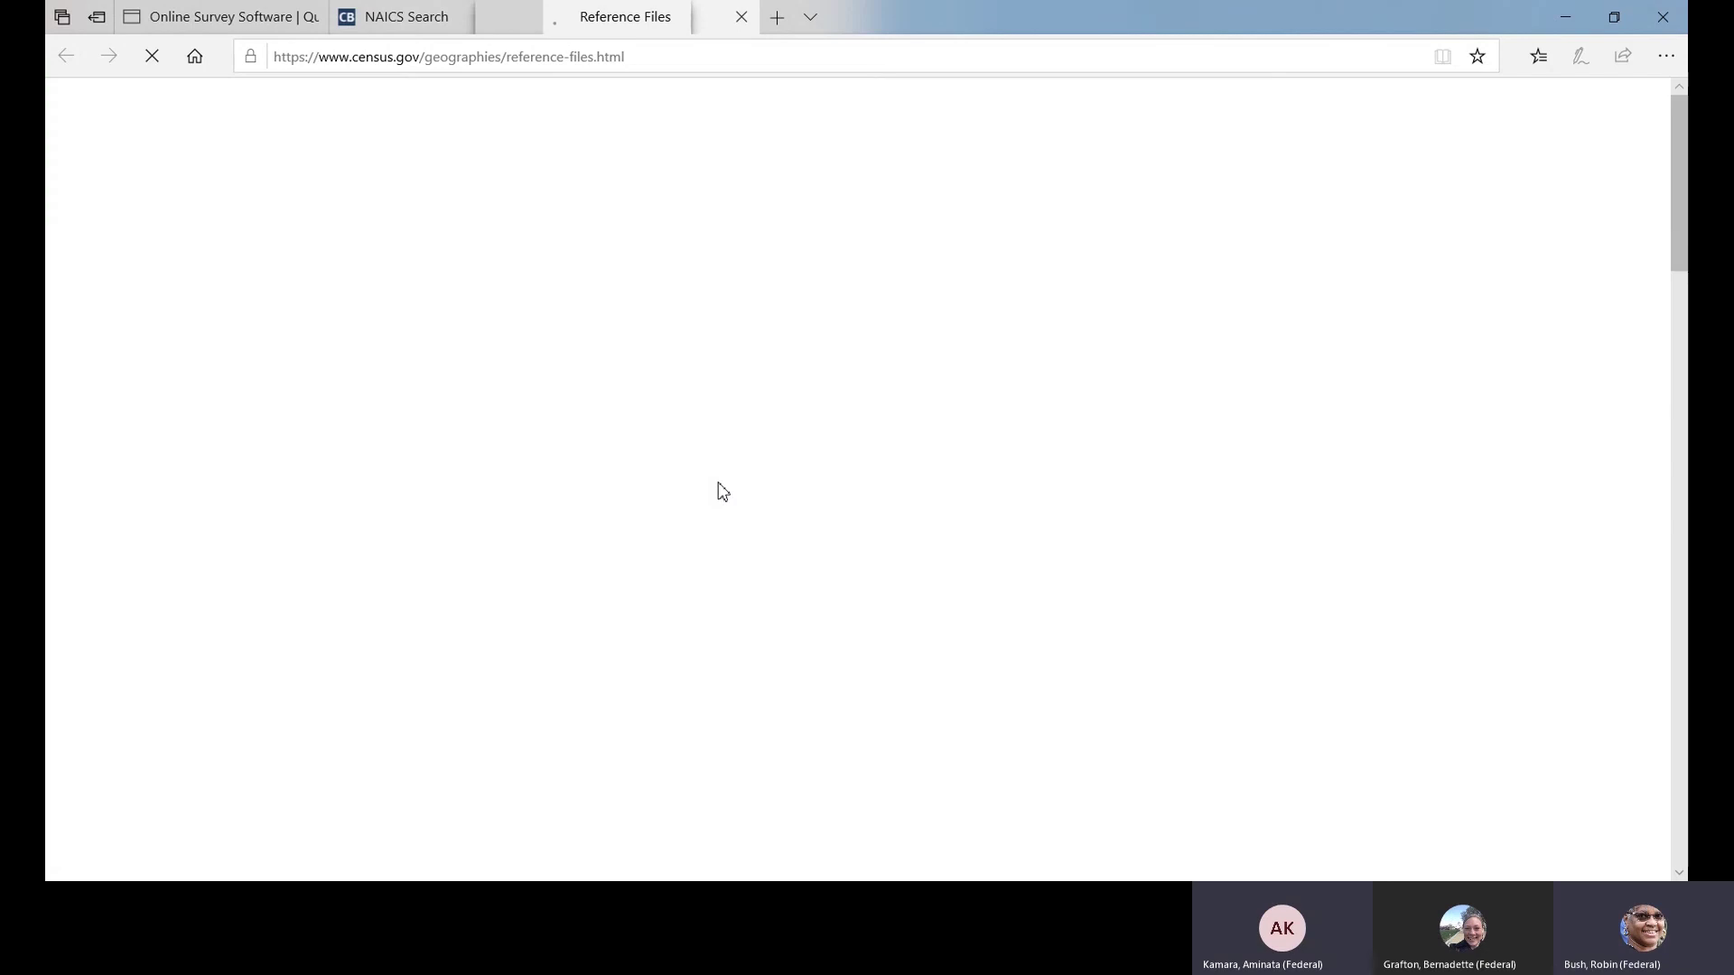
# Step: Scroll through the Reference Files list to locate the 2015 and 2016 FIPS Codes entries
pyautogui.scroll(-5, 632, 541)
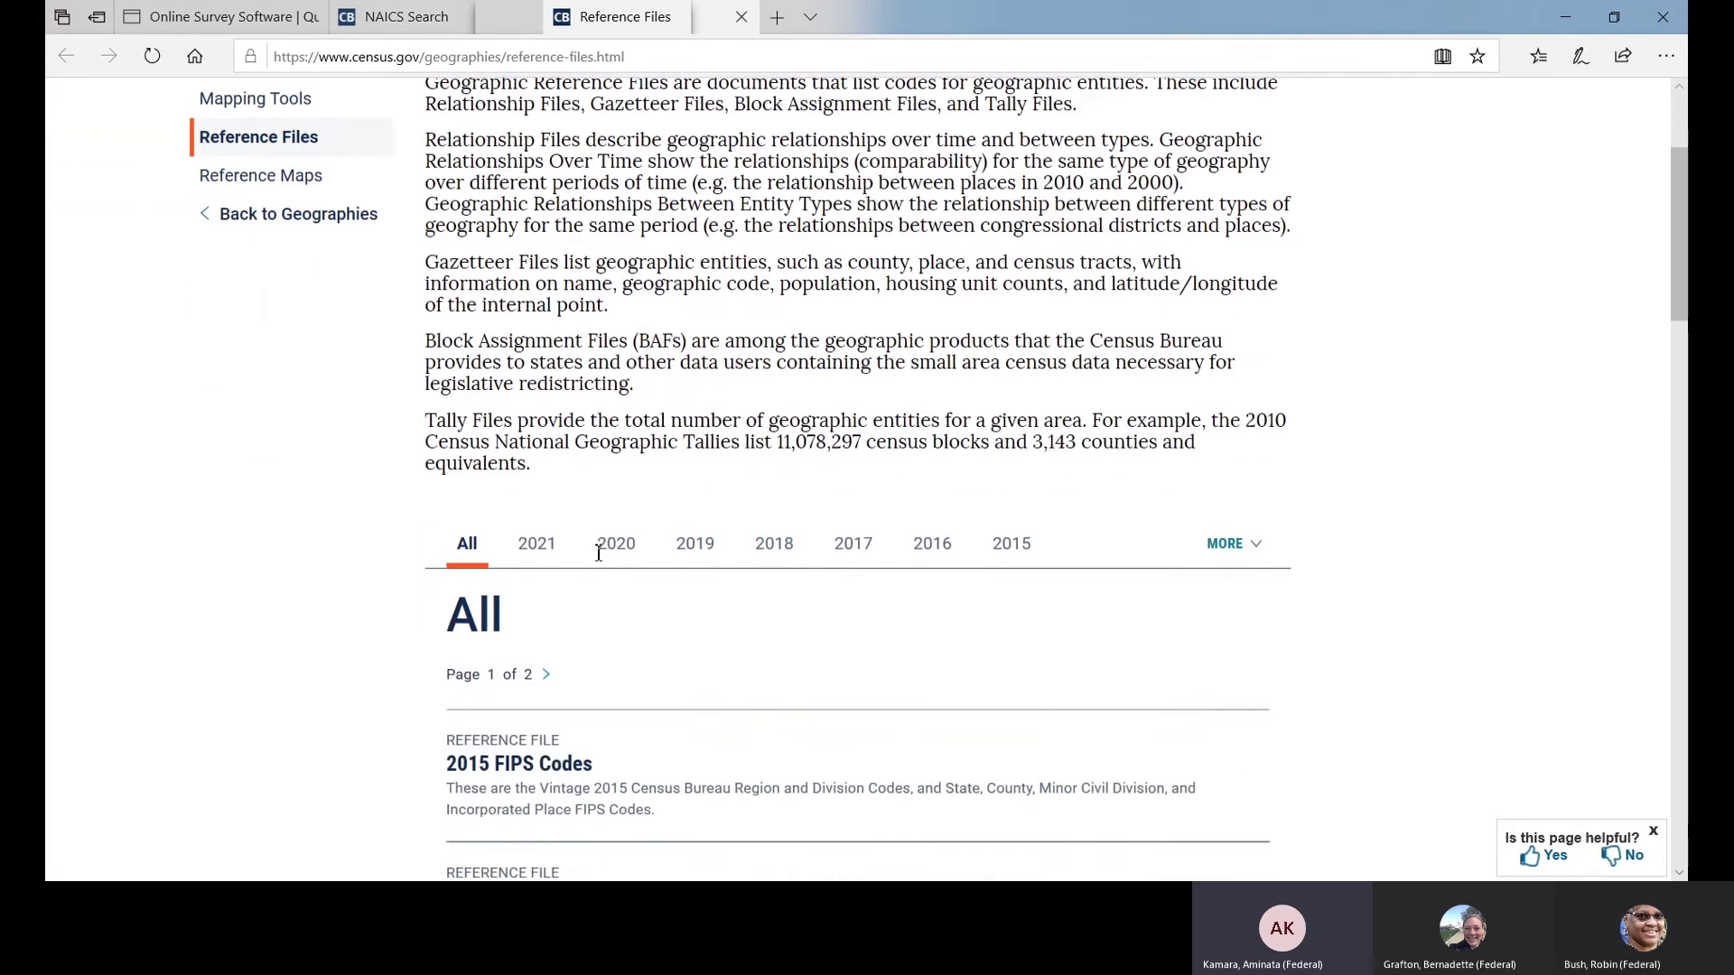
pyautogui.scroll(-2, 598, 562)
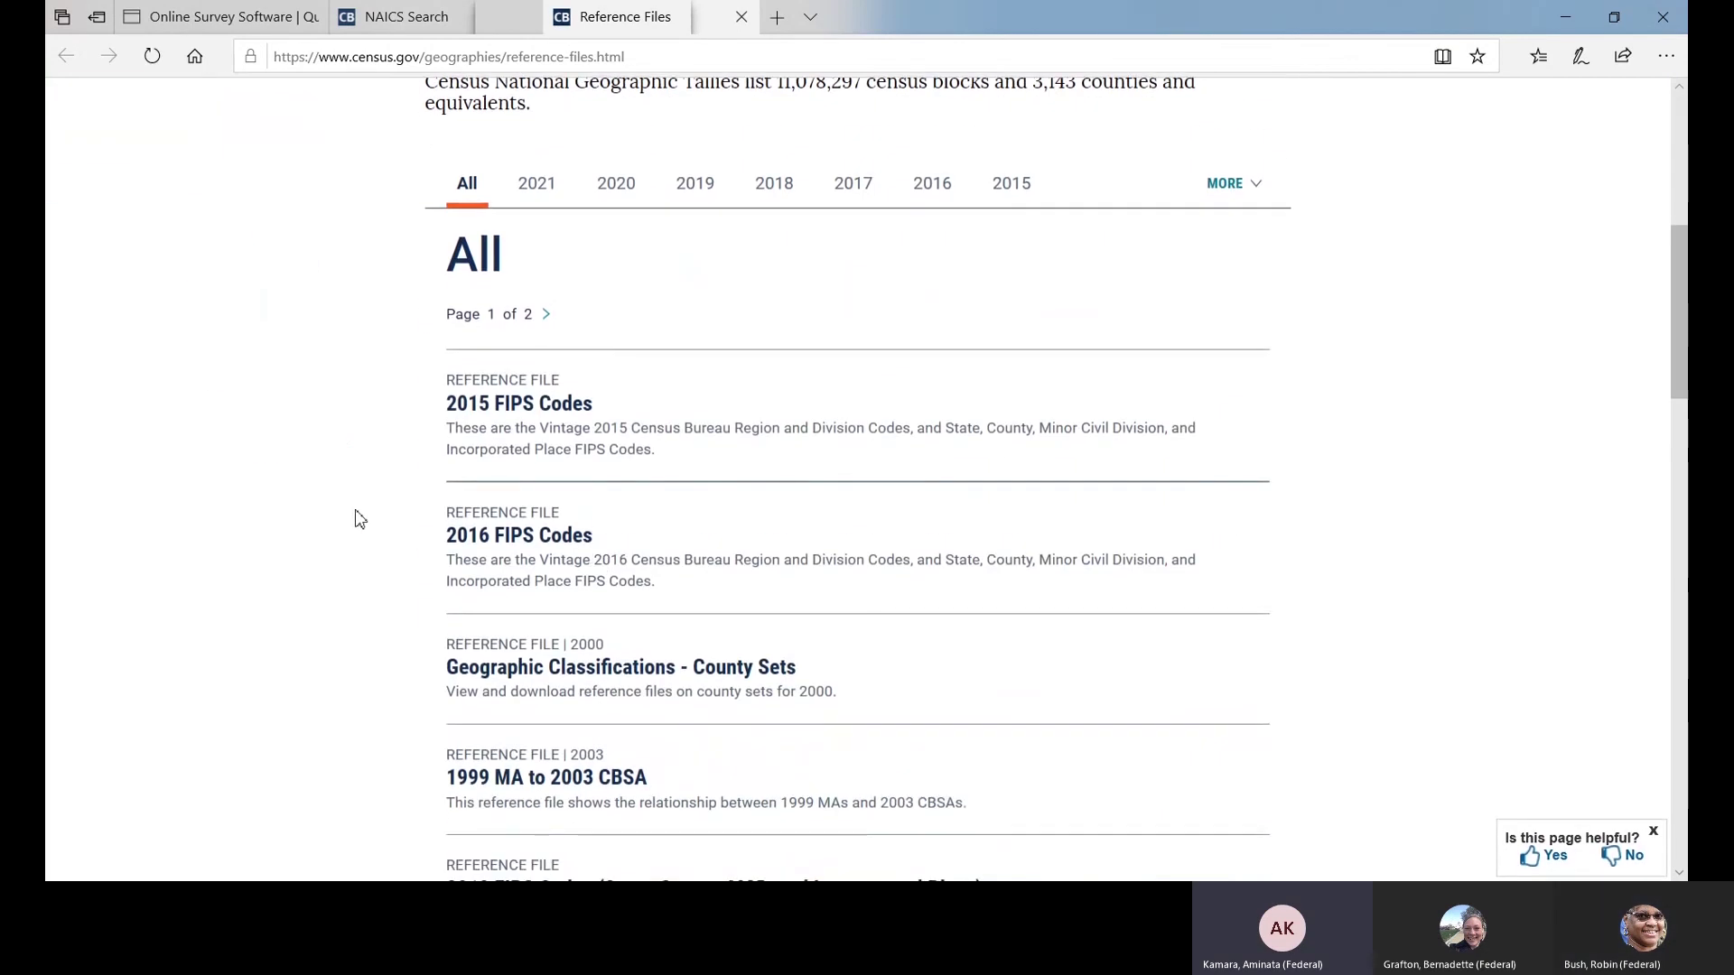
pyautogui.scroll(7, 360, 520)
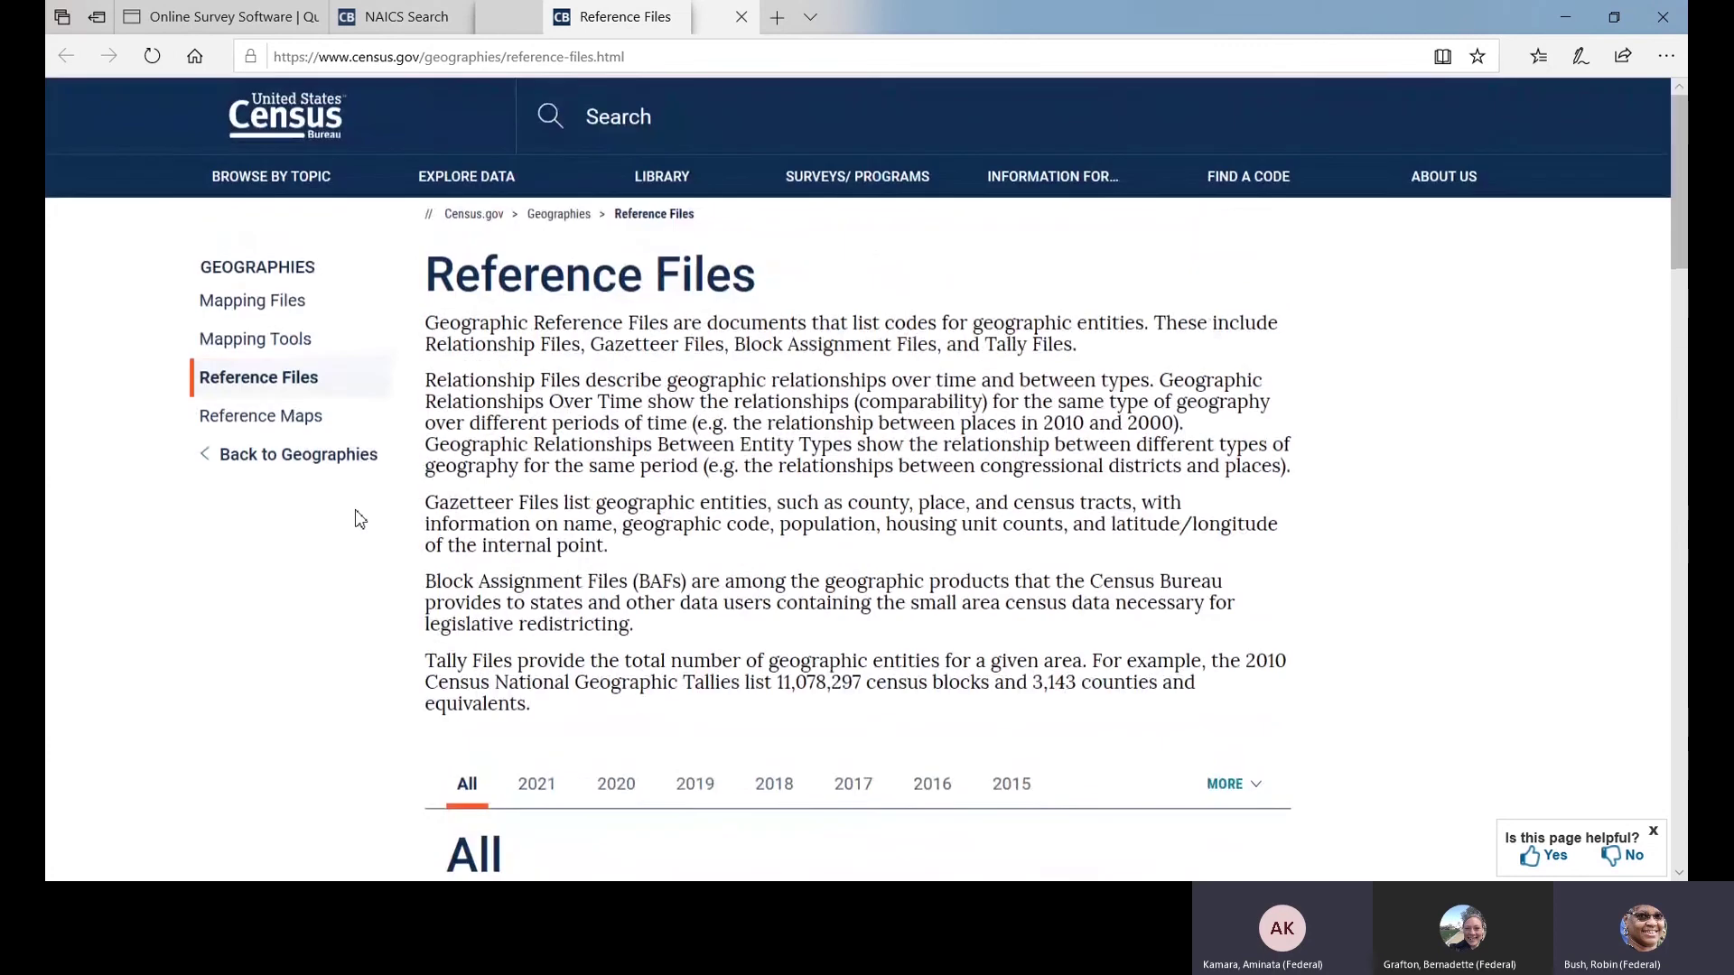
pyautogui.scroll(-5, 360, 519)
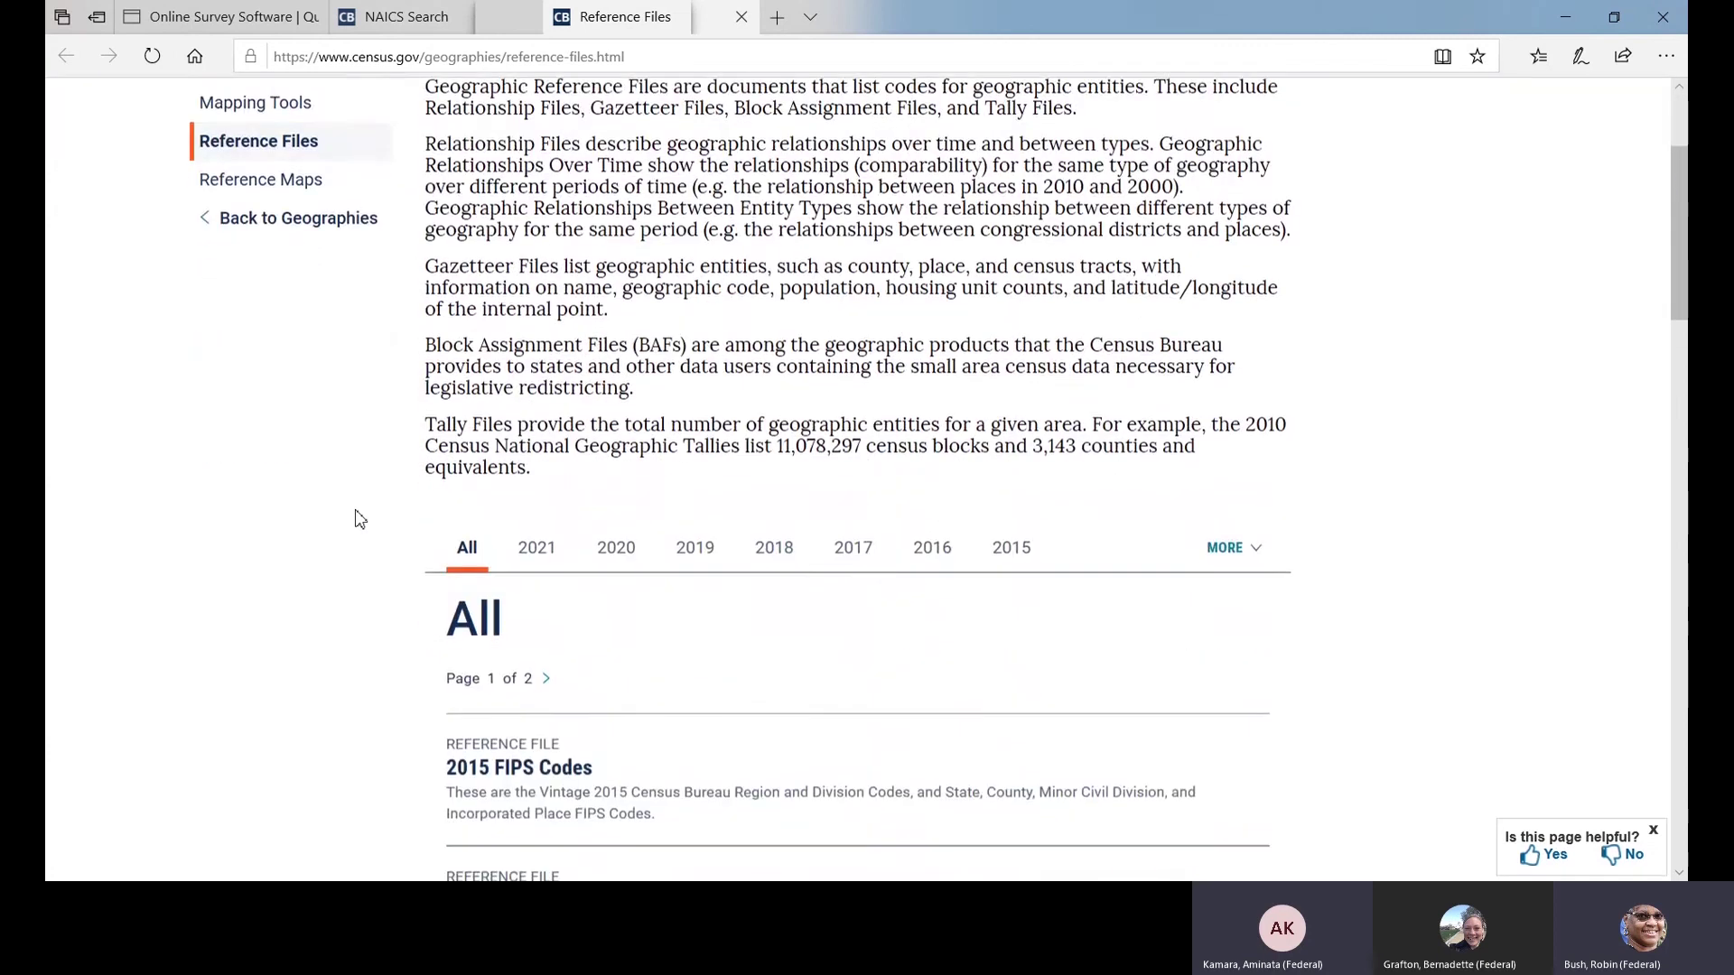
pyautogui.scroll(-5, 361, 519)
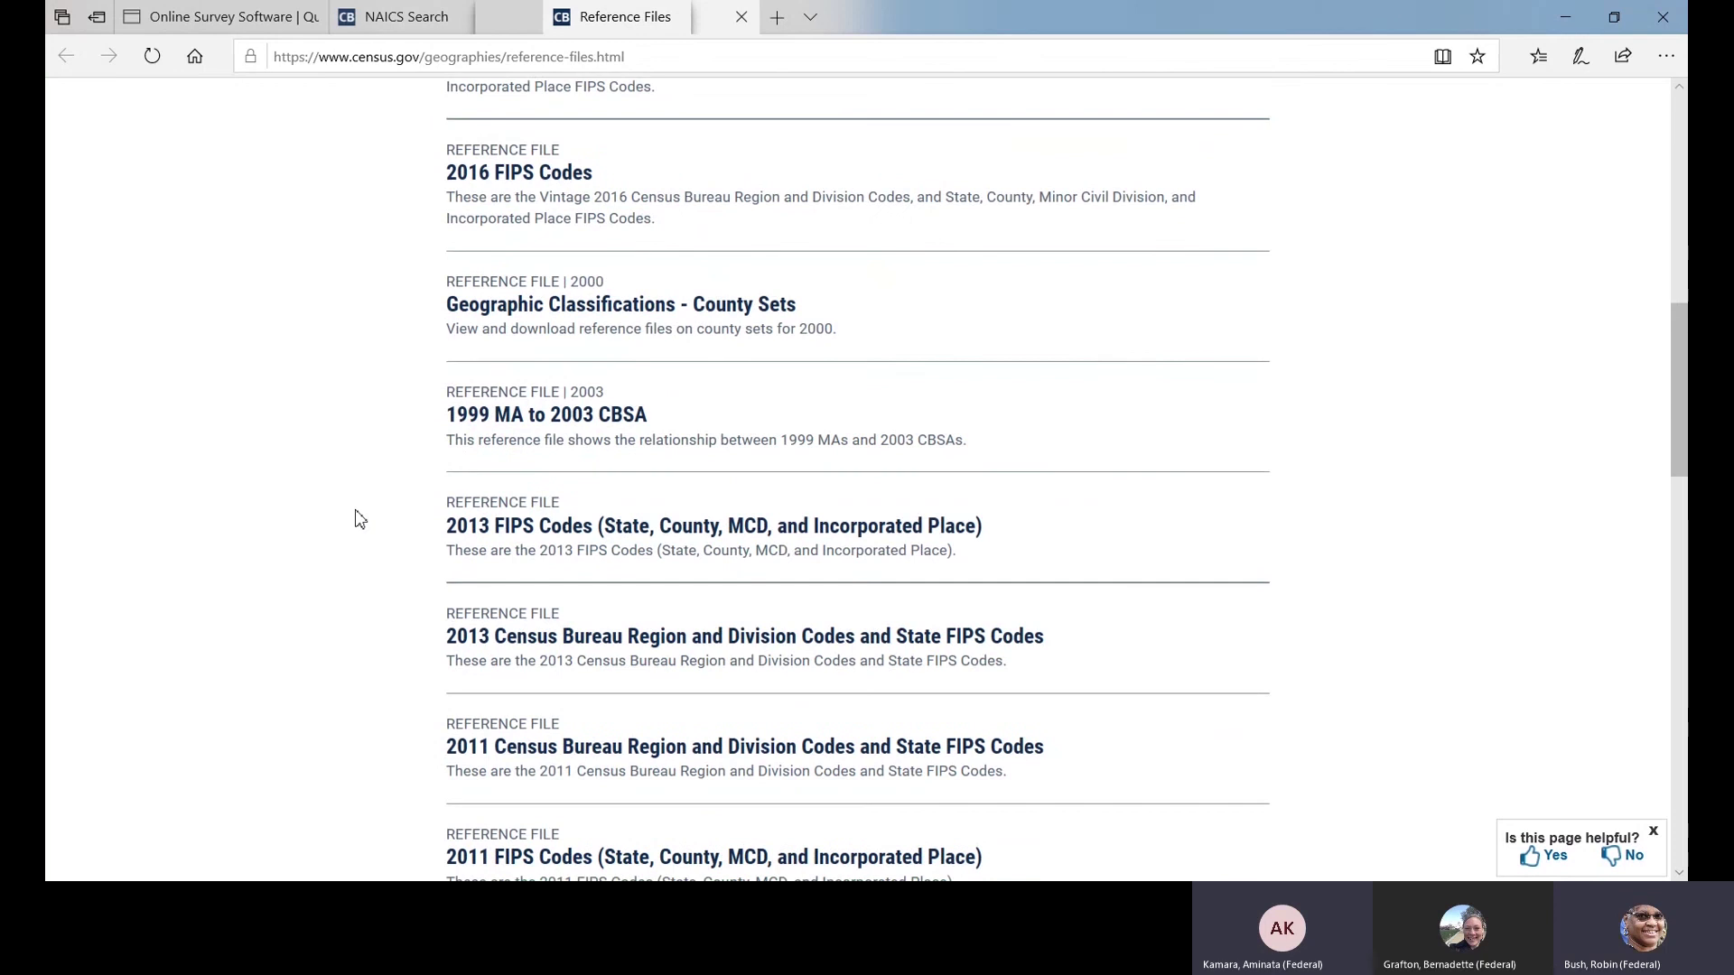
pyautogui.scroll(5, 361, 519)
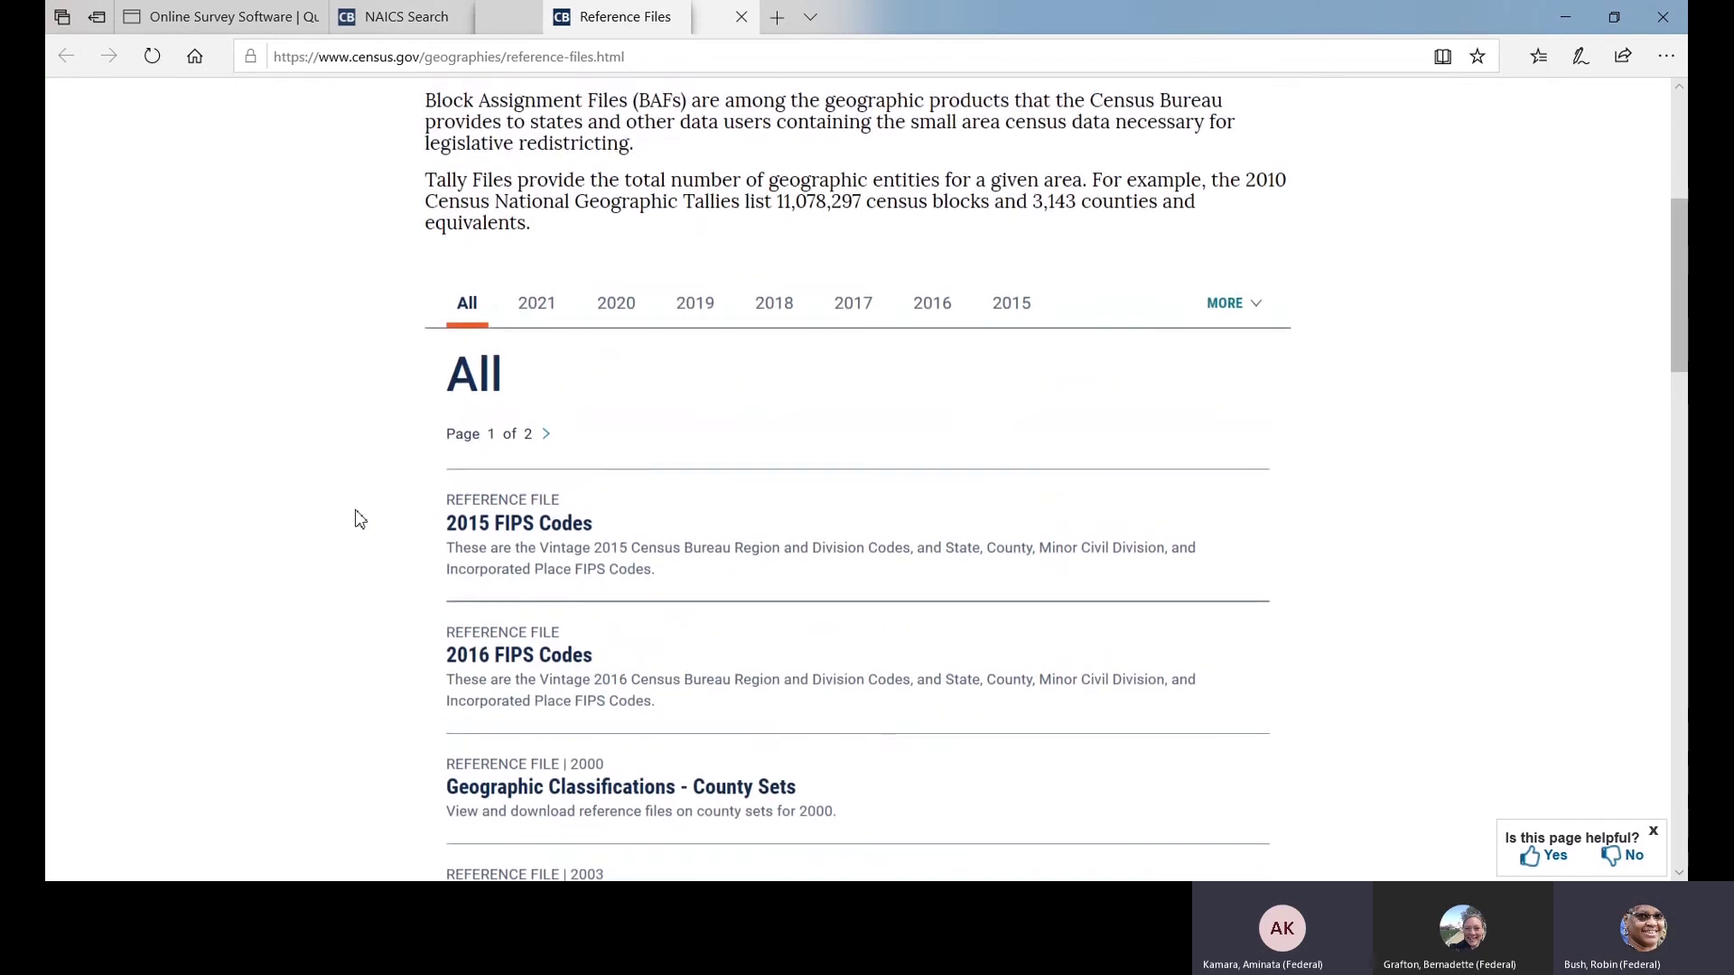
pyautogui.scroll(1, 361, 519)
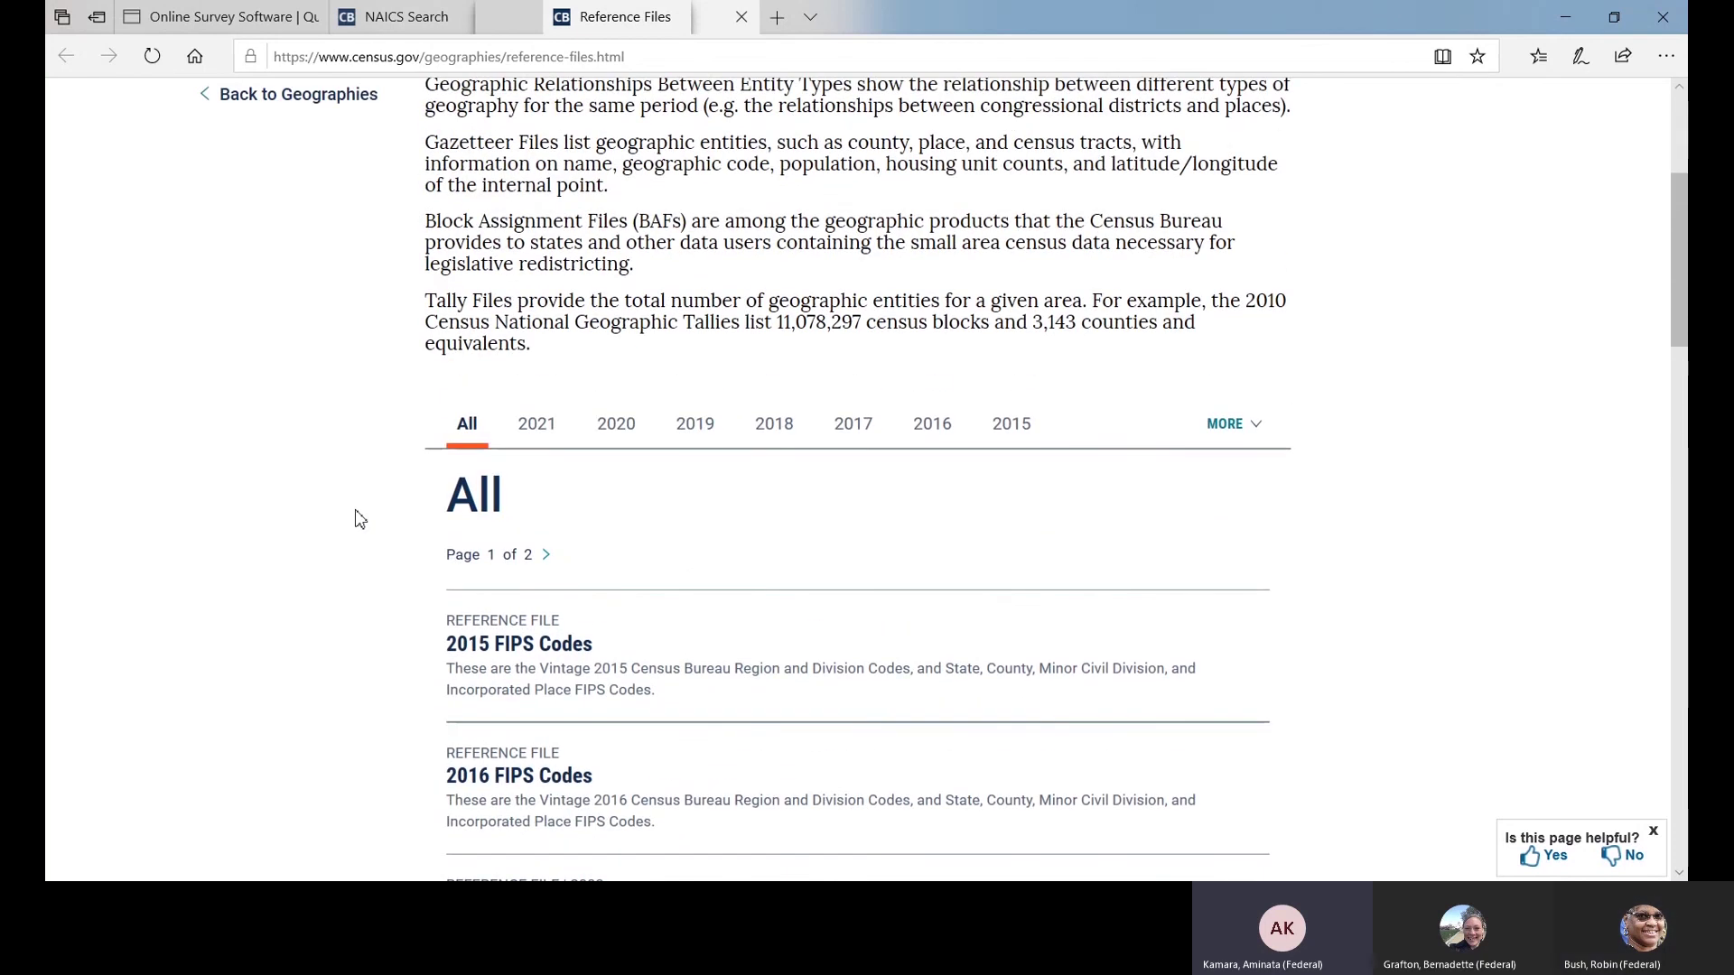
pyautogui.scroll(1, 361, 519)
pyautogui.scroll(-2, 361, 519)
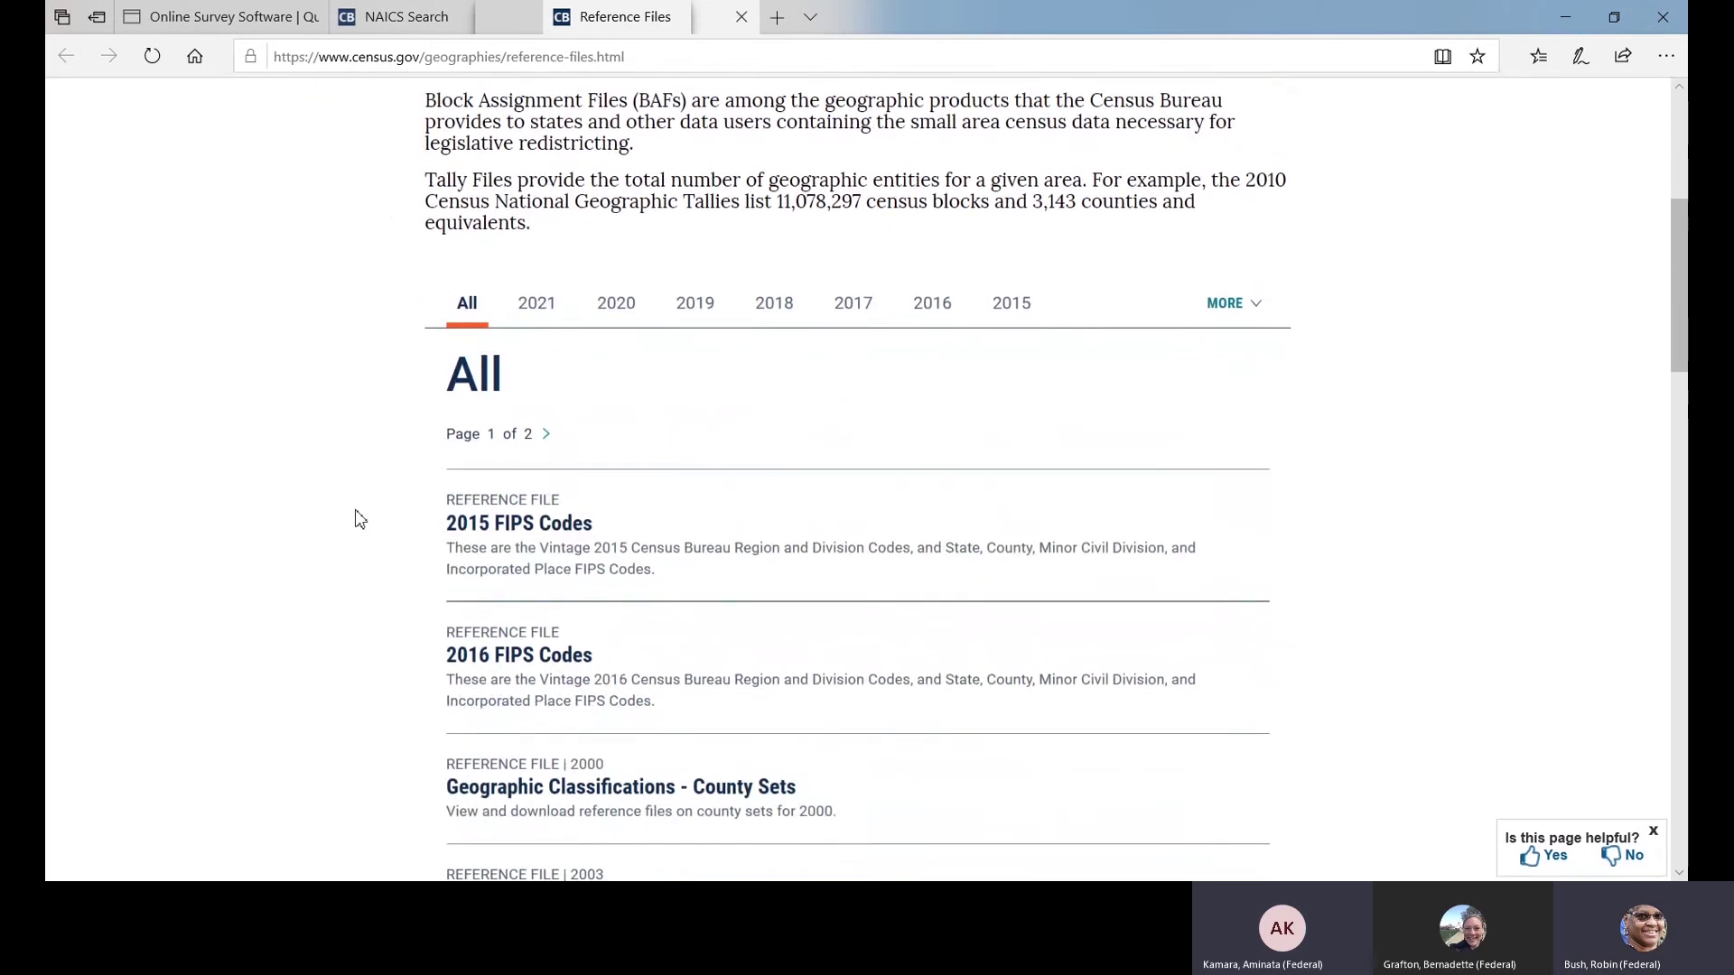
# Step: Open the 2015 FIPS Codes page, then return to the survey's census tract question
pyautogui.click(548, 536)
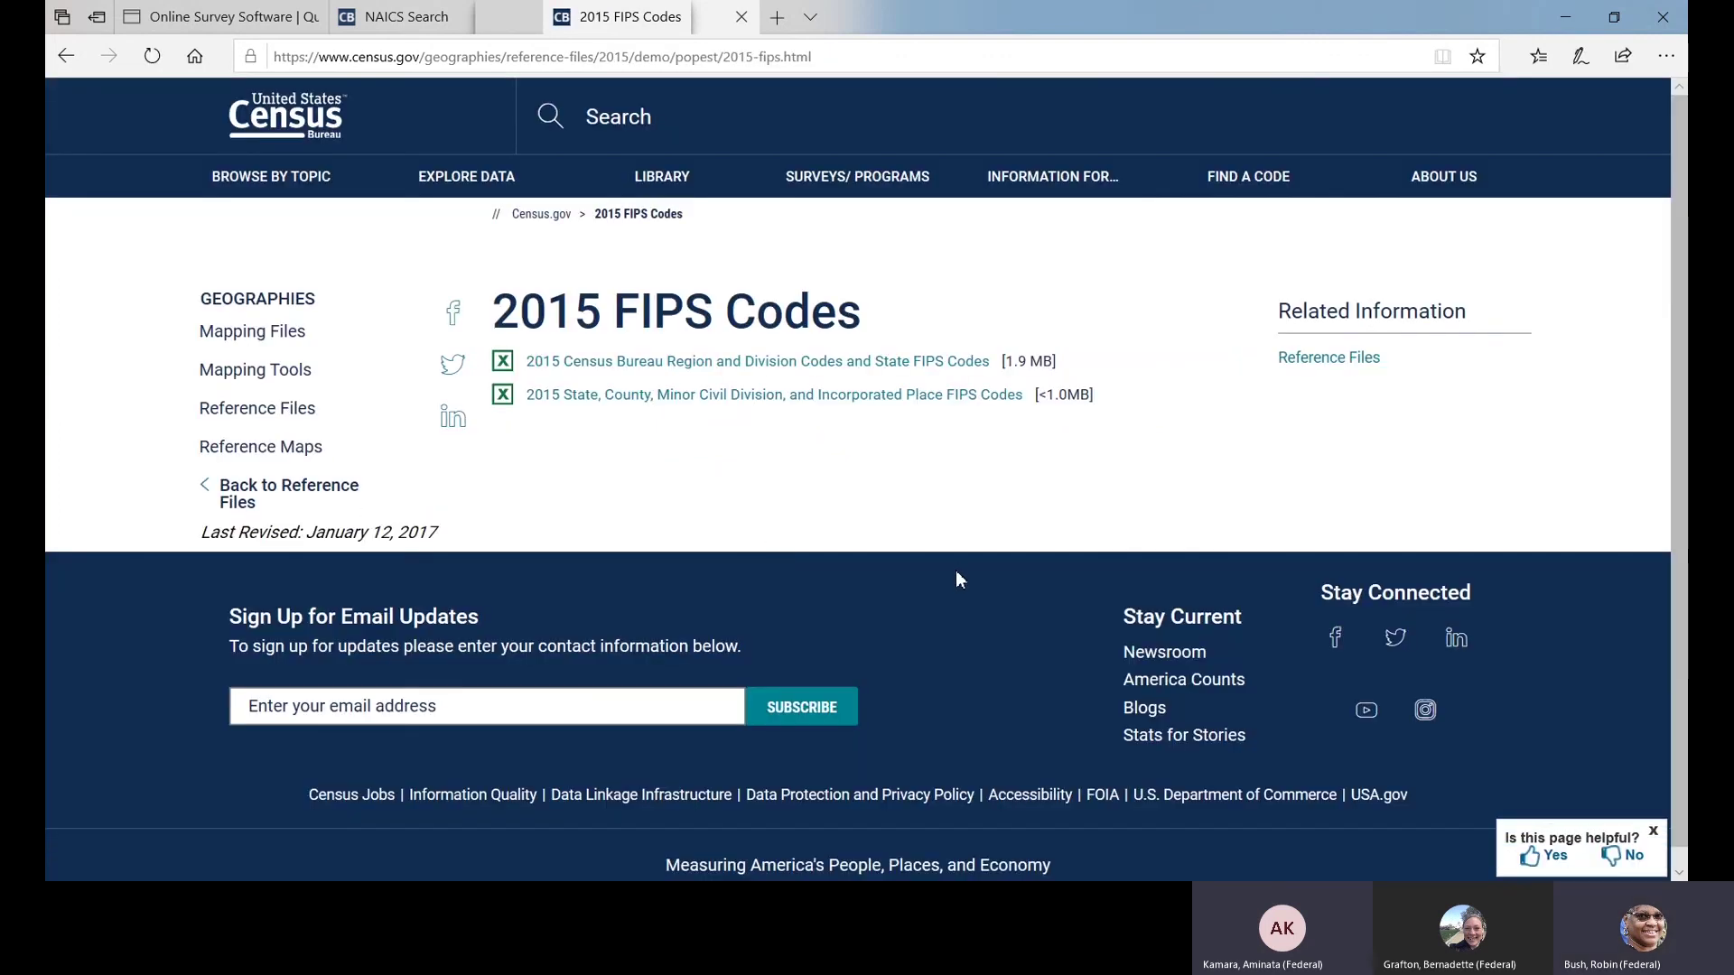
pyautogui.click(213, 16)
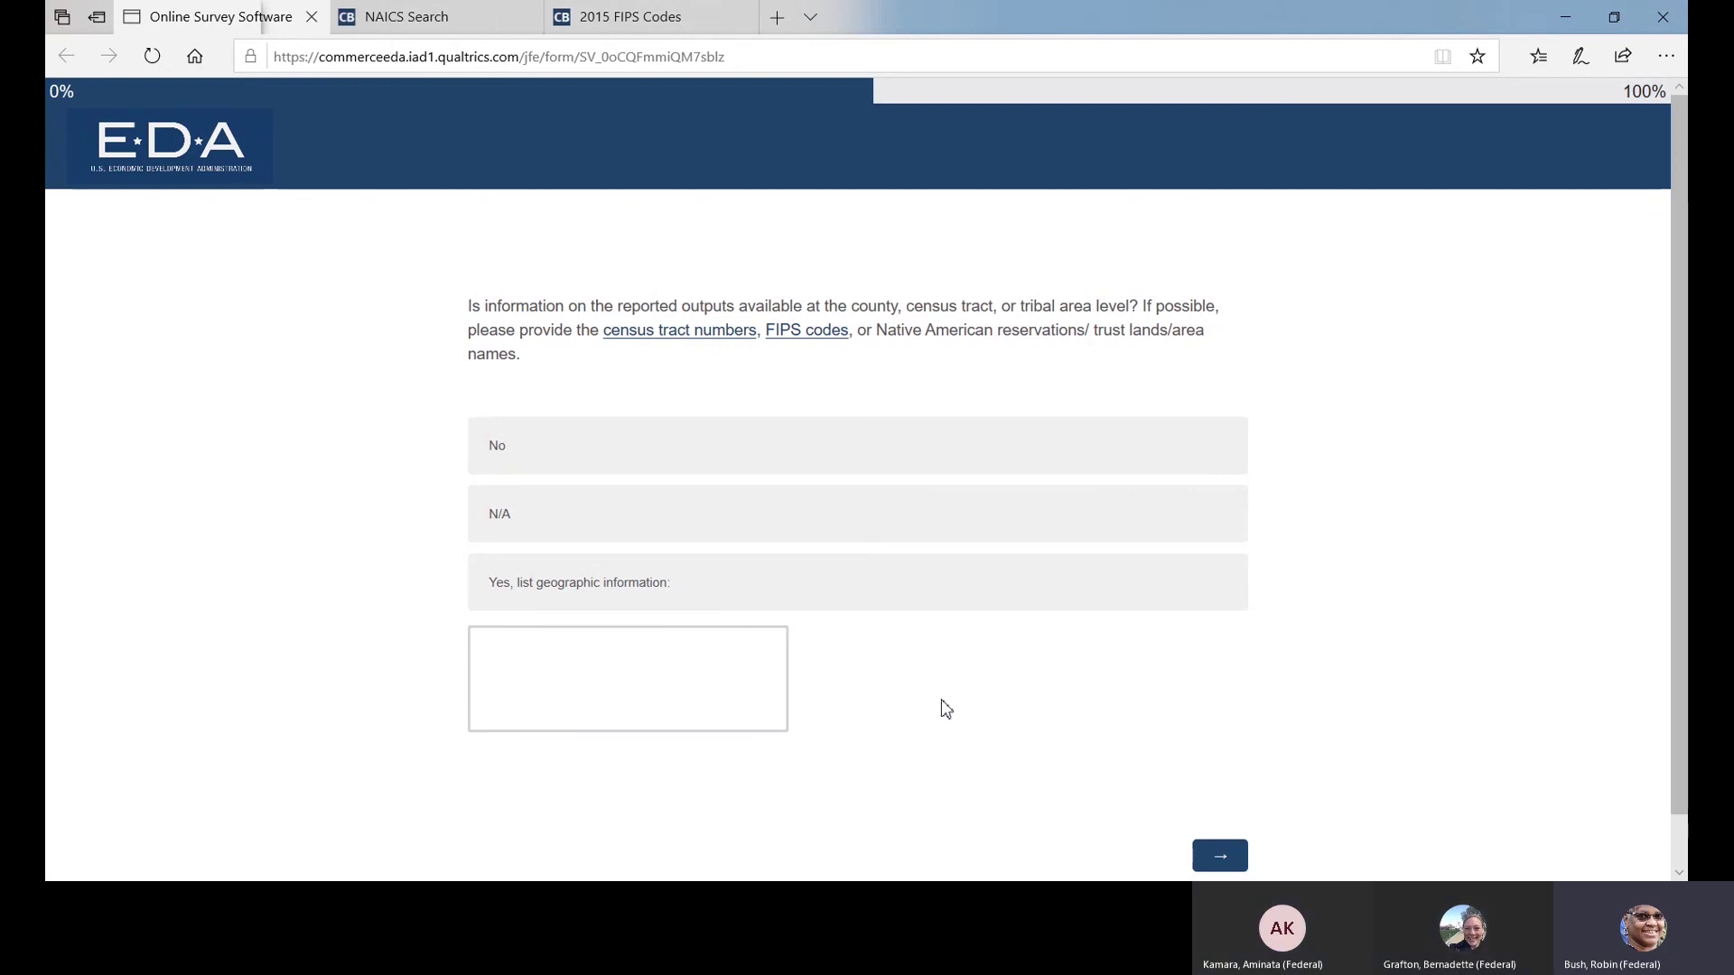
# Step: Choose 'Yes, list geographic information' and enter 'Bowling Green, OH' as the location
pyautogui.click(495, 644)
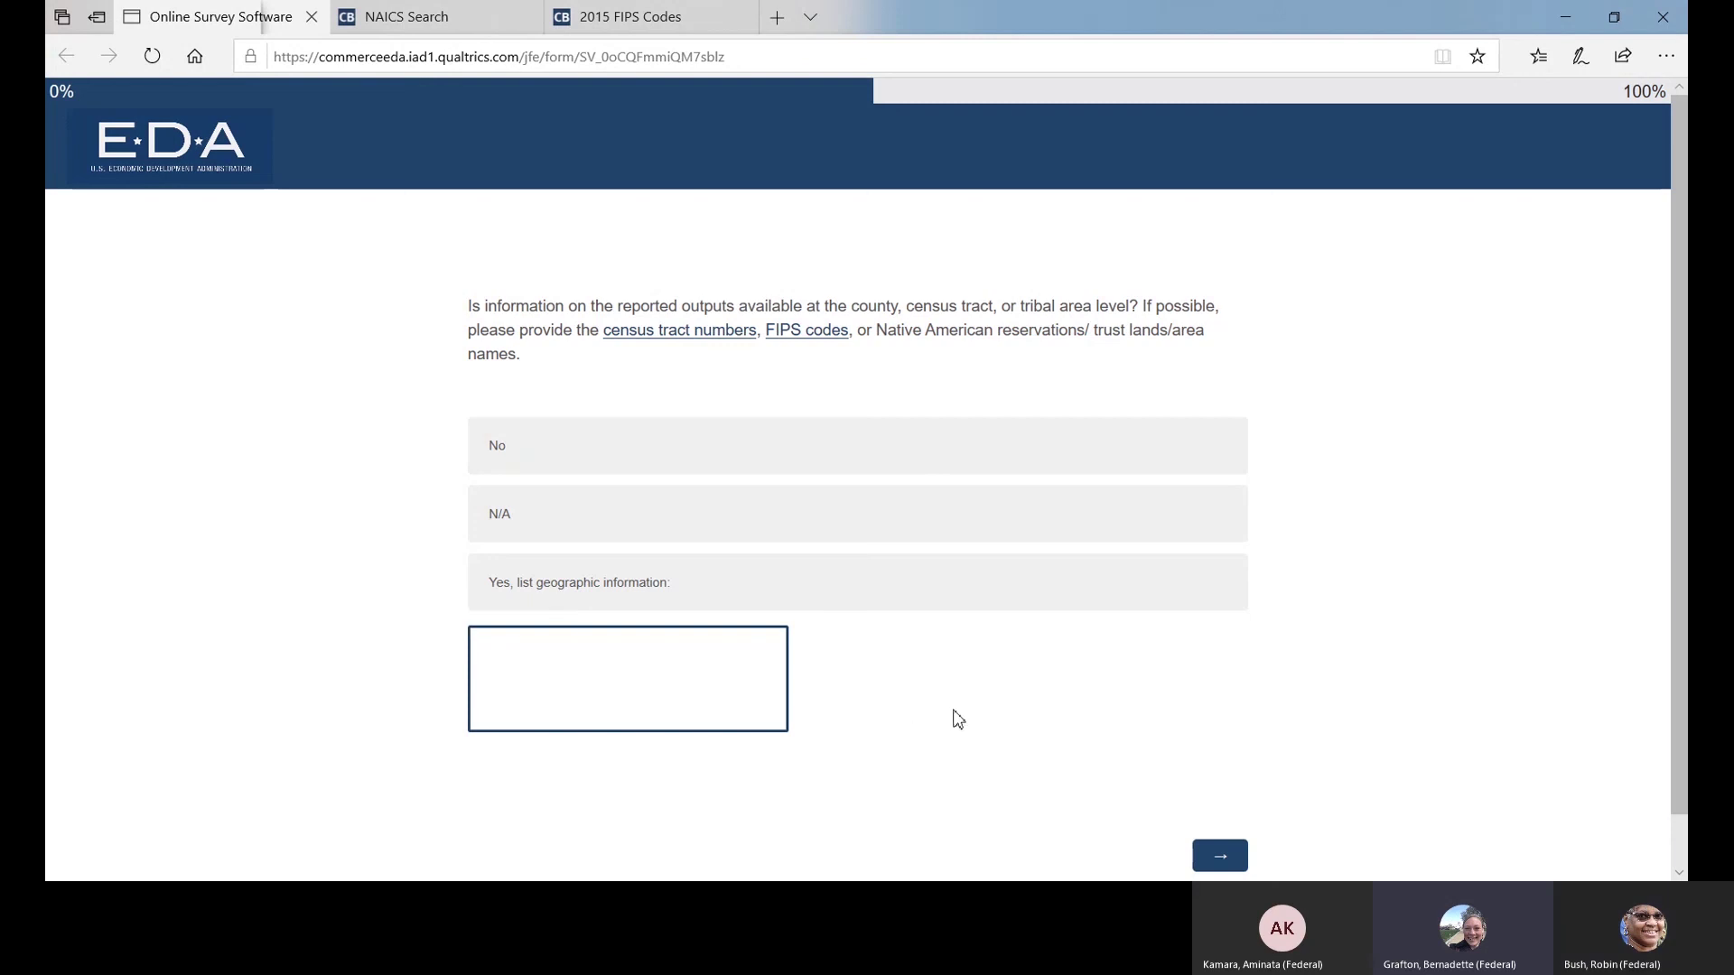
pyautogui.click(591, 662)
pyautogui.write('Bowlin')
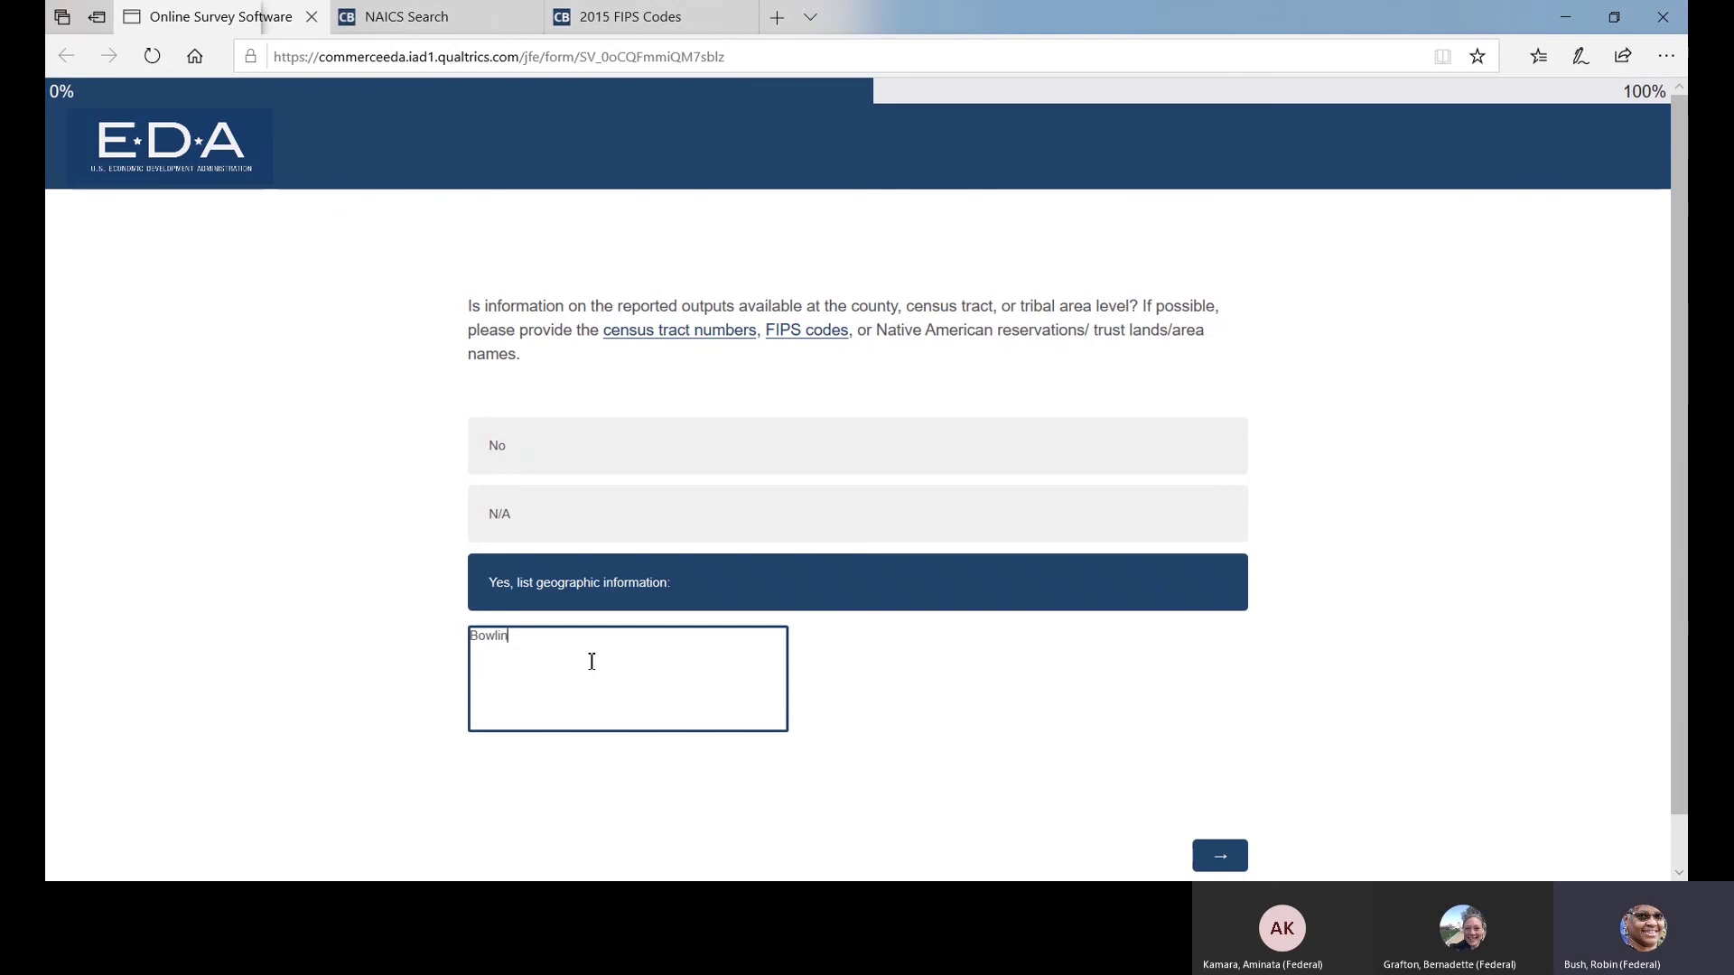
pyautogui.write('g Green, OH')
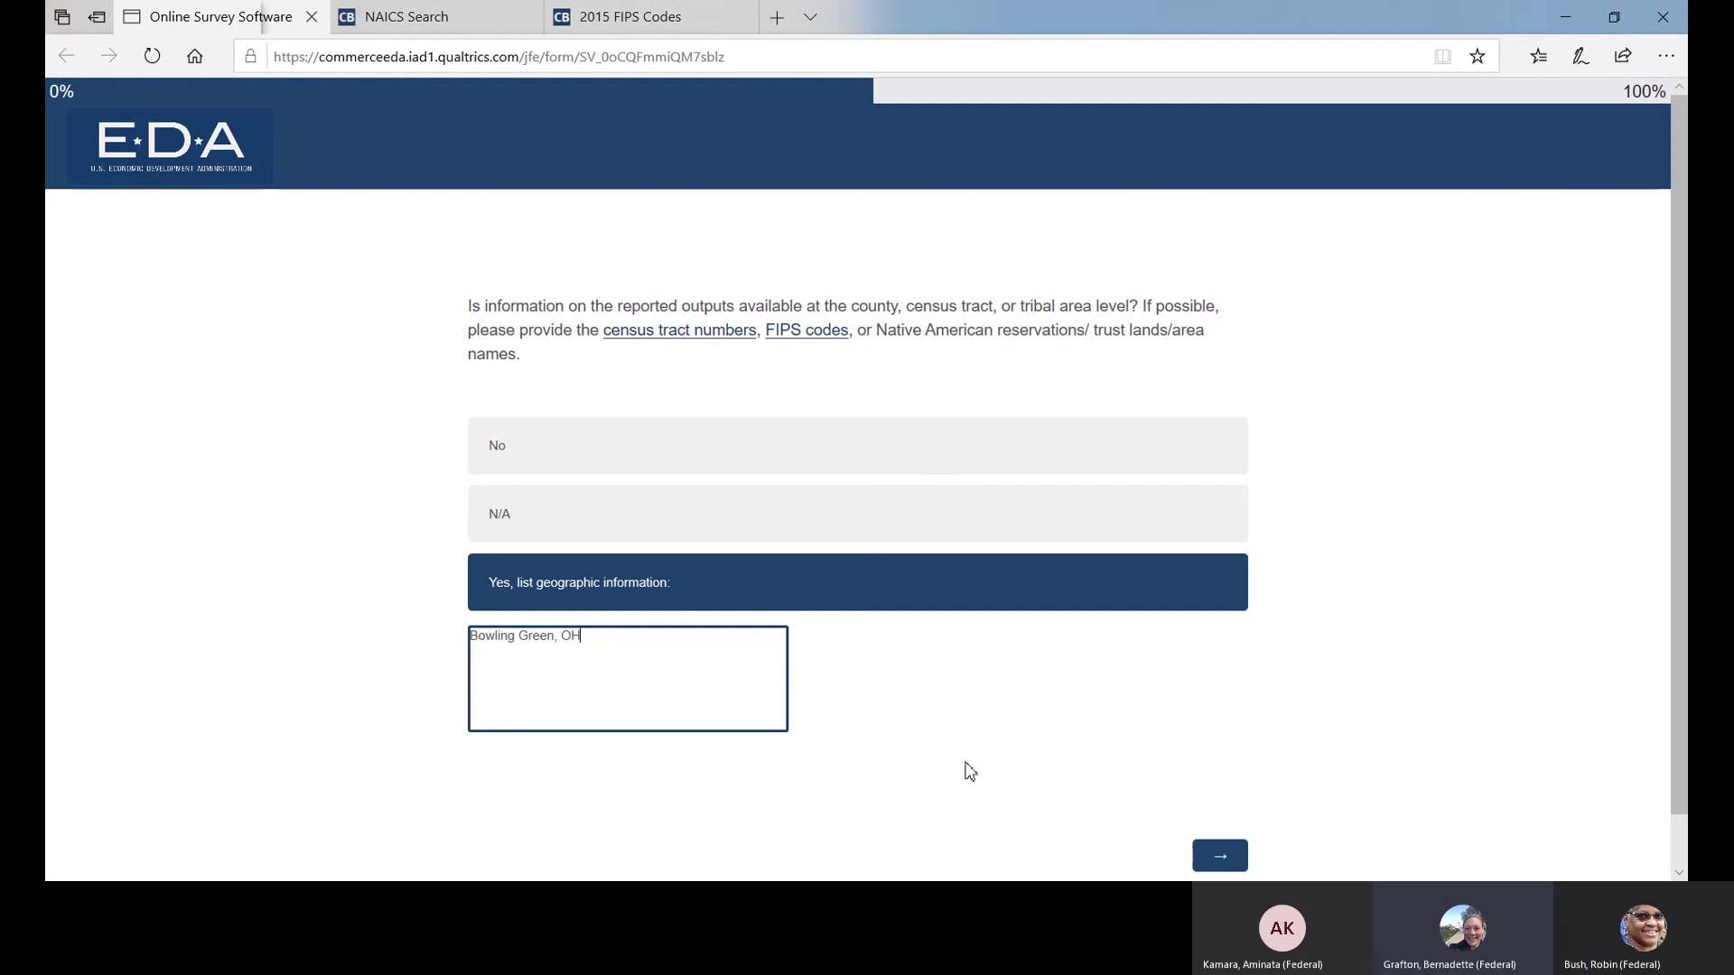
# Step: Replace the geographic entry with 'rural ohio'
pyautogui.hotkey('ctrl', 'BackSpace')
pyautogui.hotkey('ctrl', 'BackSpace')
pyautogui.hotkey('ctrl', 'BackSpace')
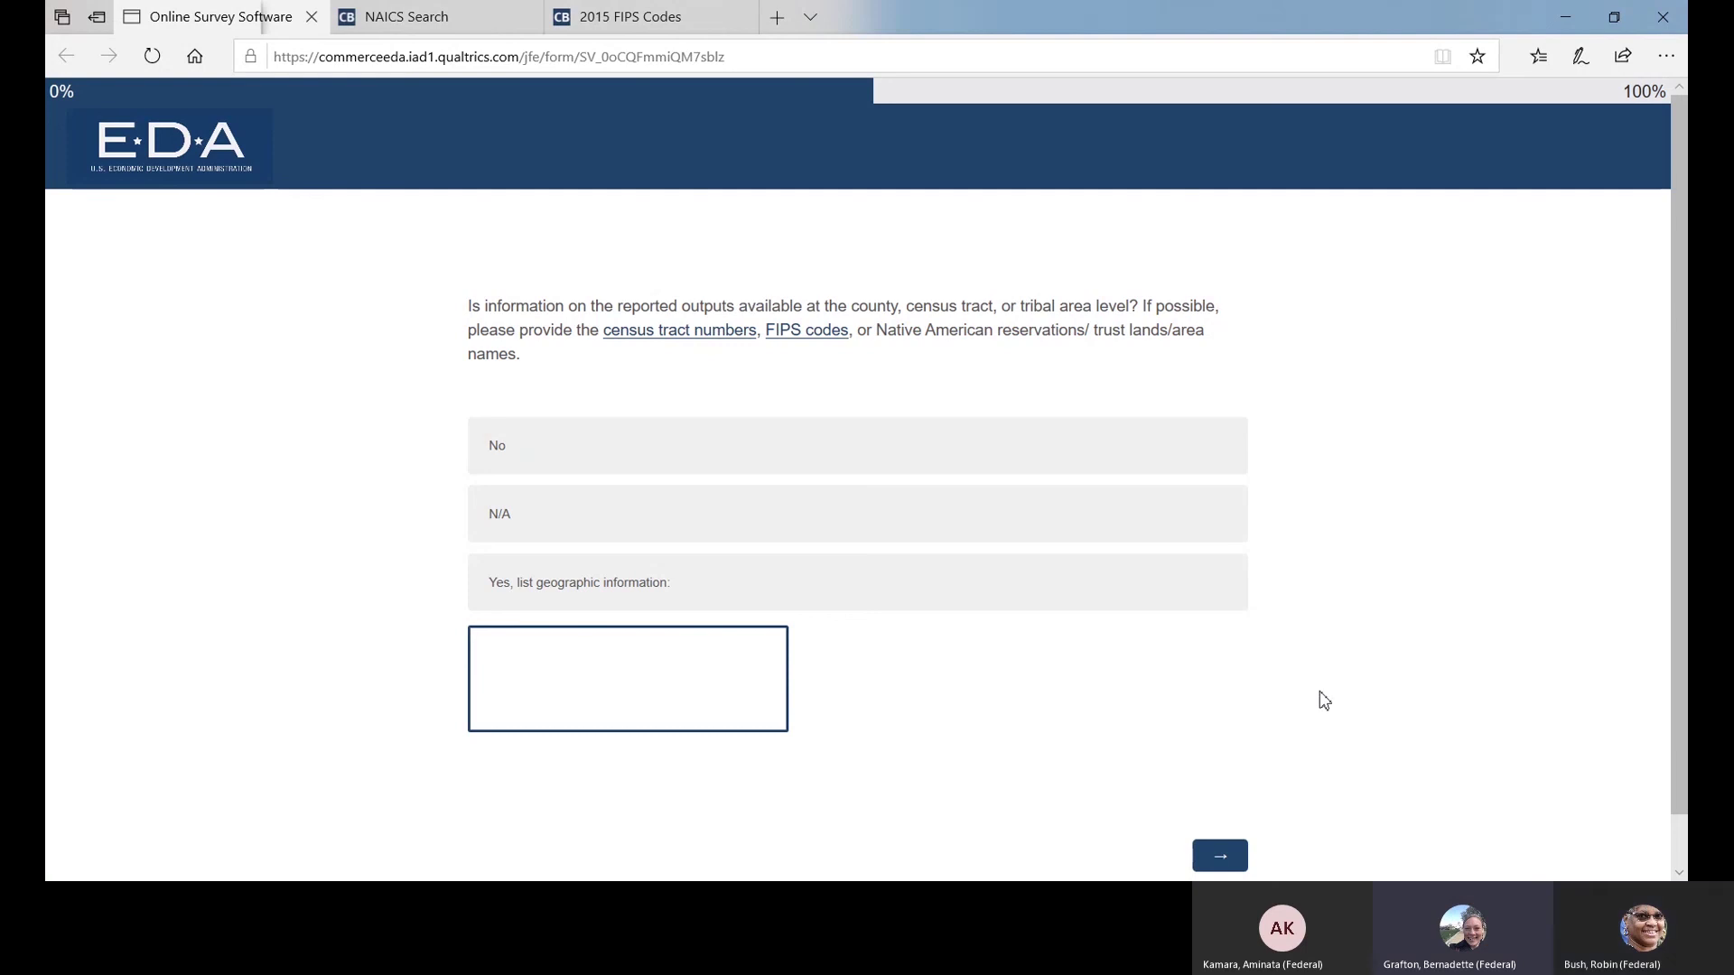
pyautogui.write('rur')
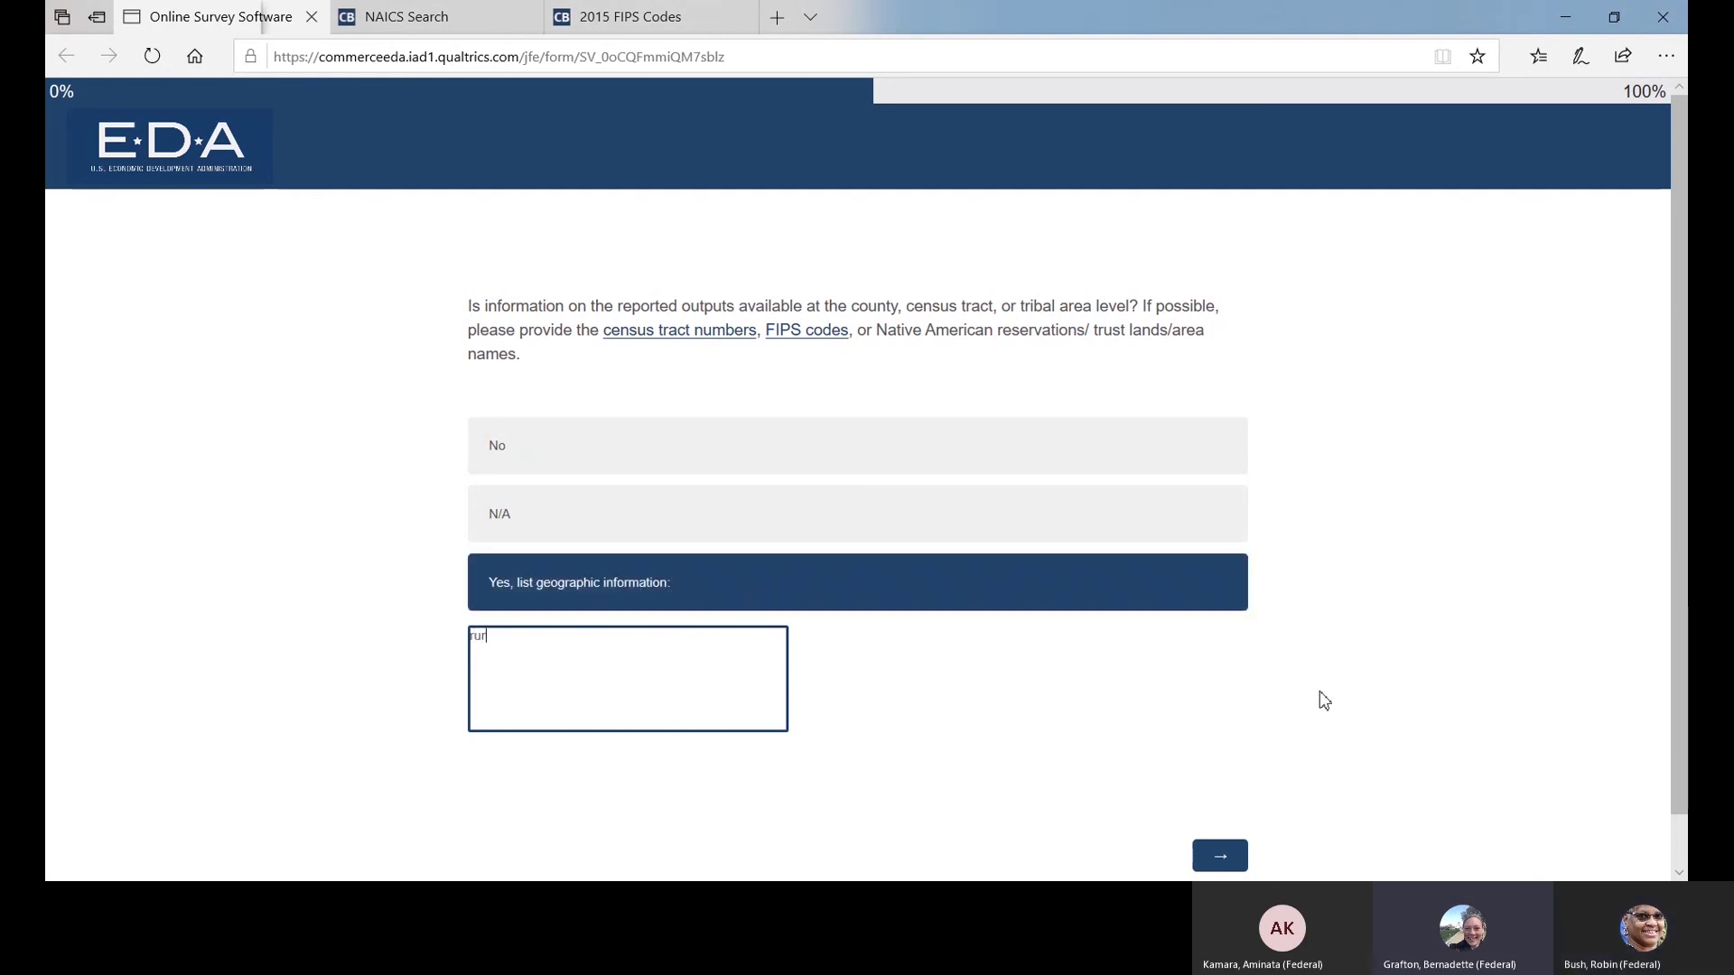
pyautogui.write('al')
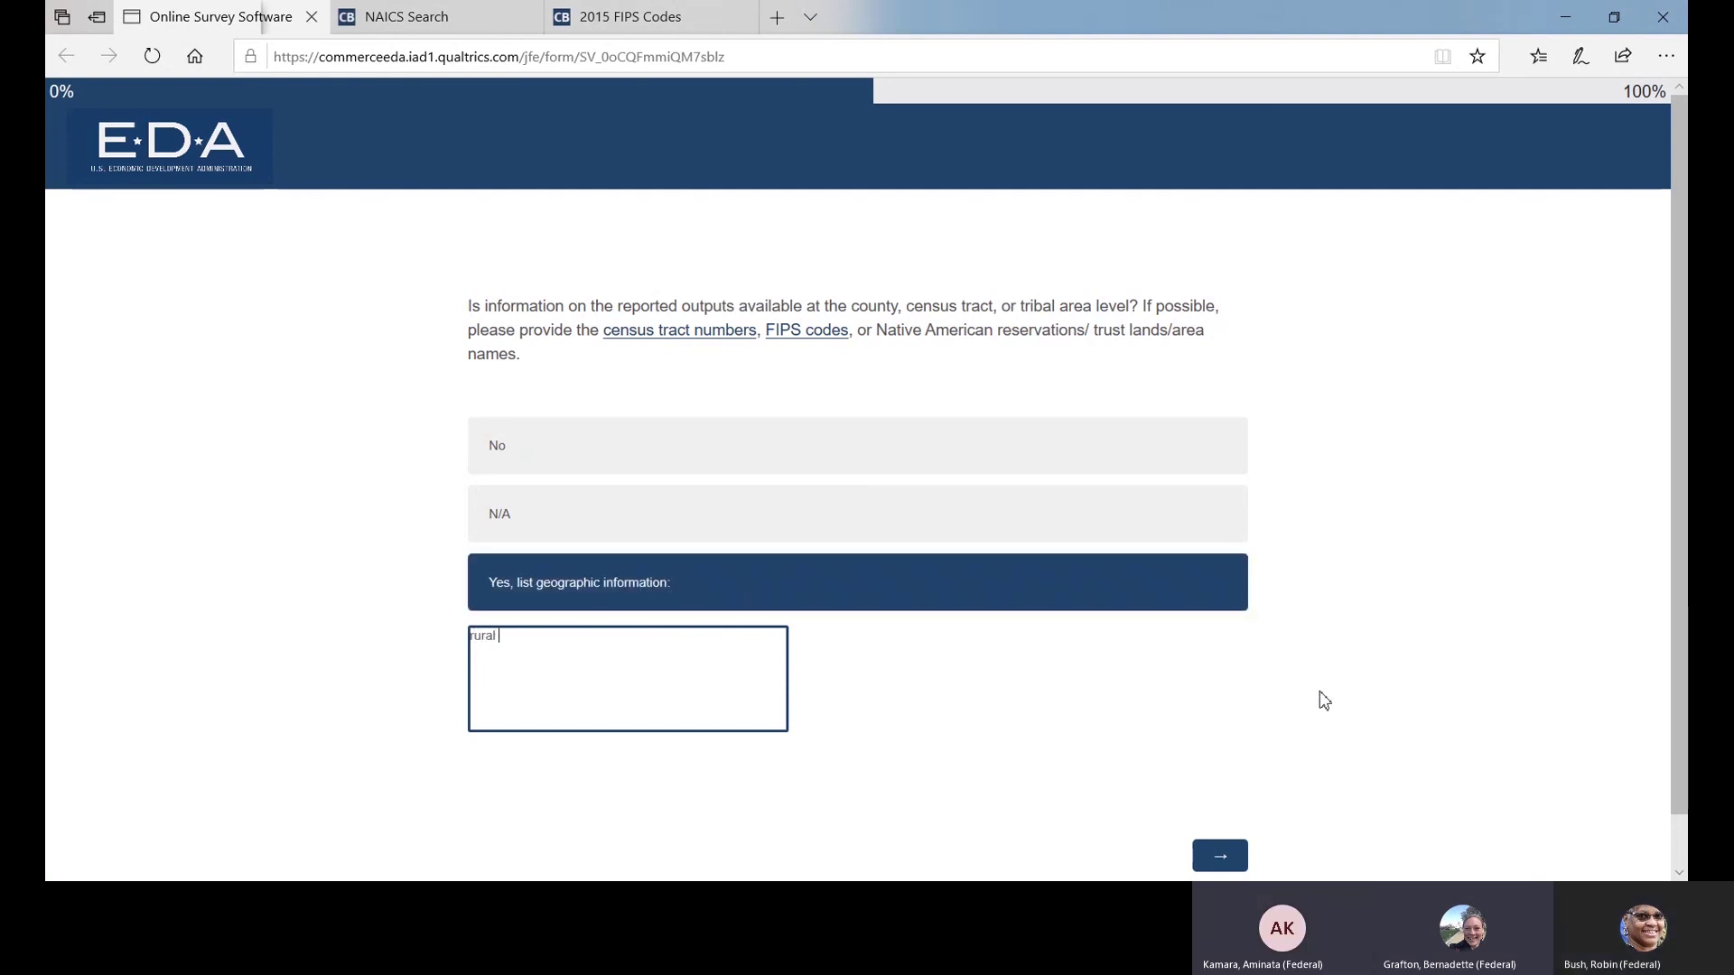
pyautogui.write(' ohio')
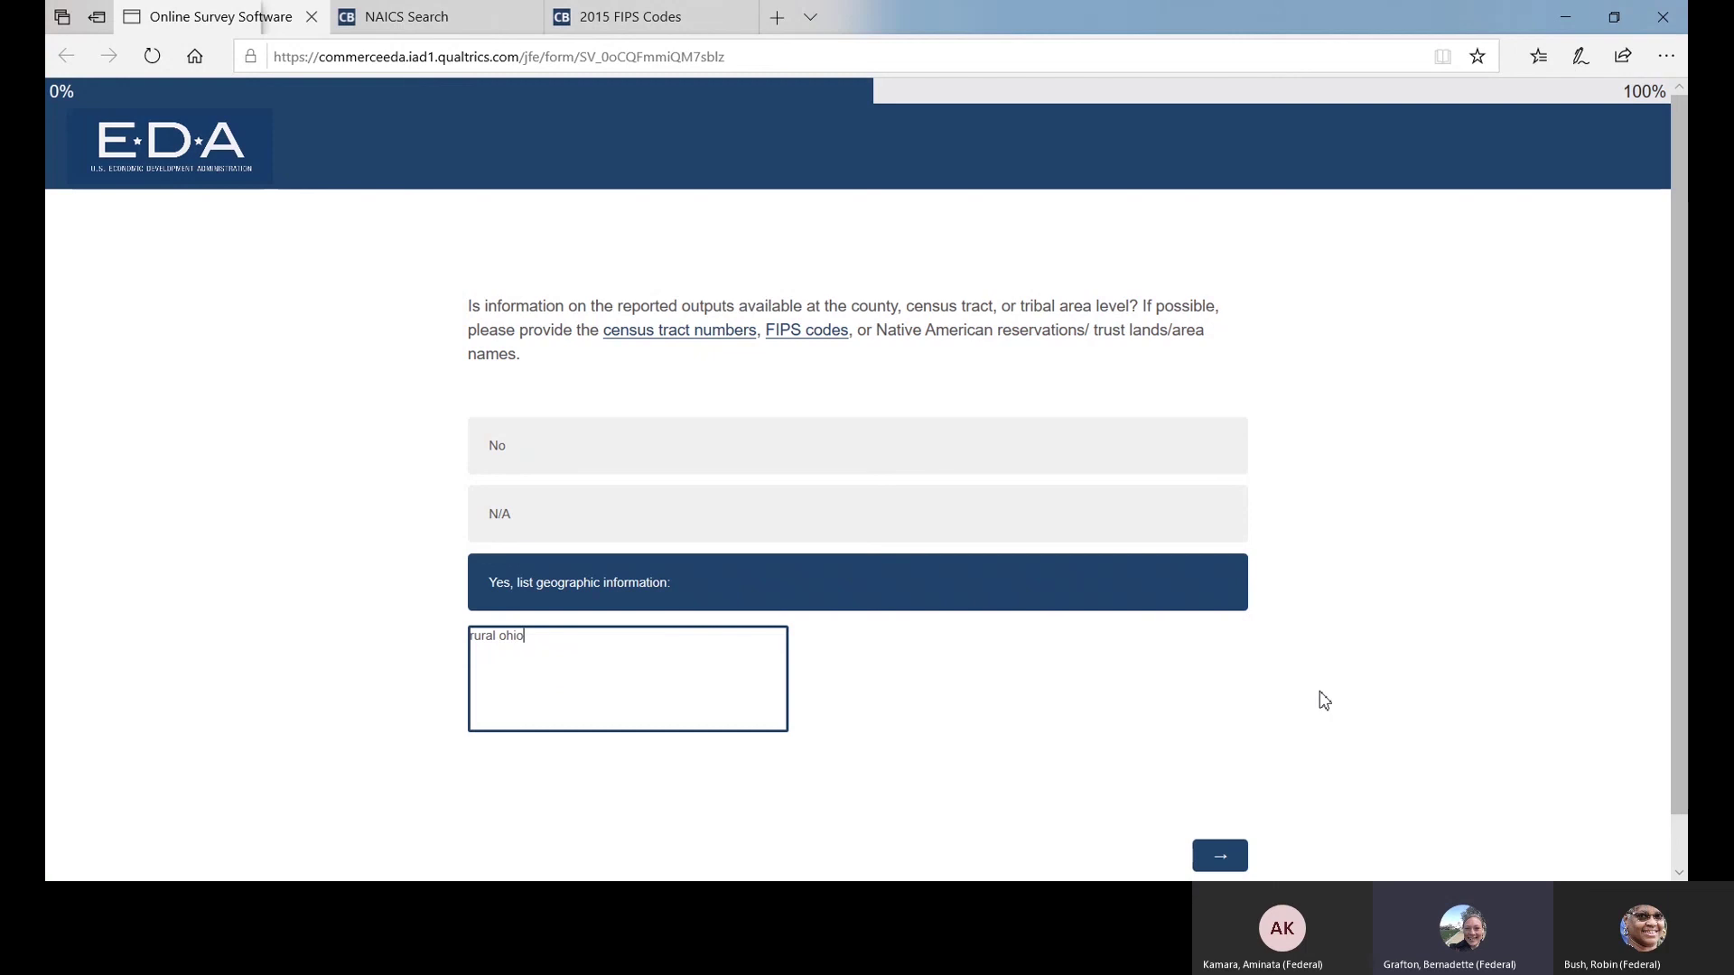
pyautogui.press('Left')
pyautogui.press('Left')
pyautogui.press('Left')
pyautogui.press('Left')
pyautogui.press('Left')
pyautogui.press('Left')
pyautogui.press('Left')
pyautogui.press('Left')
pyautogui.press('Left')
pyautogui.press('Left')
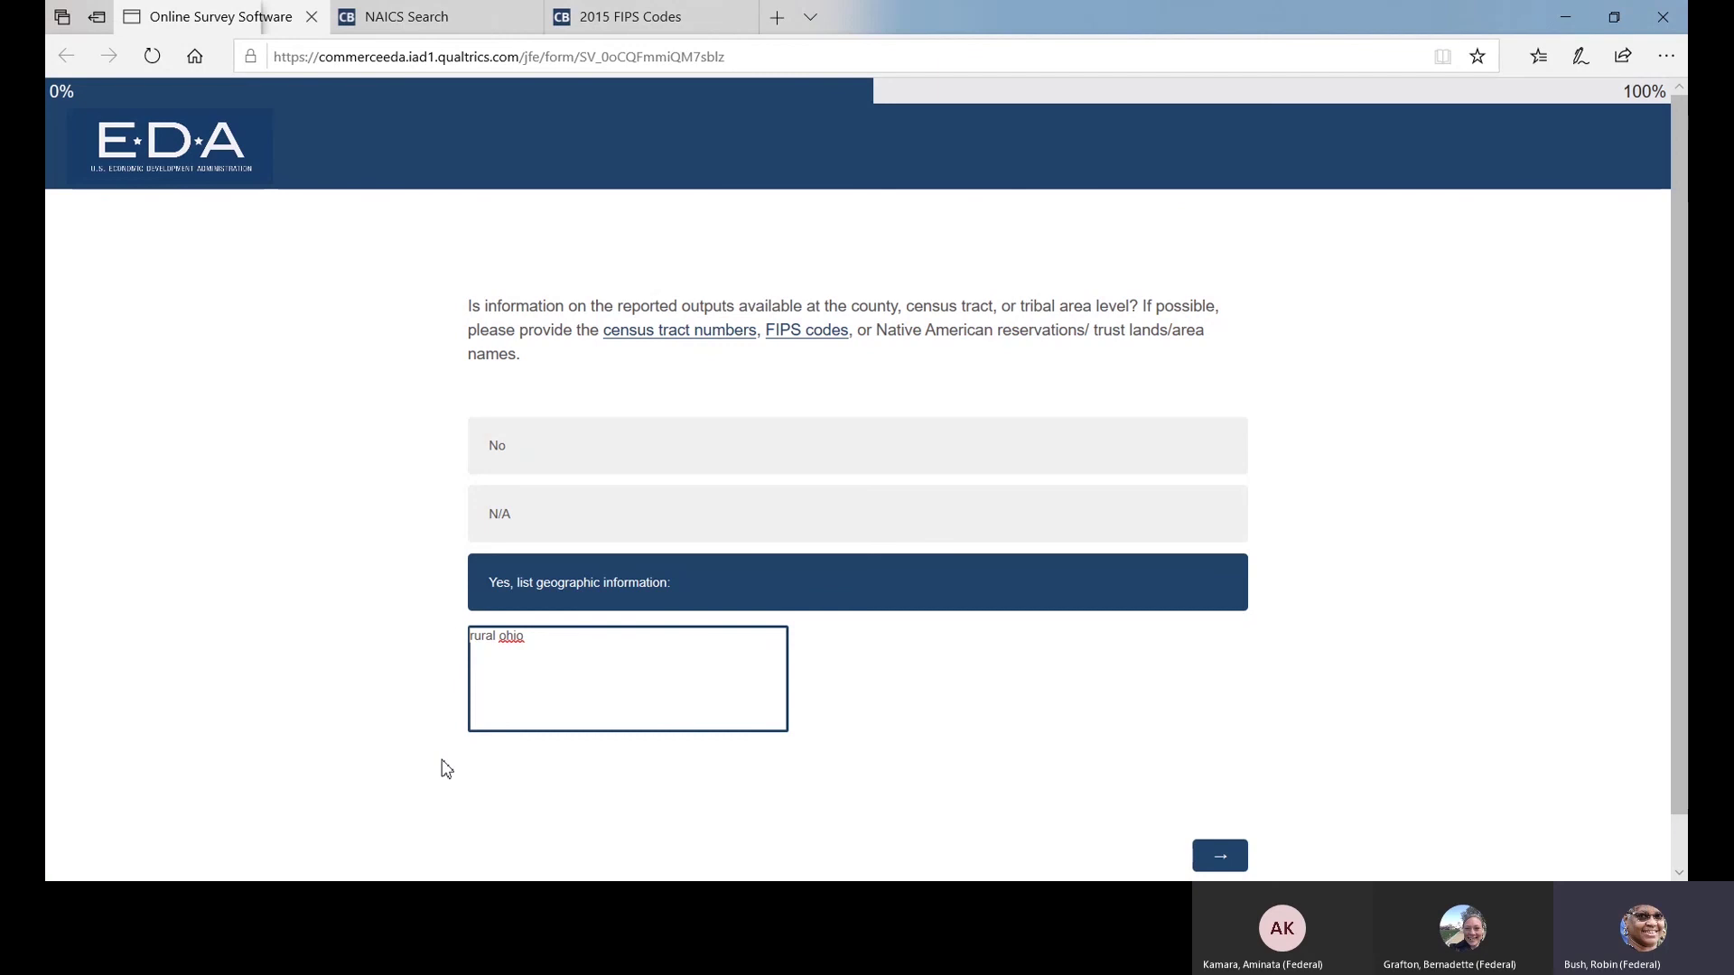
# Step: Advance to the planning-tools question and view all its tool options
pyautogui.click(1202, 865)
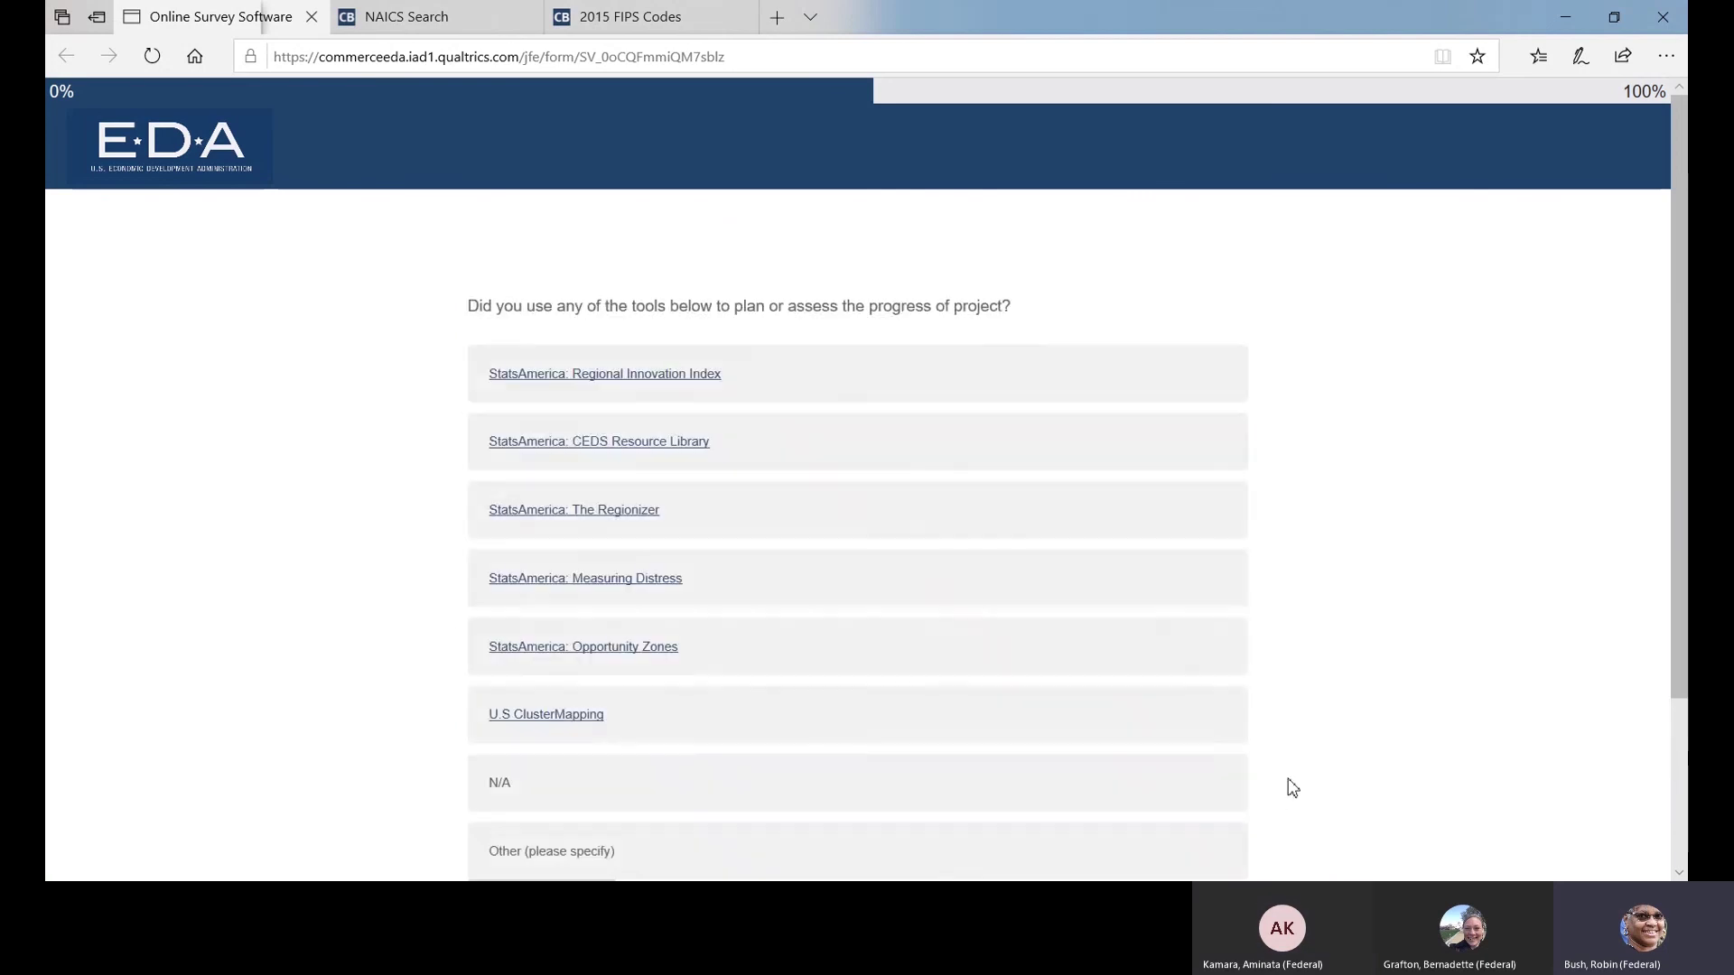
pyautogui.scroll(-1, 315, 560)
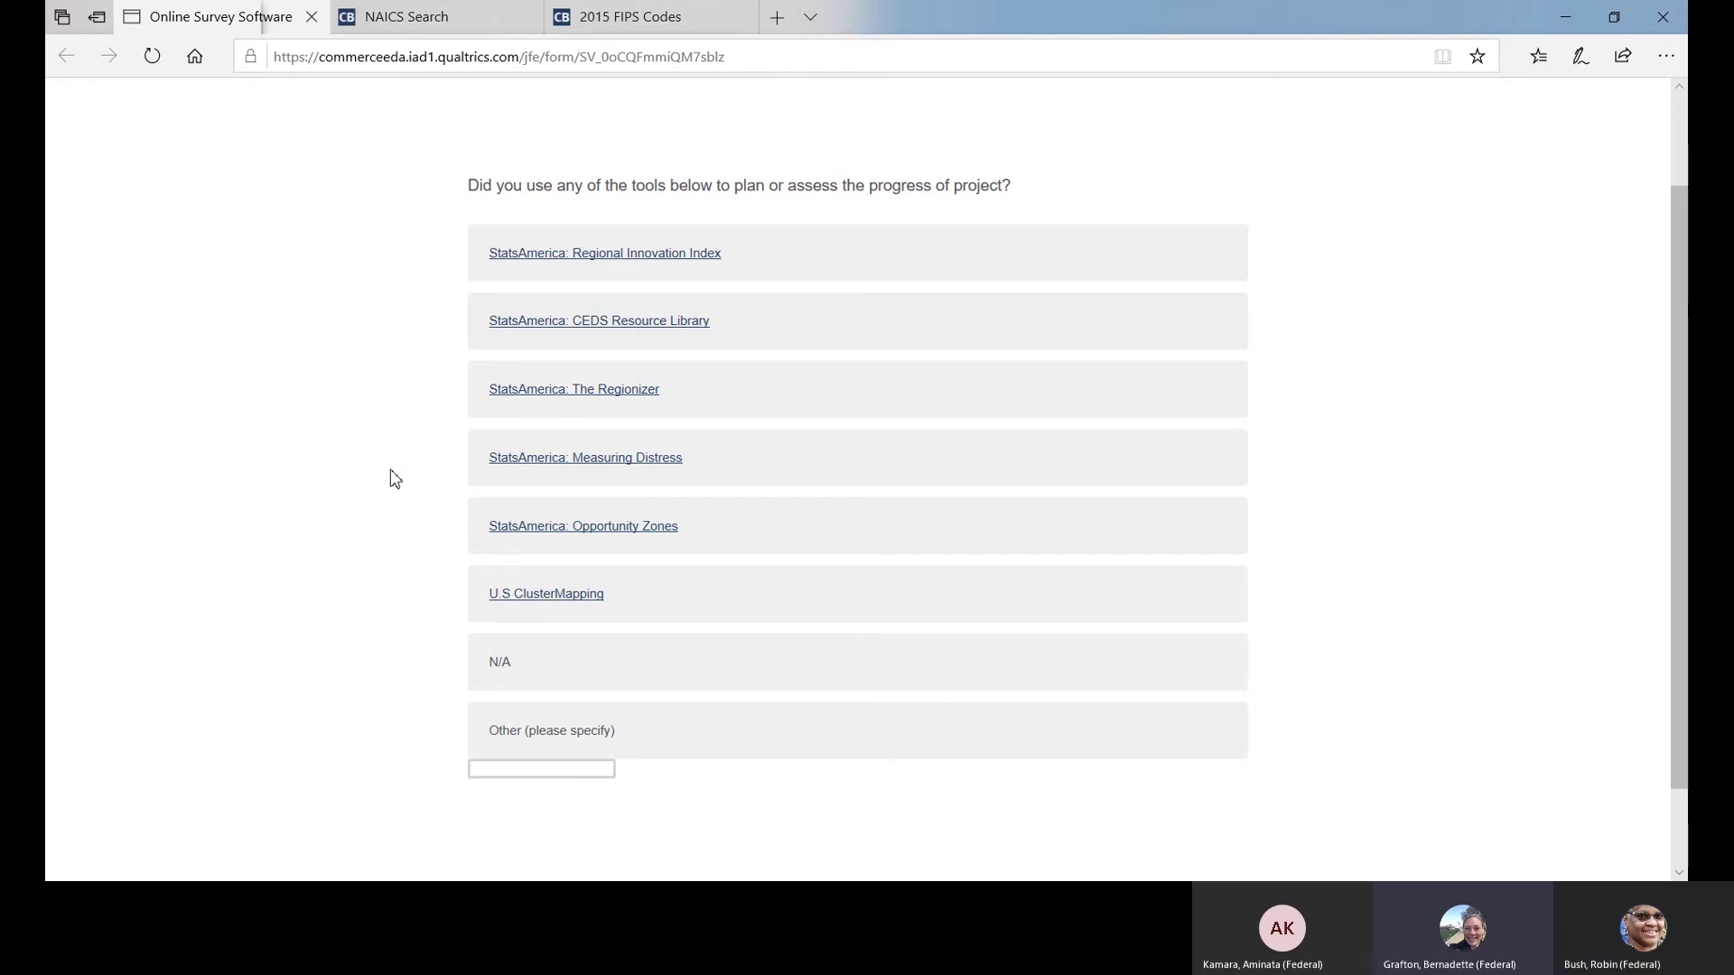
pyautogui.click(553, 458)
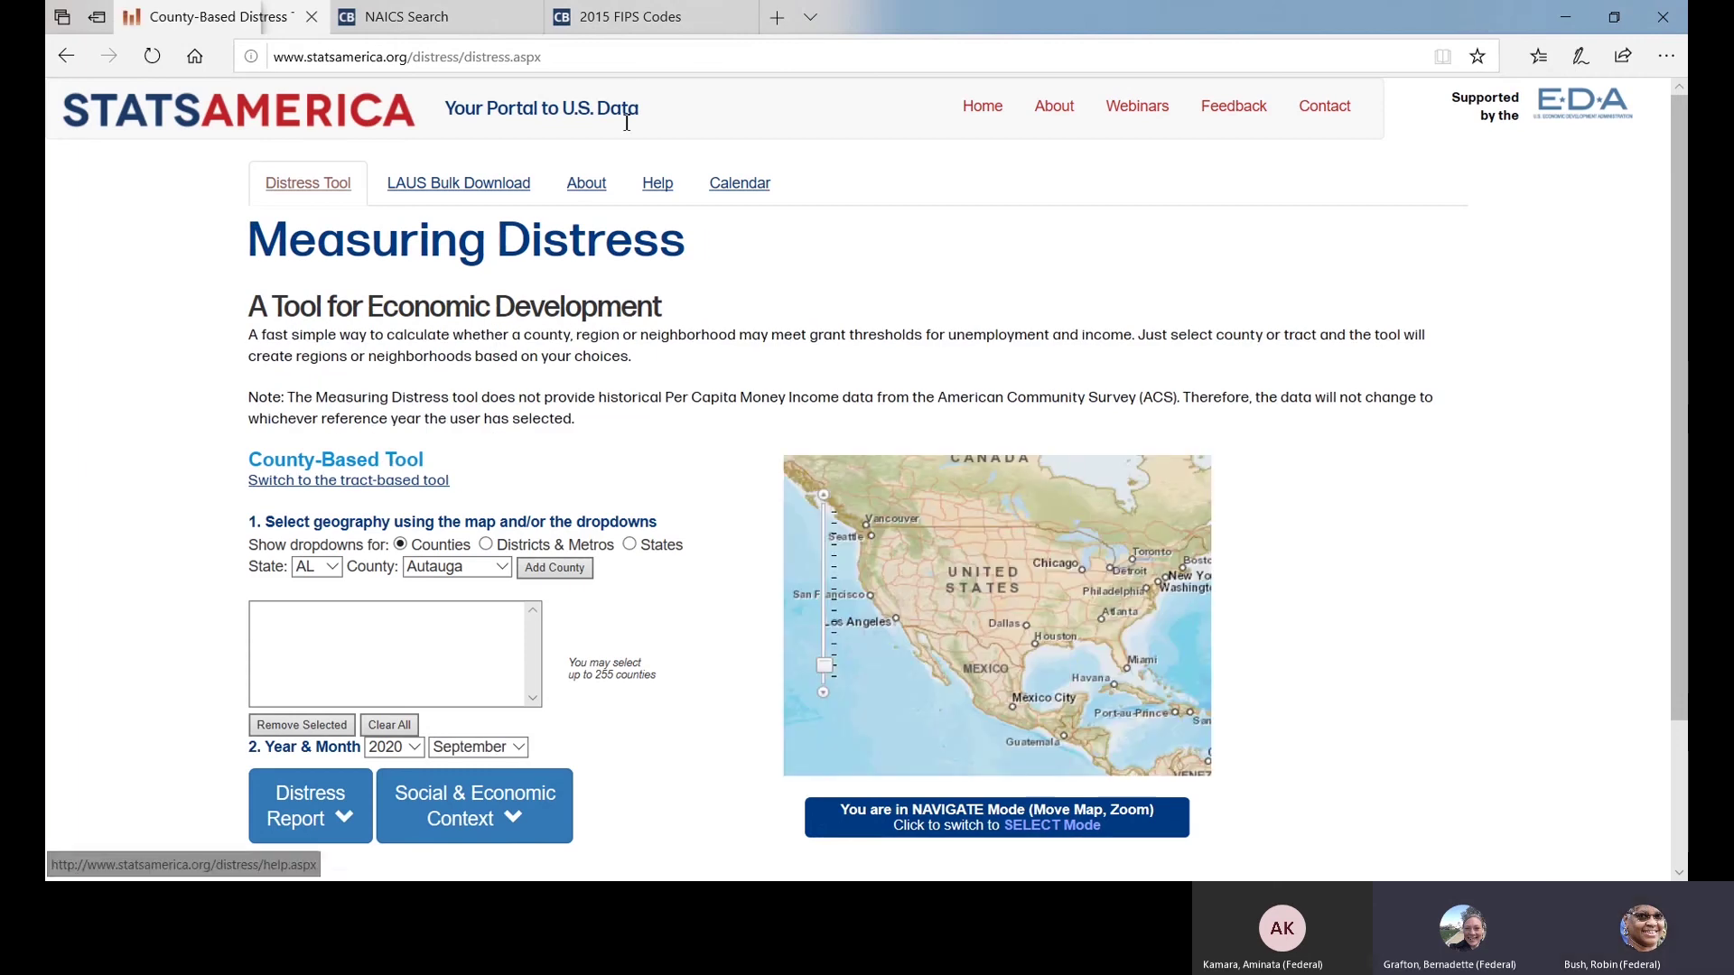
pyautogui.click(50, 61)
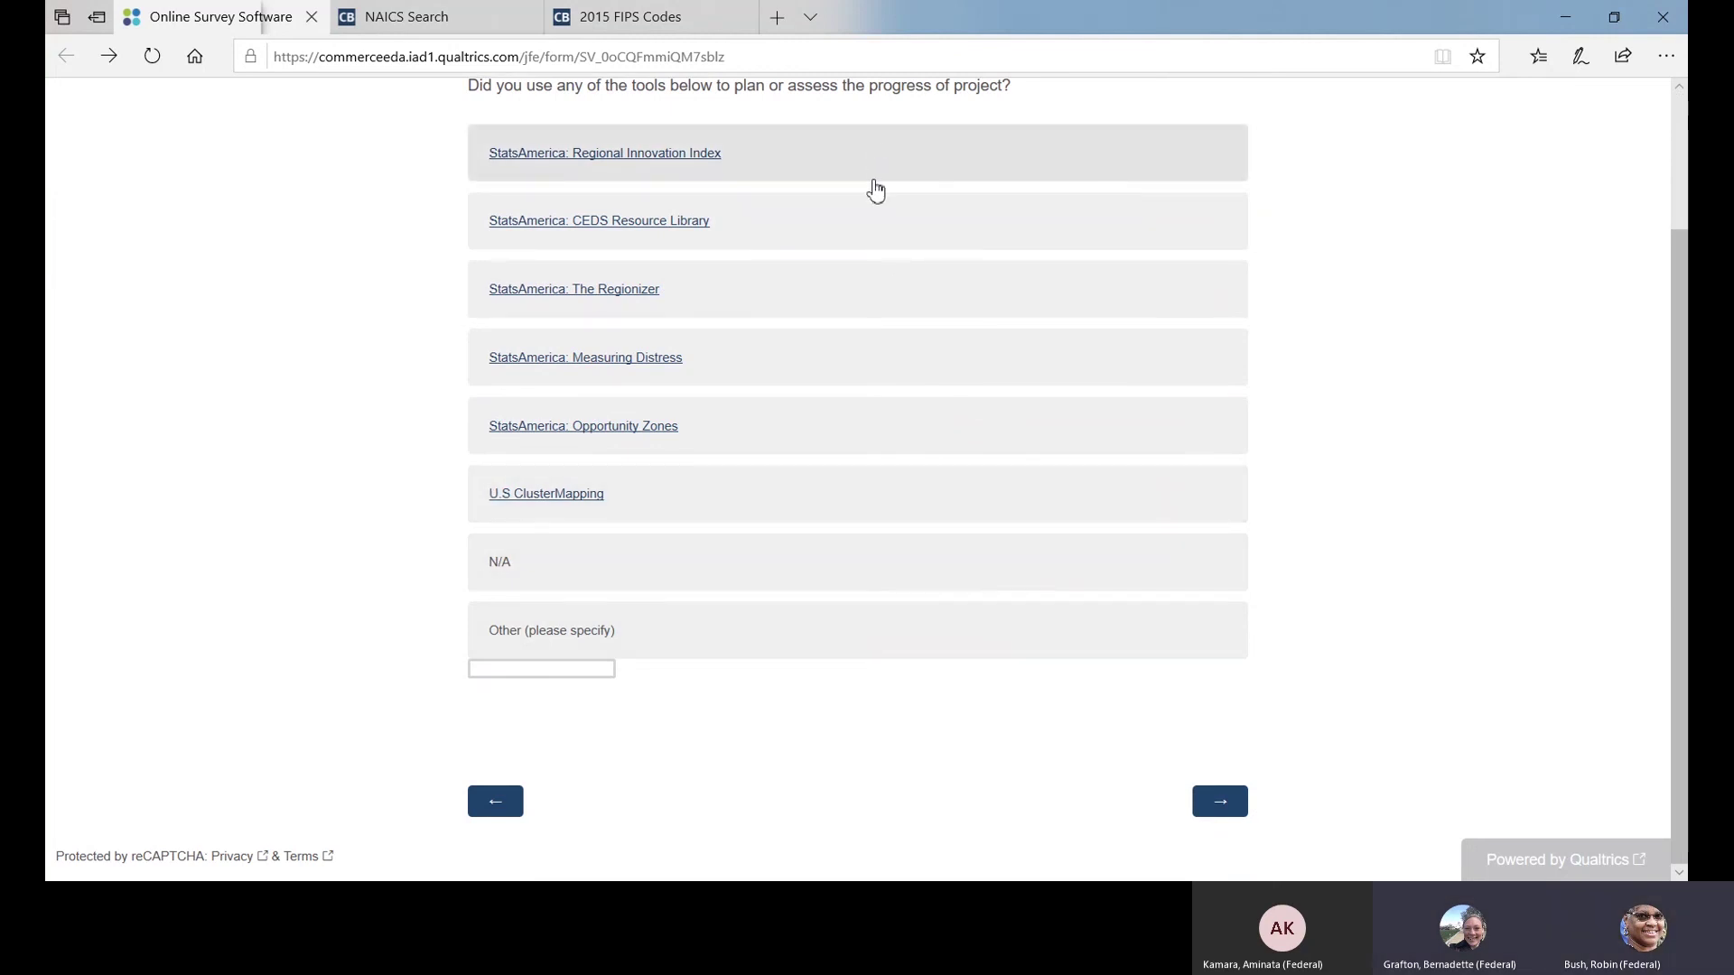
# Step: Check Measuring Distress, CEDS Resource Library and U.S ClusterMapping as tools used, then continue
pyautogui.click(868, 370)
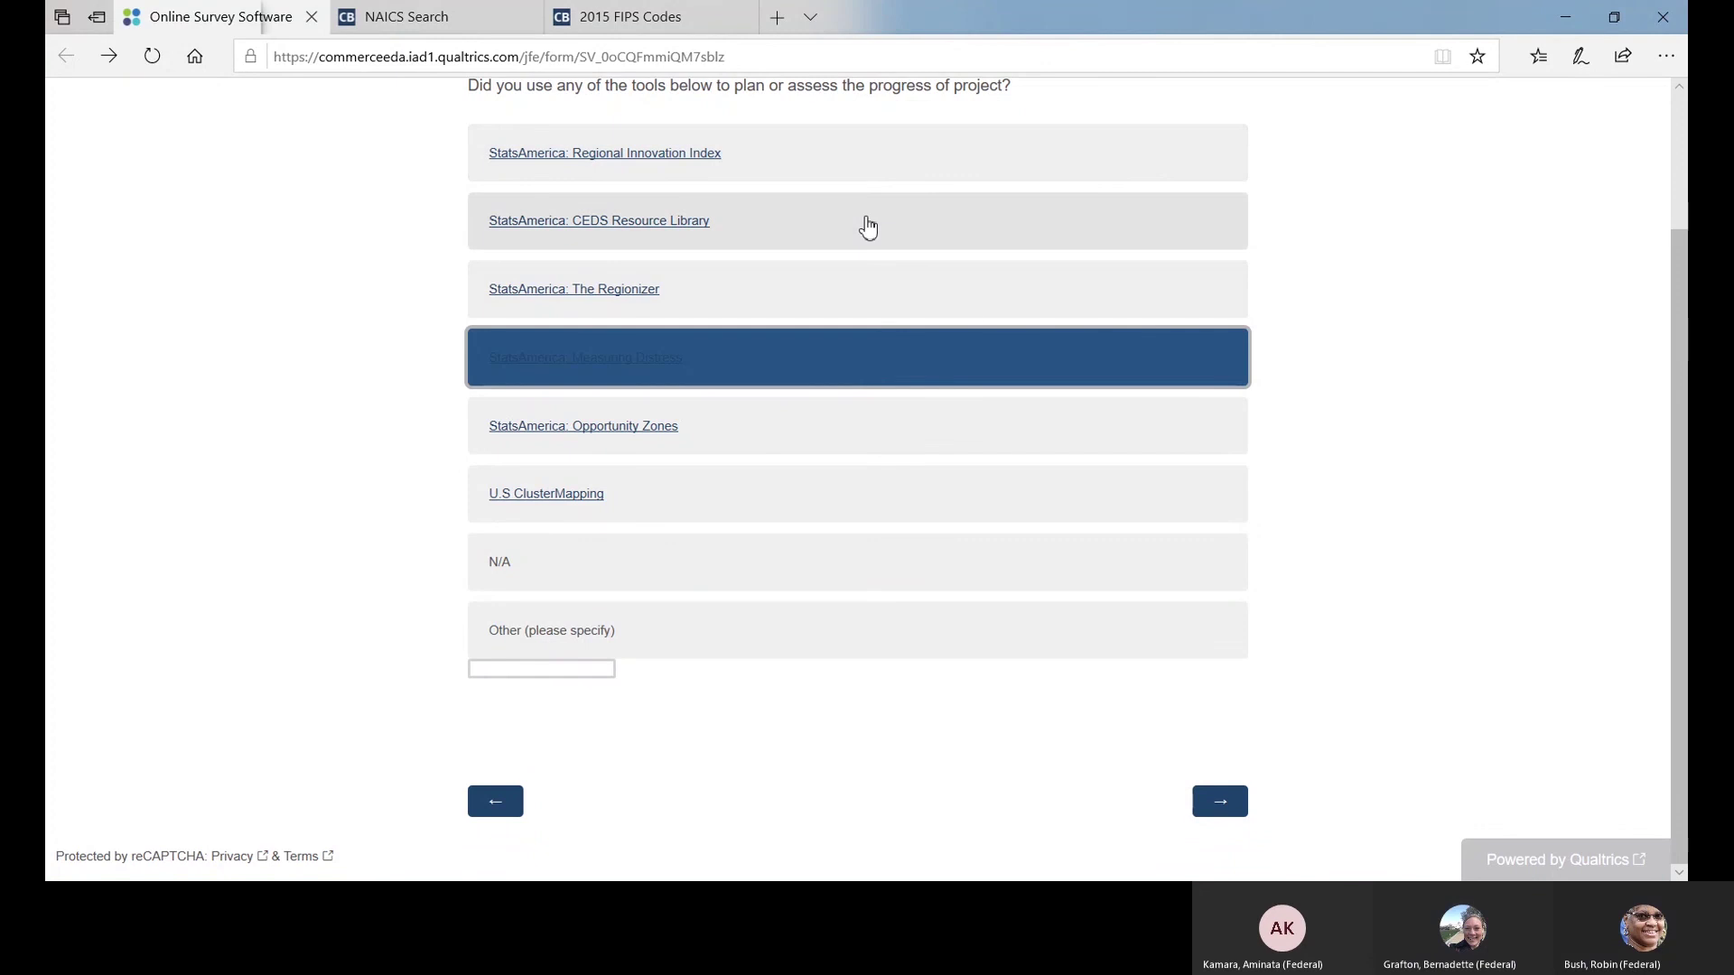
pyautogui.click(868, 224)
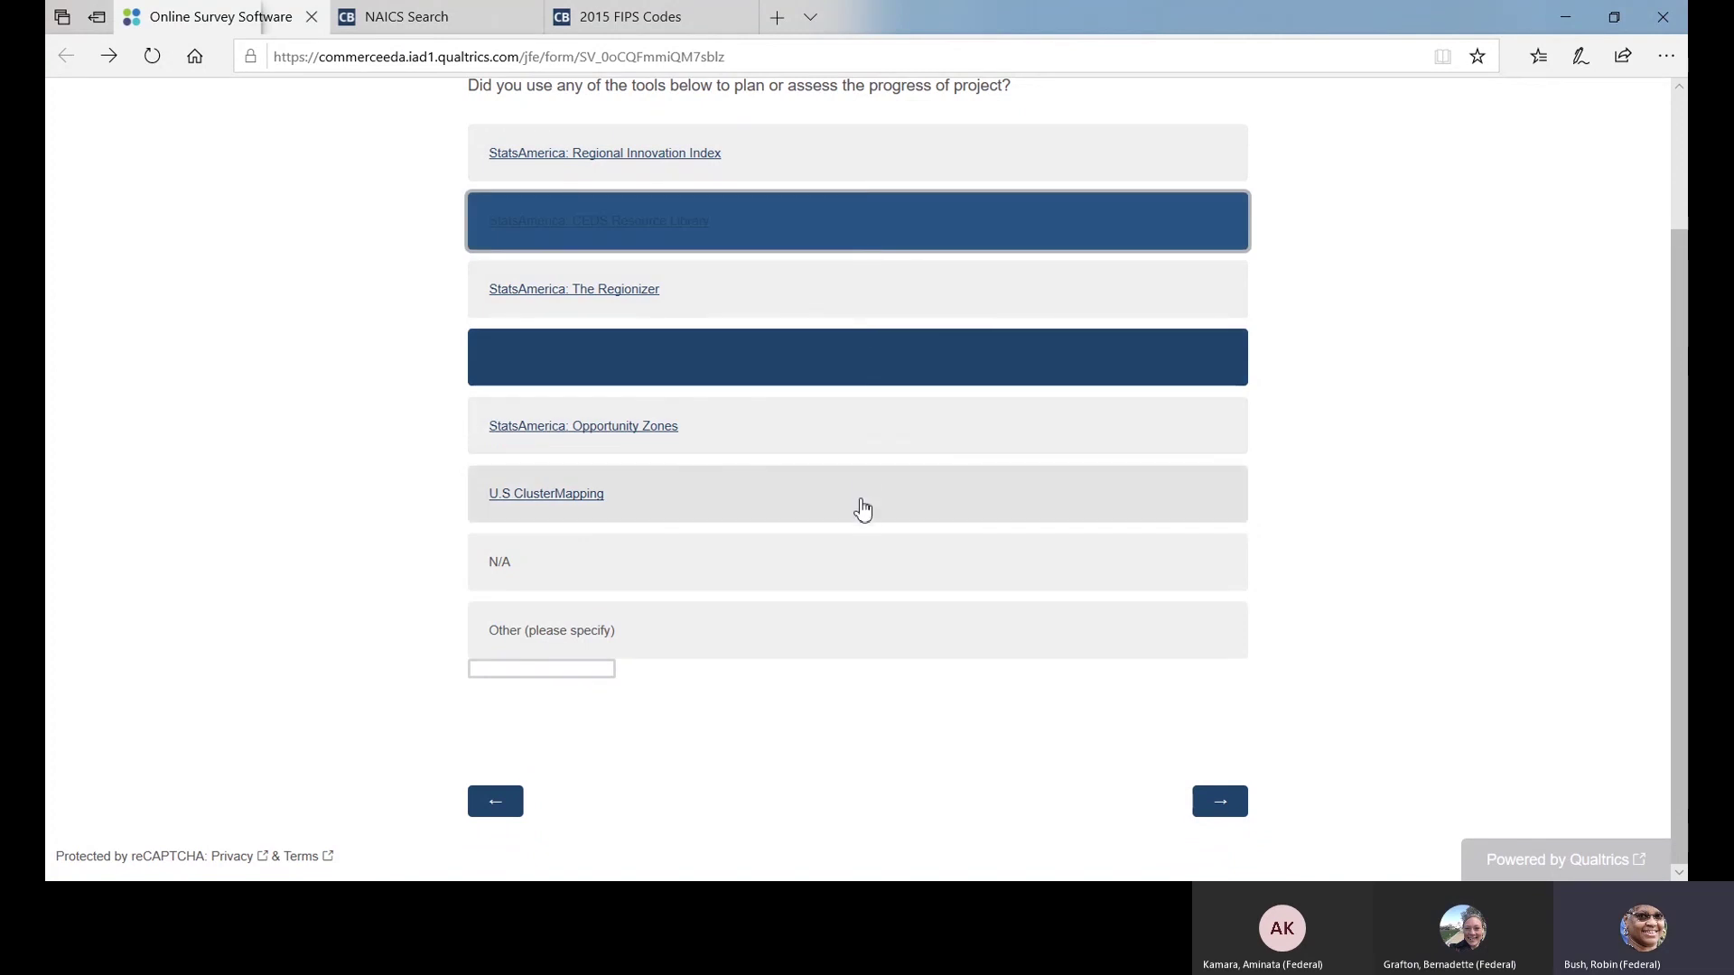
pyautogui.click(858, 504)
pyautogui.click(1218, 813)
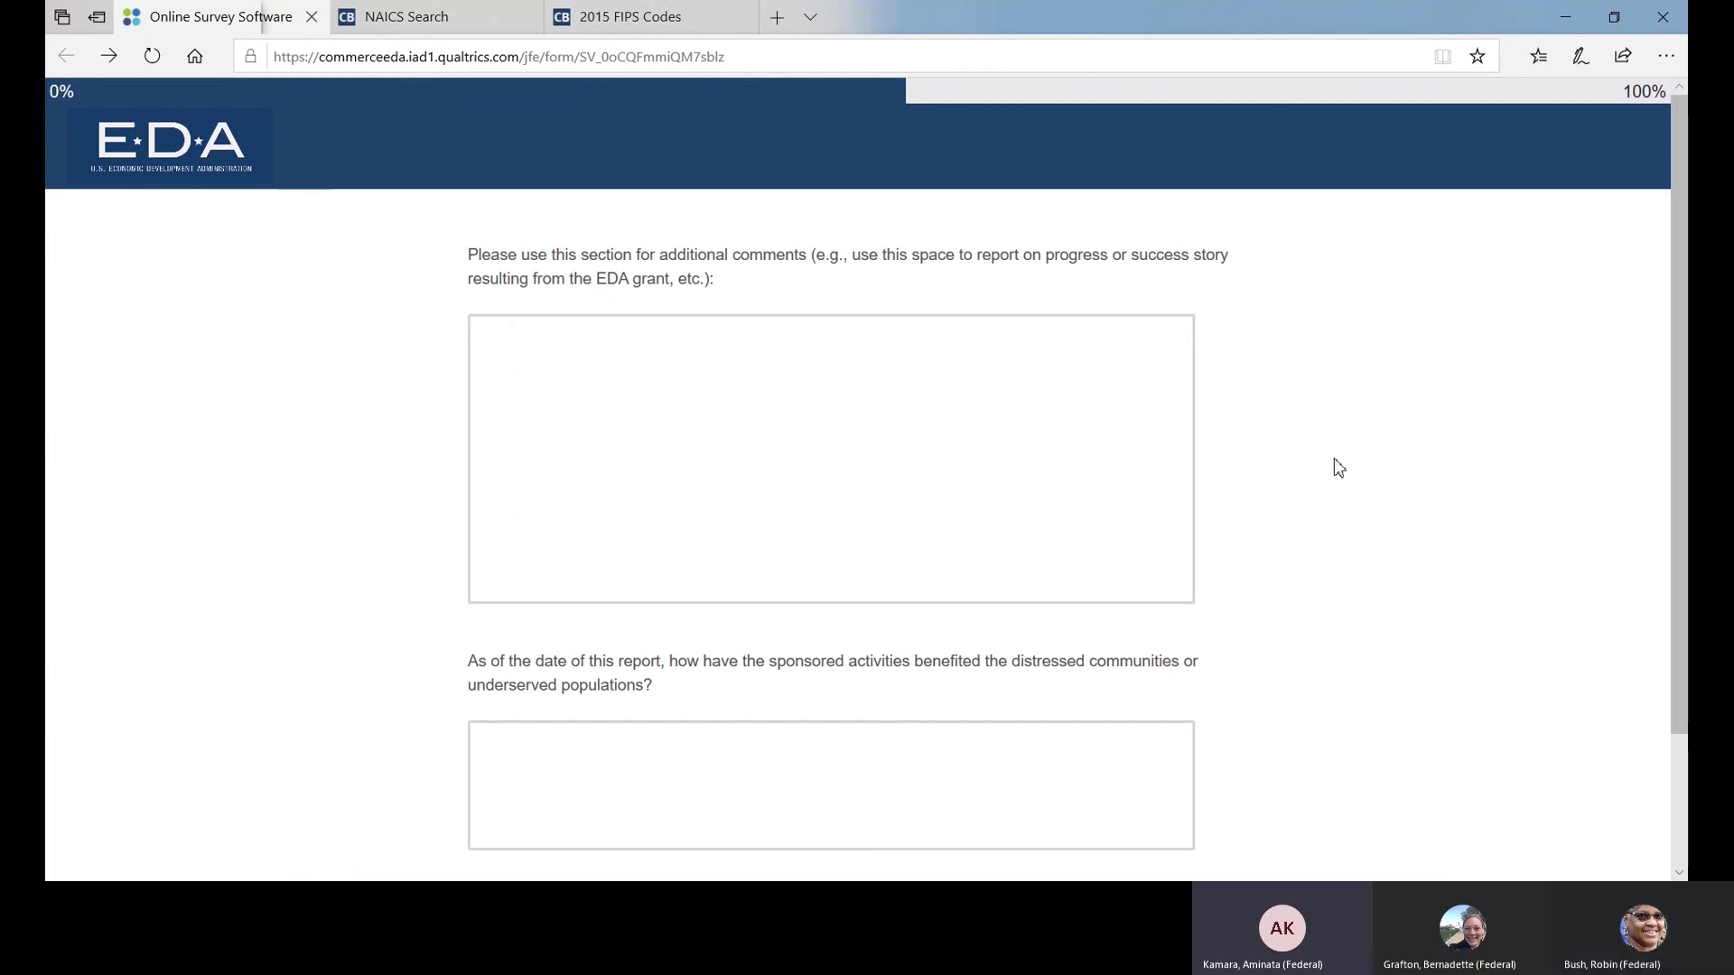
pyautogui.scroll(-2, 1313, 434)
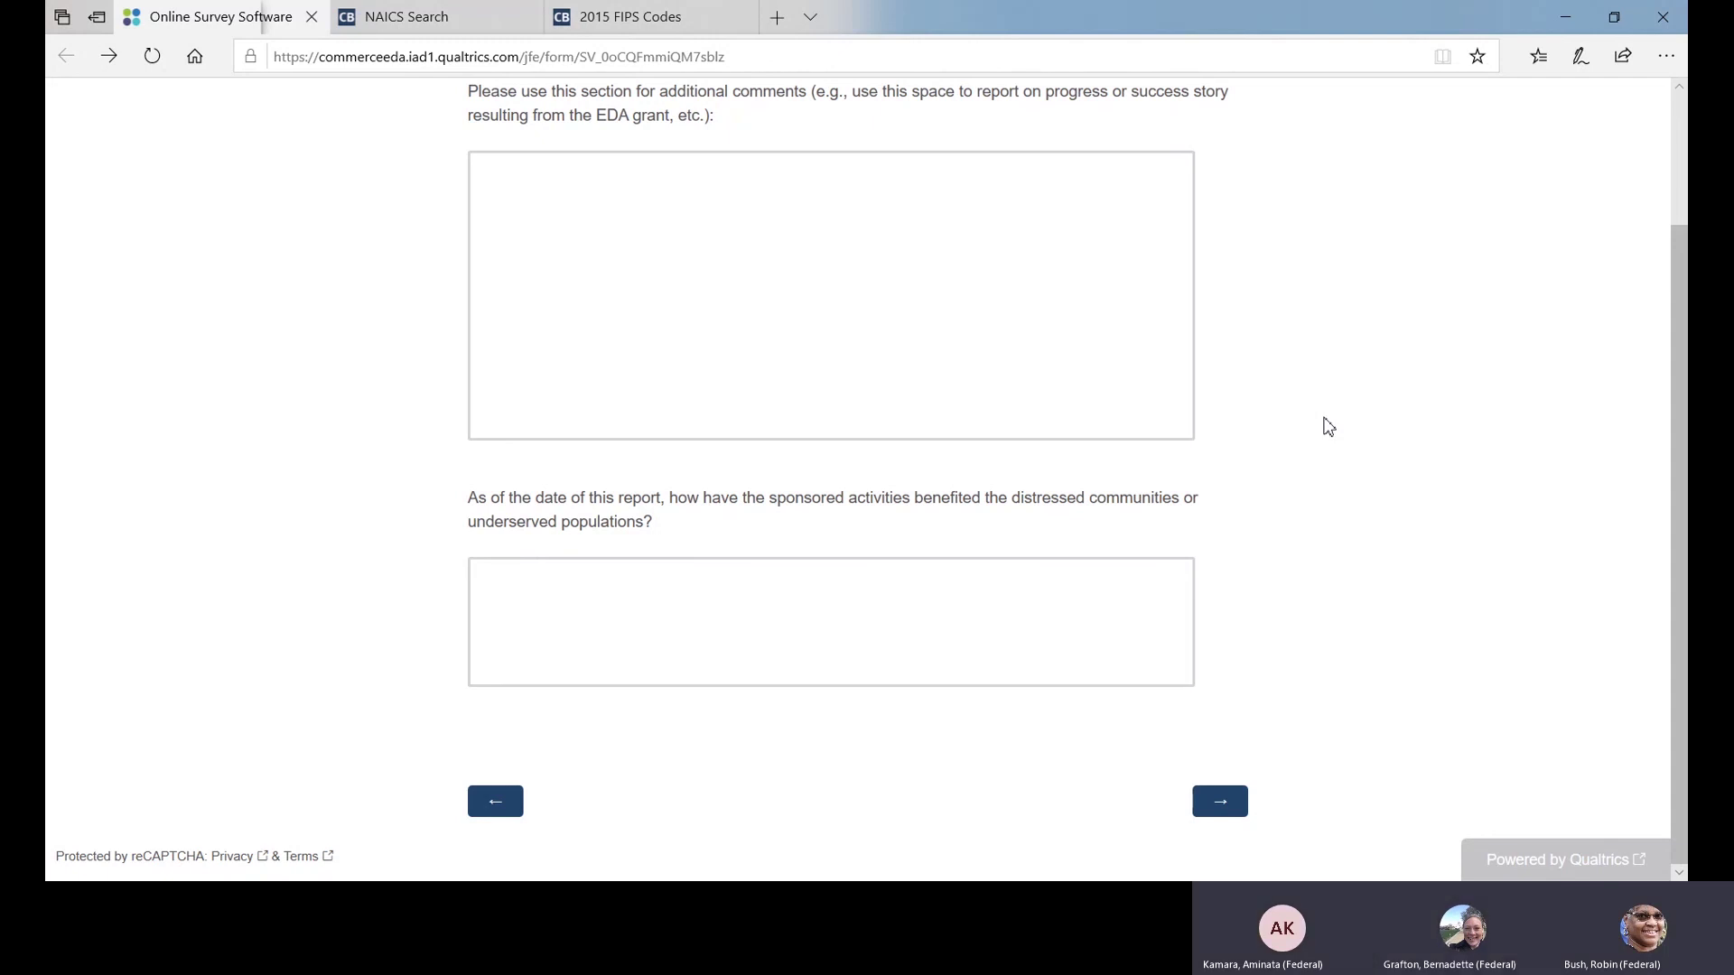
# Step: Submit the completed questionnaire to reach the thank-you page
pyautogui.click(1229, 807)
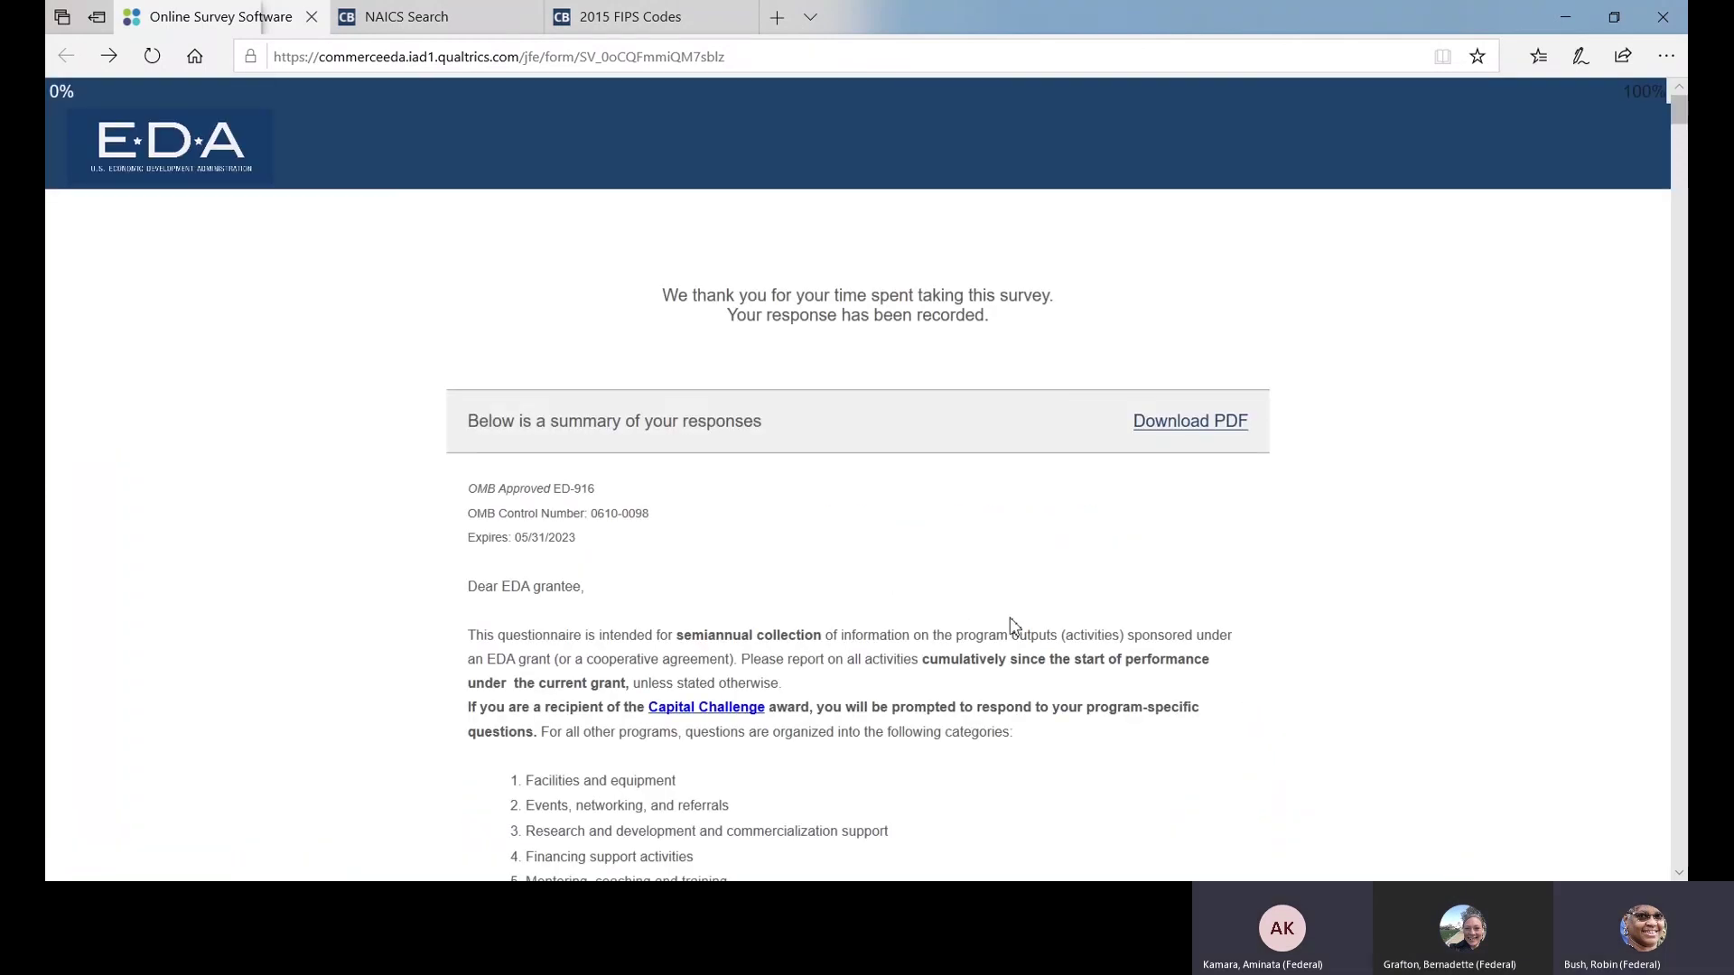
pyautogui.scroll(-1, 1013, 625)
pyautogui.scroll(-2, 1013, 625)
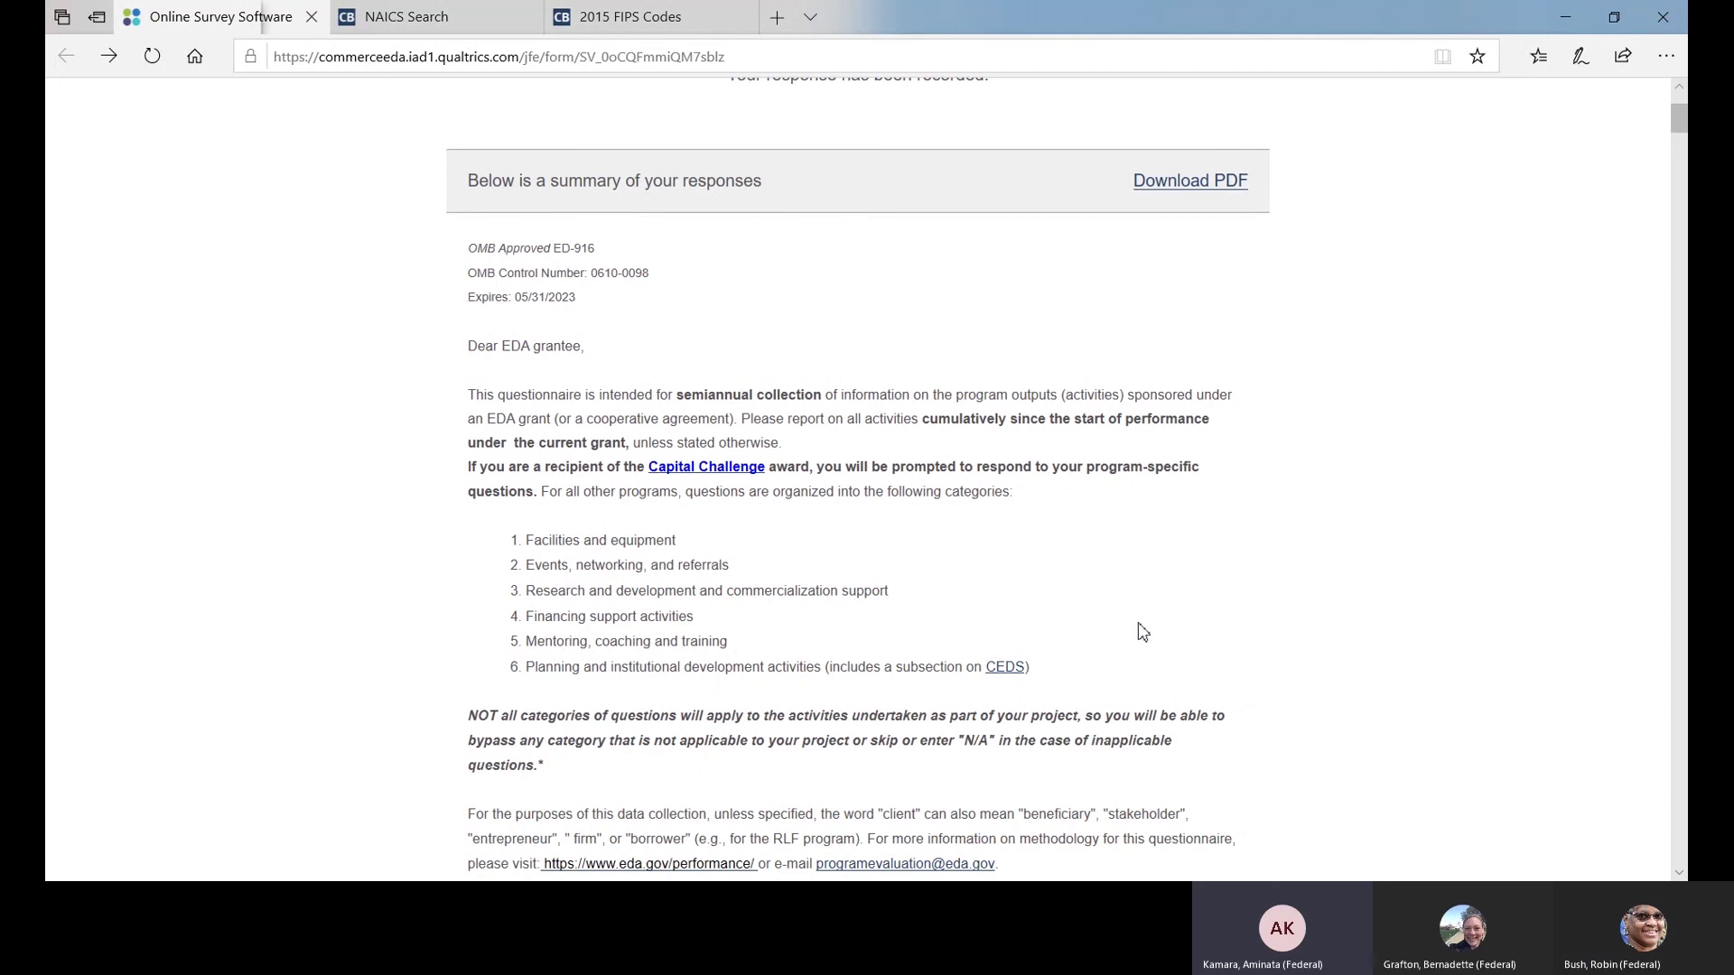
pyautogui.scroll(3, 1142, 632)
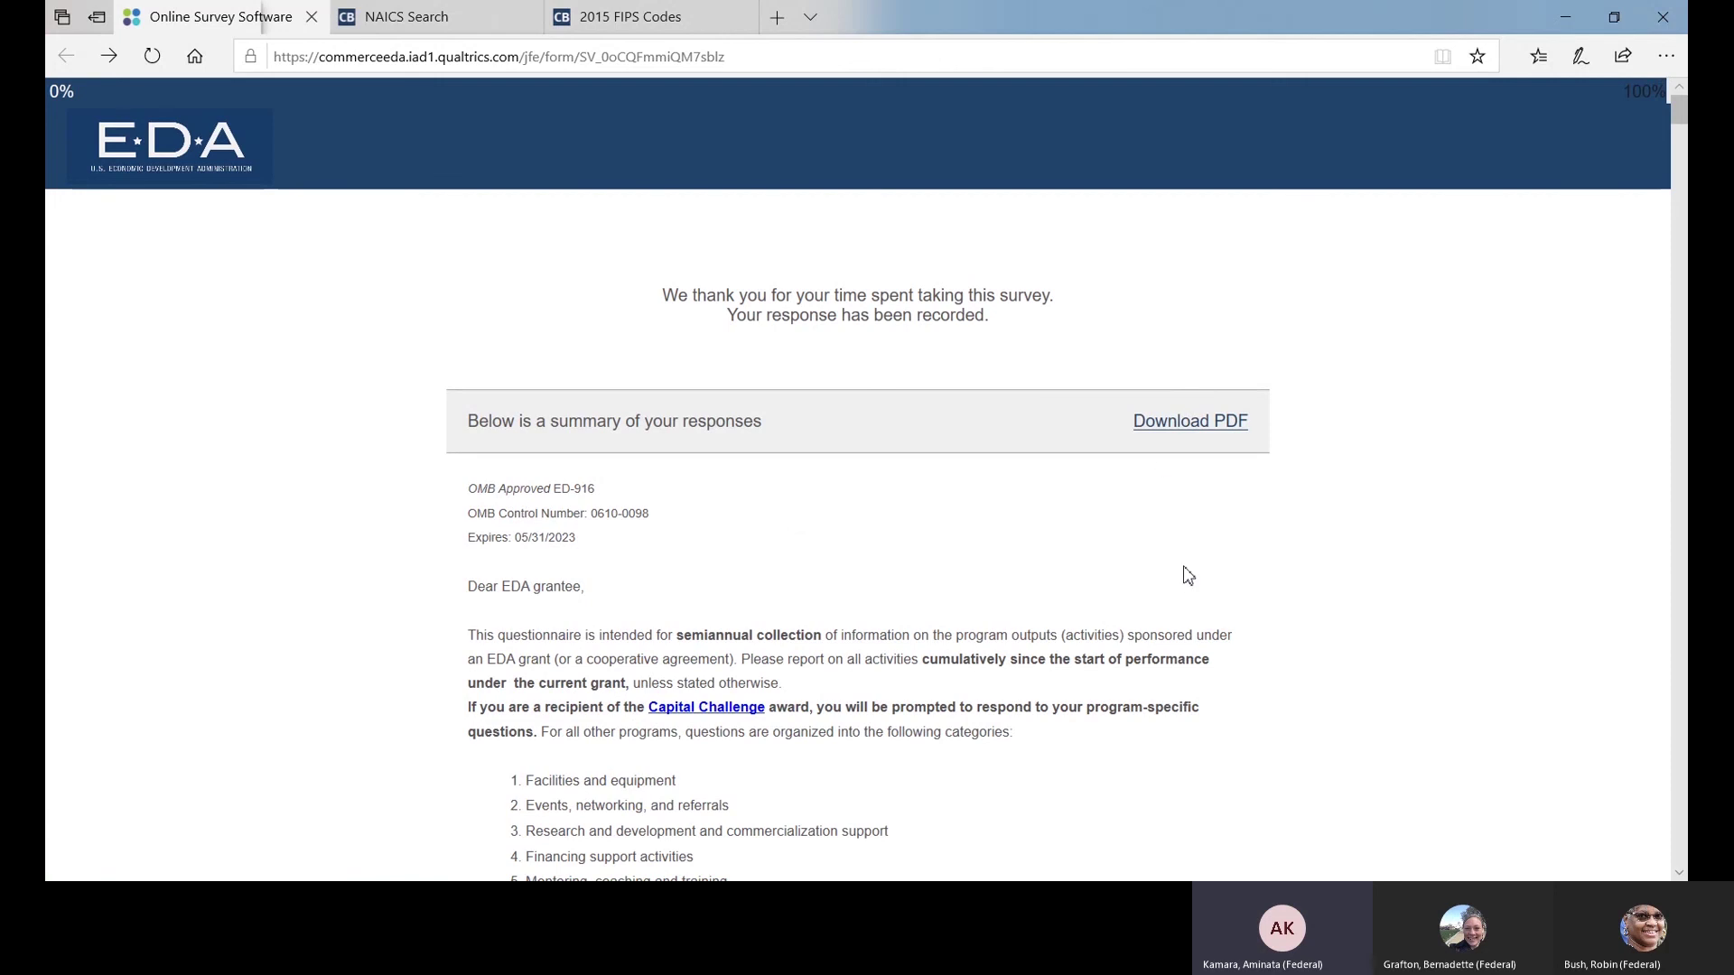
# Step: Review the response summary, from beneficiaries down through the event counts
pyautogui.scroll(-3, 1183, 578)
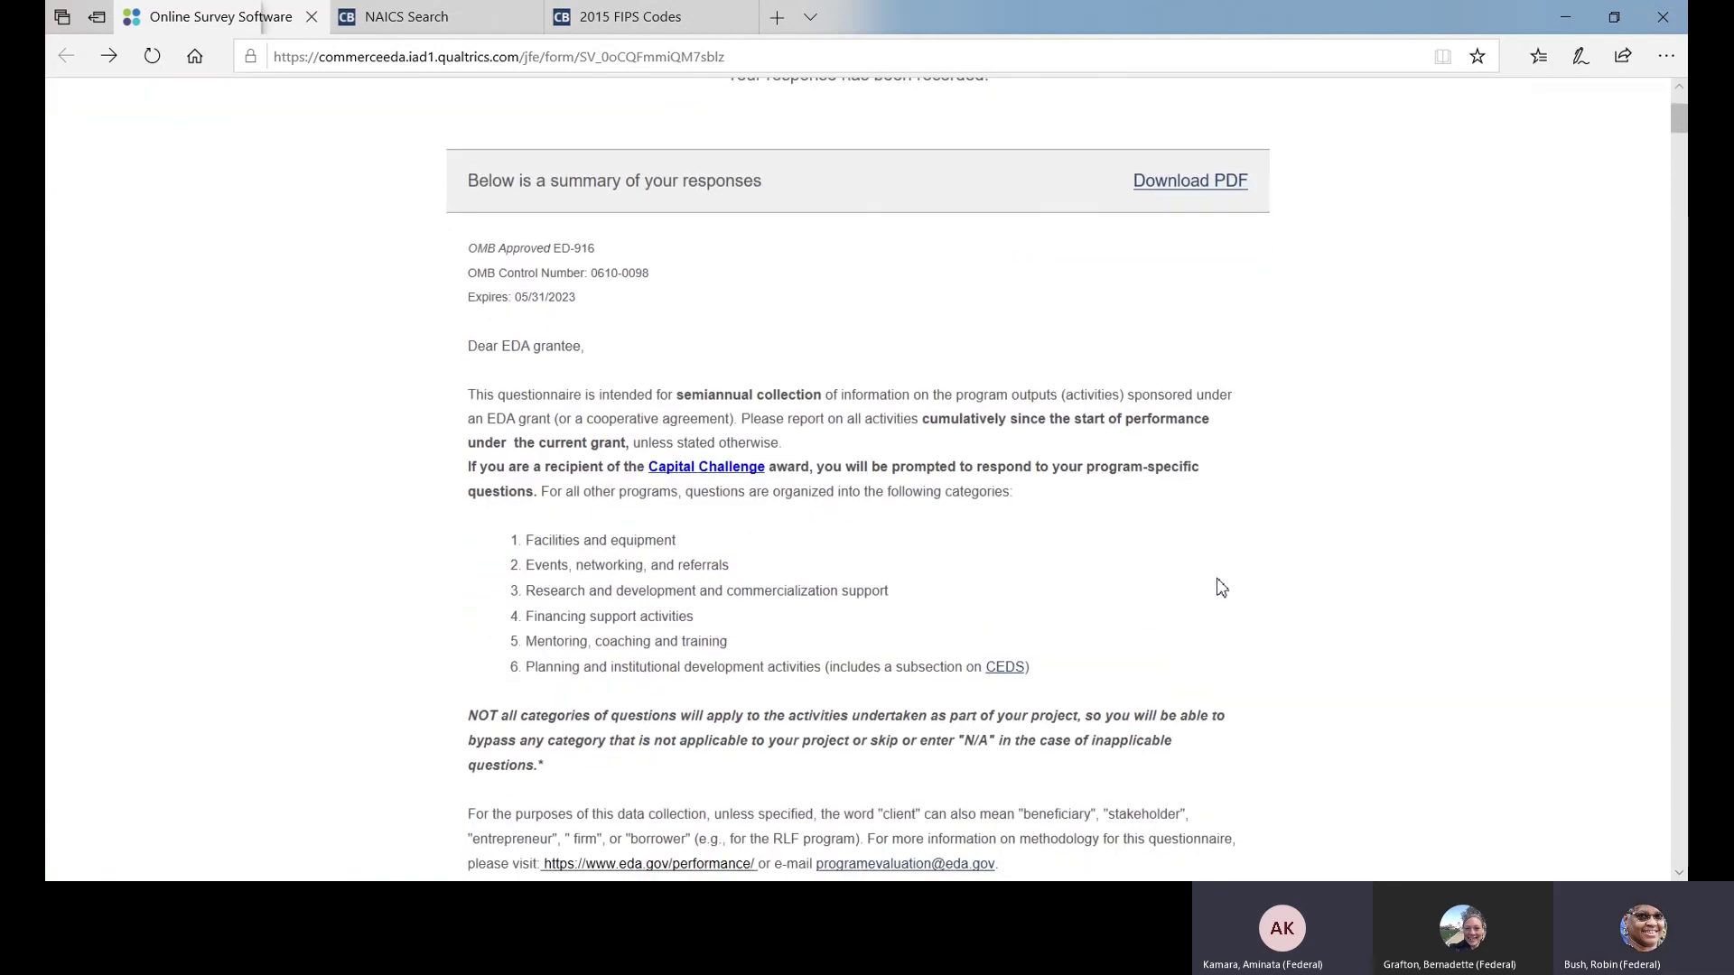
pyautogui.scroll(1, 1220, 587)
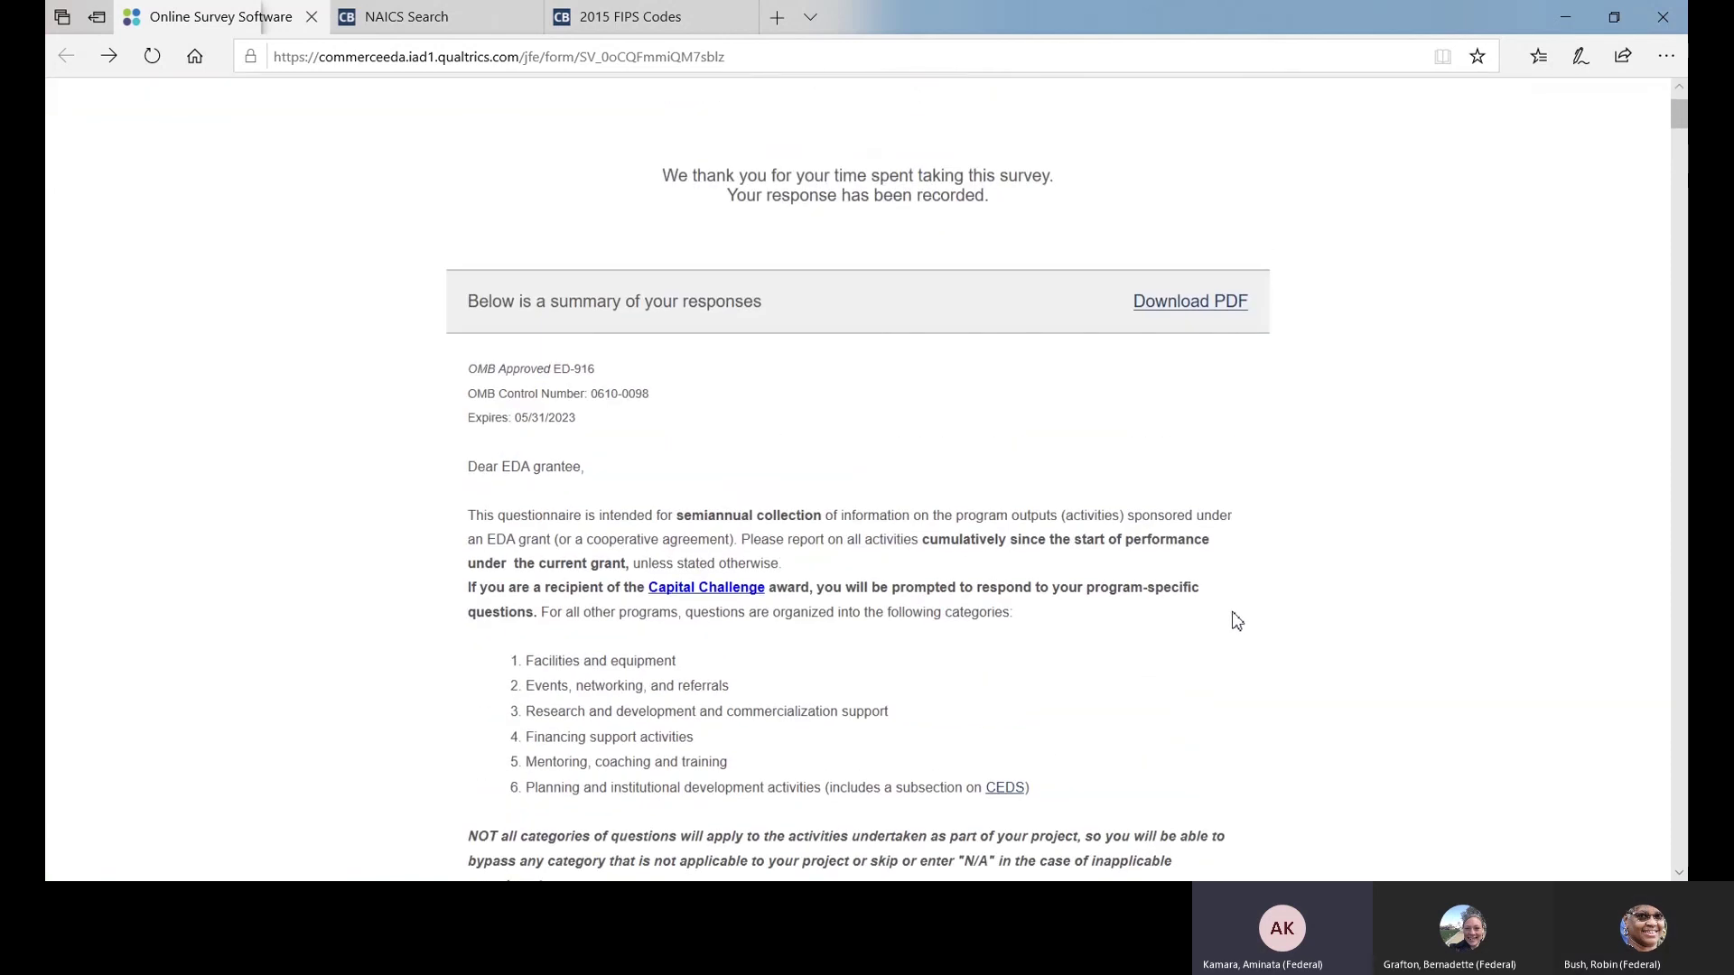
pyautogui.scroll(-3, 1237, 622)
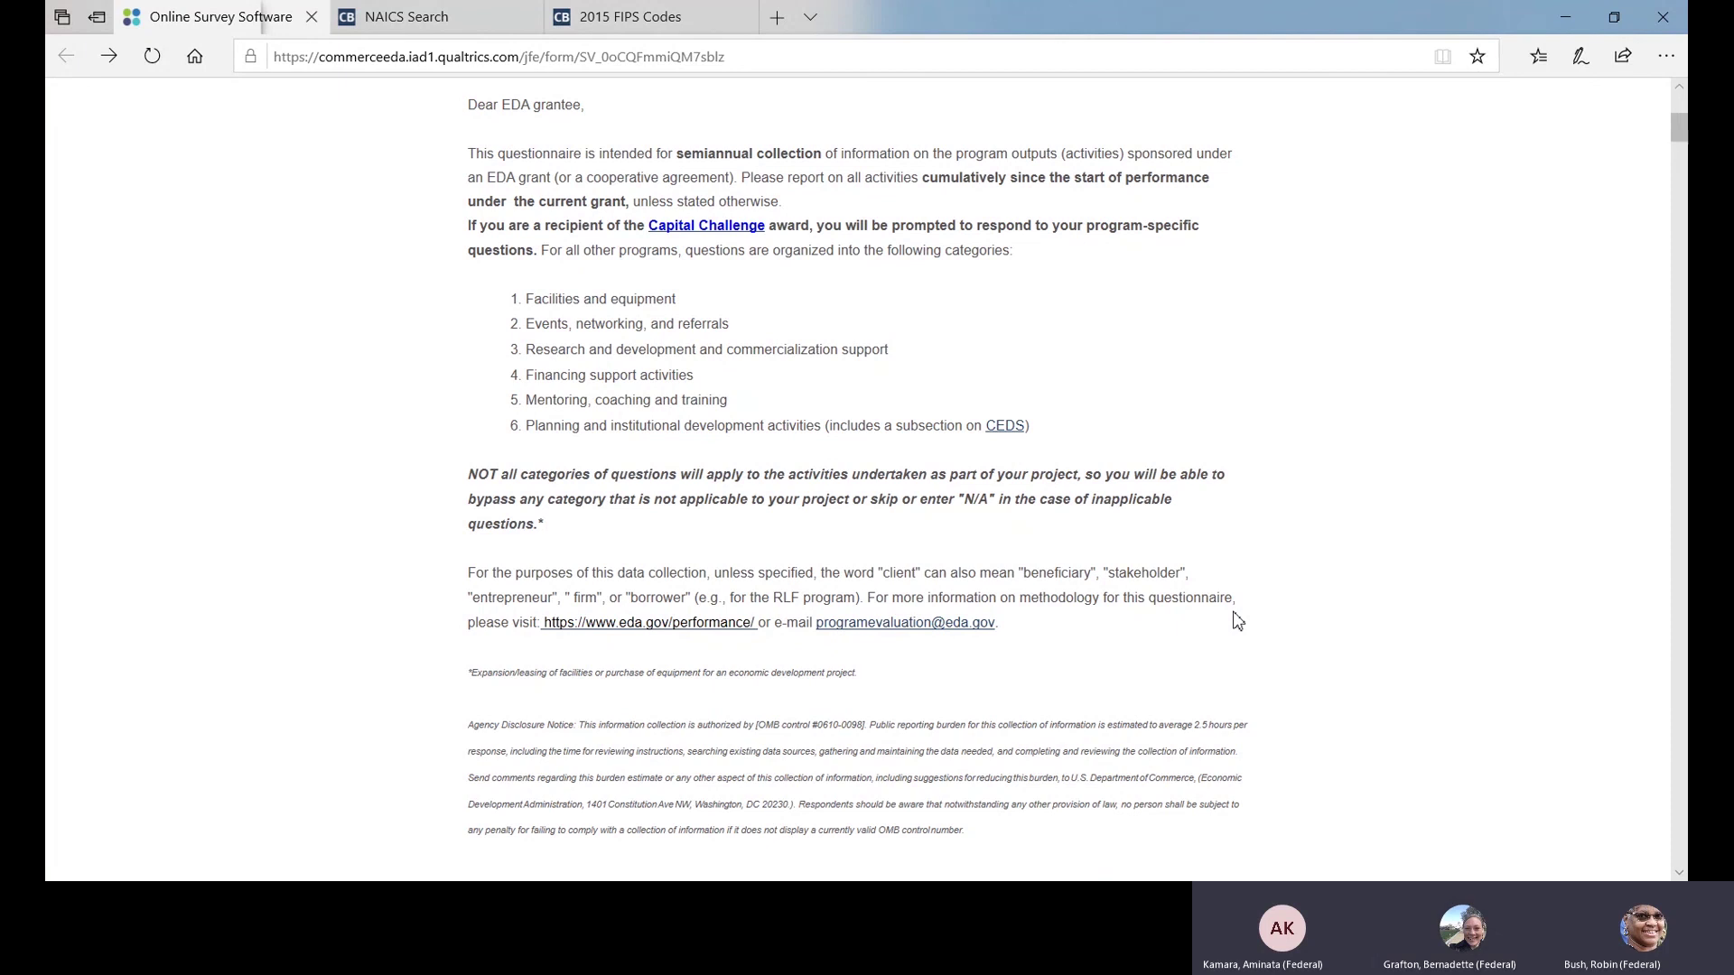
pyautogui.scroll(-6, 1237, 621)
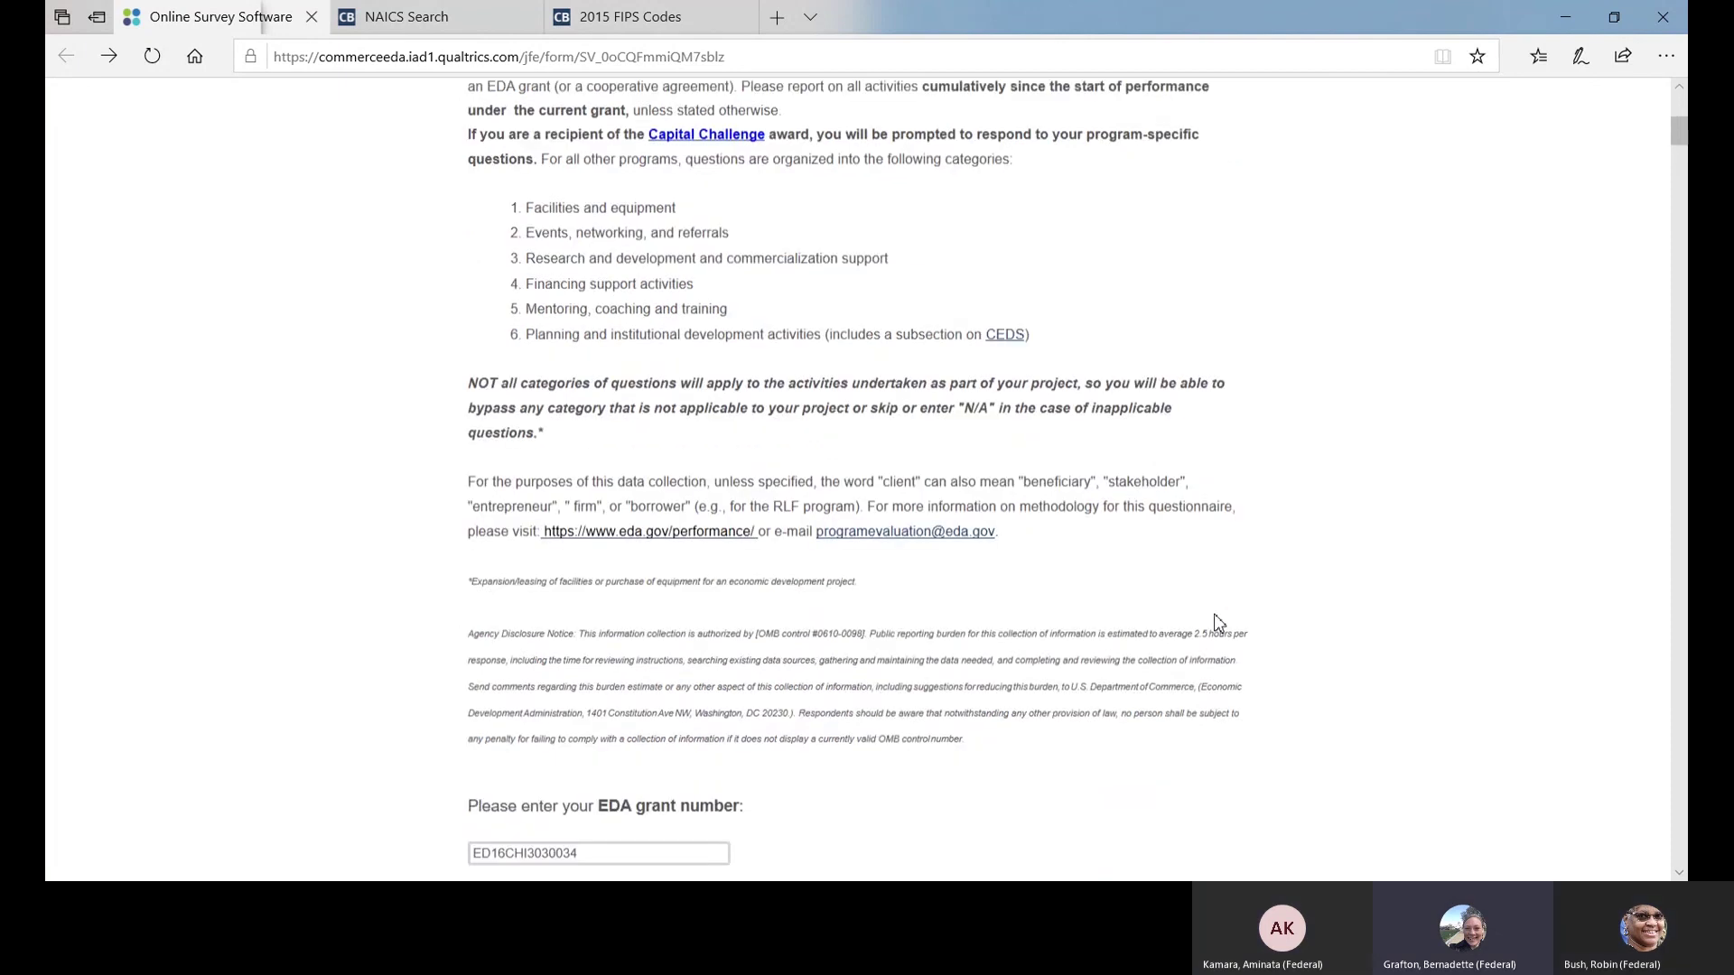
pyautogui.scroll(-10, 1406, 551)
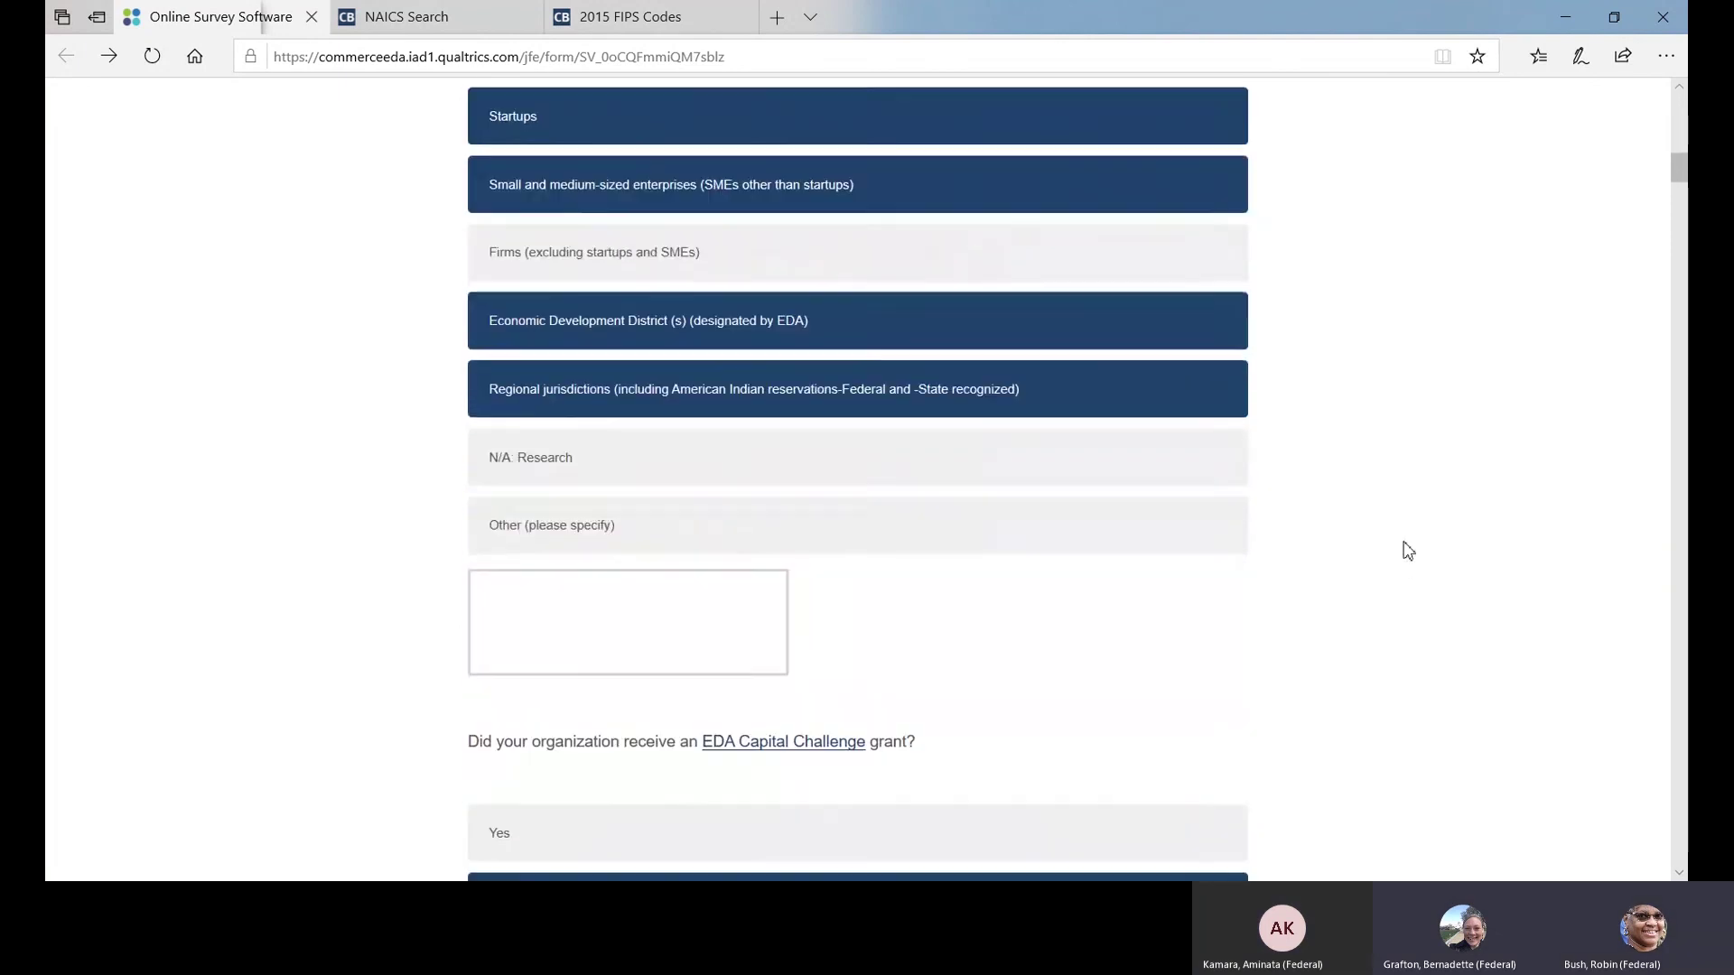
pyautogui.scroll(-18, 1407, 553)
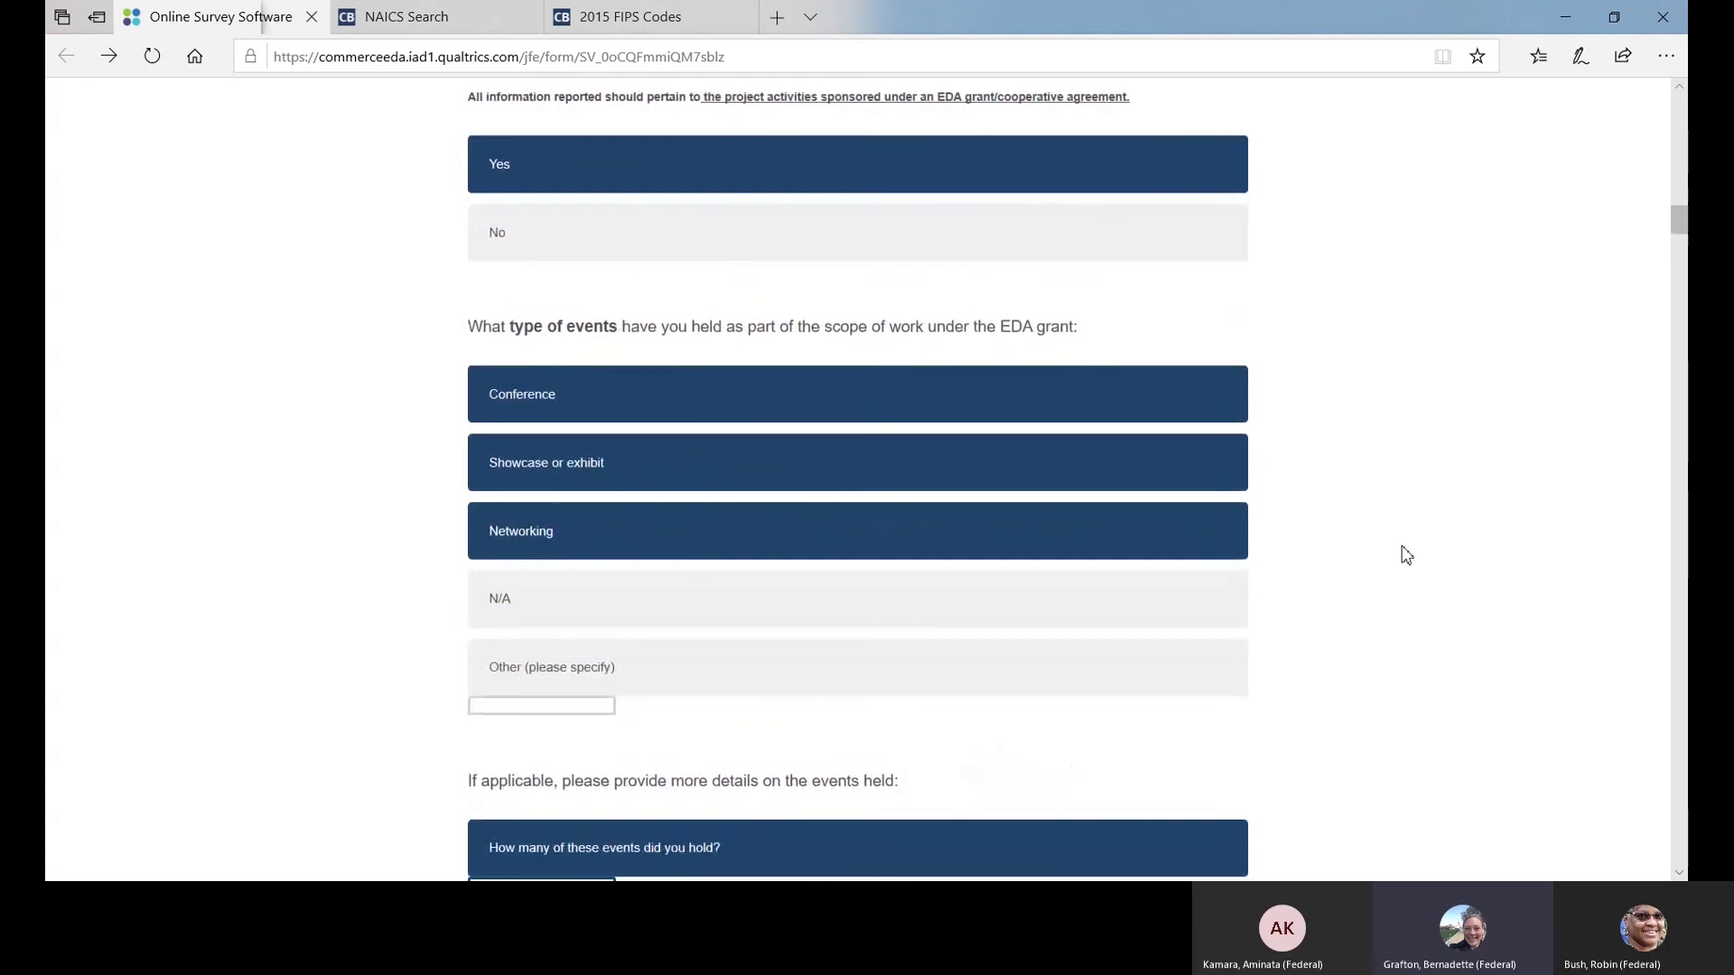
pyautogui.scroll(9, 1403, 566)
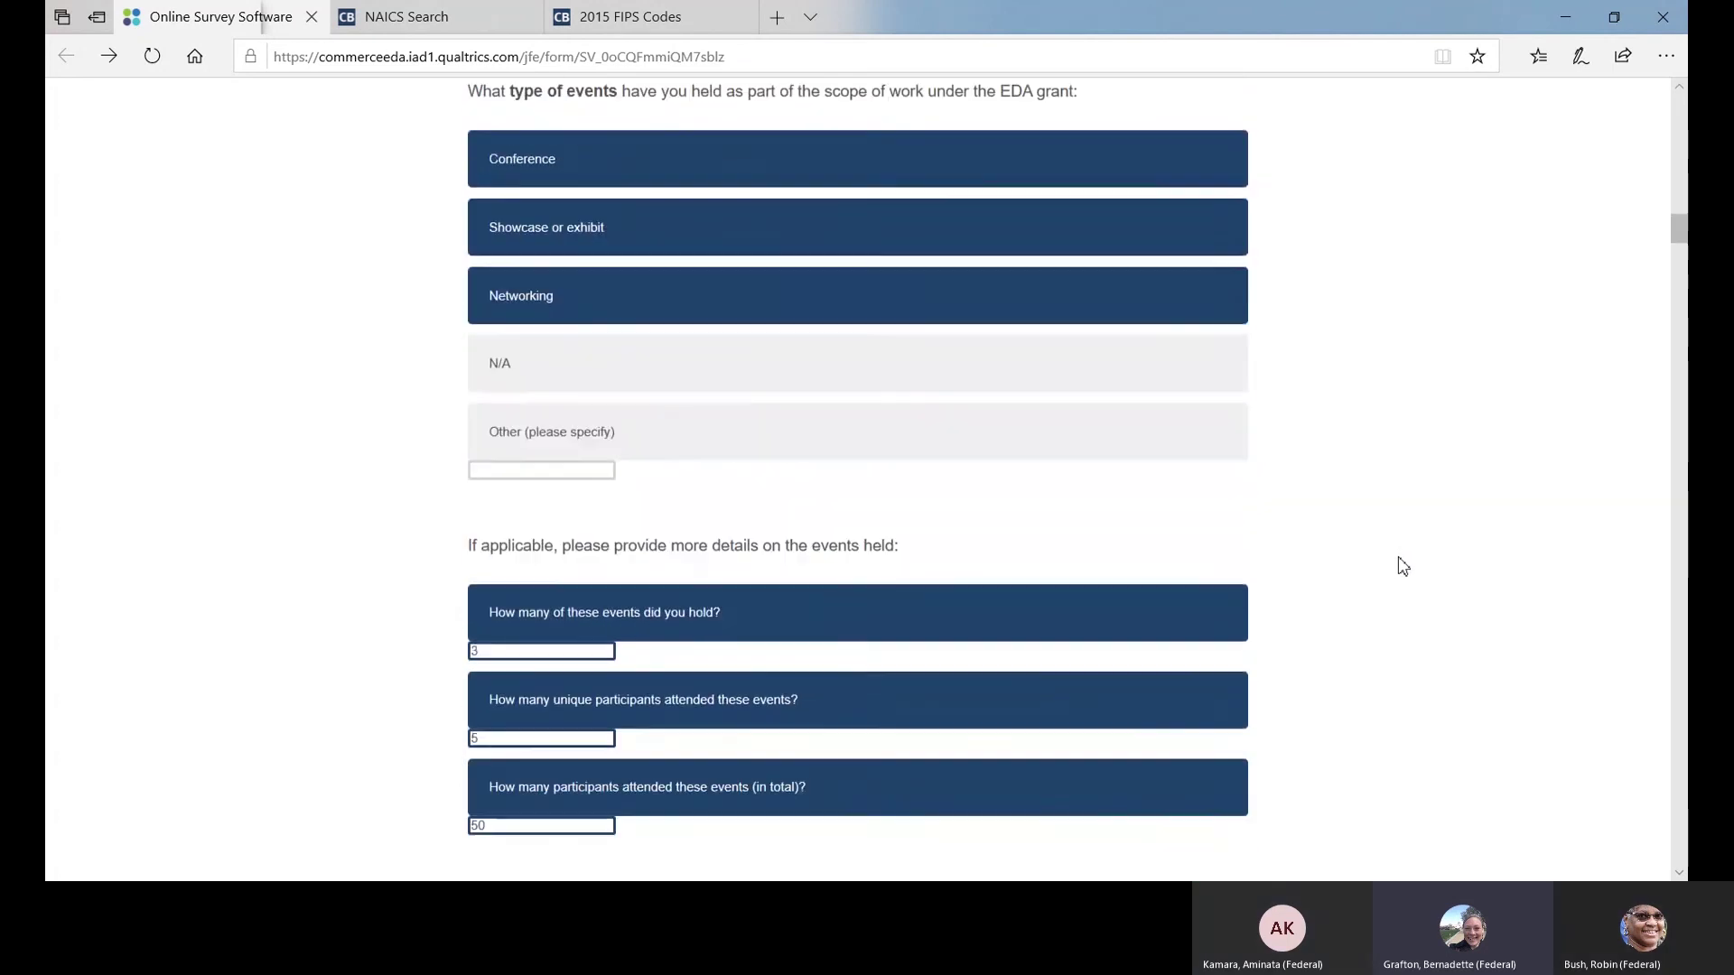
pyautogui.scroll(-17, 1402, 566)
pyautogui.scroll(20, 1403, 566)
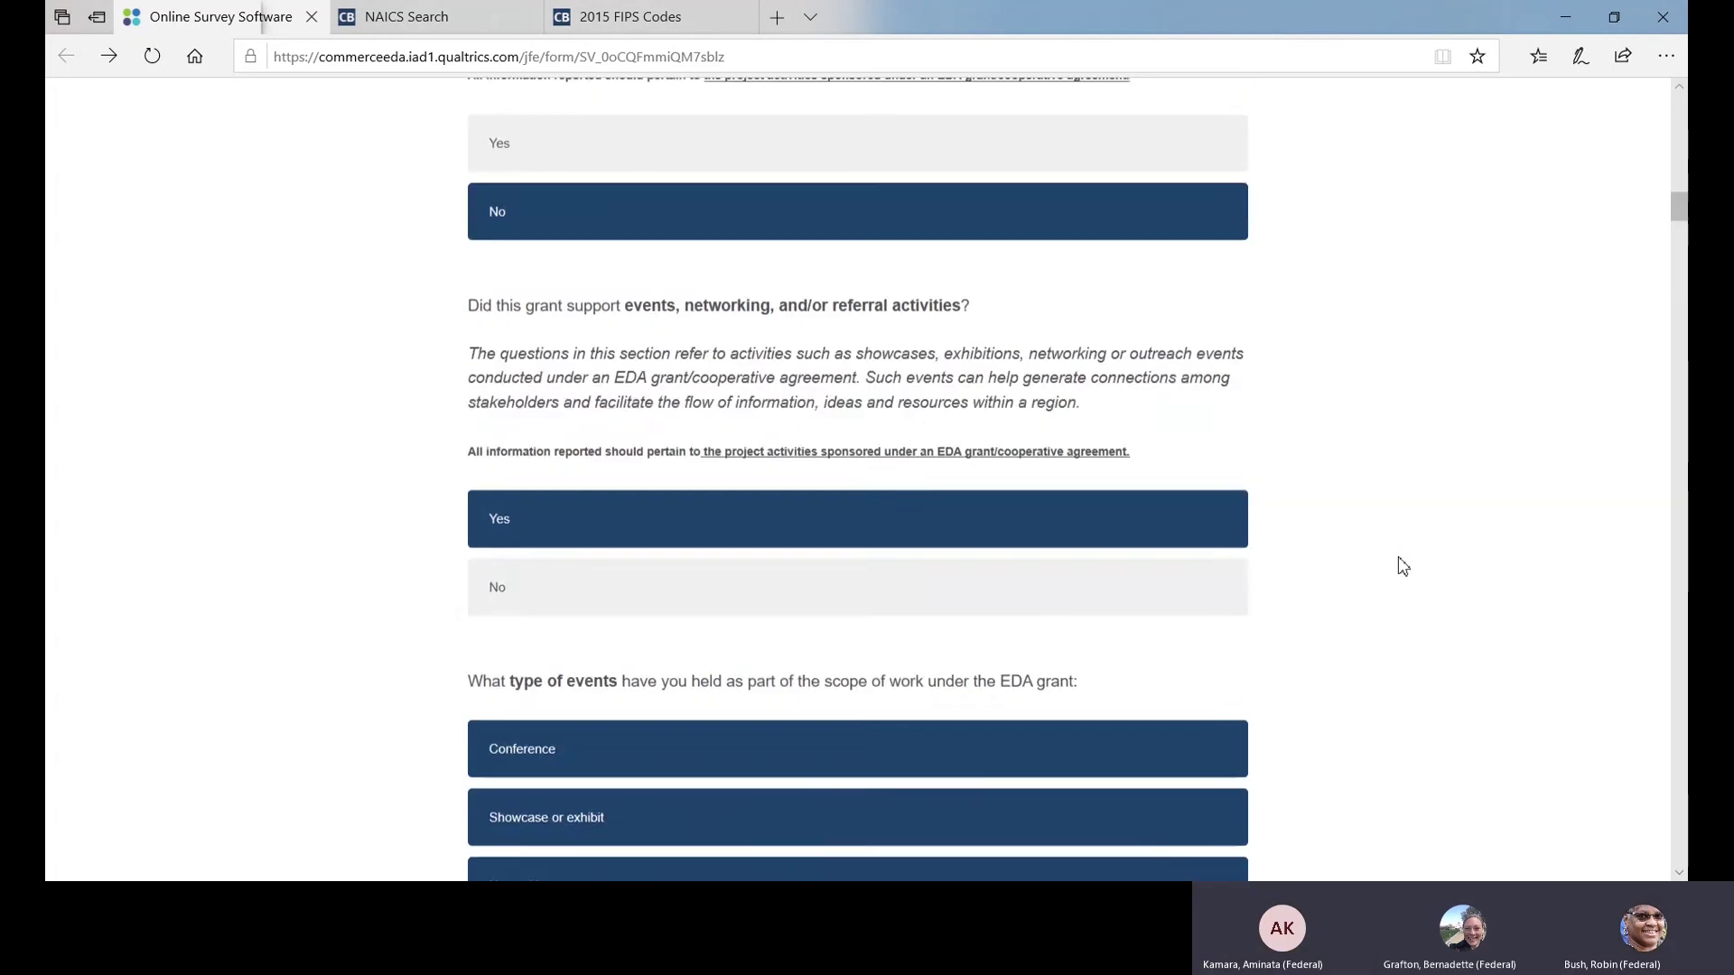